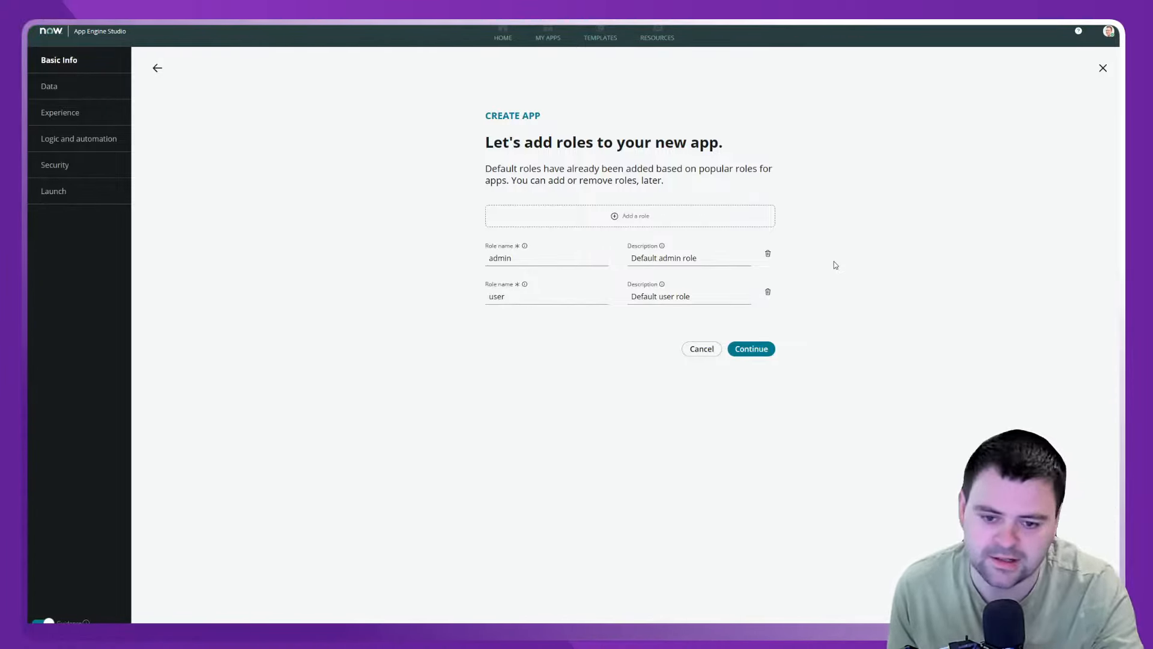
Accept the default admin and user roles for the new app and go to its dashboard, dismissing the Add data tip.
{"action": "left_click", "coordinate": [767, 348]}
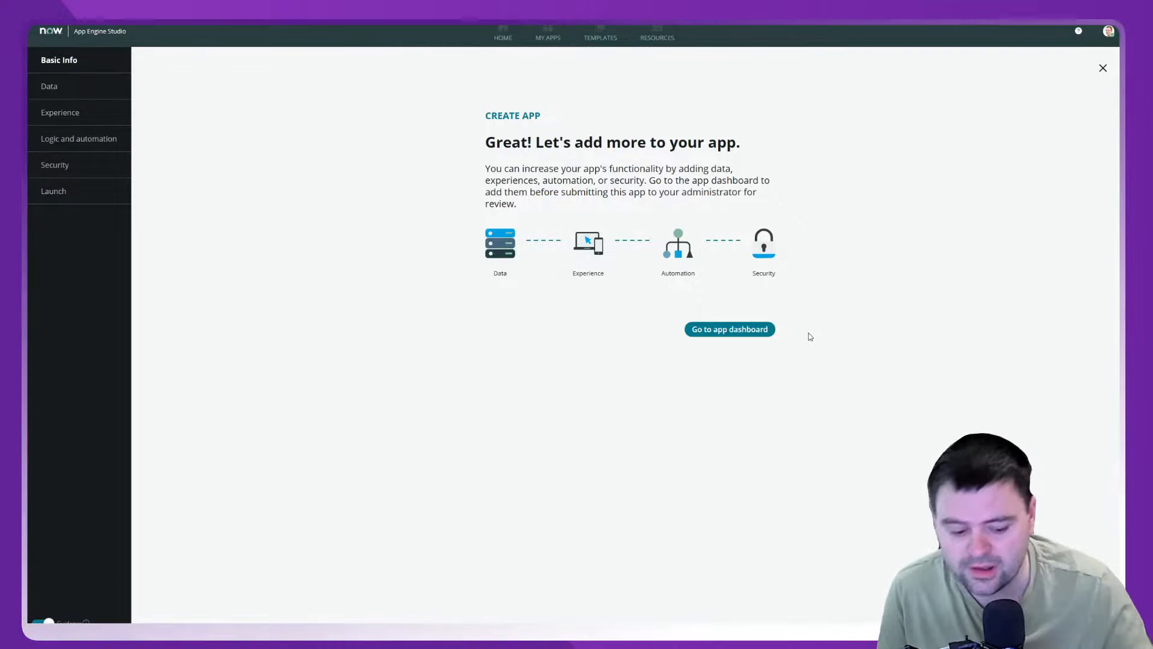
{"action": "left_click", "coordinate": [763, 330]}
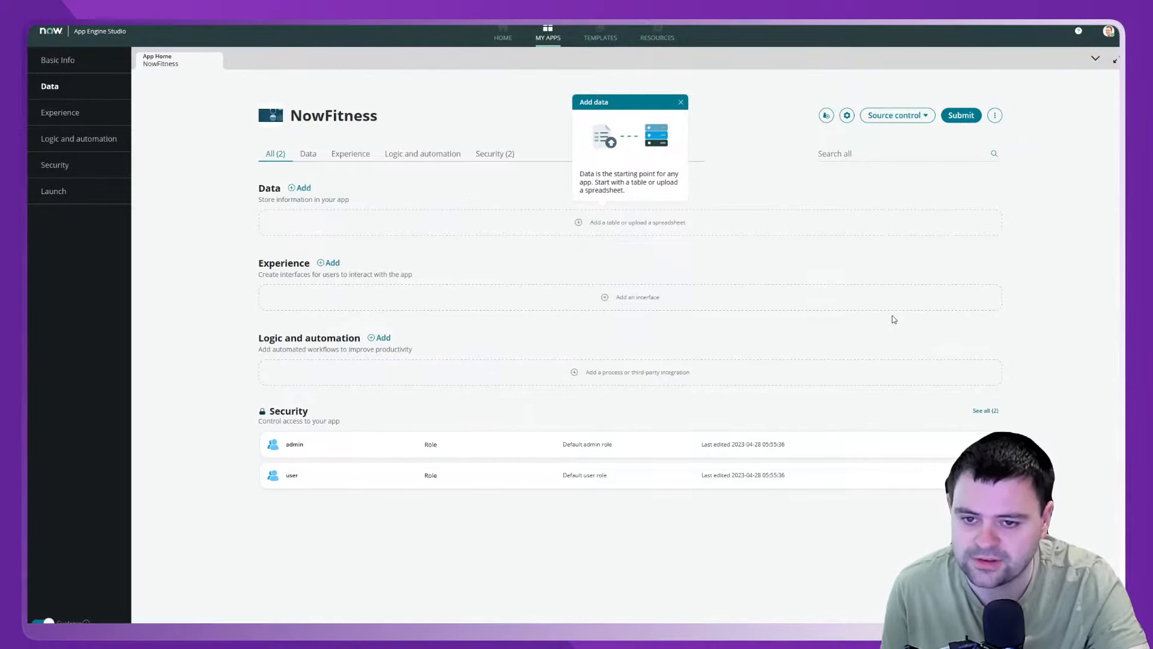
{"action": "left_click", "coordinate": [680, 102]}
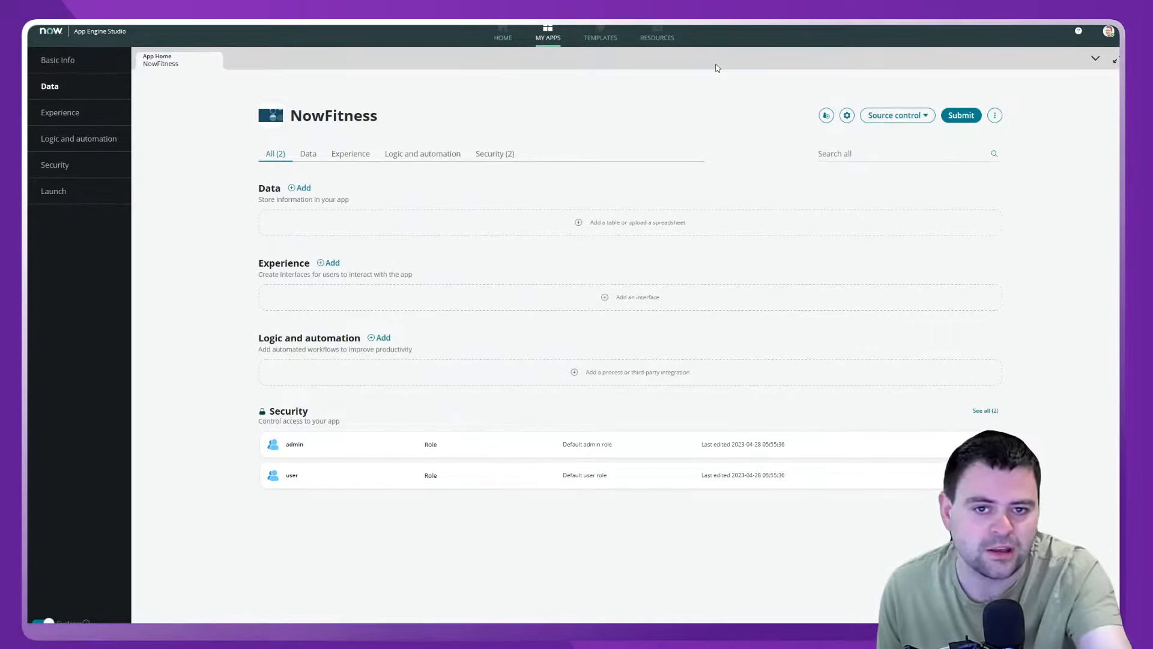
Examine the NowFitness application properties, particularly the scope value, and return to the app dashboard.
{"action": "left_click", "coordinate": [847, 116]}
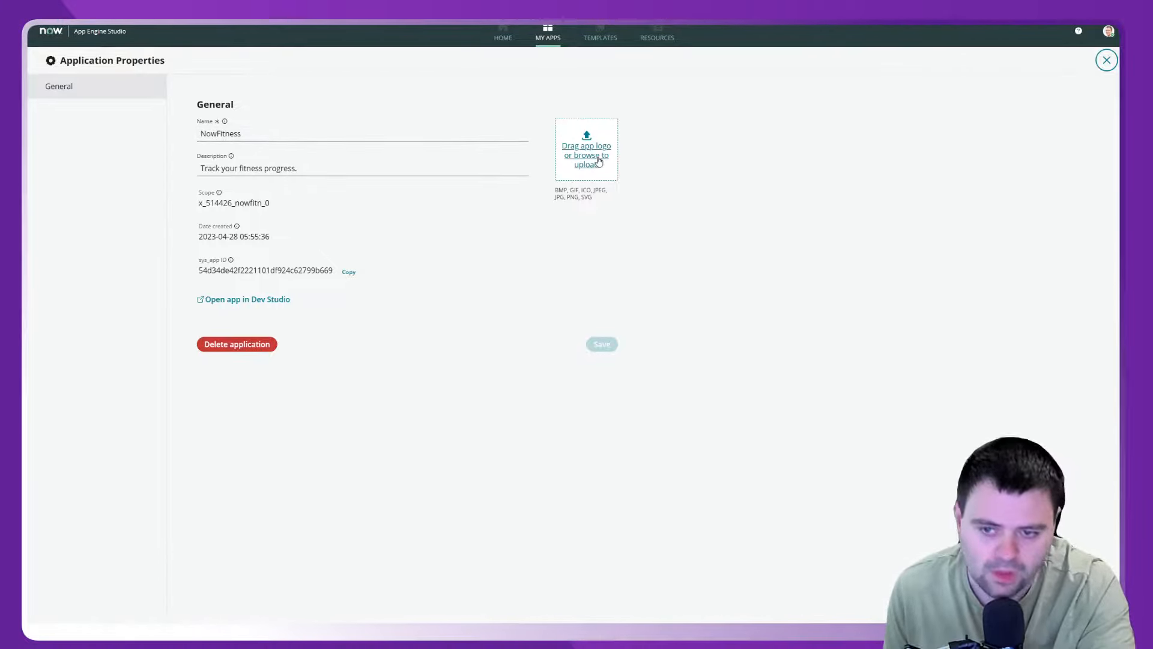
{"action": "left_click_drag", "start_coordinate": [270, 204], "coordinate": [198, 203]}
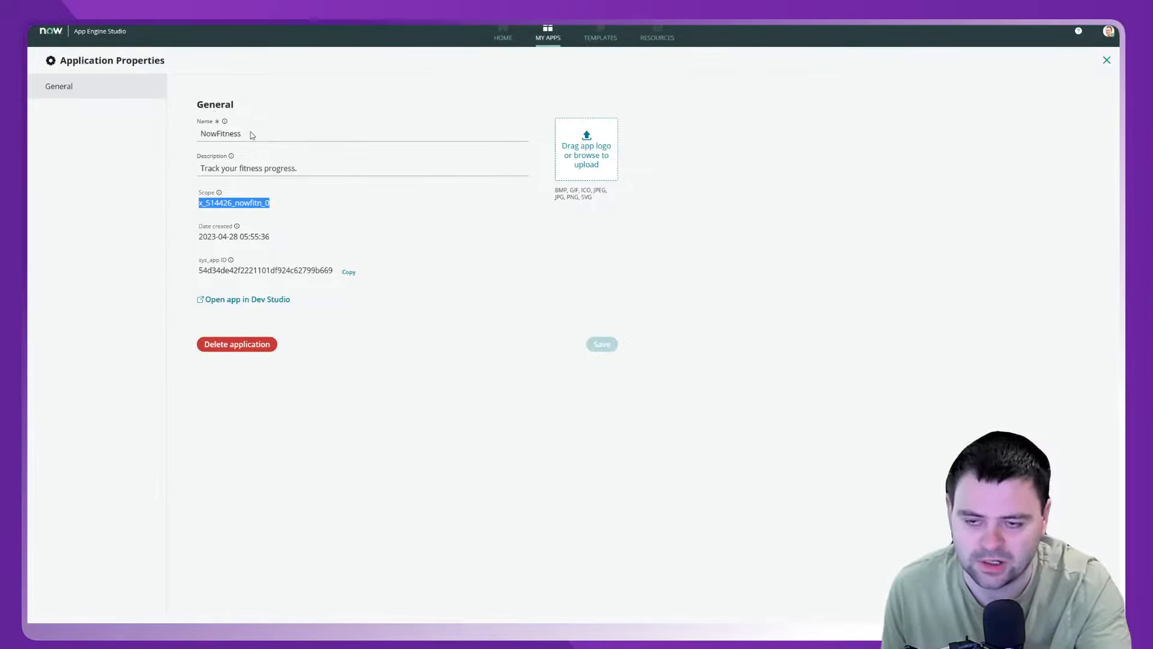
{"action": "left_click", "coordinate": [277, 211]}
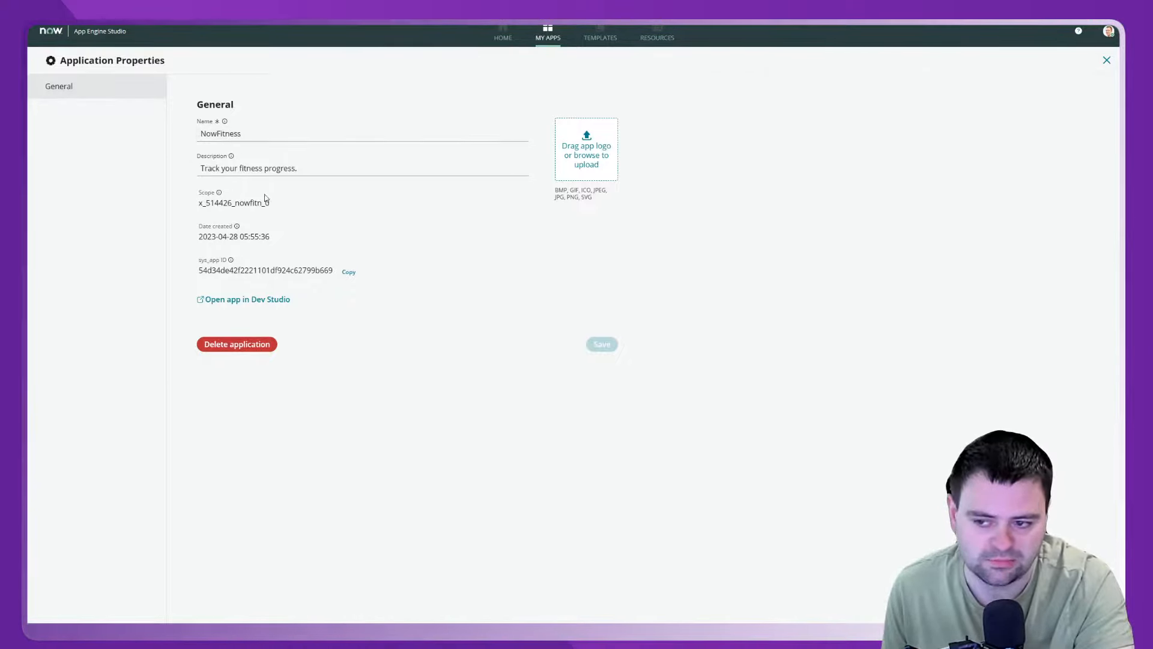
{"action": "left_click_drag", "start_coordinate": [277, 208], "coordinate": [201, 212]}
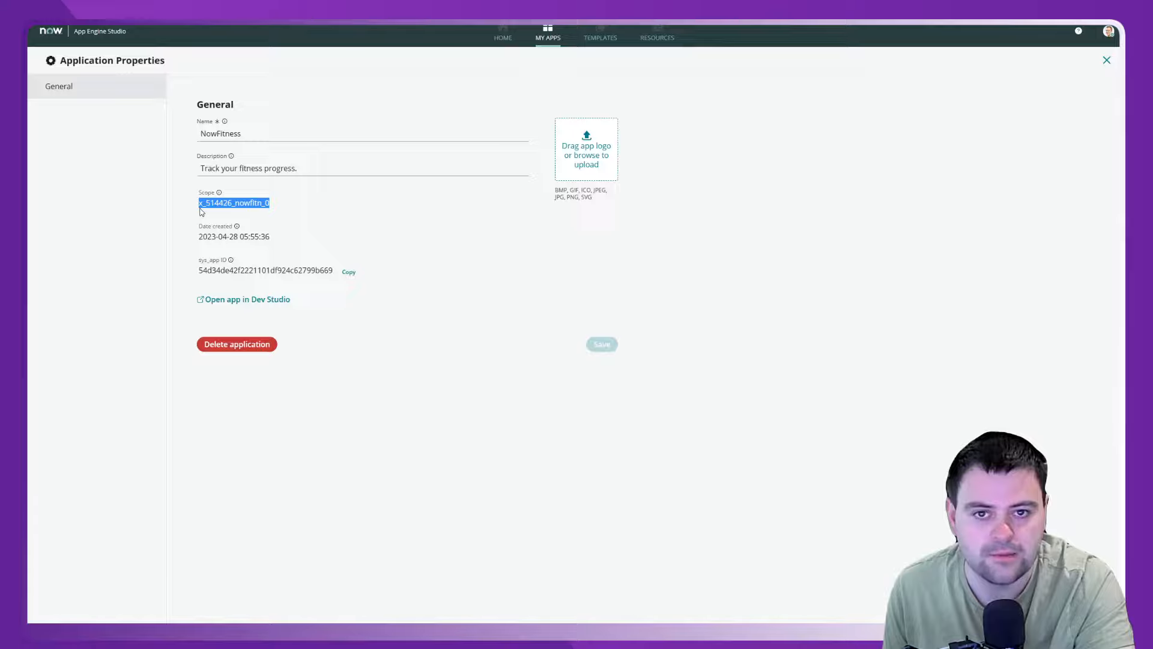
{"action": "left_click", "coordinate": [297, 212]}
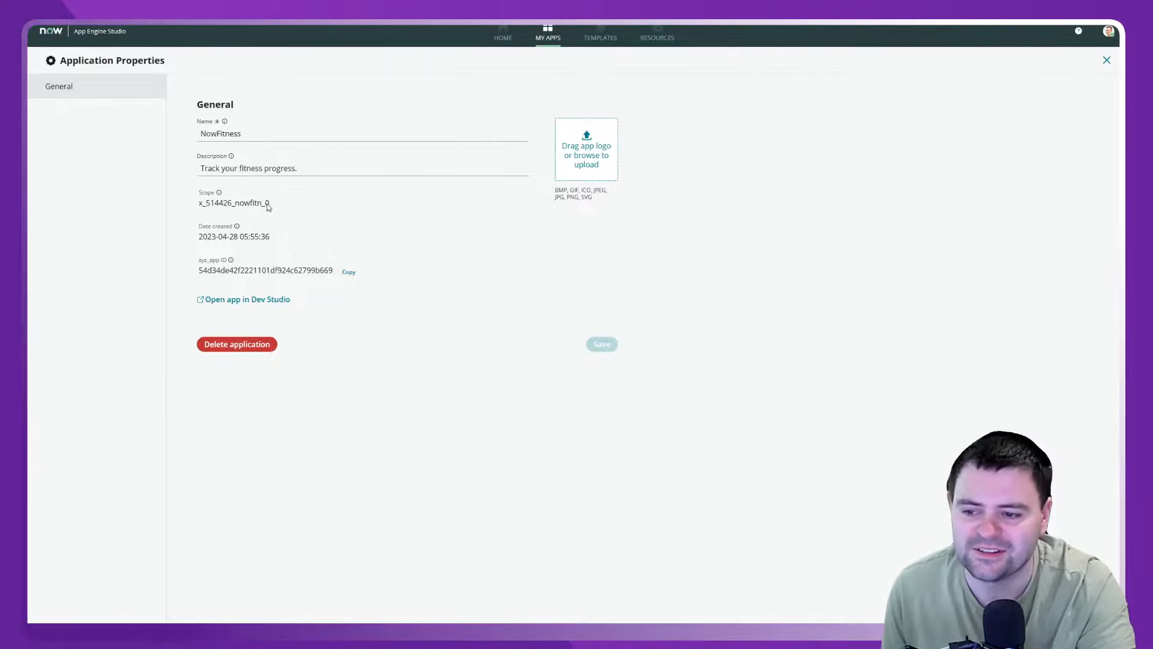
{"action": "left_click_drag", "start_coordinate": [277, 204], "coordinate": [199, 206]}
{"action": "left_click", "coordinate": [304, 205]}
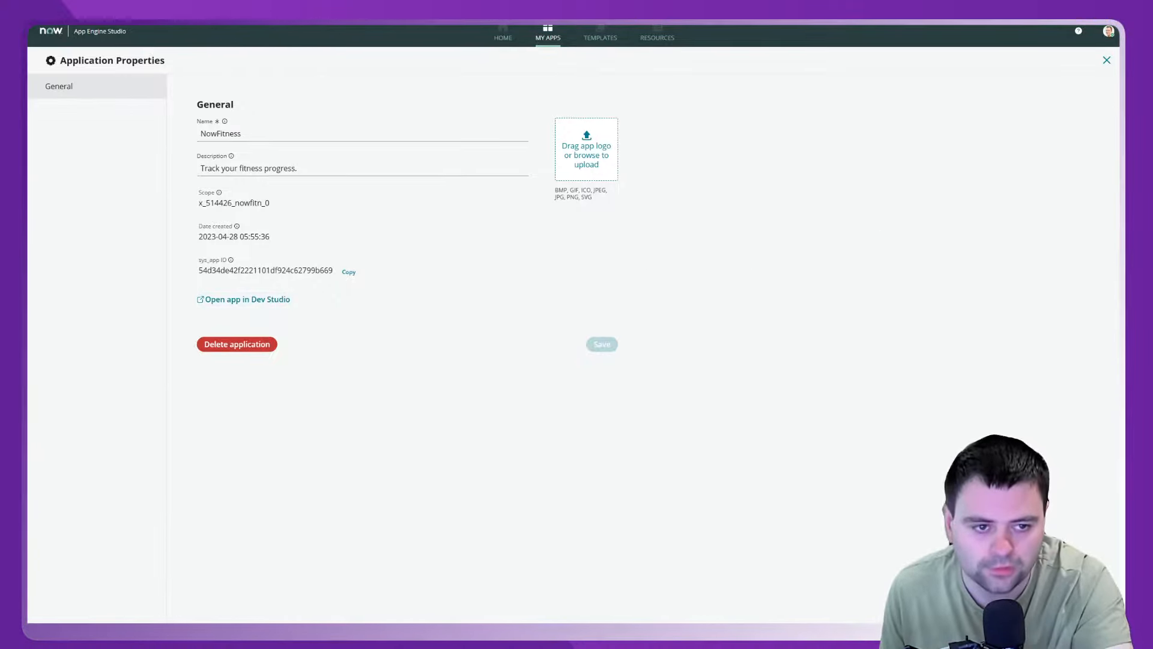
{"action": "left_click", "coordinate": [1107, 60]}
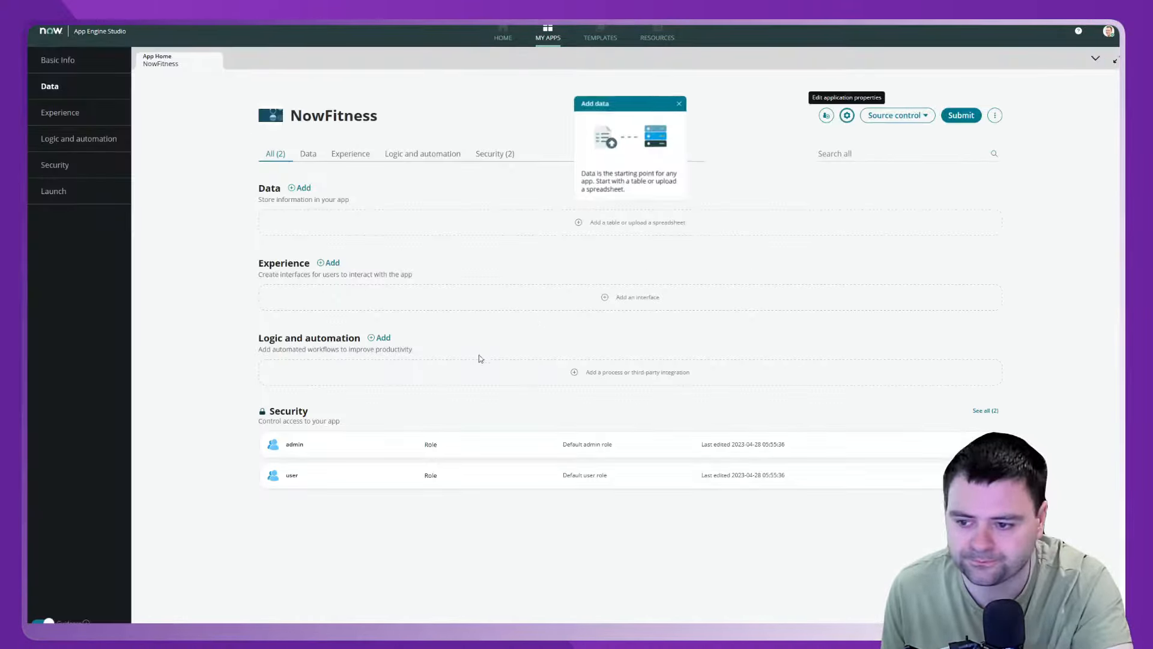
{"action": "left_click", "coordinate": [680, 102]}
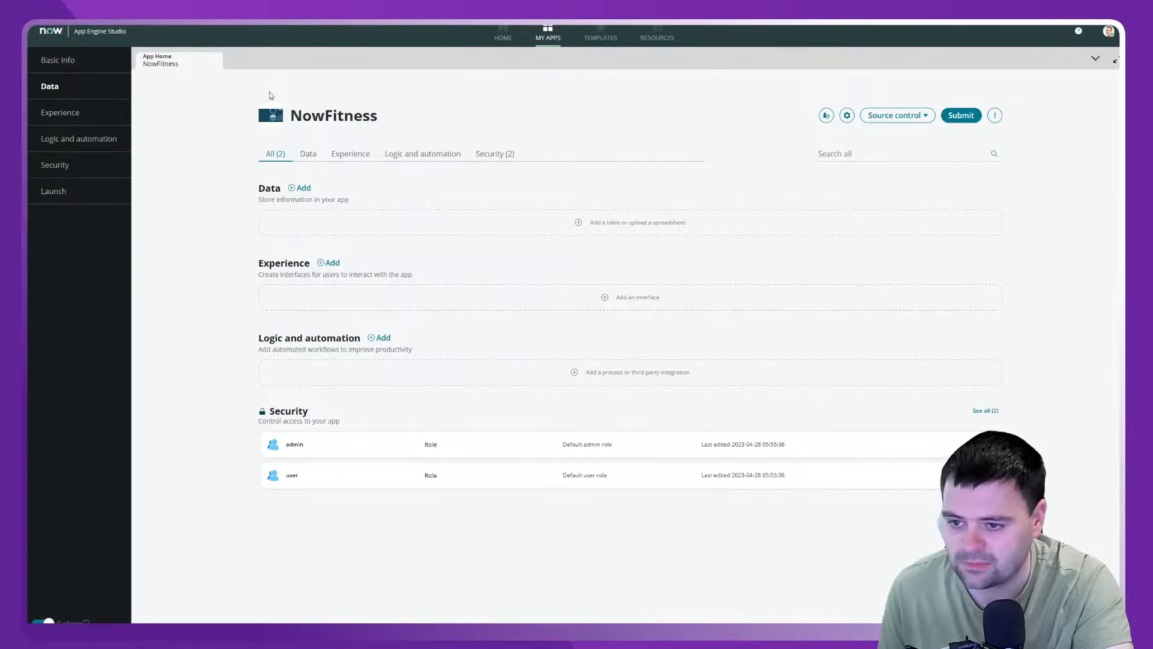
Check the extra app actions and review the dashboard's Data, Experience, and Logic and automation sections.
{"action": "left_click", "coordinate": [995, 115]}
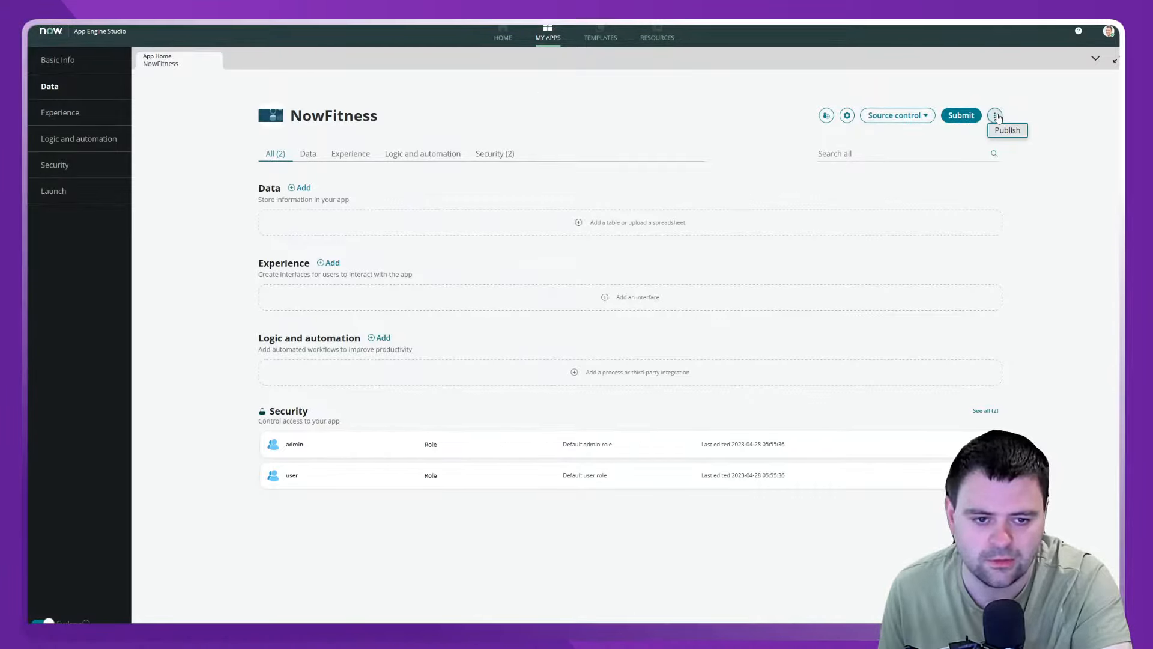
{"action": "left_click", "coordinate": [1093, 221]}
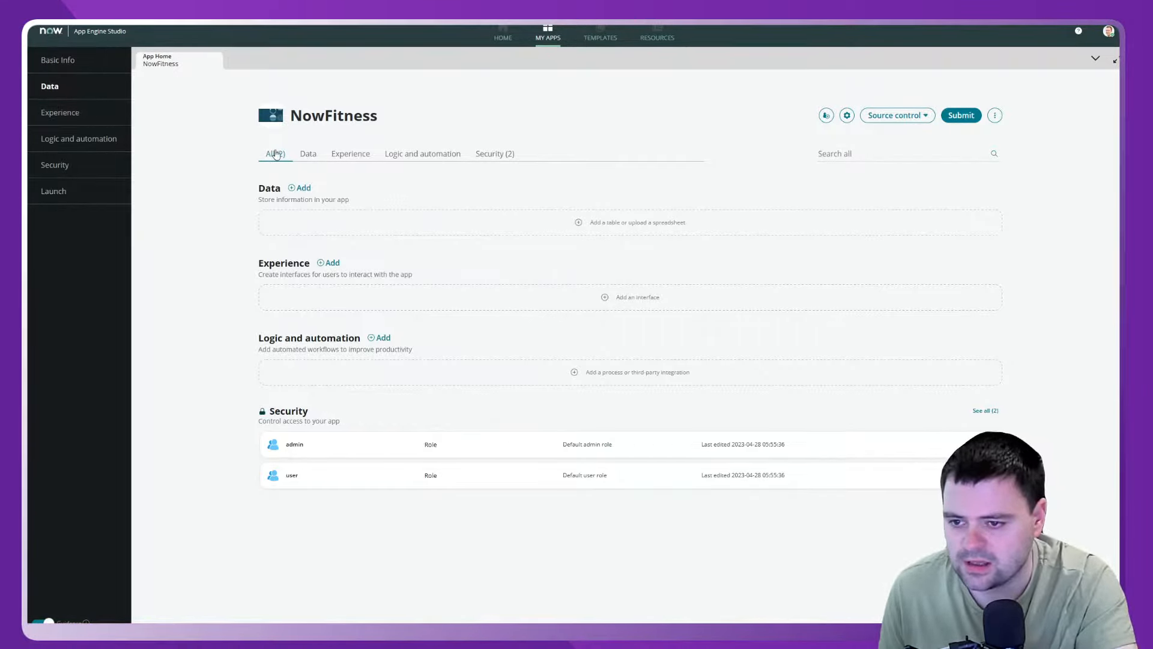
{"action": "left_click", "coordinate": [309, 155]}
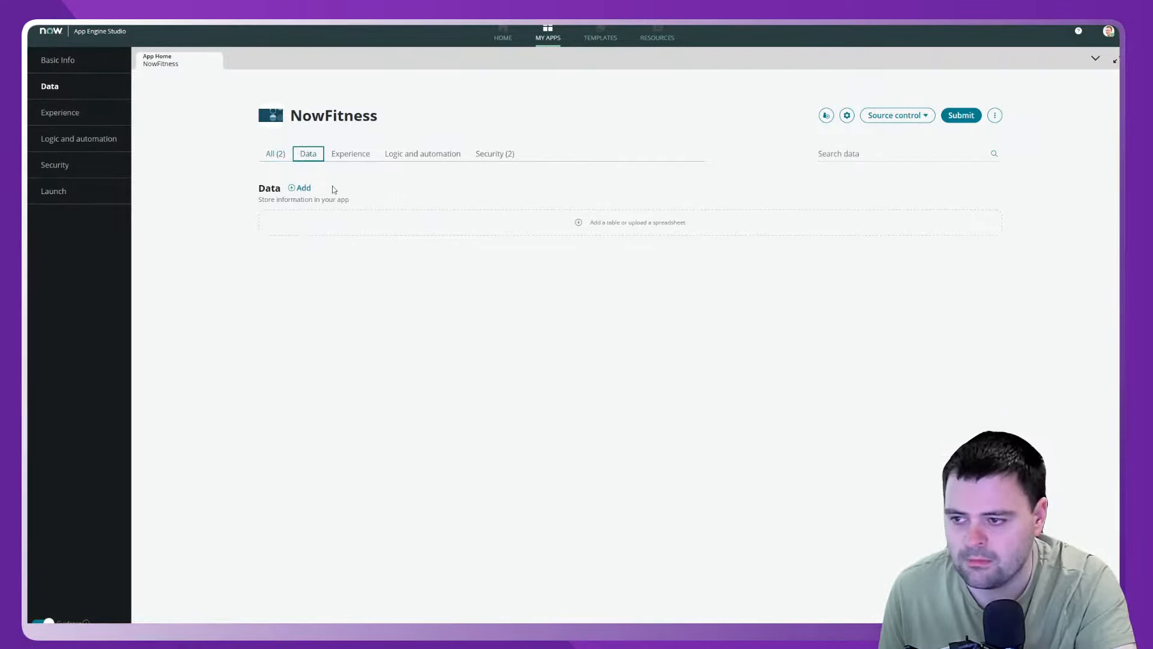
{"action": "left_click", "coordinate": [351, 155]}
{"action": "left_click", "coordinate": [399, 159]}
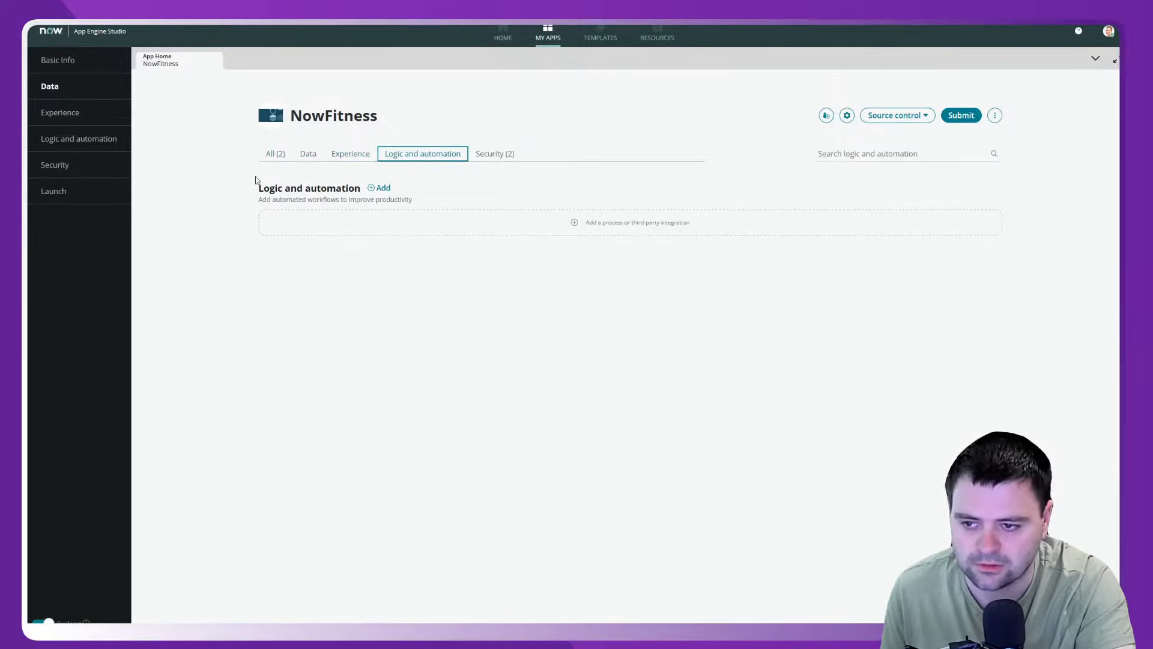
{"action": "left_click", "coordinate": [274, 157]}
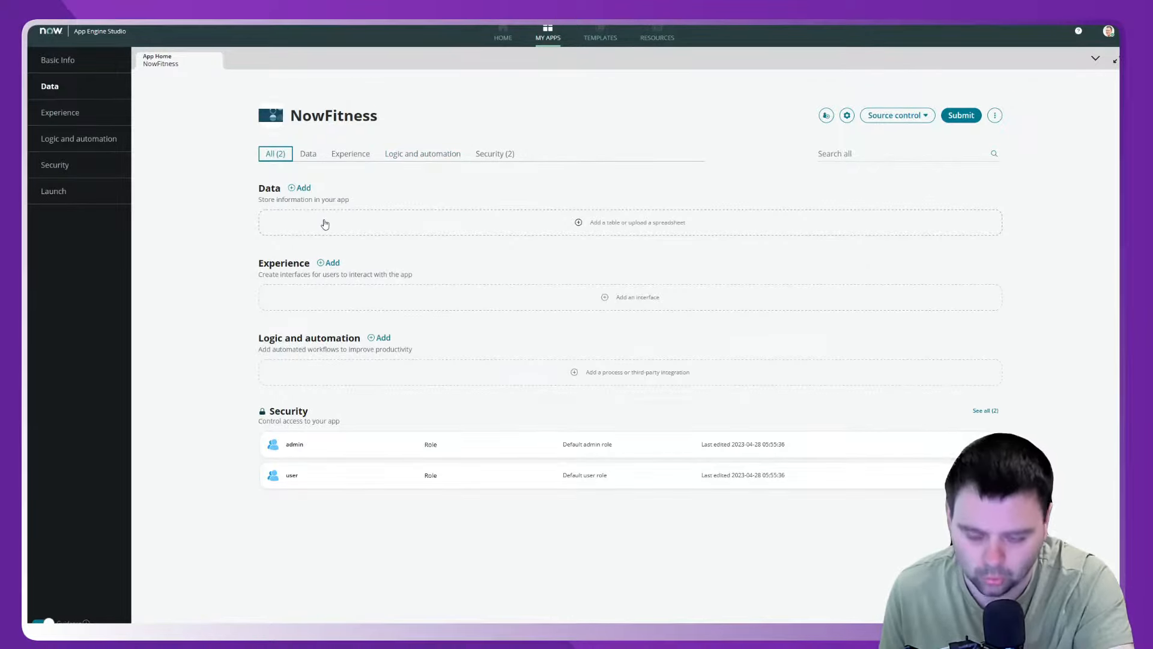
{"action": "left_click", "coordinate": [309, 156]}
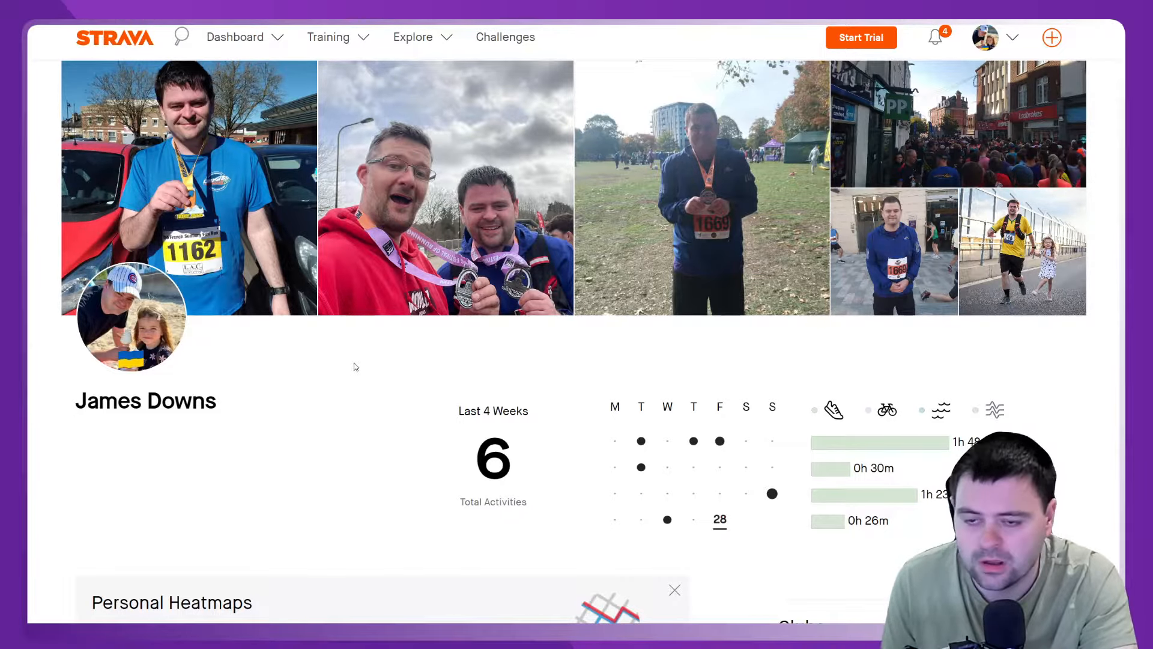
Switch to Strava and review the athlete profile and the shoe entry of the 5k PB run.
{"action": "scroll", "coordinate": [355, 366], "scroll_direction": "down", "scroll_amount": 15}
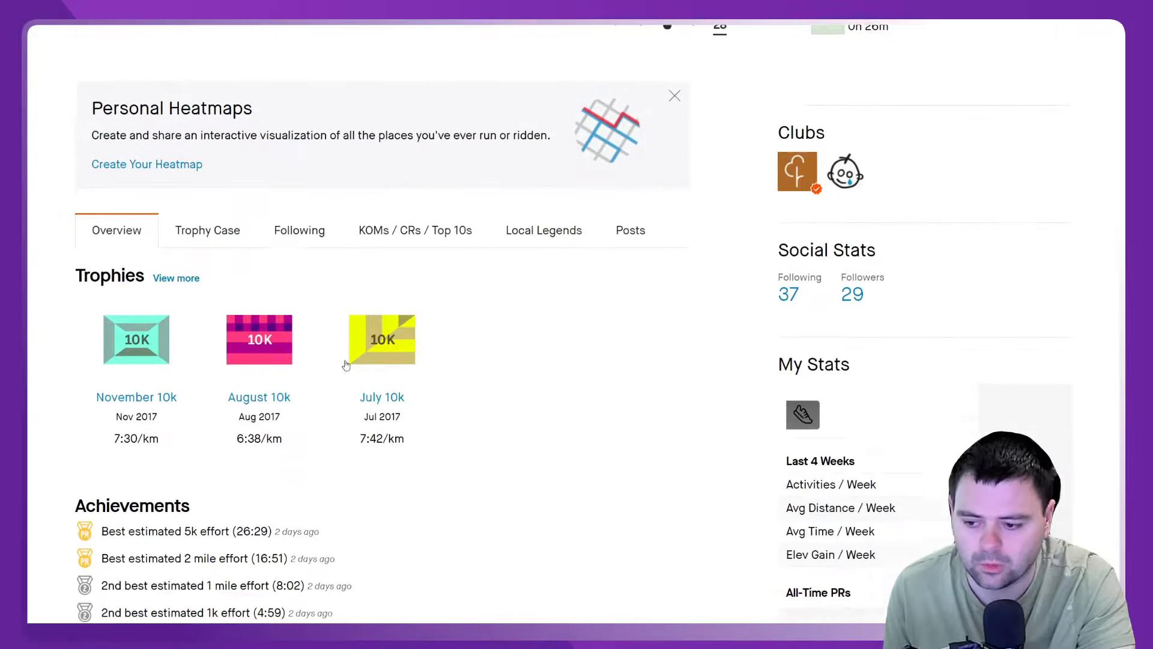
{"action": "scroll", "coordinate": [355, 344], "scroll_direction": "down", "scroll_amount": 5}
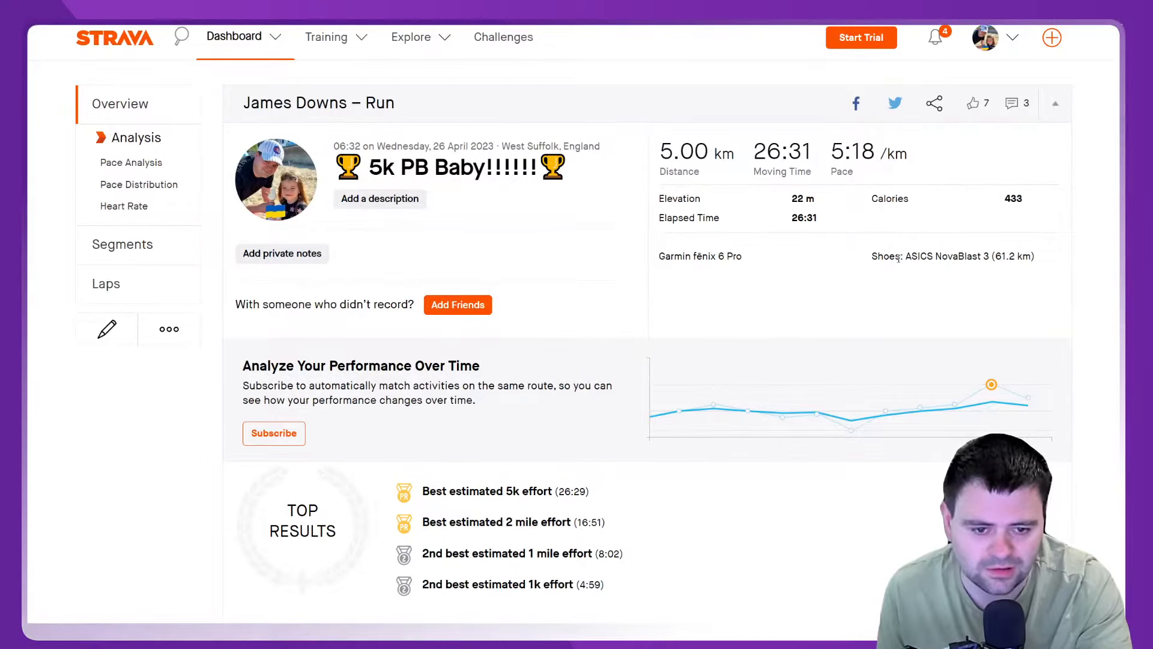
{"action": "left_click_drag", "start_coordinate": [1035, 257], "coordinate": [877, 257]}
{"action": "left_click", "coordinate": [899, 293]}
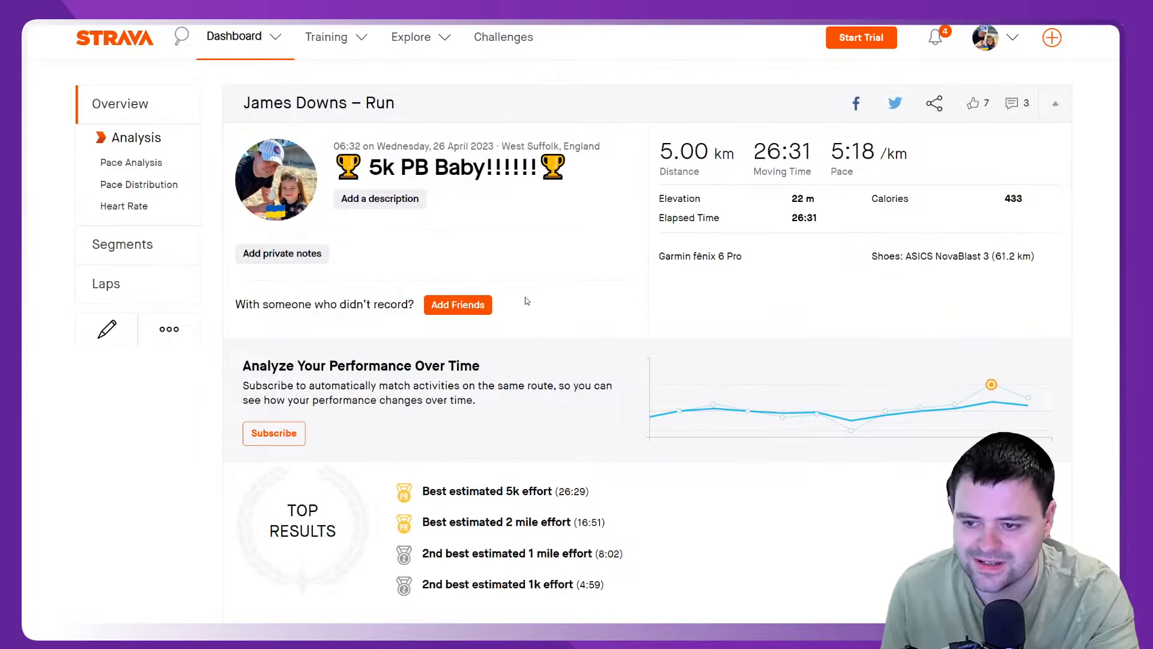
Examine the 5k PB run's top results, splits, route map, and pace chart with its averages.
{"action": "scroll", "coordinate": [531, 297], "scroll_direction": "down", "scroll_amount": 5}
{"action": "scroll", "coordinate": [531, 295], "scroll_direction": "down", "scroll_amount": 7}
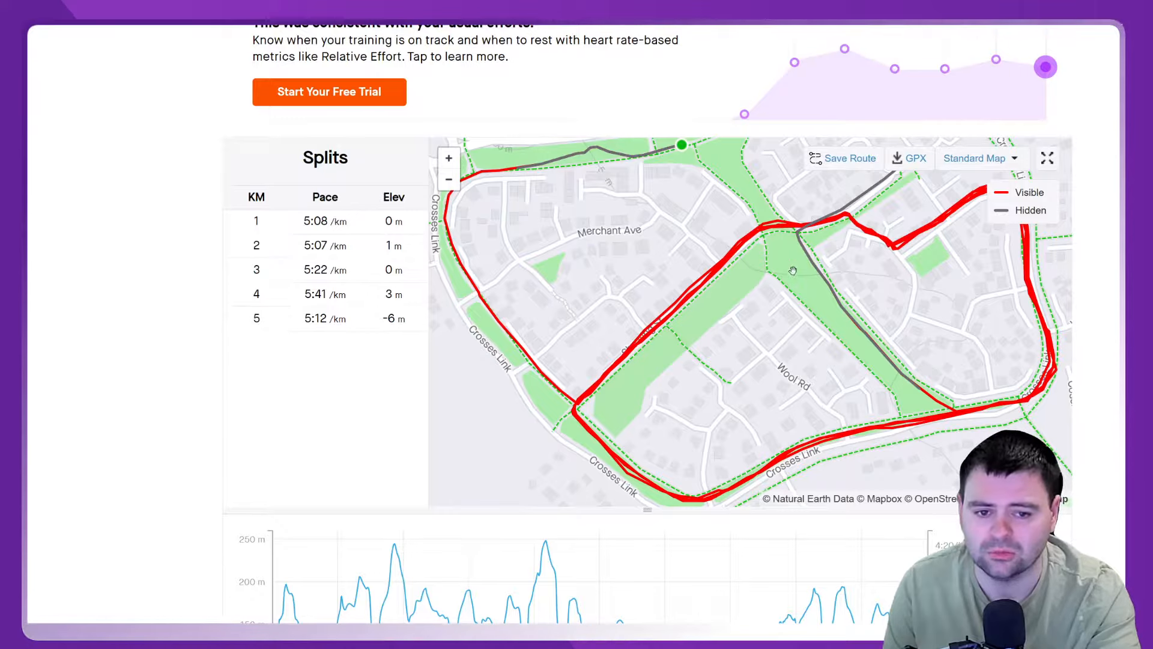
{"action": "scroll", "coordinate": [298, 431], "scroll_direction": "down", "scroll_amount": 1}
{"action": "scroll", "coordinate": [297, 428], "scroll_direction": "down", "scroll_amount": 4}
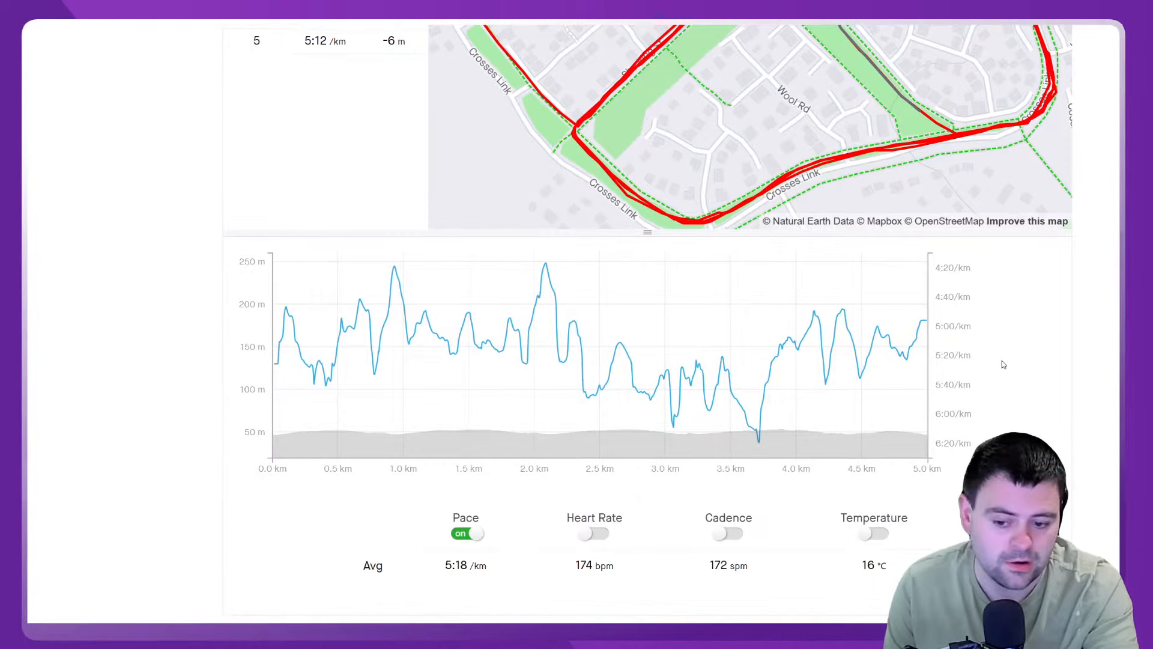
{"action": "scroll", "coordinate": [1001, 363], "scroll_direction": "up", "scroll_amount": 10}
{"action": "scroll", "coordinate": [1009, 371], "scroll_direction": "up", "scroll_amount": 5}
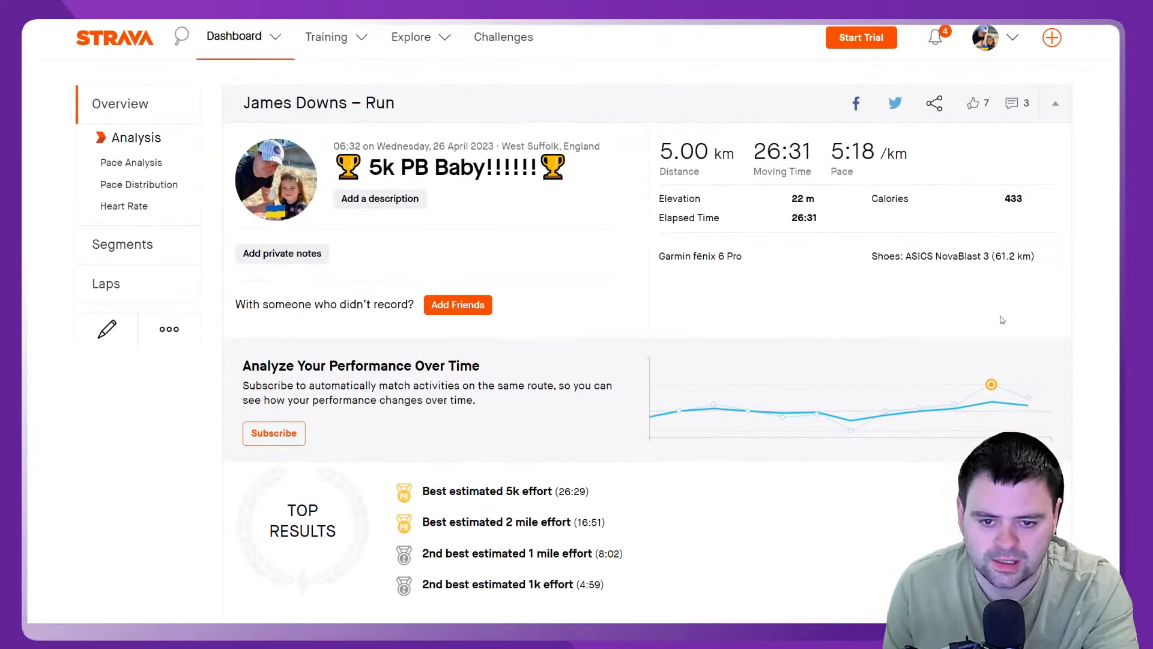
{"action": "scroll", "coordinate": [809, 209], "scroll_direction": "down", "scroll_amount": 15}
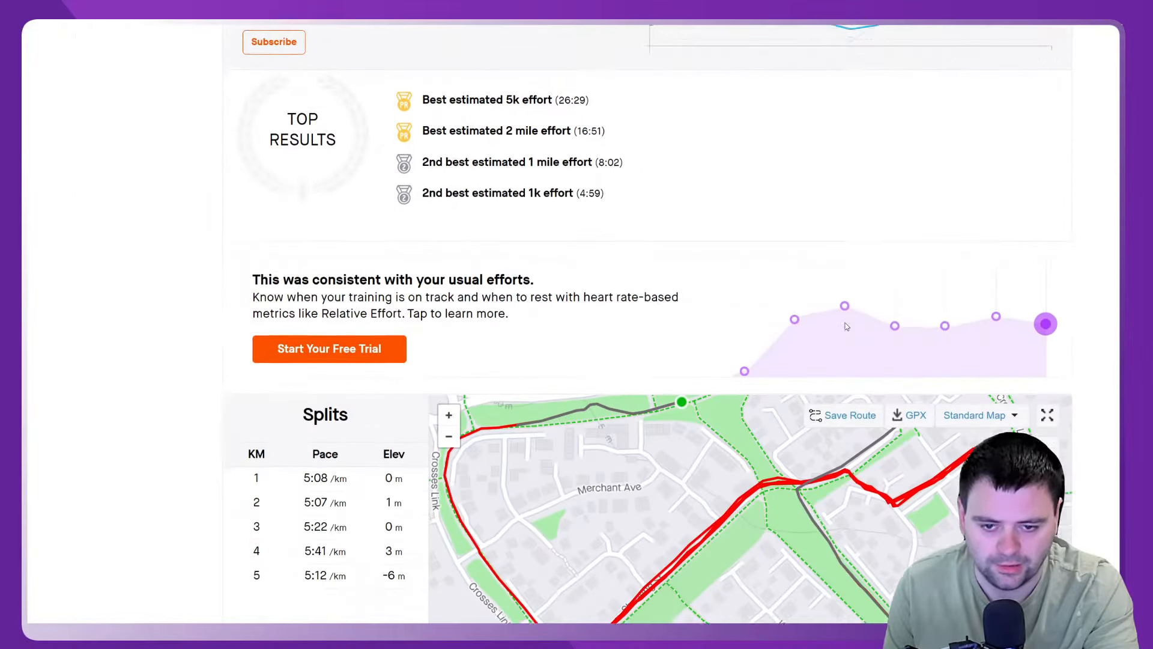
{"action": "scroll", "coordinate": [853, 347], "scroll_direction": "down", "scroll_amount": 3}
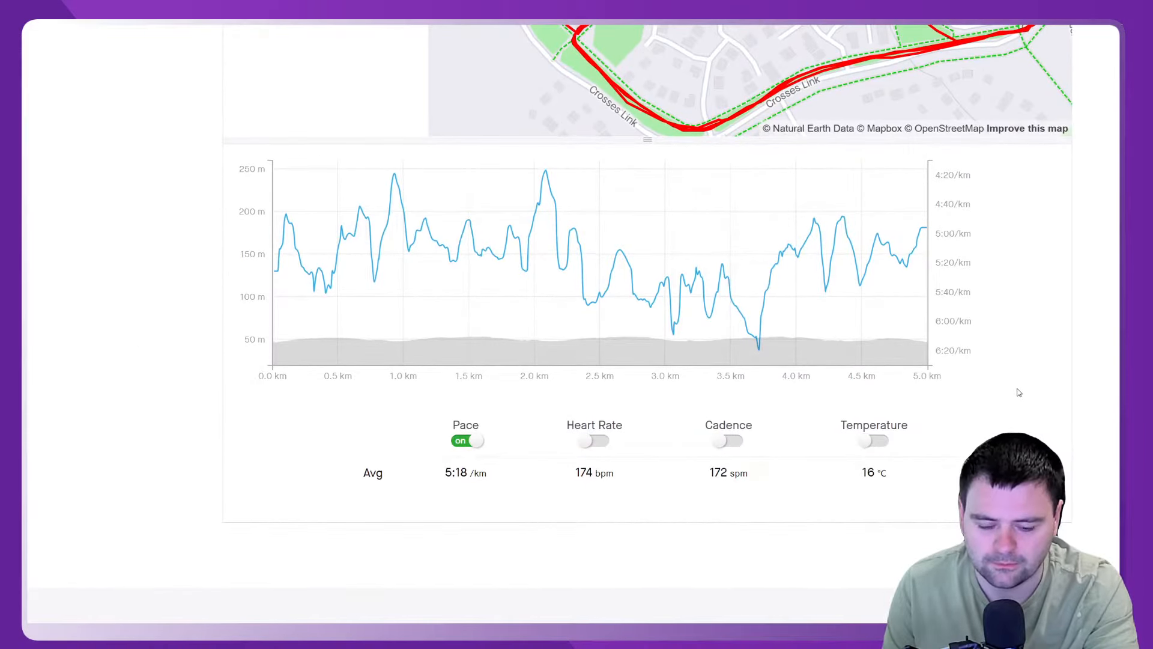
{"action": "scroll", "coordinate": [997, 391], "scroll_direction": "down", "scroll_amount": 5}
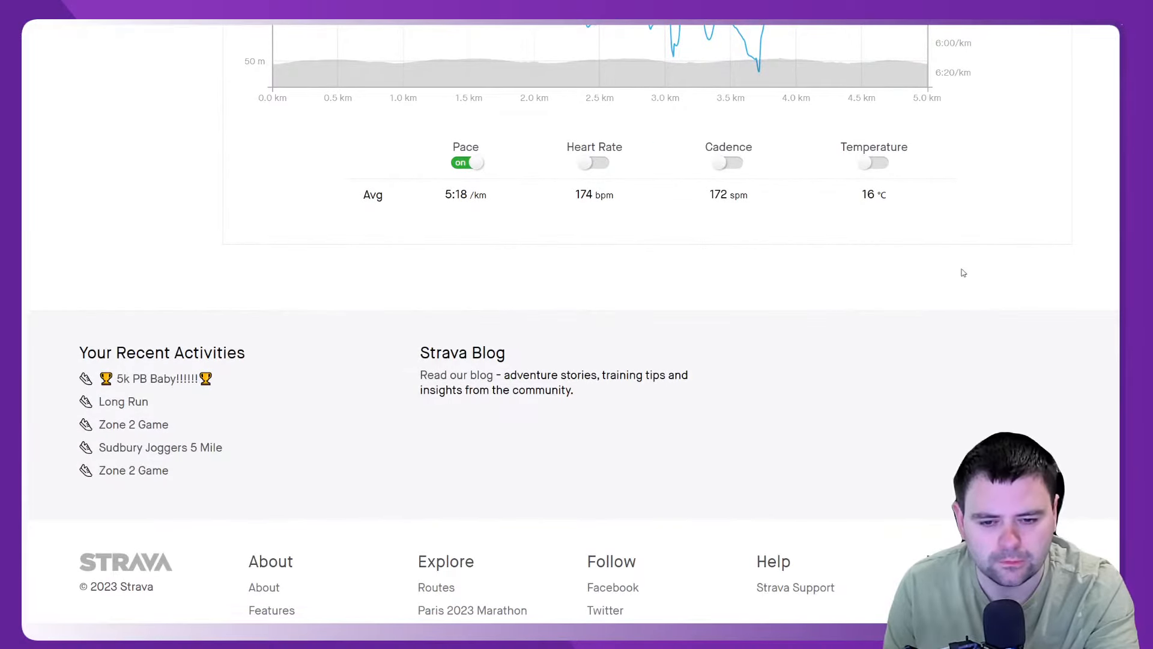
{"action": "scroll", "coordinate": [947, 282], "scroll_direction": "down", "scroll_amount": 2}
{"action": "scroll", "coordinate": [945, 283], "scroll_direction": "up", "scroll_amount": 20}
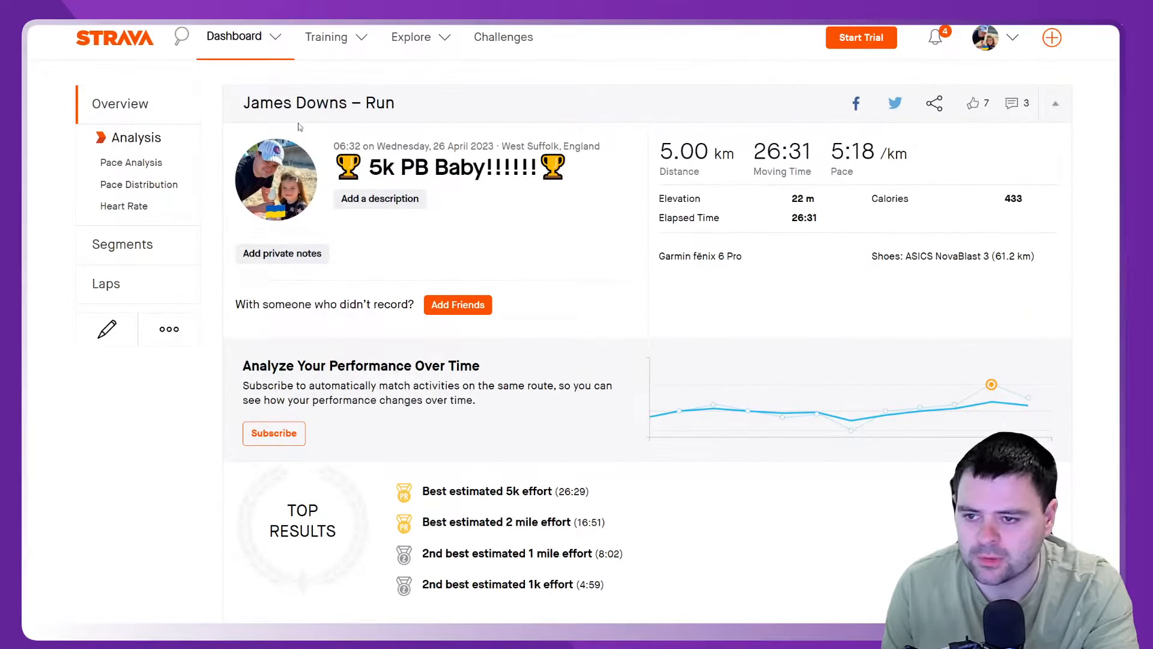
Return to the athlete profile and examine the My Stats section, including best efforts, 2023 totals and all-time totals.
{"action": "mouse_move", "coordinate": [982, 40]}
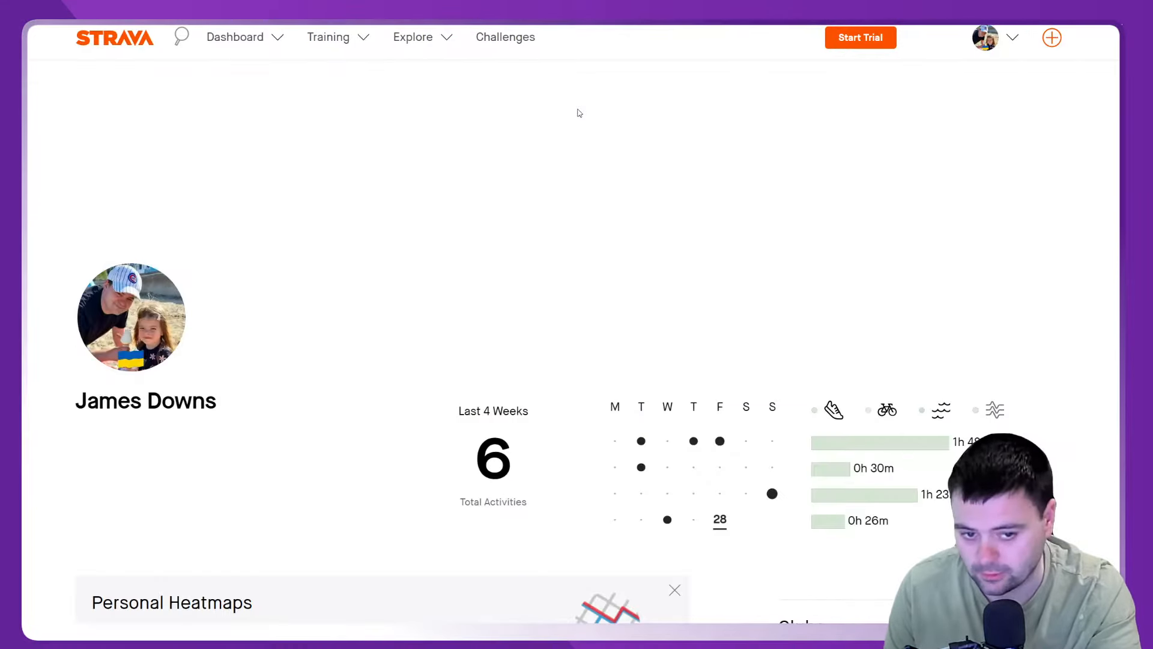
{"action": "scroll", "coordinate": [478, 307], "scroll_direction": "down", "scroll_amount": 2}
{"action": "scroll", "coordinate": [398, 265], "scroll_direction": "down", "scroll_amount": 10}
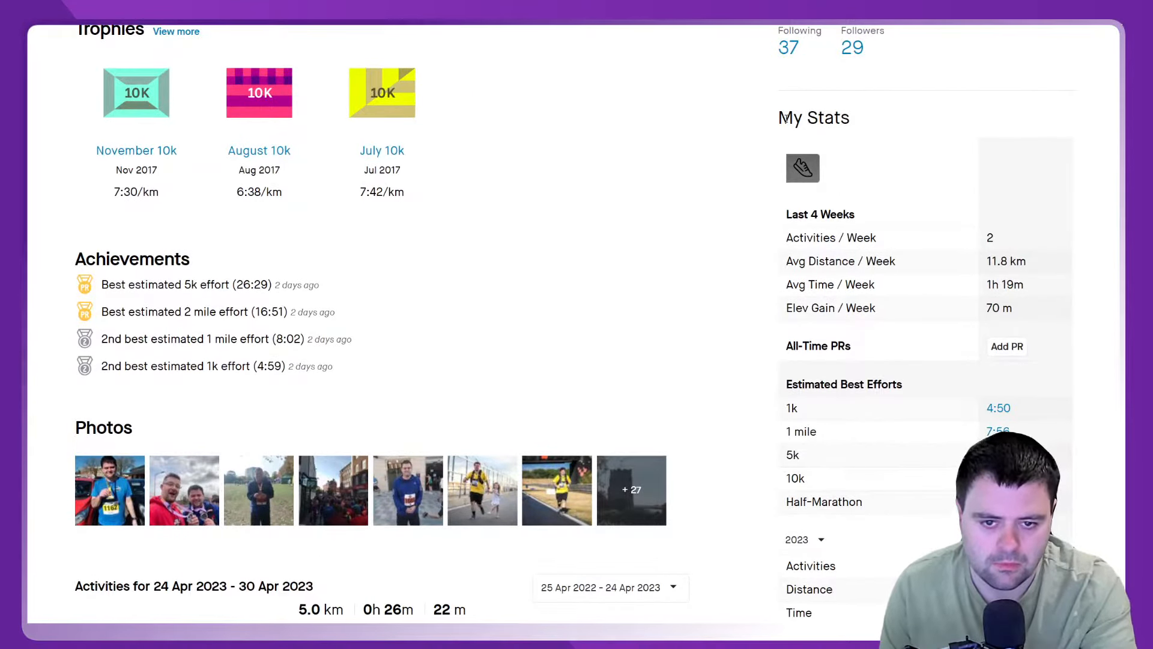
{"action": "left_click_drag", "start_coordinate": [779, 119], "coordinate": [876, 118]}
{"action": "left_click", "coordinate": [886, 128]}
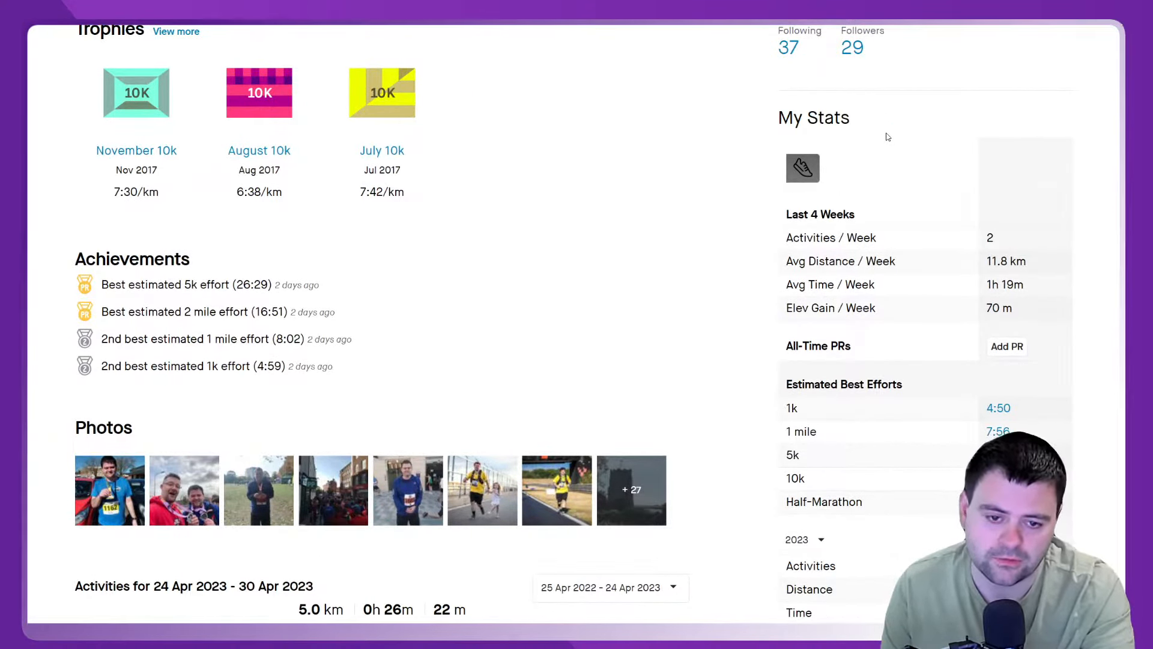
{"action": "scroll", "coordinate": [888, 138], "scroll_direction": "down", "scroll_amount": 3}
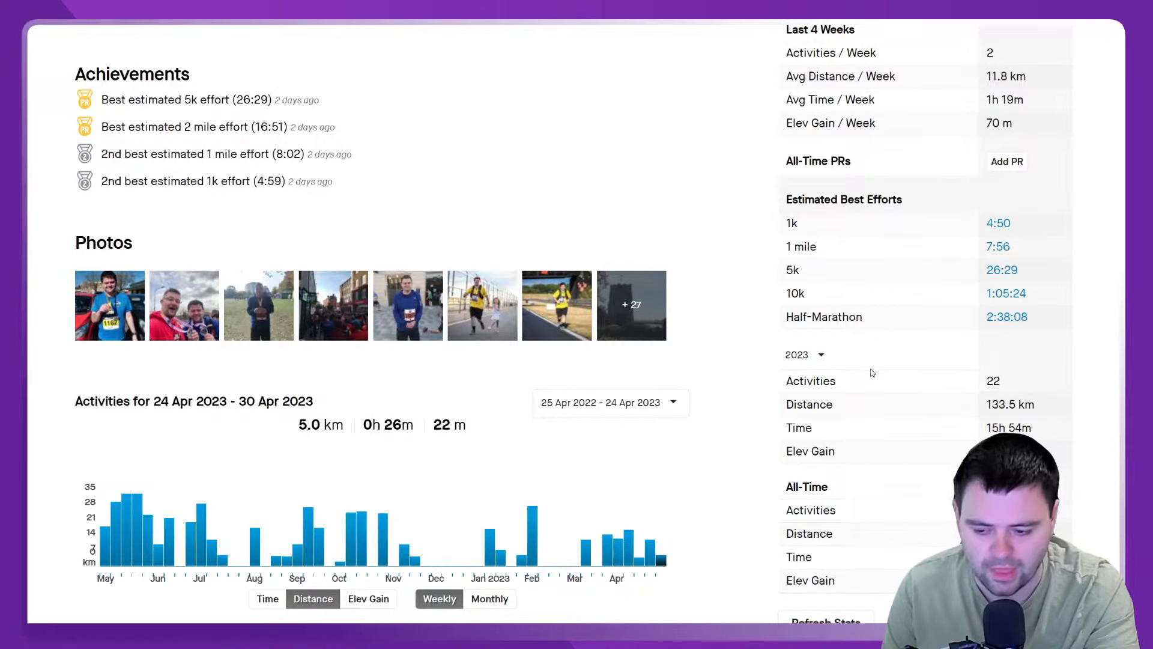
{"action": "scroll", "coordinate": [871, 372], "scroll_direction": "down", "scroll_amount": 2}
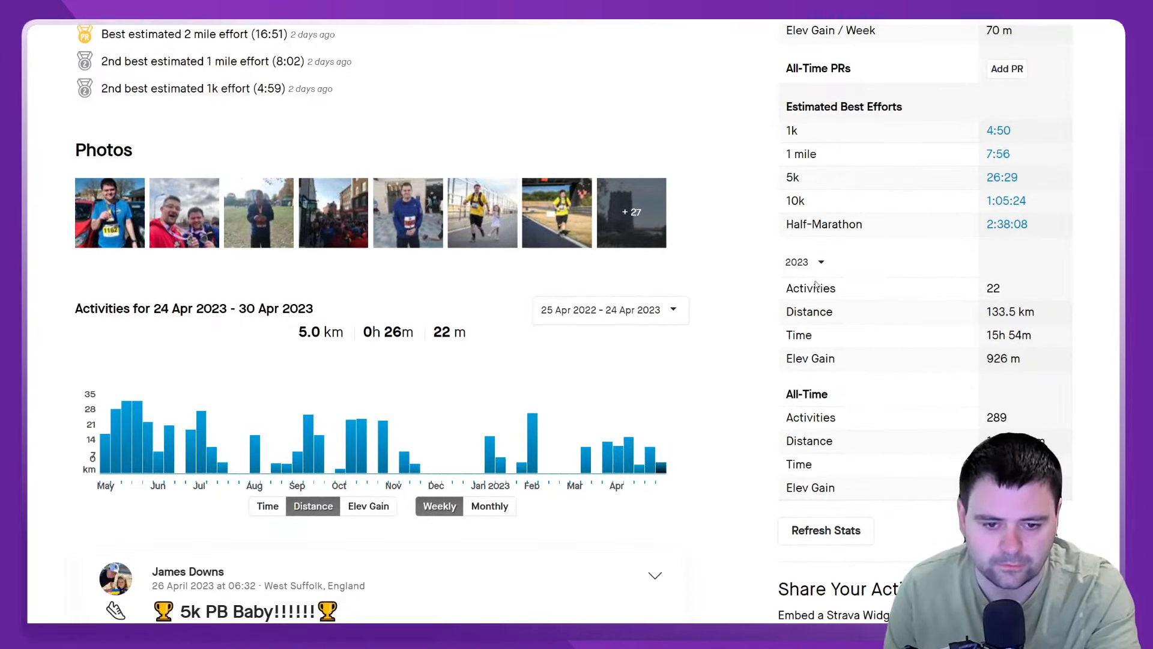
{"action": "scroll", "coordinate": [816, 285], "scroll_direction": "up", "scroll_amount": 2}
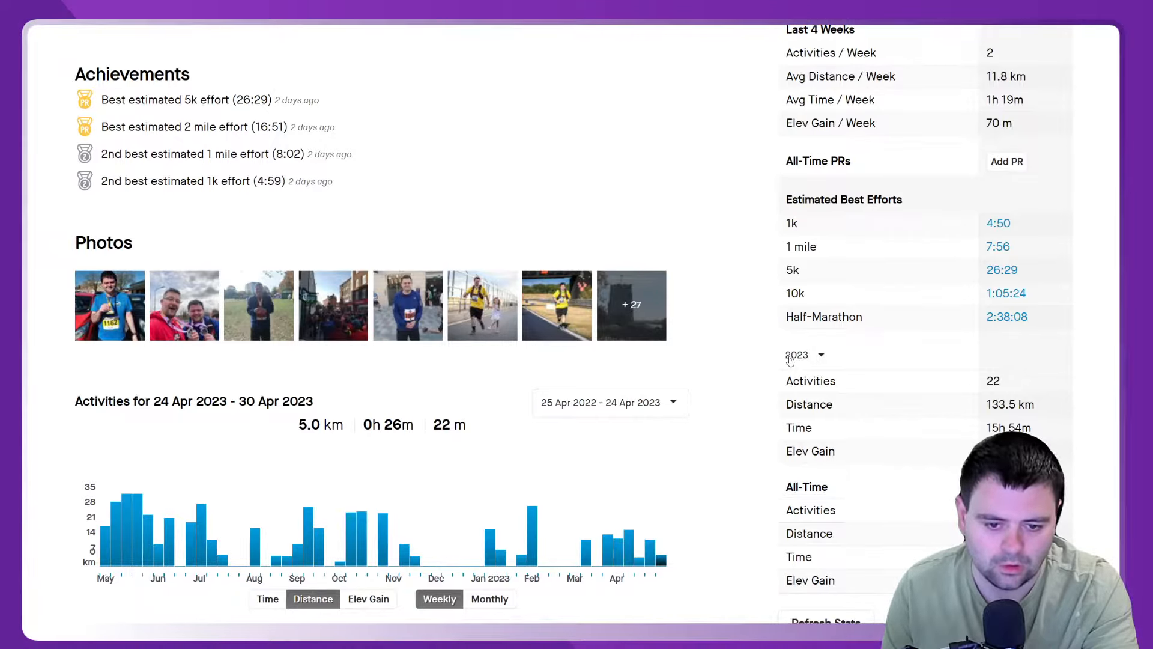
{"action": "scroll", "coordinate": [871, 375], "scroll_direction": "down", "scroll_amount": 3}
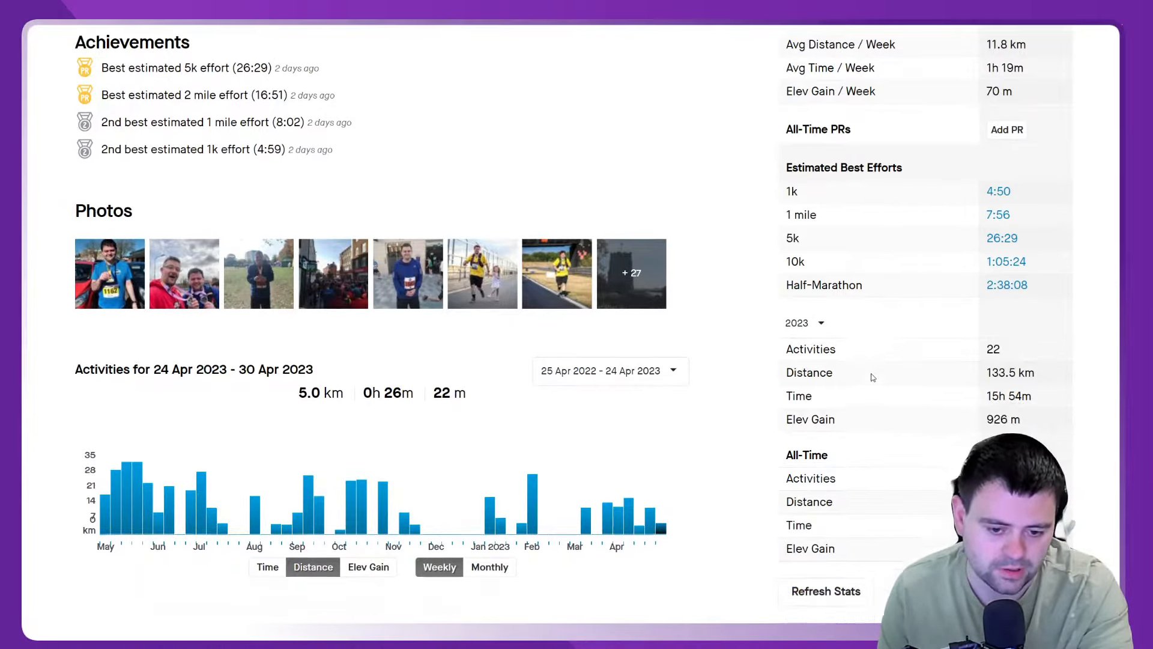
{"action": "scroll", "coordinate": [874, 379], "scroll_direction": "up", "scroll_amount": 3}
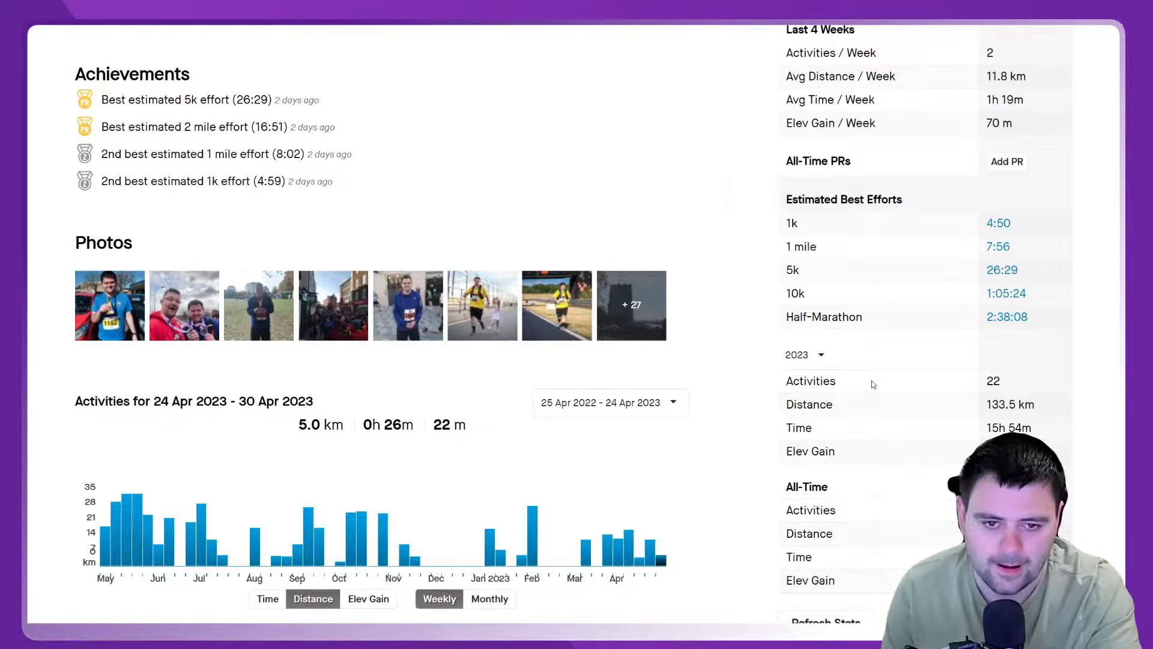
Examine the profile's all-time totals, weekly activity chart, 5k PB run, shoes, trophies and last-four-weeks activity summary.
{"action": "scroll", "coordinate": [749, 385], "scroll_direction": "down", "scroll_amount": 3}
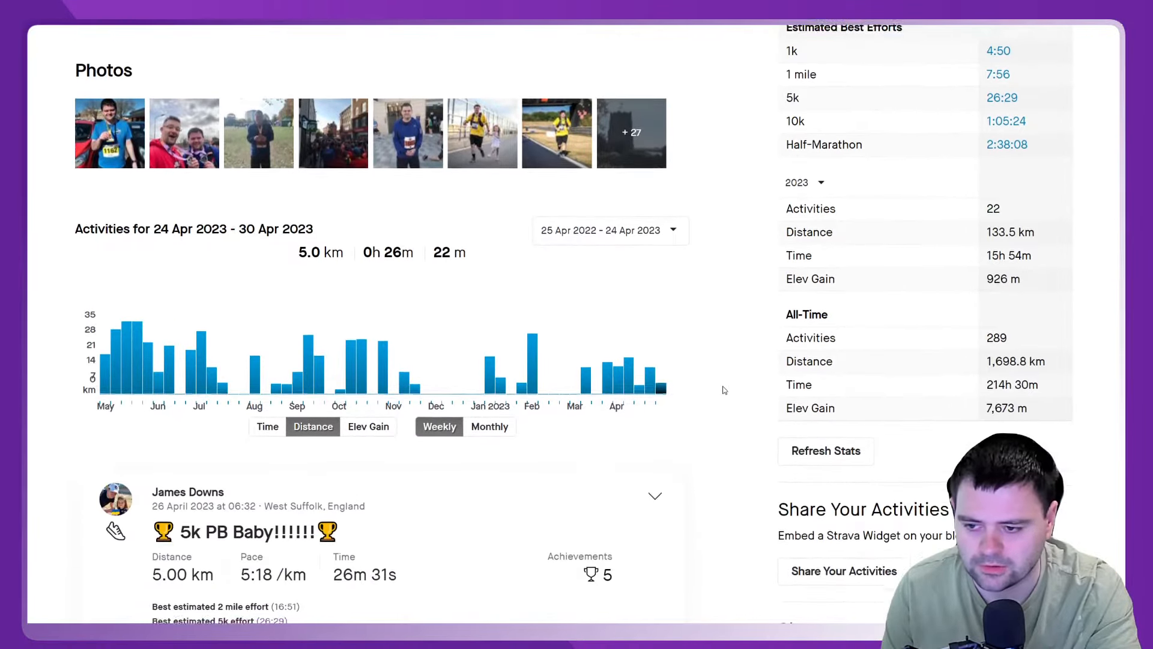
{"action": "scroll", "coordinate": [727, 339], "scroll_direction": "down", "scroll_amount": 9}
{"action": "scroll", "coordinate": [741, 355], "scroll_direction": "up", "scroll_amount": 15}
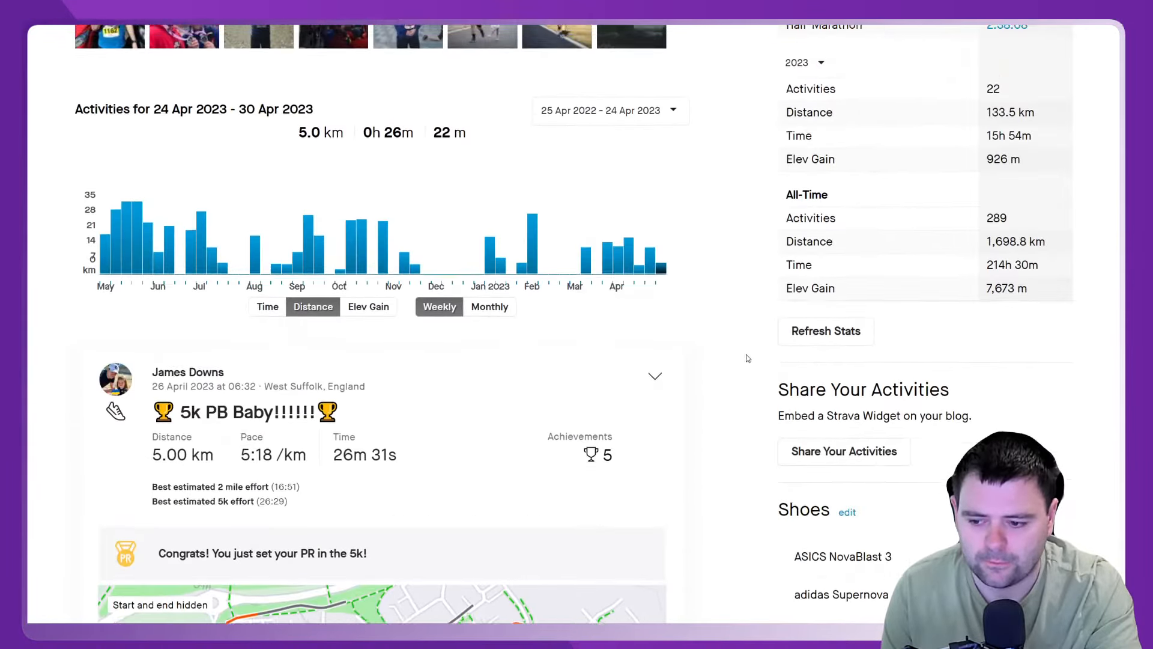
{"action": "scroll", "coordinate": [631, 373], "scroll_direction": "up", "scroll_amount": 2}
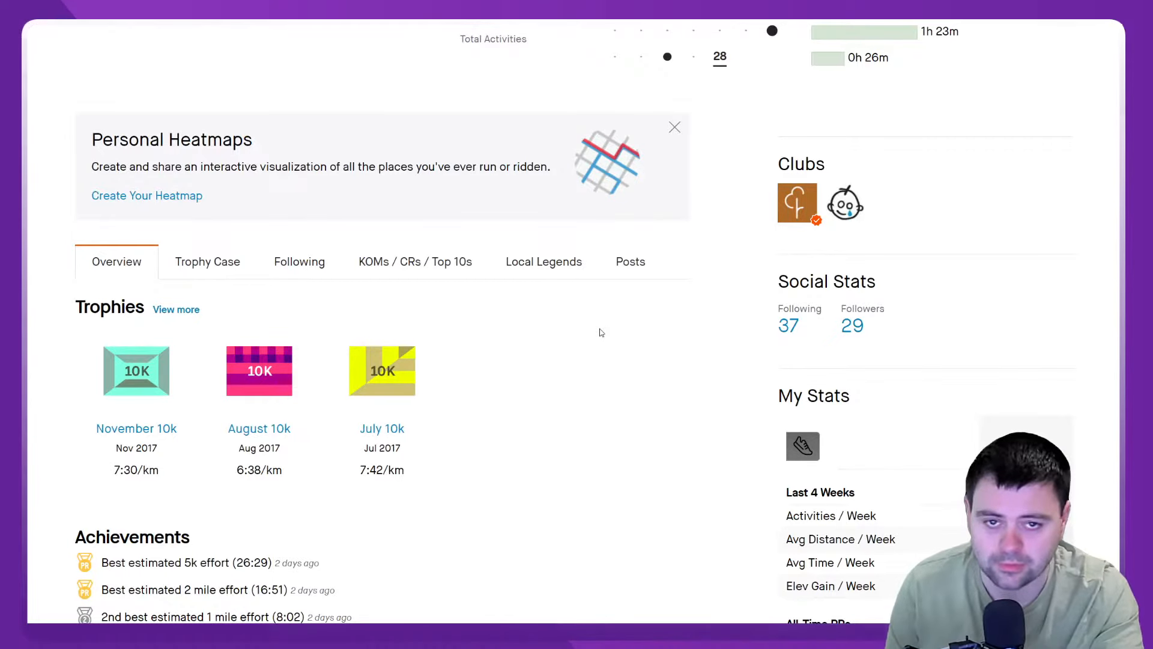
{"action": "scroll", "coordinate": [601, 332], "scroll_direction": "up", "scroll_amount": 5}
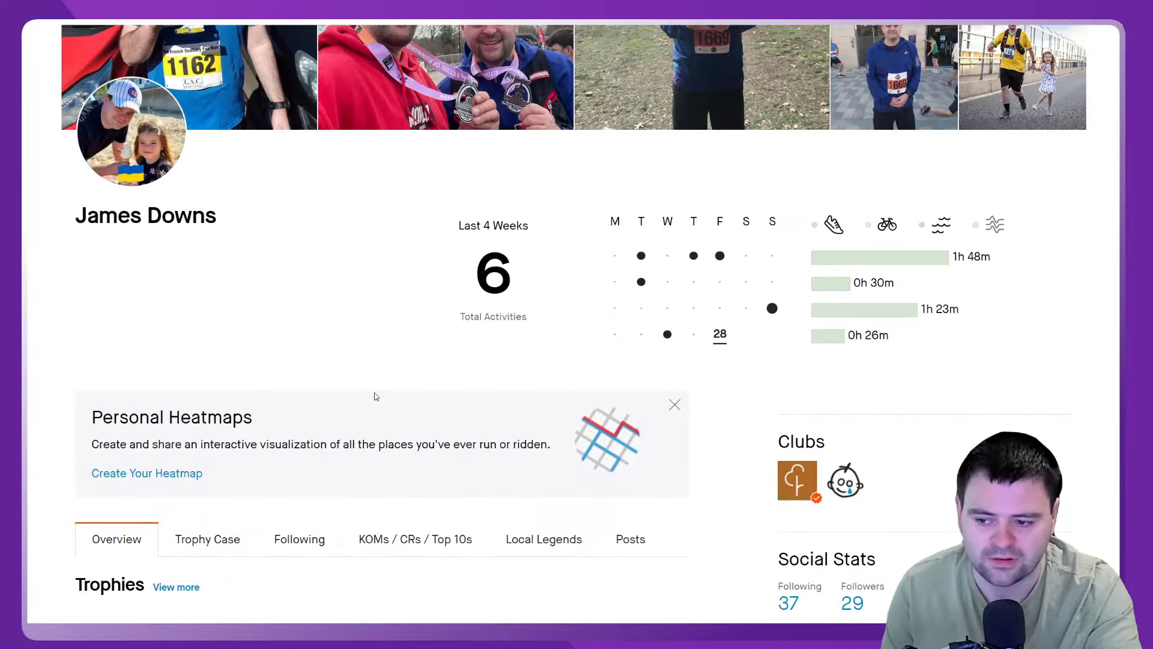
{"action": "scroll", "coordinate": [361, 400], "scroll_direction": "up", "scroll_amount": 3}
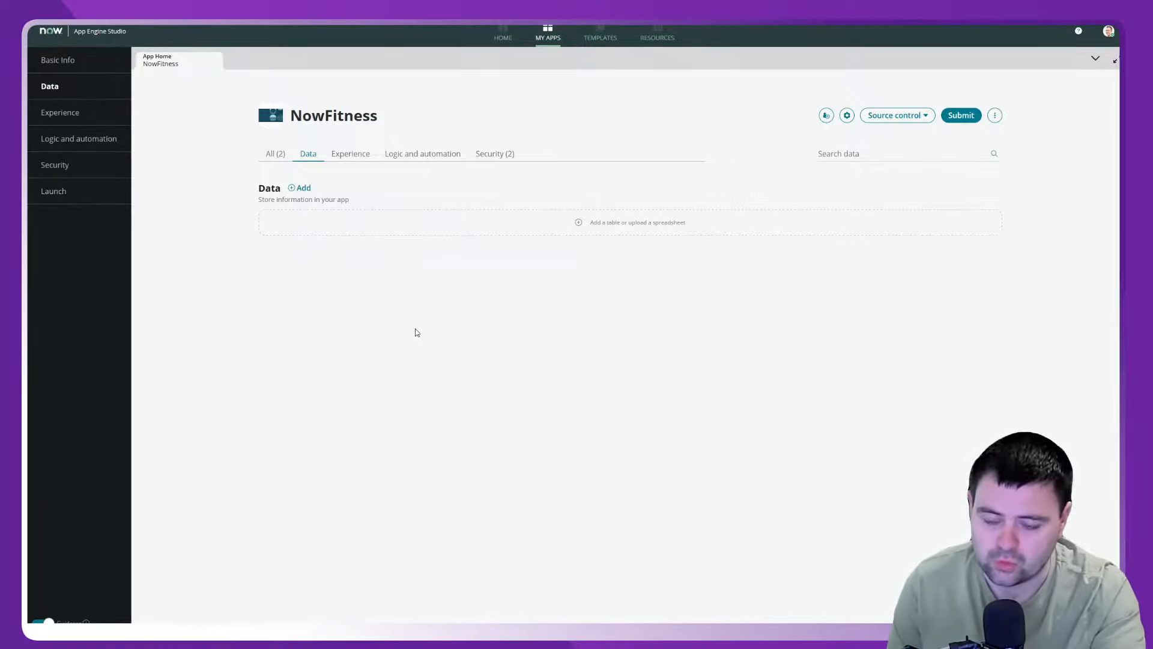
Switch to App Engine Studio and start adding a blank table to NowFitness, created from an extensible table.
{"action": "left_click", "coordinate": [303, 188]}
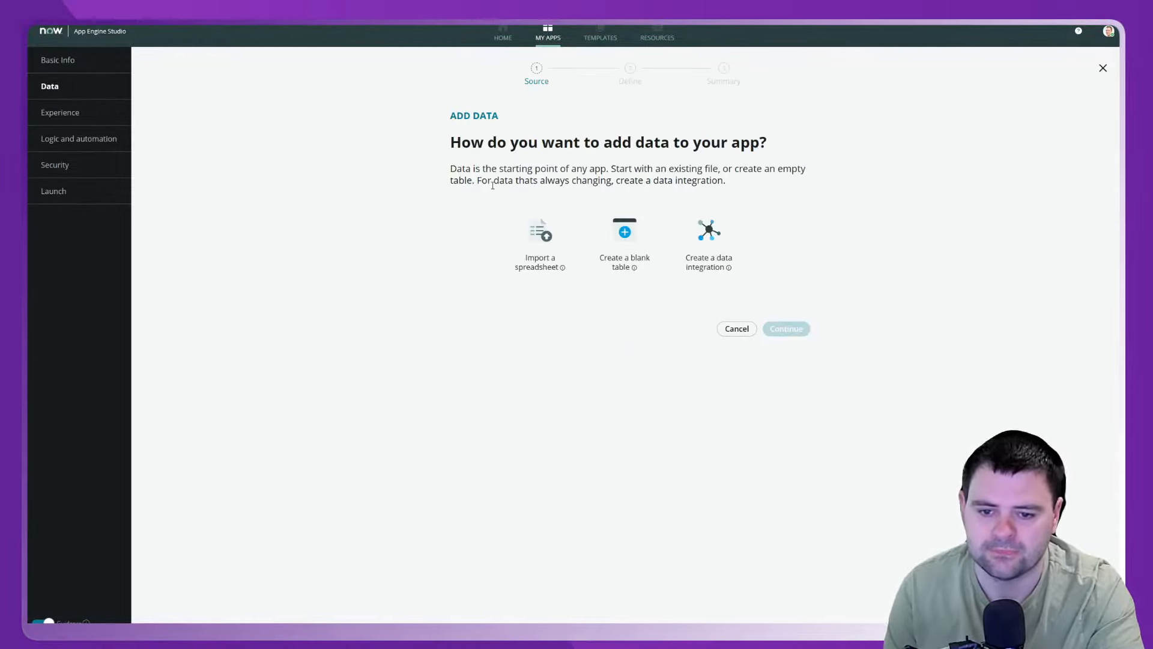
{"action": "left_click", "coordinate": [633, 233]}
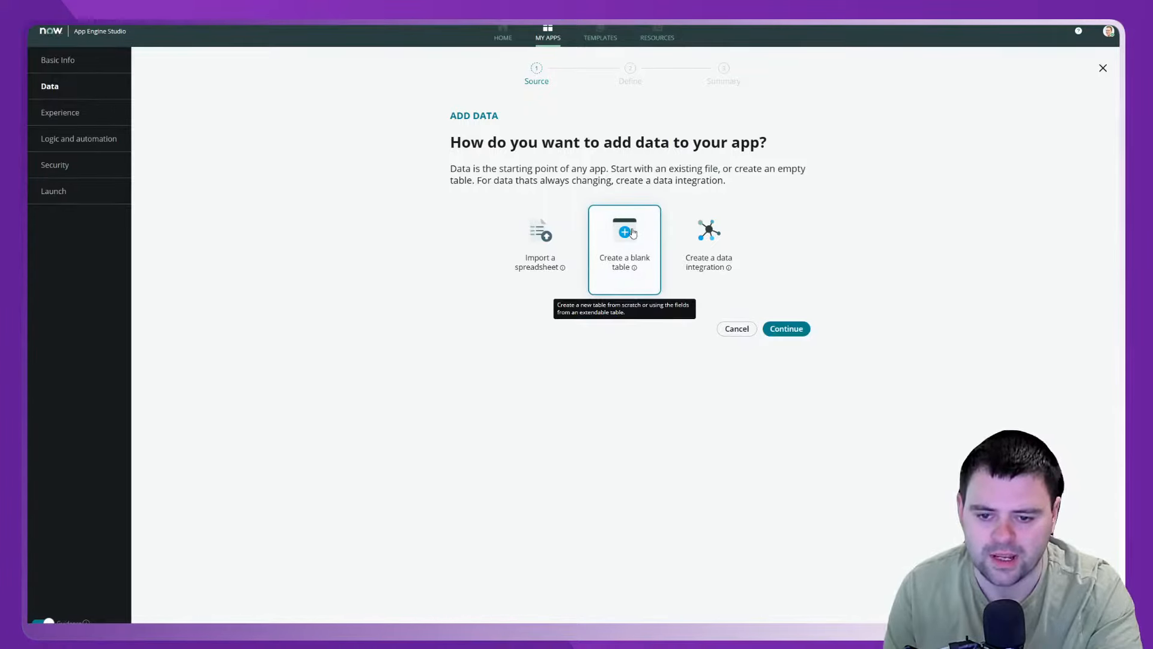
{"action": "left_click", "coordinate": [800, 328]}
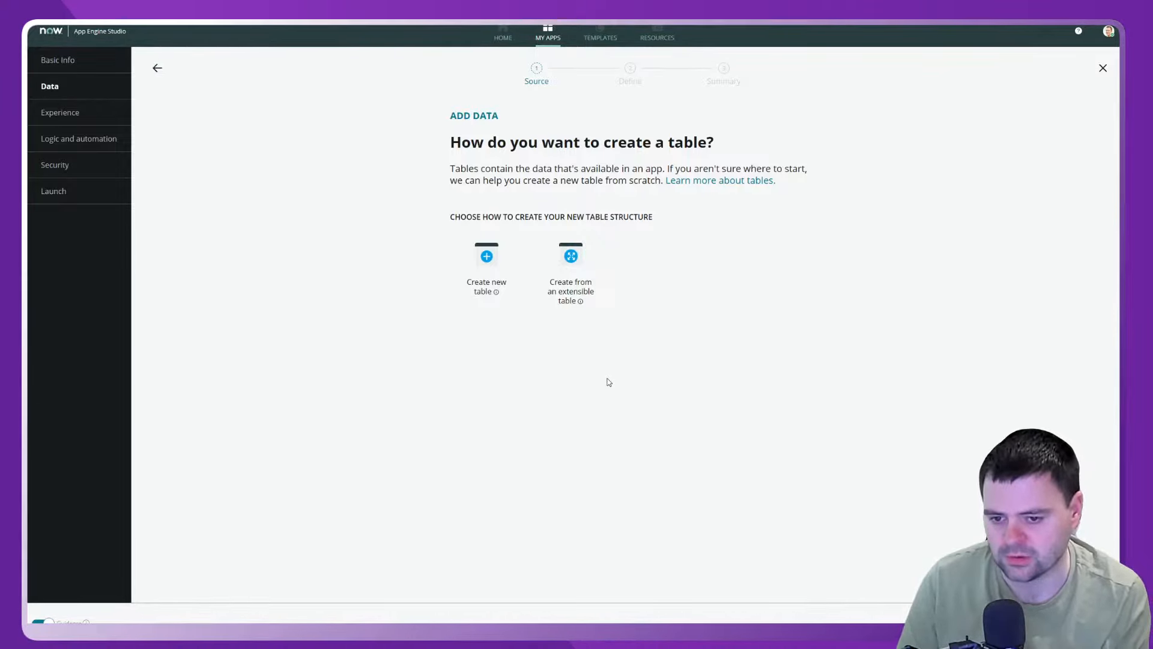
{"action": "left_click", "coordinate": [569, 267]}
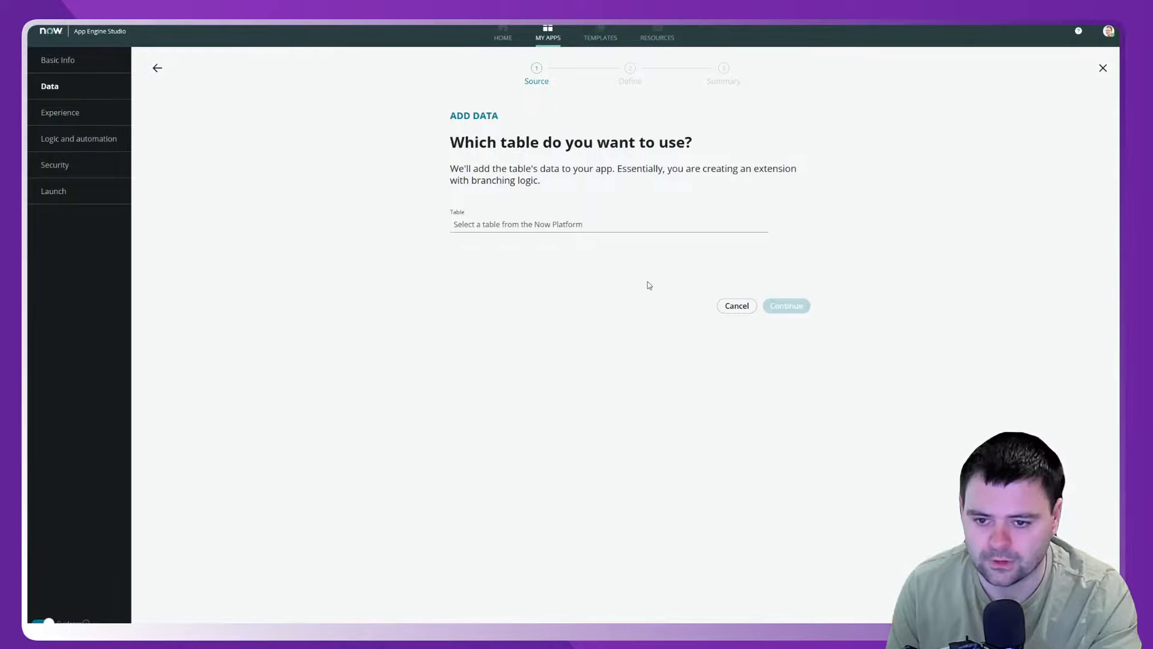
Browse the available extensible tables and search them for User and sys_user.
{"action": "left_click", "coordinate": [531, 223]}
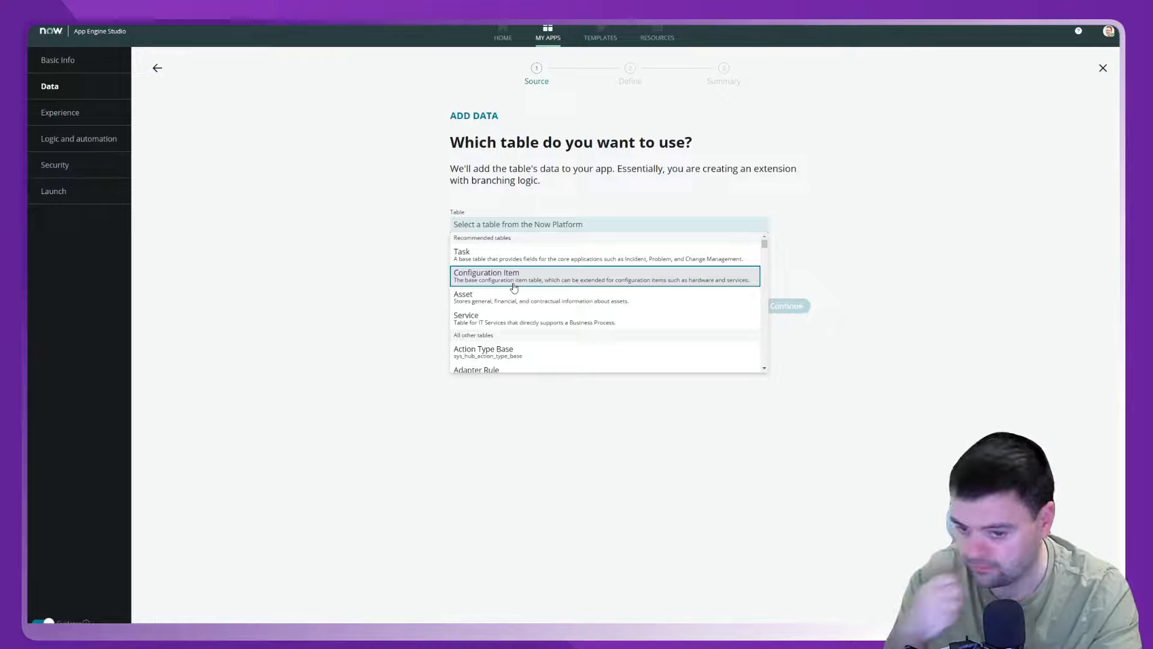
{"action": "scroll", "coordinate": [514, 288], "scroll_direction": "down", "scroll_amount": 10}
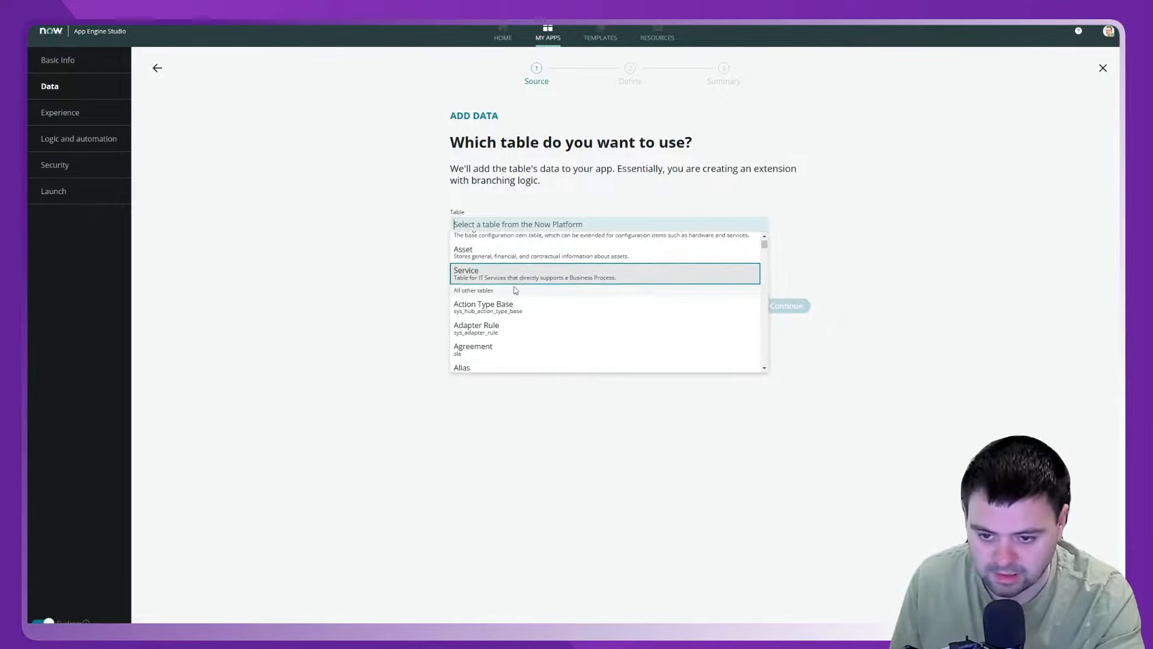
{"action": "left_click", "coordinate": [500, 224]}
{"action": "type", "text": "User"}
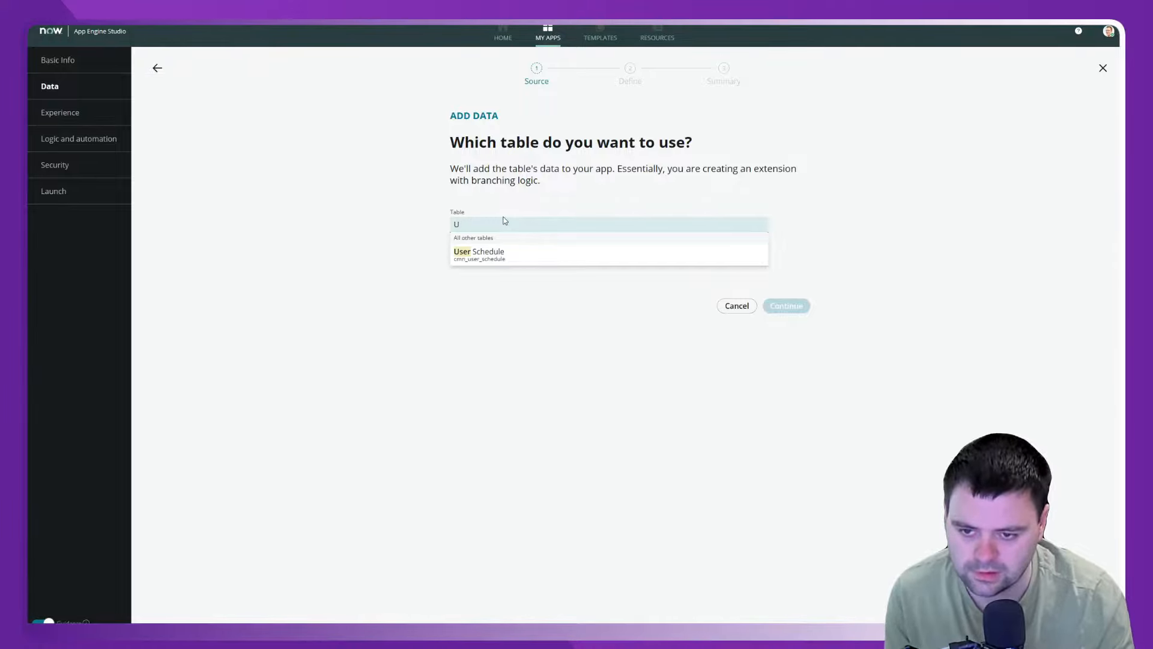
{"action": "key", "text": "BackSpace"}
{"action": "type", "text": "sys_user"}
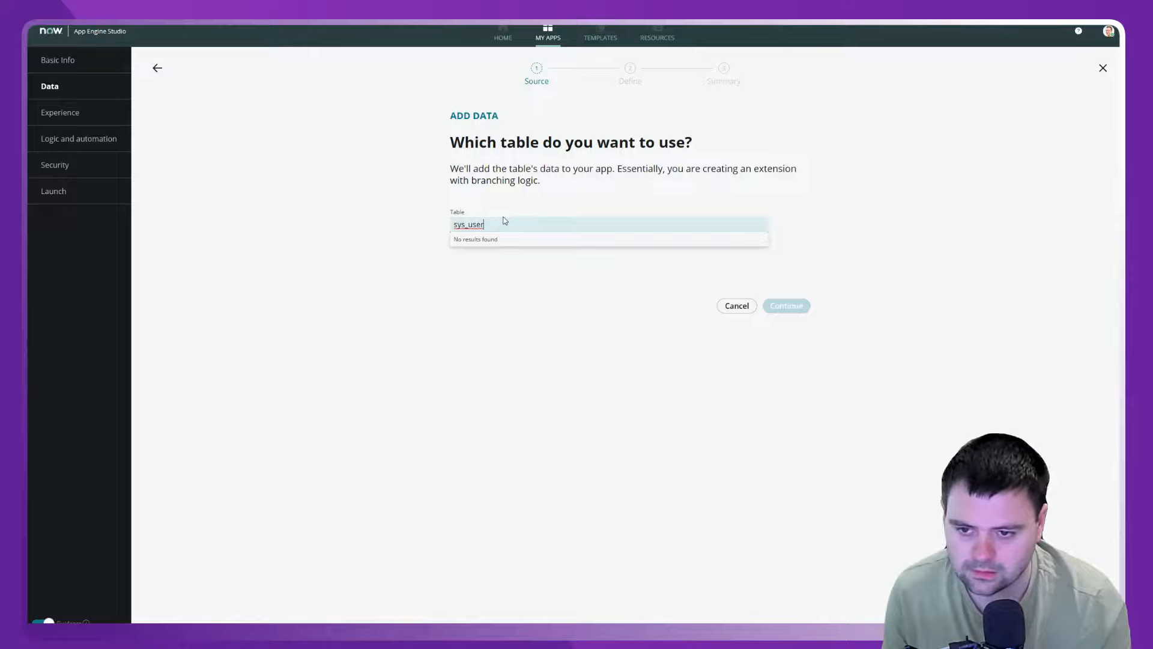
{"action": "key", "text": "BackSpace"}
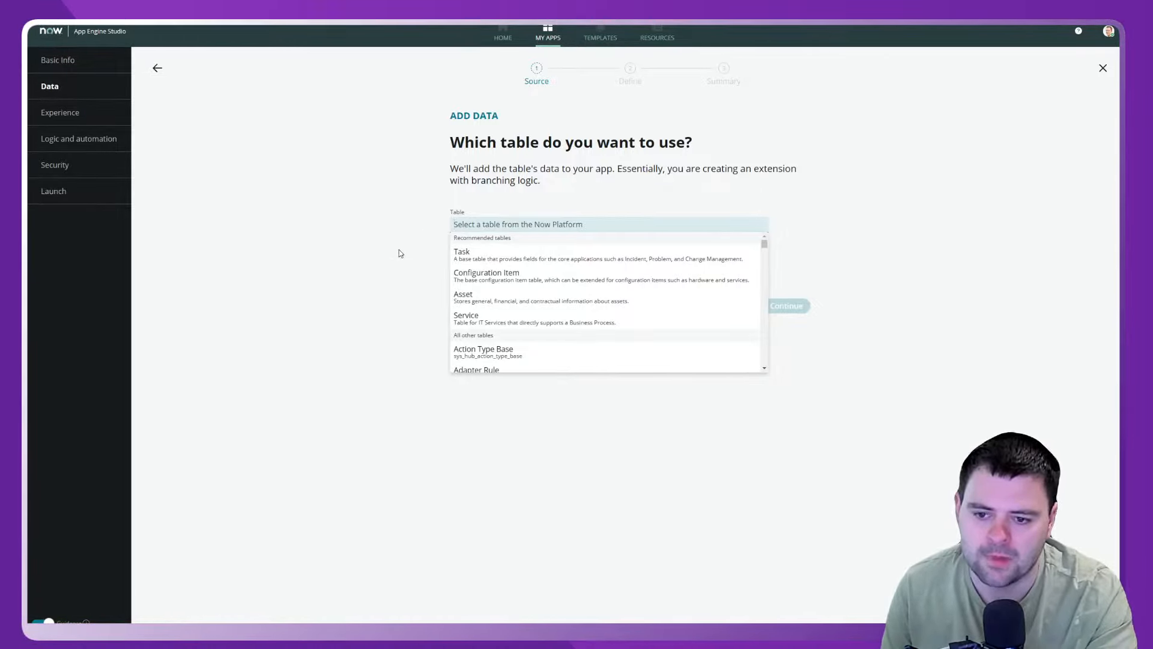
{"action": "left_click", "coordinate": [489, 224]}
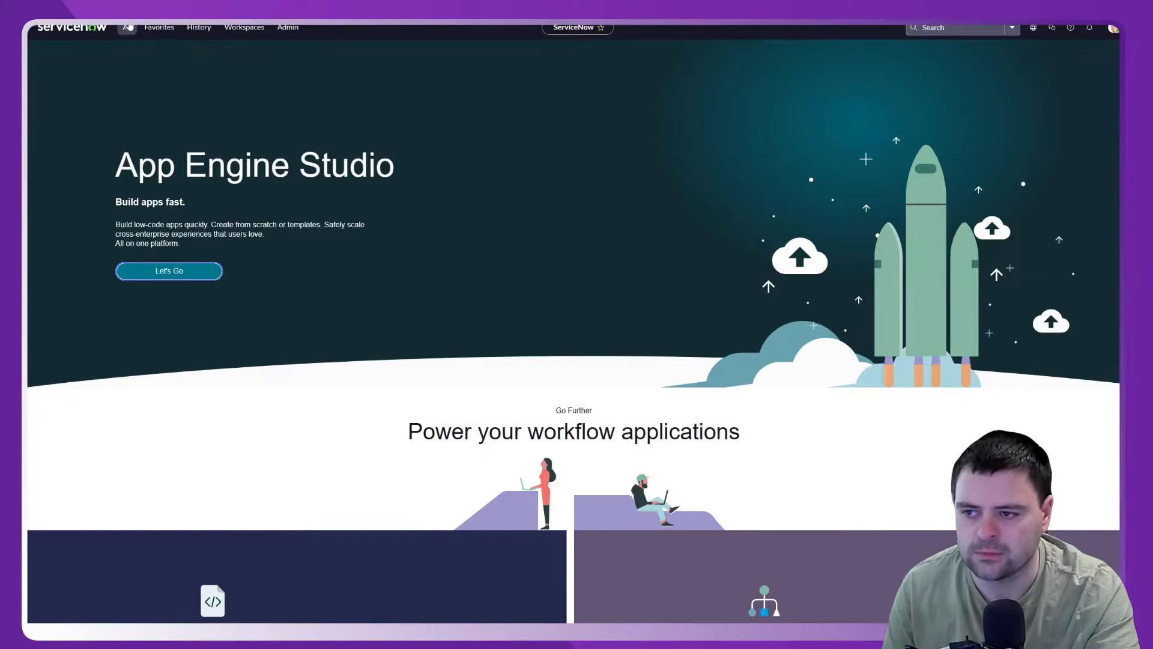
Switch to the main ServiceNow platform, search the navigation for tables, and open System Definition's Tables list.
{"action": "left_click", "coordinate": [127, 27]}
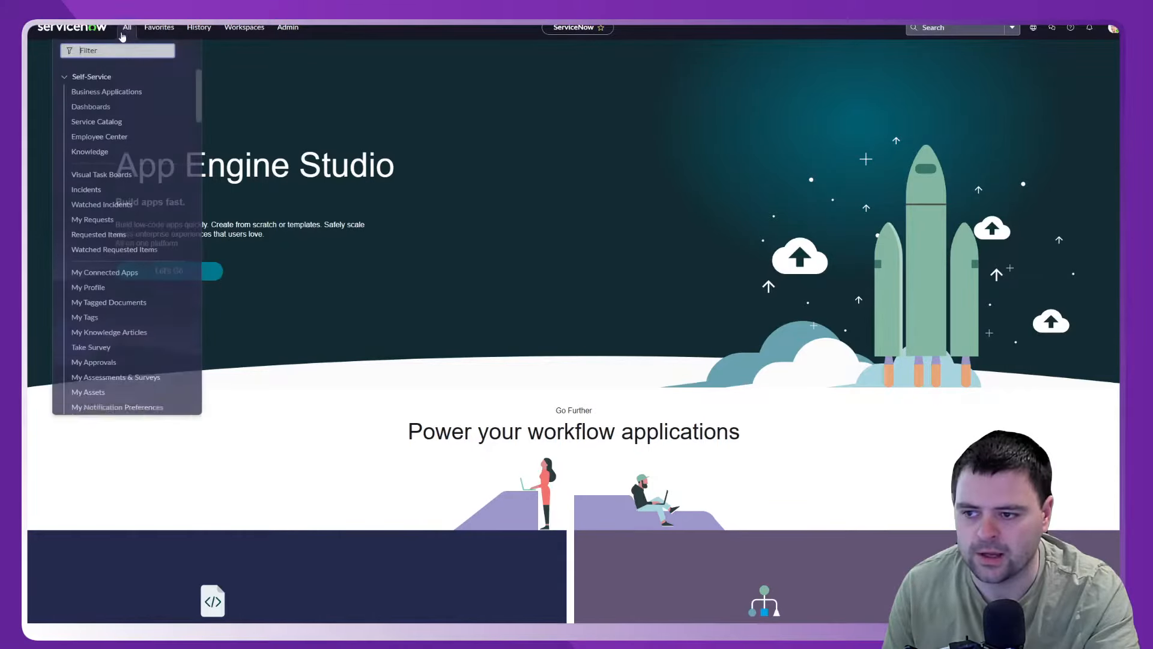
{"action": "left_click", "coordinate": [189, 53]}
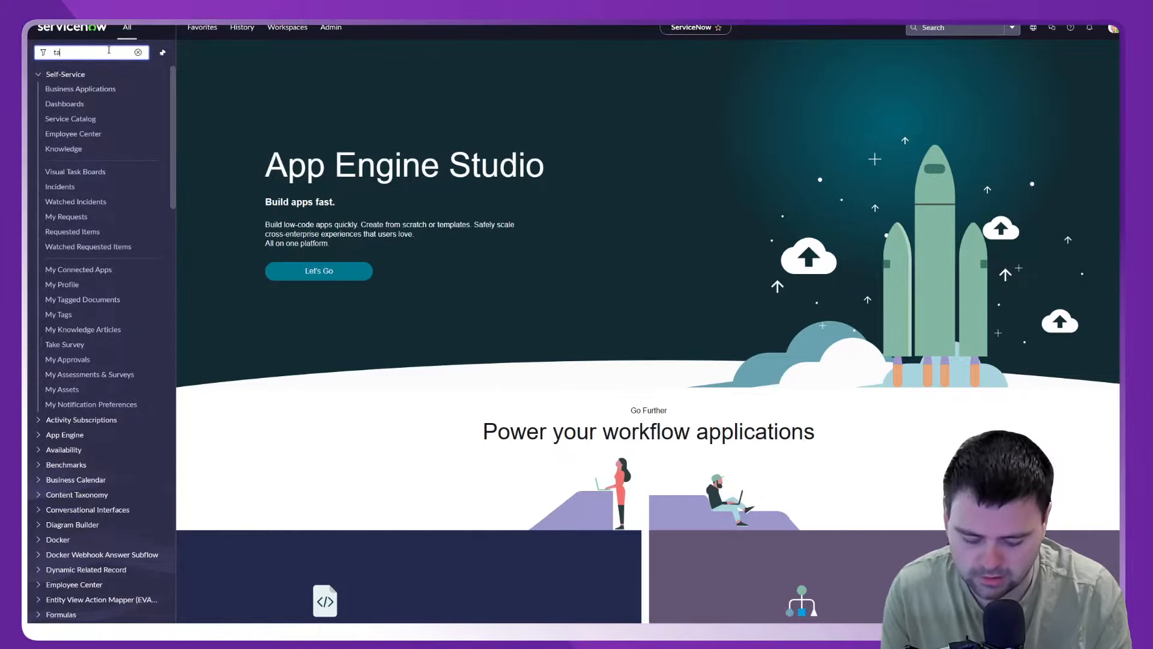
{"action": "type", "text": "tables"}
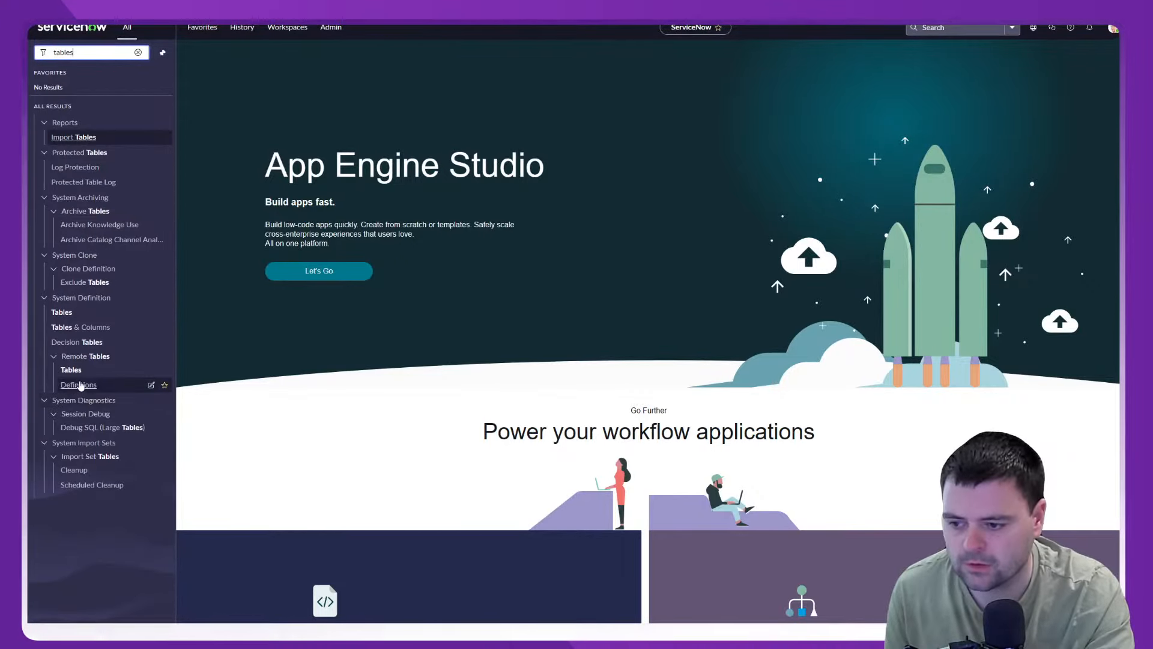
{"action": "left_click", "coordinate": [63, 313]}
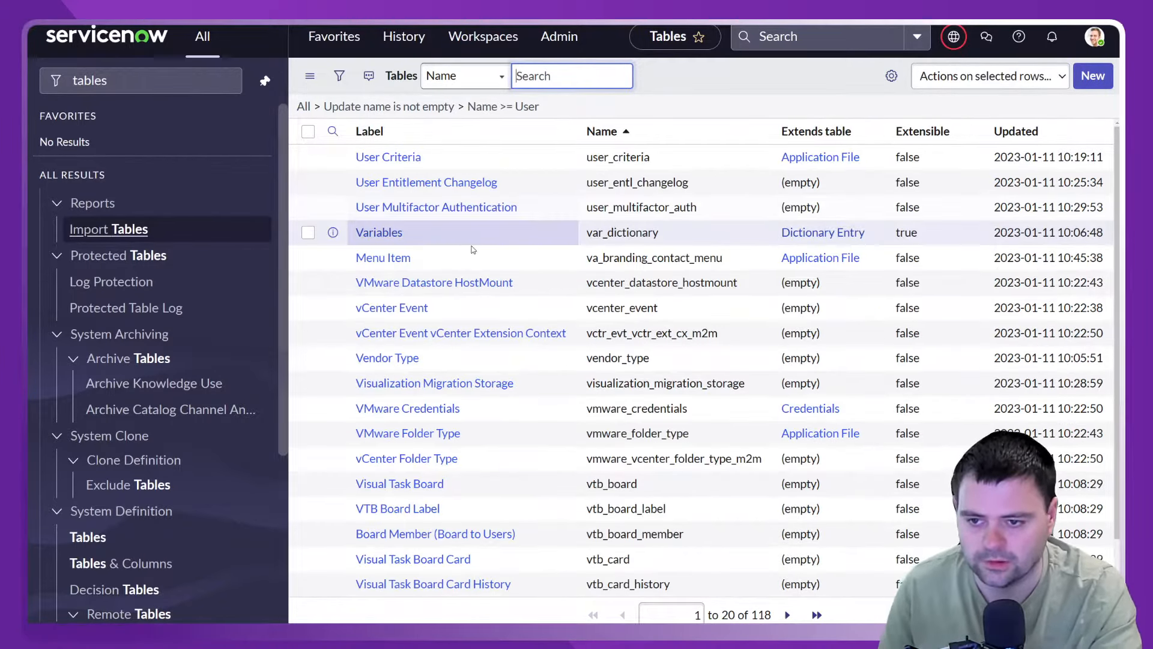
Clear the existing conditions from the Tables list and filter its Name column by sys_user.
{"action": "scroll", "coordinate": [481, 255], "scroll_direction": "down", "scroll_amount": 4}
{"action": "scroll", "coordinate": [505, 277], "scroll_direction": "up", "scroll_amount": 4}
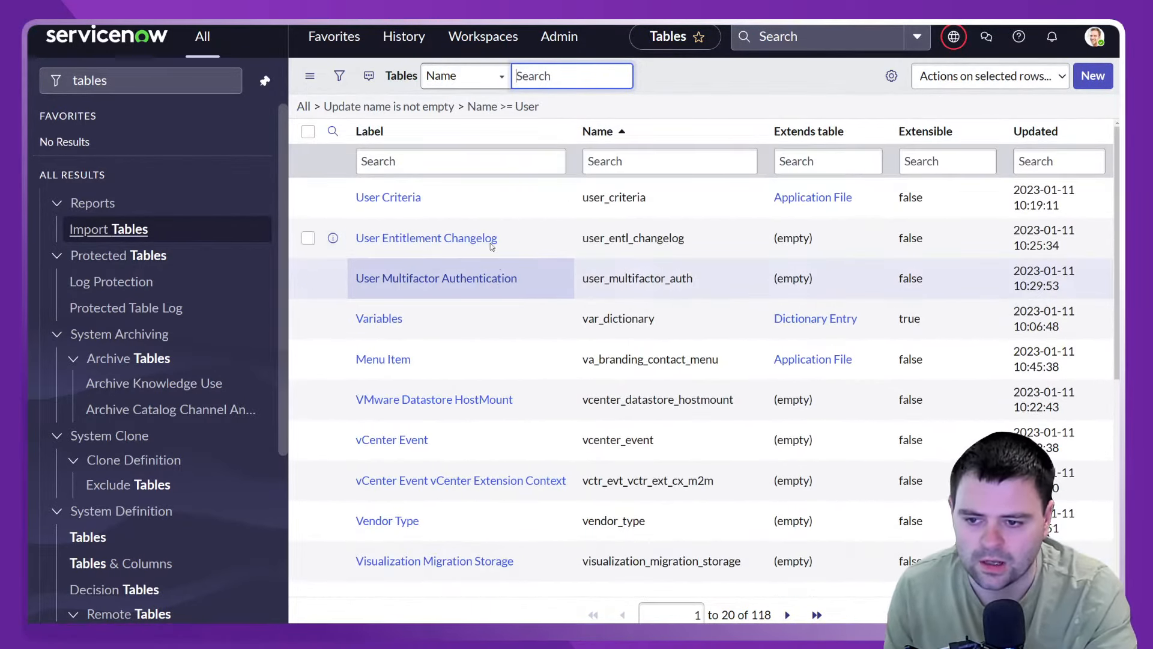
{"action": "left_click", "coordinate": [722, 78]}
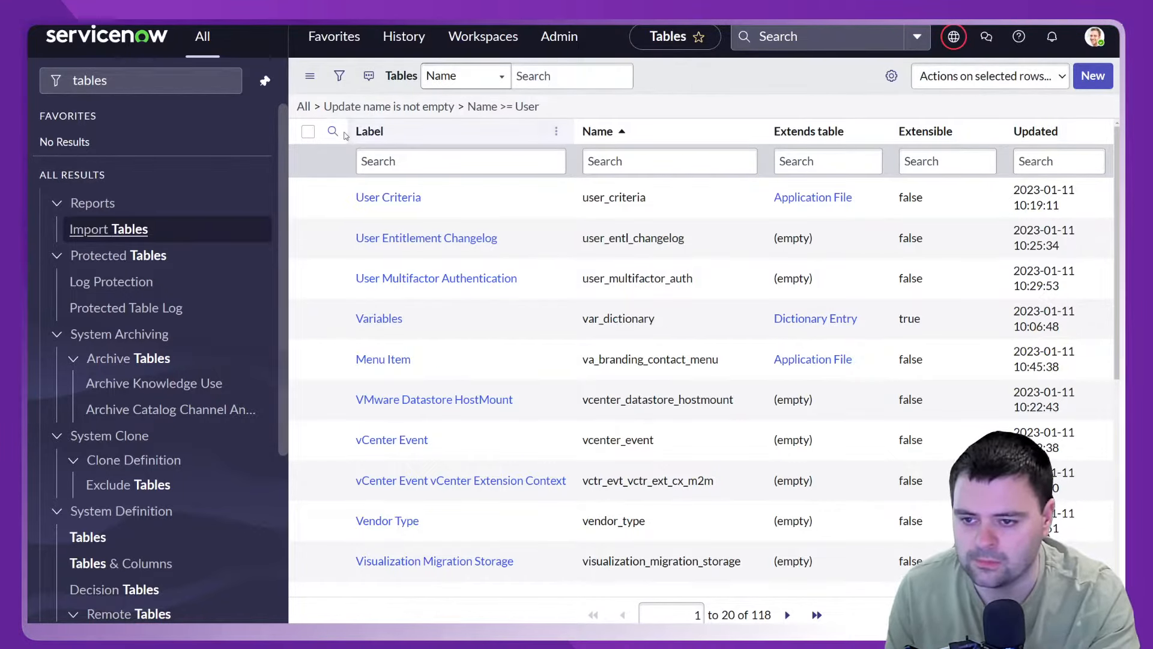
{"action": "left_click", "coordinate": [642, 158]}
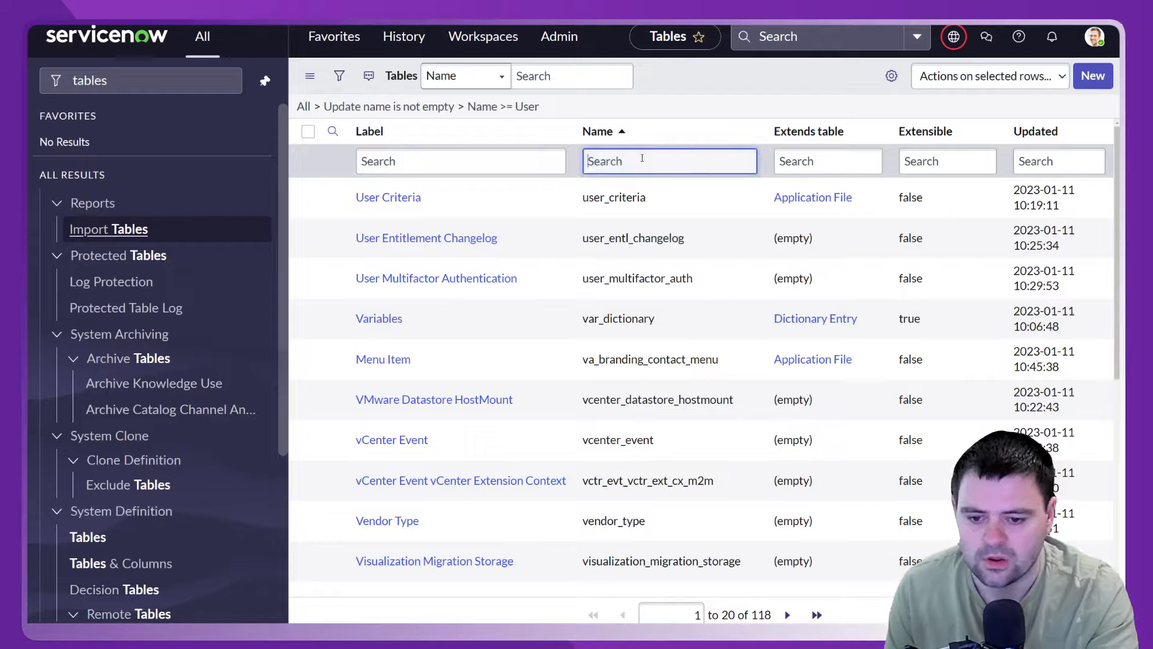
{"action": "scroll", "coordinate": [488, 331], "scroll_direction": "down", "scroll_amount": 3}
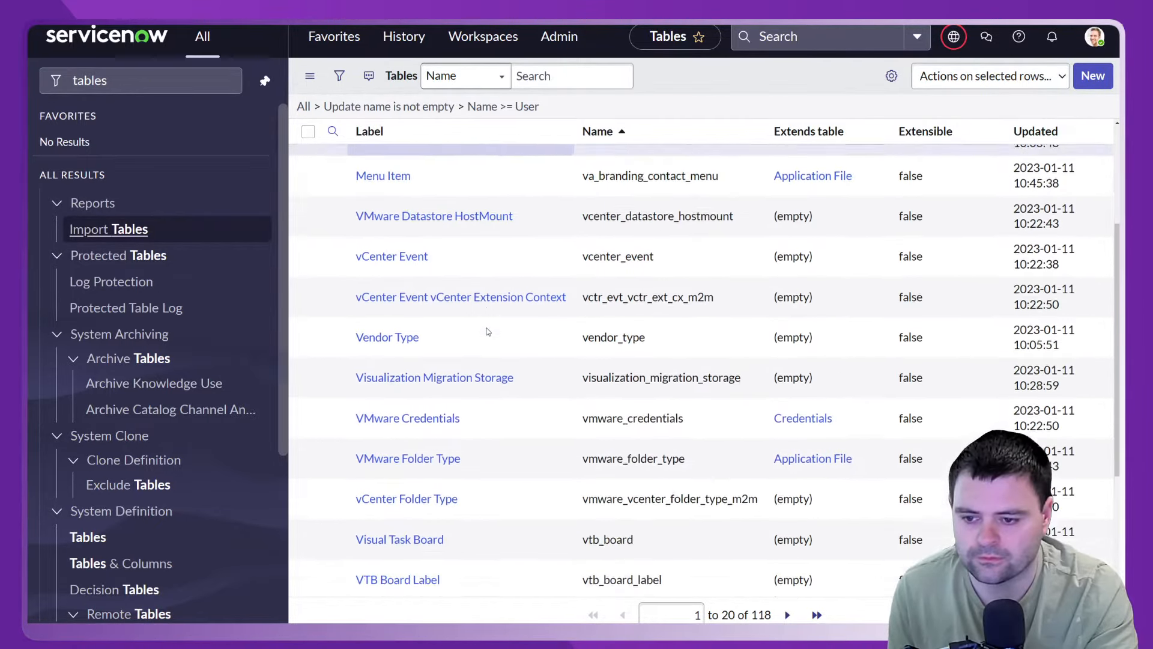
{"action": "scroll", "coordinate": [487, 332], "scroll_direction": "down", "scroll_amount": 3}
{"action": "scroll", "coordinate": [487, 318], "scroll_direction": "up", "scroll_amount": 7}
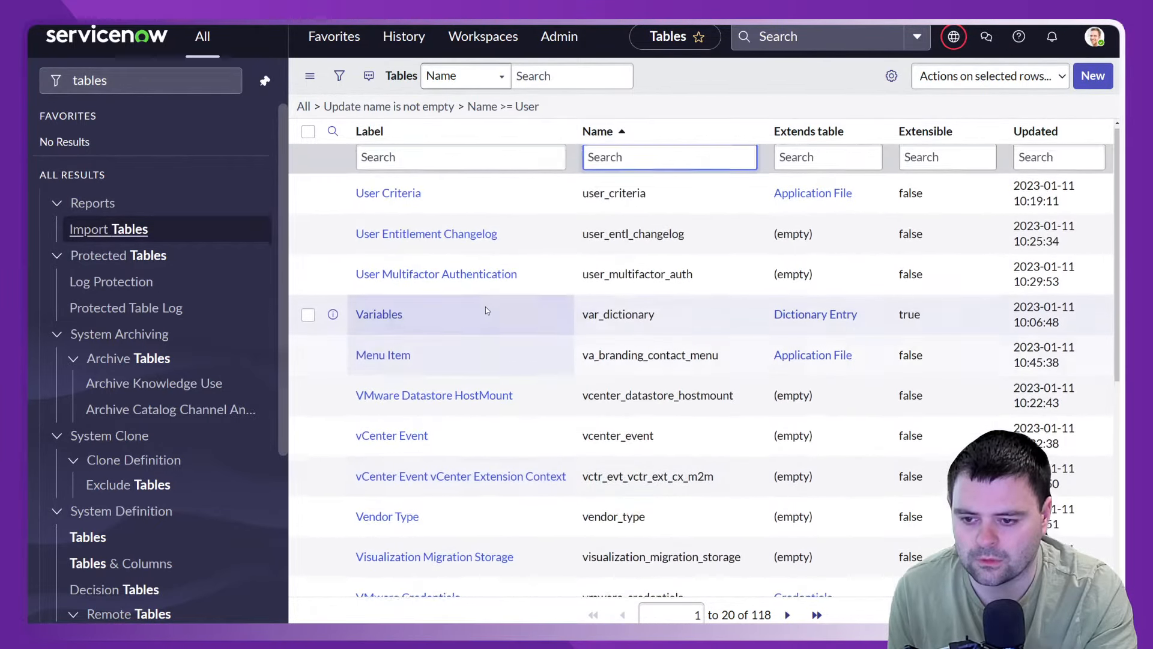
{"action": "left_click", "coordinate": [303, 106]}
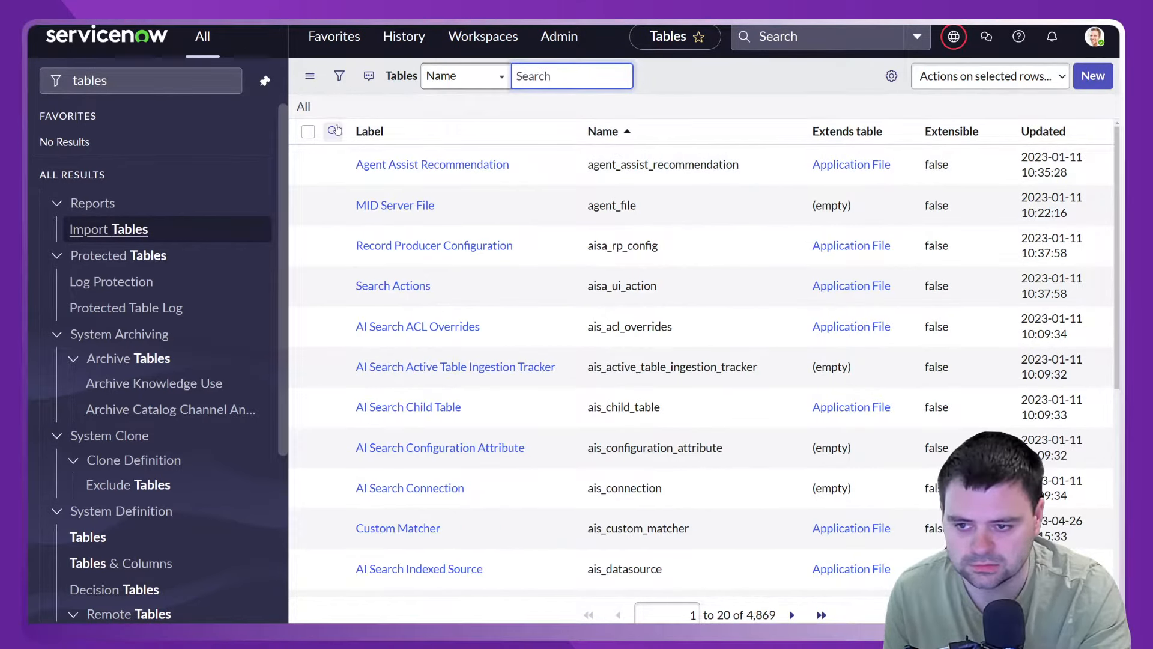
{"action": "left_click", "coordinate": [333, 130]}
{"action": "left_click", "coordinate": [630, 161]}
{"action": "type", "text": "s"}
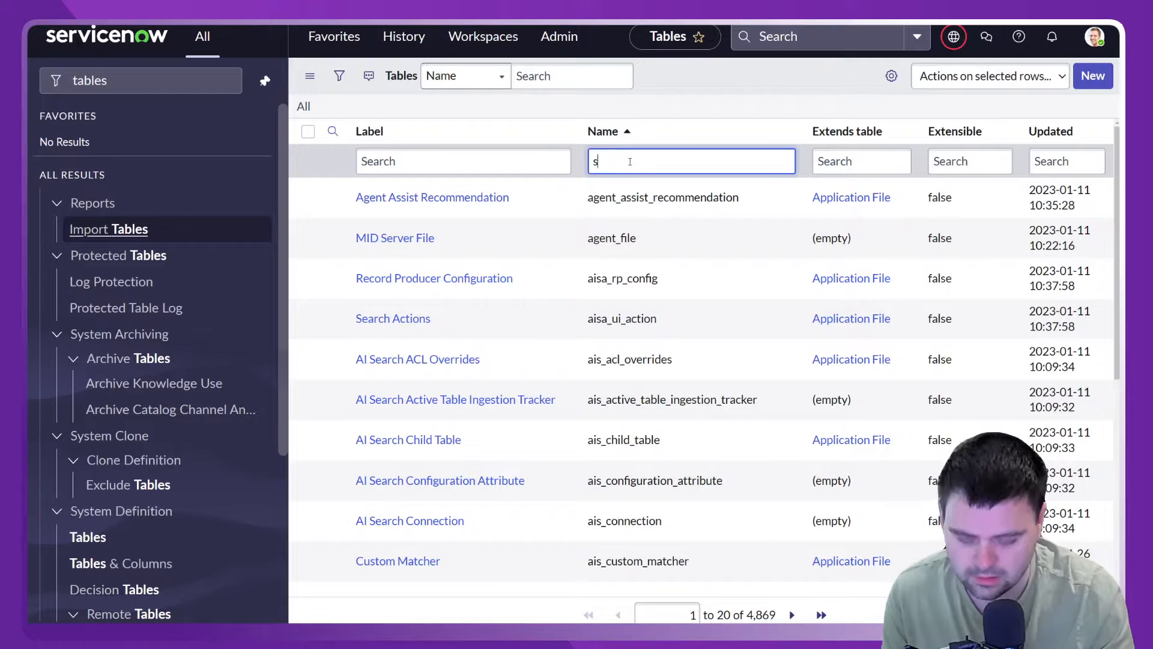
{"action": "type", "text": "ys_user"}
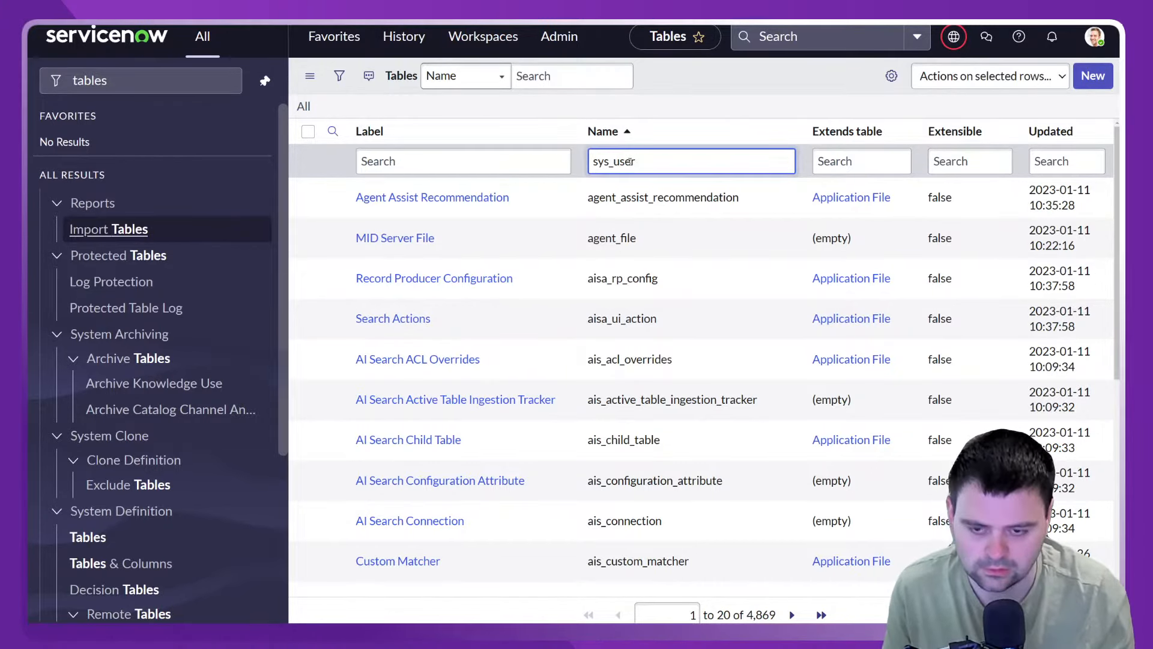
{"action": "key", "text": "Return"}
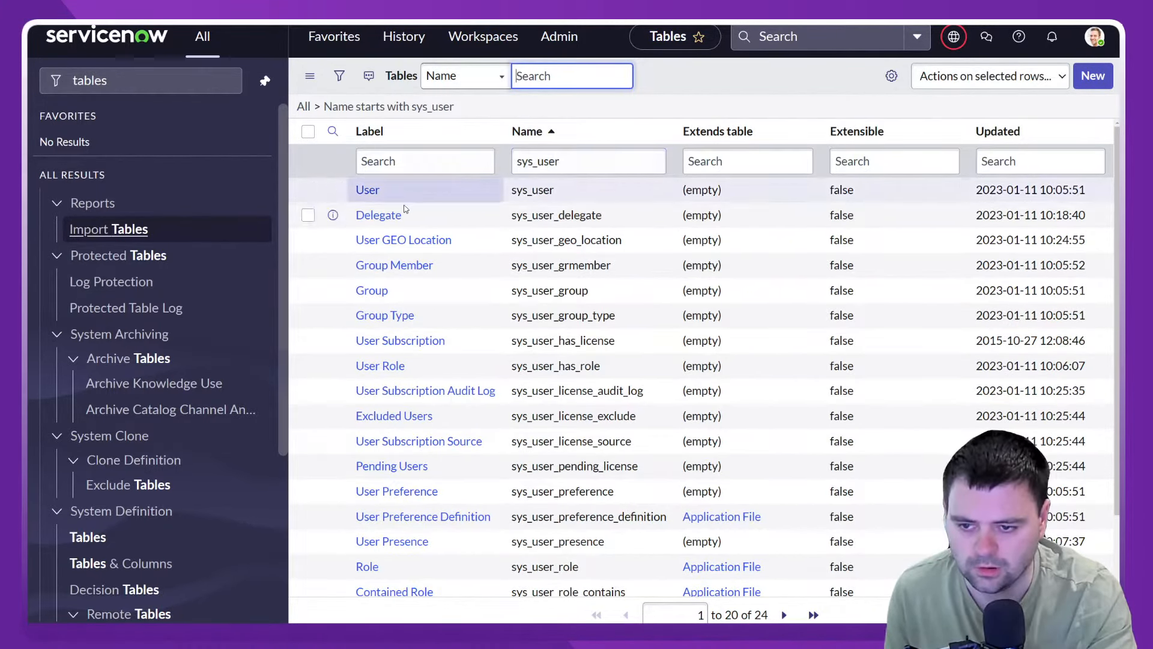
Open the User (sys_user) table record for editing in the Global application, make it extensible, and save the update.
{"action": "left_click", "coordinate": [368, 190]}
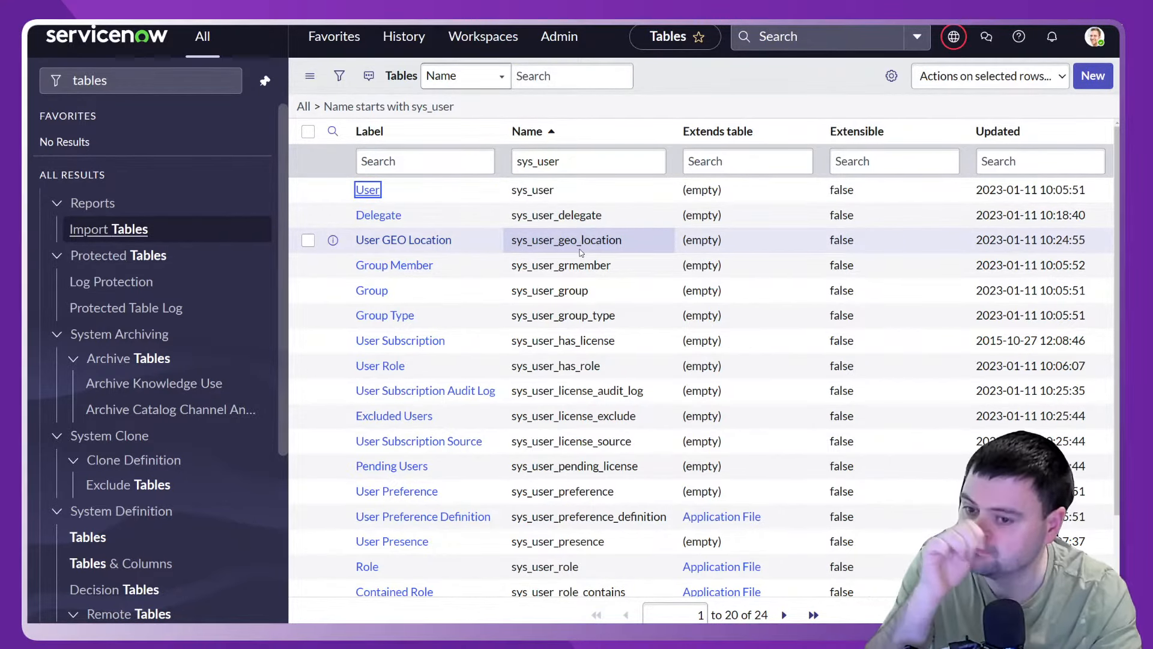
{"action": "key", "text": "Return"}
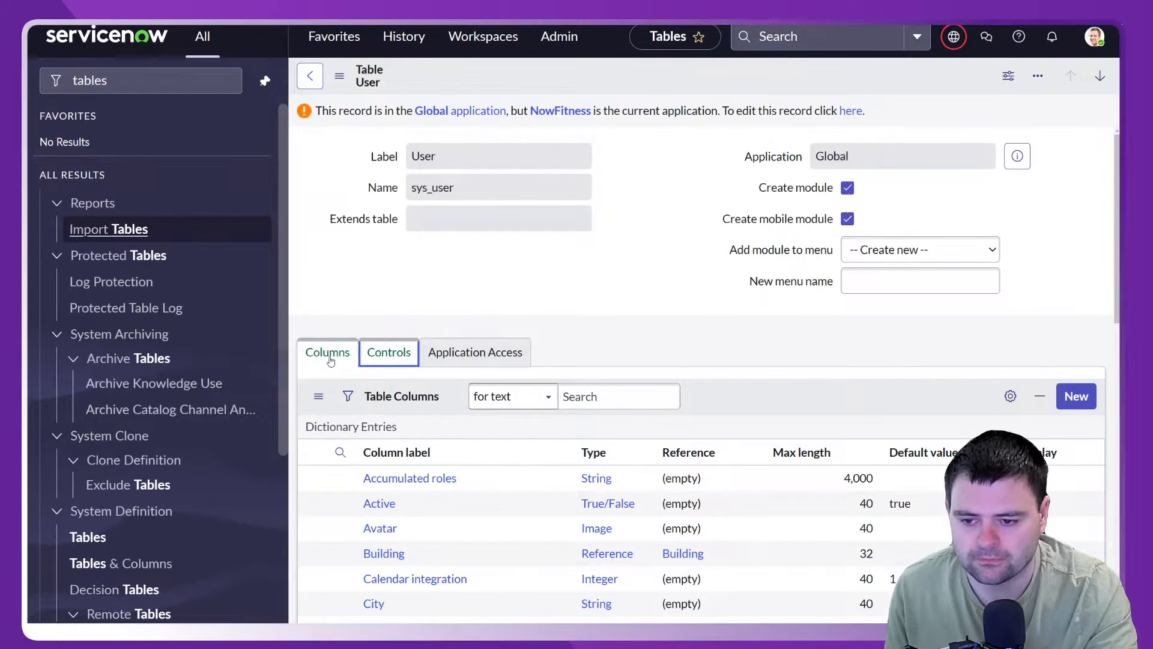
{"action": "left_click", "coordinate": [850, 111]}
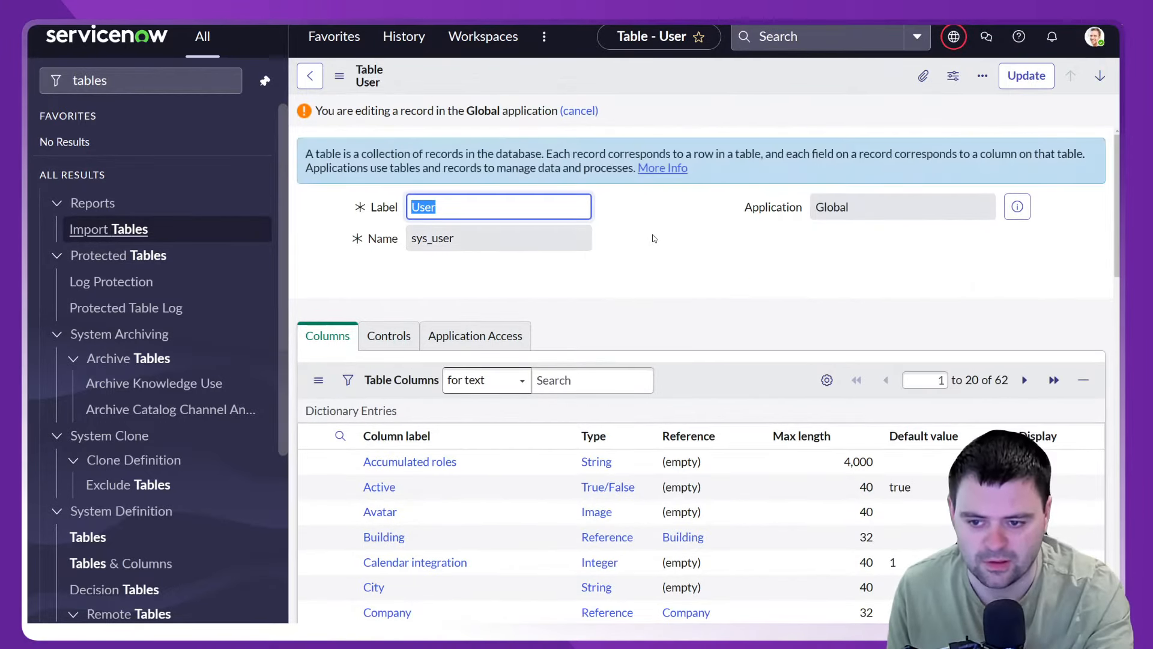
{"action": "left_click", "coordinate": [388, 336]}
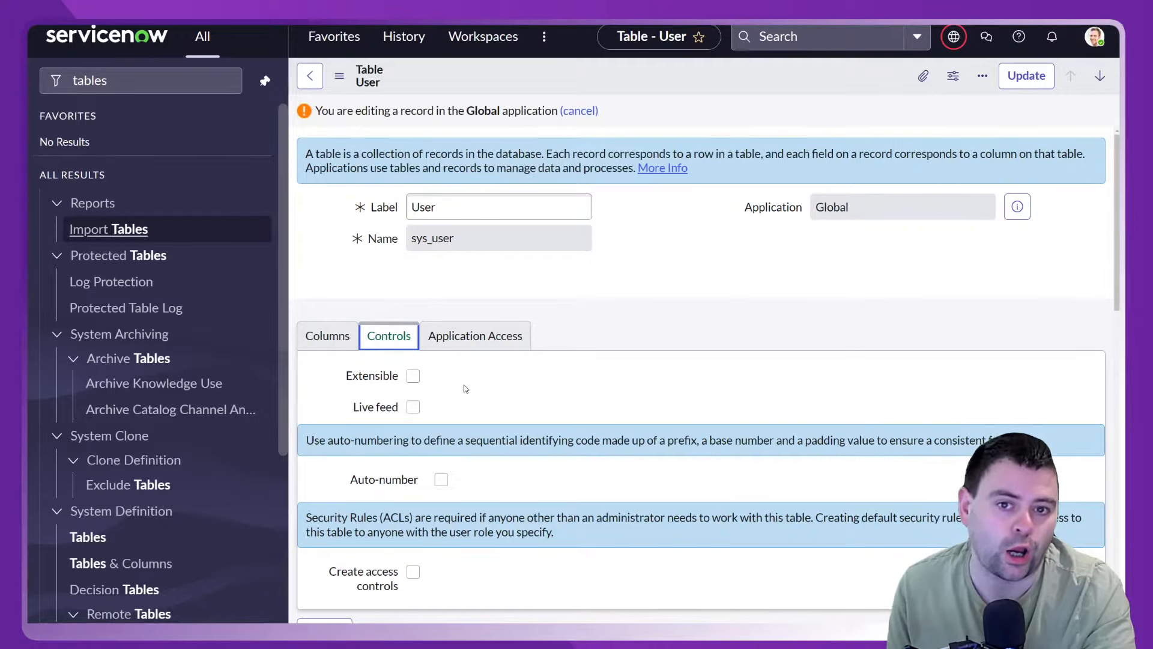
{"action": "left_click", "coordinate": [413, 376]}
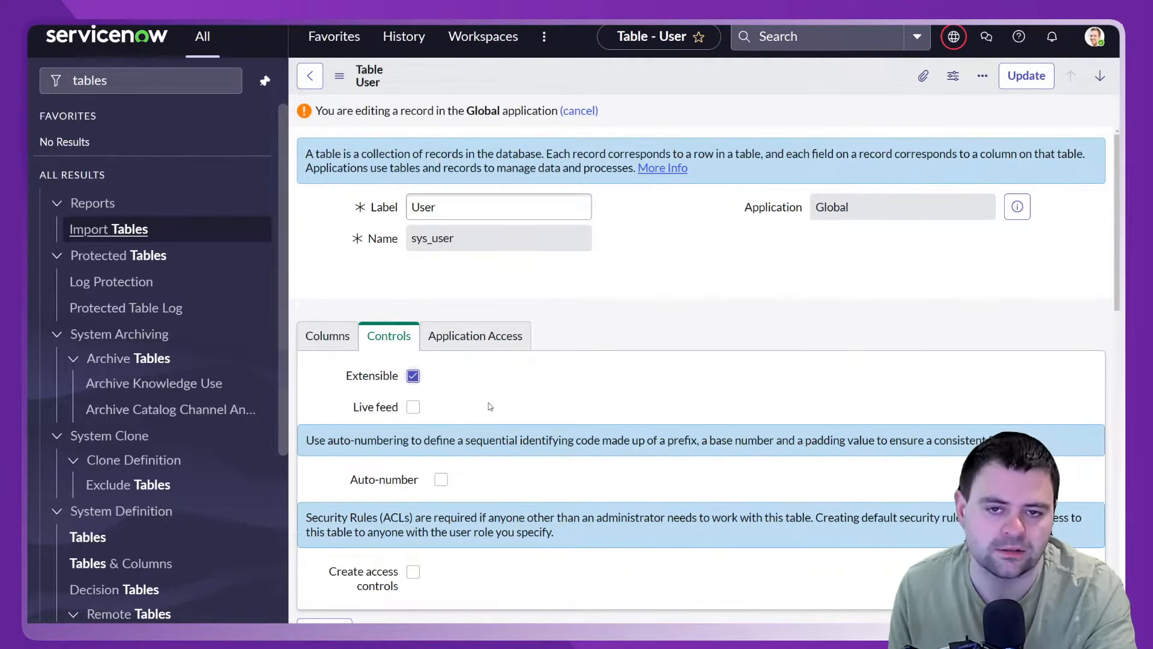
{"action": "left_click", "coordinate": [1026, 75]}
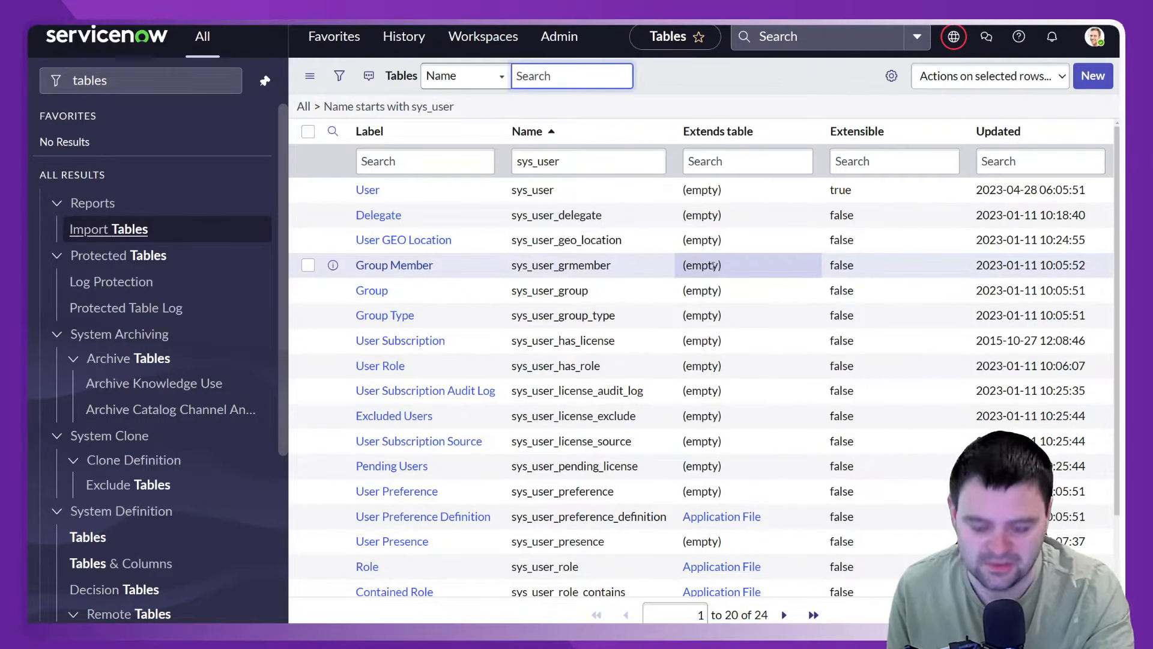
{"action": "left_click", "coordinate": [697, 79]}
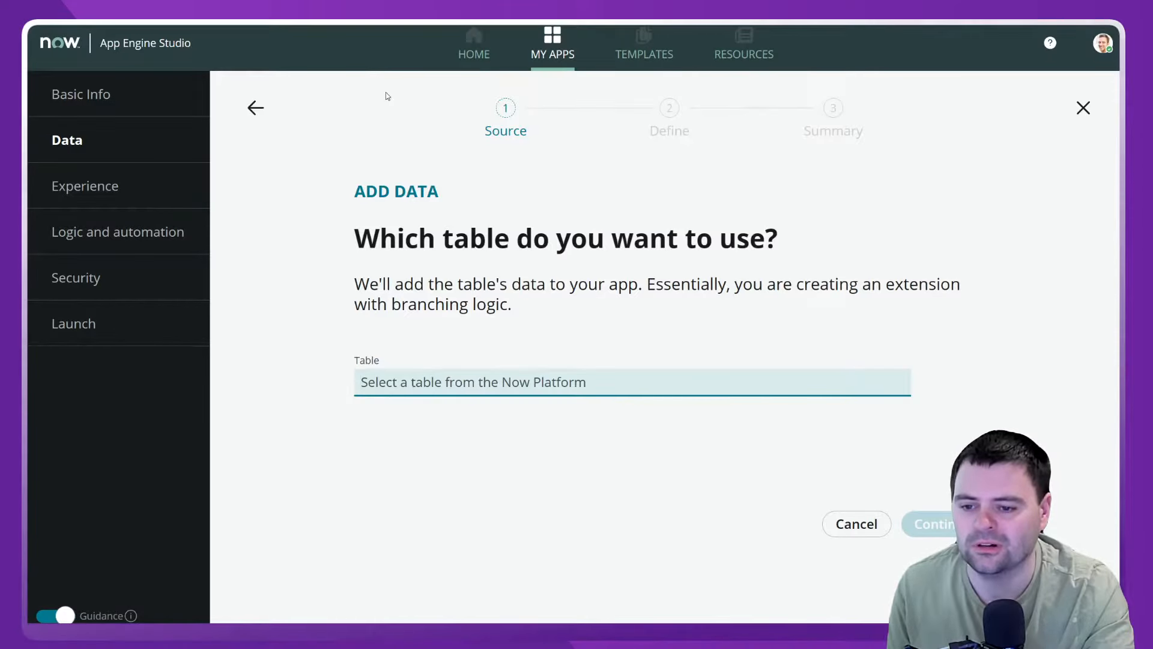
Restart the new table's creation from an extensible table, choose User (sys_user) as the base, and continue to the table label.
{"action": "left_click", "coordinate": [260, 114]}
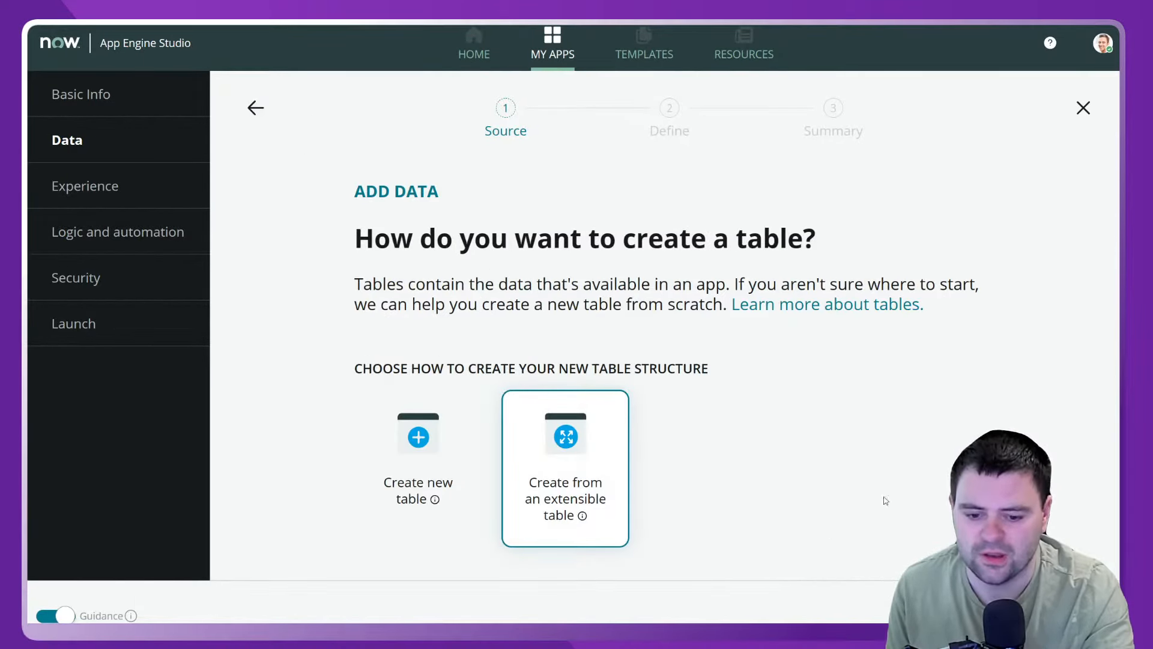
{"action": "left_click", "coordinate": [565, 469]}
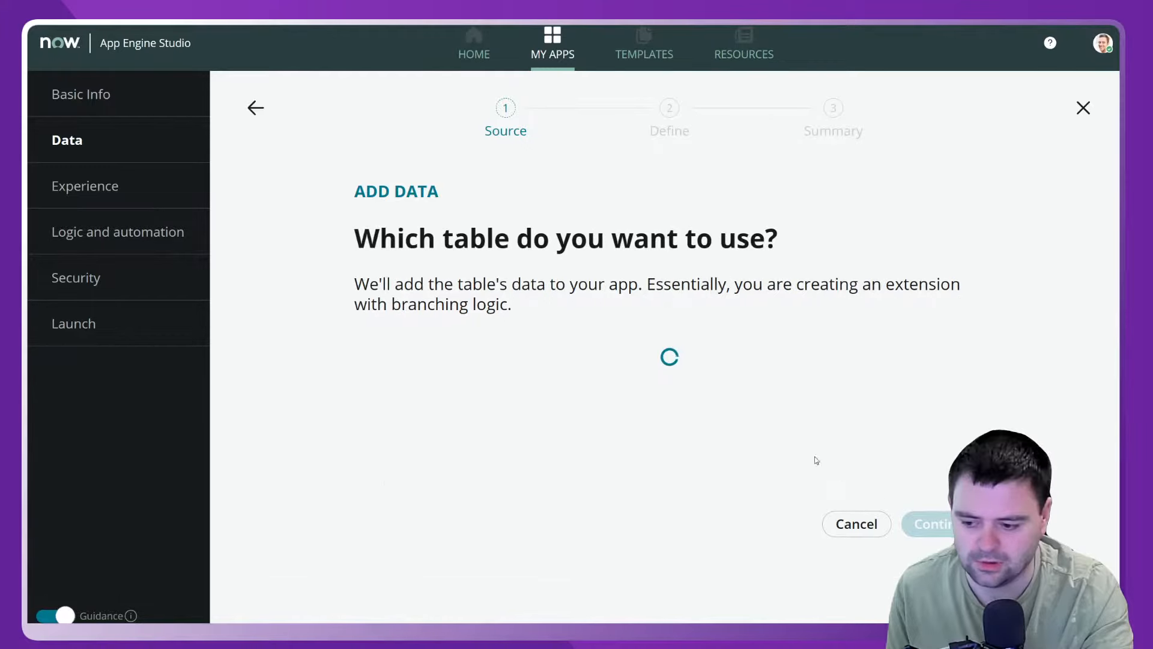
{"action": "left_click", "coordinate": [668, 383]}
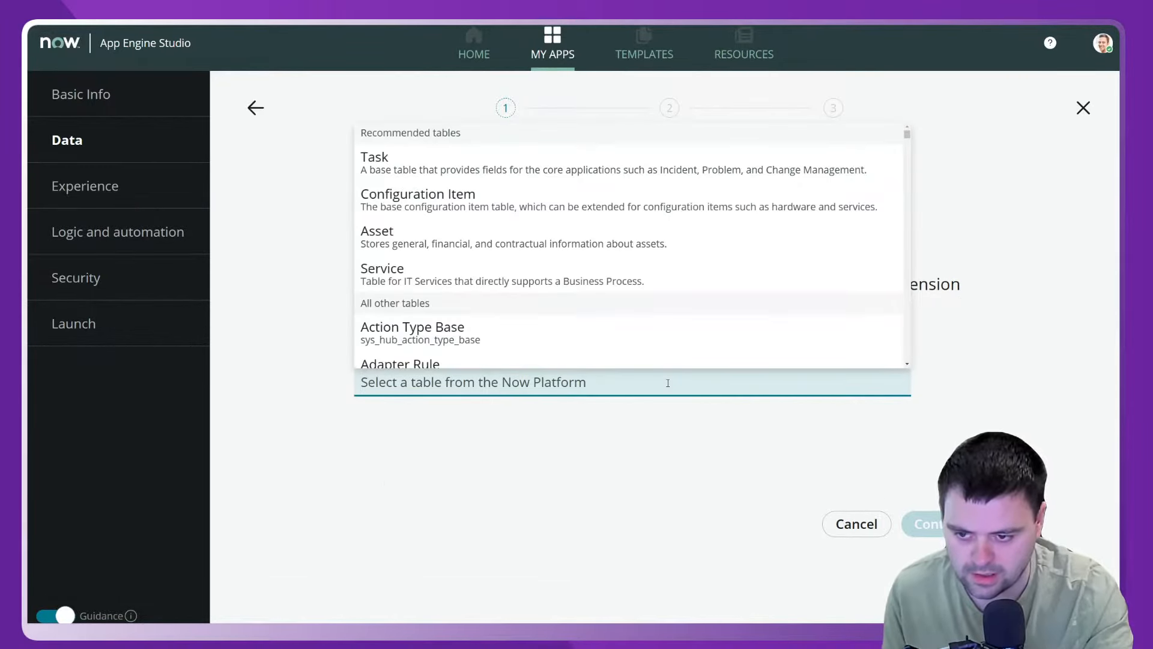
{"action": "type", "text": "User"}
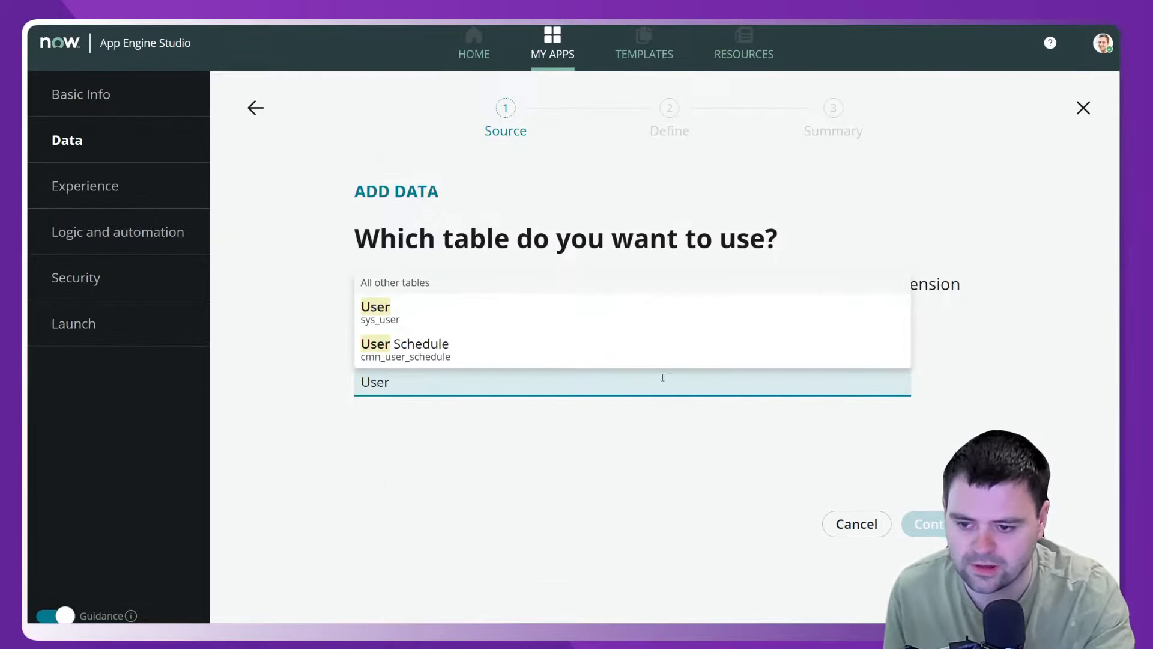
{"action": "left_click", "coordinate": [442, 322]}
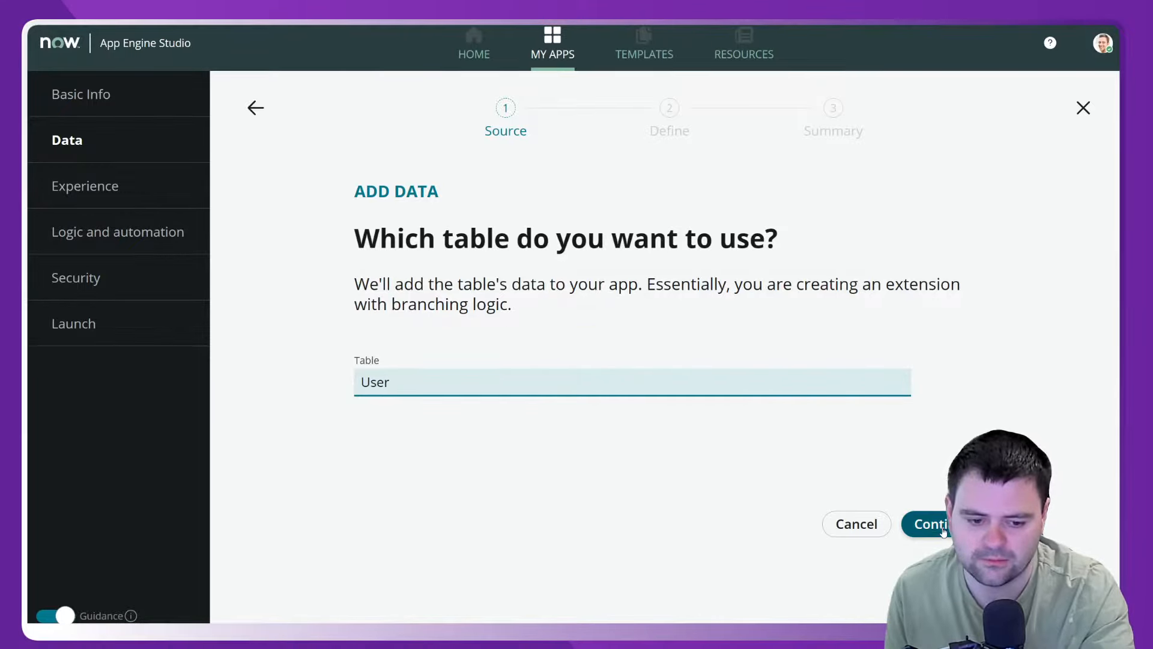
{"action": "left_click", "coordinate": [942, 531]}
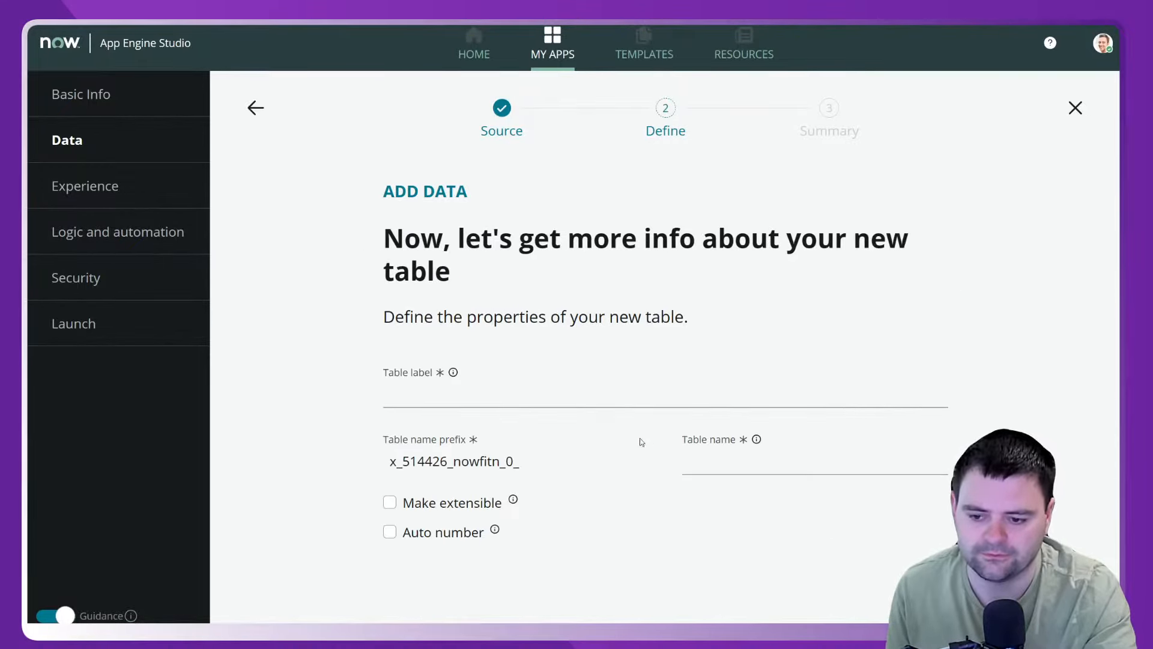
{"action": "left_click", "coordinate": [477, 397]}
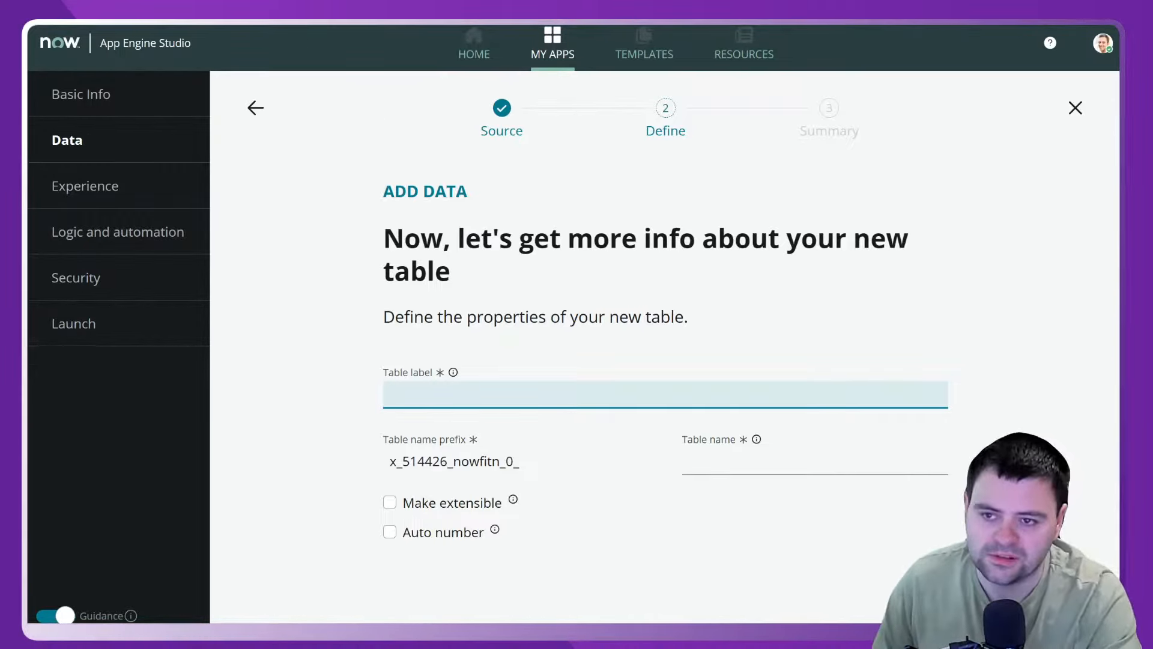
Switch to ChatGPT and ask for 10 alternative names for the "User" table for the new Fitness App in ServiceNow, such as "Athlete".
{"action": "left_click", "coordinate": [289, 27]}
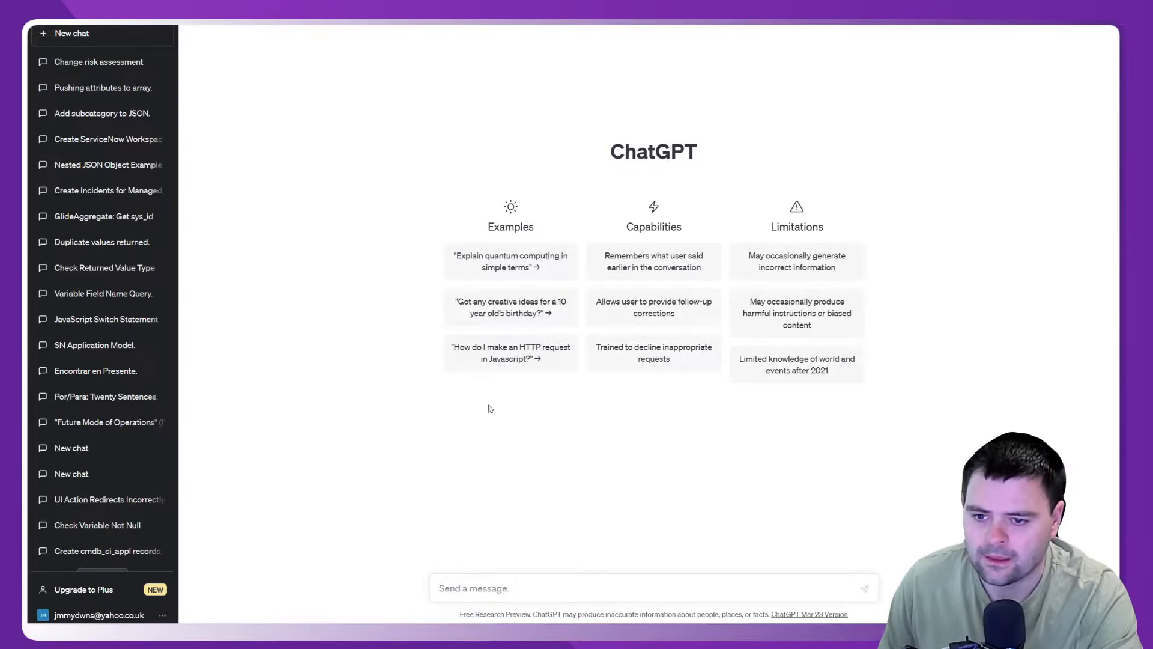
{"action": "type", "text": "could y"}
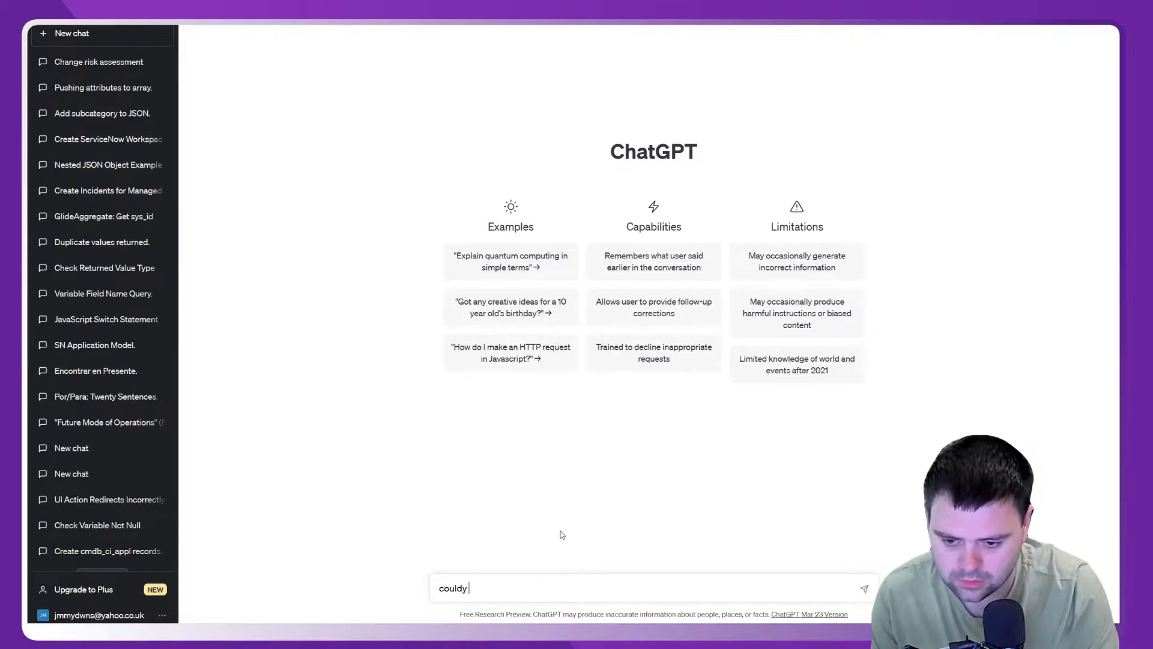
{"action": "key", "text": "BackSpace"}
{"action": "type", "text": "you coe"}
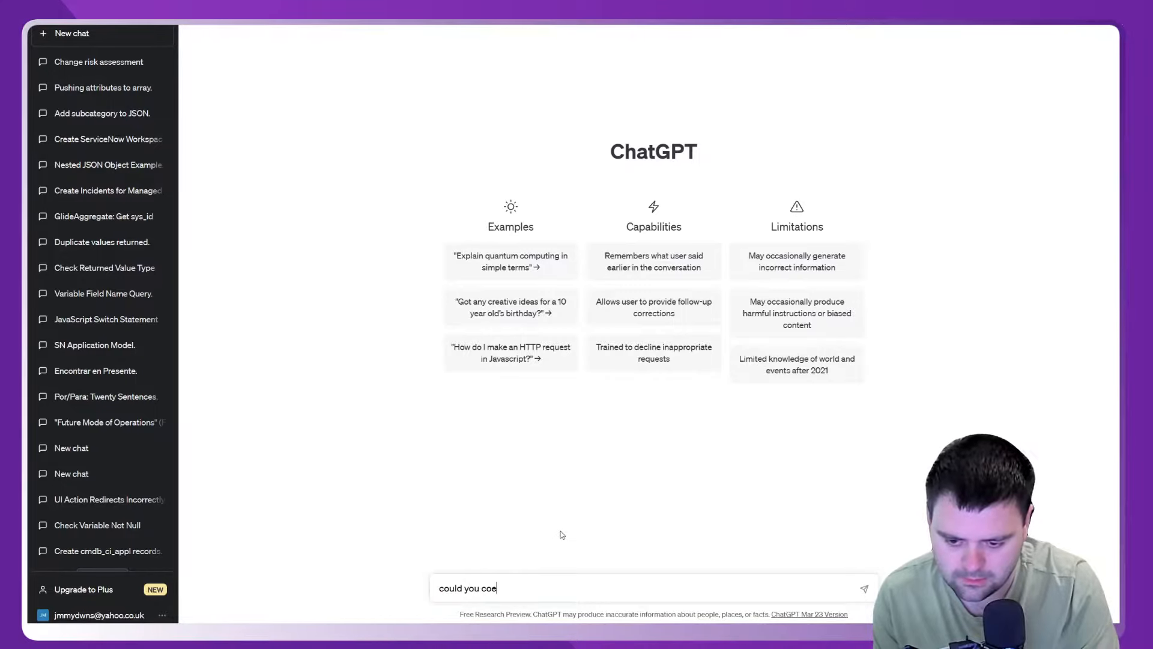
{"action": "key", "text": "BackSpace"}
{"action": "type", "text": "me up wi"}
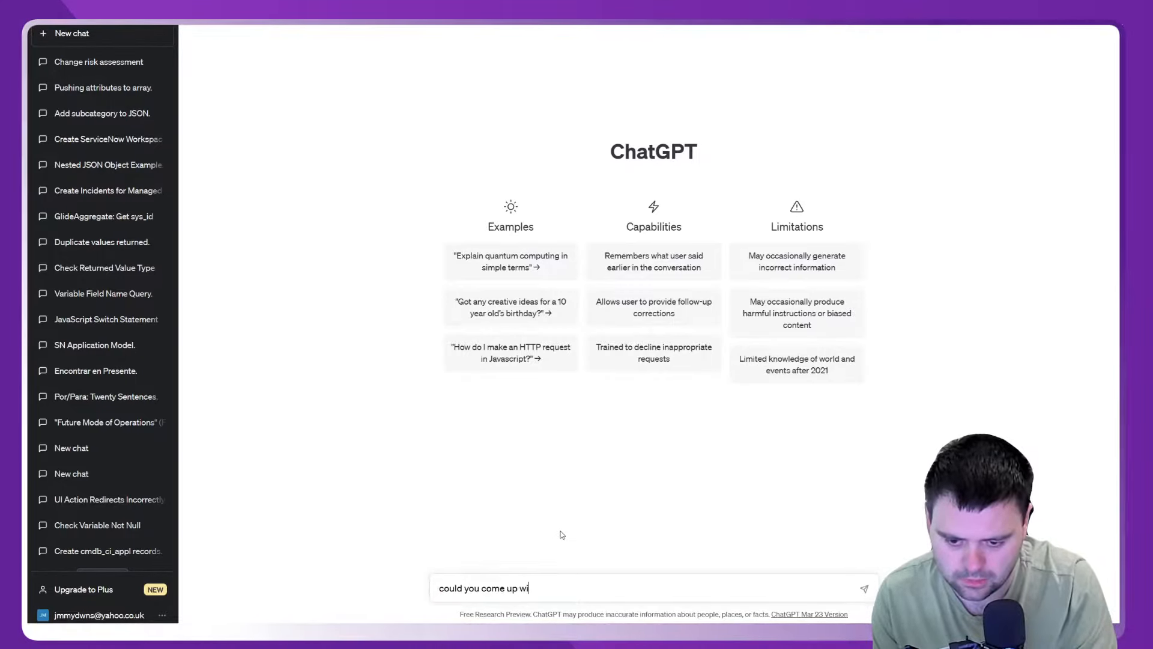
{"action": "type", "text": "th 10 "}
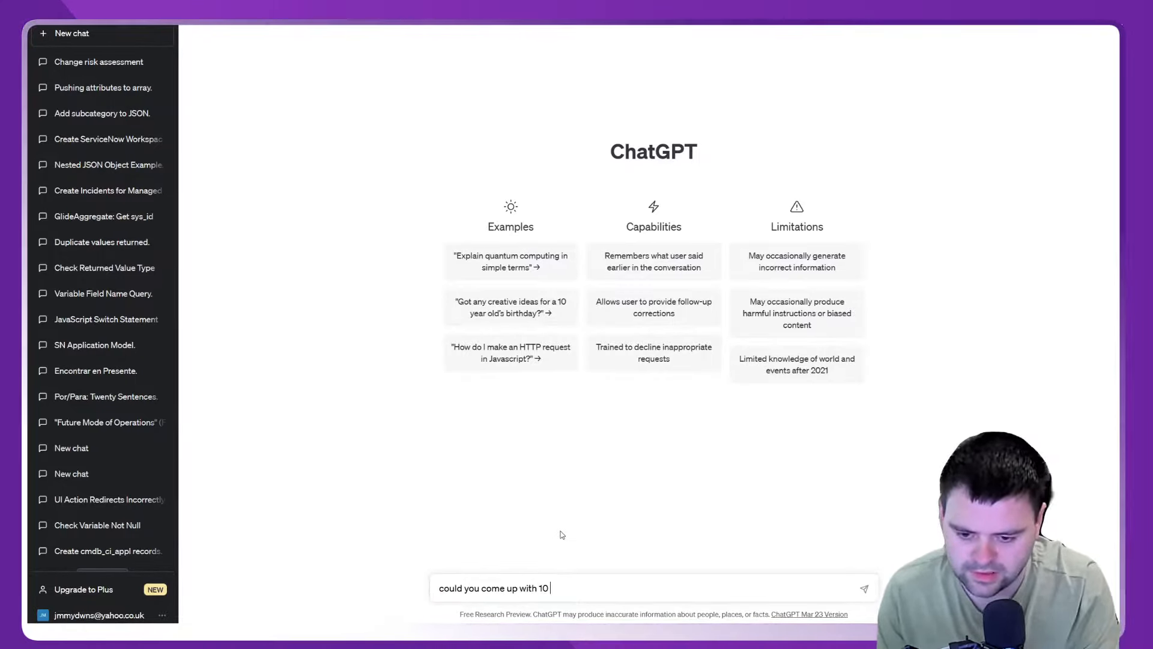
{"action": "type", "text": "alternaive"}
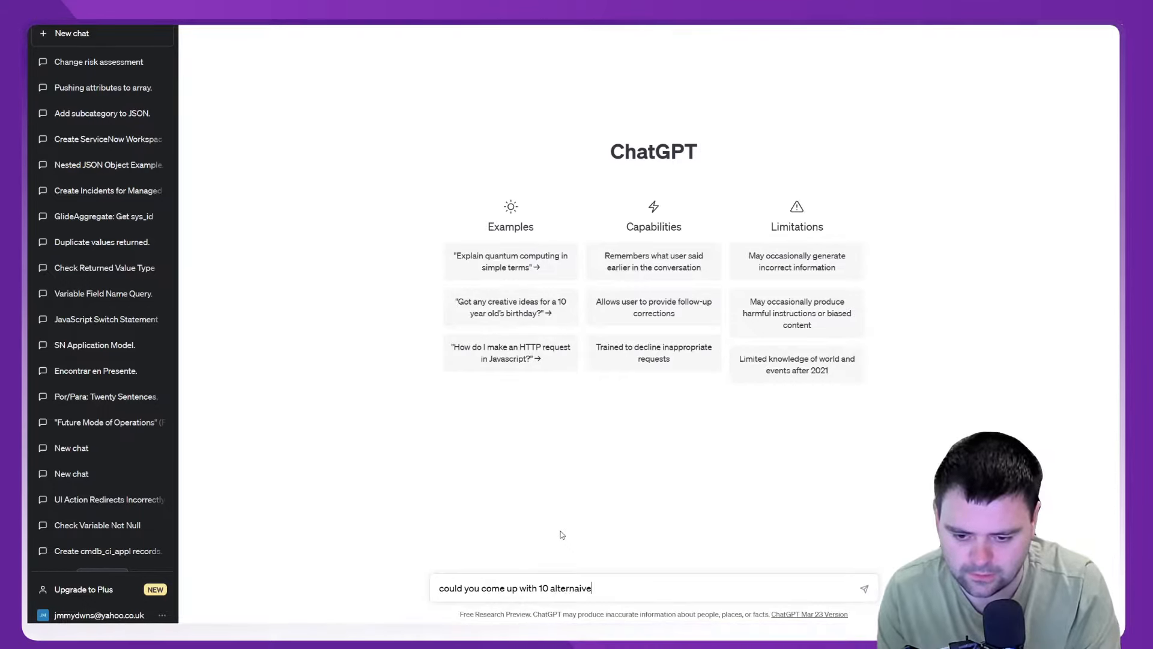
{"action": "key", "text": "BackSpace"}
{"action": "key", "text": "BackSpace"}
{"action": "key", "text": "BackSpace"}
{"action": "type", "text": "tive nam"}
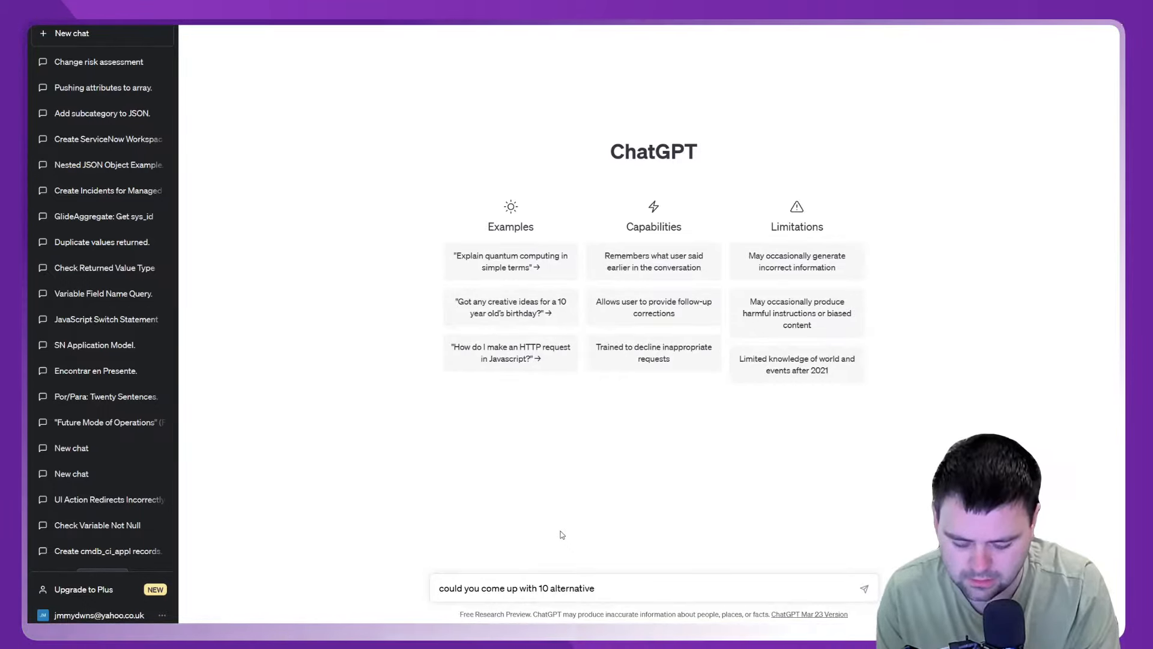
{"action": "type", "text": "es for the \"User\" table"}
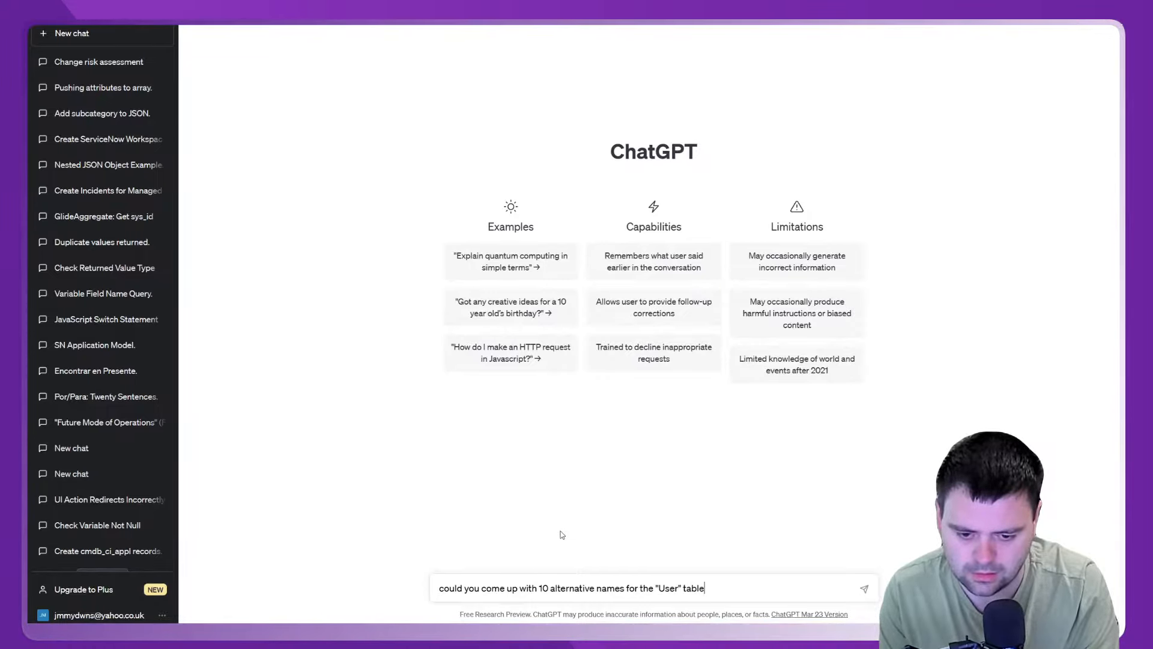
{"action": "type", "text": " for"}
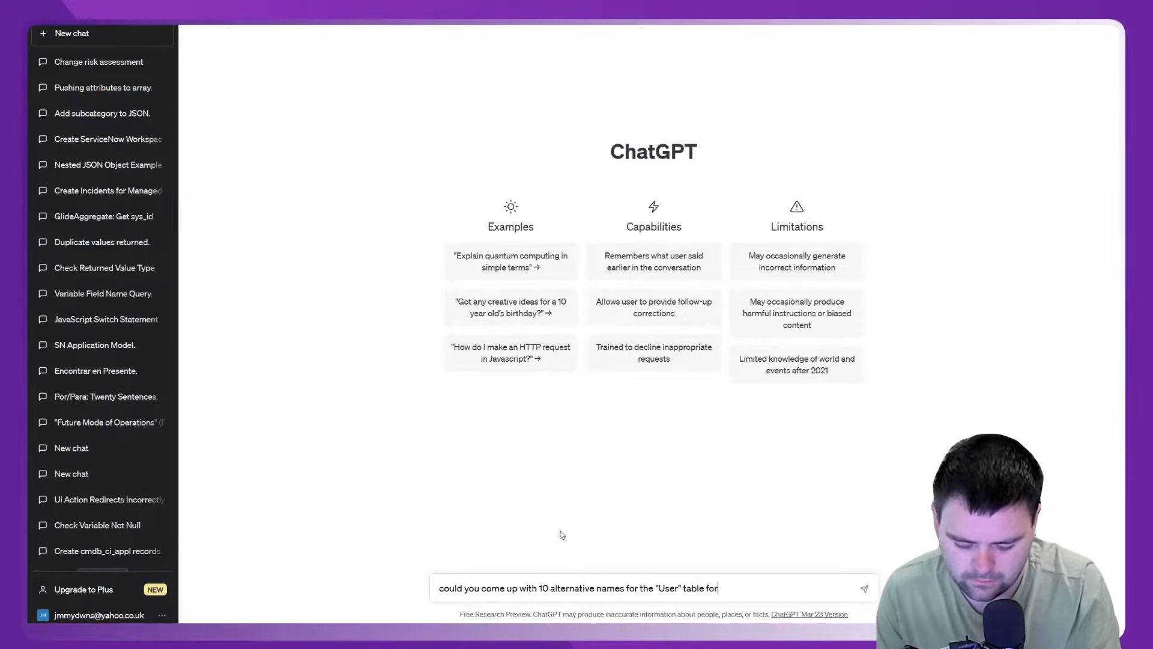
{"action": "type", "text": " my new "}
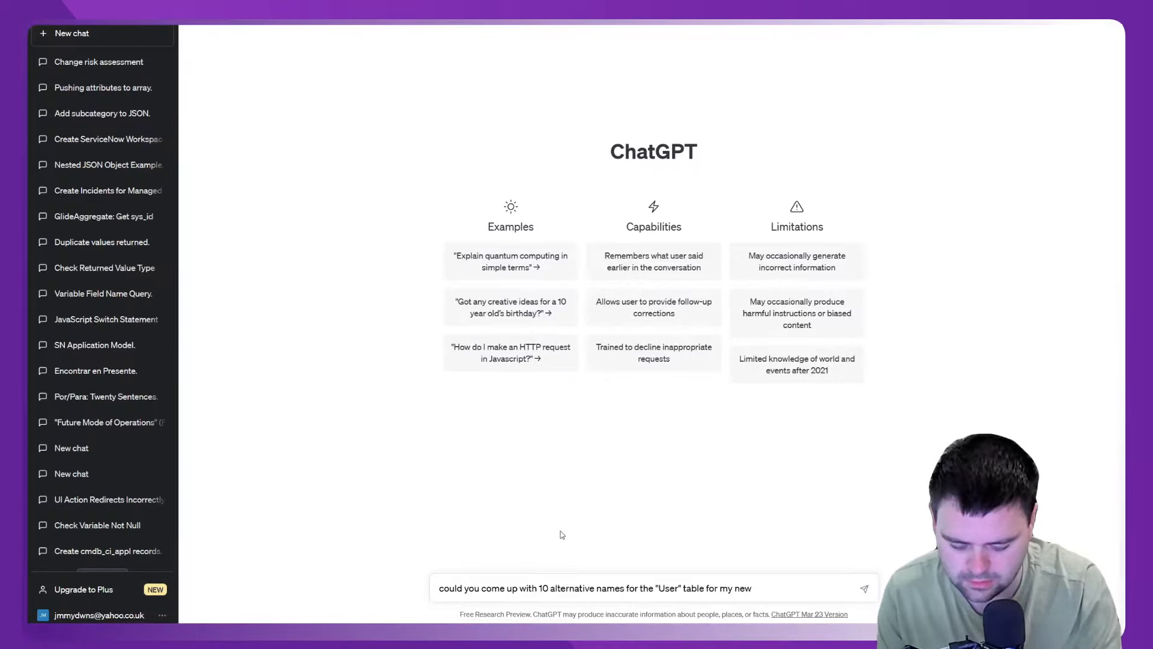
{"action": "type", "text": "Fitness App in Servie"}
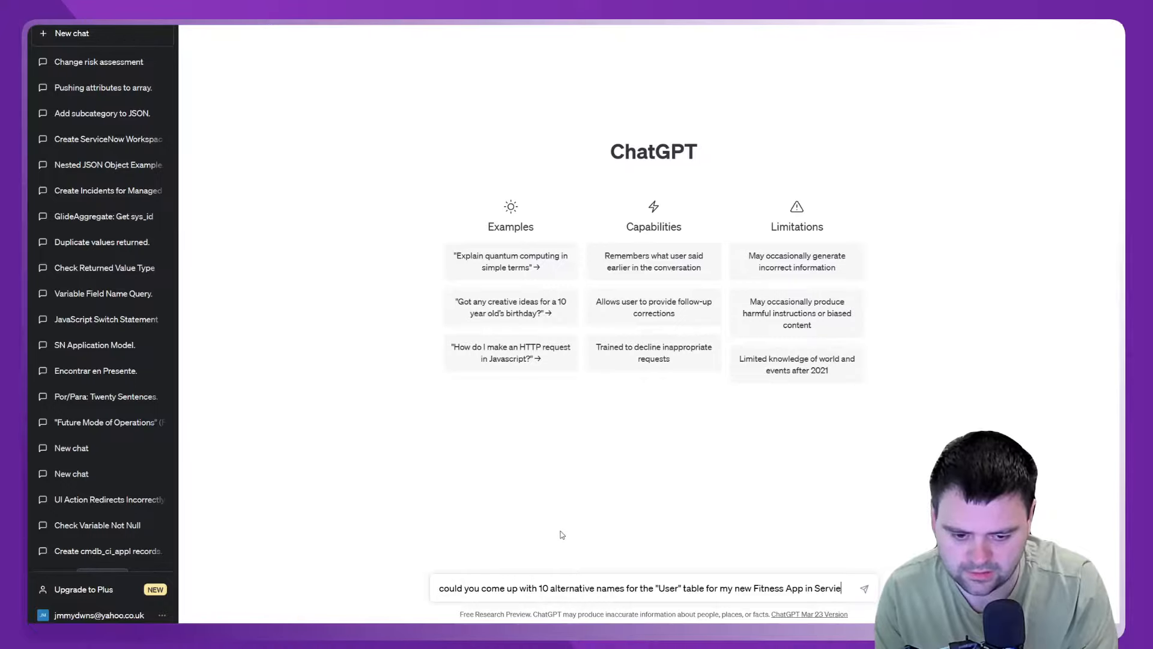
{"action": "key", "text": "BackSpace"}
{"action": "key", "text": "BackSpace"}
{"action": "type", "text": "iceNow"}
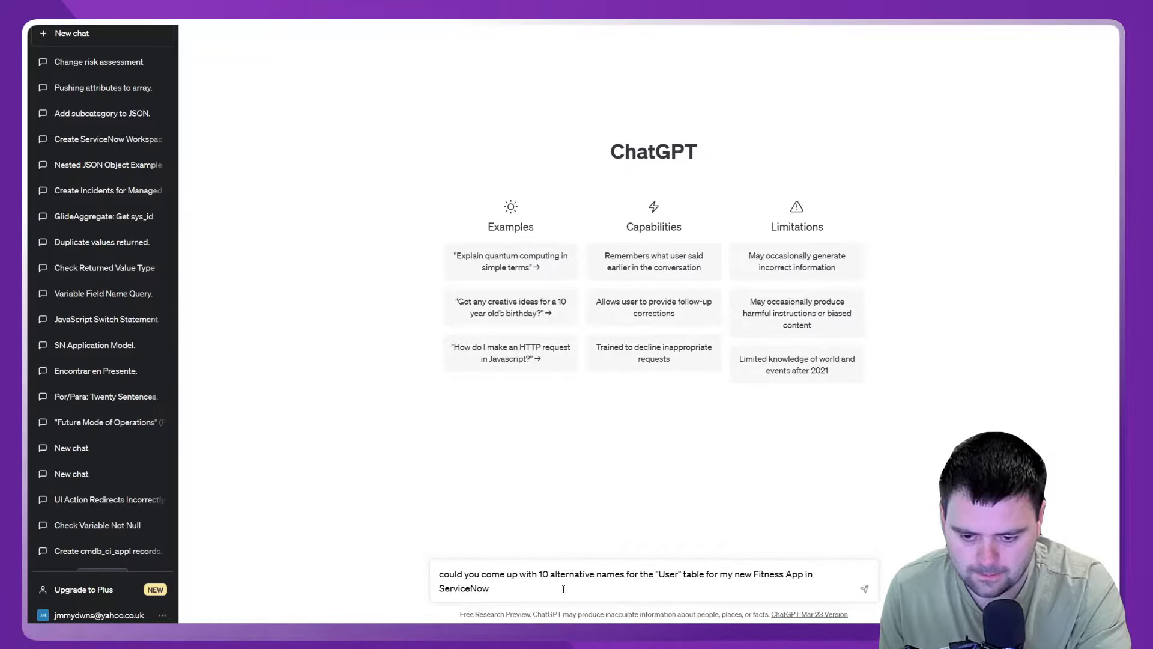
{"action": "type", "text": ", such as \"Ar"}
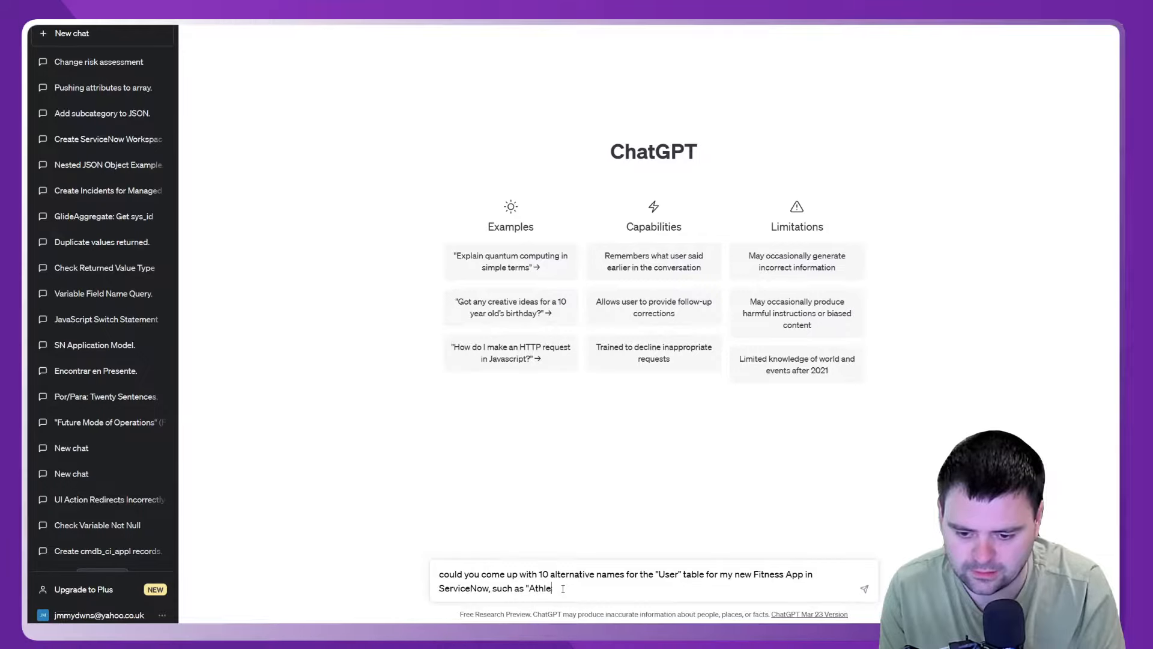
{"action": "key", "text": "Return"}
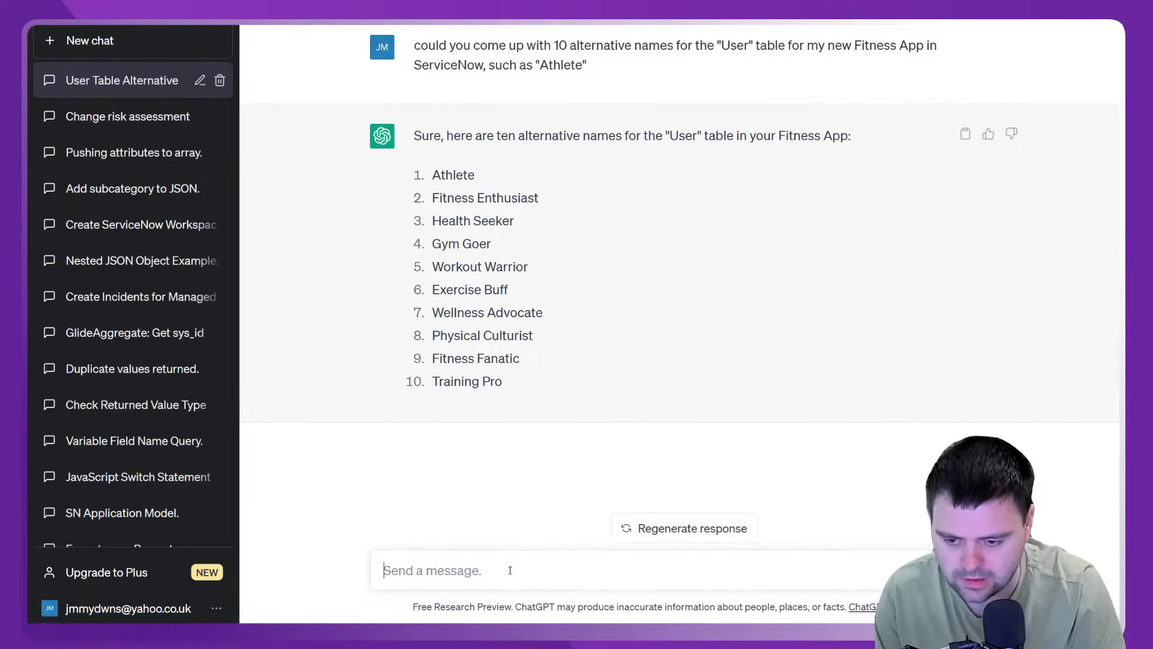
Send the follow-up request "could specify only one word in the list".
{"action": "type", "text": "could this jus"}
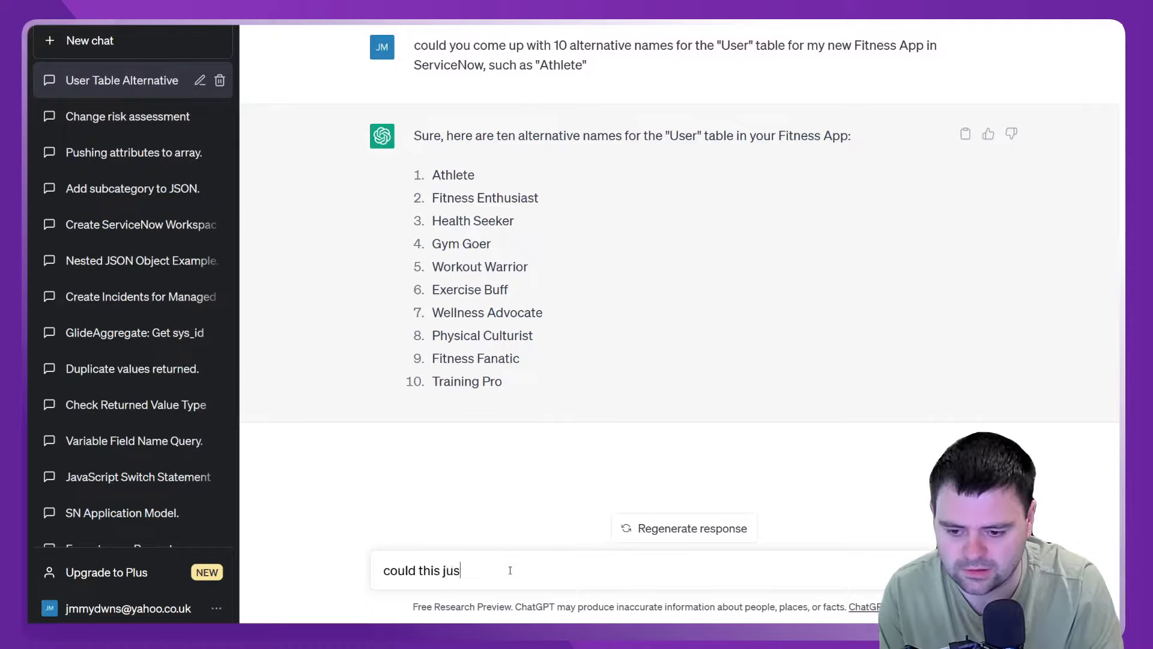
{"action": "type", "text": "t be"}
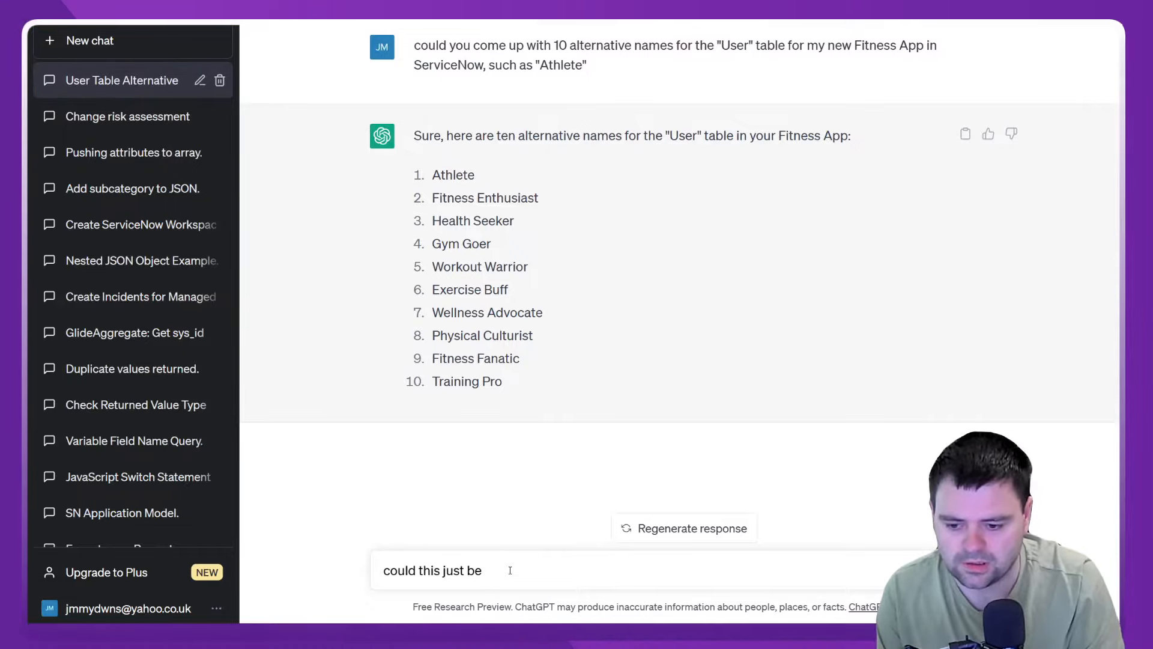
{"action": "key", "text": "BackSpace"}
{"action": "key", "text": "BackSpace"}
{"action": "key", "text": "BackSpace"}
{"action": "key", "text": "BackSpace"}
{"action": "key", "text": "BackSpace"}
{"action": "key", "text": "BackSpace"}
{"action": "key", "text": "BackSpace"}
{"action": "key", "text": "BackSpace"}
{"action": "key", "text": "BackSpace"}
{"action": "key", "text": "BackSpace"}
{"action": "key", "text": "BackSpace"}
{"action": "key", "text": "BackSpace"}
{"action": "key", "text": "BackSpace"}
{"action": "type", "text": "spec"}
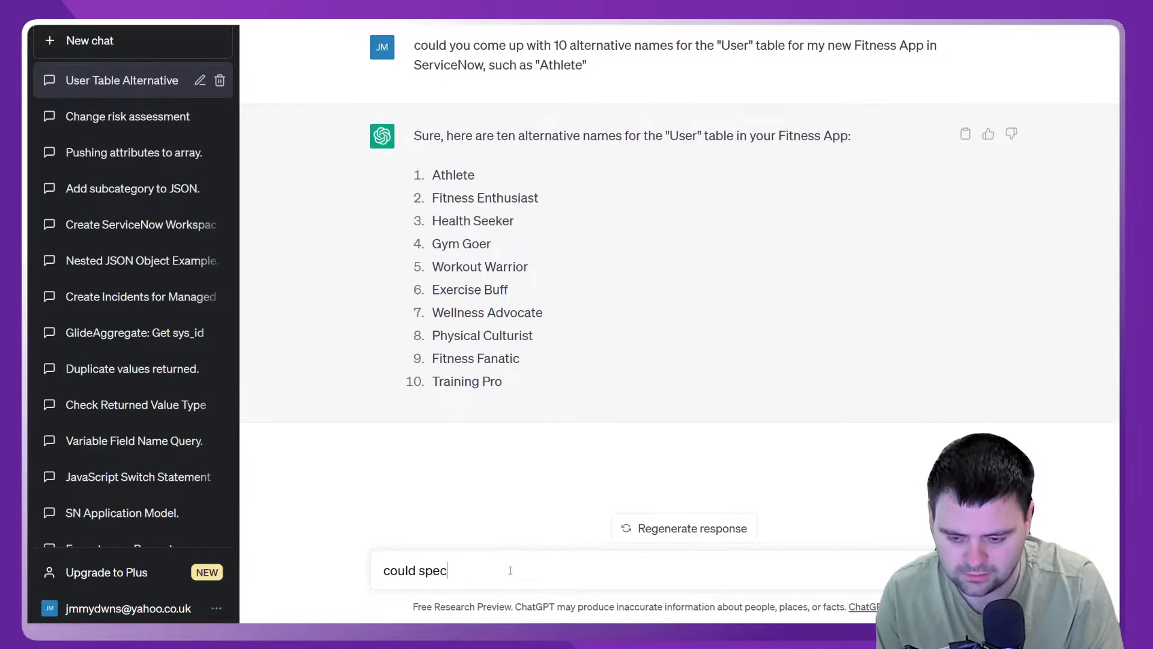
{"action": "type", "text": "ify only one wor"}
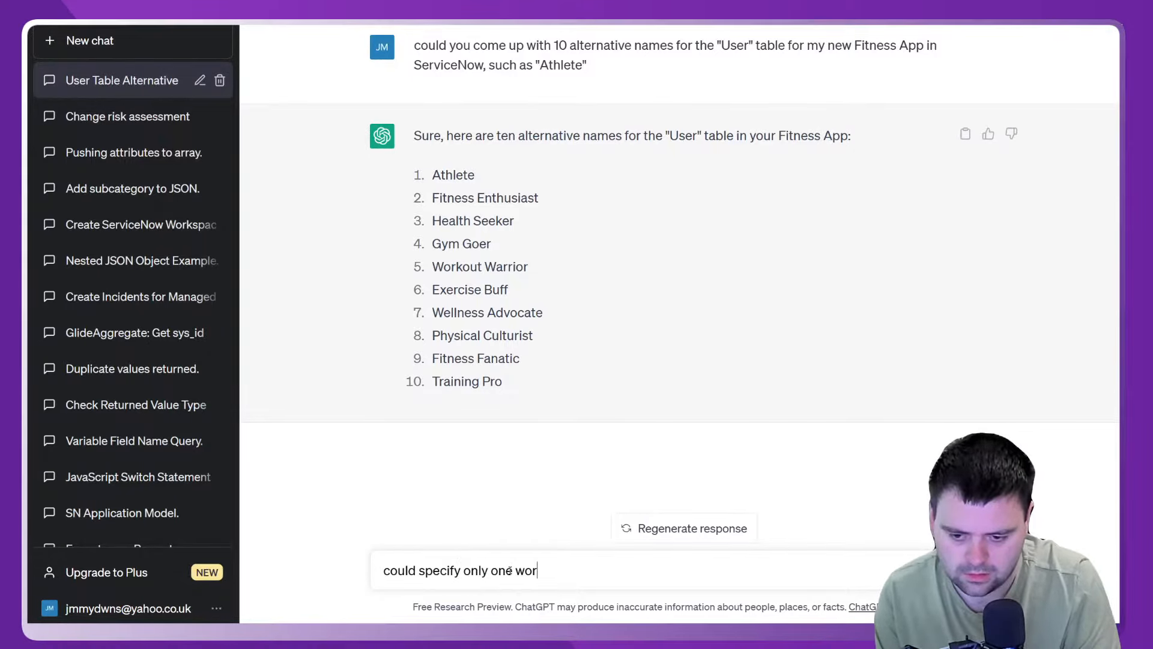
{"action": "type", "text": "d"}
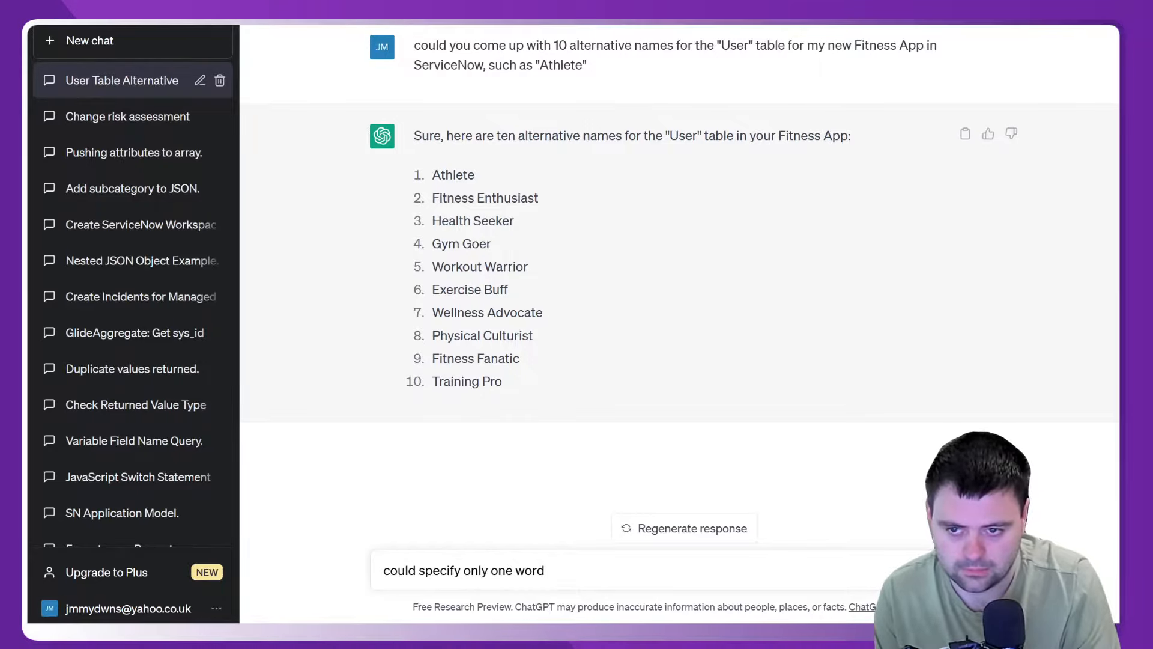
{"action": "type", "text": "in the"}
{"action": "key", "text": "BackSpace"}
{"action": "key", "text": "BackSpace"}
{"action": "key", "text": "BackSpace"}
{"action": "key", "text": "BackSpace"}
{"action": "type", "text": "the "}
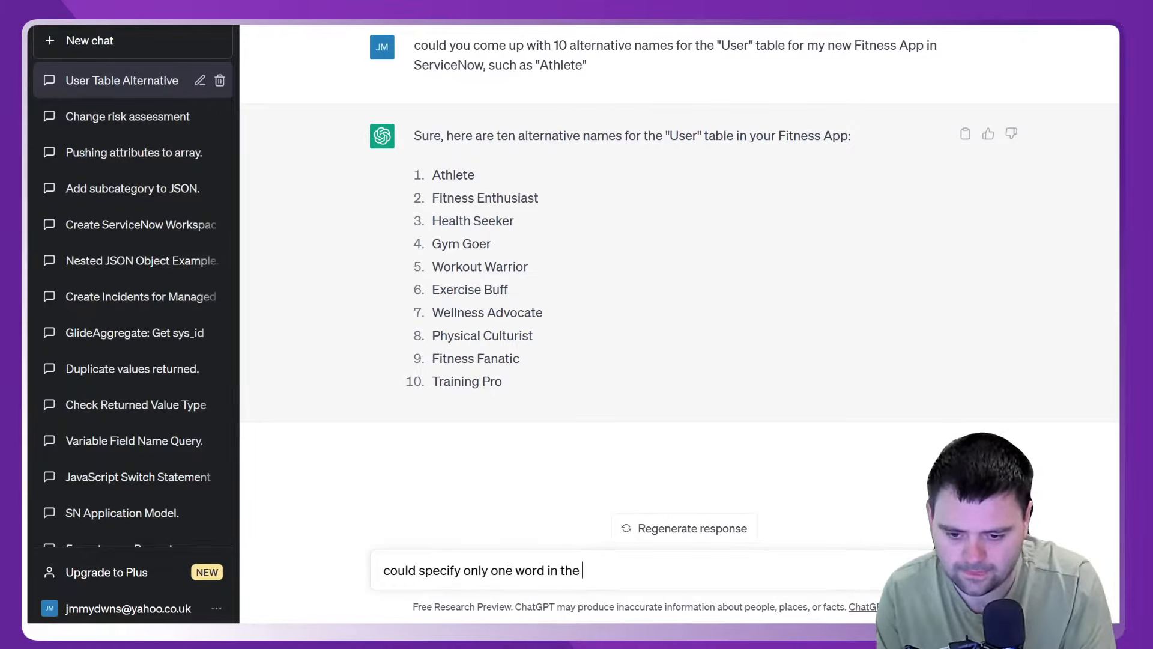
{"action": "type", "text": "list"}
{"action": "key", "text": "Return"}
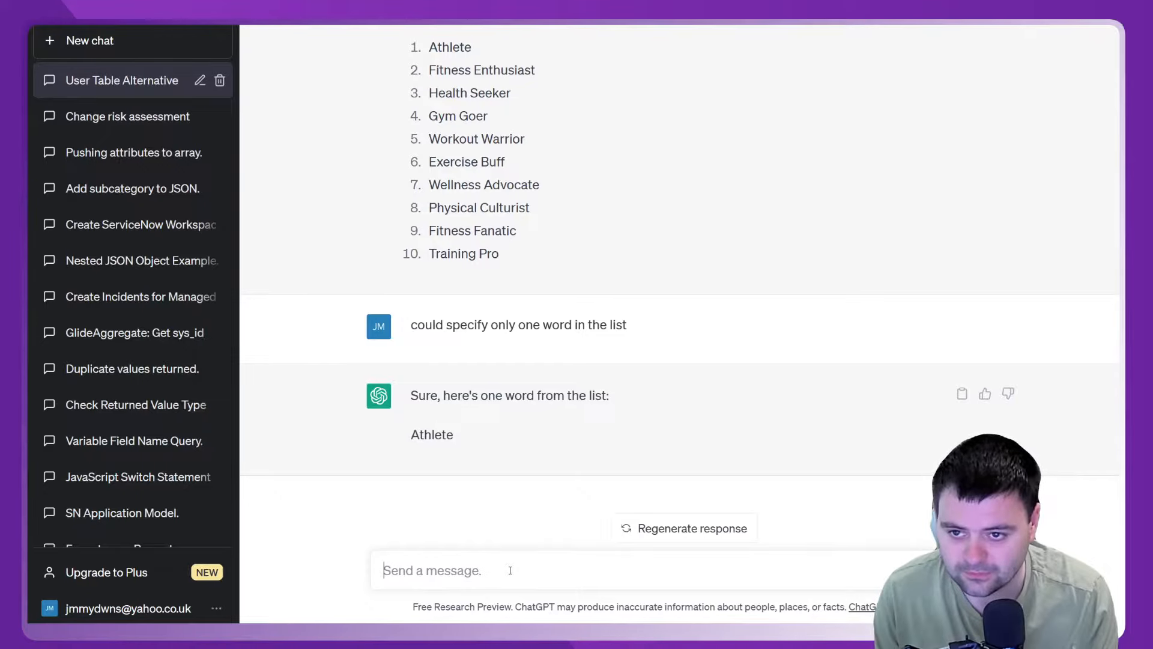
Ask ChatGPT for a list of 20 names, specifying that each answer should only be one word long.
{"action": "type", "text": "Pl"}
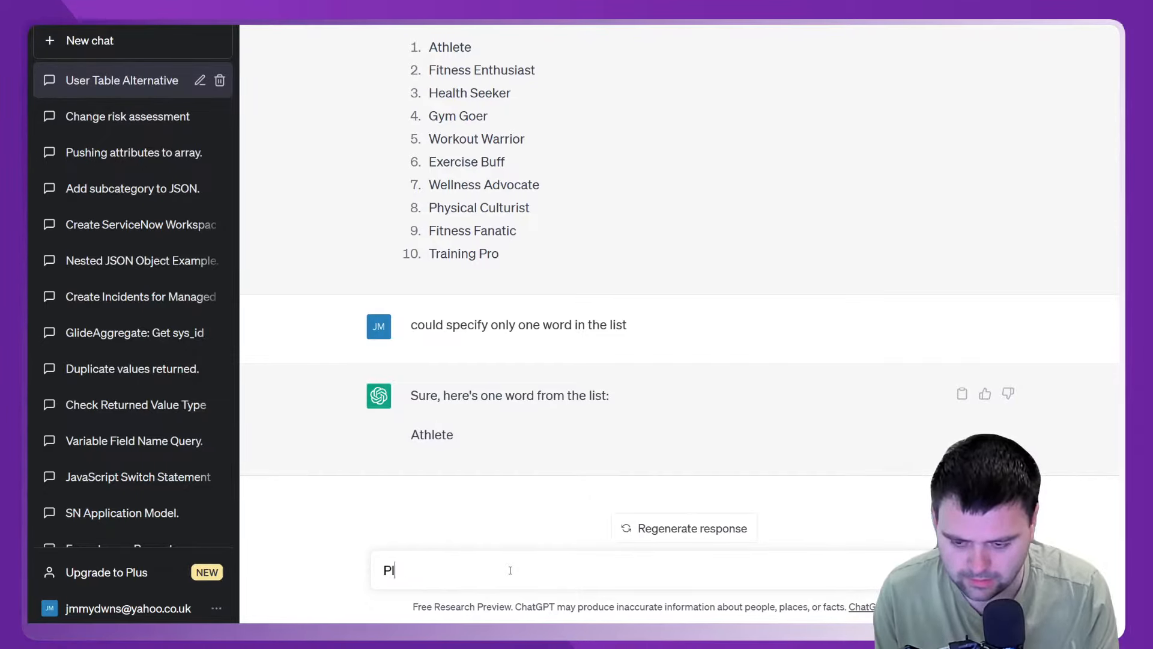
{"action": "type", "text": "ease give me a l"}
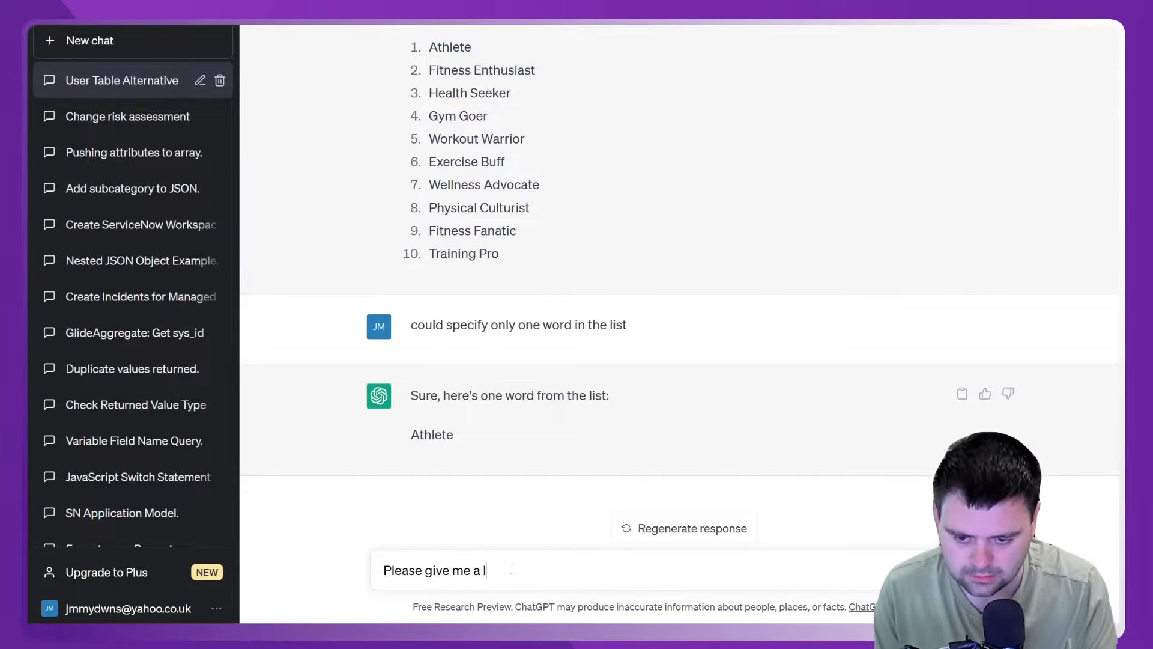
{"action": "type", "text": "ist of 20 but"}
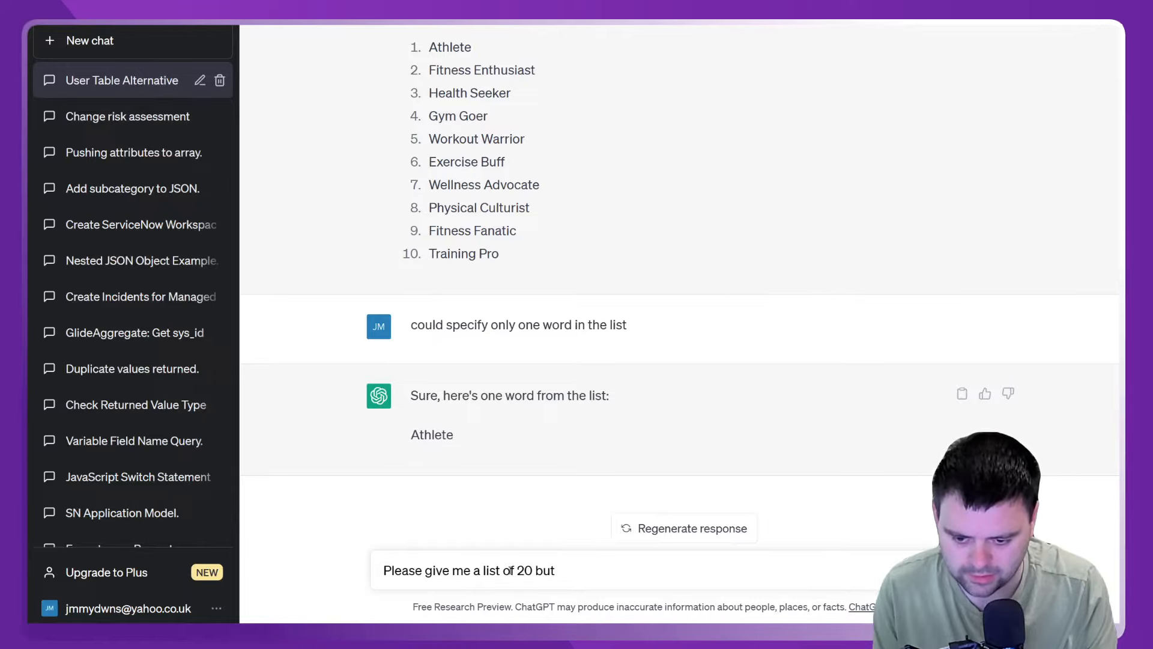
{"action": "type", "text": " each ana"}
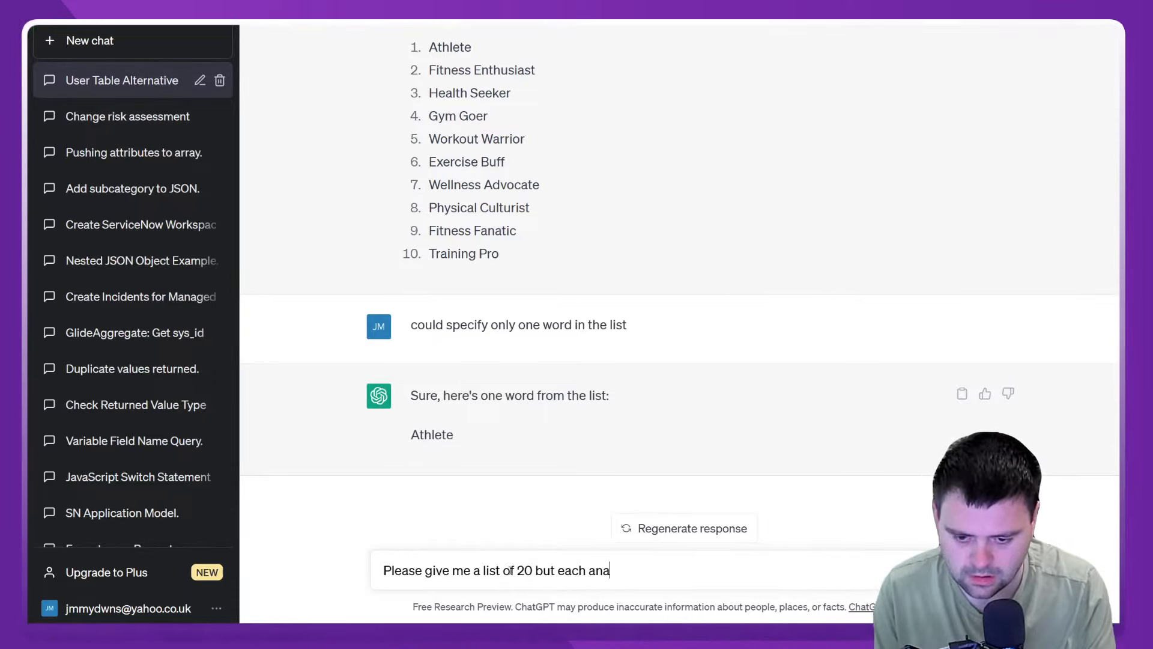
{"action": "key", "text": "BackSpace"}
{"action": "type", "text": "swer should be"}
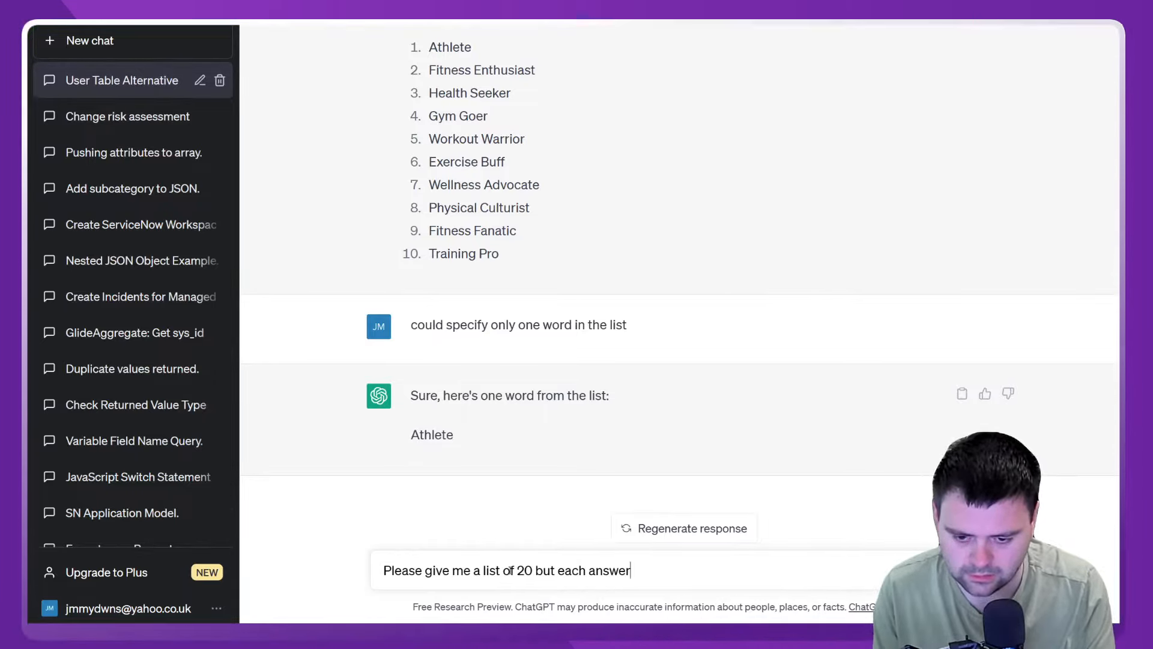
{"action": "key", "text": "BackSpace"}
{"action": "key", "text": "BackSpace"}
{"action": "key", "text": "BackSpace"}
{"action": "type", "text": "o"}
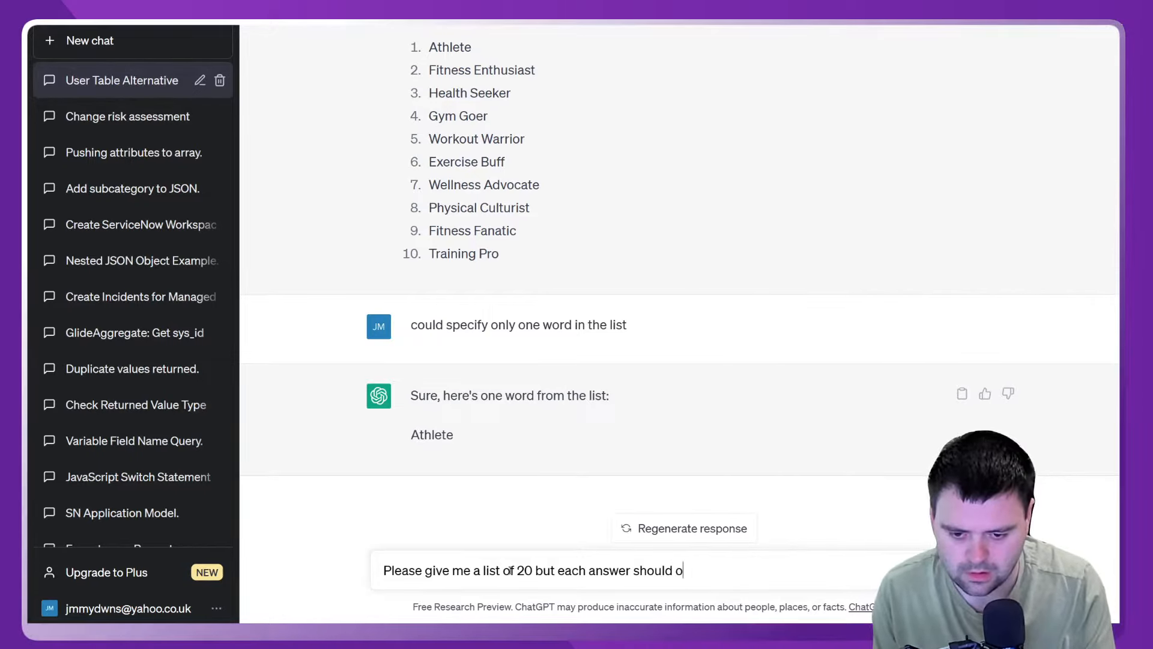
{"action": "type", "text": "nly be one word long"}
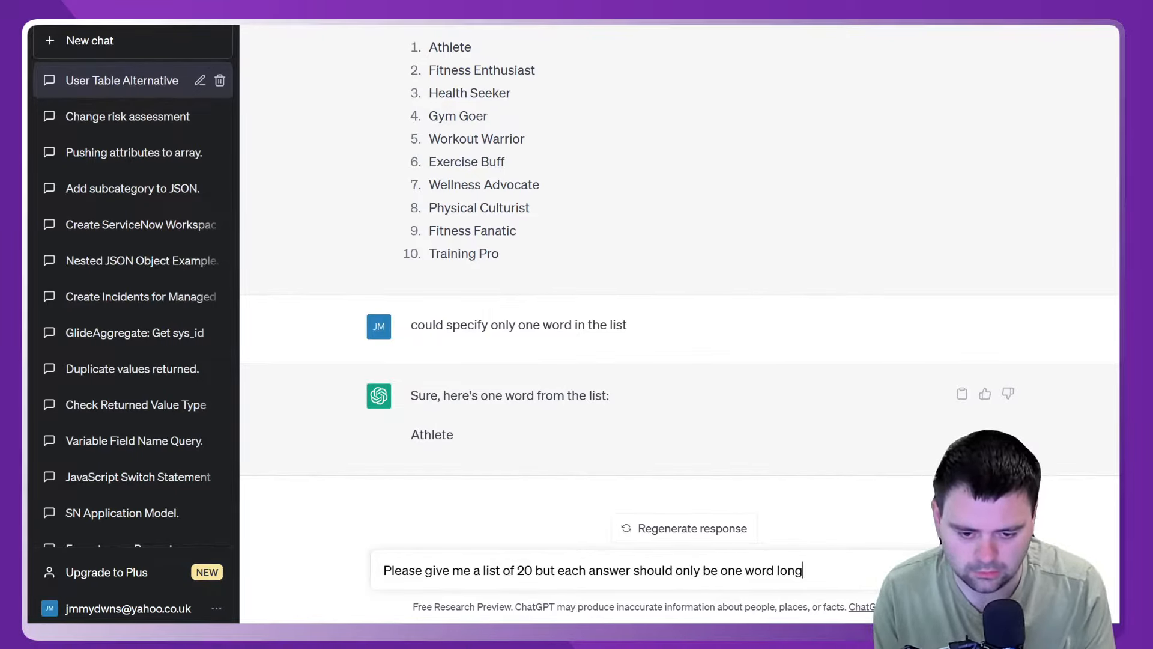
{"action": "key", "text": "Return"}
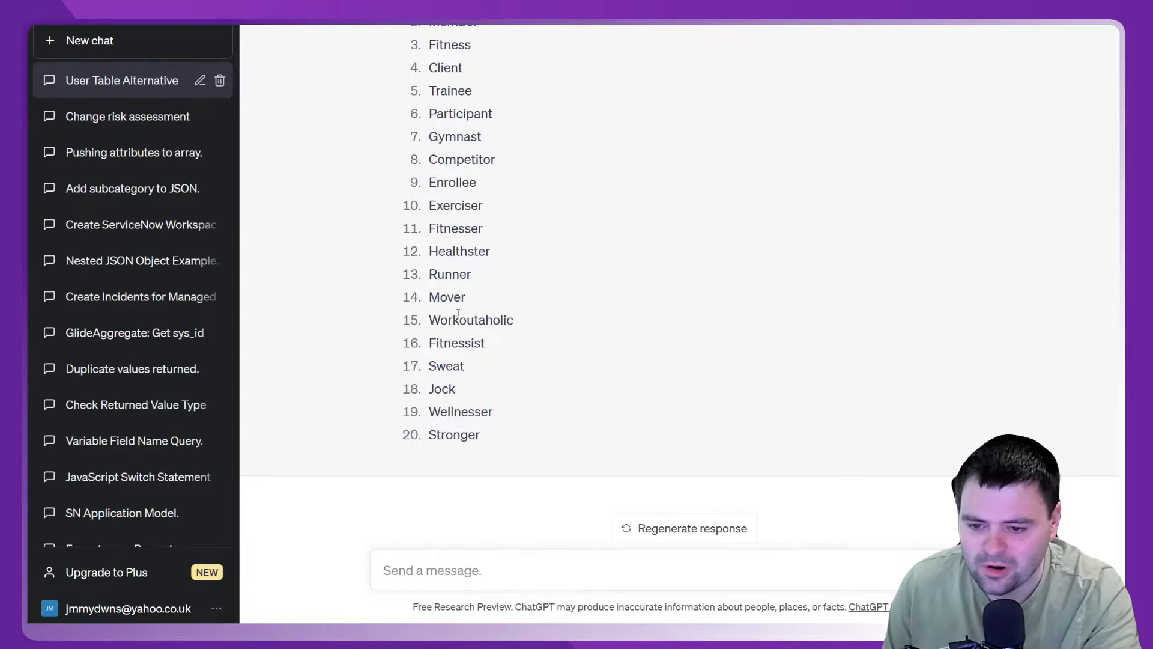
Review the 20 suggested one-word names for the User table, considering "Competitor" as a candidate.
{"action": "scroll", "coordinate": [614, 309], "scroll_direction": "up", "scroll_amount": 2}
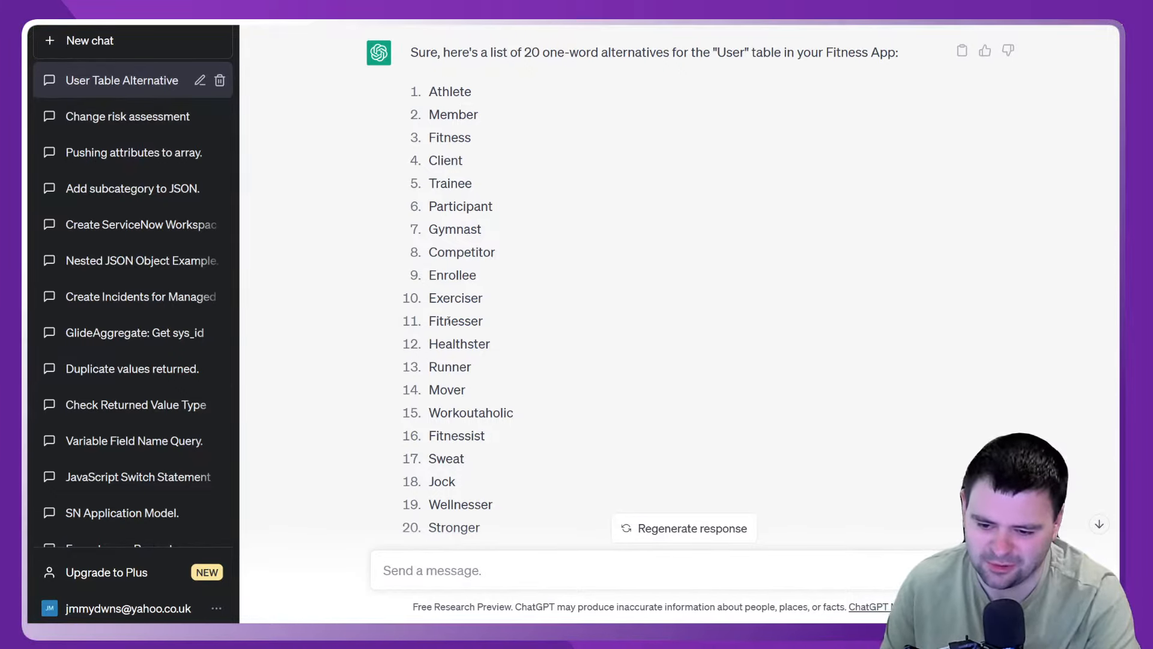
{"action": "scroll", "coordinate": [522, 259], "scroll_direction": "down", "scroll_amount": 2}
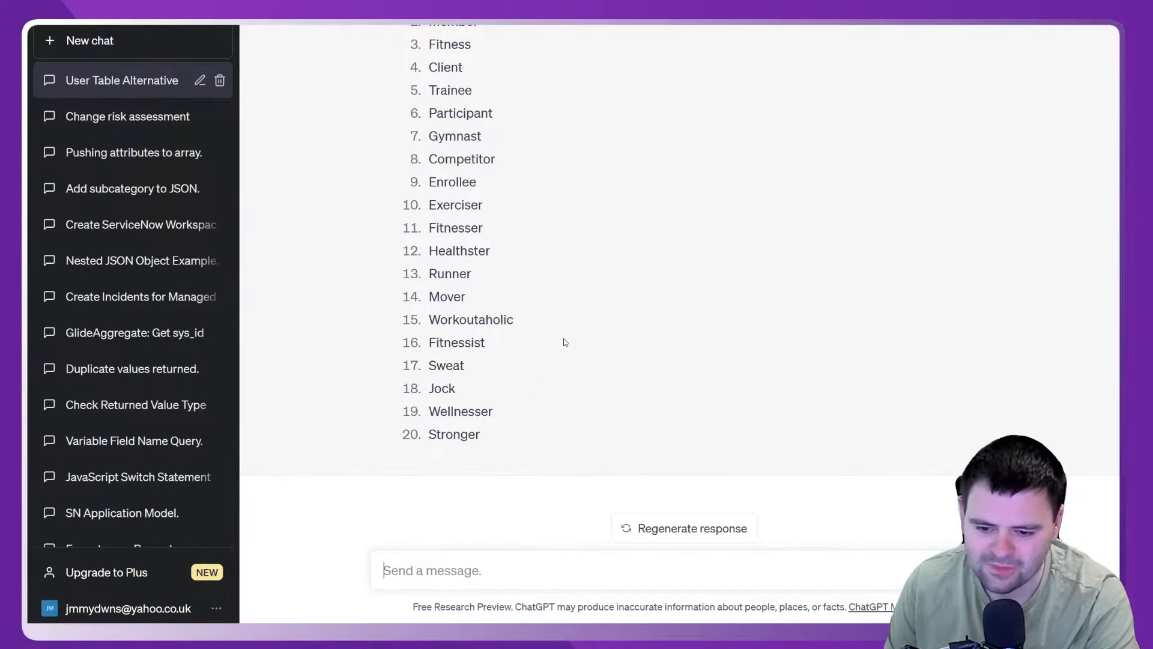
{"action": "scroll", "coordinate": [583, 284], "scroll_direction": "up", "scroll_amount": 2}
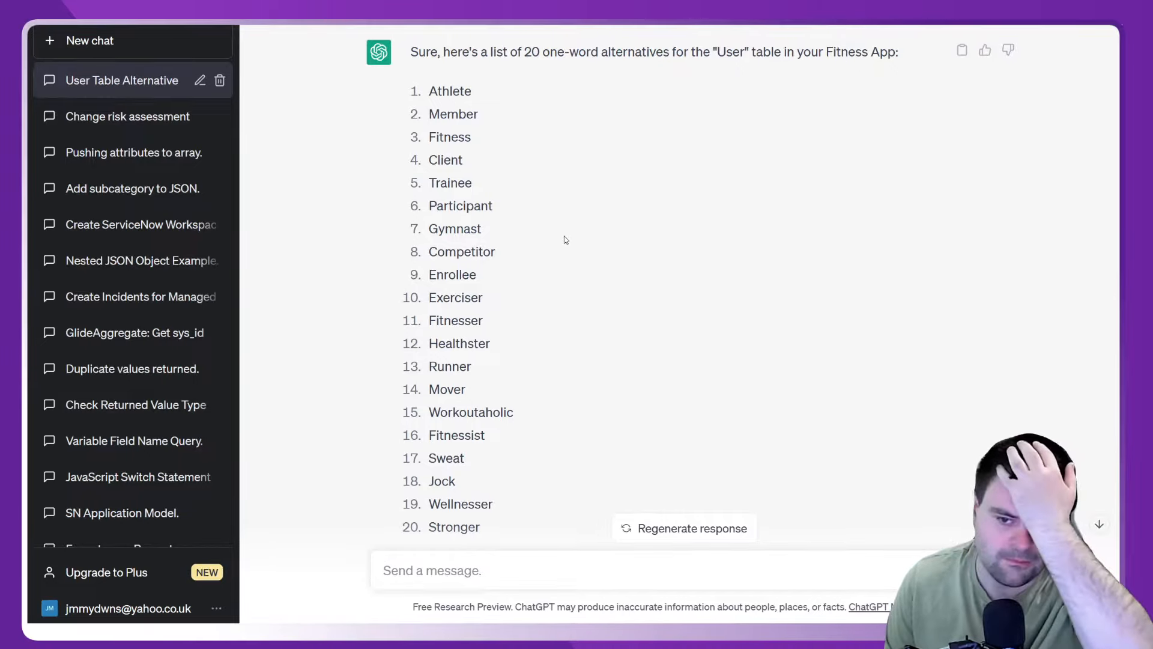
{"action": "double_click", "coordinate": [478, 252]}
{"action": "left_click", "coordinate": [575, 275]}
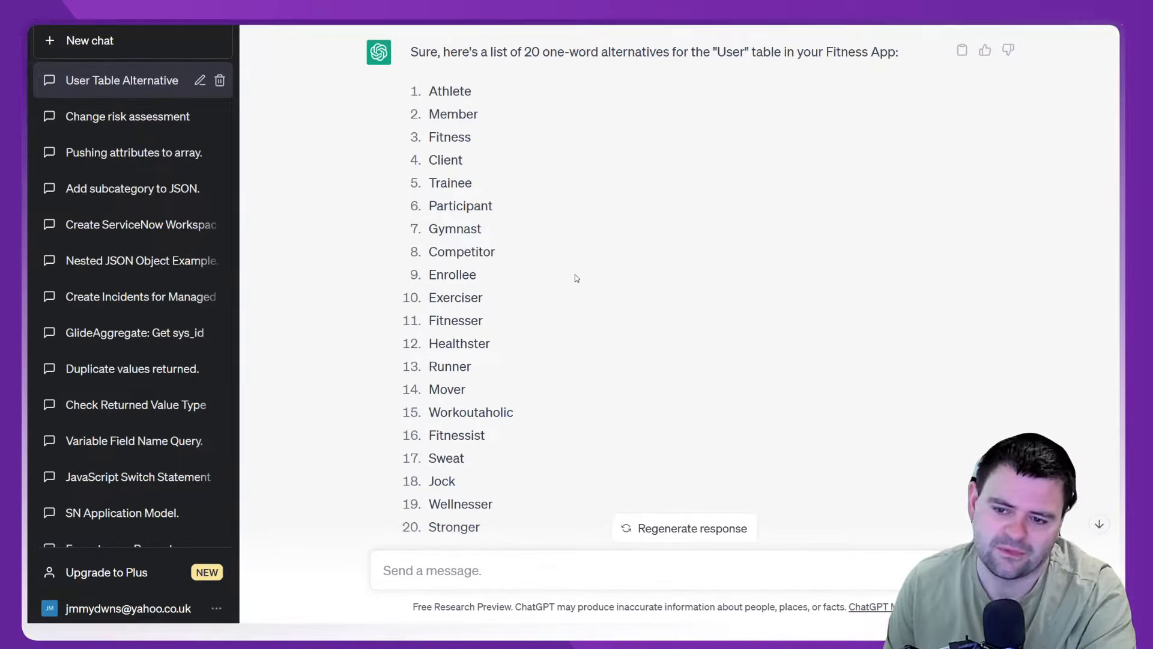
{"action": "double_click", "coordinate": [469, 253]}
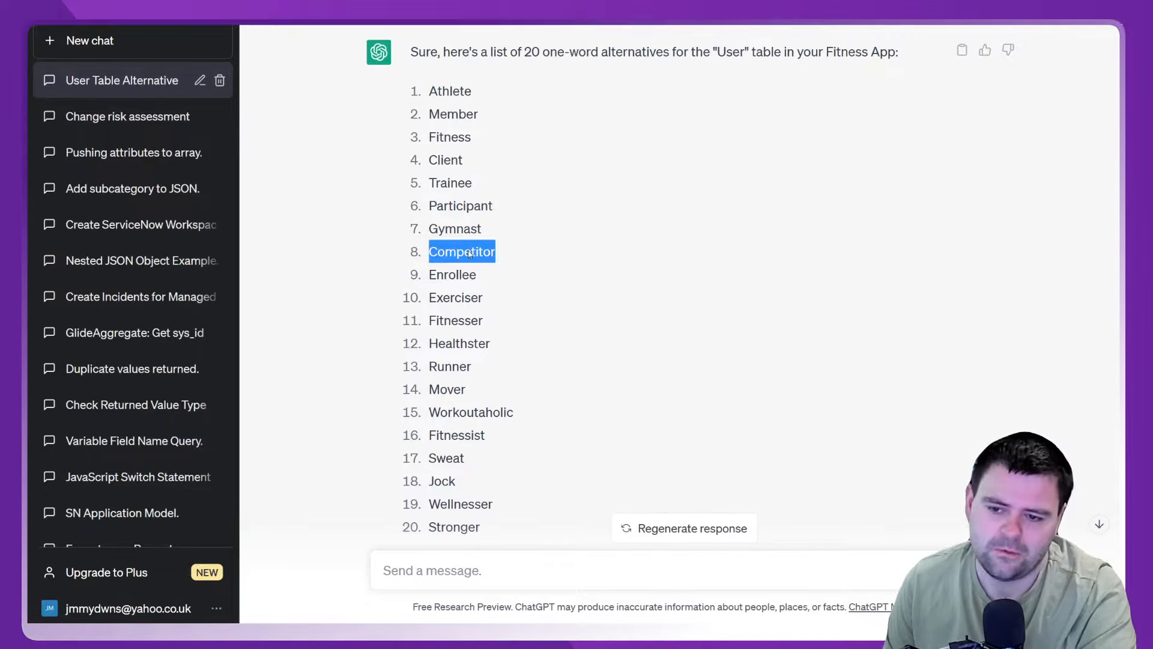
{"action": "left_click", "coordinate": [543, 263]}
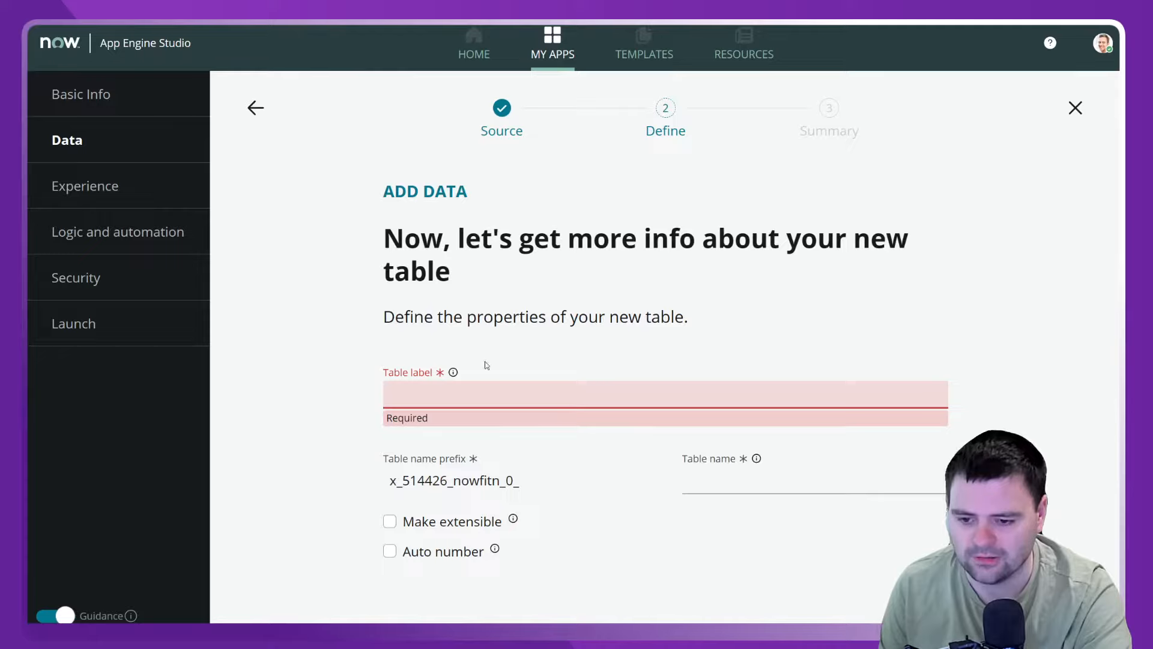
Switch back to App Engine Studio, label the new table "Competitor", accept the generated table name, and continue to the permissions.
{"action": "left_click", "coordinate": [482, 394]}
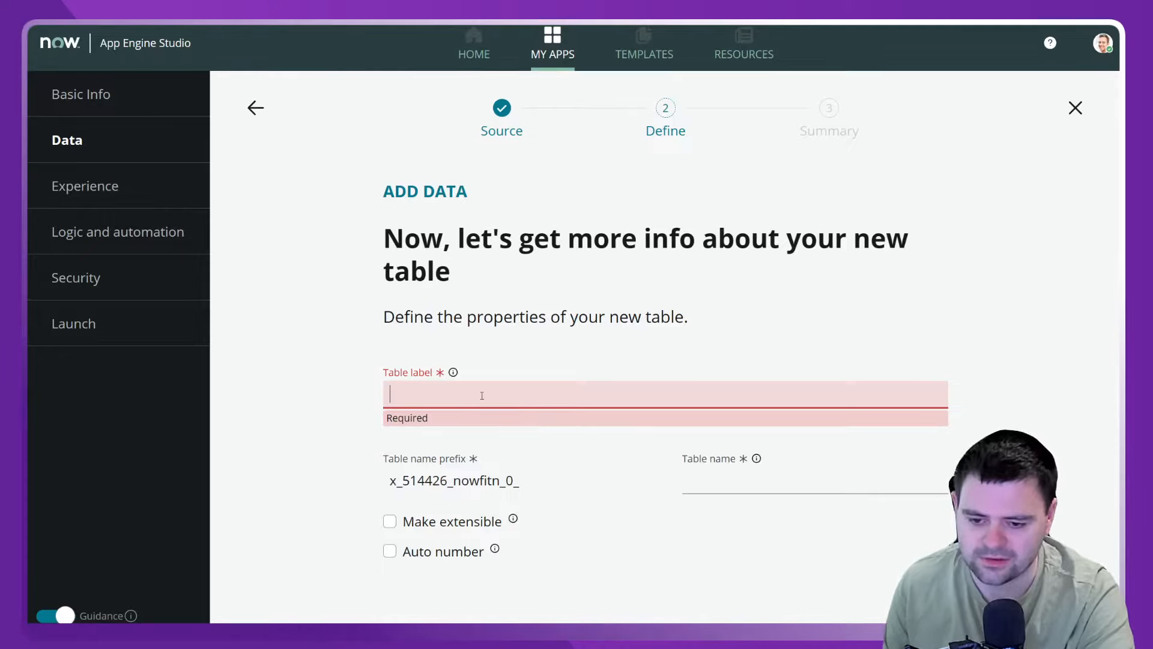
{"action": "type", "text": "Co"}
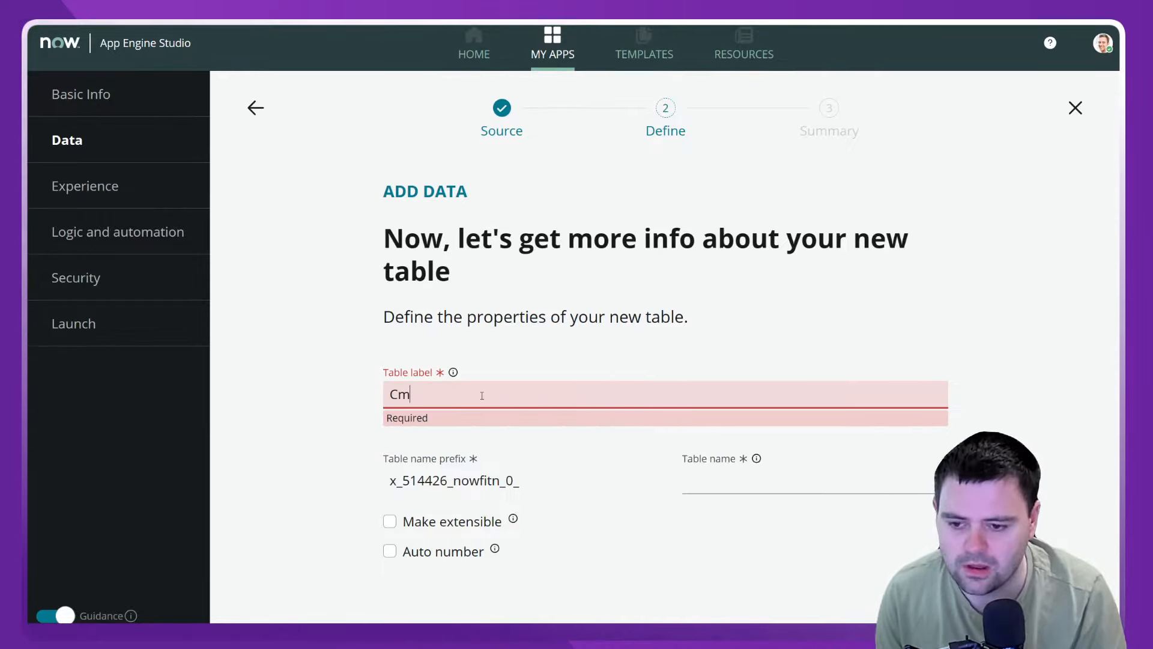
{"action": "key", "text": "BackSpace"}
{"action": "type", "text": "ompetitor"}
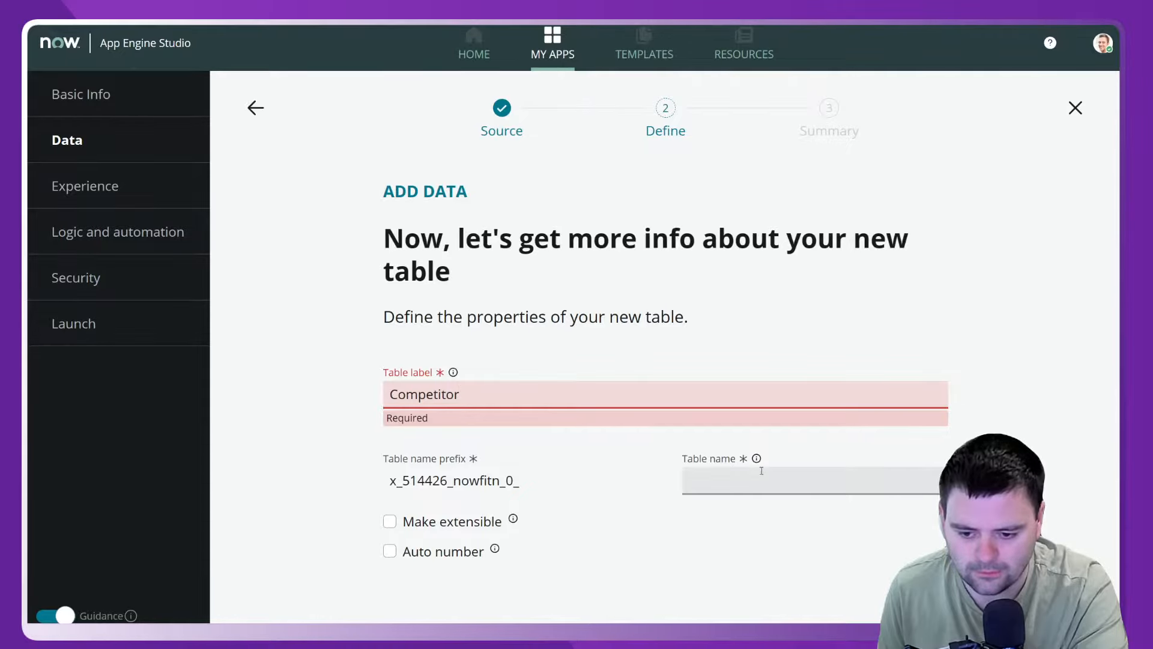
{"action": "left_click", "coordinate": [765, 481]}
{"action": "left_click", "coordinate": [998, 415]}
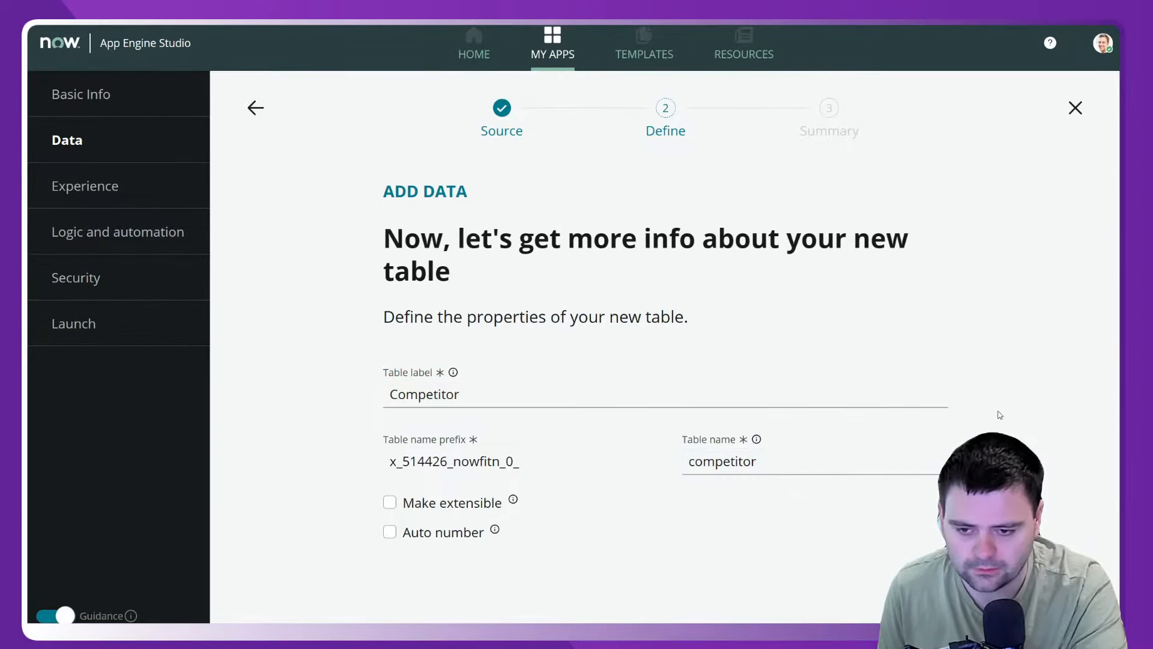
{"action": "scroll", "coordinate": [998, 415], "scroll_direction": "down", "scroll_amount": 2}
{"action": "left_click", "coordinate": [898, 618]}
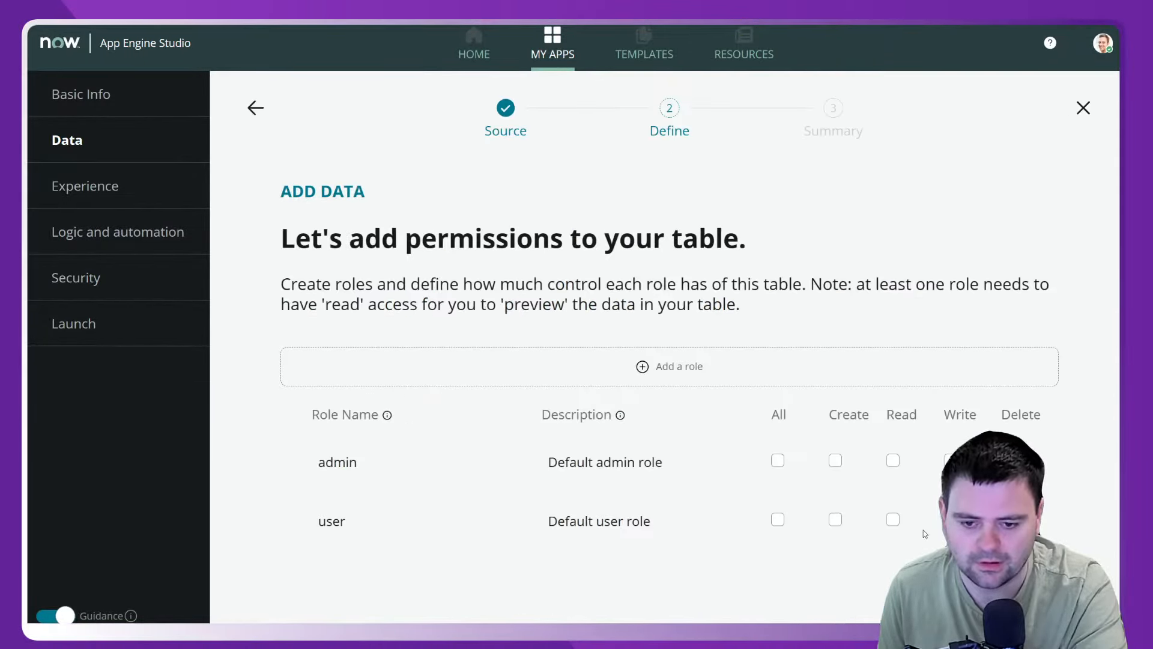
Grant the admin role all permissions on the Competitor table and give the user role only read access.
{"action": "left_click", "coordinate": [779, 466]}
{"action": "left_click", "coordinate": [778, 519]}
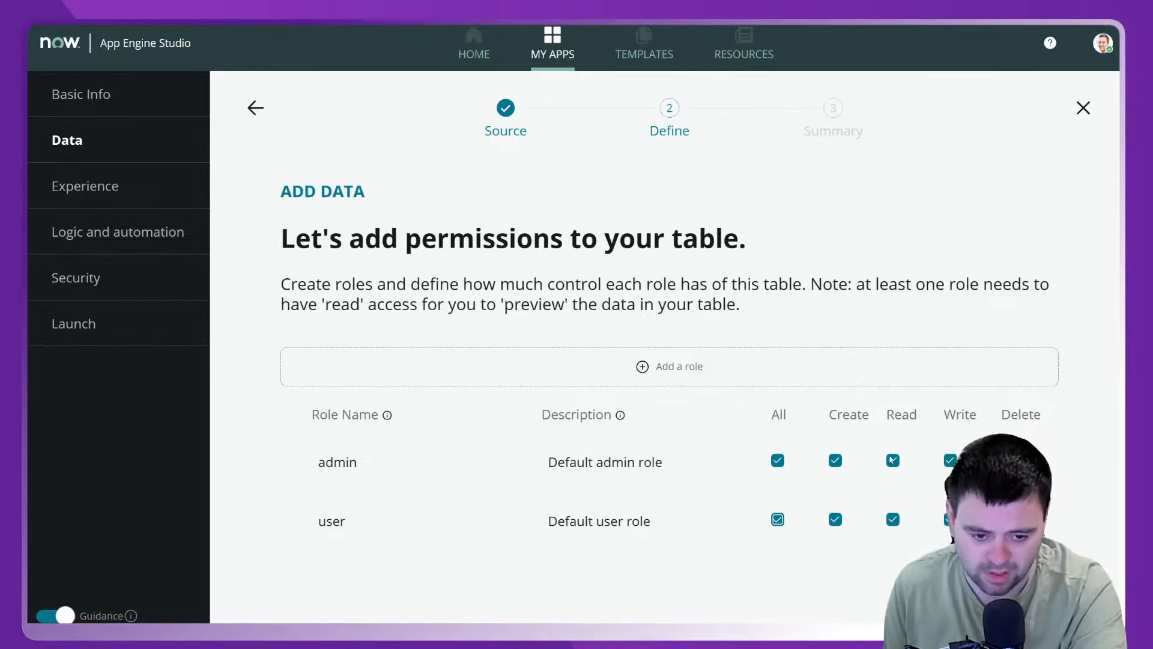
{"action": "left_click", "coordinate": [778, 519]}
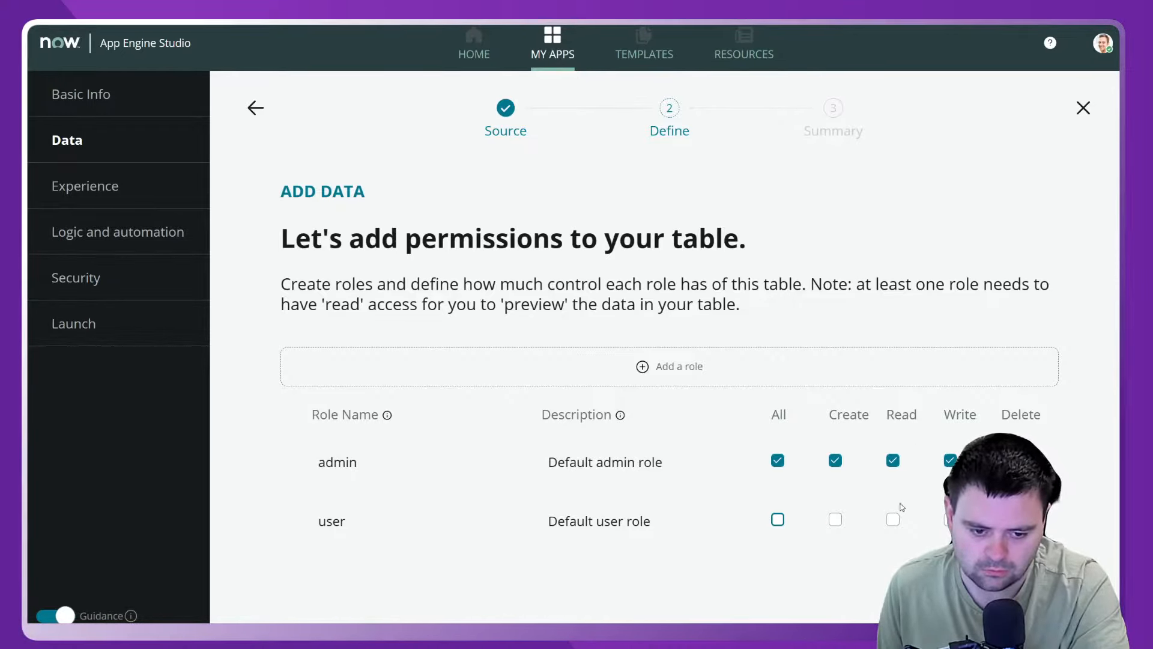
{"action": "left_click", "coordinate": [893, 519]}
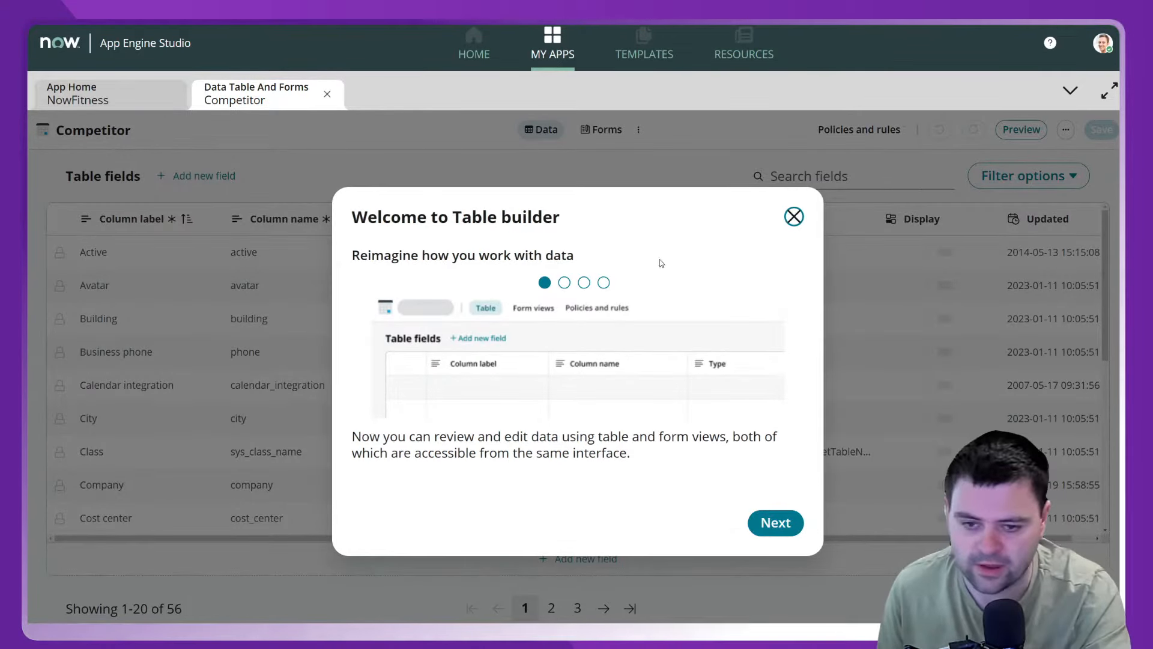
Dismiss the Table builder introduction, show 50 fields per page, and examine the Competitor table's inherited fields.
{"action": "left_click", "coordinate": [794, 216]}
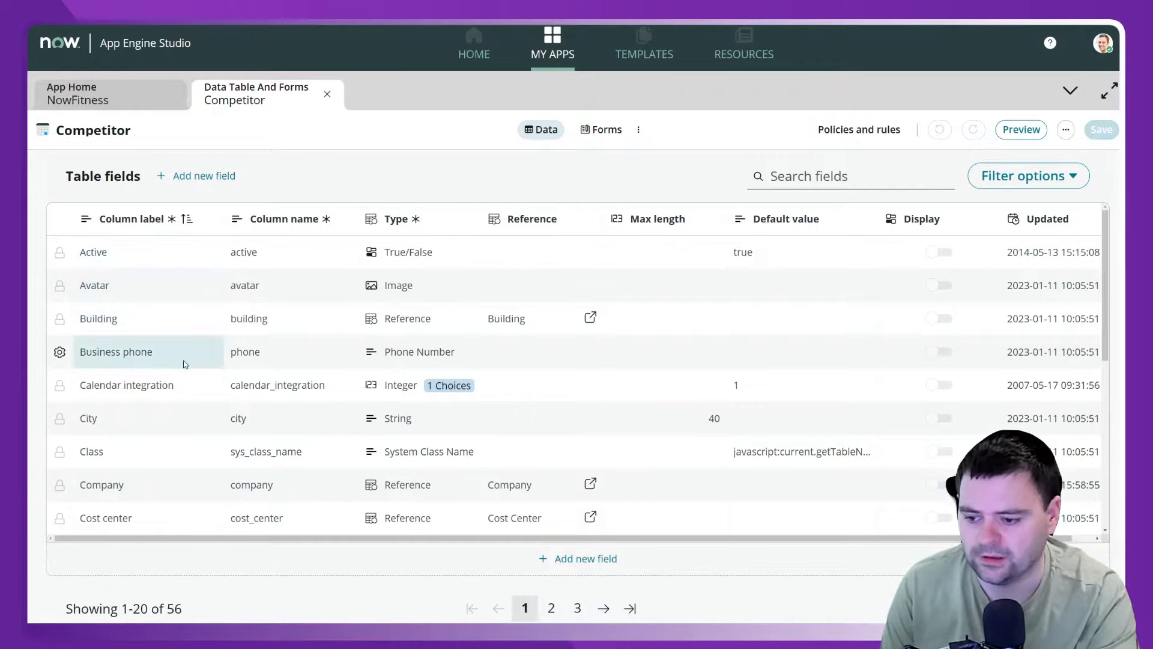
{"action": "scroll", "coordinate": [163, 373], "scroll_direction": "down", "scroll_amount": 3}
{"action": "scroll", "coordinate": [142, 366], "scroll_direction": "down", "scroll_amount": 3}
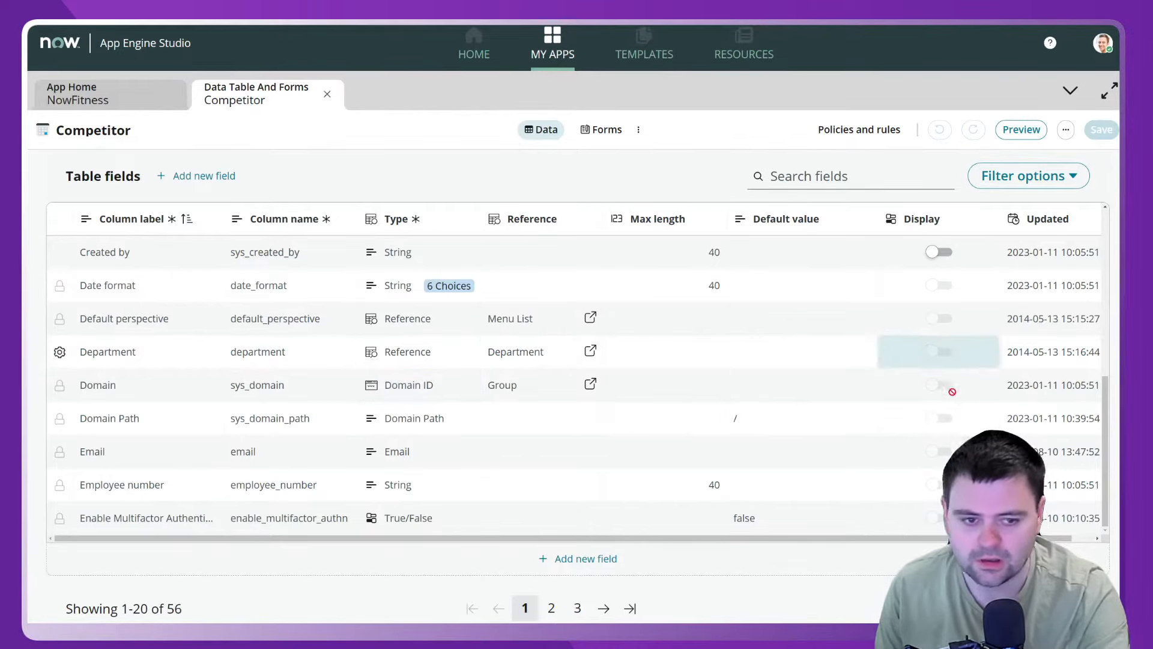
{"action": "left_click", "coordinate": [1063, 582]}
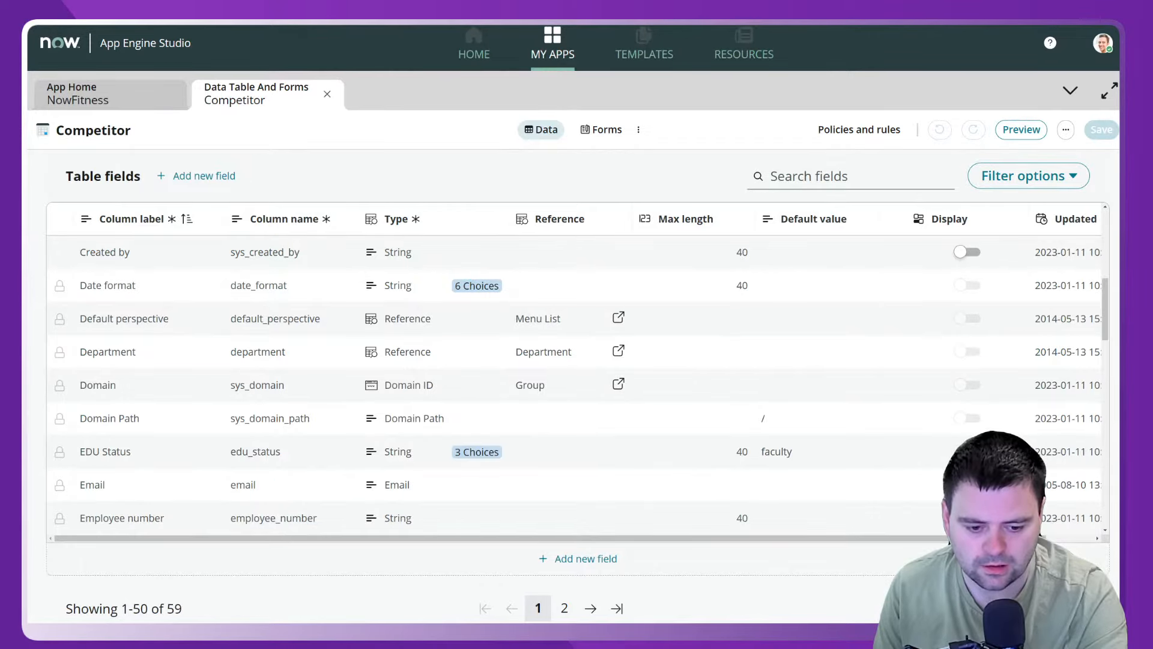
{"action": "scroll", "coordinate": [632, 365], "scroll_direction": "down", "scroll_amount": 7}
{"action": "scroll", "coordinate": [352, 418], "scroll_direction": "down", "scroll_amount": 5}
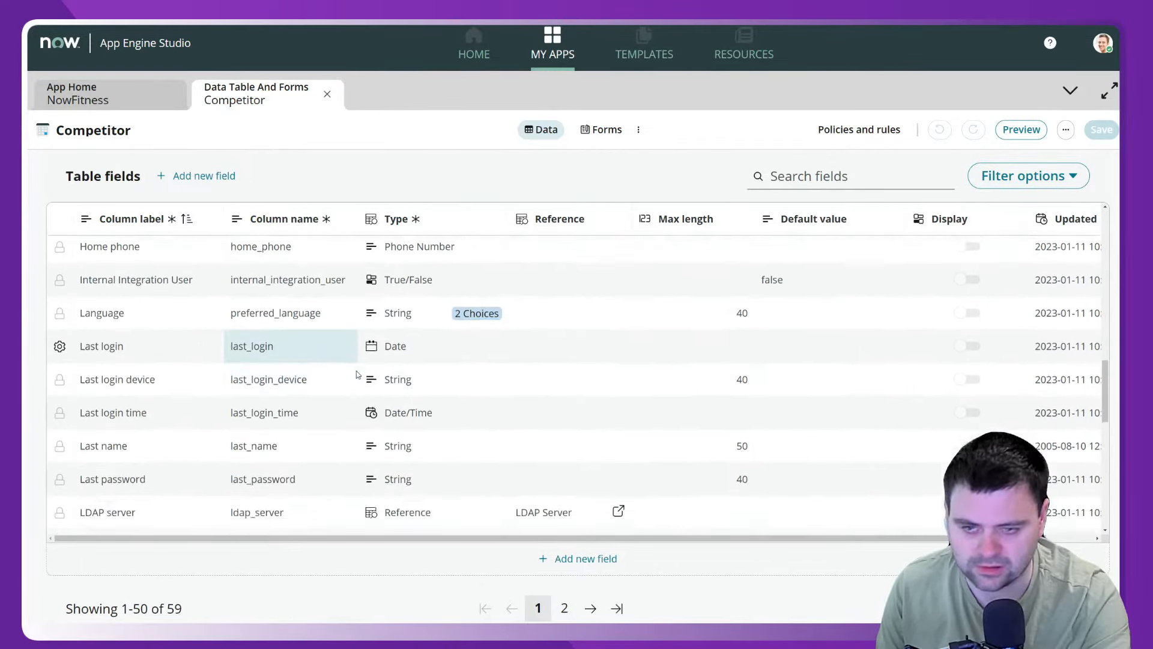
{"action": "scroll", "coordinate": [349, 368], "scroll_direction": "down", "scroll_amount": 3}
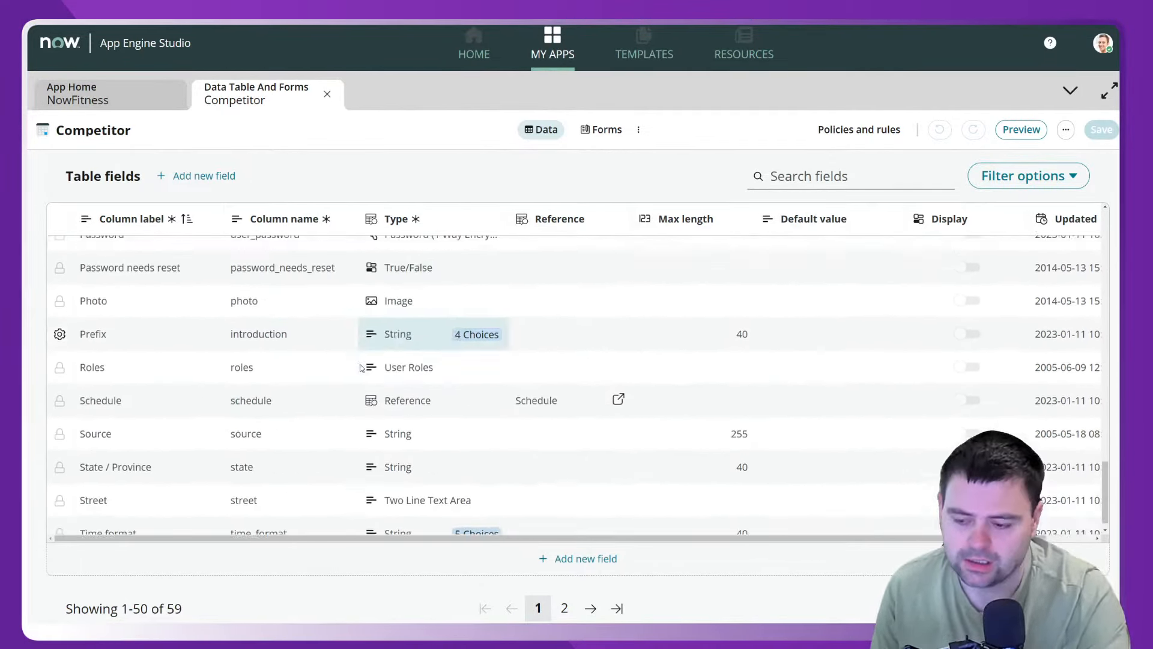
{"action": "scroll", "coordinate": [359, 369], "scroll_direction": "up", "scroll_amount": 10}
{"action": "scroll", "coordinate": [357, 368], "scroll_direction": "up", "scroll_amount": 5}
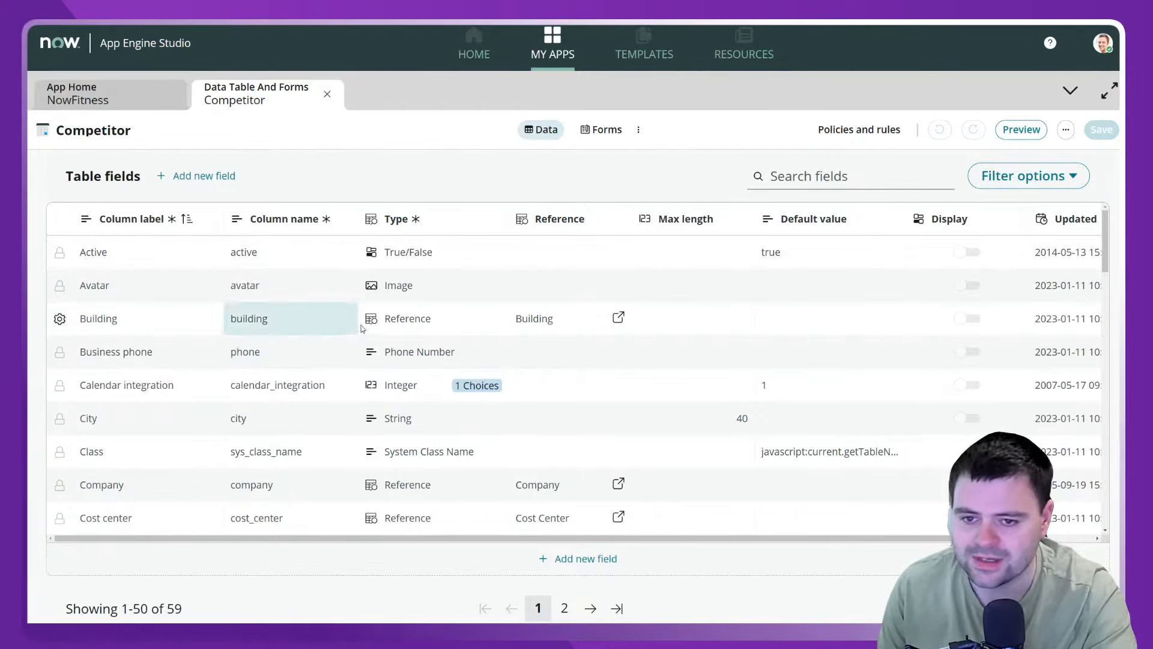
Inspect the first field in the Competitor form's default view, and return to the table's data view.
{"action": "left_click", "coordinate": [600, 138]}
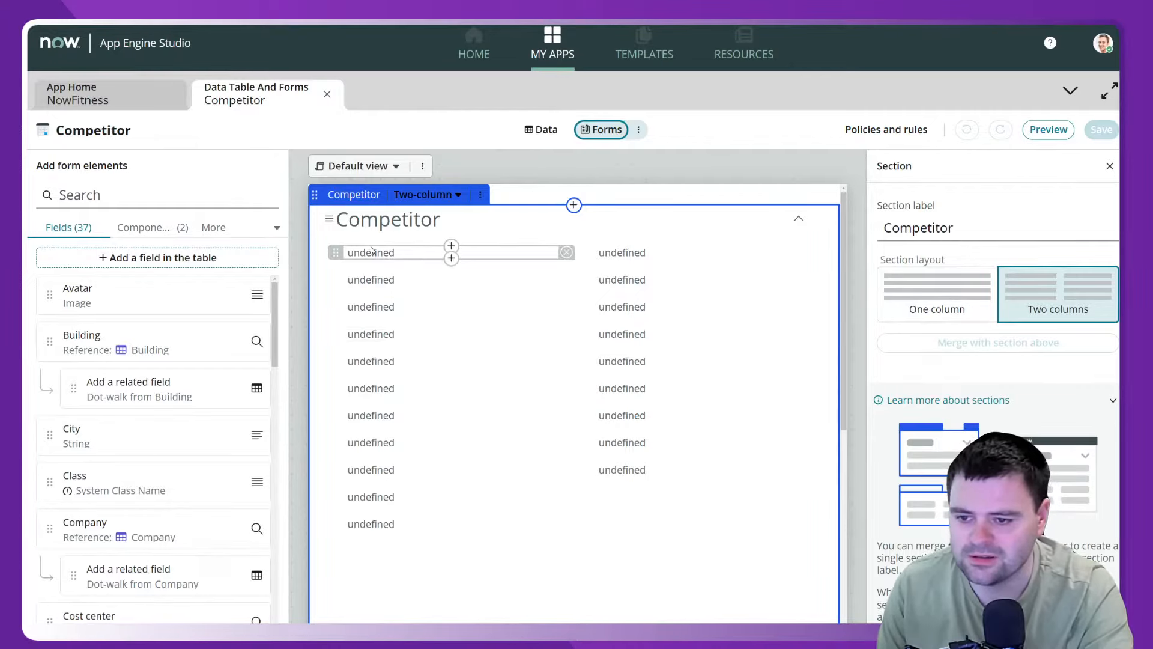
{"action": "left_click", "coordinate": [399, 258]}
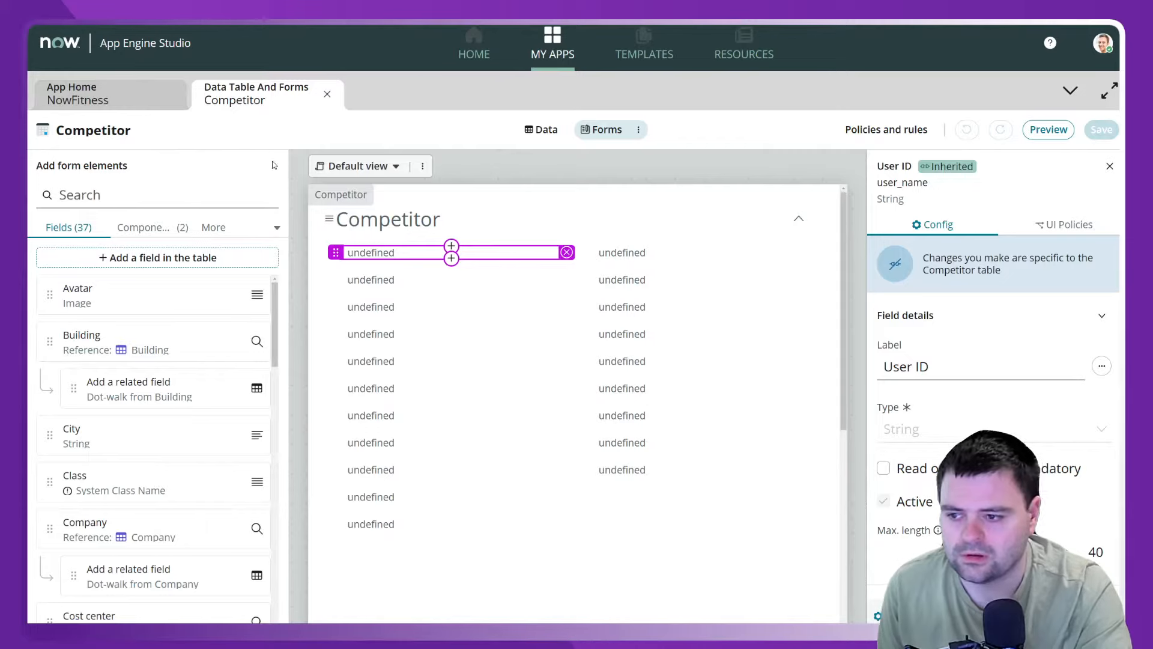
{"action": "left_click", "coordinate": [543, 130]}
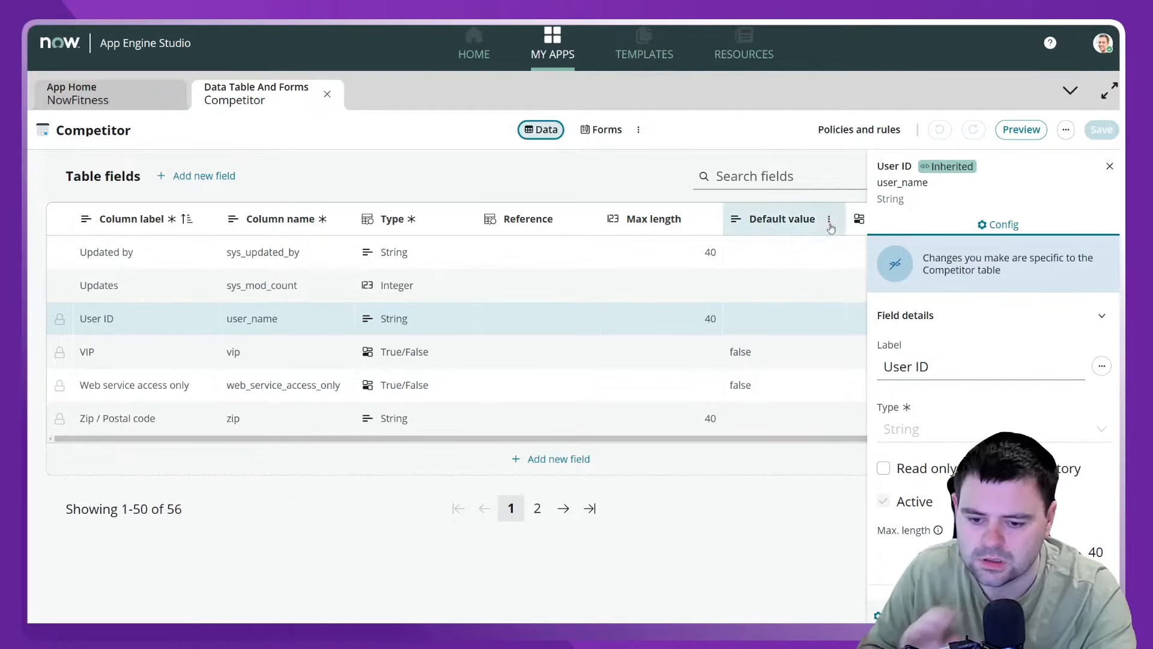
Preview the Competitor table from the NowFitness app home and decline the analytics tracking.
{"action": "left_click", "coordinate": [133, 93]}
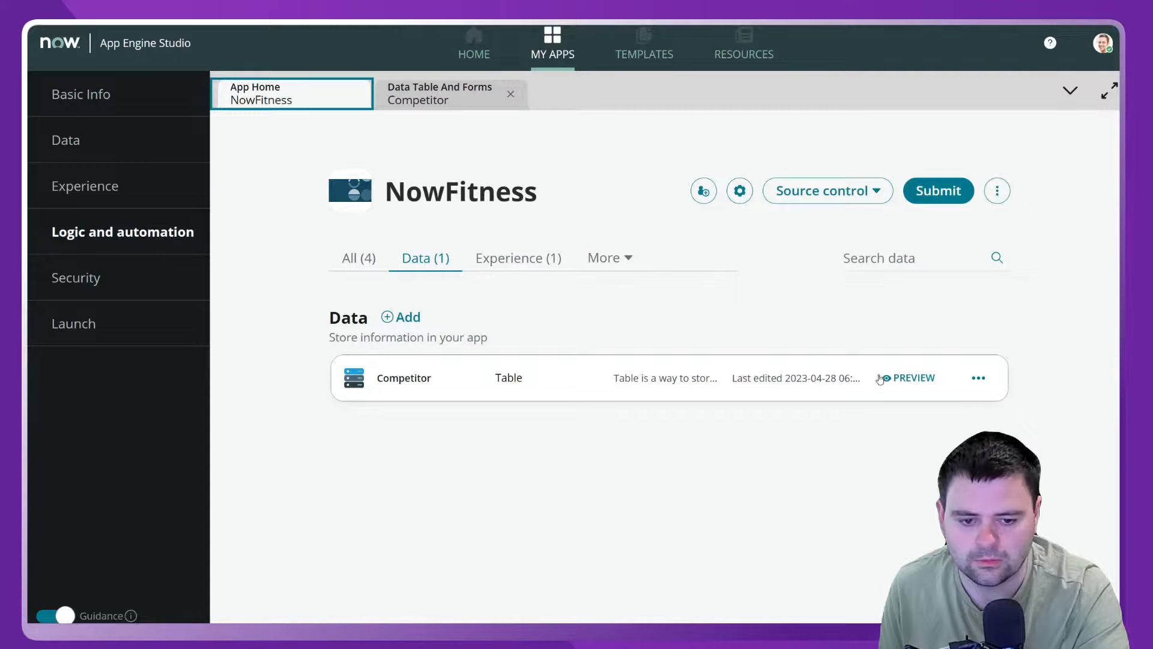
{"action": "left_click", "coordinate": [908, 378]}
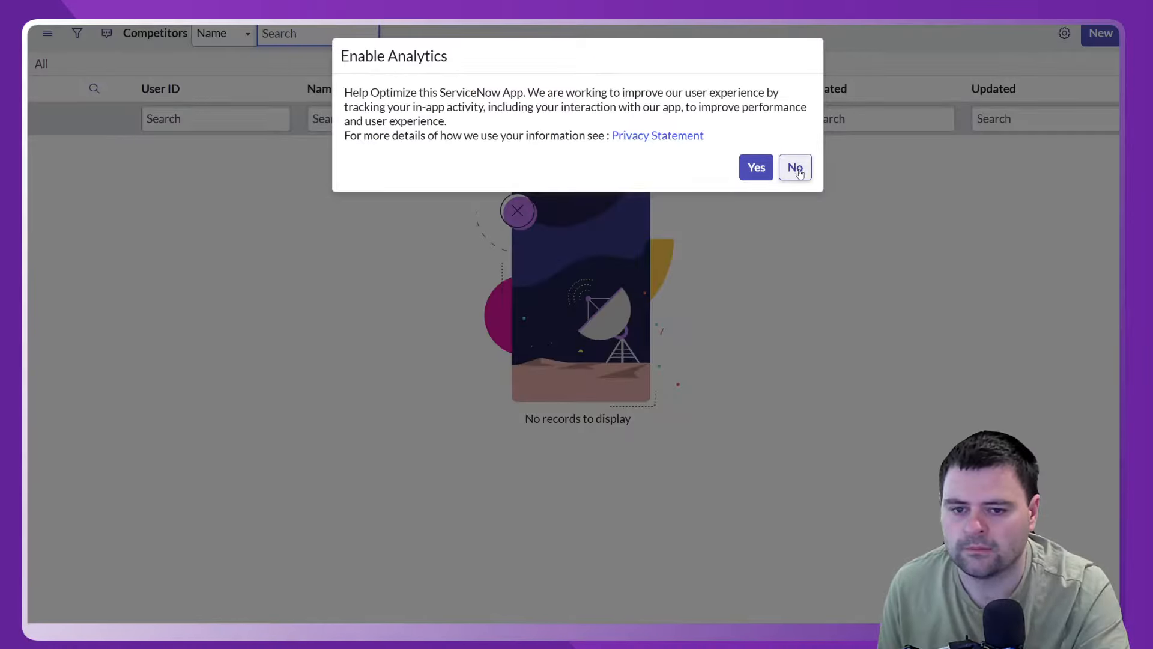
{"action": "left_click", "coordinate": [792, 169]}
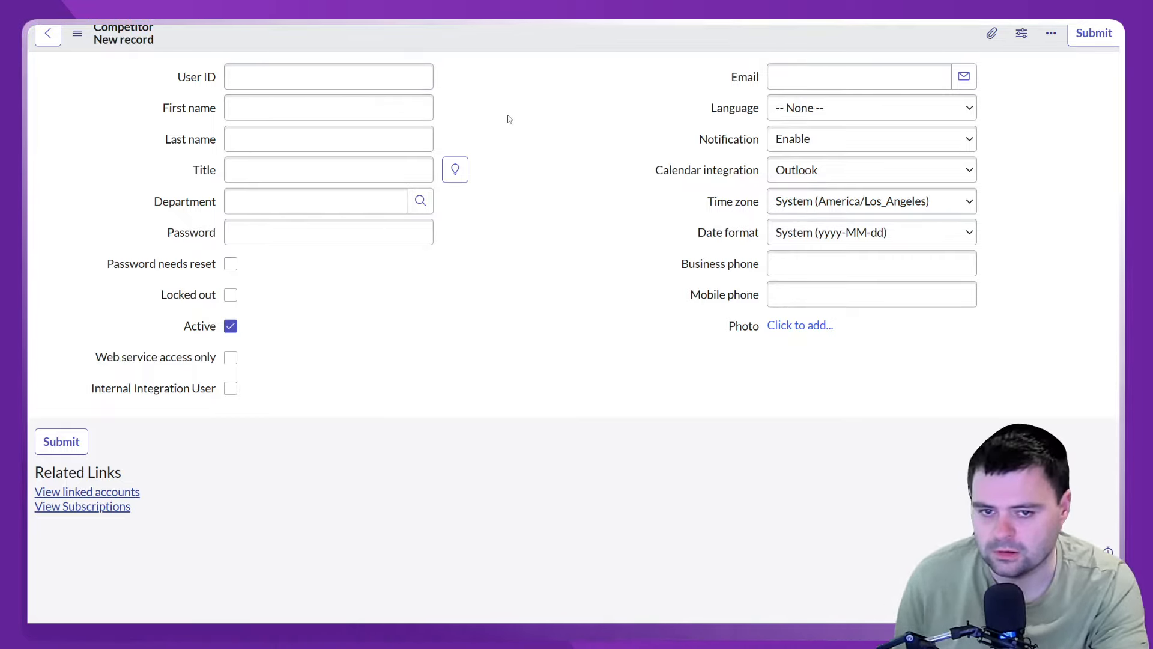
Fill in the new Competitor record with a user ID and the competitor's first and last names.
{"action": "left_click", "coordinate": [297, 75]}
{"action": "type", "text": "james_the_great"}
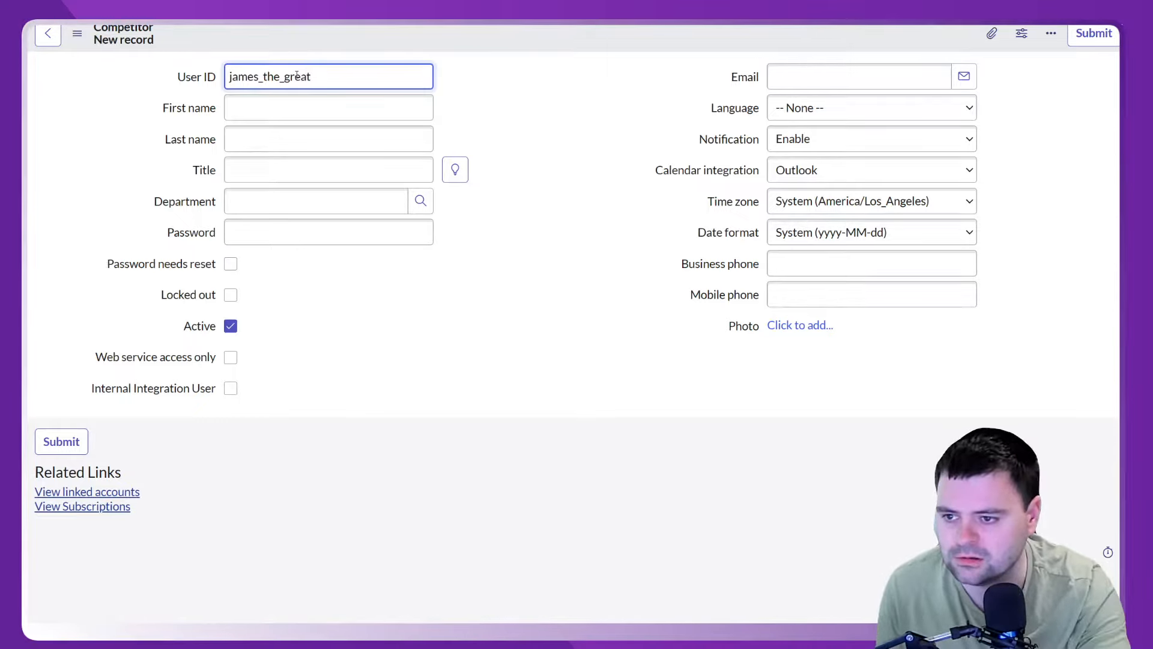
{"action": "left_click", "coordinate": [318, 101]}
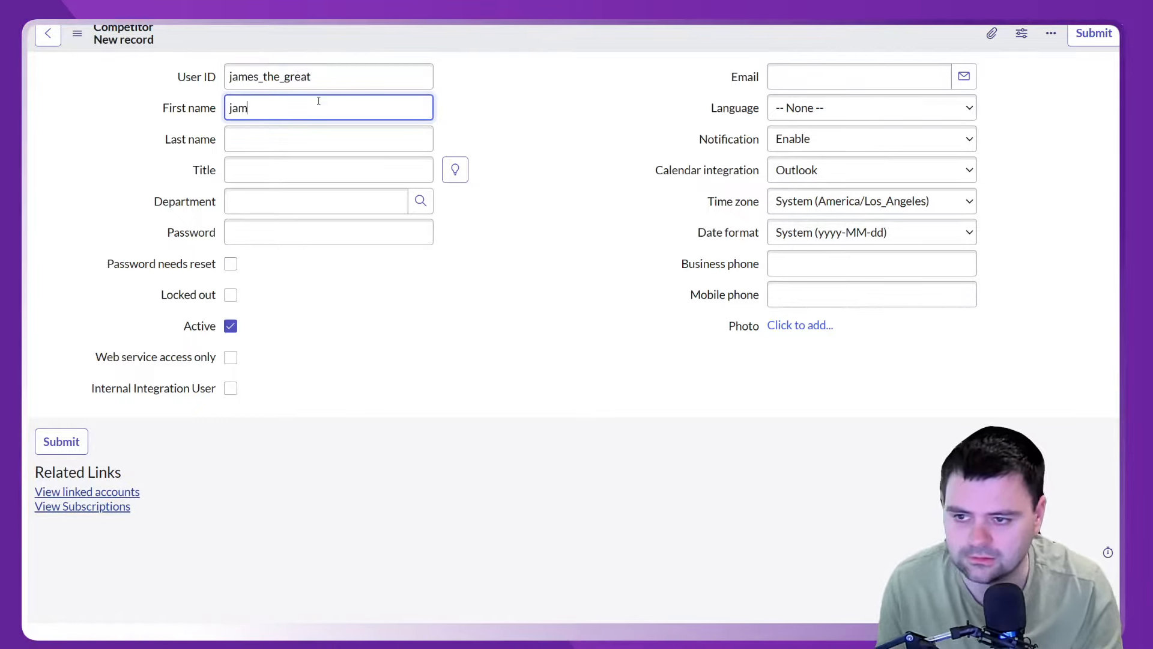
{"action": "type", "text": "James"}
{"action": "key", "text": "Tab"}
{"action": "type", "text": "Downs"}
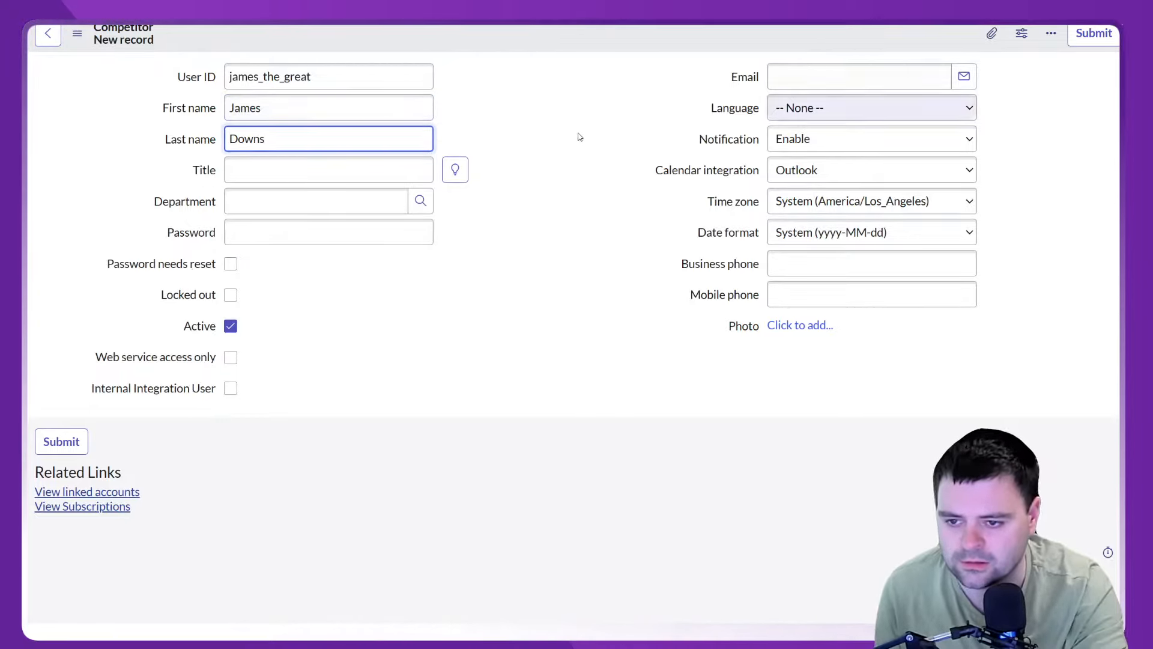
{"action": "left_click", "coordinate": [533, 103]}
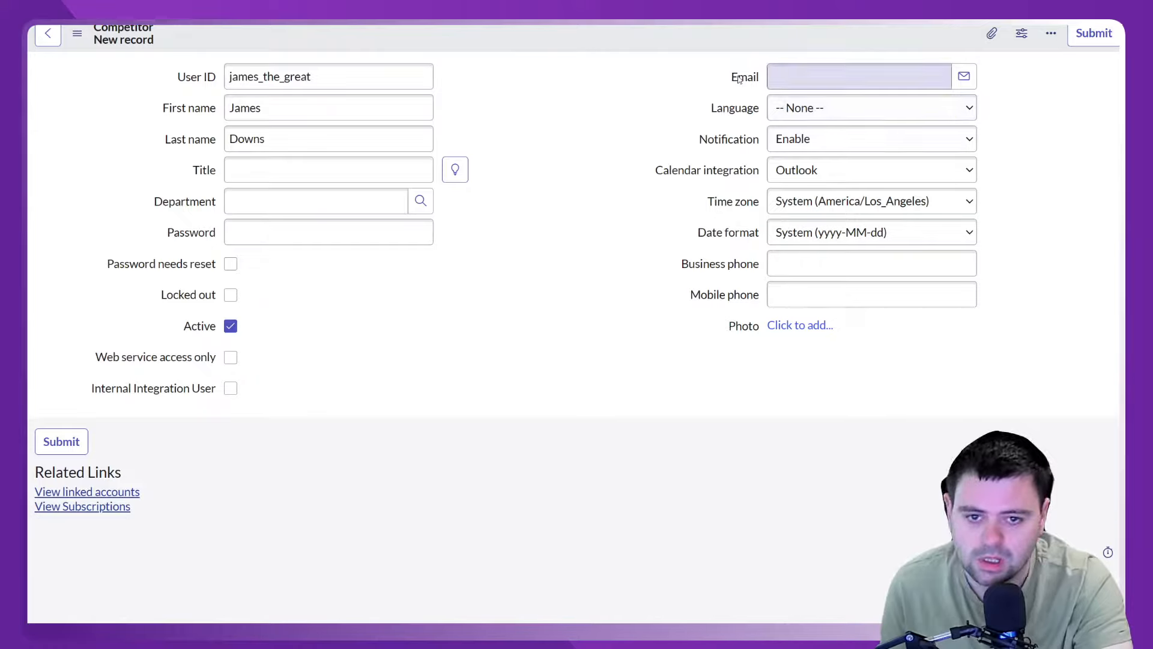
Fill in the competitor's email address and set the language to English.
{"action": "left_click", "coordinate": [800, 76]}
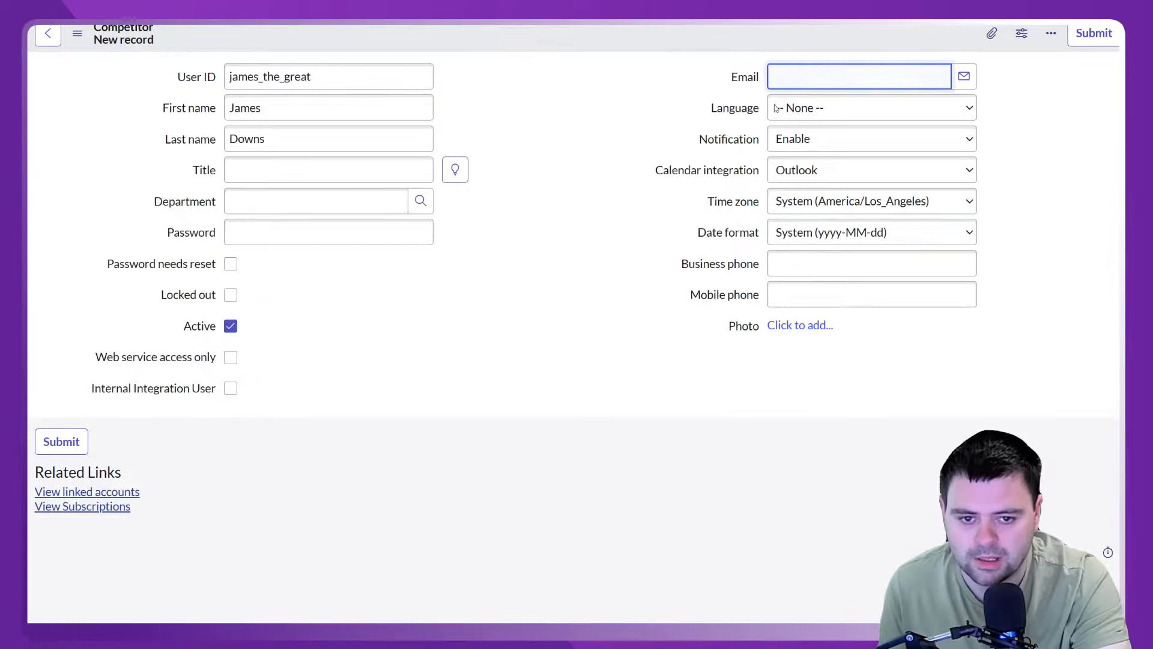
{"action": "left_click", "coordinate": [791, 140]}
{"action": "left_click", "coordinate": [556, 109]}
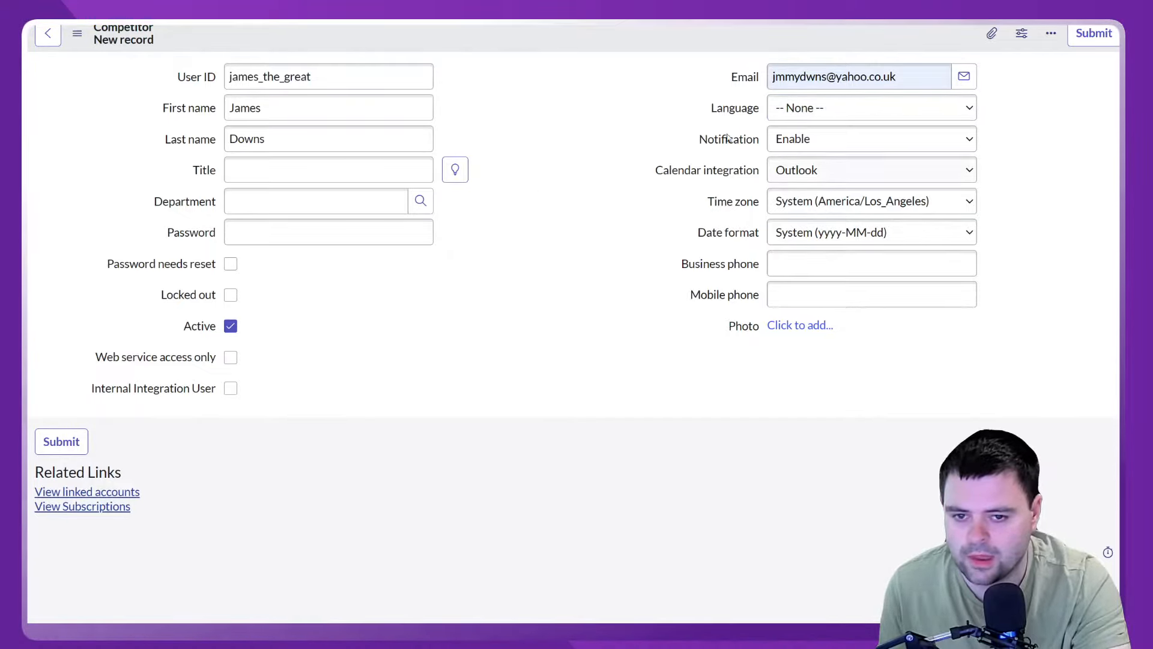
{"action": "left_click", "coordinate": [794, 110]}
{"action": "left_click", "coordinate": [803, 146]}
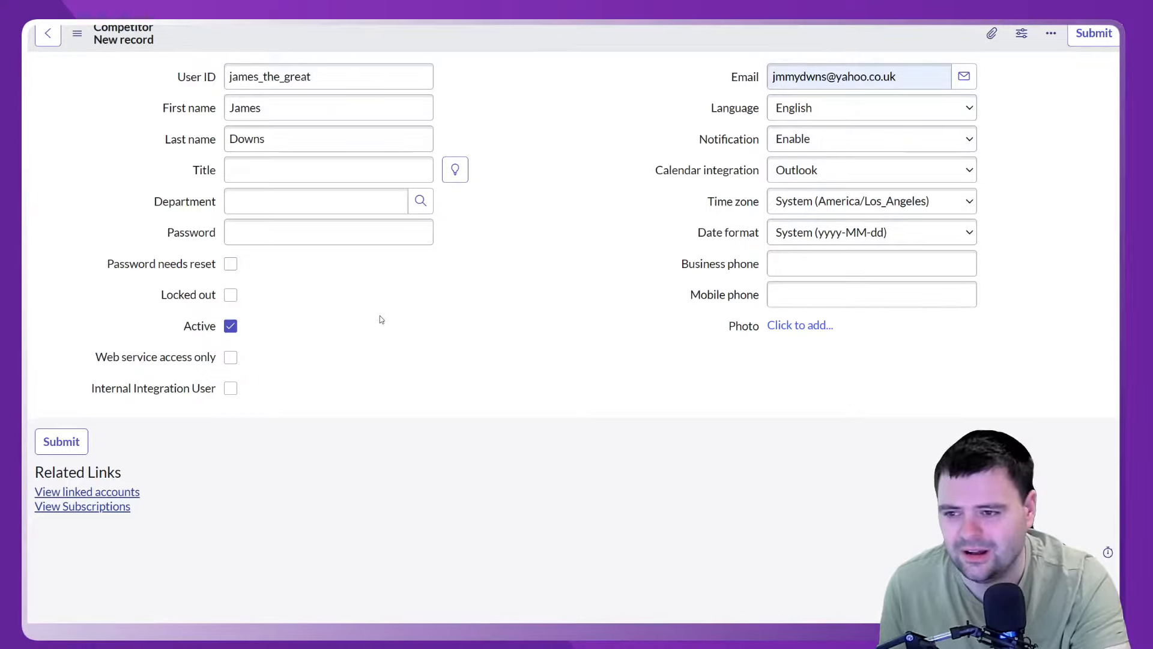
Enter the competitor's account password, save the record while staying on the form, and dismiss the notice.
{"action": "left_click", "coordinate": [266, 231]}
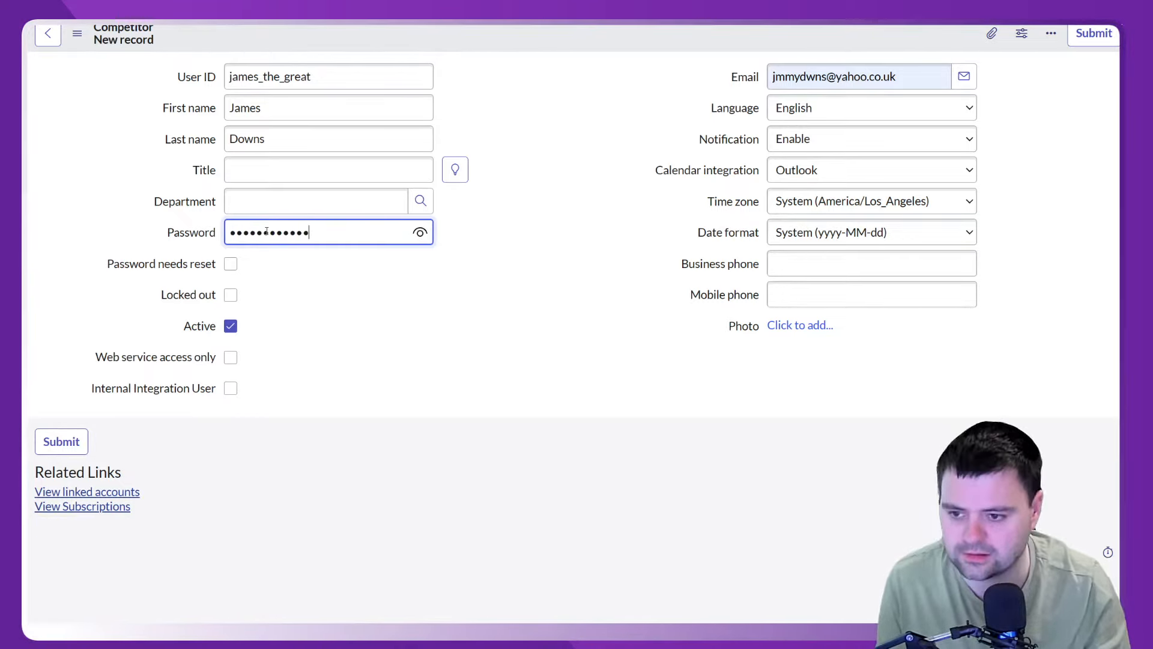
{"action": "left_click", "coordinate": [437, 326]}
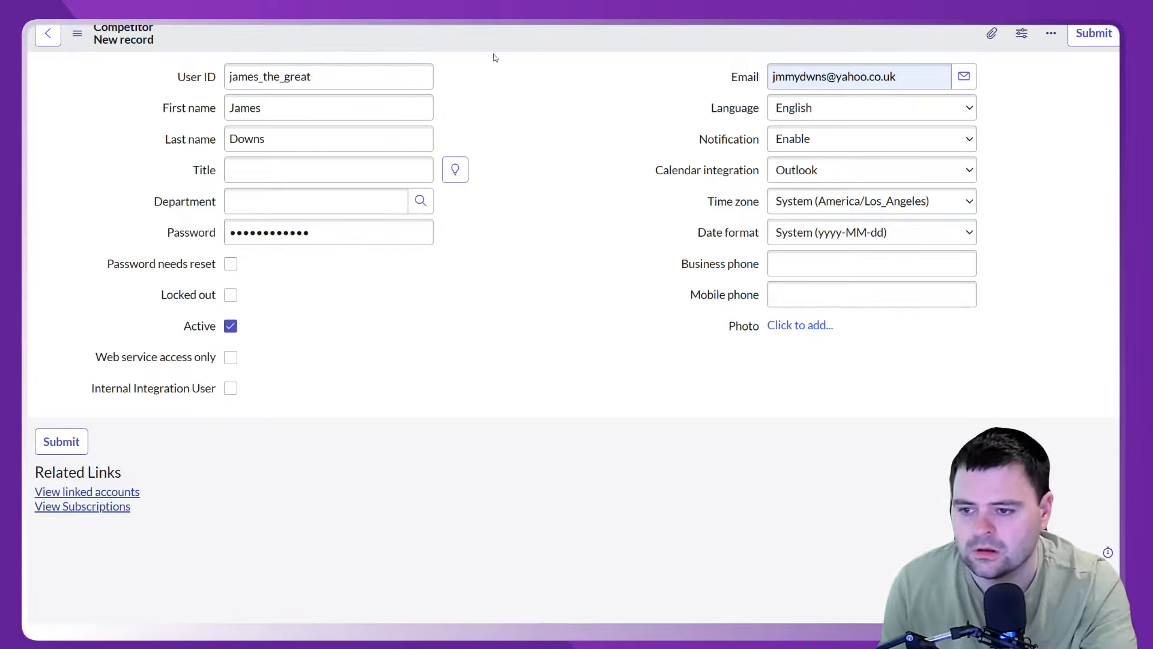
{"action": "right_click", "coordinate": [529, 34]}
{"action": "left_click", "coordinate": [551, 41]}
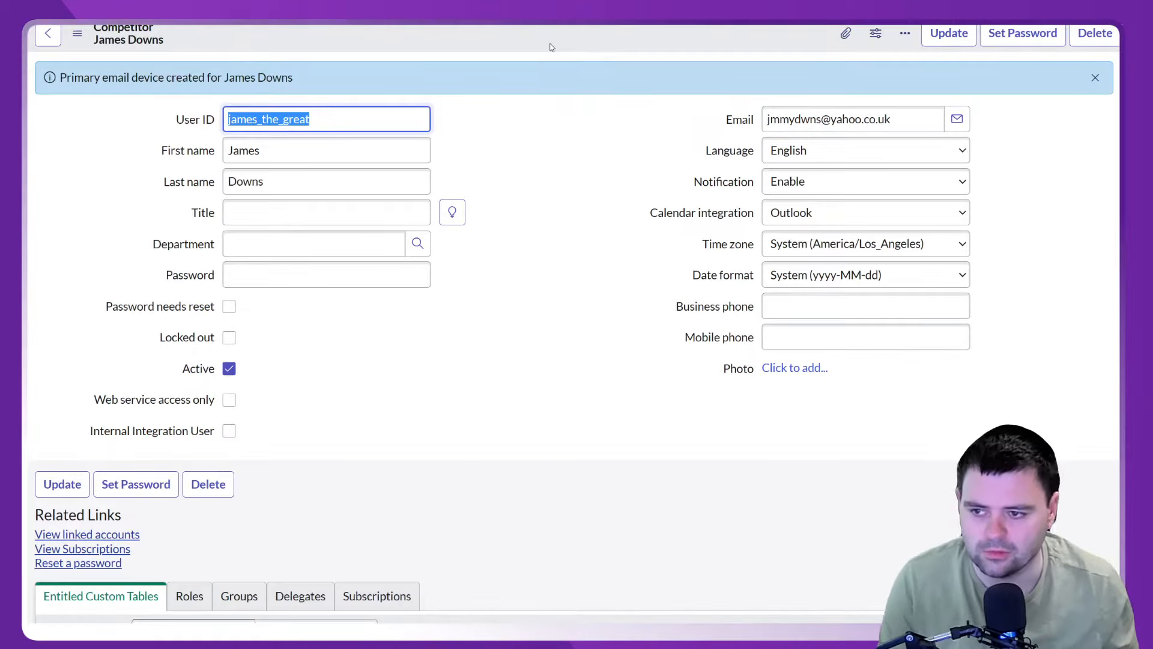
{"action": "left_click", "coordinate": [1096, 82]}
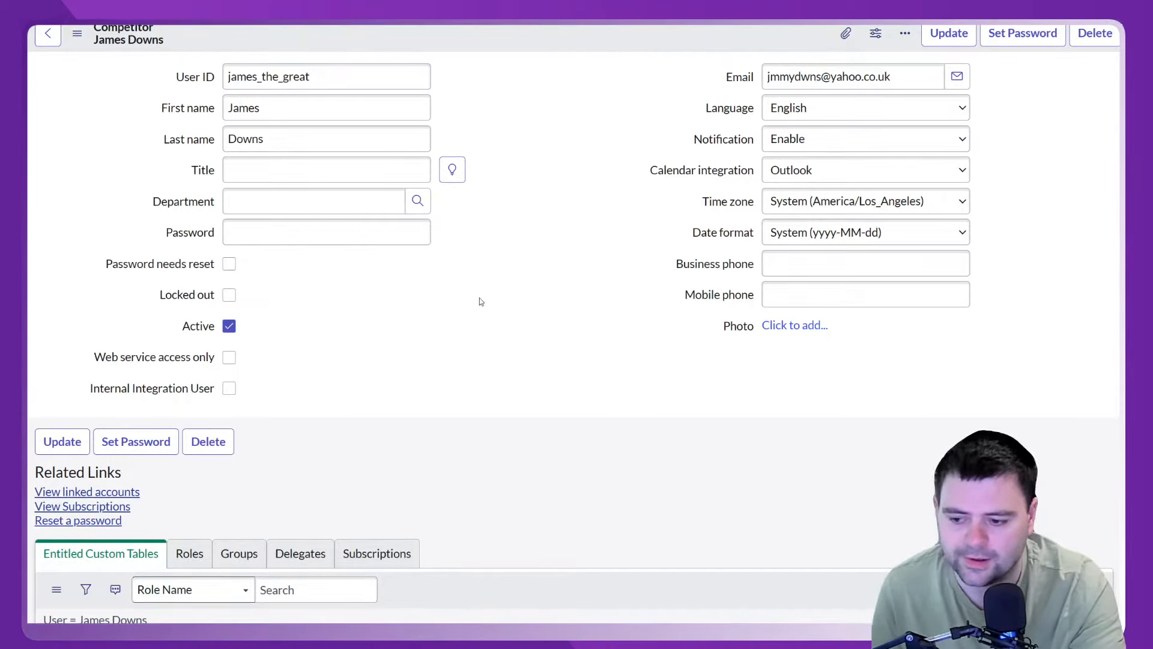
Open the competitor record's list of roles for editing.
{"action": "left_click", "coordinate": [189, 554]}
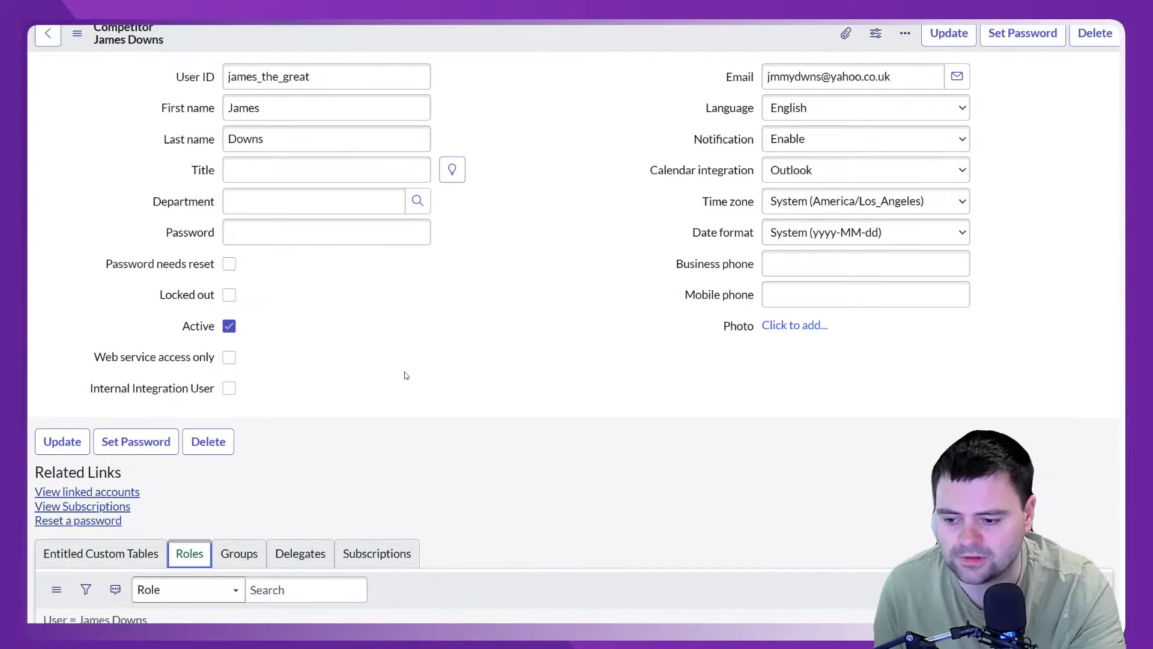
{"action": "scroll", "coordinate": [405, 371], "scroll_direction": "down", "scroll_amount": 3}
{"action": "left_click", "coordinate": [1080, 414]}
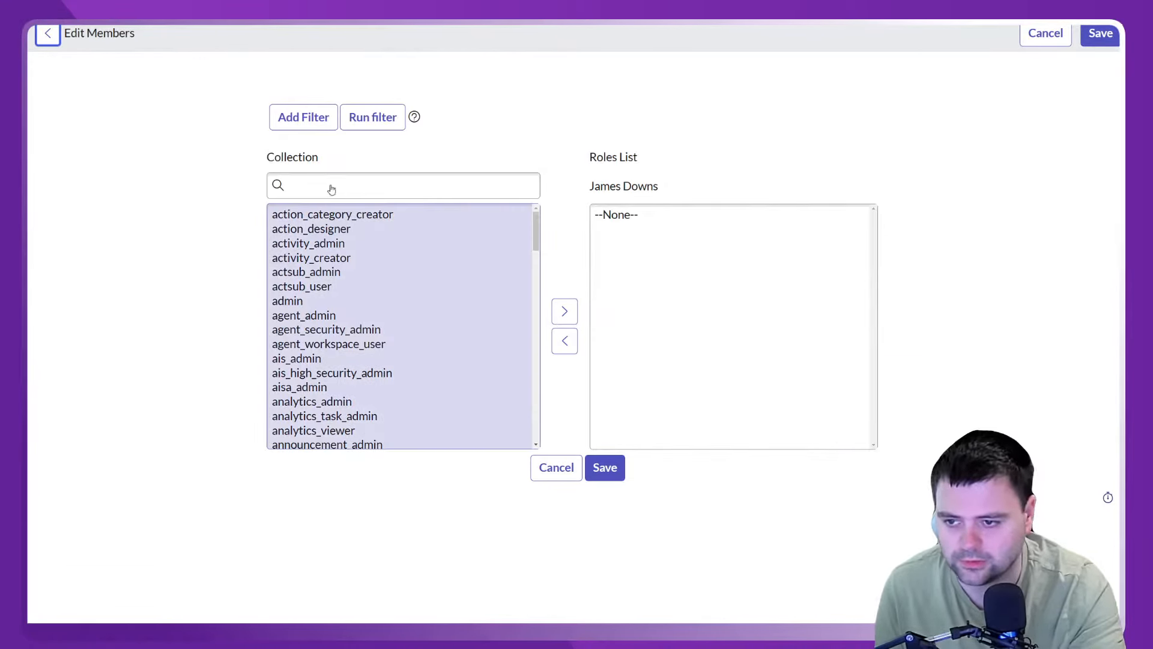
{"action": "left_click", "coordinate": [356, 226]}
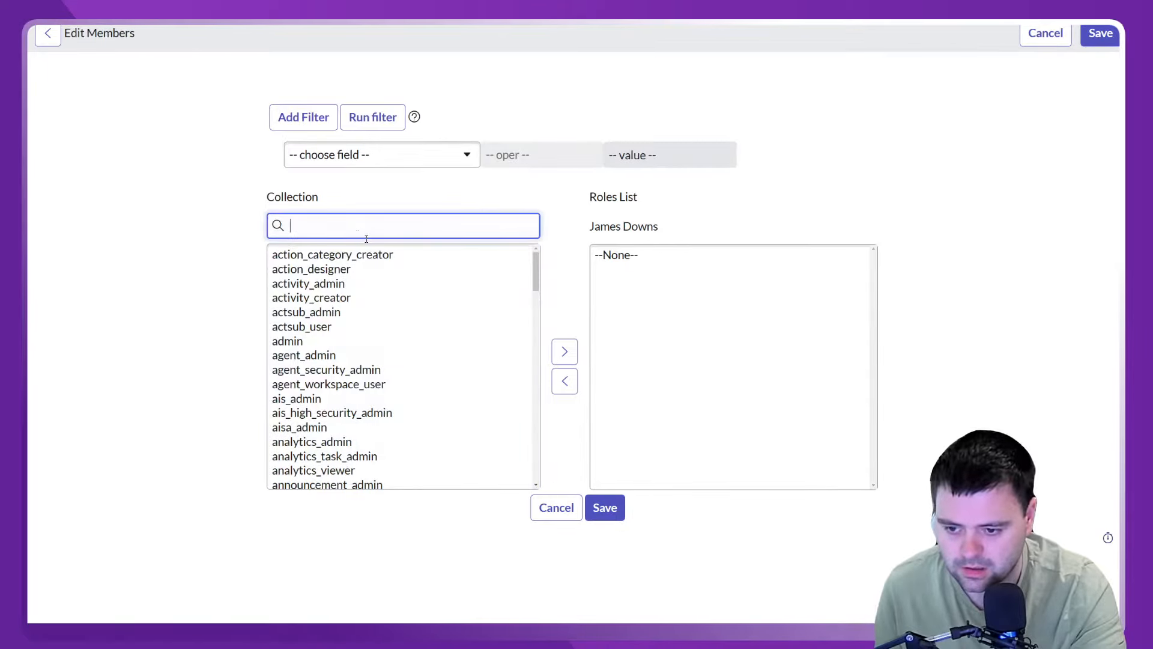
{"action": "type", "text": "user"}
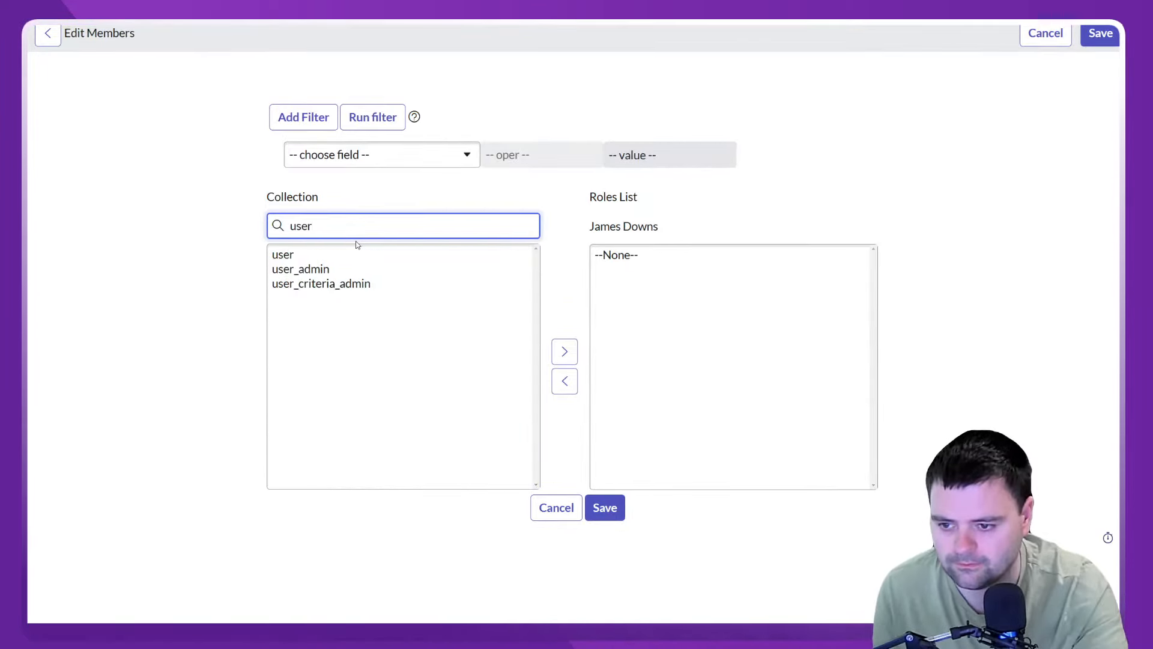
{"action": "left_click", "coordinate": [293, 254]}
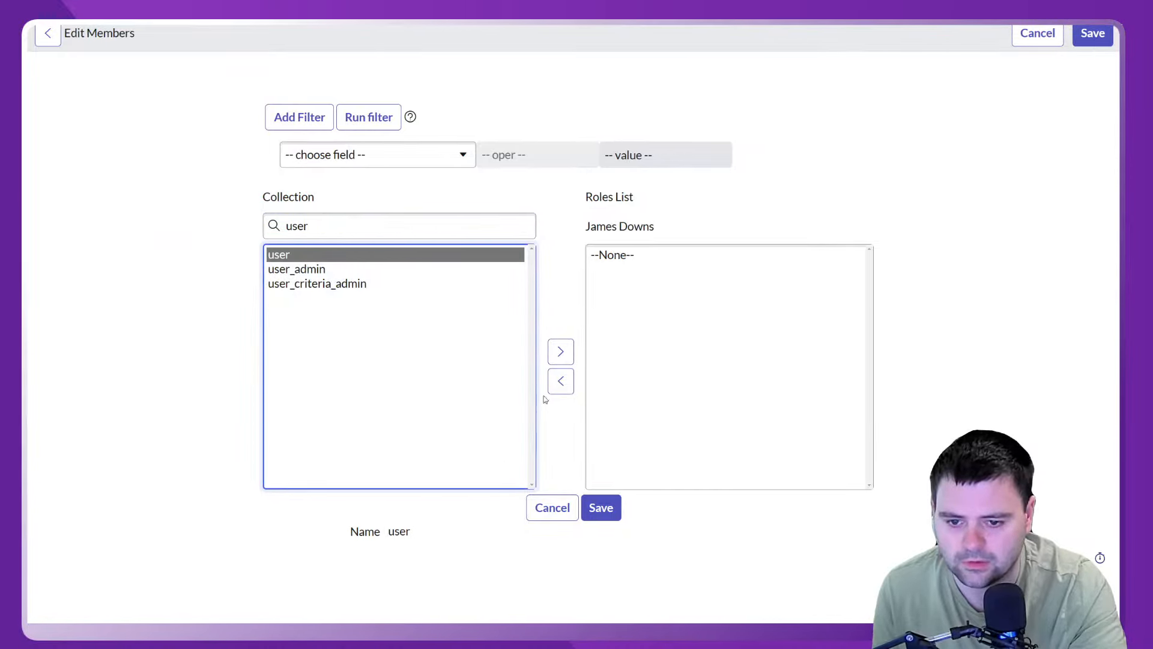
{"action": "left_click", "coordinate": [561, 352]}
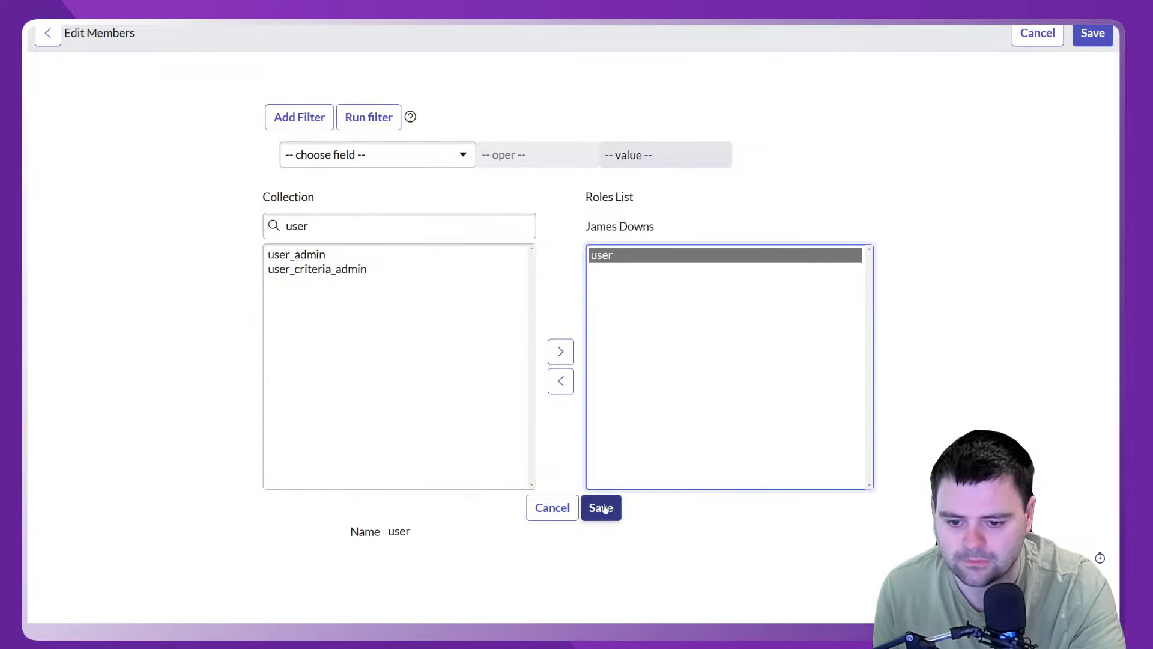
{"action": "left_click", "coordinate": [561, 381]}
Filter the available roles by "x", assign x_514426_nowfitn_0.user to the competitor, save, and review the assigned role.
{"action": "left_click_drag", "start_coordinate": [316, 225], "coordinate": [254, 232]}
{"action": "type", "text": "x"}
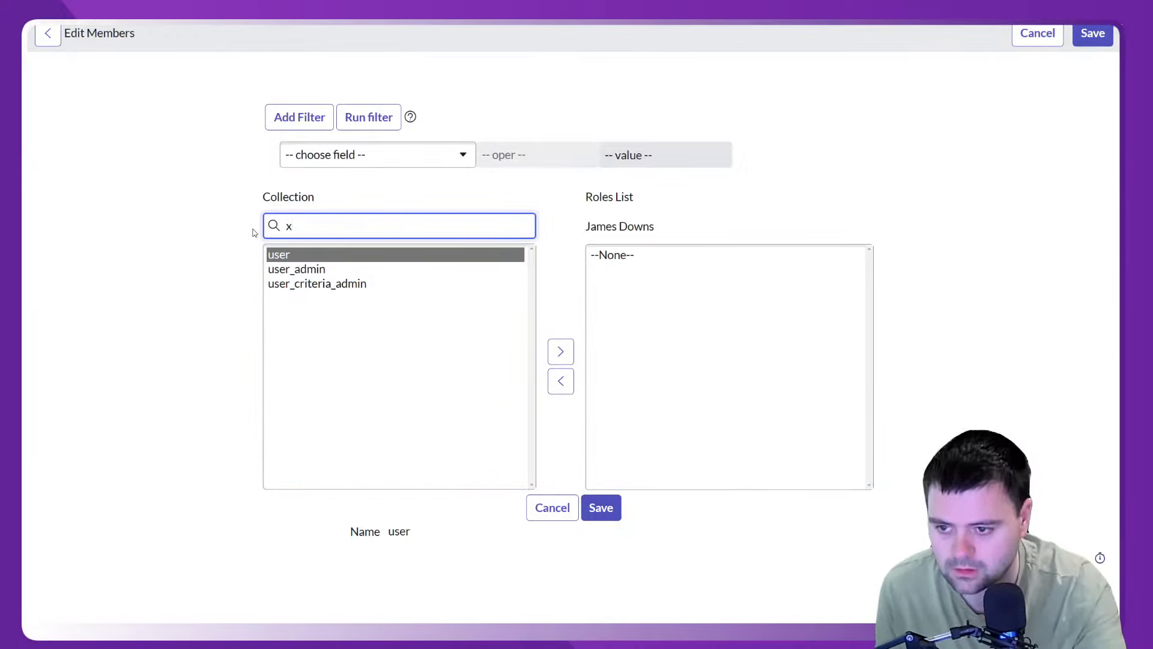
{"action": "left_click", "coordinate": [342, 270]}
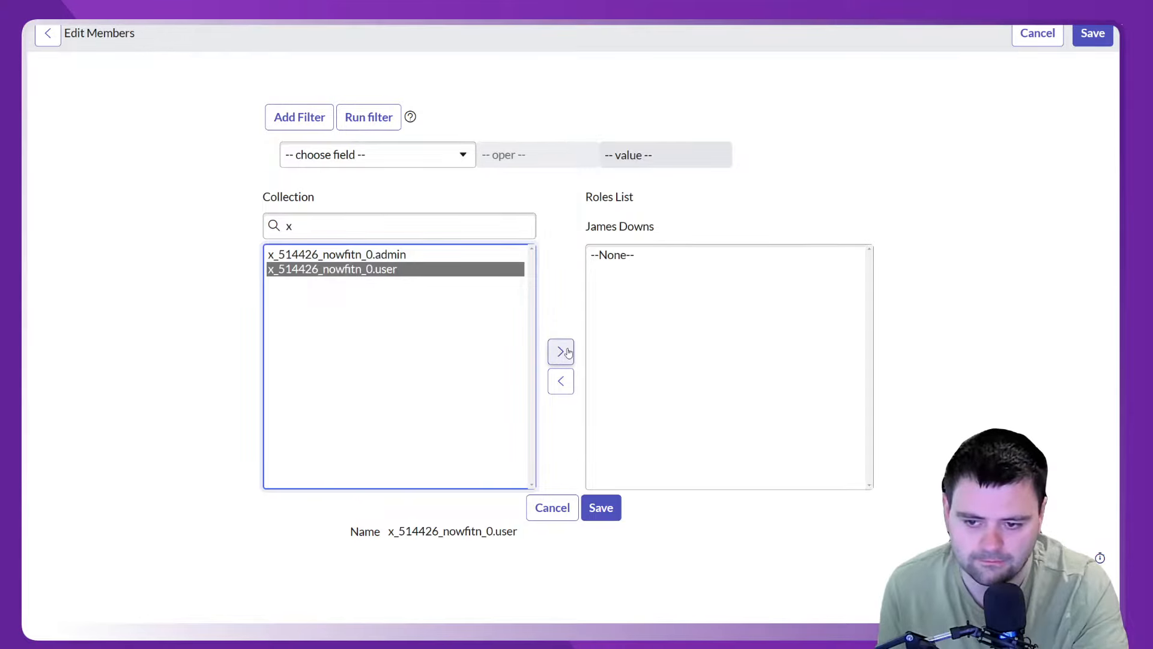
{"action": "left_click", "coordinate": [560, 352]}
{"action": "left_click", "coordinate": [603, 507]}
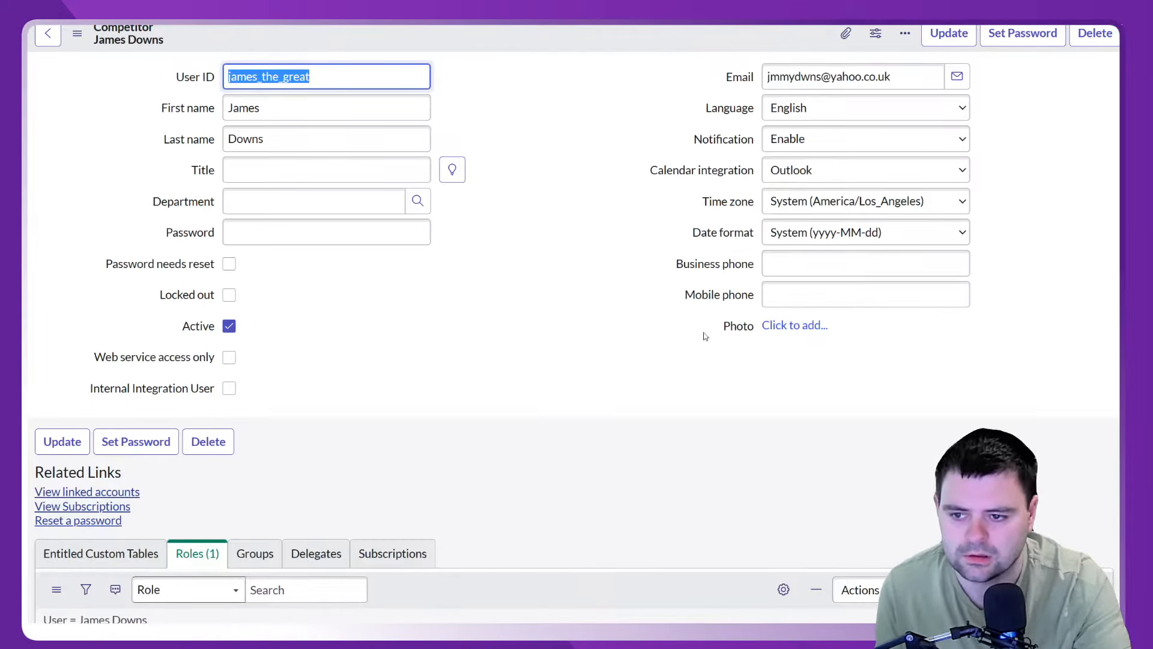
{"action": "scroll", "coordinate": [559, 257], "scroll_direction": "down", "scroll_amount": 2}
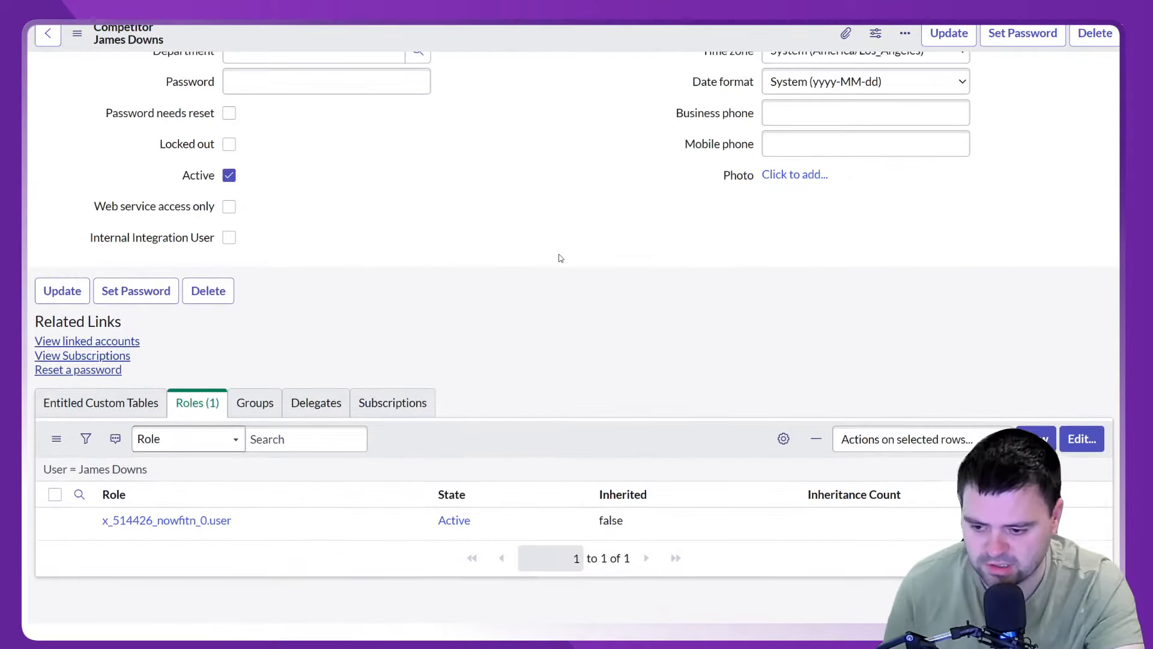
{"action": "scroll", "coordinate": [510, 226], "scroll_direction": "up", "scroll_amount": 2}
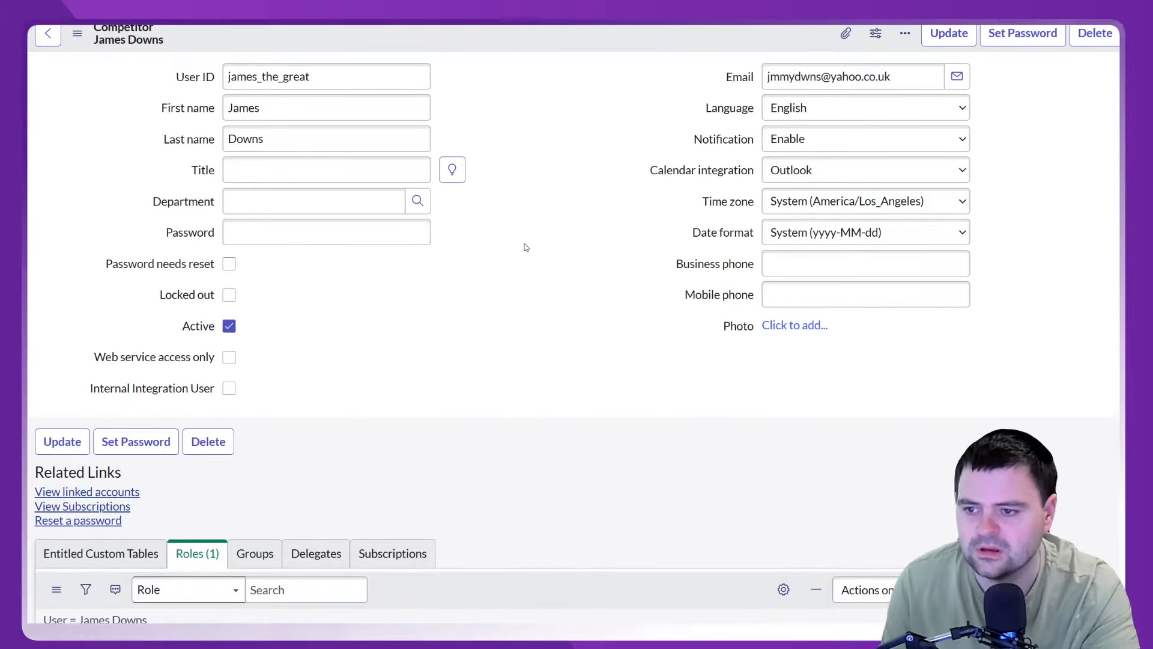
Switch to App Engine Studio and look at the Competitor table's forms.
{"action": "right_click", "coordinate": [504, 37]}
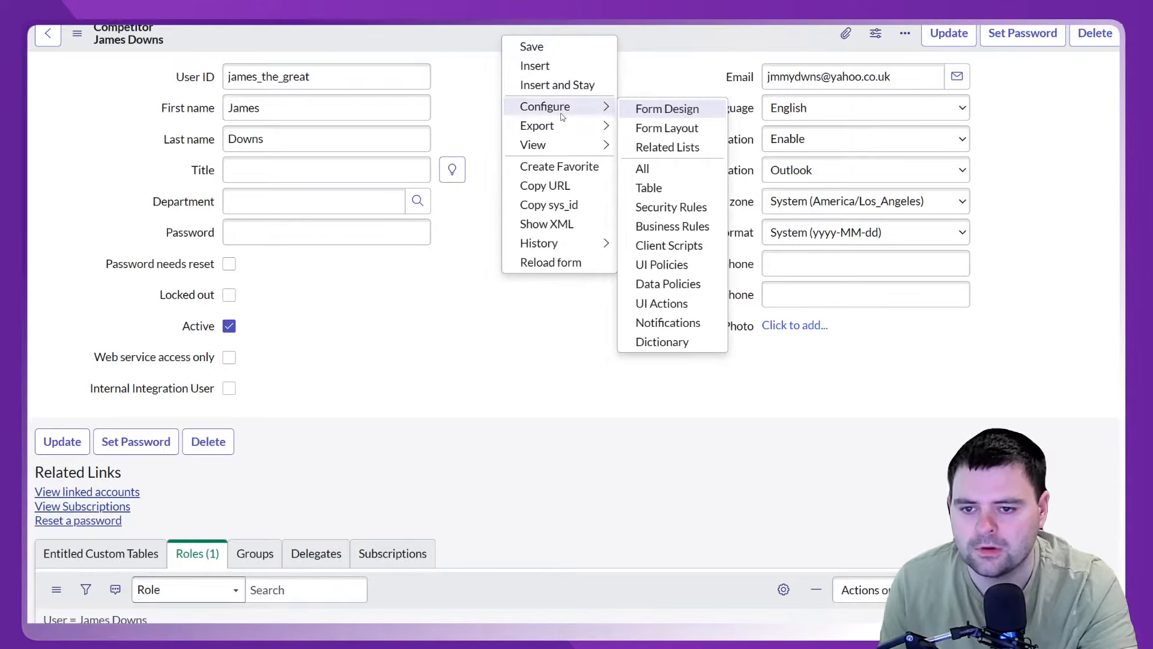
{"action": "left_click", "coordinate": [452, 37]}
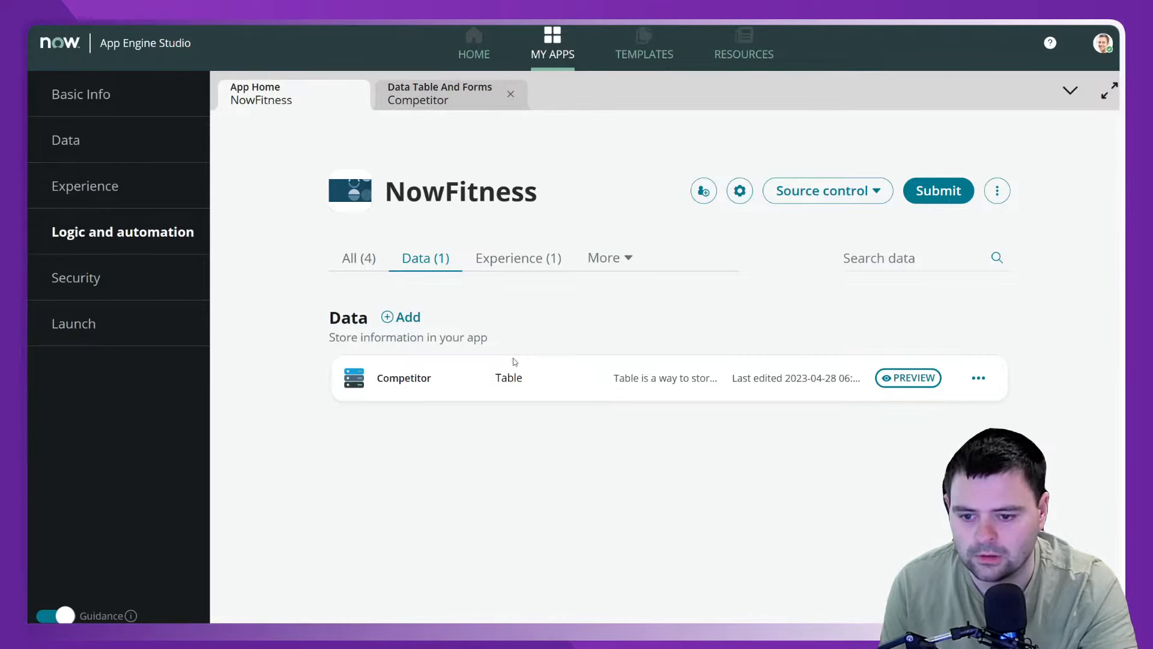
{"action": "left_click", "coordinate": [561, 392]}
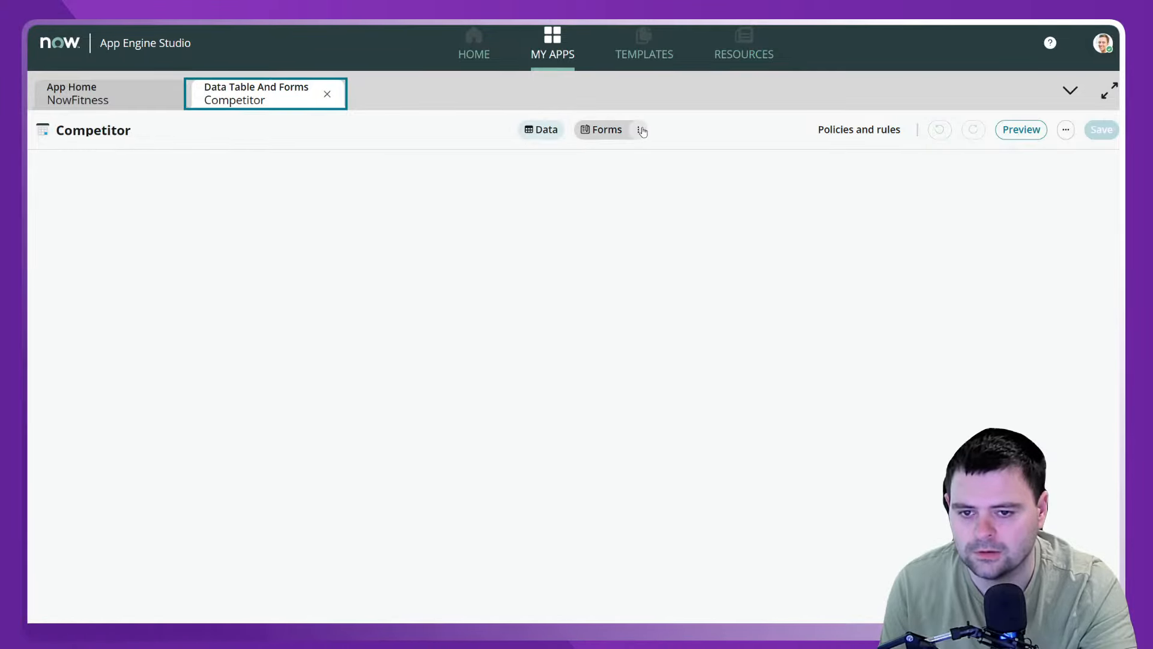
{"action": "left_click", "coordinate": [602, 132]}
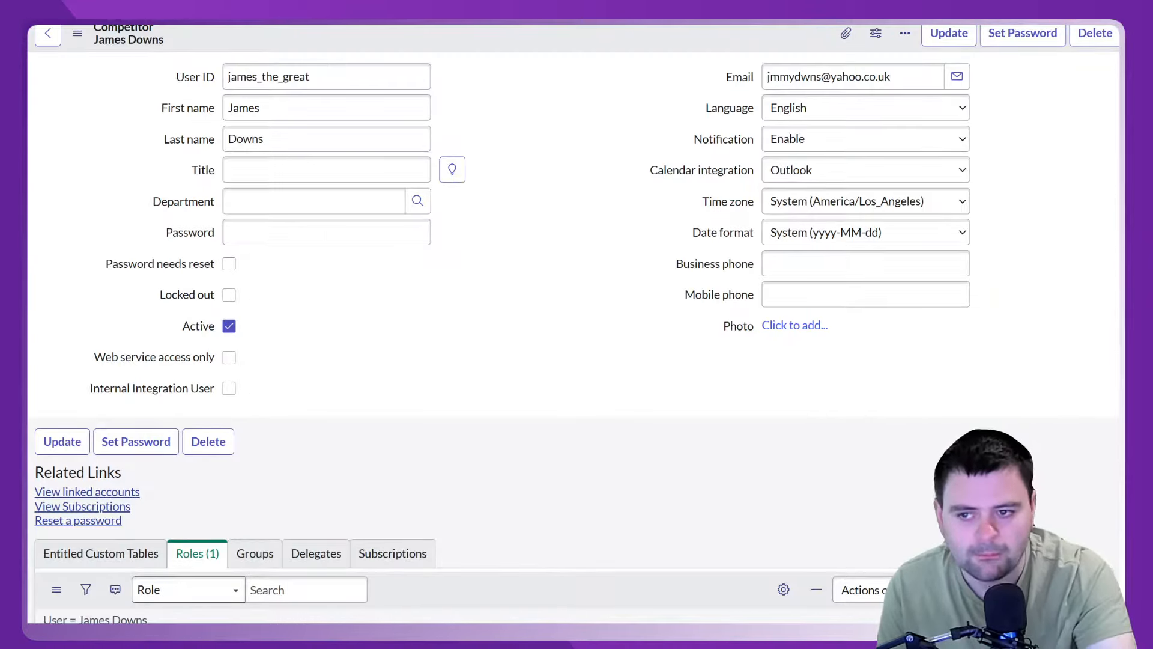
Open the Competitor form's layout from the record and remove Title, Department and Internal Integration User from the default view.
{"action": "right_click", "coordinate": [469, 41]}
{"action": "mouse_move", "coordinate": [535, 112]}
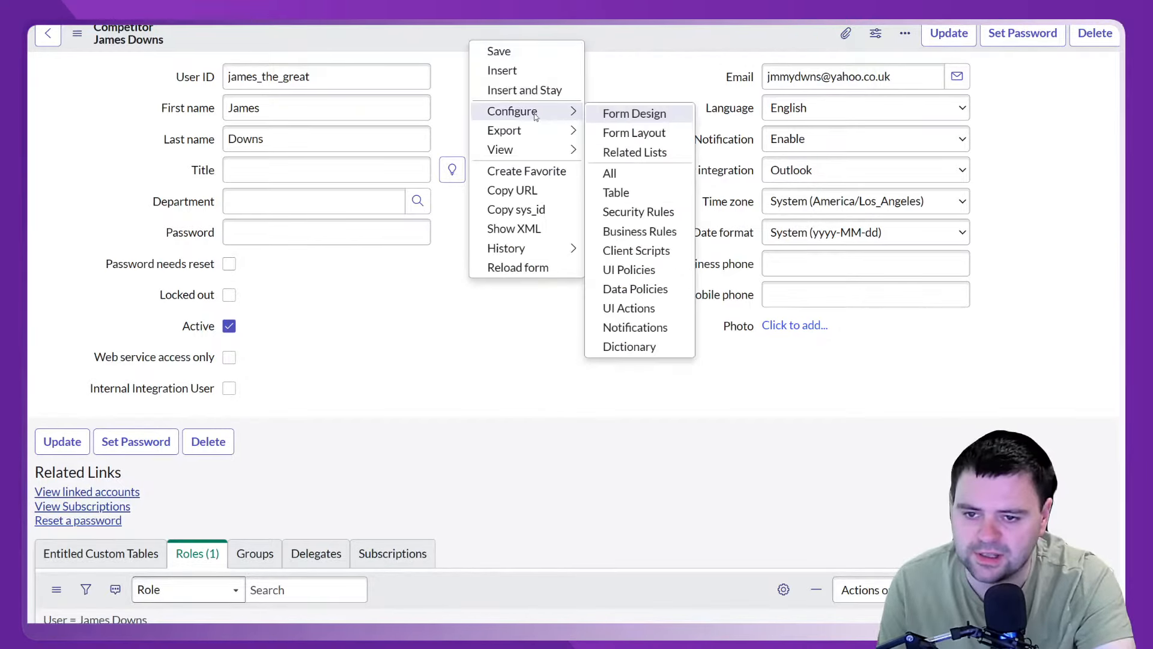
{"action": "left_click", "coordinate": [642, 132]}
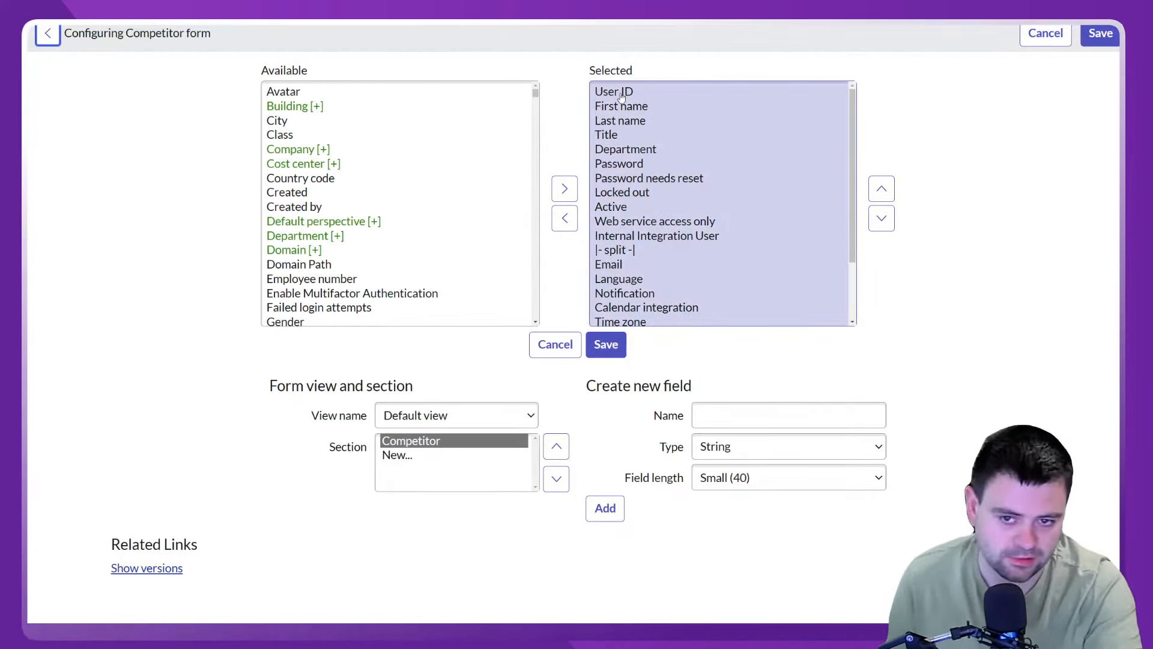
{"action": "left_click", "coordinate": [607, 136]}
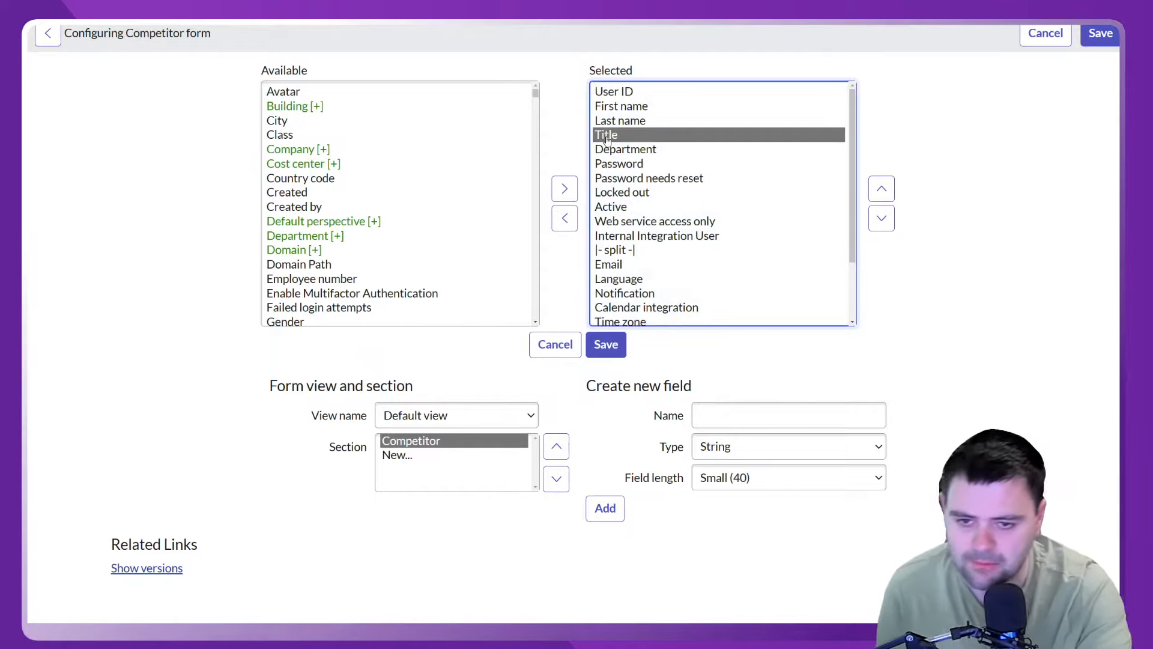
{"action": "left_click", "coordinate": [565, 219]}
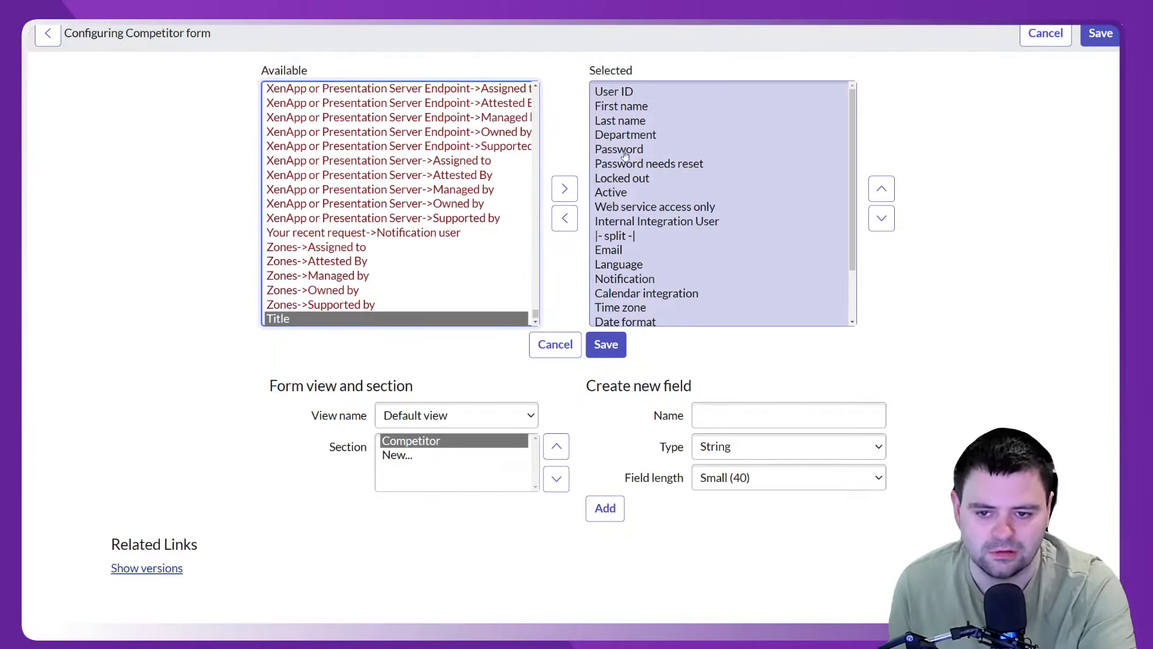
{"action": "left_click", "coordinate": [572, 216]}
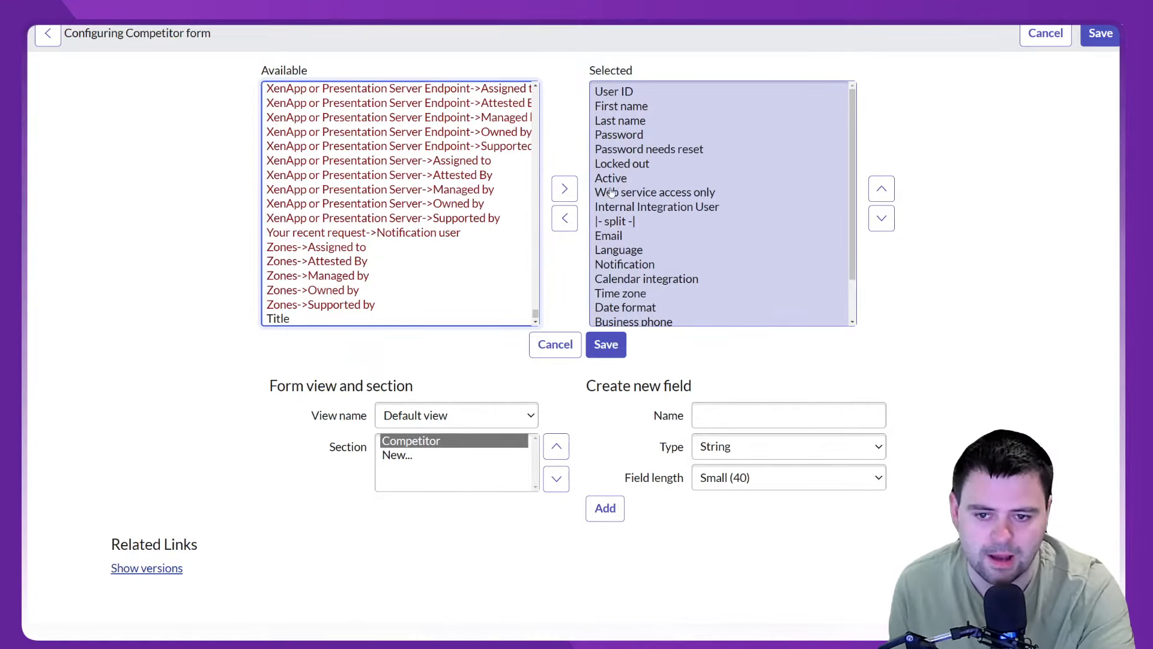
{"action": "left_click", "coordinate": [635, 196]}
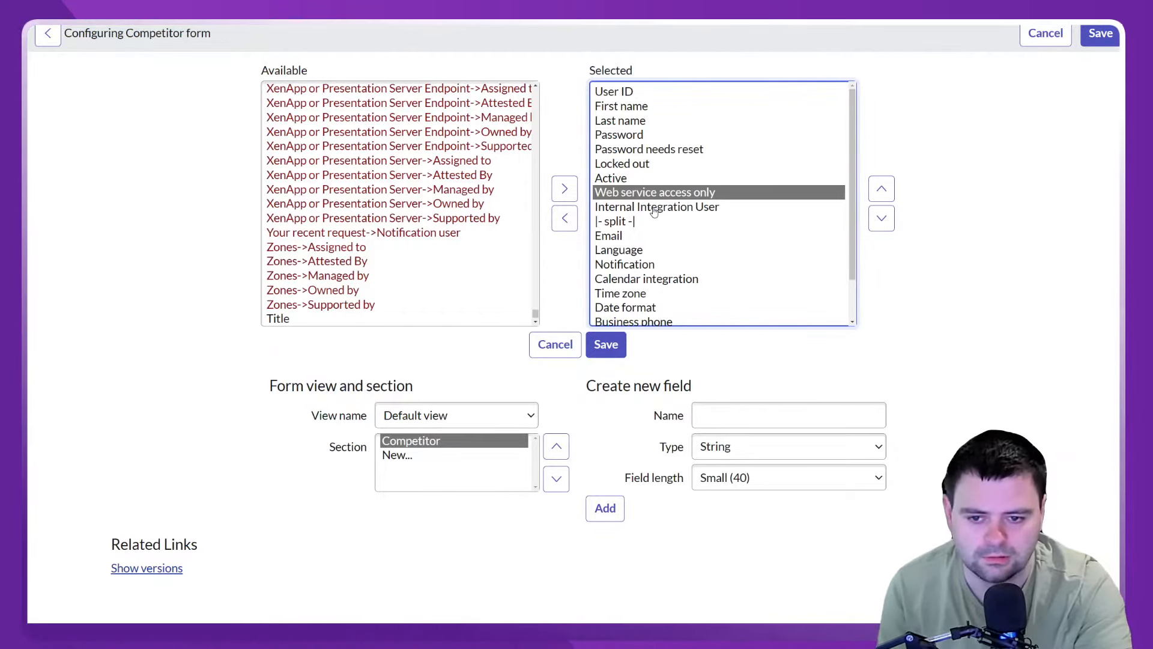
{"action": "left_click", "coordinate": [685, 207]}
{"action": "left_click", "coordinate": [564, 218]}
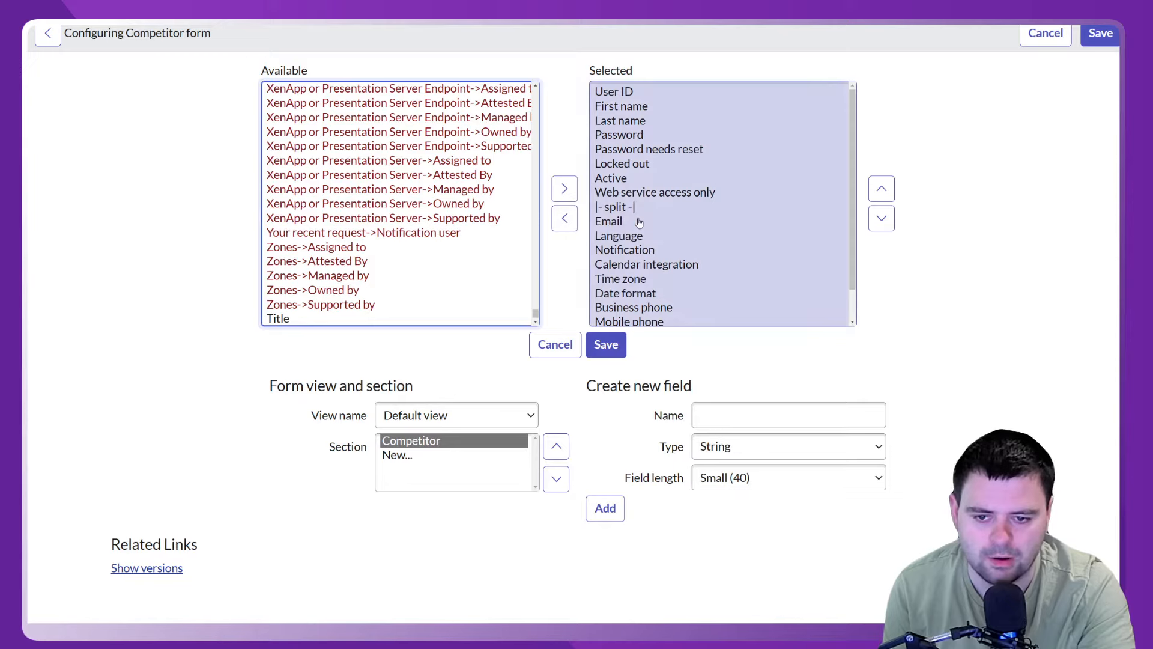
Remove Notification, Calendar integration, Time zone, Date format, Business phone and Mobile phone from the Competitor form's default view.
{"action": "left_click", "coordinate": [642, 222]}
{"action": "scroll", "coordinate": [669, 187], "scroll_direction": "down", "scroll_amount": 2}
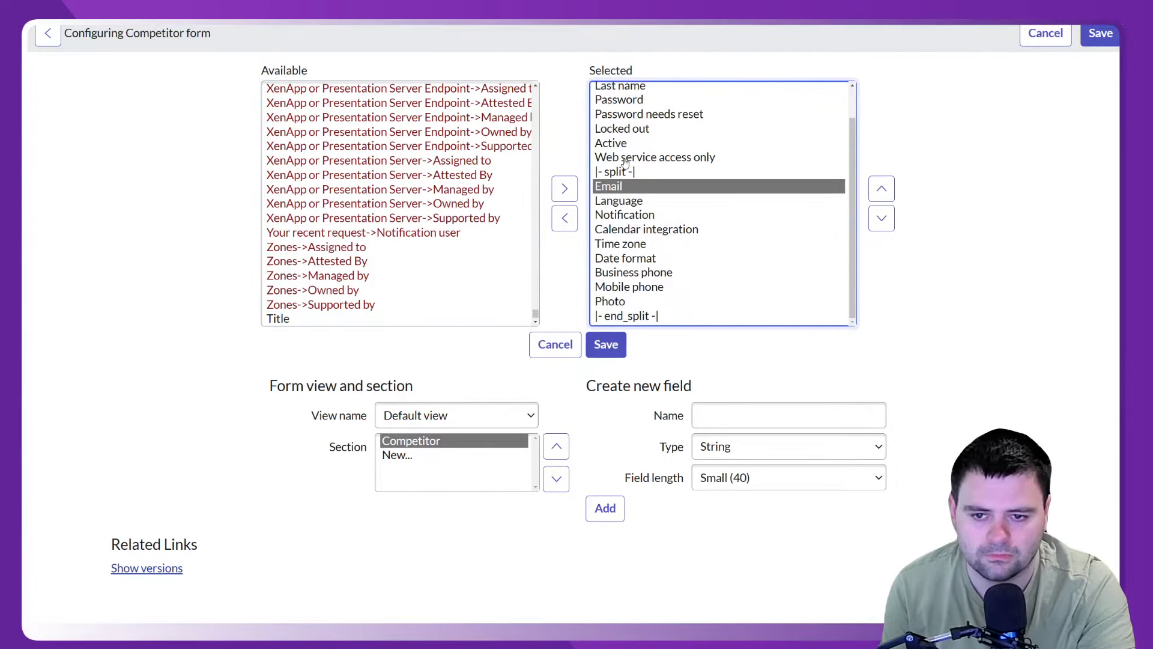
{"action": "left_click", "coordinate": [623, 216]}
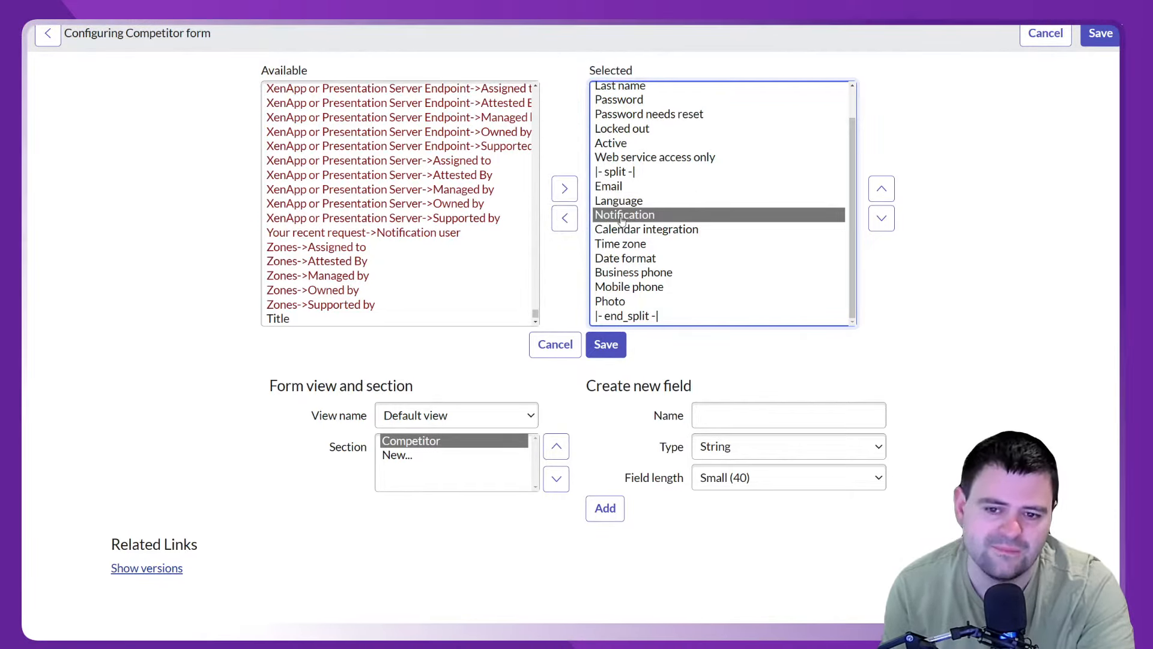
{"action": "left_click", "coordinate": [571, 219]}
{"action": "left_click", "coordinate": [620, 228]}
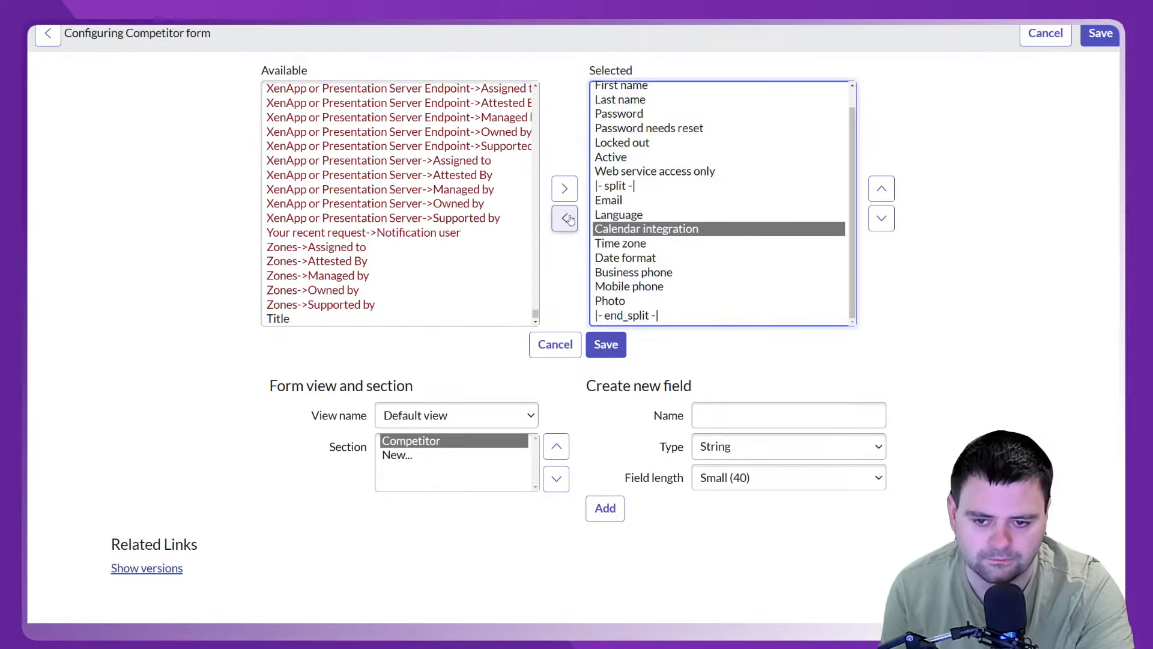
{"action": "left_click", "coordinate": [566, 219]}
{"action": "left_click", "coordinate": [612, 242]}
{"action": "left_click", "coordinate": [570, 220]}
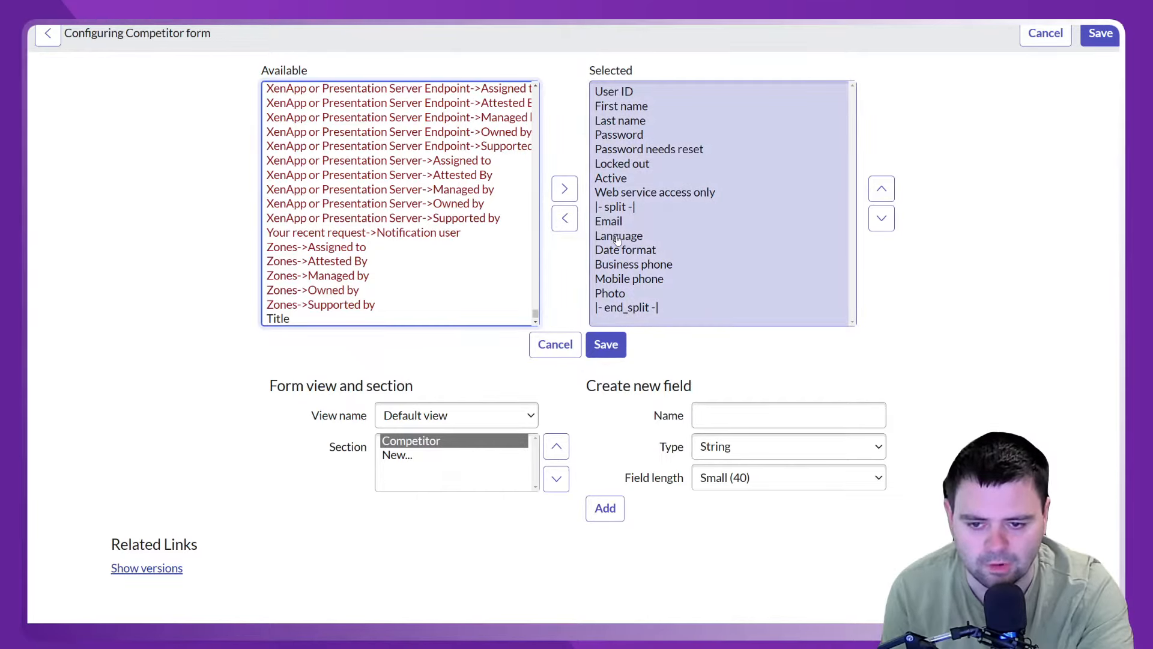
{"action": "left_click", "coordinate": [617, 250]}
{"action": "left_click", "coordinate": [570, 220]}
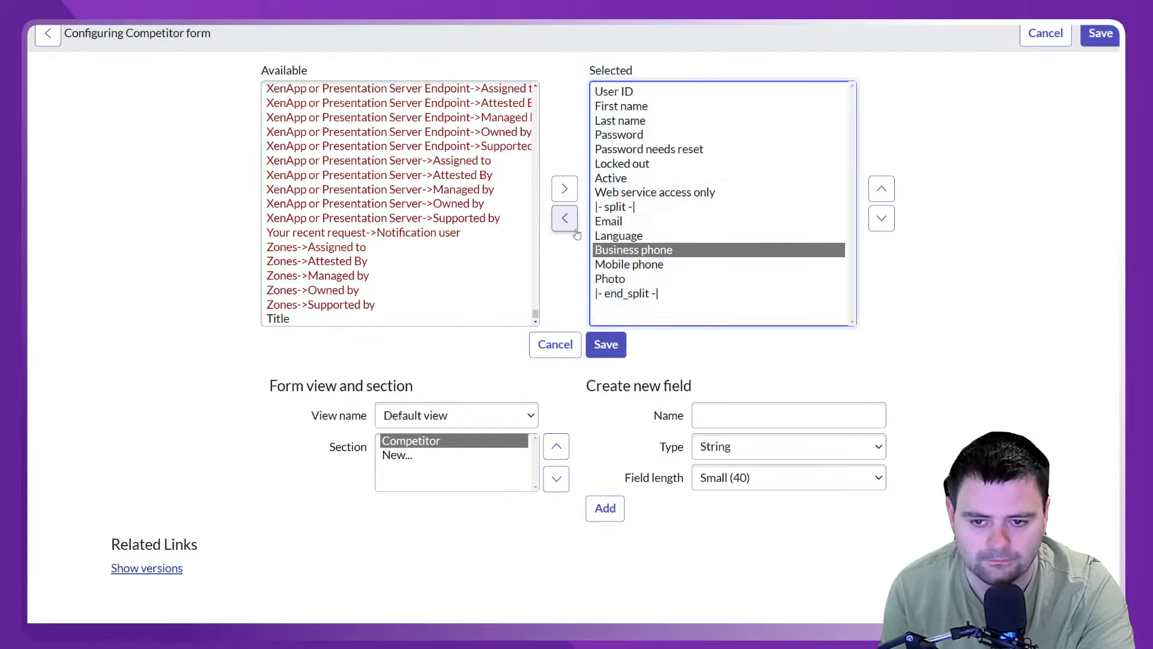
{"action": "left_click", "coordinate": [566, 221]}
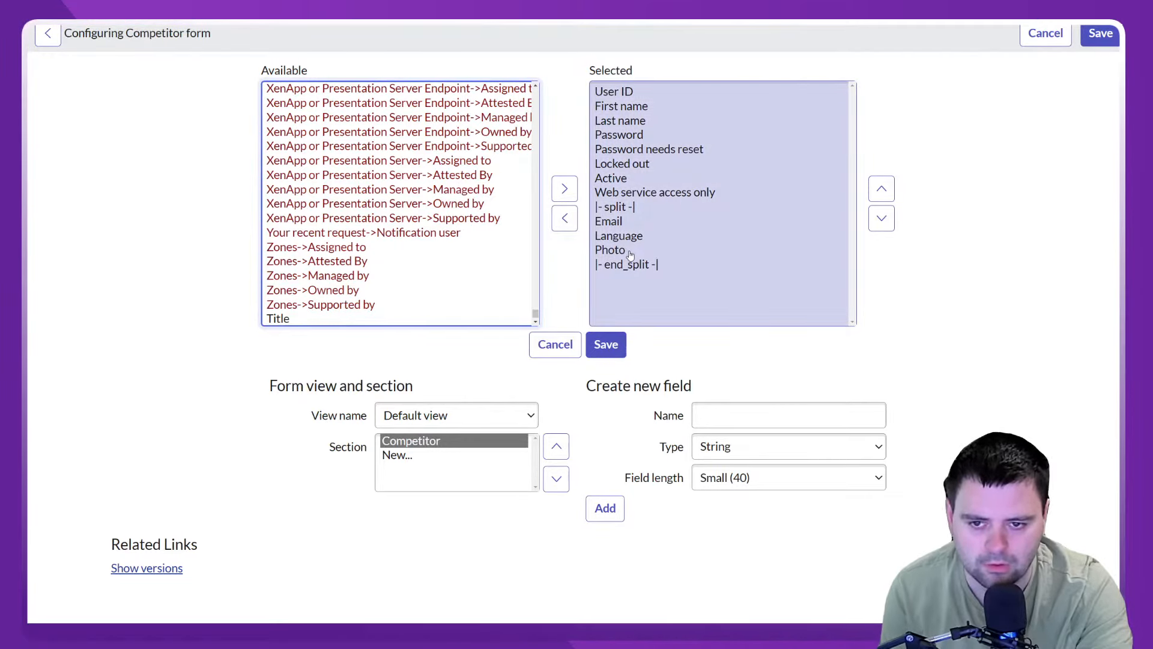
Move Photo above Email in the Competitor form's layout and save the layout.
{"action": "left_click", "coordinate": [628, 251]}
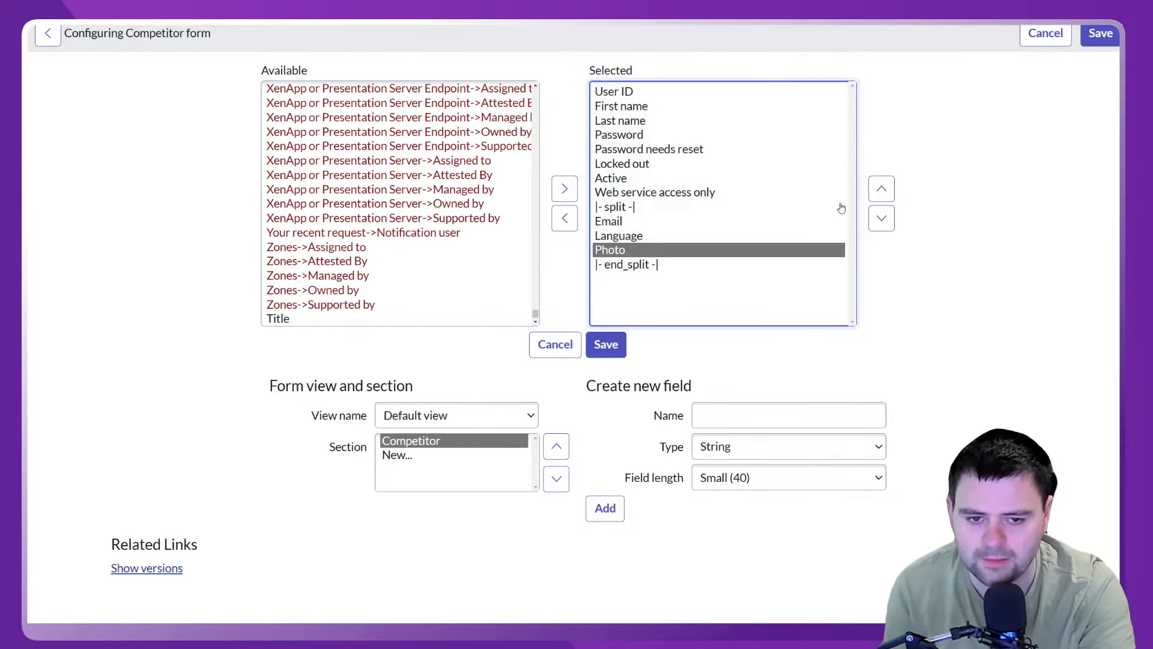
{"action": "left_click", "coordinate": [880, 191]}
{"action": "left_click", "coordinate": [880, 191]}
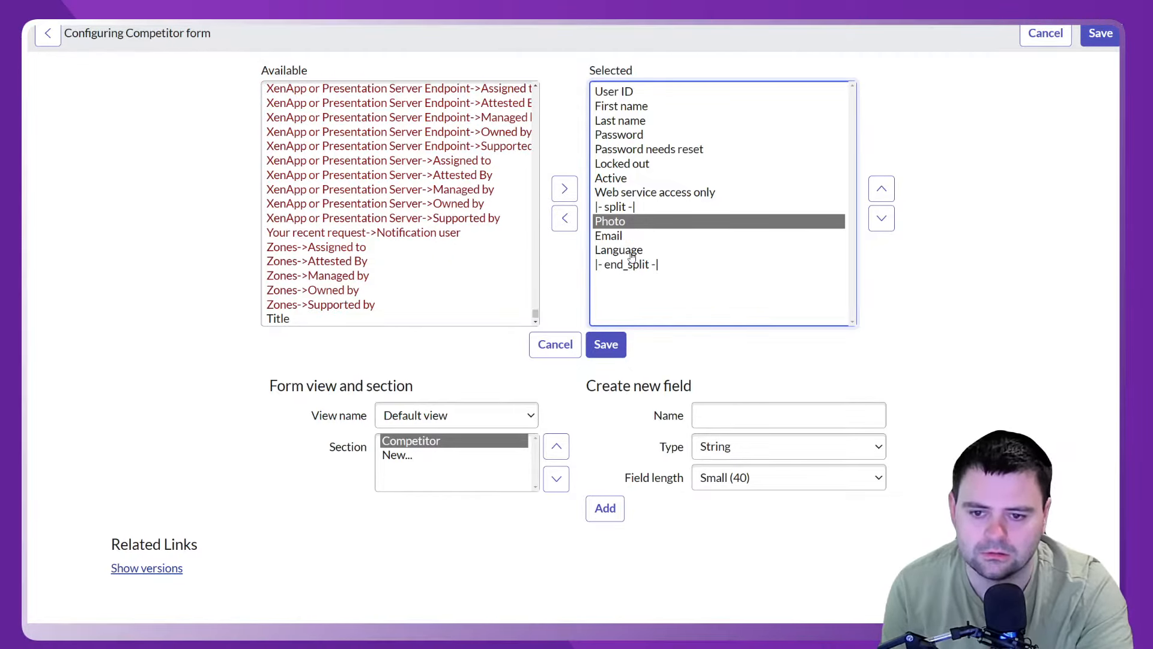
{"action": "left_click", "coordinate": [611, 351]}
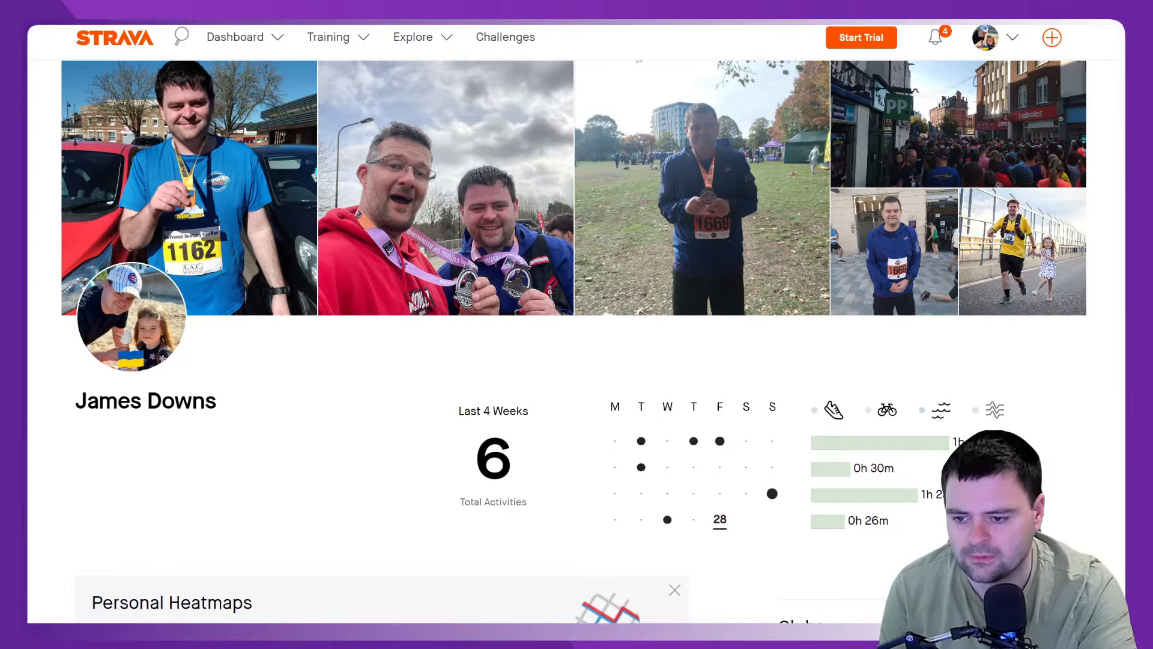
View the first race photo on the Strava profile and upload its me.jpg as the competitor's photo in ServiceNow.
{"action": "left_click", "coordinate": [198, 203]}
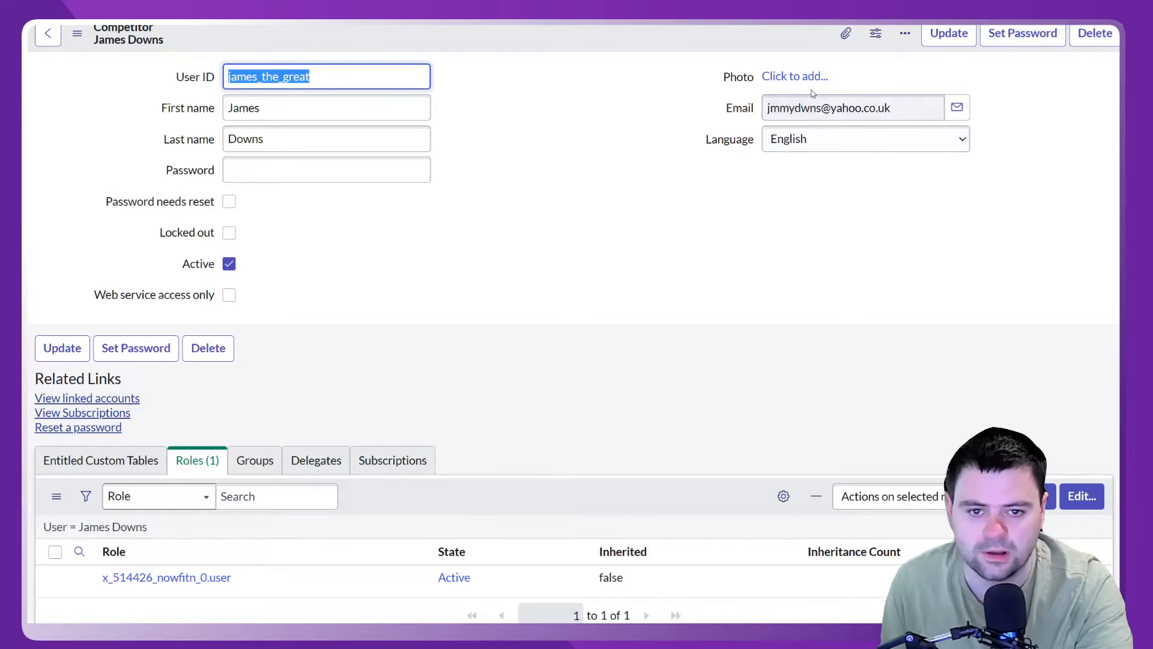
{"action": "left_click", "coordinate": [799, 78]}
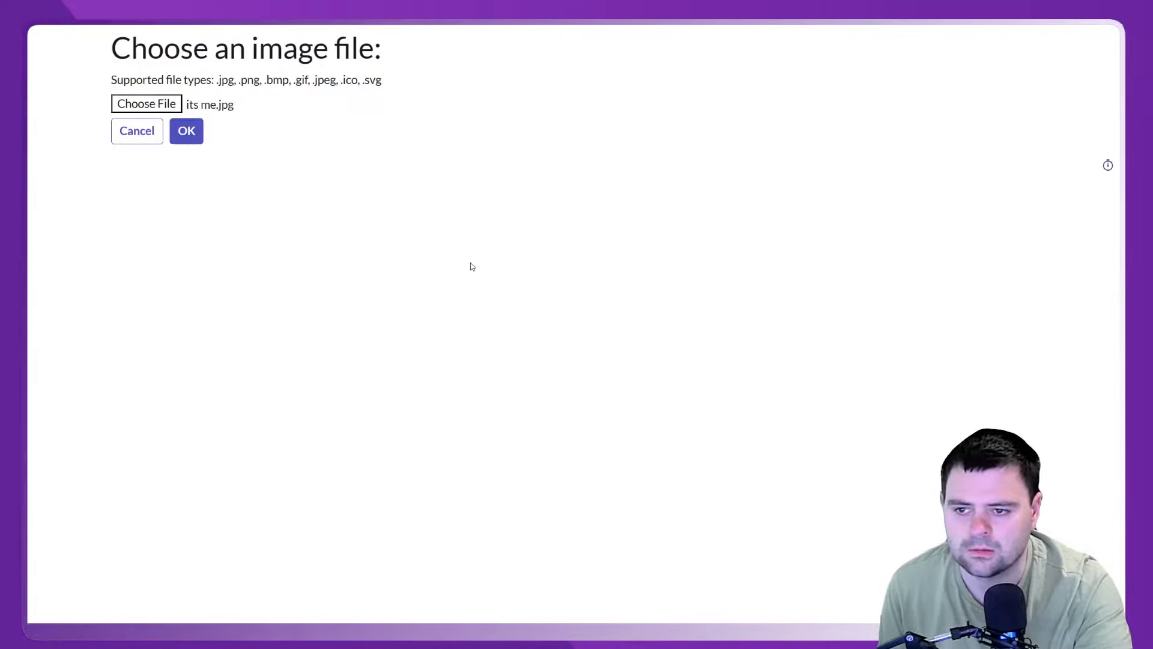
{"action": "left_click", "coordinate": [189, 131]}
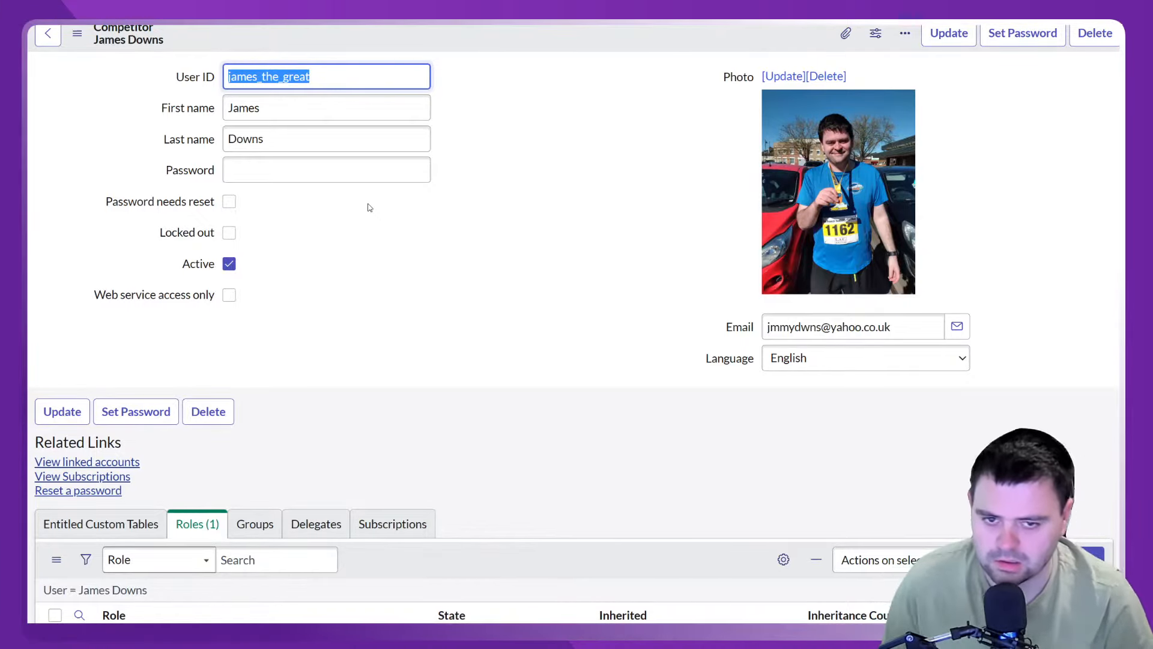
{"action": "left_click", "coordinate": [531, 221]}
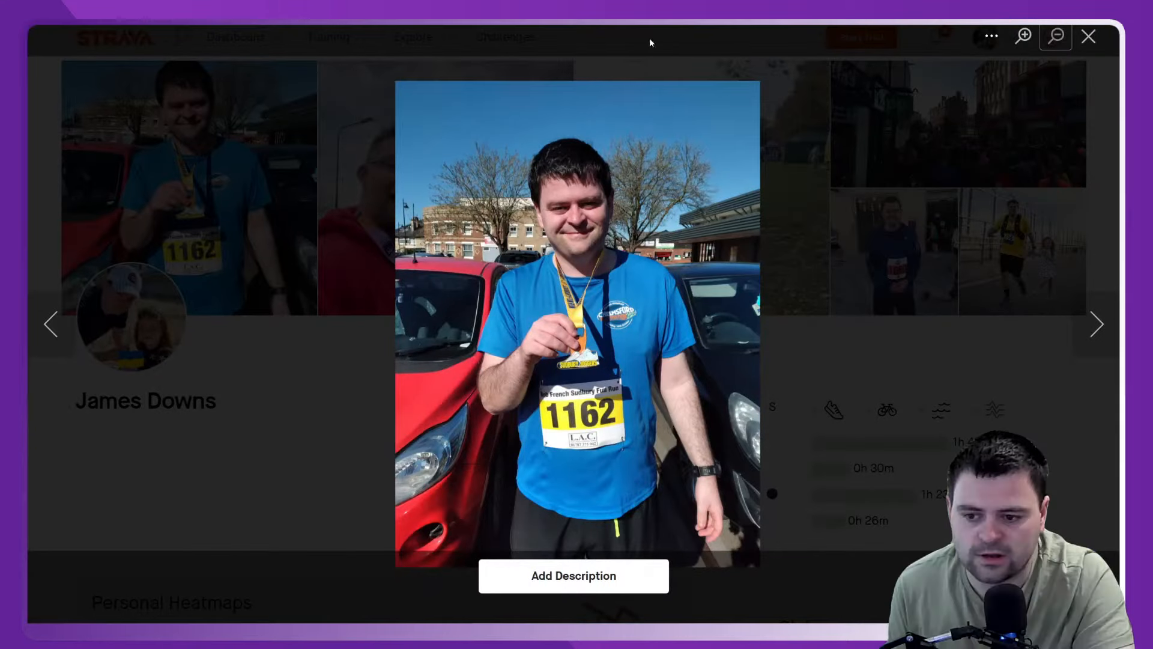
Switch to Strava, close the enlarged photo, and examine the profile's statistics, latest activity and personal details in the settings.
{"action": "left_click", "coordinate": [1094, 43]}
{"action": "scroll", "coordinate": [421, 227], "scroll_direction": "down", "scroll_amount": 7}
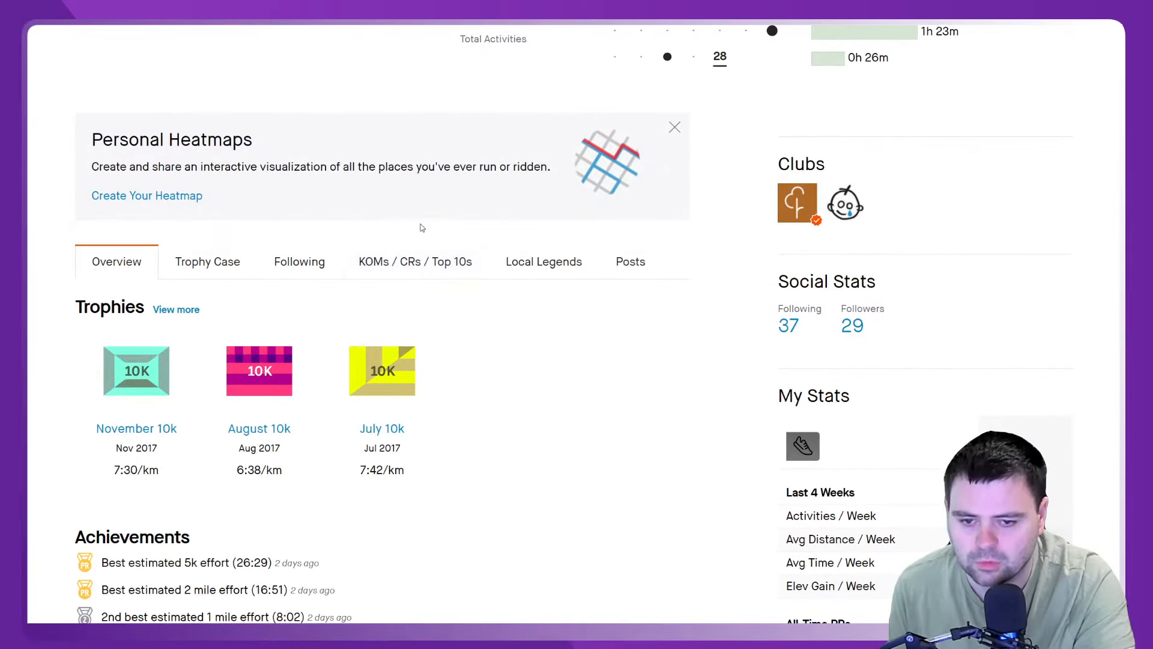
{"action": "scroll", "coordinate": [421, 227], "scroll_direction": "down", "scroll_amount": 12}
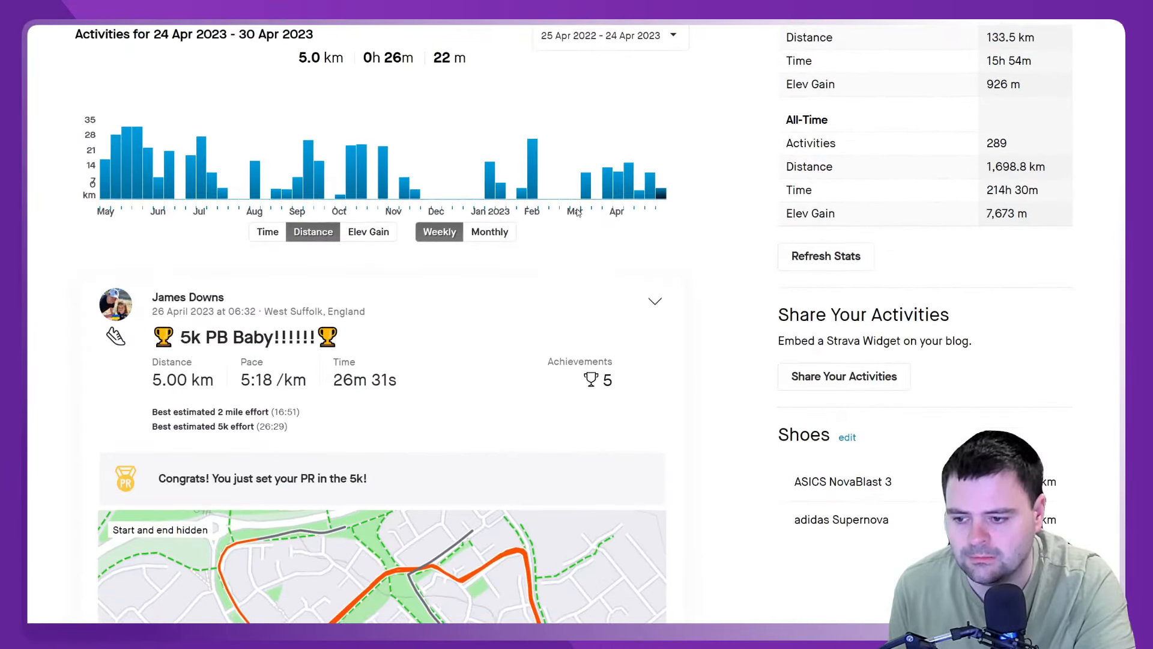
{"action": "scroll", "coordinate": [575, 211], "scroll_direction": "down", "scroll_amount": 3}
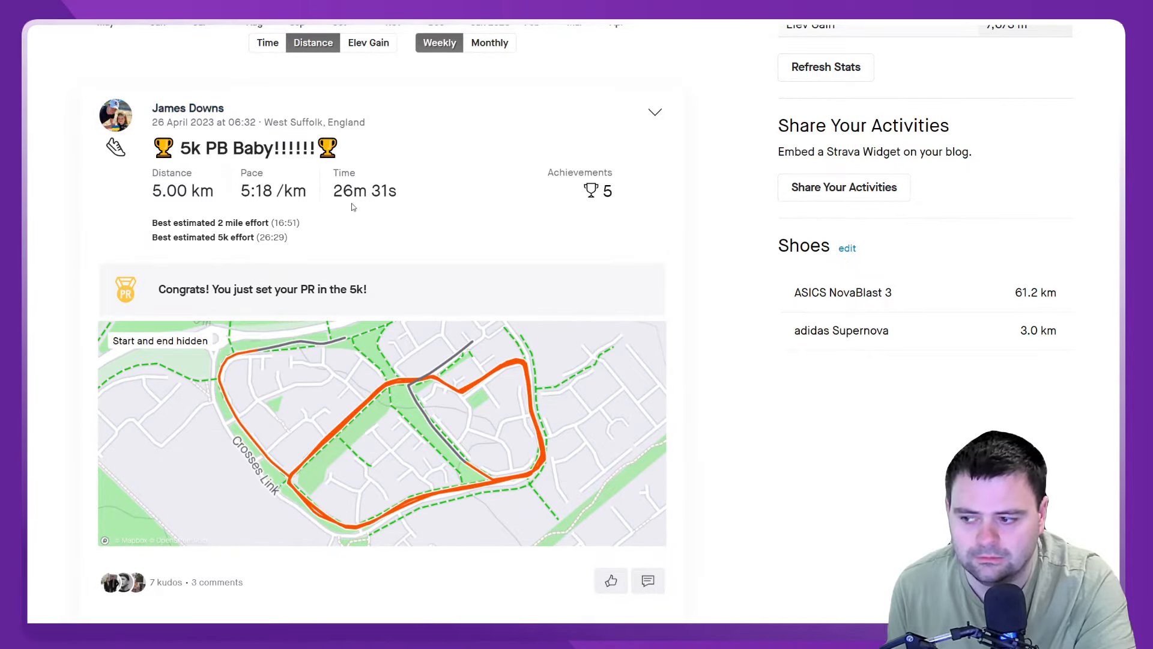
{"action": "scroll", "coordinate": [353, 206], "scroll_direction": "up", "scroll_amount": 20}
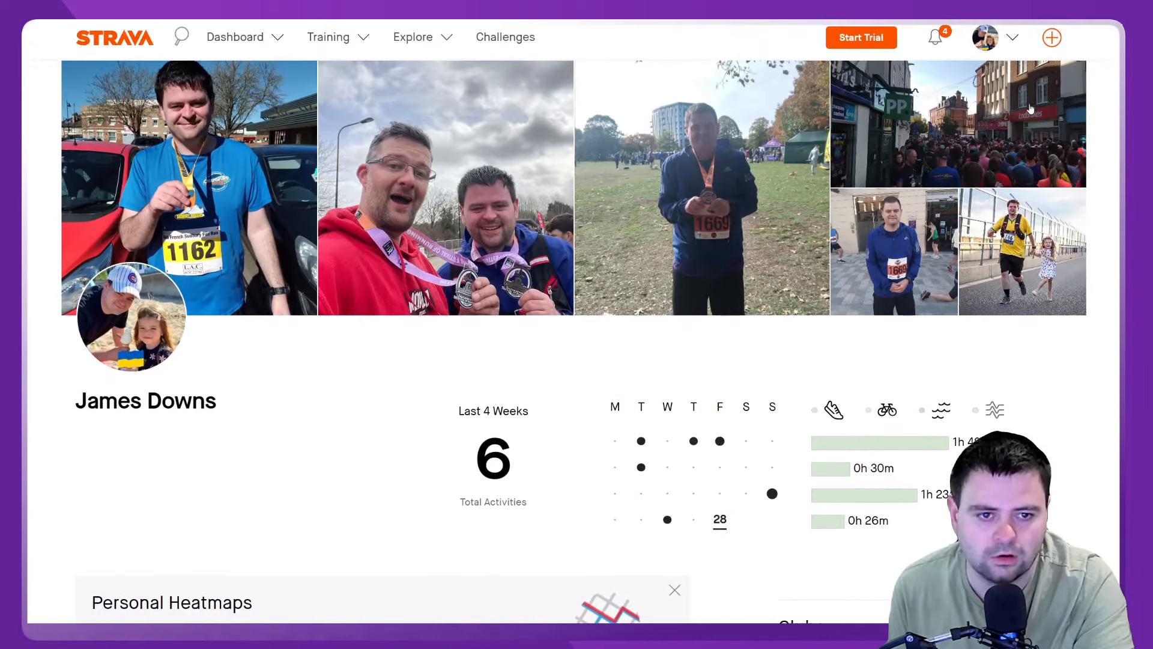
{"action": "mouse_move", "coordinate": [979, 45]}
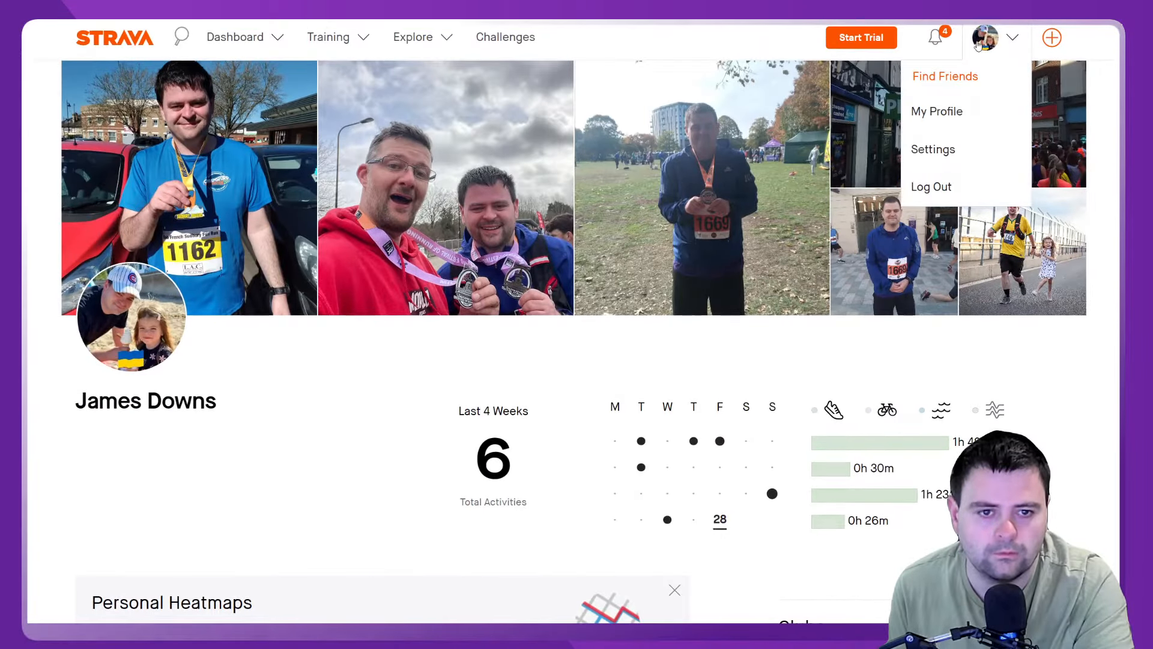
{"action": "left_click", "coordinate": [955, 151]}
{"action": "scroll", "coordinate": [610, 208], "scroll_direction": "down", "scroll_amount": 2}
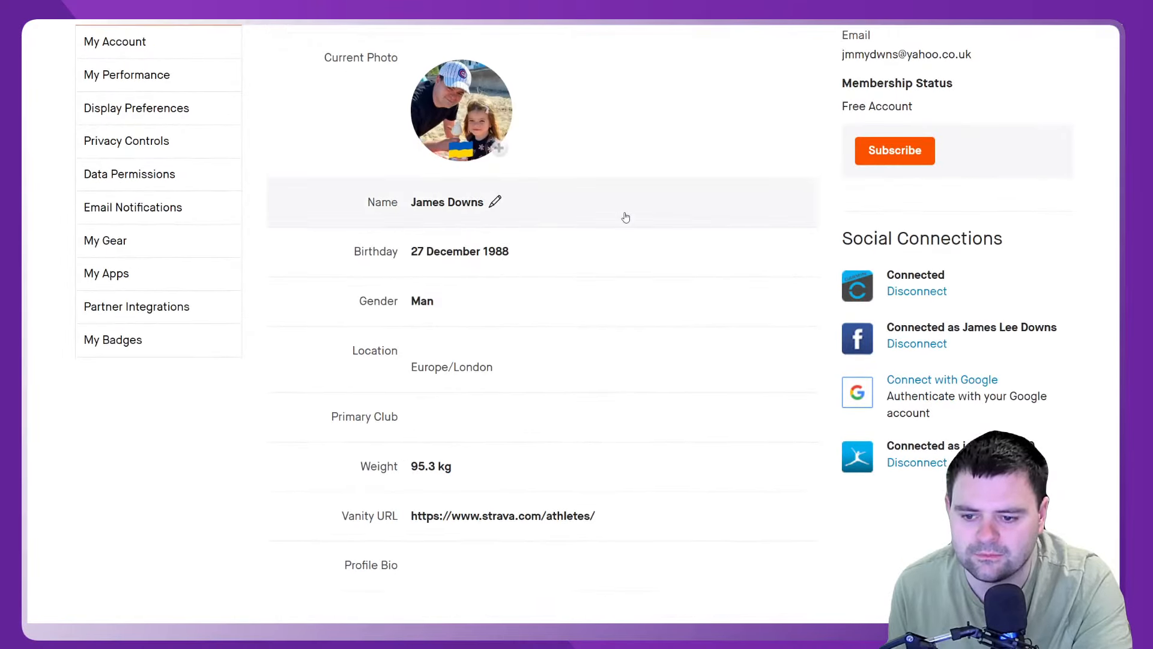
{"action": "scroll", "coordinate": [620, 320], "scroll_direction": "down", "scroll_amount": 2}
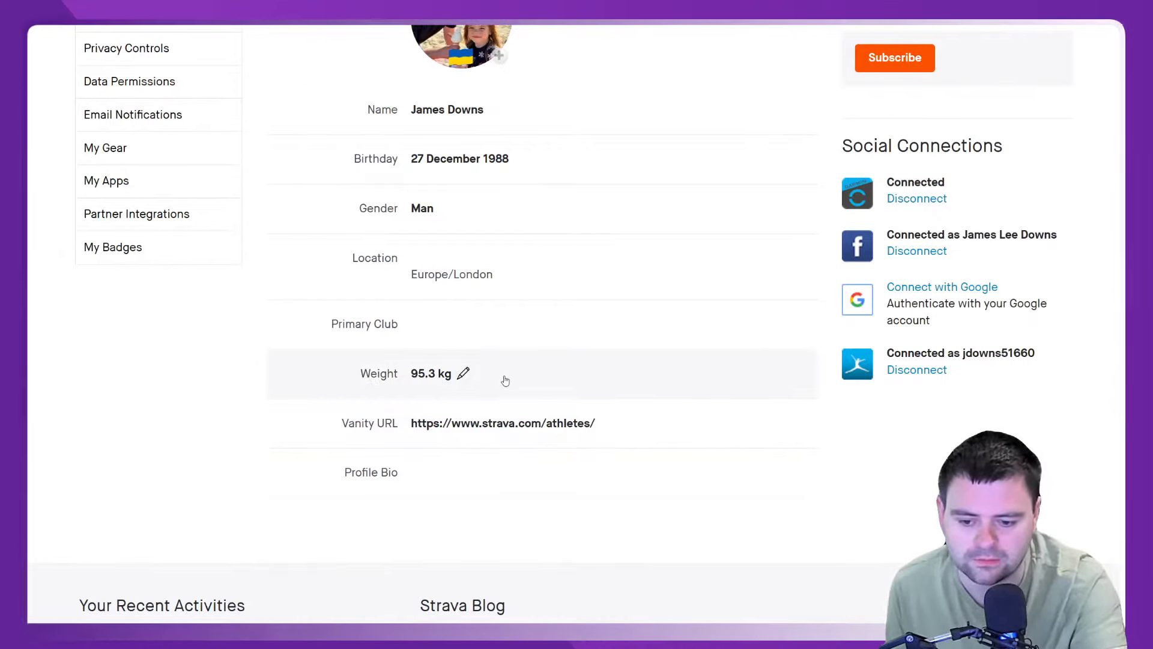
{"action": "scroll", "coordinate": [505, 381], "scroll_direction": "up", "scroll_amount": 3}
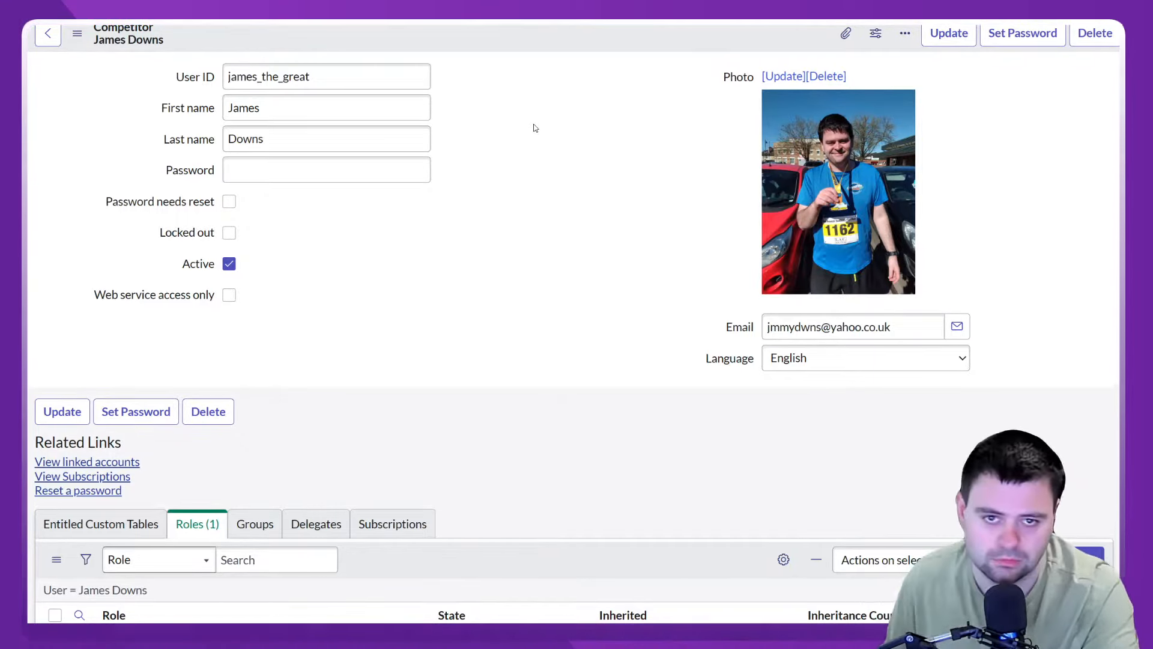
Open the Competitor form's layout from the record and add a new Integer field named Weight (lbs).
{"action": "right_click", "coordinate": [513, 37]}
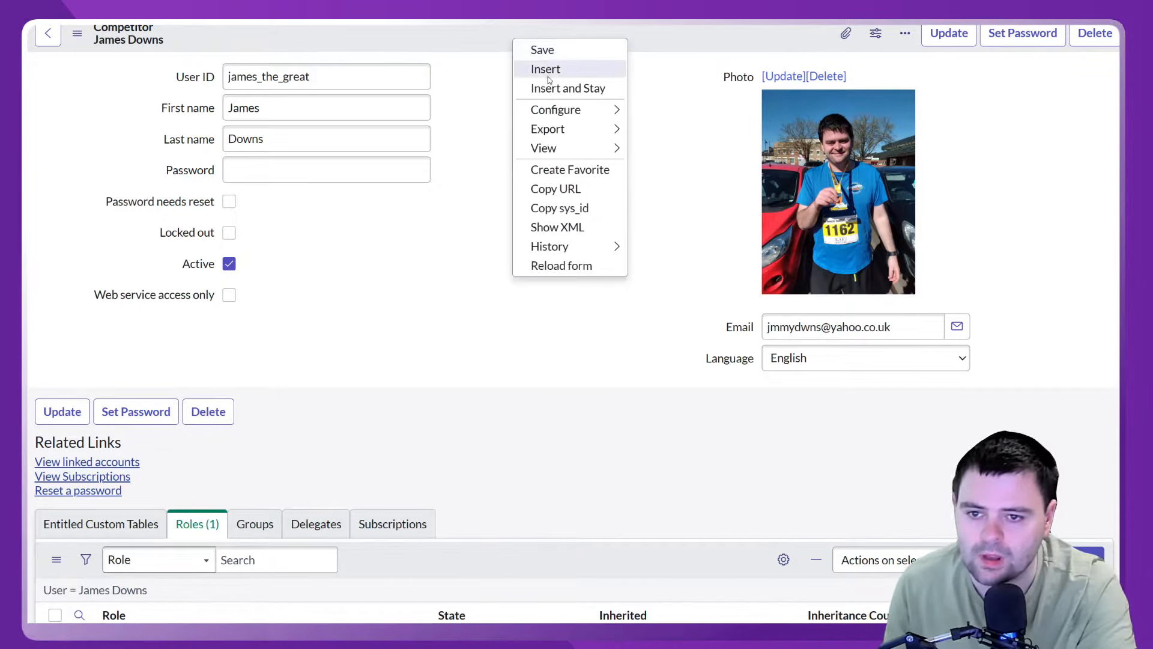
{"action": "mouse_move", "coordinate": [579, 111]}
{"action": "left_click", "coordinate": [688, 131]}
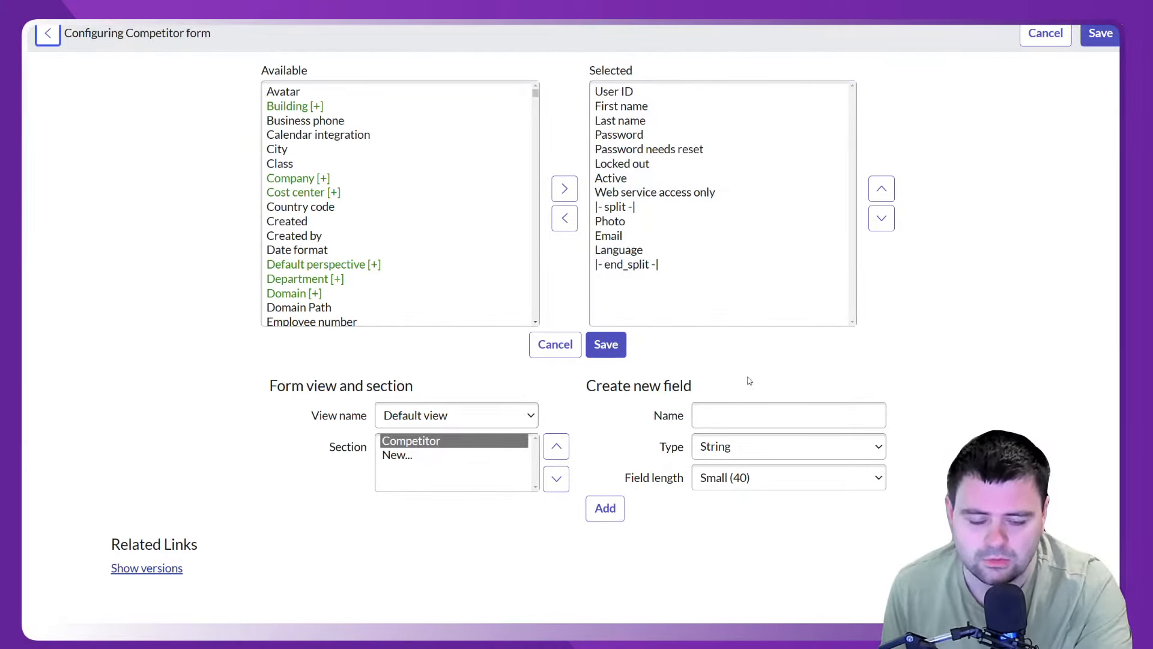
{"action": "left_click", "coordinate": [861, 449]}
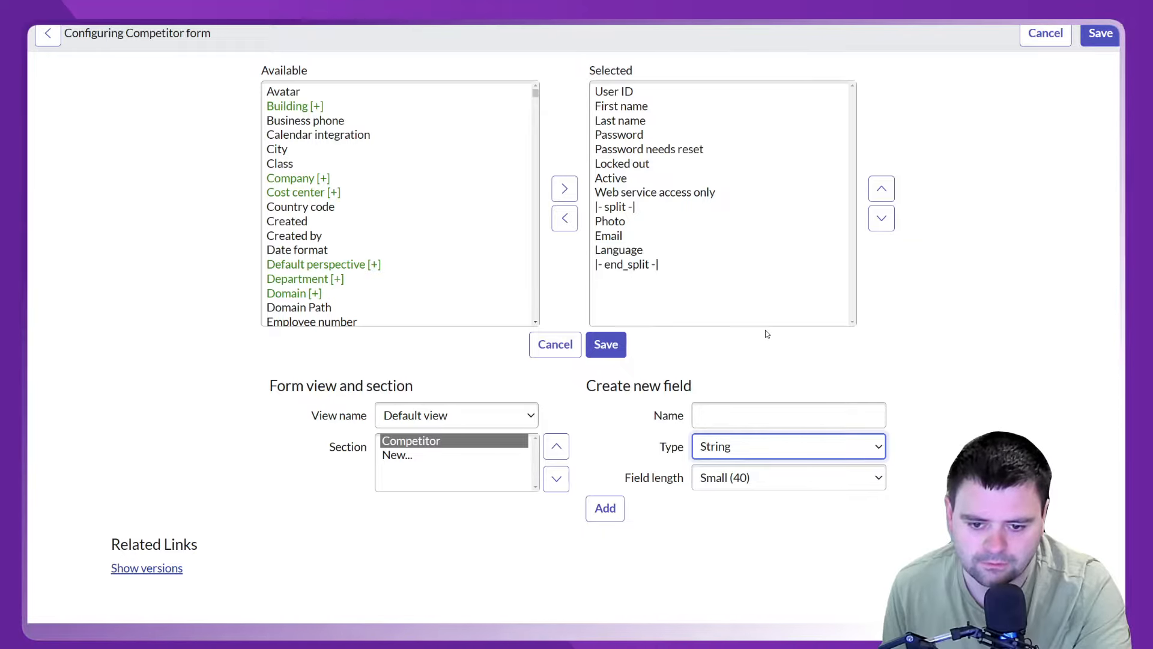
{"action": "left_click", "coordinate": [736, 259]}
{"action": "left_click", "coordinate": [755, 408]}
{"action": "type", "text": "Weight ("}
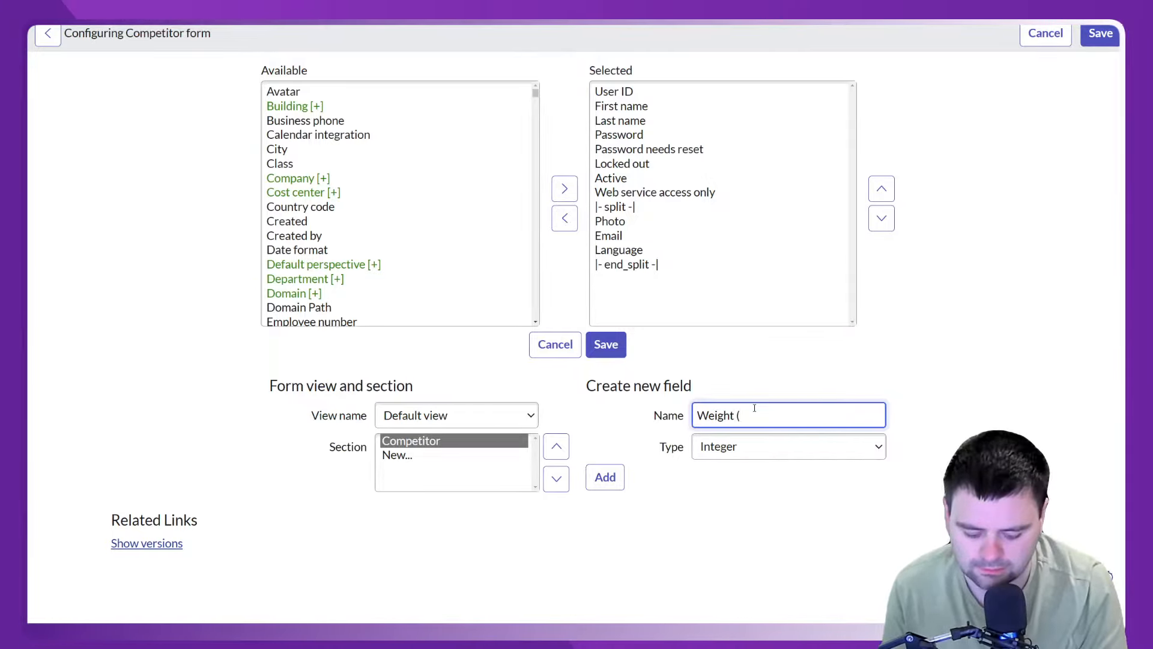
{"action": "type", "text": "lbs)"}
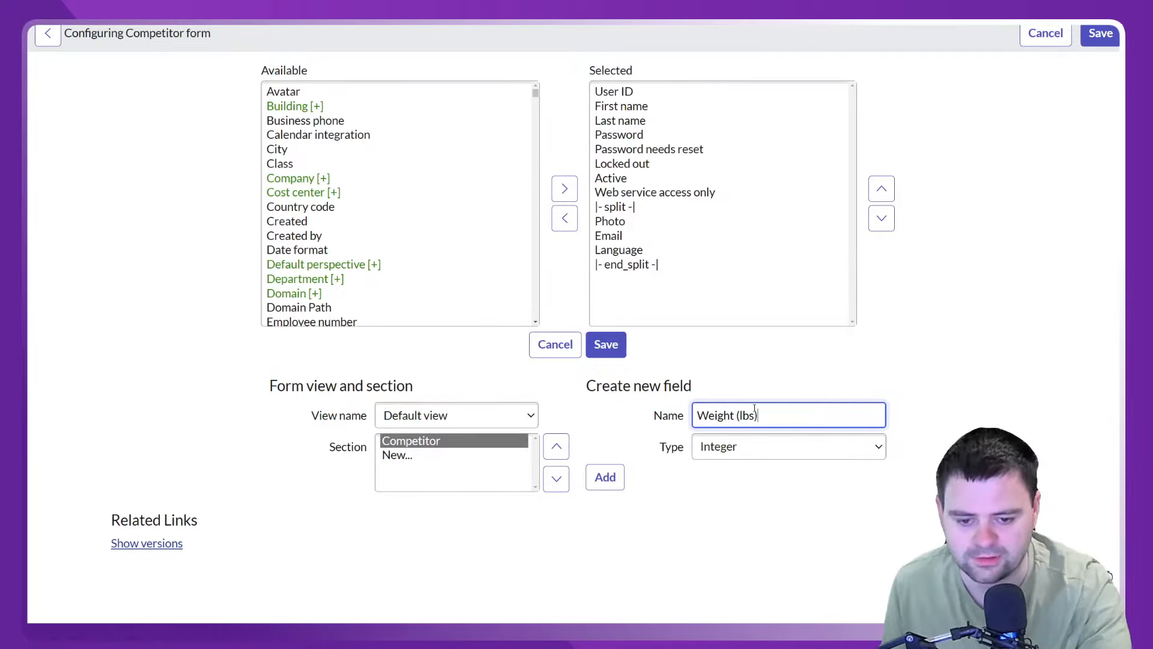
{"action": "left_click", "coordinate": [608, 478]}
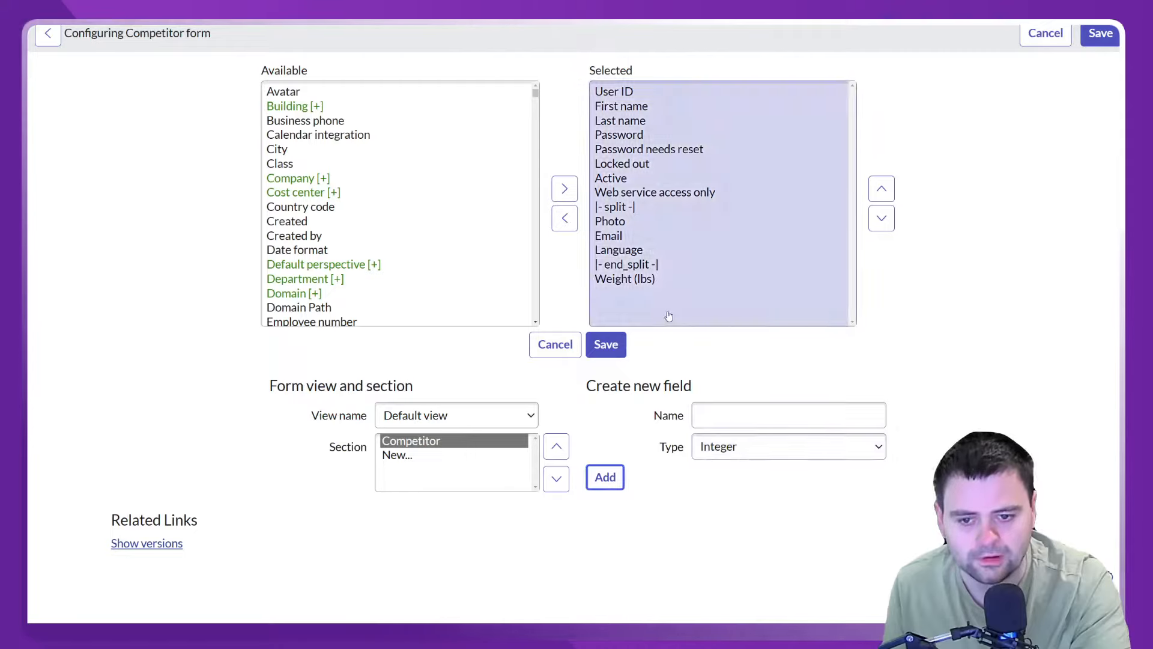
Move the Weight (lbs) field directly below Last name in the Competitor form's layout.
{"action": "left_click", "coordinate": [881, 188]}
{"action": "left_click", "coordinate": [880, 188]}
{"action": "left_click", "coordinate": [881, 189]}
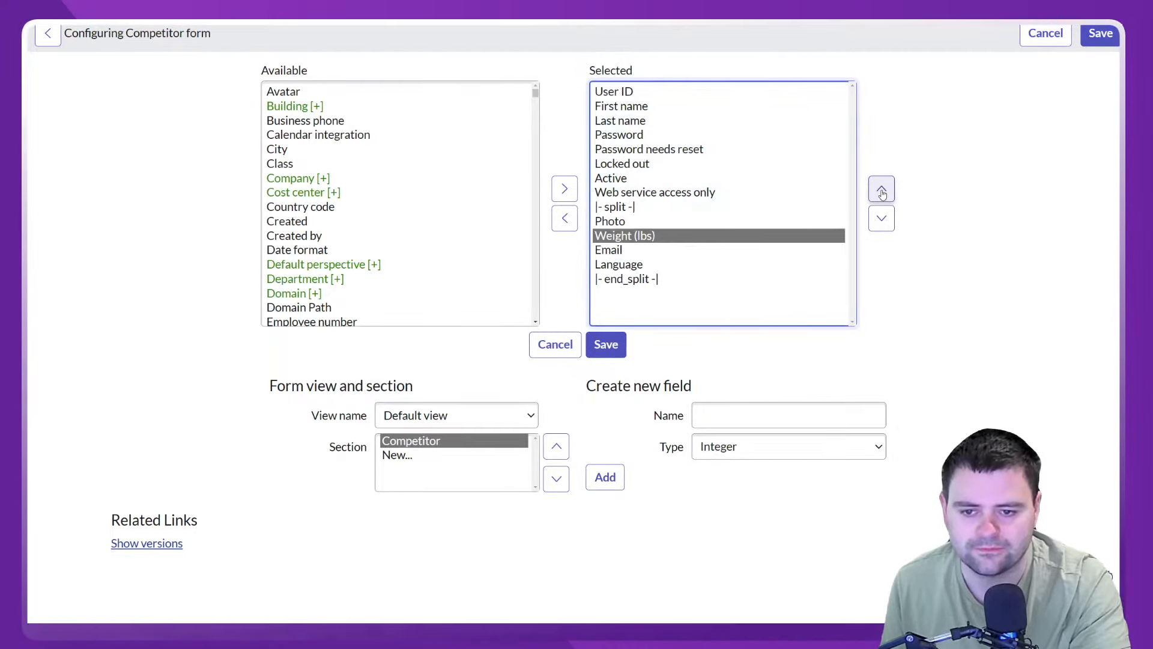
{"action": "left_click", "coordinate": [881, 189]}
{"action": "left_click", "coordinate": [881, 189]}
{"action": "left_click", "coordinate": [881, 188]}
{"action": "left_click", "coordinate": [881, 189]}
{"action": "left_click", "coordinate": [880, 189]}
{"action": "left_click", "coordinate": [881, 190]}
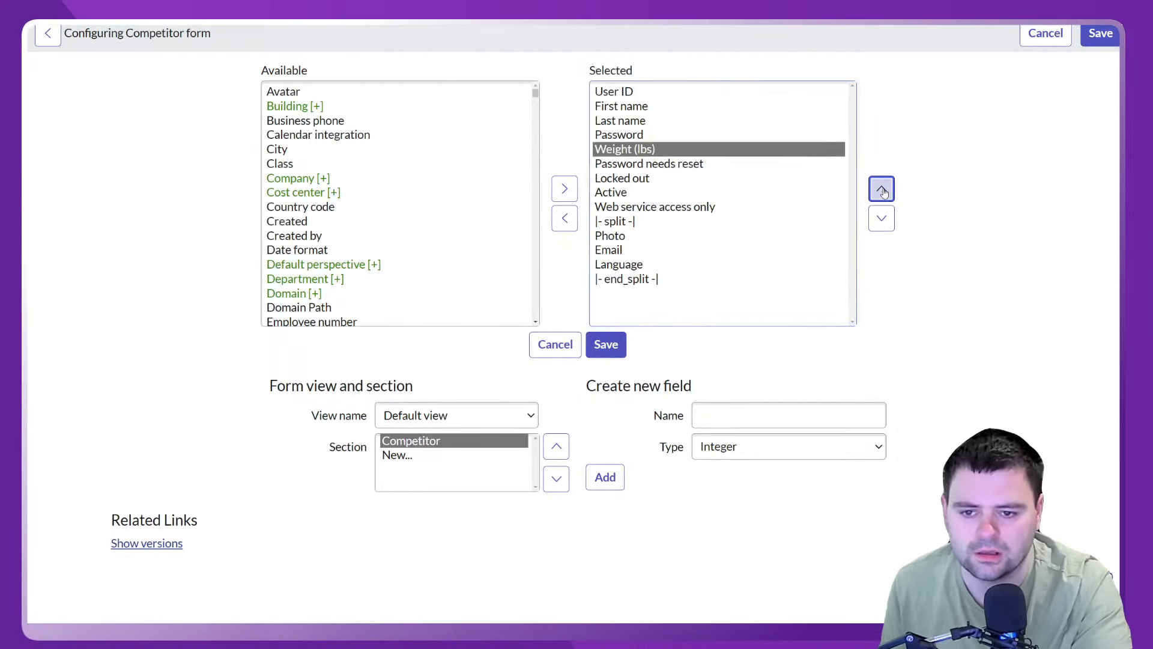
{"action": "left_click", "coordinate": [881, 190]}
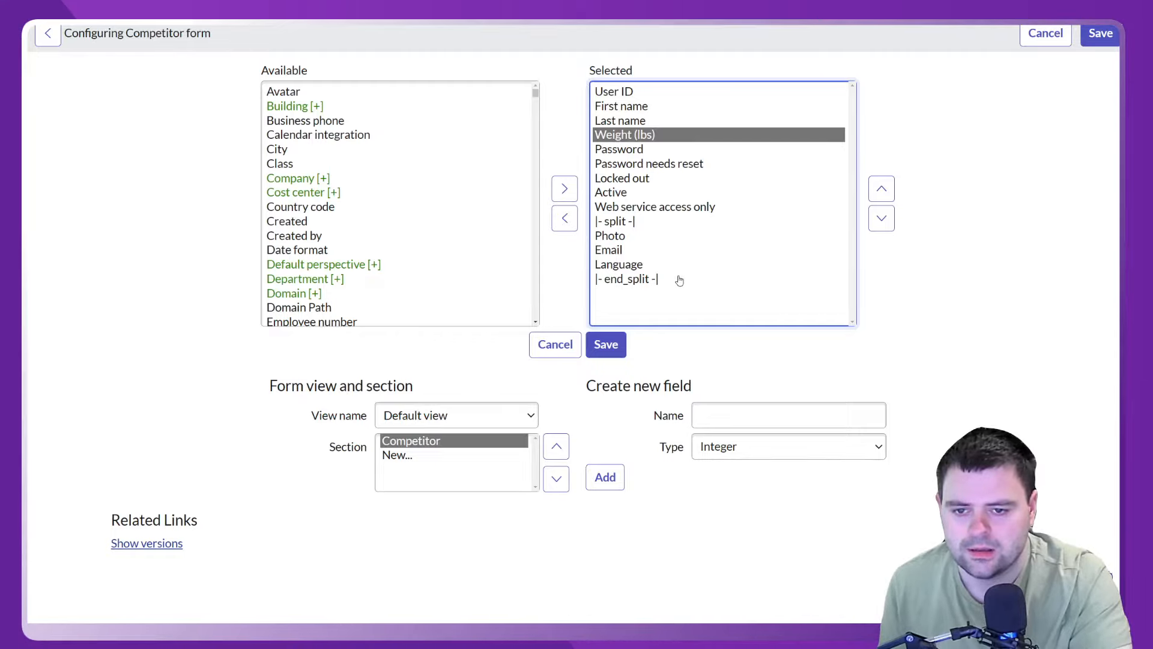
Add a new URL field named Strava profile to the Competitor form.
{"action": "left_click", "coordinate": [779, 457]}
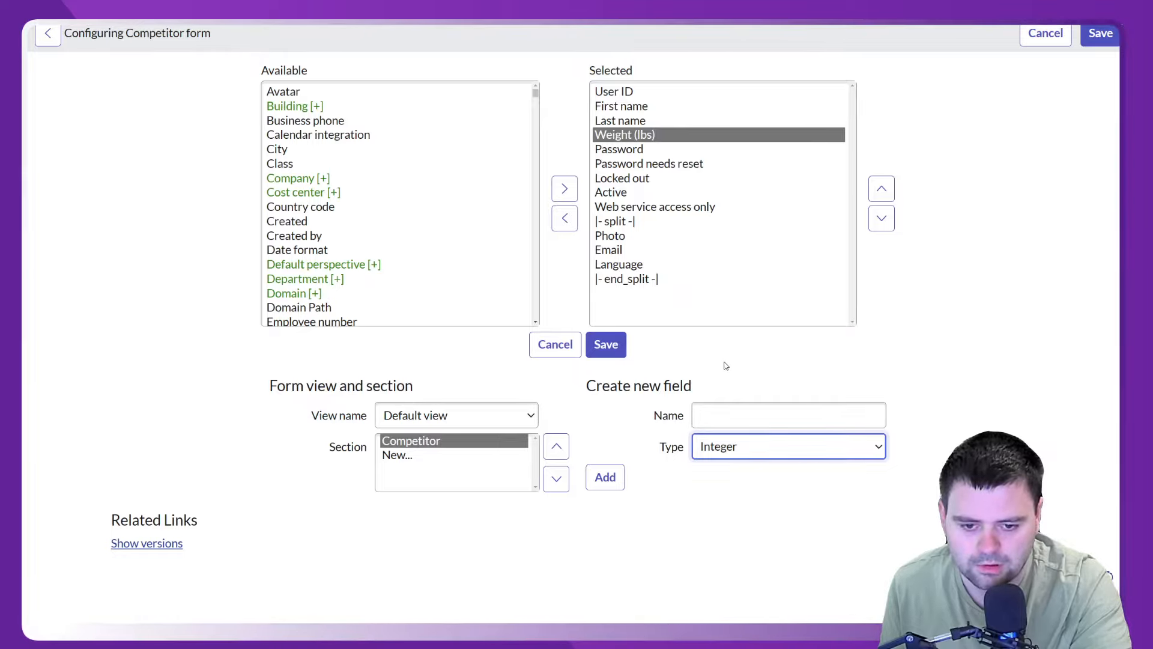
{"action": "key", "text": "u"}
{"action": "left_click", "coordinate": [737, 415]}
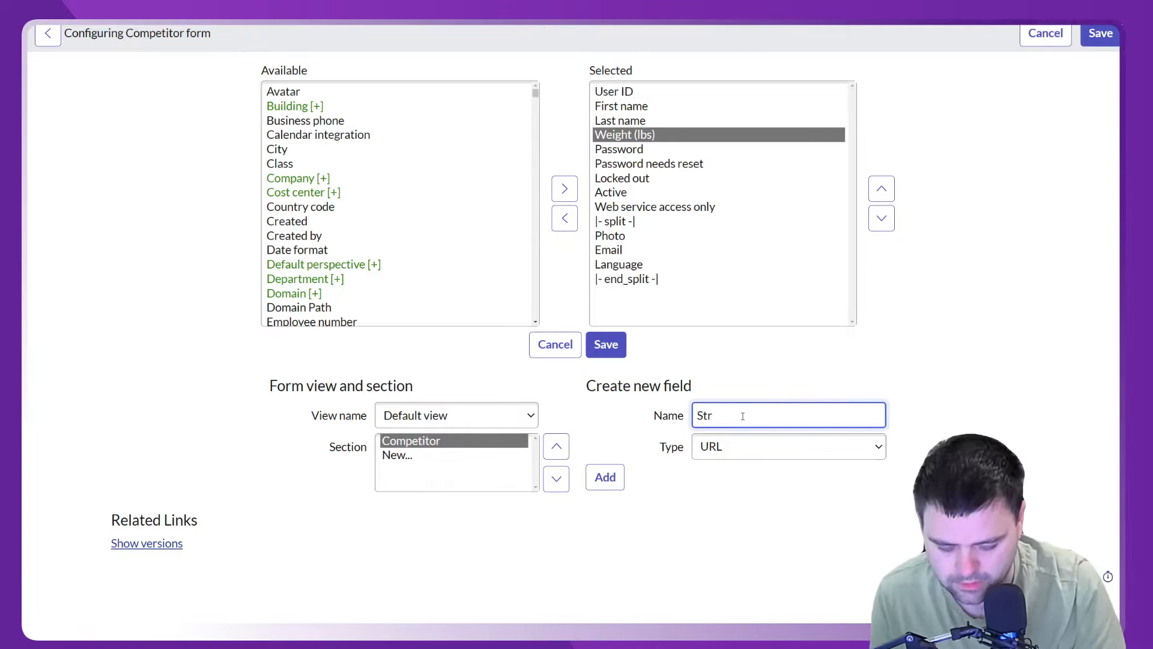
{"action": "type", "text": "Strava"}
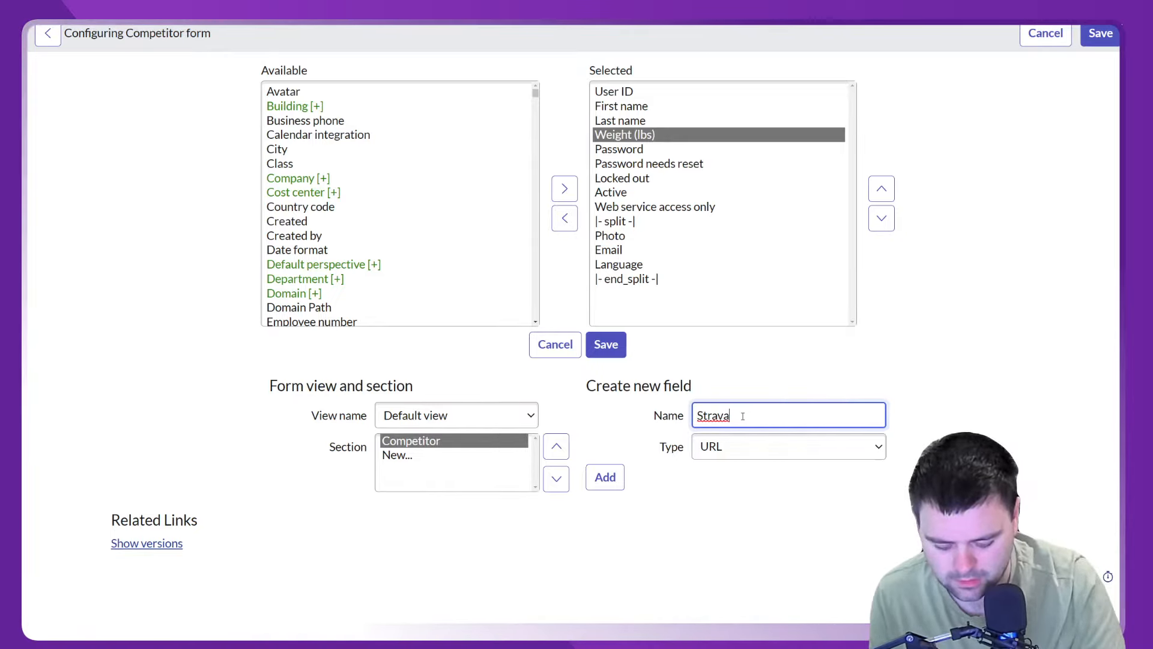
{"action": "type", "text": " profile"}
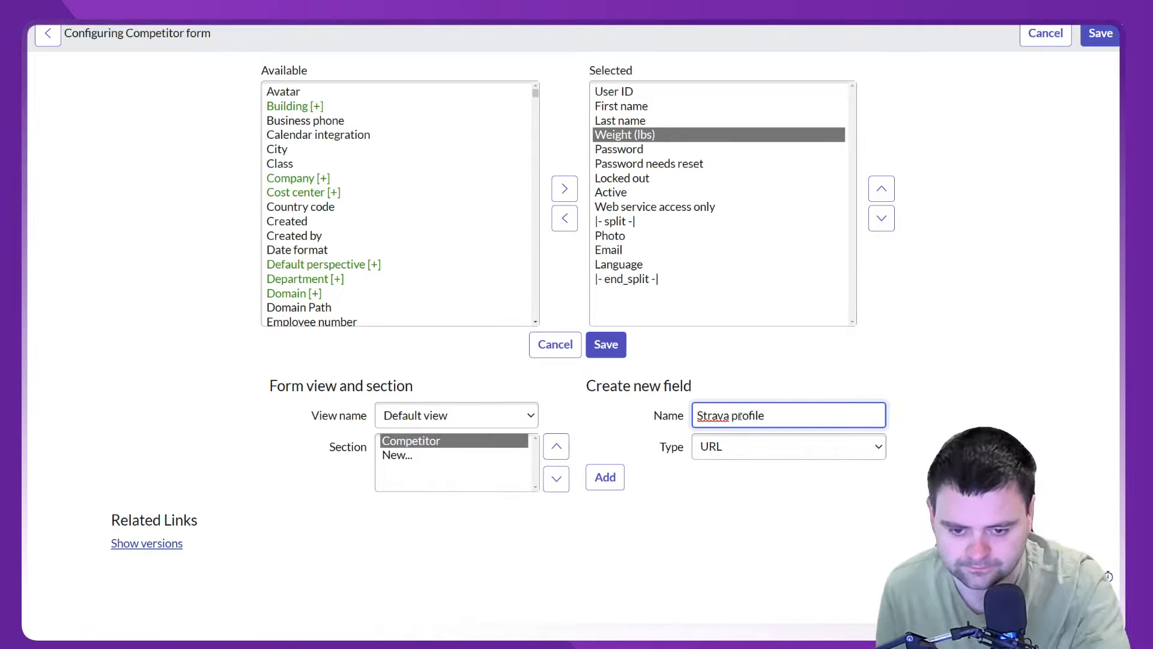
{"action": "left_click", "coordinate": [604, 476]}
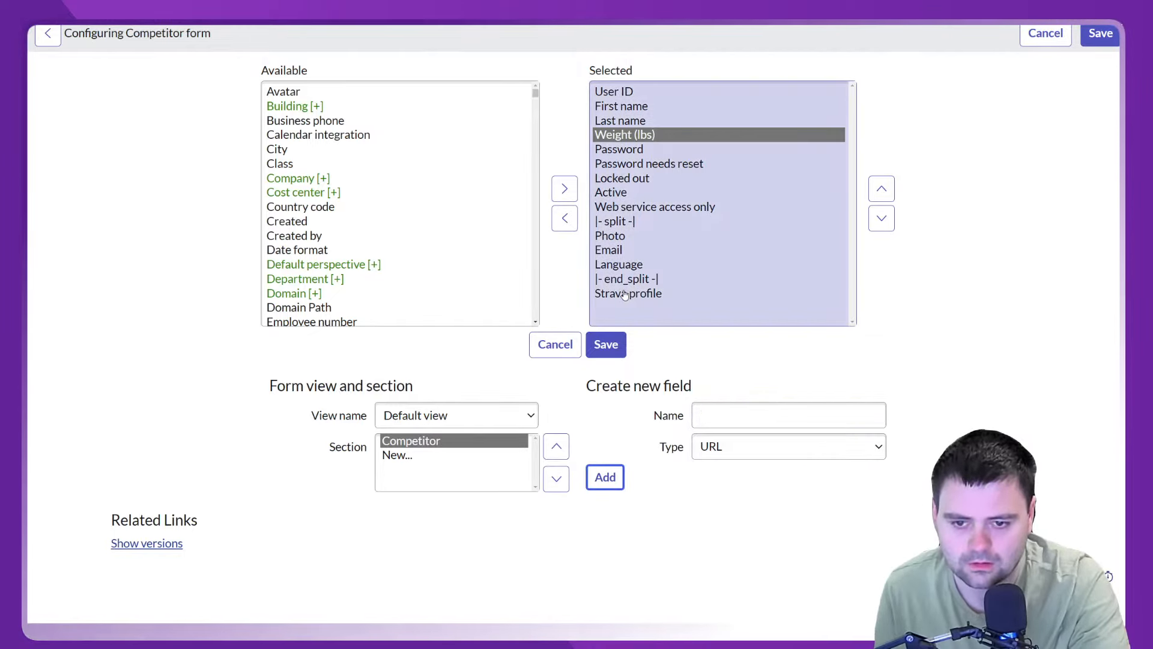
Save the Competitor form's layout with the new Weight (lbs) and Strava profile fields.
{"action": "left_click", "coordinate": [612, 345]}
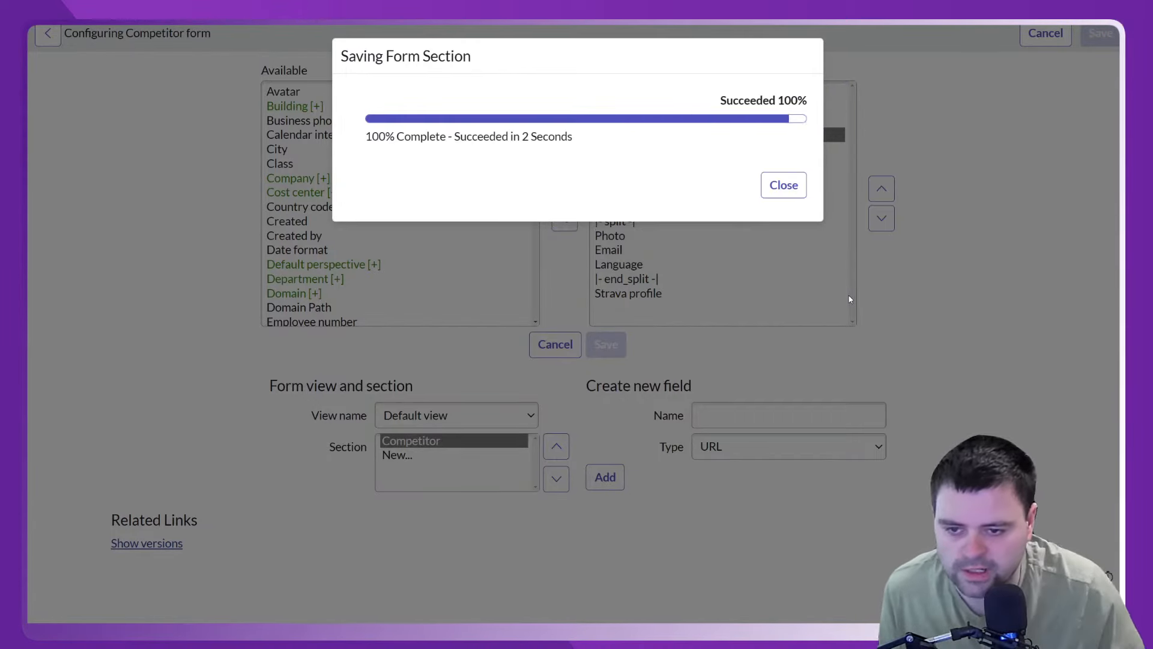
{"action": "left_click", "coordinate": [784, 183]}
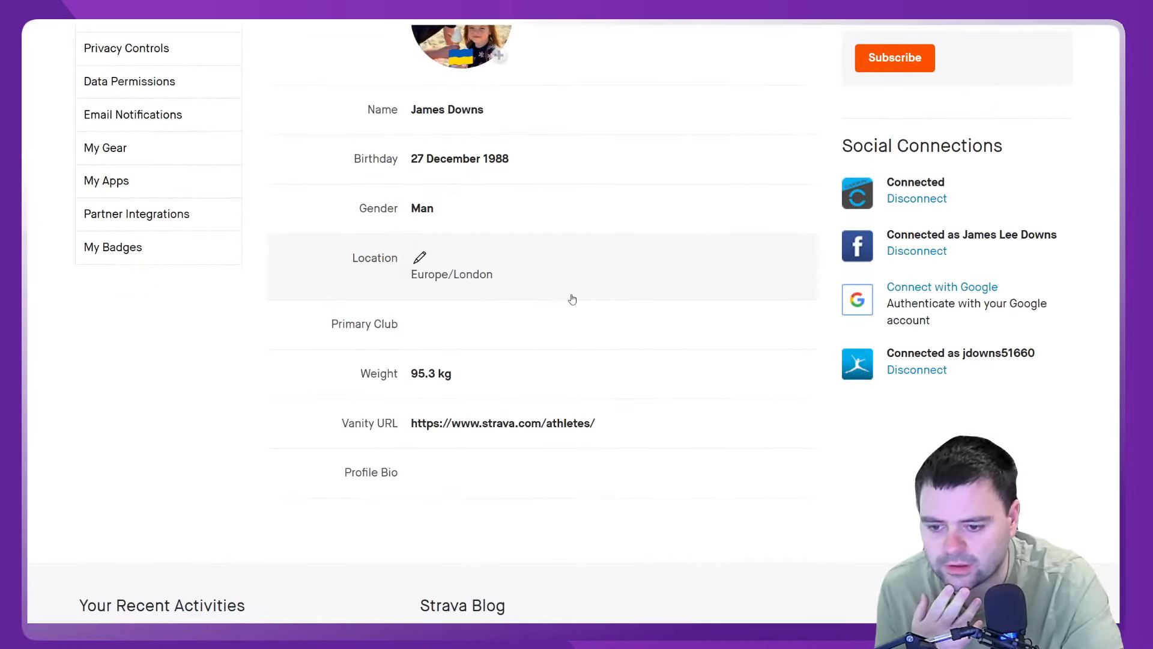
Switch to Strava, open the athlete's own profile page and copy its web address.
{"action": "scroll", "coordinate": [612, 334], "scroll_direction": "up", "scroll_amount": 3}
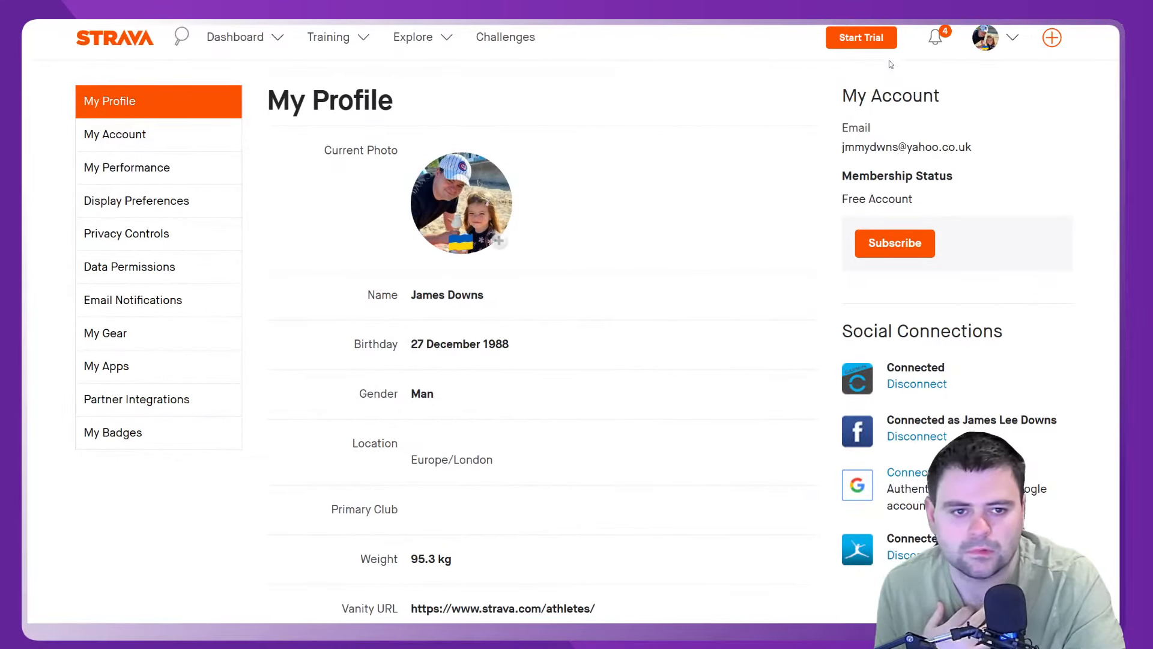
{"action": "mouse_move", "coordinate": [994, 38]}
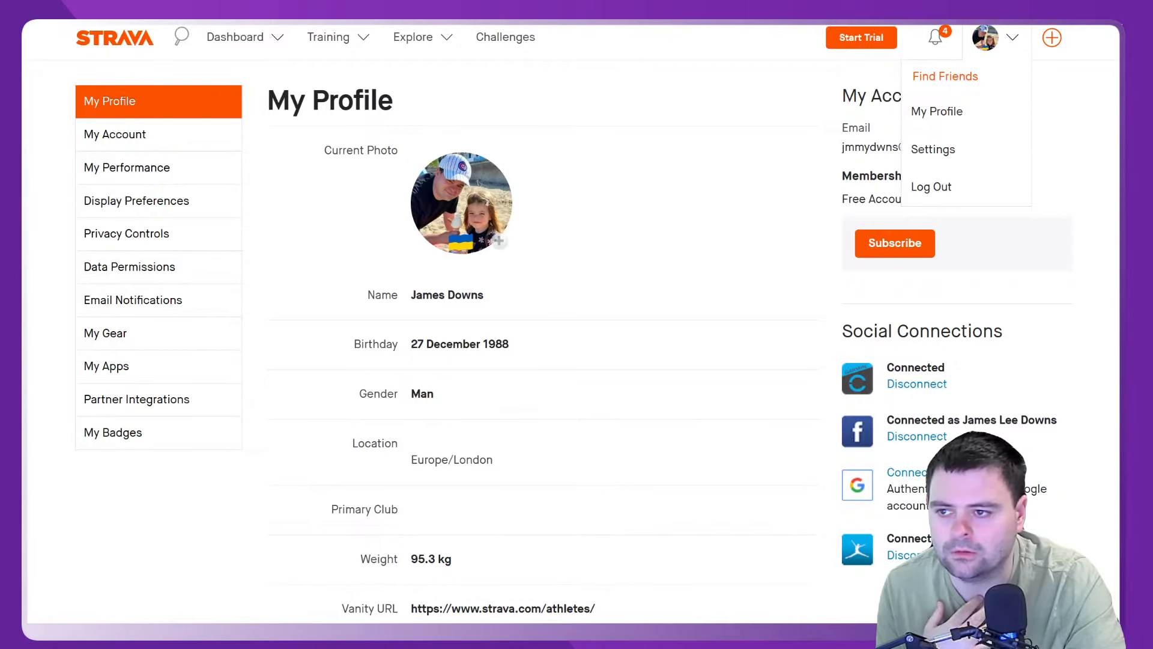
{"action": "left_click", "coordinate": [988, 37]}
{"action": "left_click", "coordinate": [420, 22]}
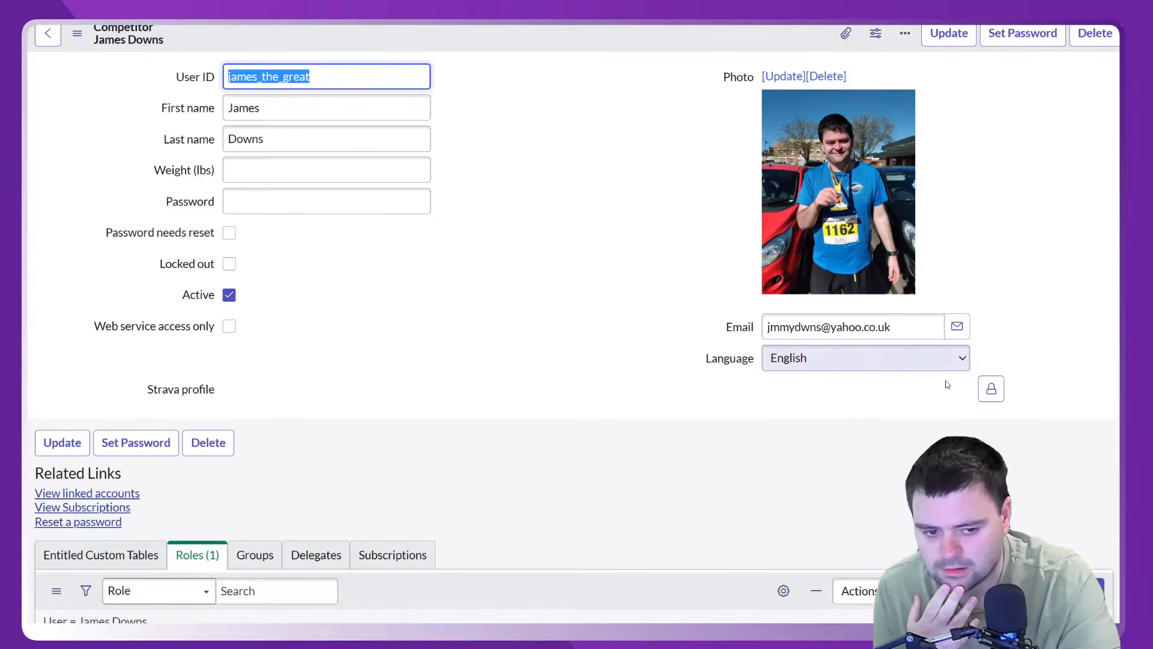
Switch to the ServiceNow competitor record, fill in the Strava profile field with the athlete's profile URL, and save the record.
{"action": "left_click", "coordinate": [991, 388]}
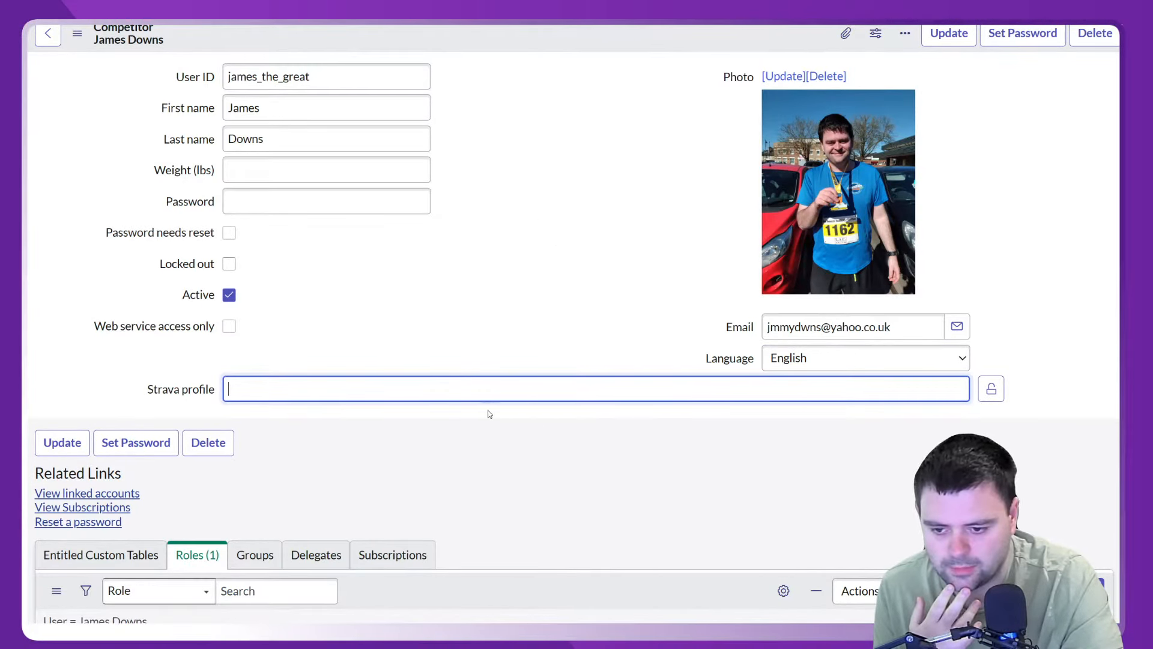
{"action": "type", "text": "https://www.strava.com/athletes/22766589"}
{"action": "left_click", "coordinate": [992, 391]}
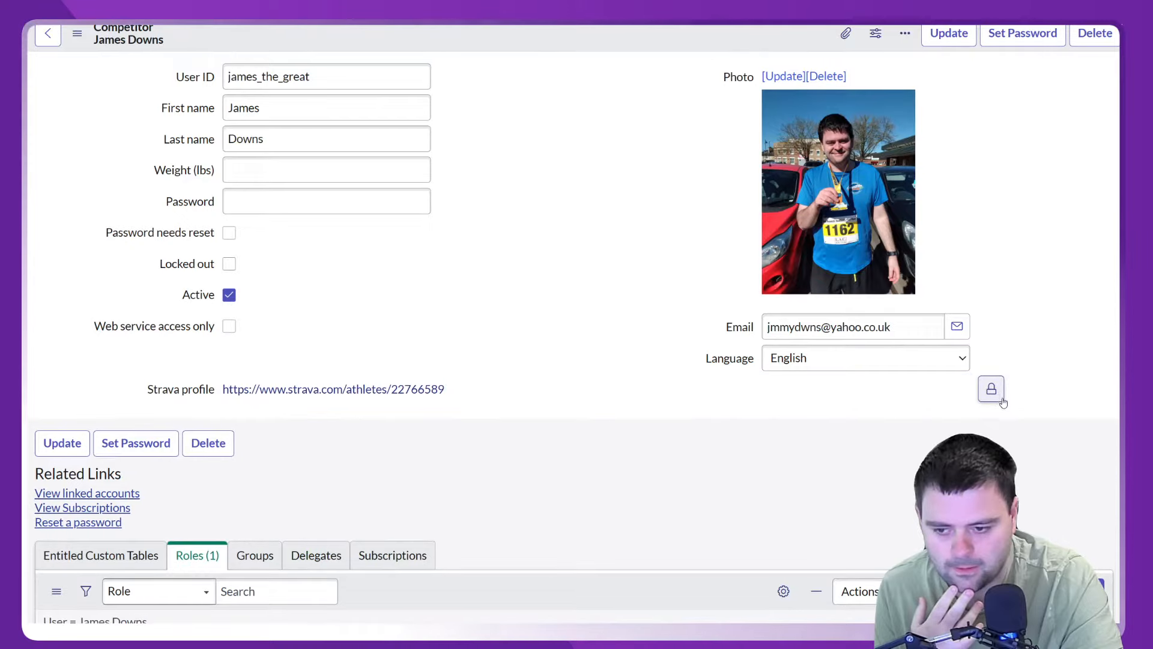
{"action": "right_click", "coordinate": [546, 37]}
{"action": "left_click", "coordinate": [559, 47]}
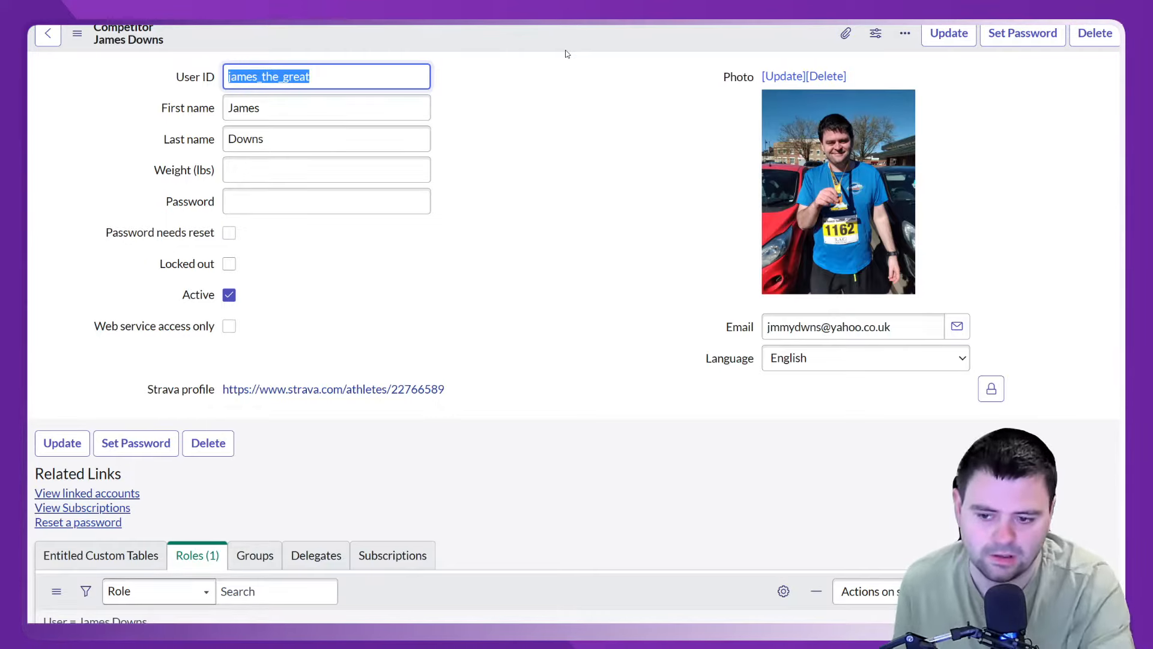
Open the Competitor form's layout and add a new String field named Strava ID with length Small (40).
{"action": "right_click", "coordinate": [481, 38]}
{"action": "mouse_move", "coordinate": [522, 105]}
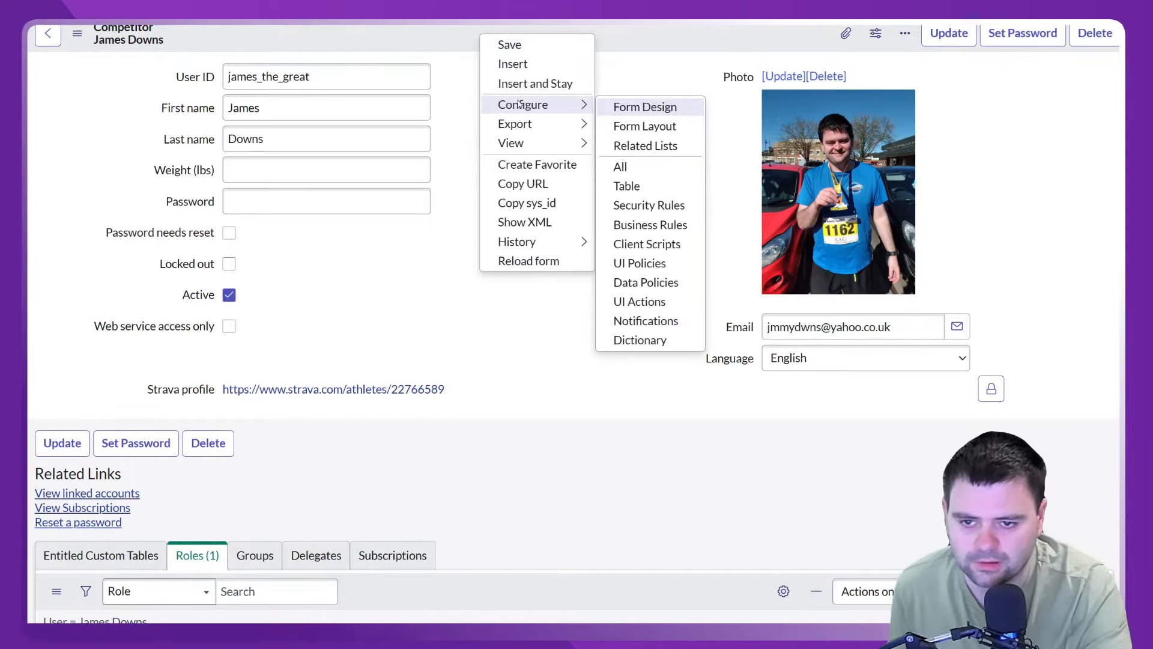
{"action": "left_click", "coordinate": [657, 127]}
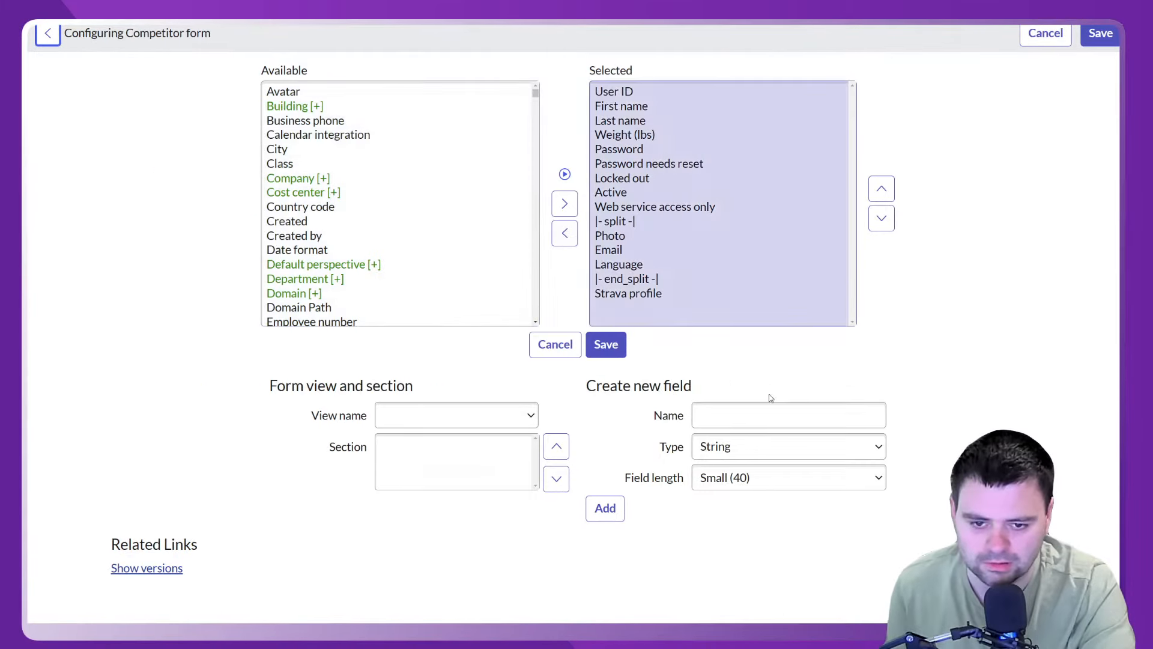
{"action": "left_click", "coordinate": [750, 415]}
{"action": "type", "text": "Strava ID"}
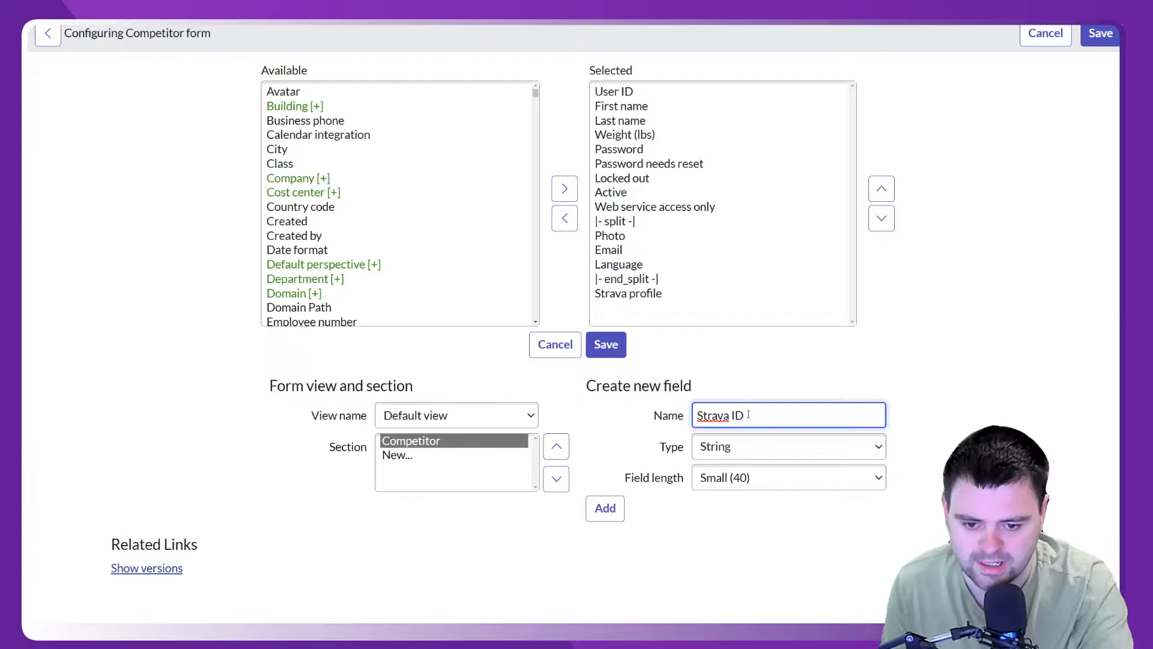
{"action": "left_click", "coordinate": [604, 515]}
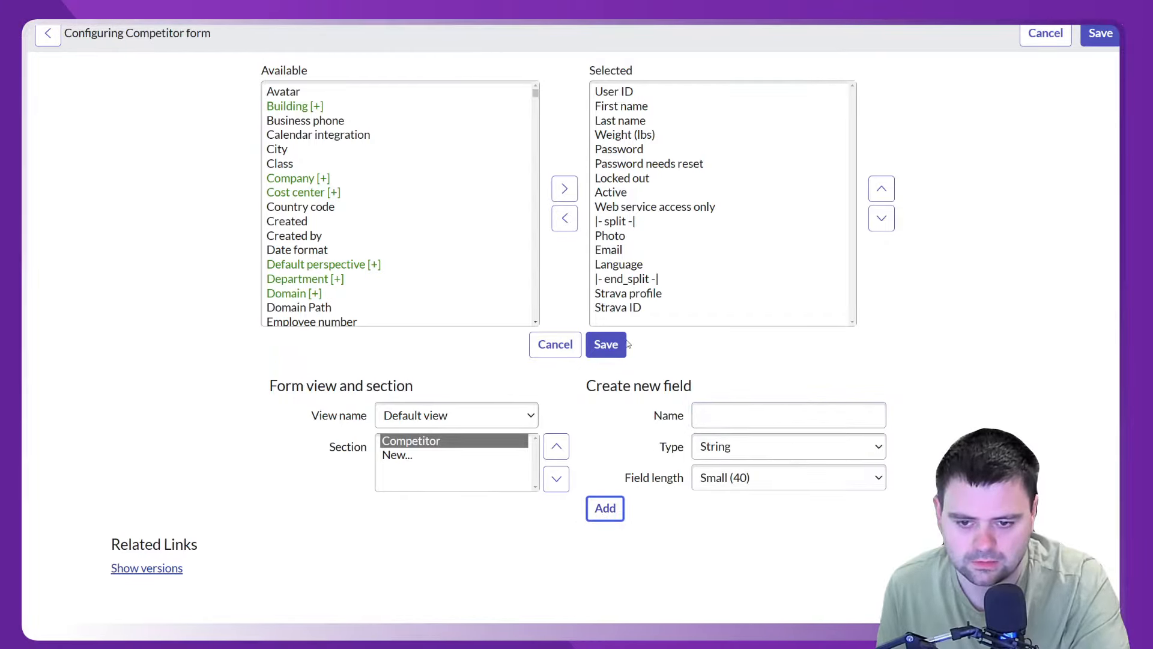
Move the Strava ID field directly below Weight (lbs) and save the Competitor form's layout.
{"action": "left_click", "coordinate": [629, 310]}
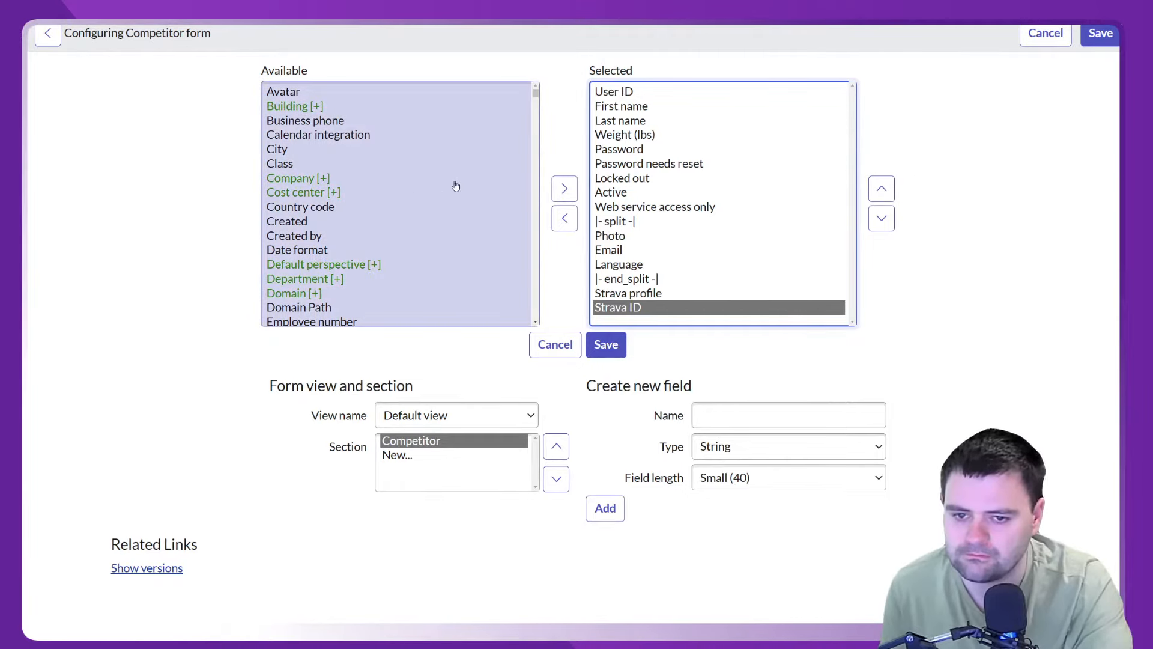
{"action": "left_click", "coordinate": [882, 191]}
{"action": "left_click", "coordinate": [885, 194]}
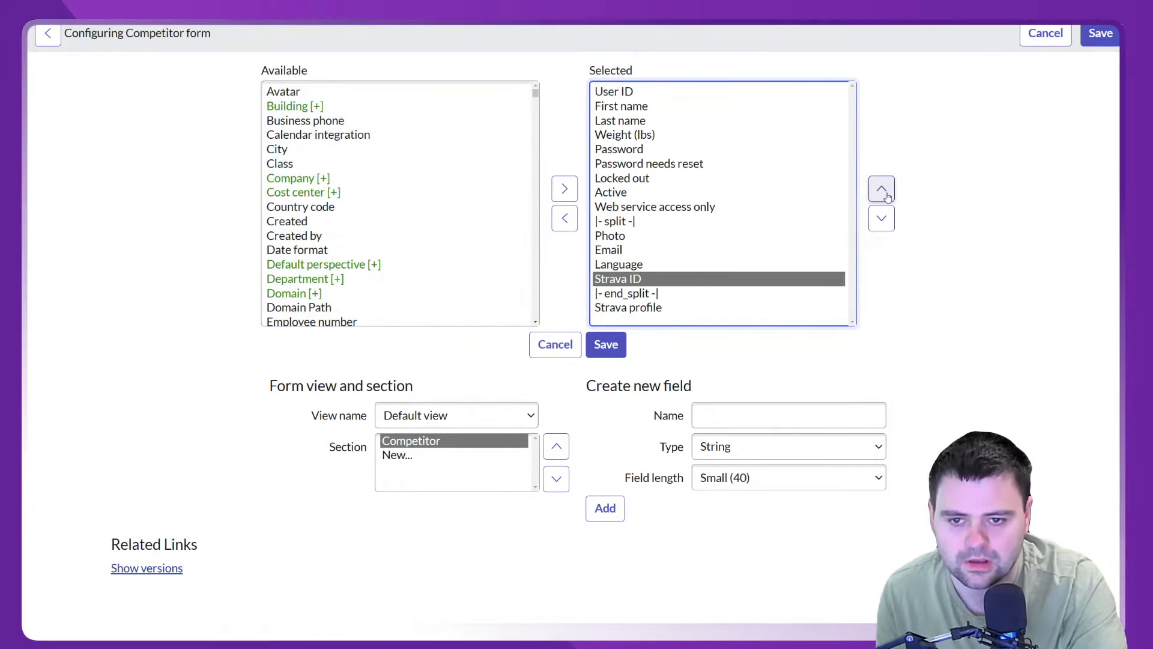
{"action": "triple_click", "coordinate": [885, 194]}
{"action": "triple_click", "coordinate": [886, 193]}
{"action": "left_click", "coordinate": [885, 193]}
{"action": "double_click", "coordinate": [886, 193]}
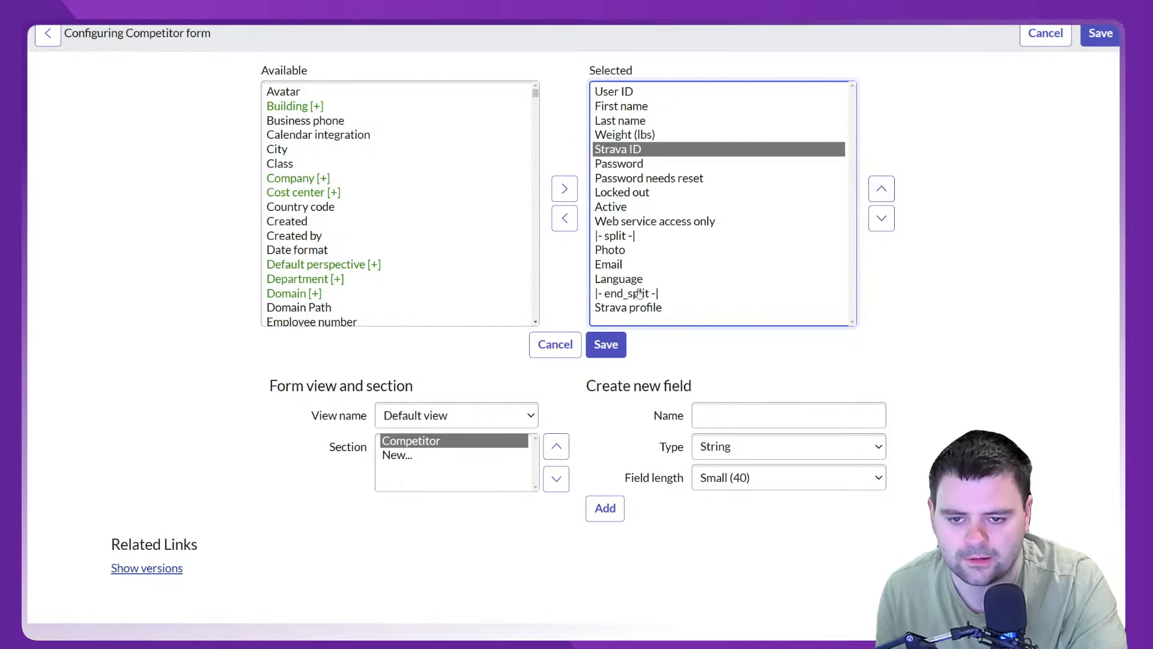
{"action": "left_click", "coordinate": [606, 344]}
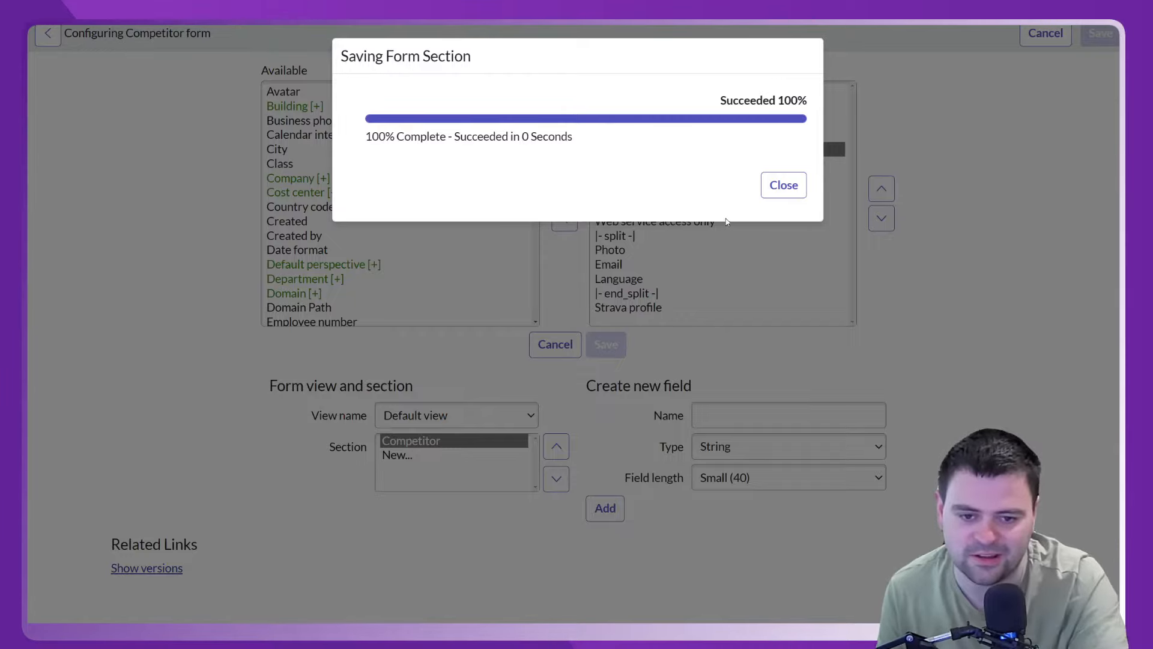
{"action": "left_click", "coordinate": [780, 185]}
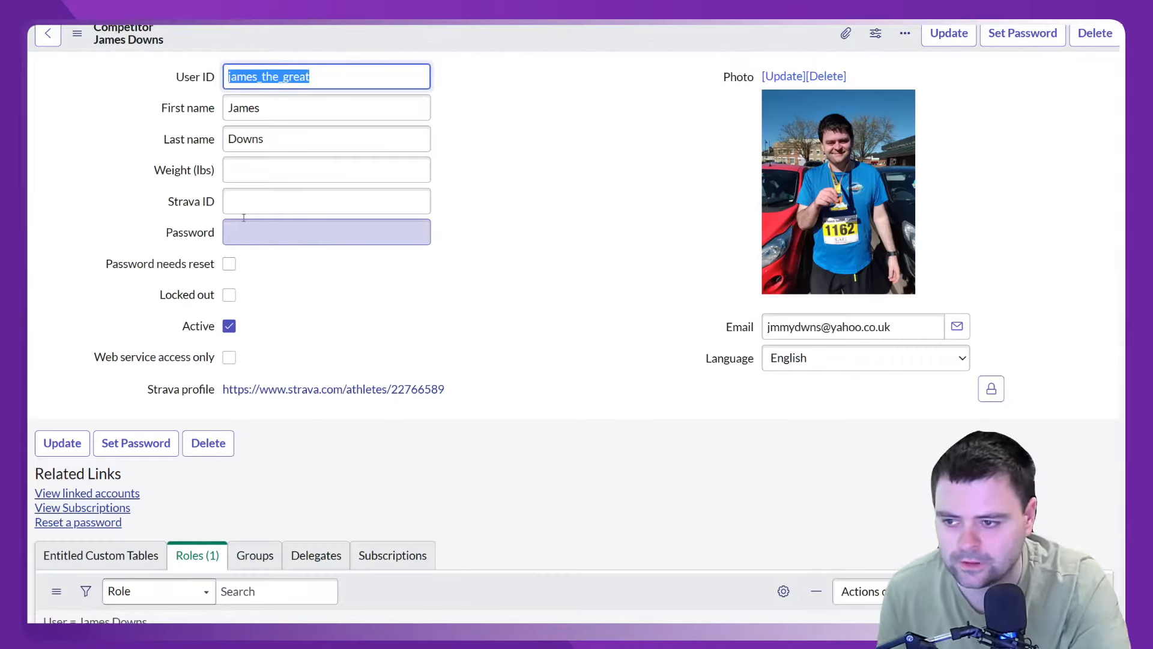
Enter the athlete's Strava account number in the Strava ID field and save the competitor record.
{"action": "left_click", "coordinate": [259, 201]}
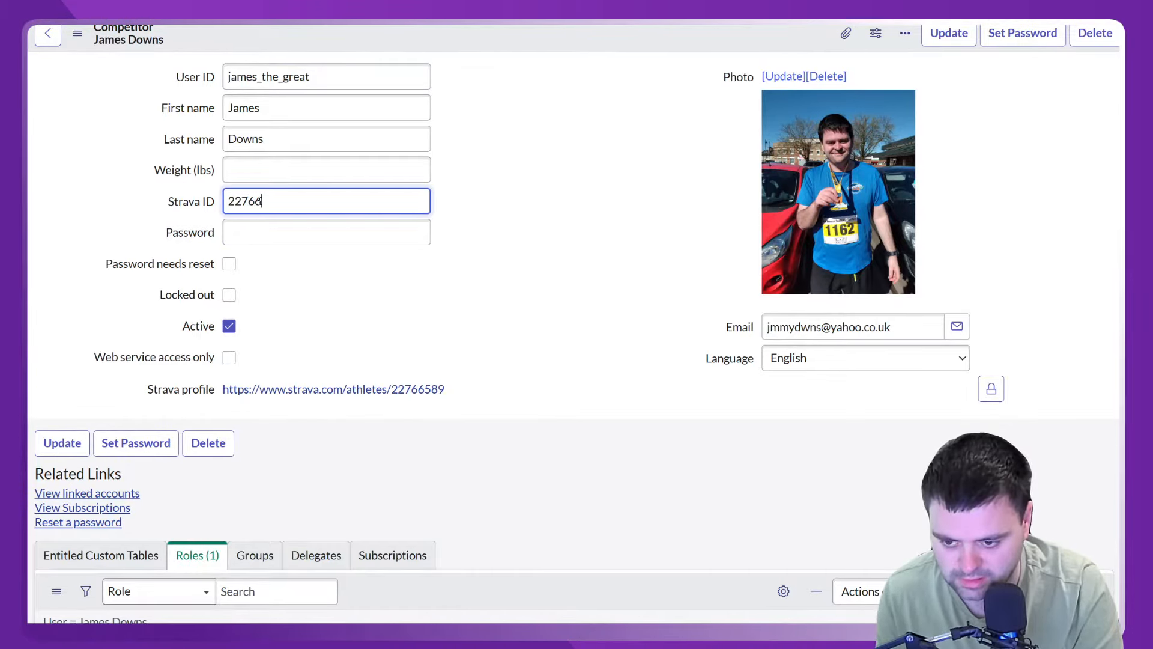
{"action": "type", "text": "22766589"}
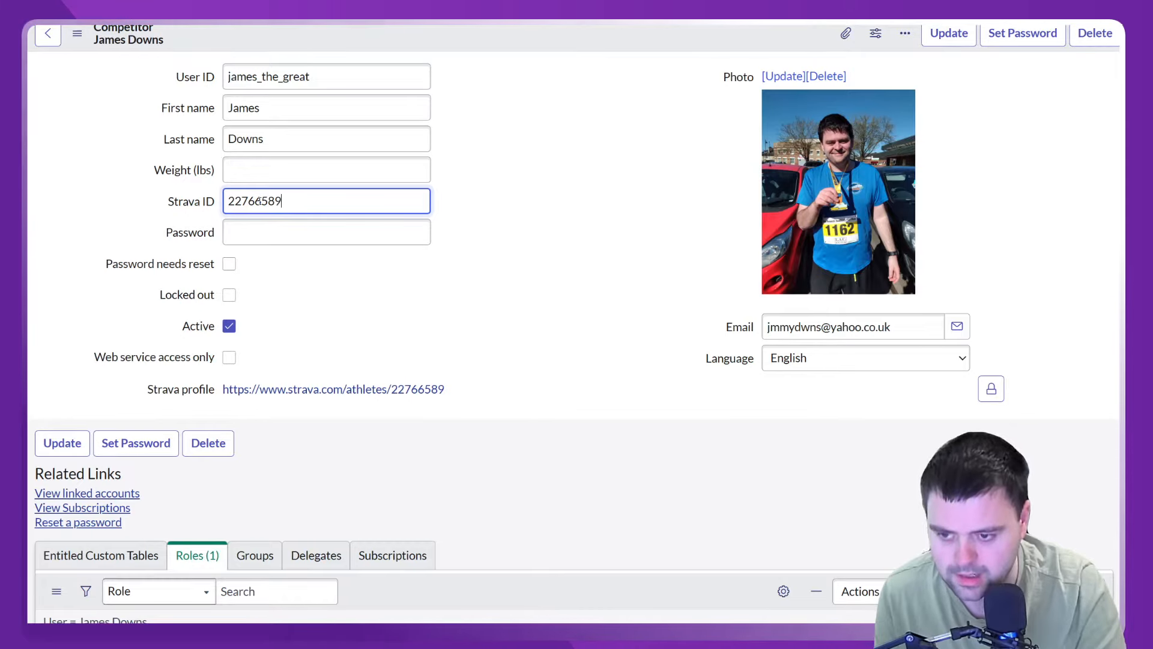
{"action": "right_click", "coordinate": [545, 52]}
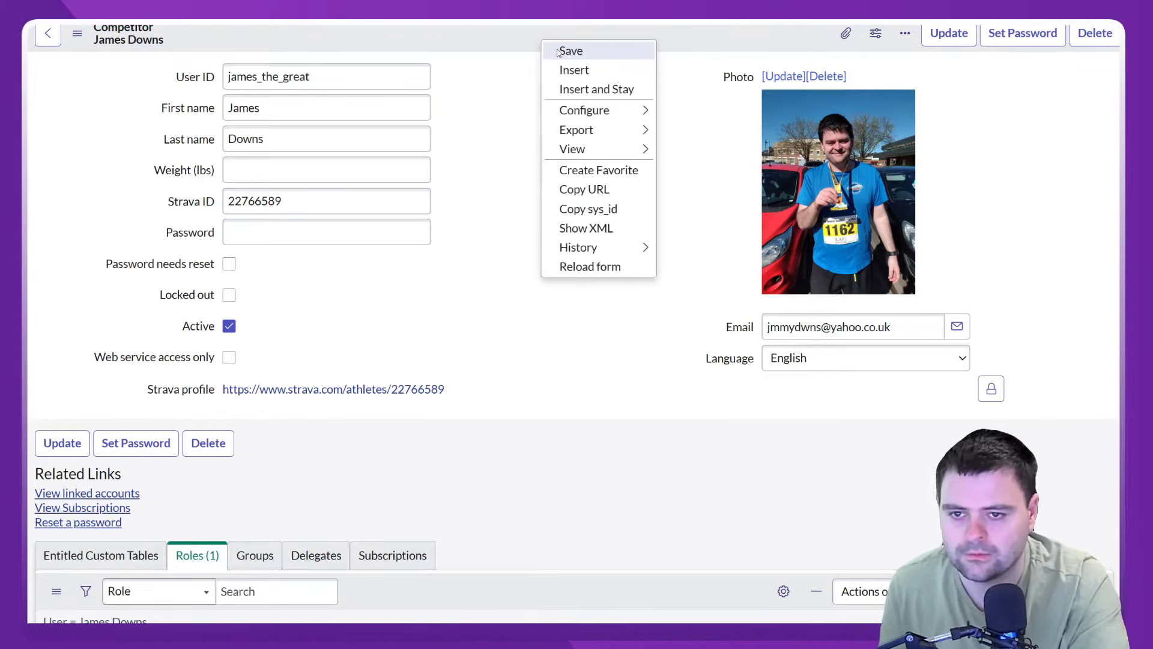
{"action": "left_click", "coordinate": [558, 49]}
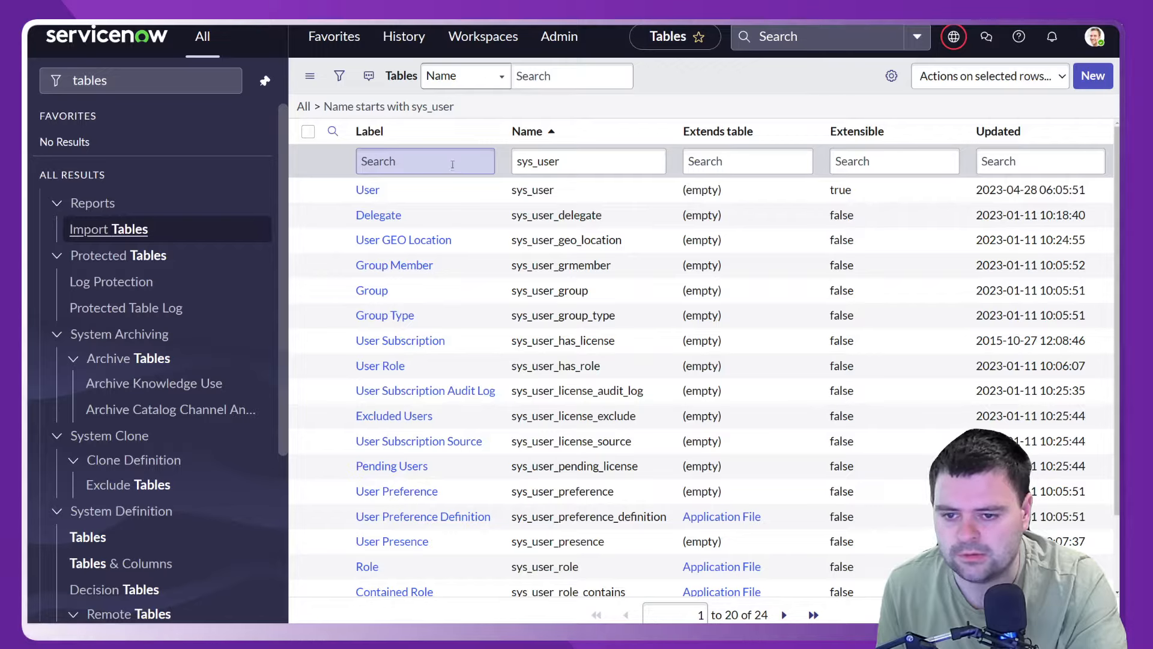
In the Tables list, replace the sys_user name filter with the label Competitor and open the Competitor table's definition.
{"action": "key", "text": "Tab"}
{"action": "key", "text": "BackSpace"}
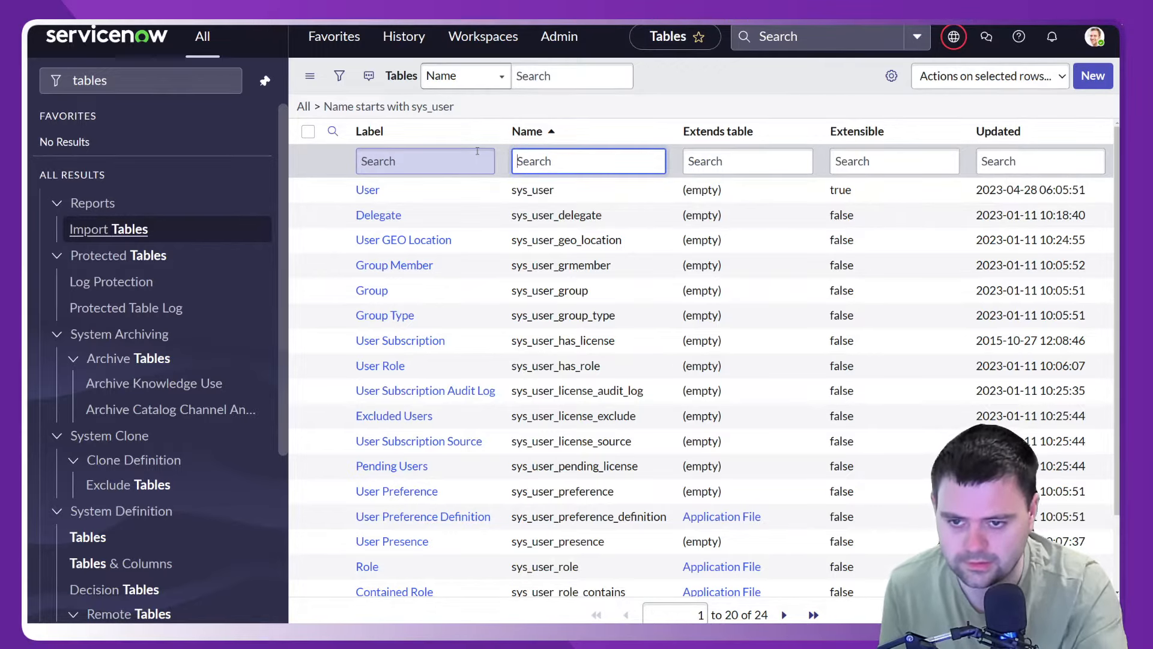
{"action": "left_click", "coordinate": [451, 170]}
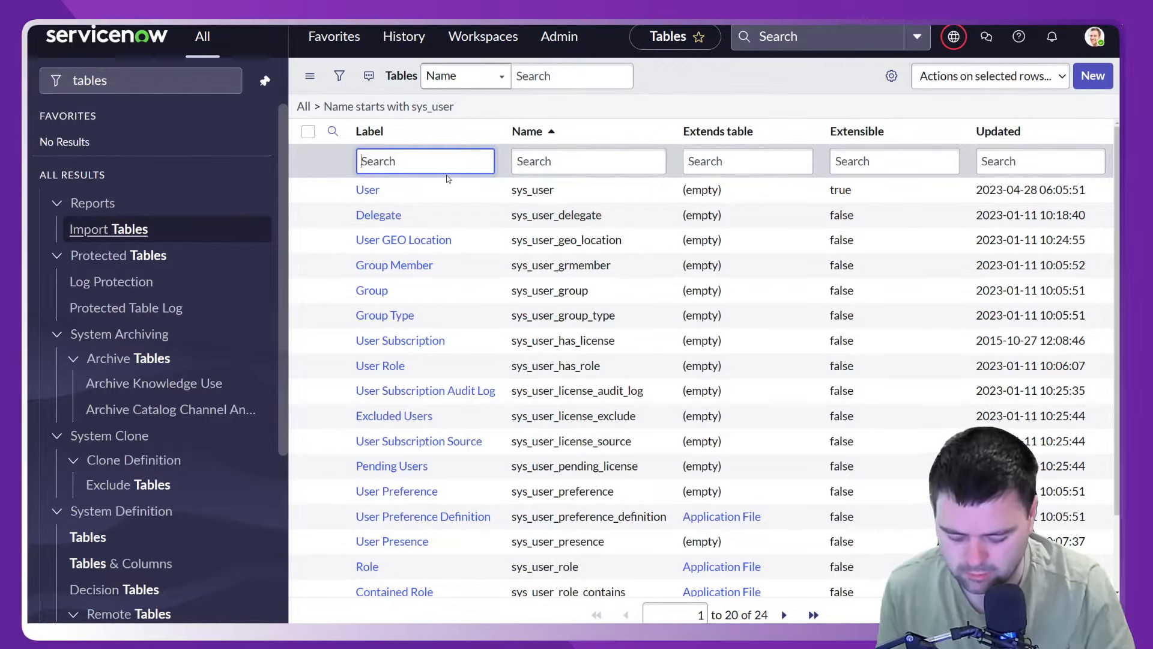
{"action": "type", "text": "Compe"}
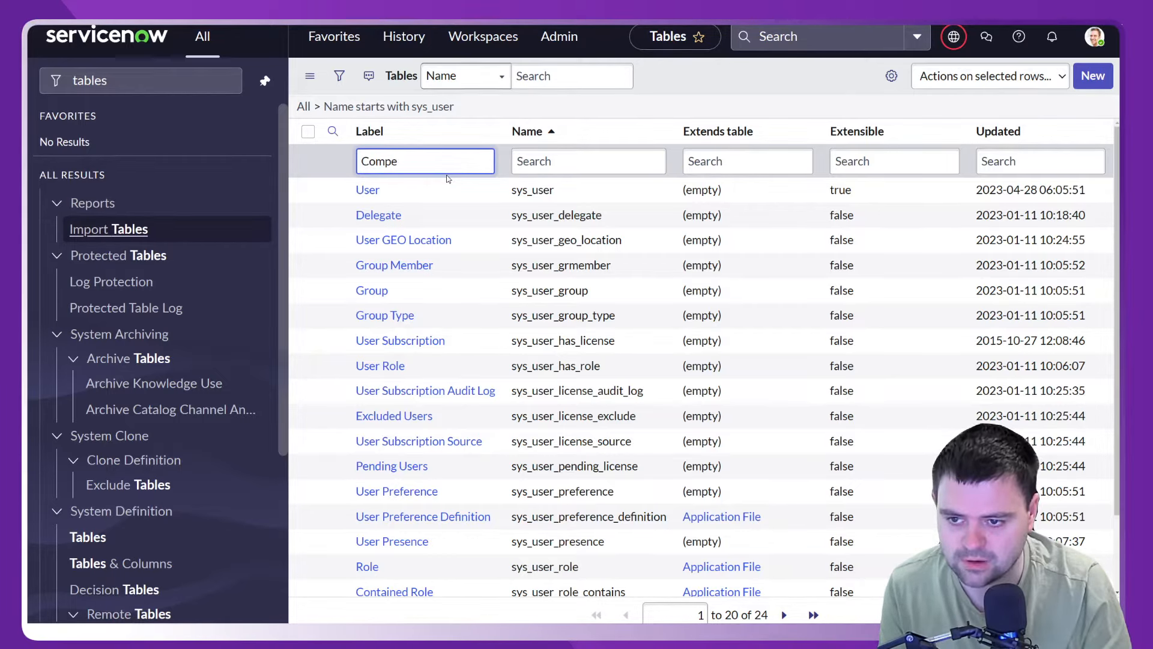
{"action": "type", "text": "titor"}
{"action": "key", "text": "Return"}
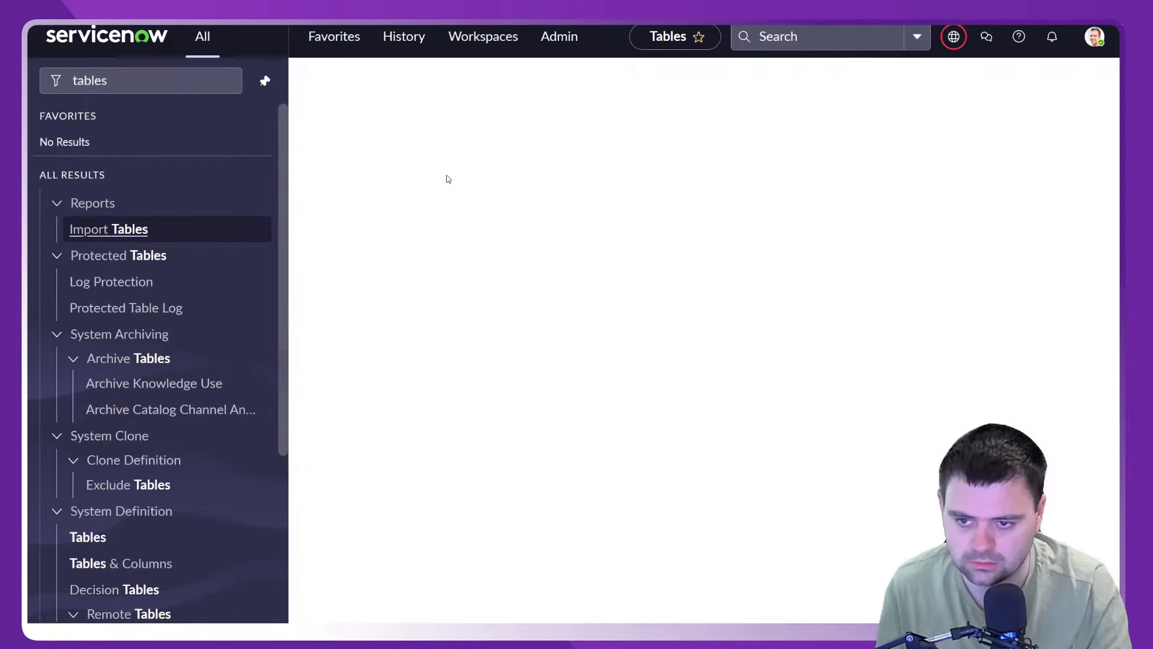
{"action": "left_click", "coordinate": [386, 189]}
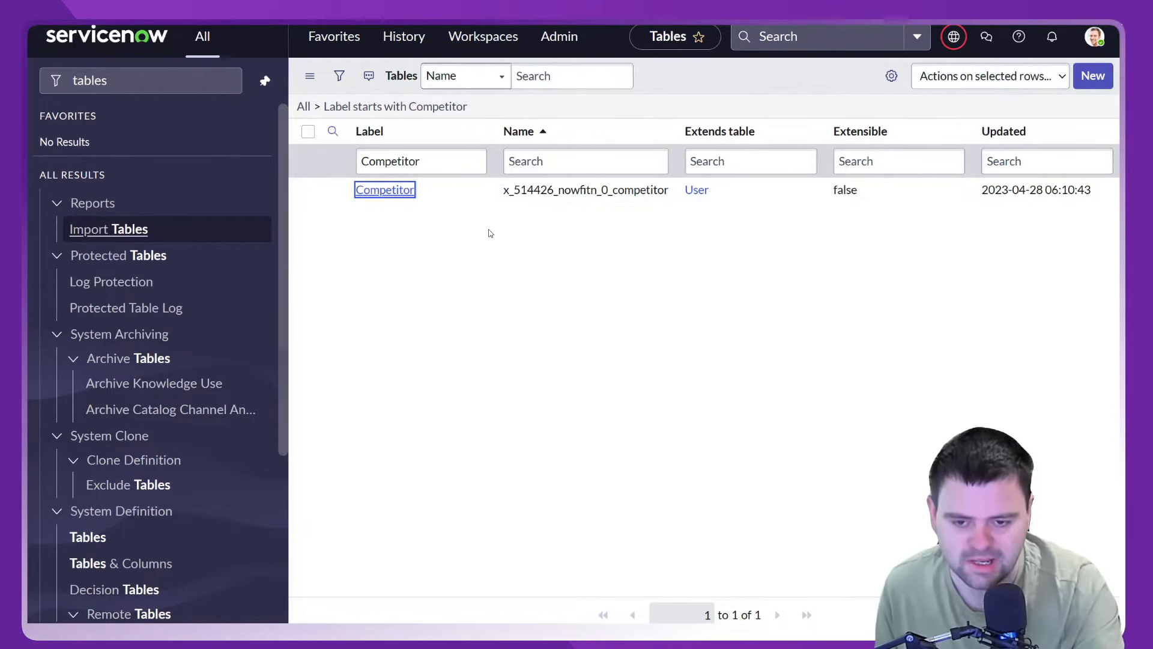
Mark the Strava profile column for deletion on the last page of the Competitor table's columns and update the table.
{"action": "scroll", "coordinate": [491, 330], "scroll_direction": "down", "scroll_amount": 10}
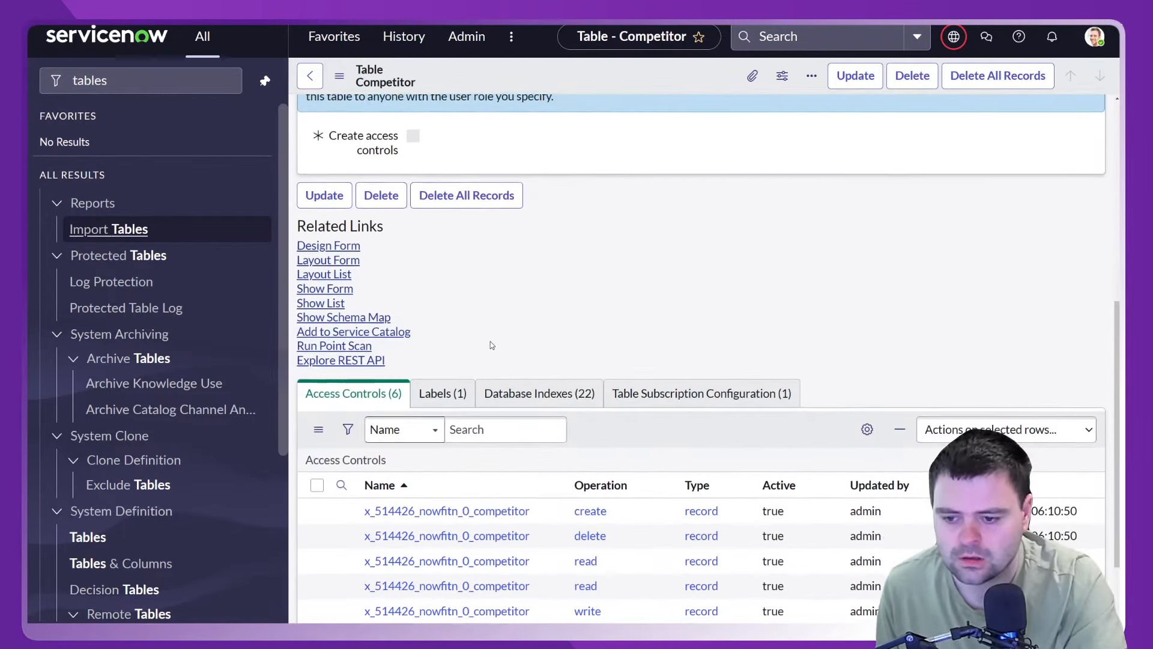
{"action": "scroll", "coordinate": [498, 358], "scroll_direction": "up", "scroll_amount": 10}
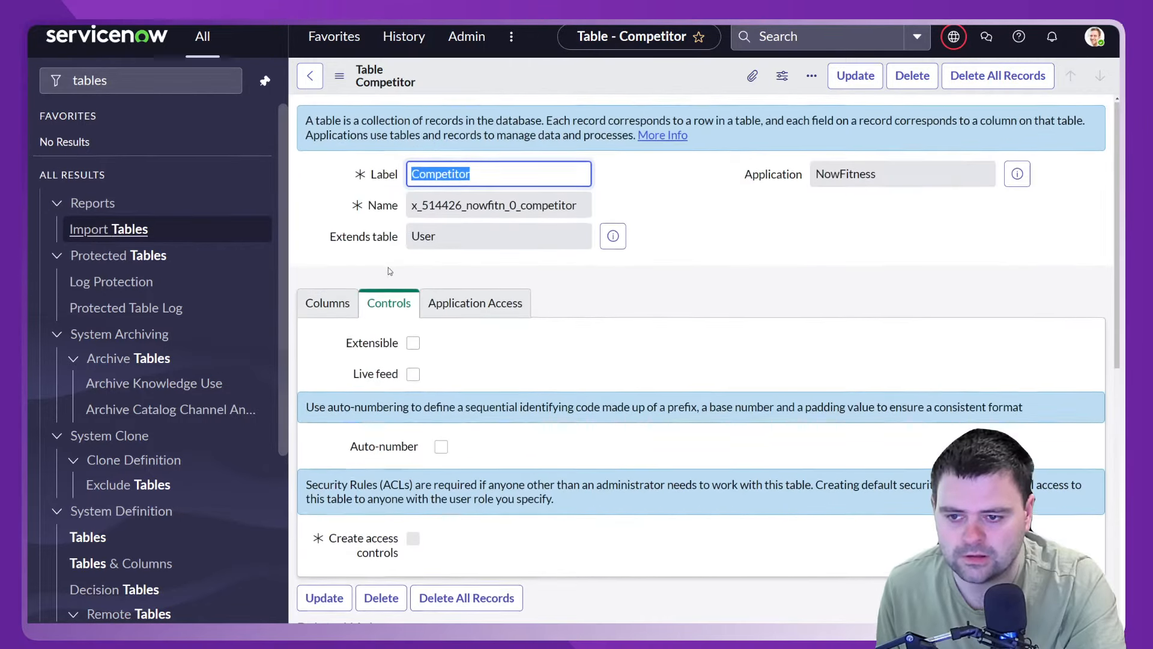
{"action": "left_click", "coordinate": [337, 310]}
{"action": "scroll", "coordinate": [391, 348], "scroll_direction": "down", "scroll_amount": 8}
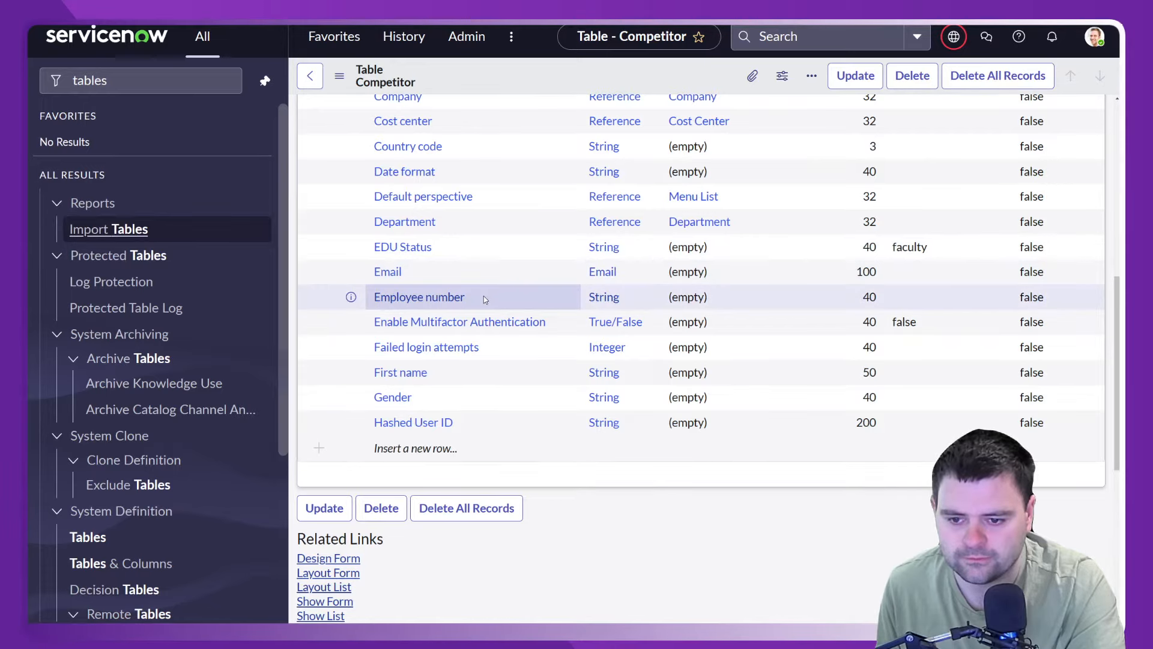
{"action": "scroll", "coordinate": [484, 297], "scroll_direction": "up", "scroll_amount": 1}
{"action": "scroll", "coordinate": [486, 299], "scroll_direction": "up", "scroll_amount": 3}
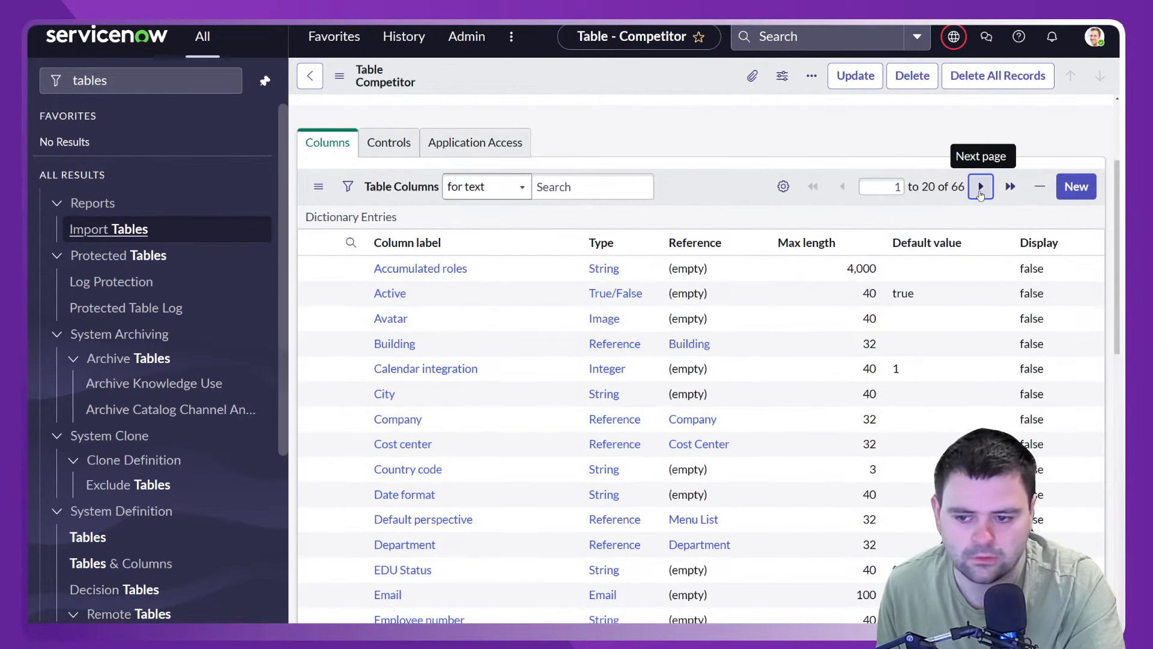
{"action": "left_click", "coordinate": [981, 187]}
{"action": "left_click", "coordinate": [981, 187]}
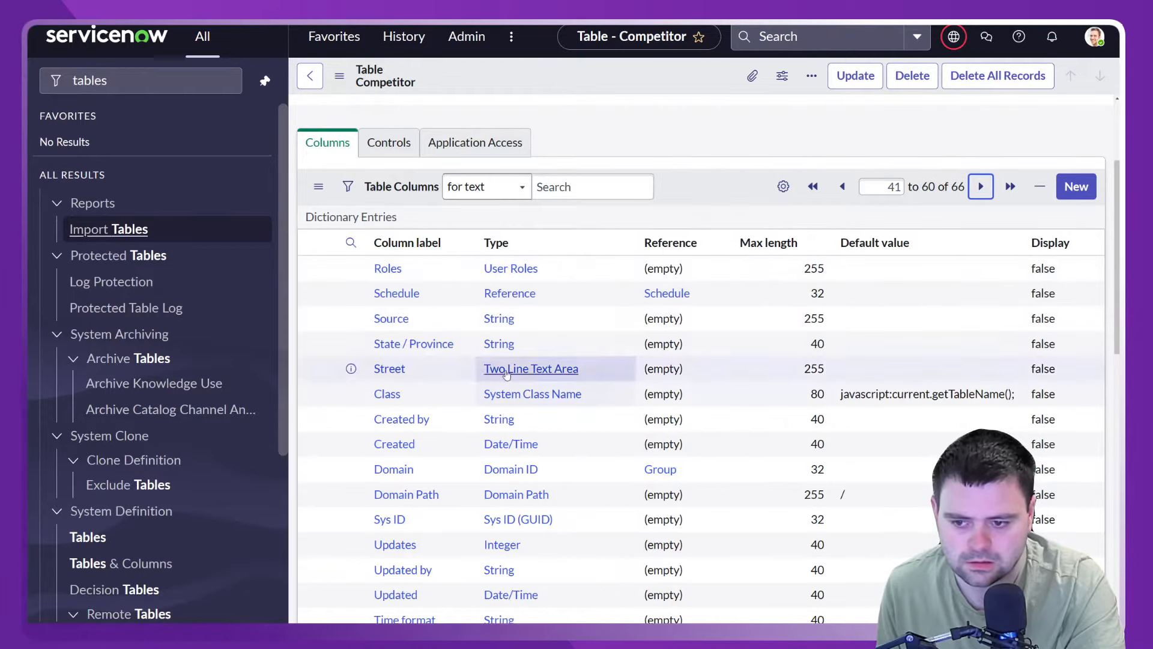
{"action": "scroll", "coordinate": [579, 327], "scroll_direction": "down", "scroll_amount": 5}
{"action": "scroll", "coordinate": [604, 324], "scroll_direction": "up", "scroll_amount": 5}
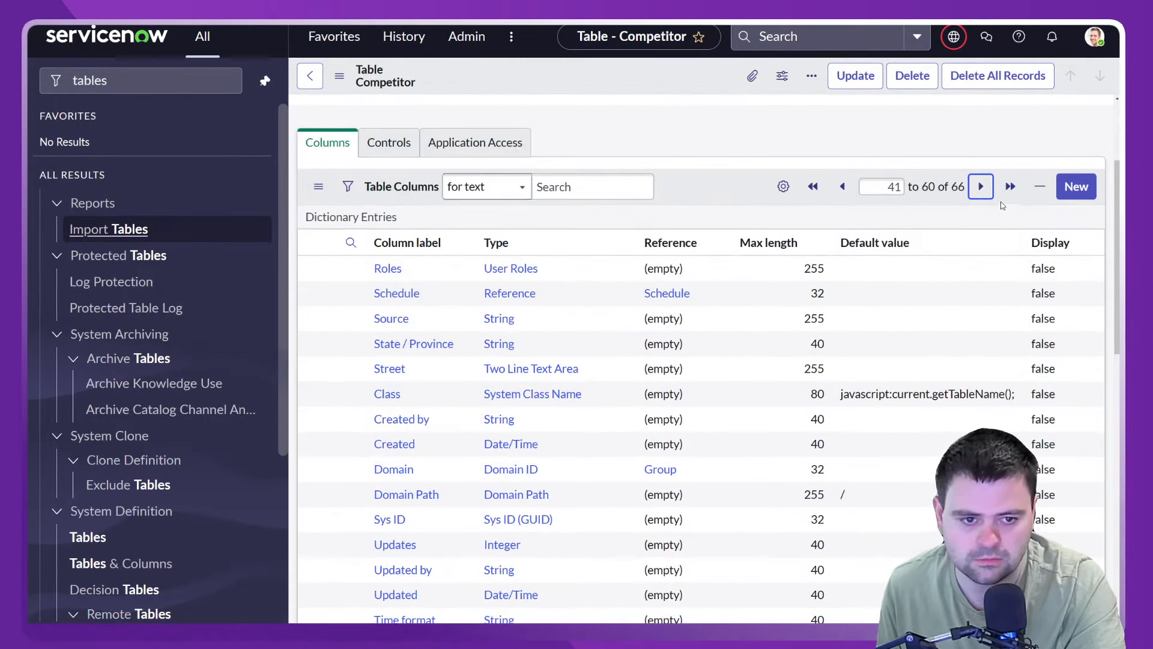
{"action": "left_click", "coordinate": [981, 187]}
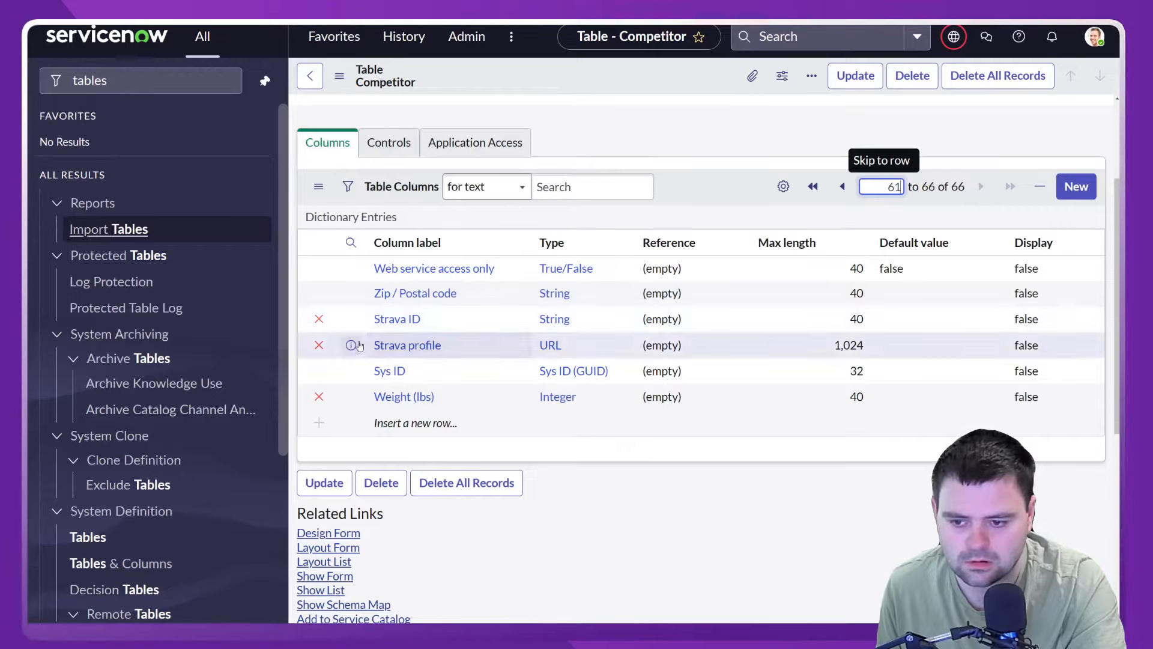
{"action": "left_click", "coordinate": [319, 345]}
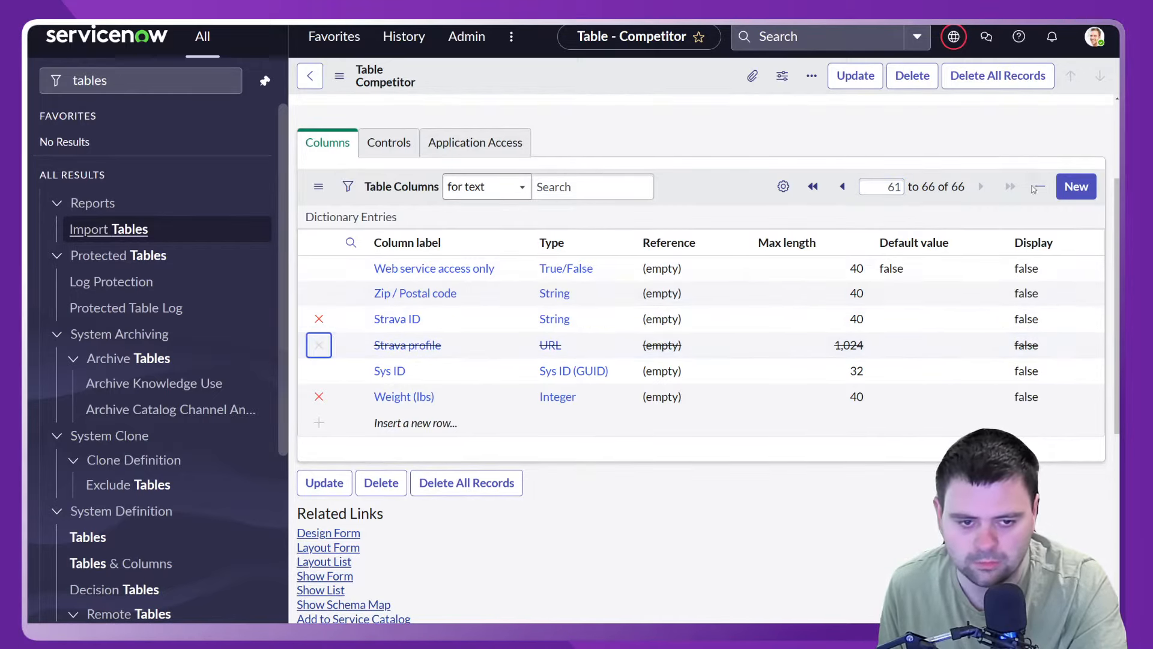
{"action": "left_click", "coordinate": [855, 76]}
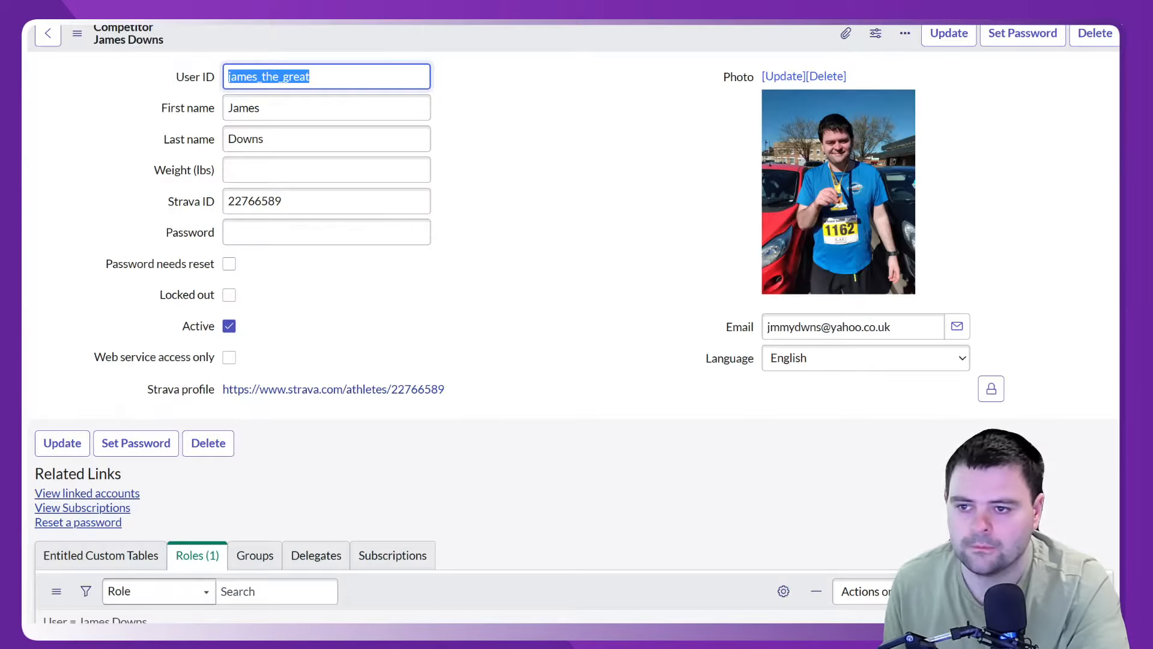
Reload the competitor record's form to check that the deleted Strava profile field no longer appears.
{"action": "right_click", "coordinate": [379, 42]}
{"action": "left_click", "coordinate": [457, 274]}
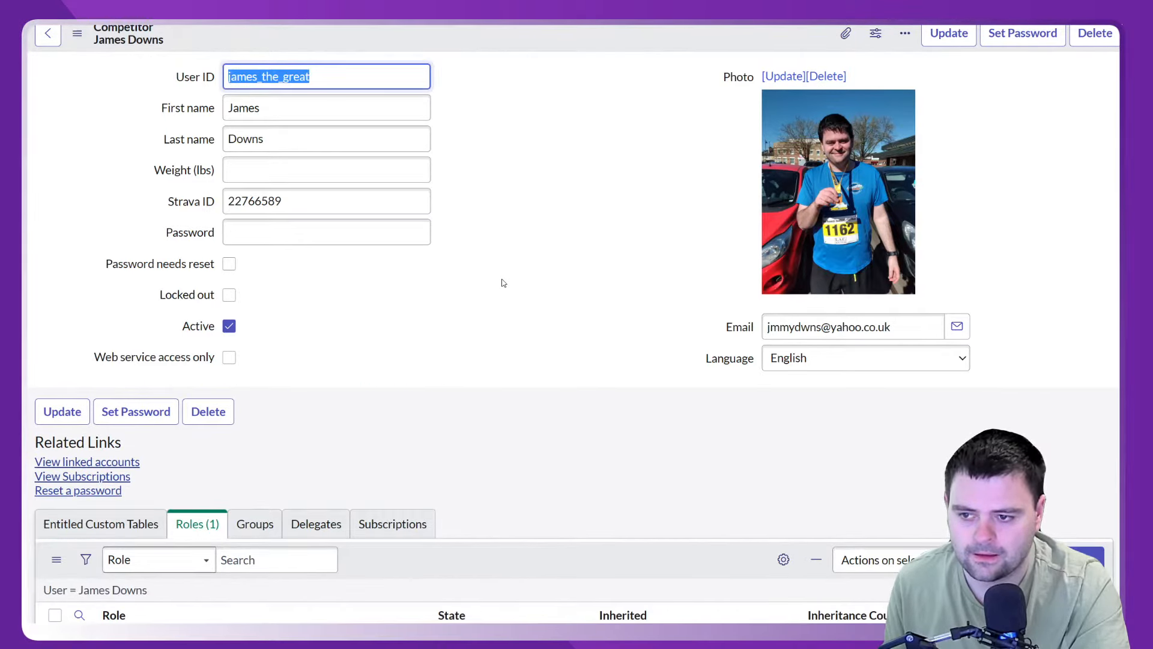
{"action": "left_click", "coordinate": [557, 192]}
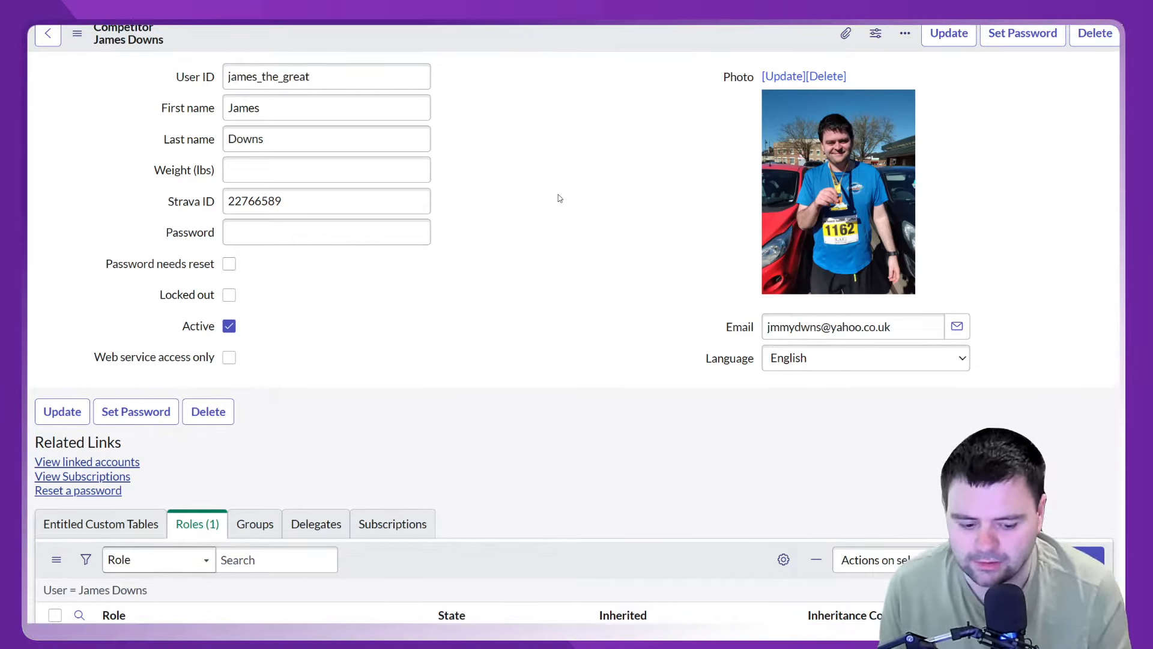
Set the competitor's Weight (lbs) to 207 and save the record.
{"action": "left_click", "coordinate": [277, 175]}
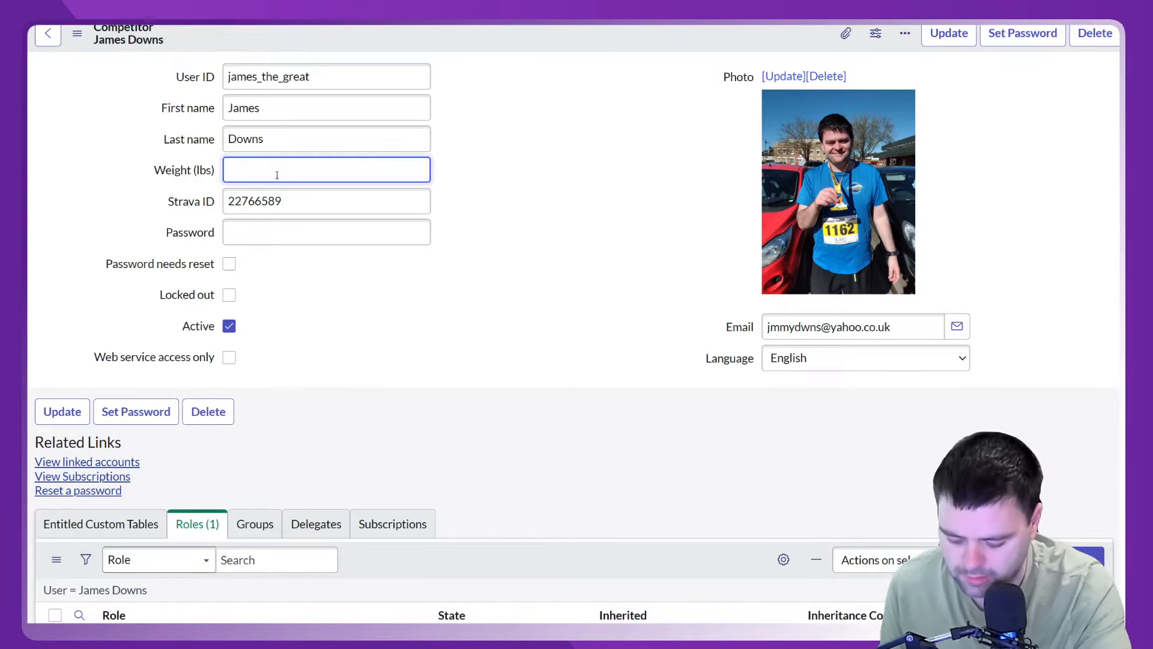
{"action": "type", "text": "207"}
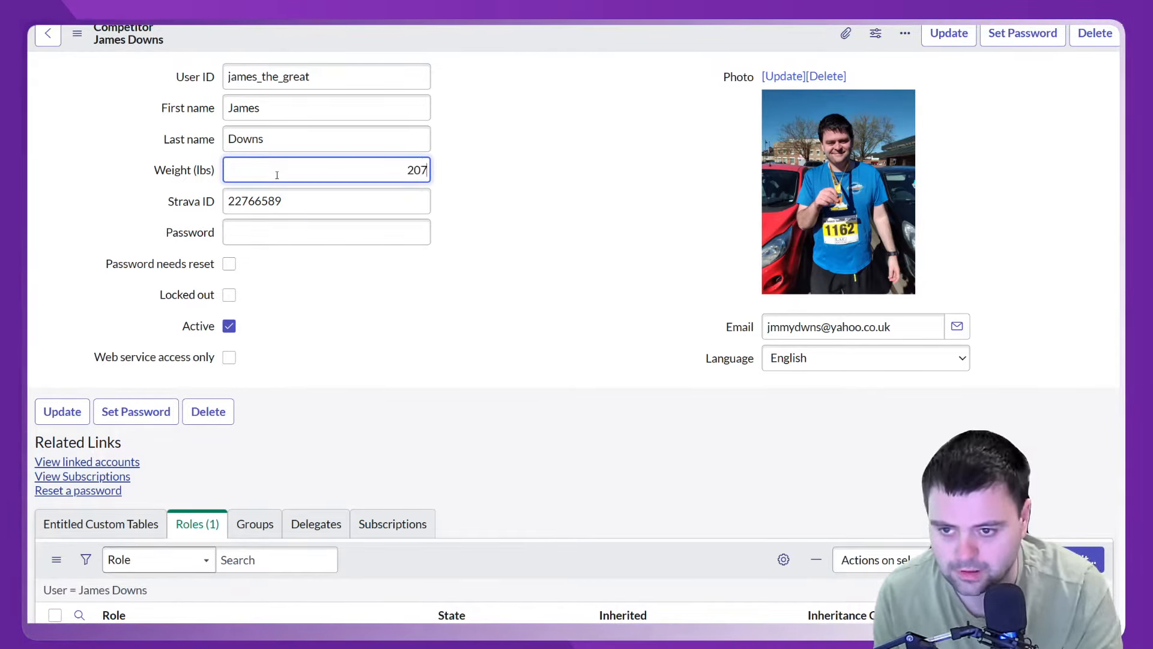
{"action": "right_click", "coordinate": [527, 31]}
{"action": "left_click", "coordinate": [544, 42]}
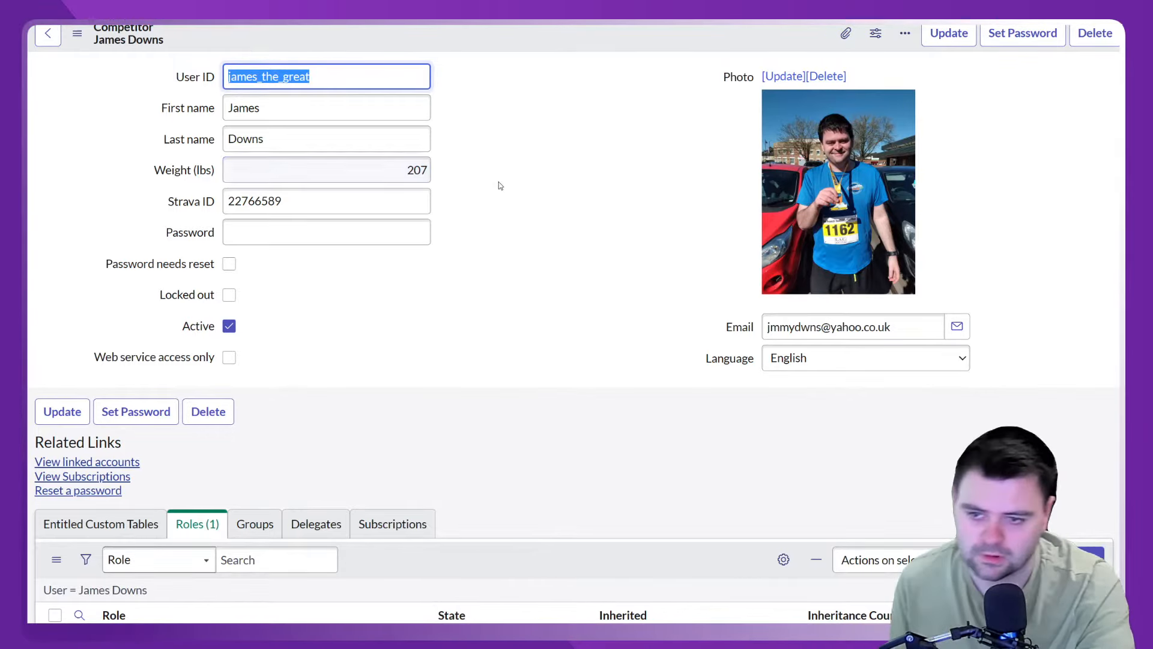
{"action": "left_click", "coordinate": [545, 194]}
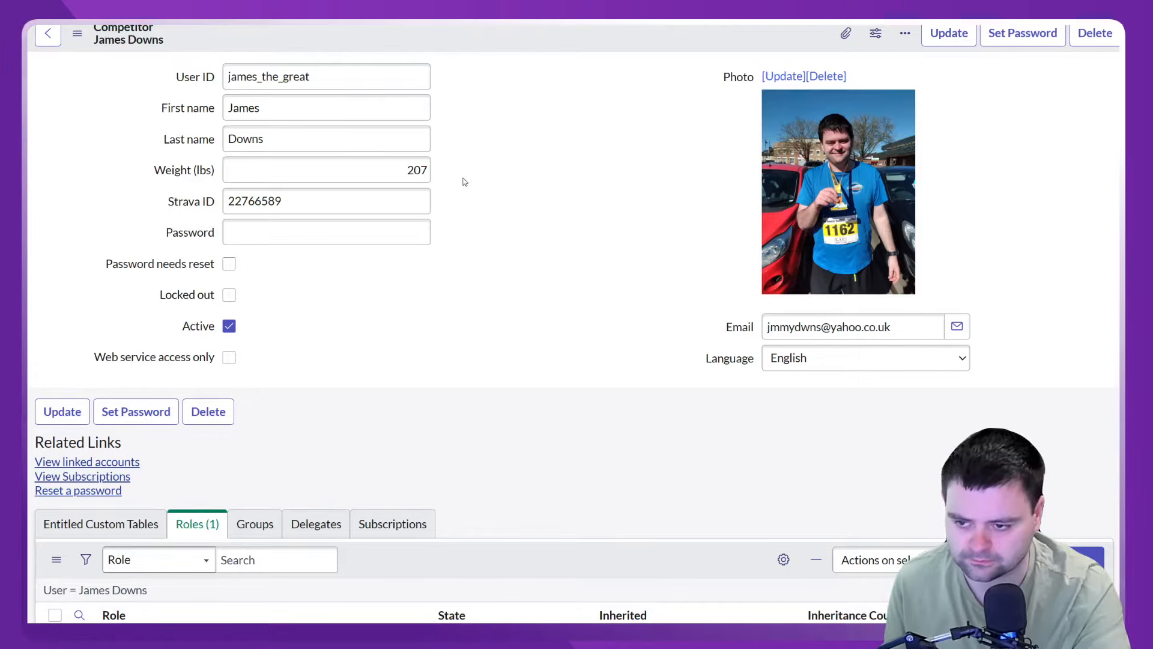
Move the Strava ID field directly below Photo in the Competitor form's layout and save it.
{"action": "right_click", "coordinate": [569, 38]}
{"action": "mouse_move", "coordinate": [635, 113]}
{"action": "left_click", "coordinate": [750, 135]}
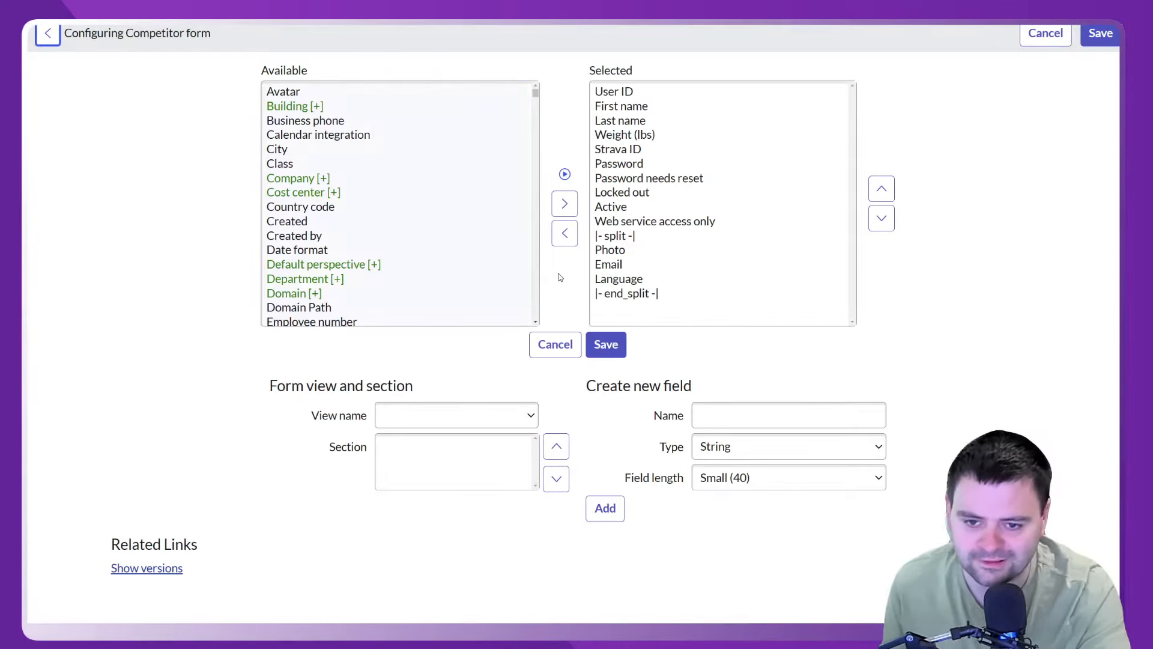
{"action": "left_click", "coordinate": [625, 149]}
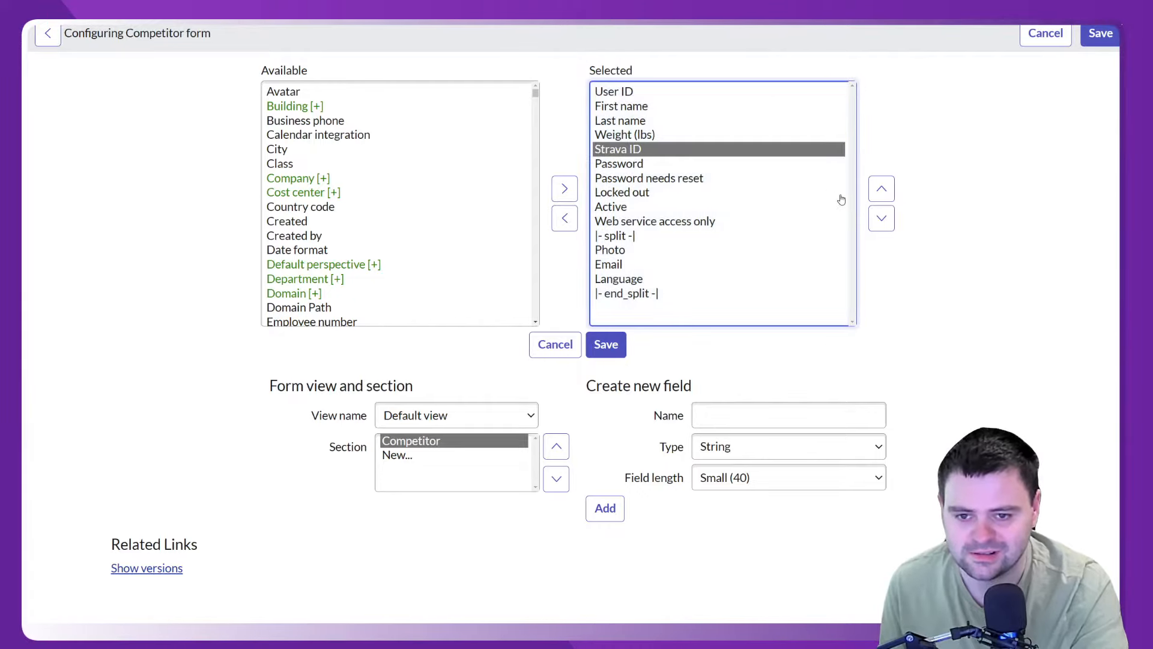
{"action": "left_click", "coordinate": [882, 218]}
{"action": "left_click", "coordinate": [882, 218]}
{"action": "left_click", "coordinate": [882, 218]}
{"action": "left_click", "coordinate": [882, 218]}
{"action": "left_click", "coordinate": [881, 218]}
{"action": "left_click", "coordinate": [882, 218]}
{"action": "left_click", "coordinate": [881, 219]}
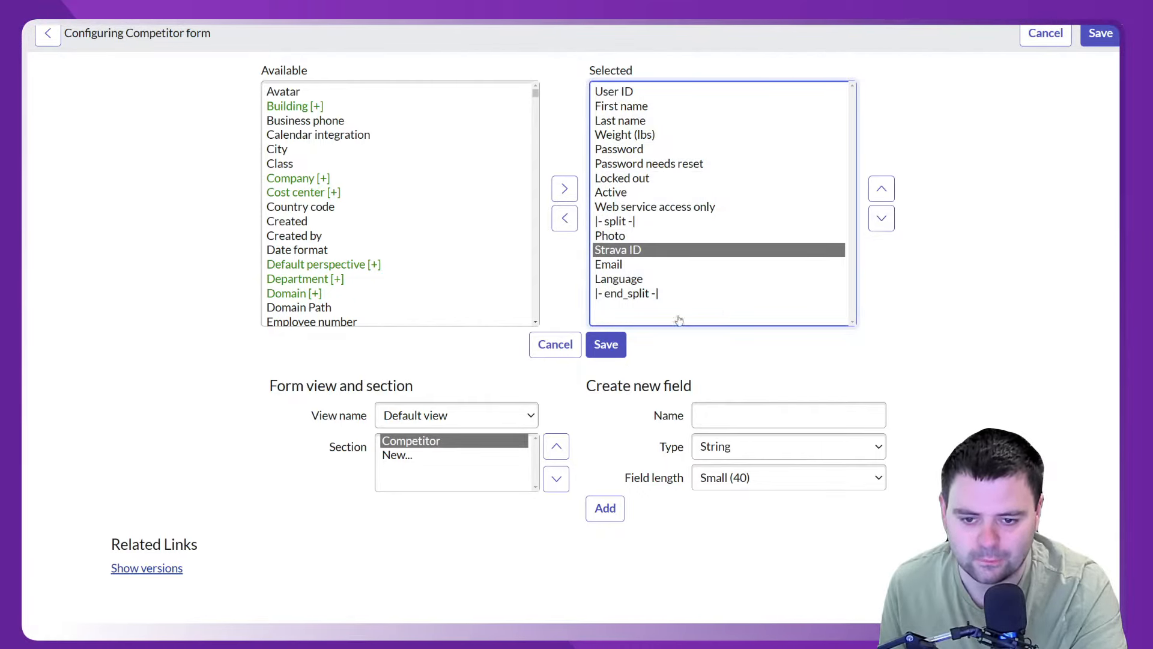
{"action": "left_click", "coordinate": [606, 344]}
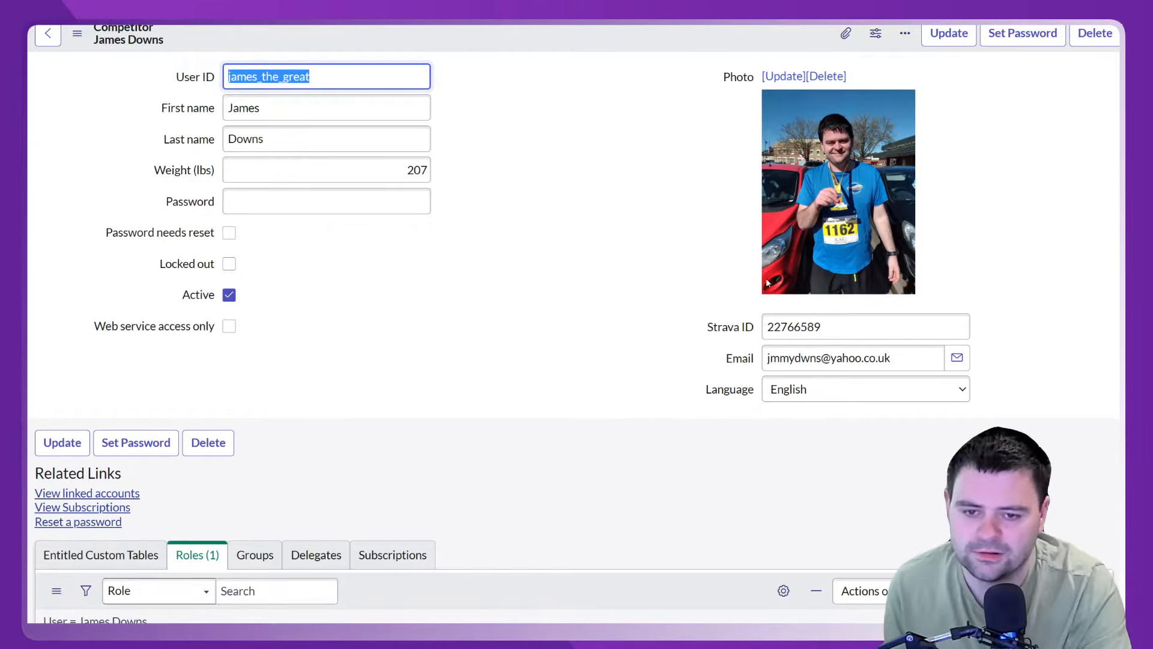
Reopen the Competitor form's layout and move the Strava ID field back directly below Weight (lbs).
{"action": "right_click", "coordinate": [586, 43]}
{"action": "key", "text": "Escape"}
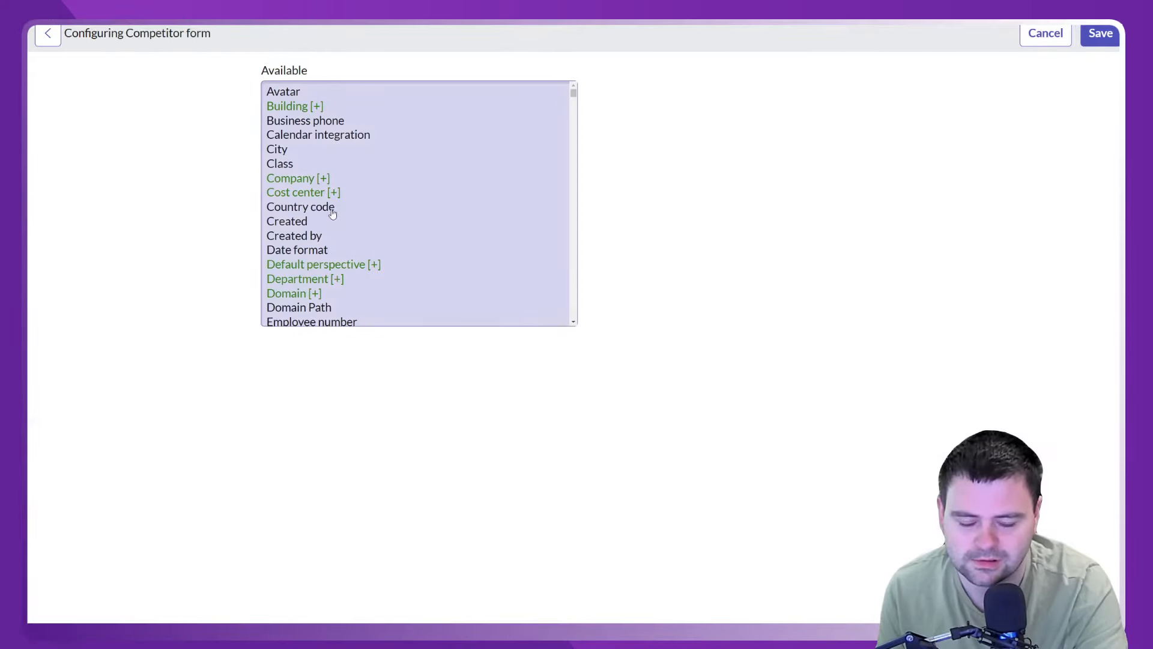
{"action": "left_click", "coordinate": [641, 250]}
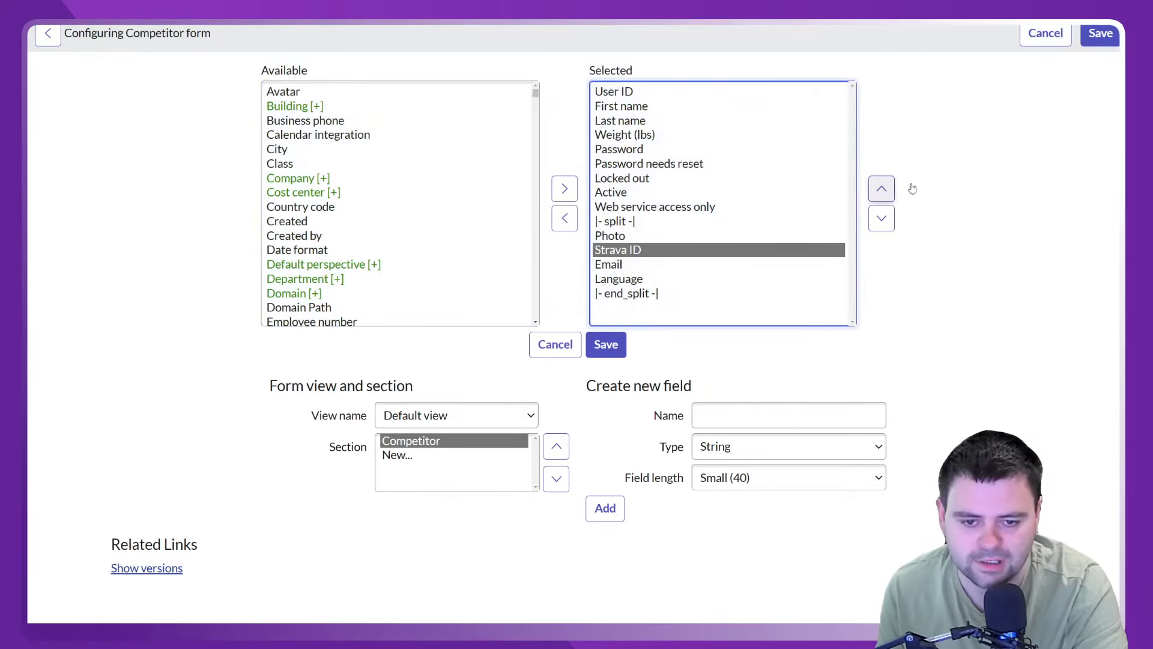
{"action": "left_click", "coordinate": [881, 189]}
{"action": "left_click", "coordinate": [881, 189]}
{"action": "left_click", "coordinate": [881, 188]}
{"action": "left_click", "coordinate": [881, 188]}
{"action": "left_click", "coordinate": [881, 189]}
{"action": "left_click", "coordinate": [881, 189]}
{"action": "left_click", "coordinate": [881, 188]}
Move the Weight (lbs) field to directly below Photo and save the Competitor form's layout.
{"action": "left_click", "coordinate": [624, 135]}
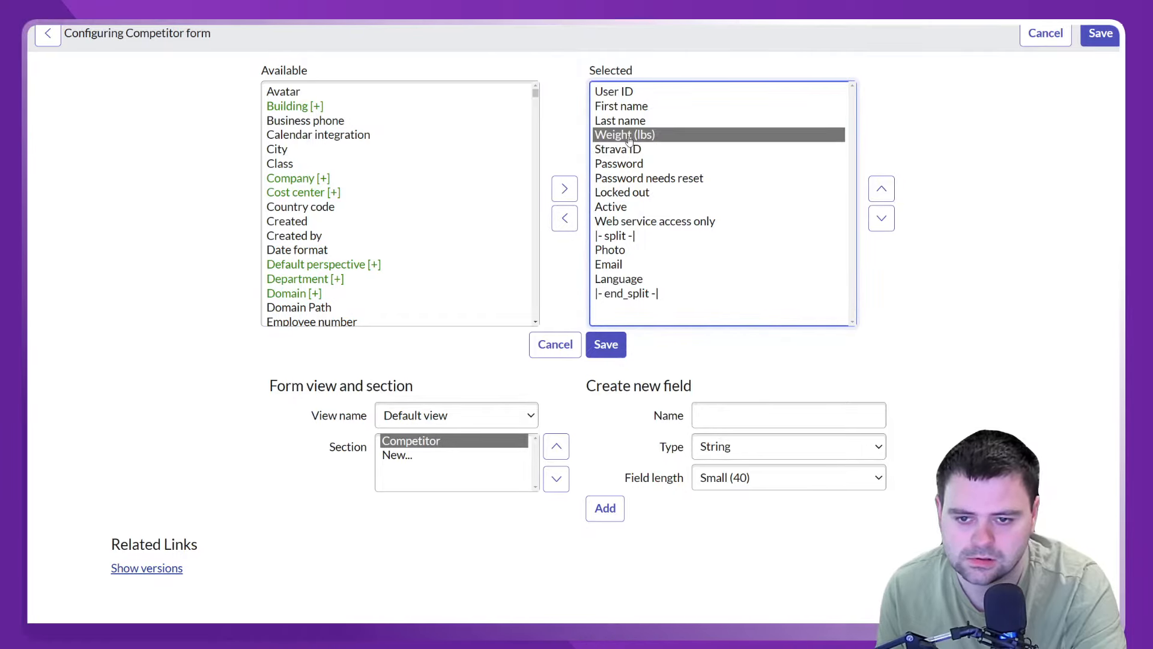
{"action": "left_click", "coordinate": [880, 218]}
{"action": "left_click", "coordinate": [881, 218]}
{"action": "left_click", "coordinate": [881, 218]}
{"action": "left_click", "coordinate": [881, 218]}
{"action": "left_click", "coordinate": [881, 218]}
{"action": "left_click", "coordinate": [881, 218]}
{"action": "left_click", "coordinate": [881, 218]}
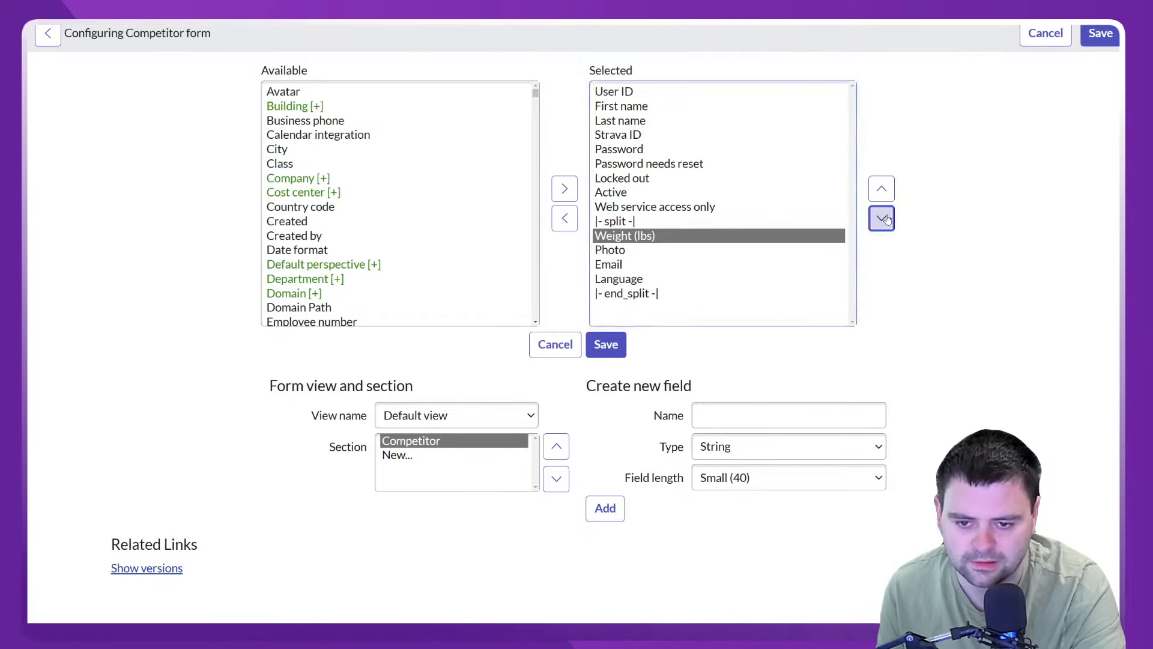
{"action": "left_click", "coordinate": [881, 218]}
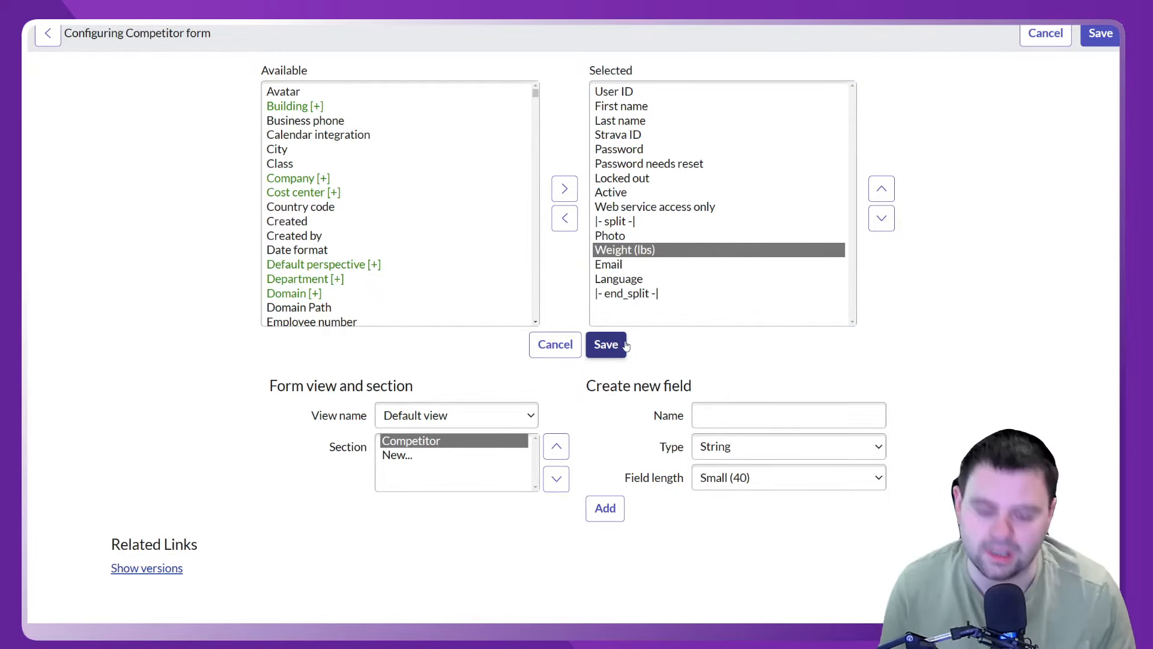
{"action": "left_click", "coordinate": [605, 344]}
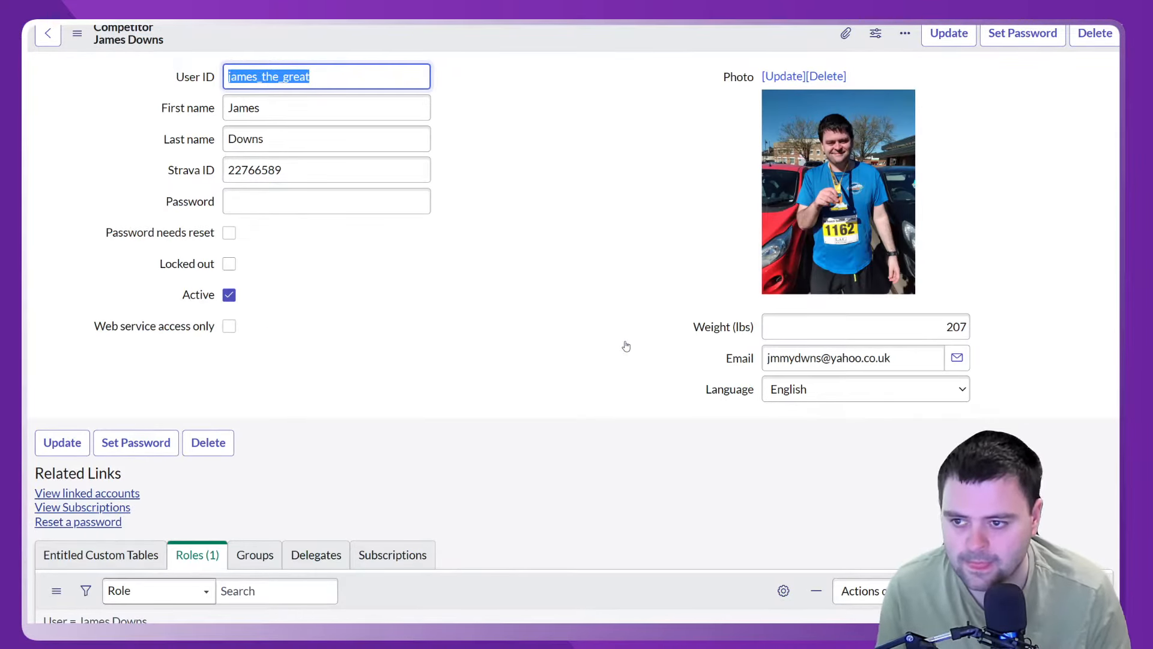
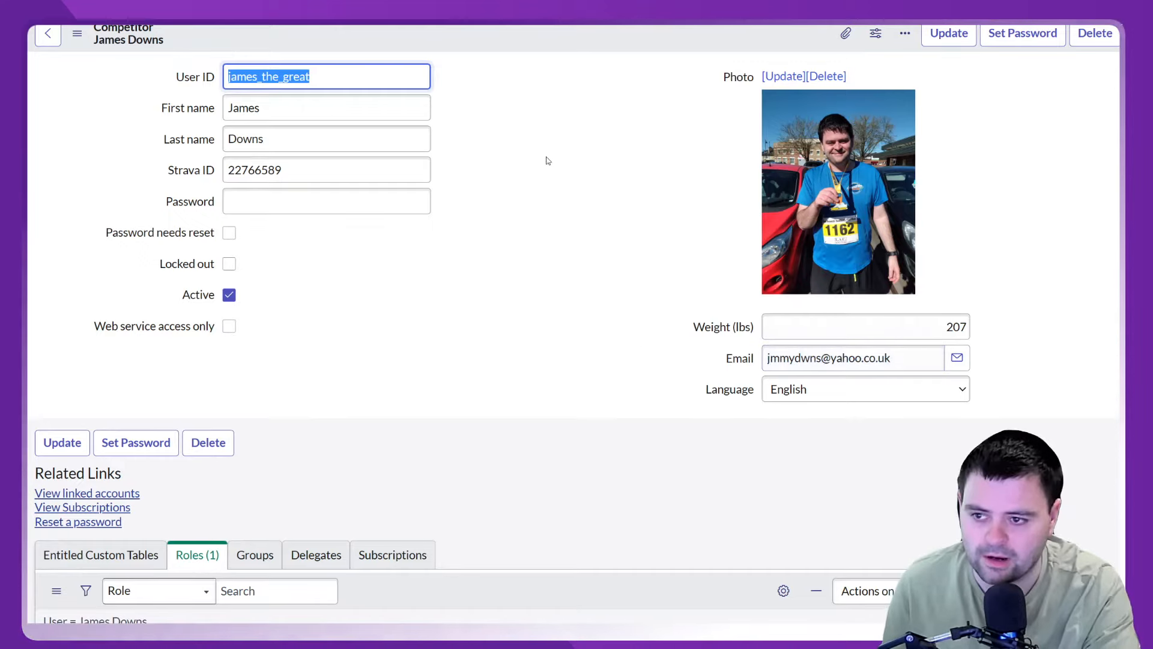
In App Engine Studio, close the Competitor table and start a new NowFitness table extended from the Task table.
{"action": "left_click", "coordinate": [506, 103]}
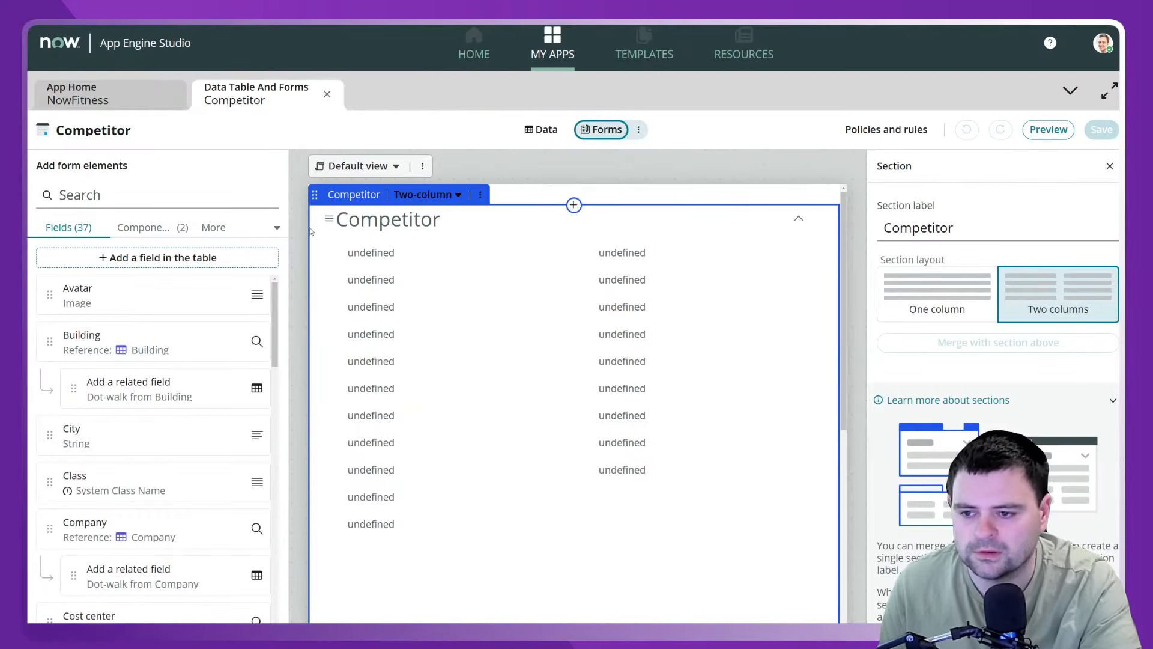
{"action": "left_click", "coordinate": [327, 94]}
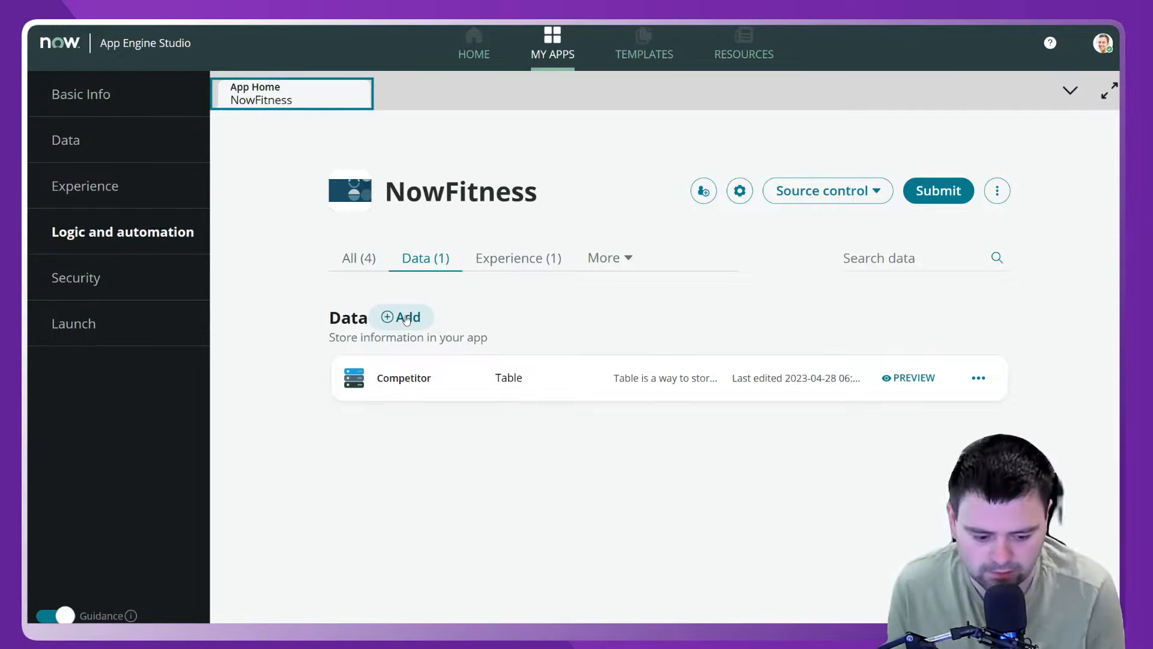
{"action": "left_click", "coordinate": [406, 318]}
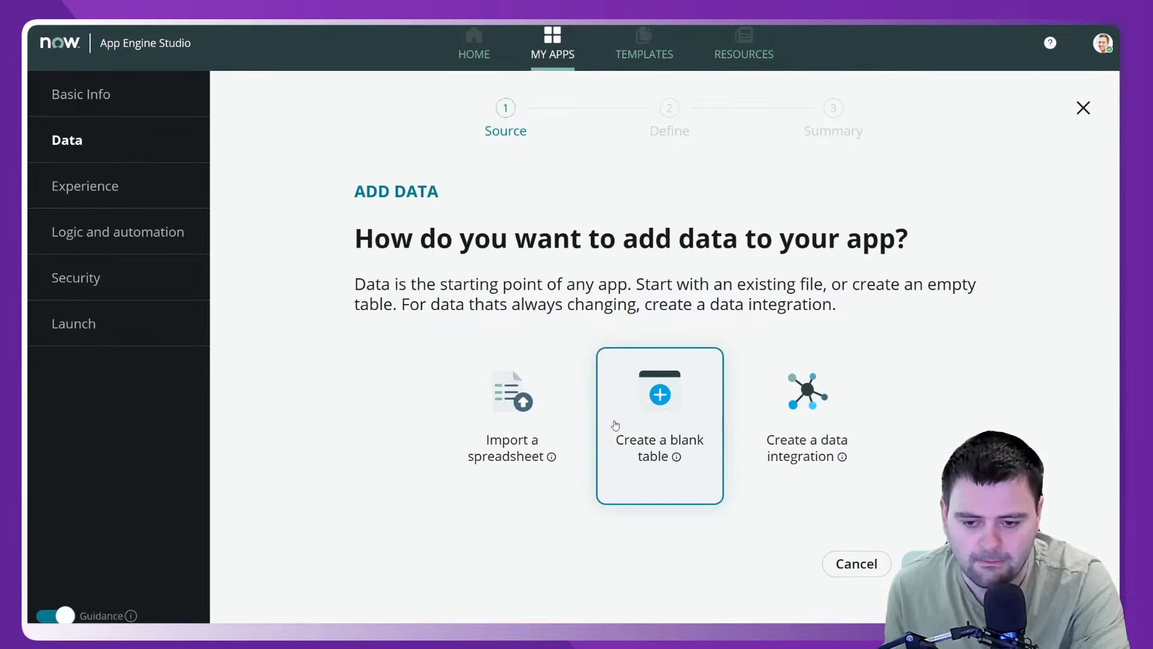
{"action": "left_click", "coordinate": [714, 355]}
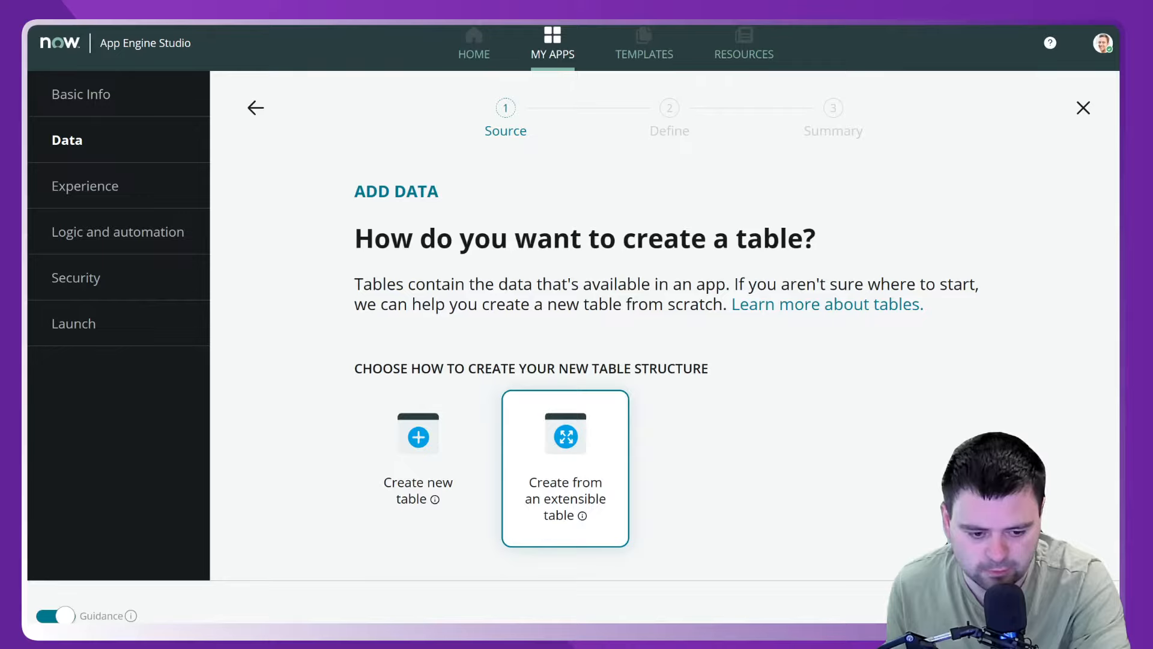
{"action": "left_click", "coordinate": [565, 468]}
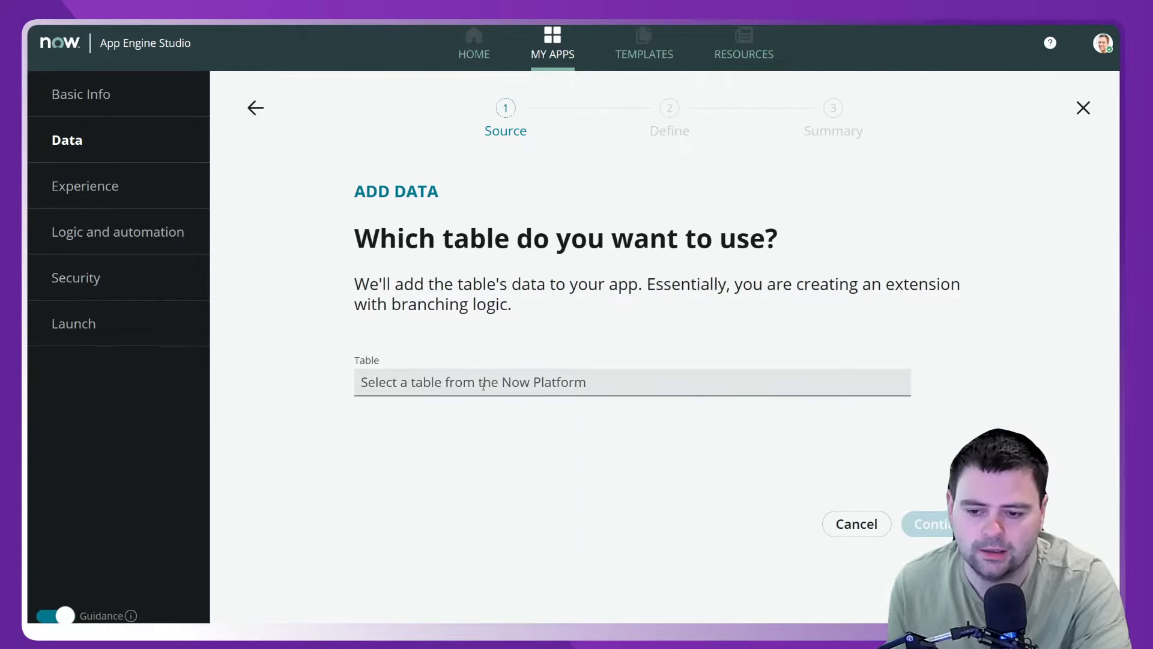
{"action": "left_click", "coordinate": [484, 385]}
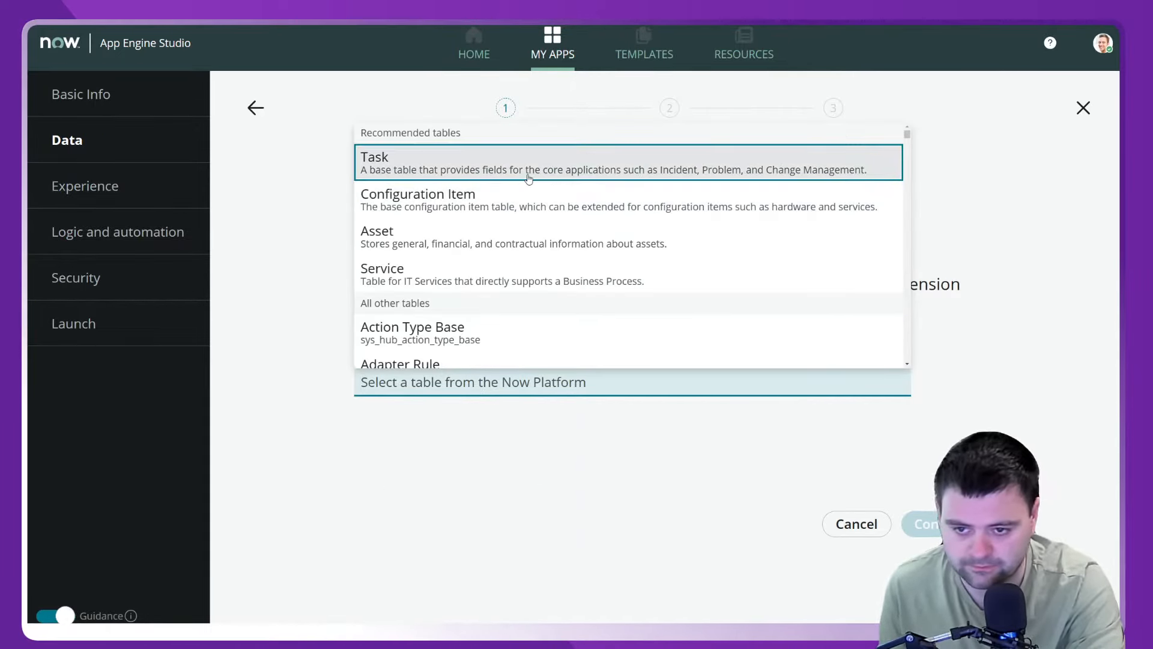
{"action": "left_click", "coordinate": [518, 161]}
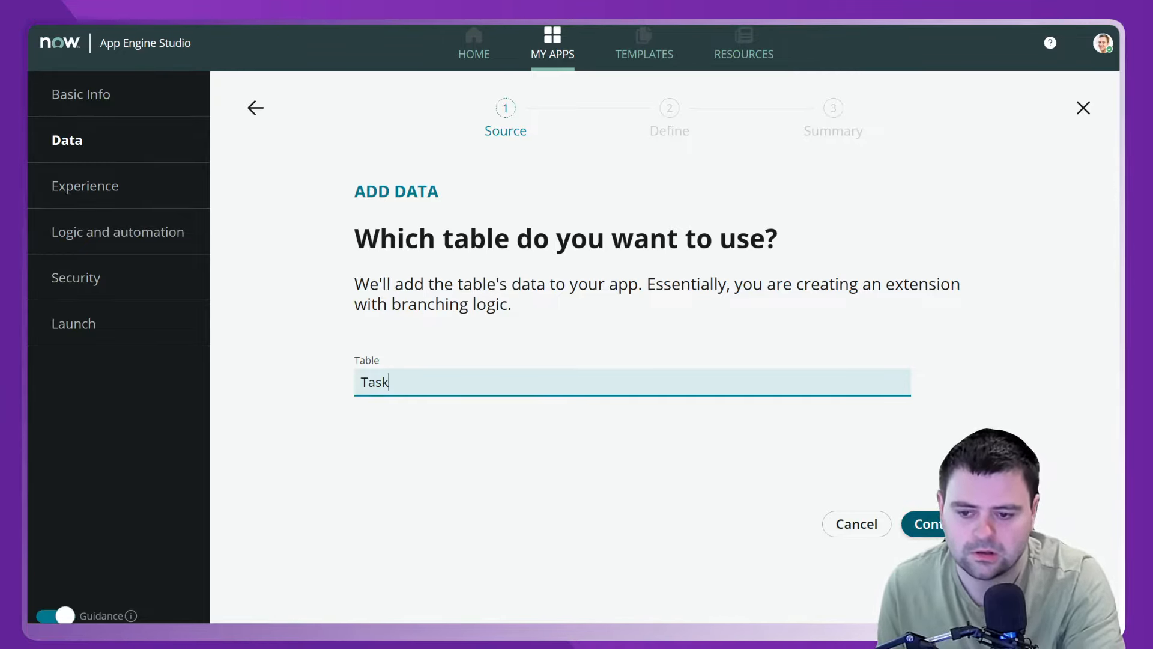
{"action": "left_click", "coordinate": [924, 524]}
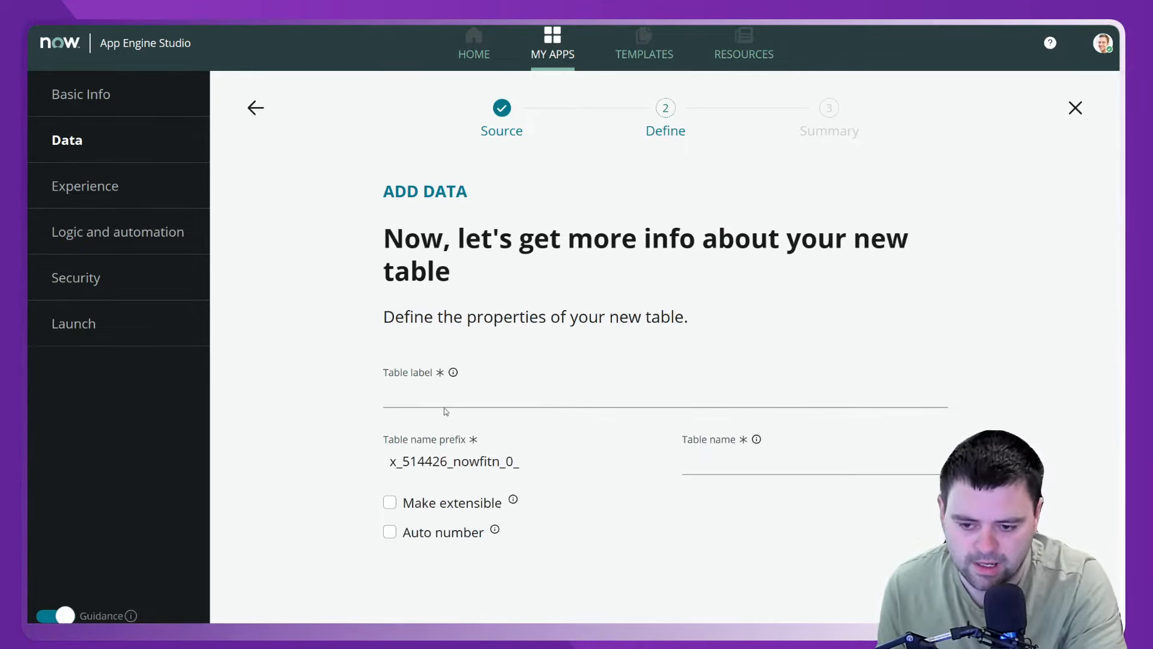
Give the new table the label Activity.
{"action": "left_click", "coordinate": [440, 399]}
{"action": "type", "text": "Ac"}
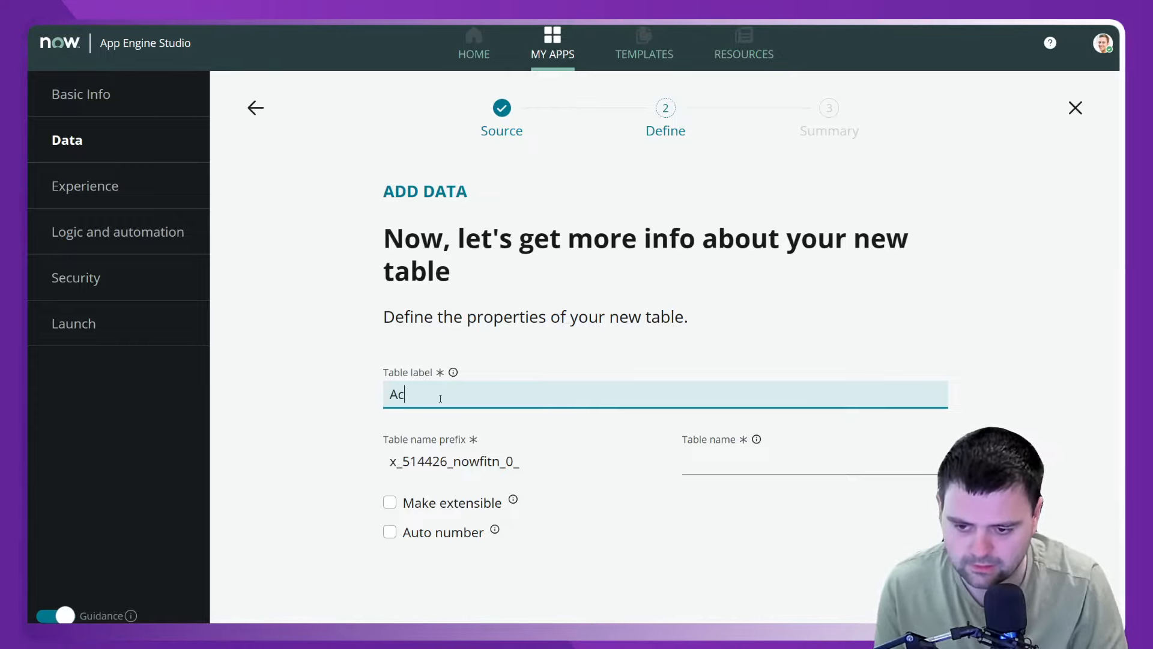
{"action": "type", "text": "tivi"}
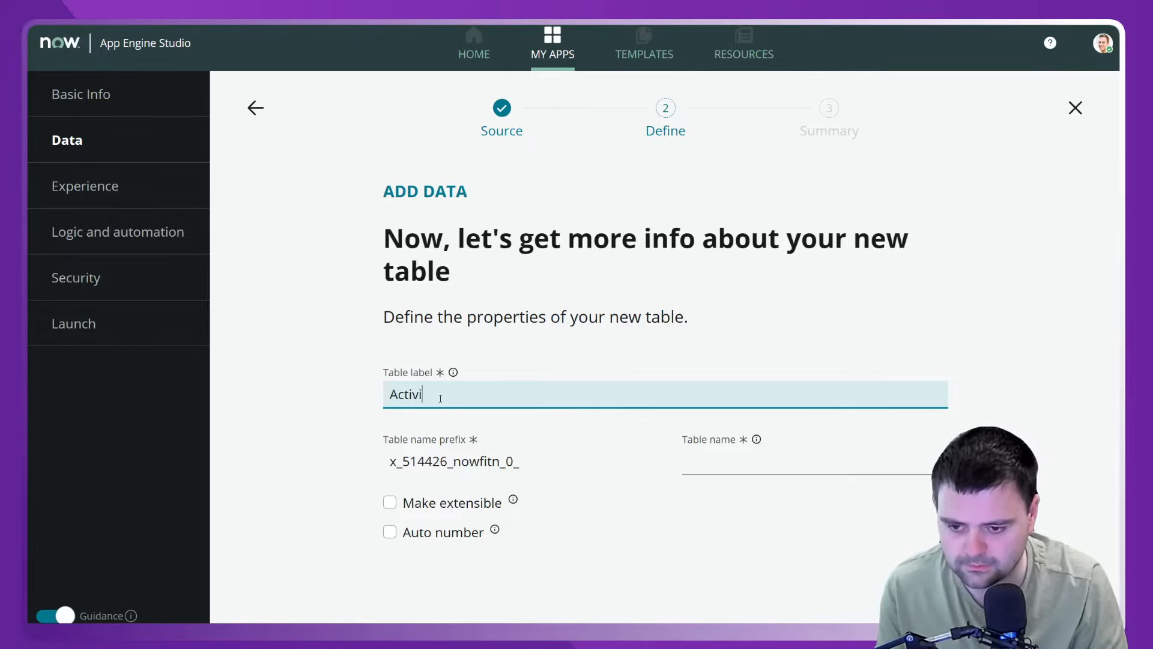
{"action": "type", "text": "ty"}
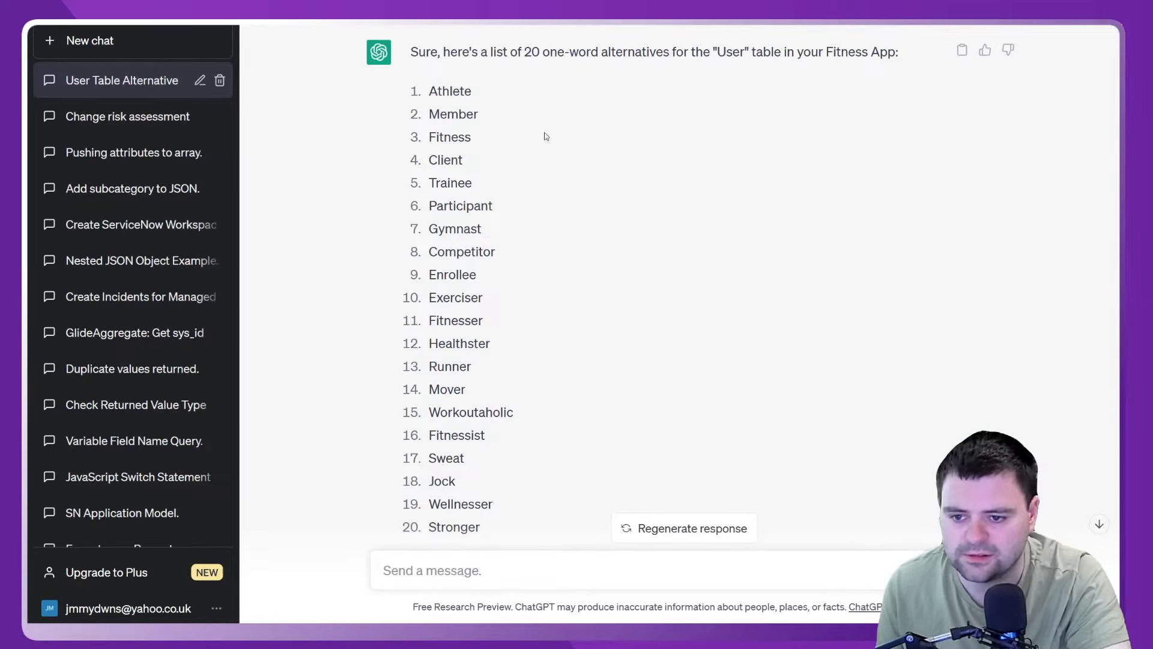
In ChatGPT, copy the earlier prompt asking for 10 alternative names for the fitness app's User table.
{"action": "scroll", "coordinate": [671, 391], "scroll_direction": "down", "scroll_amount": 3}
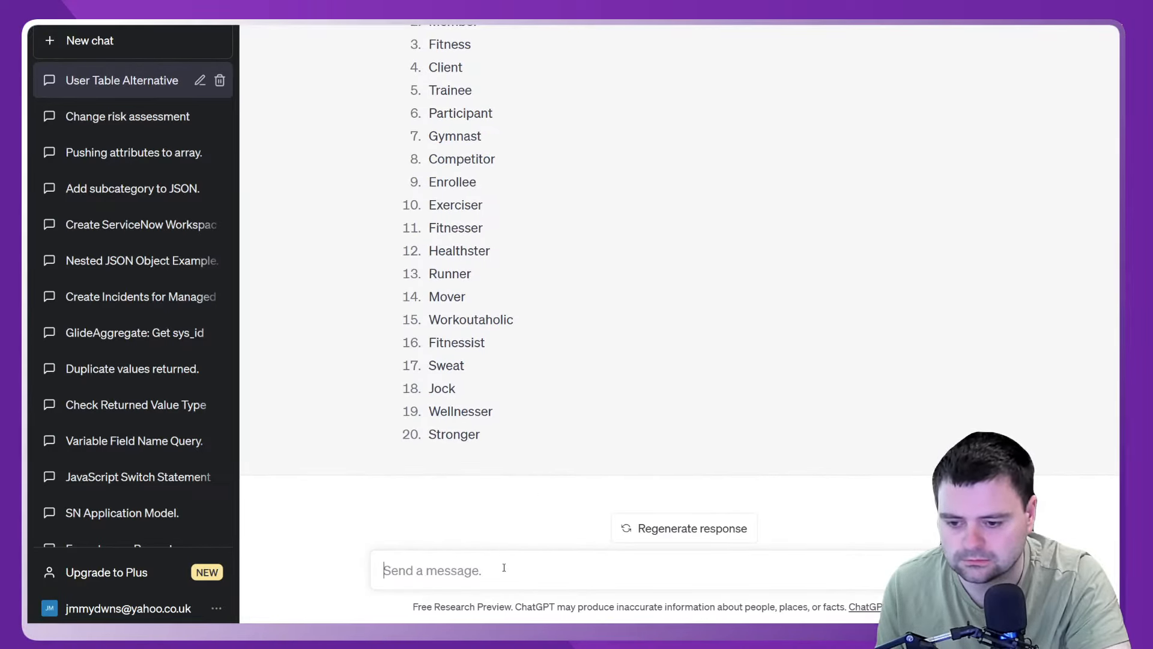
{"action": "scroll", "coordinate": [515, 540], "scroll_direction": "up", "scroll_amount": 12}
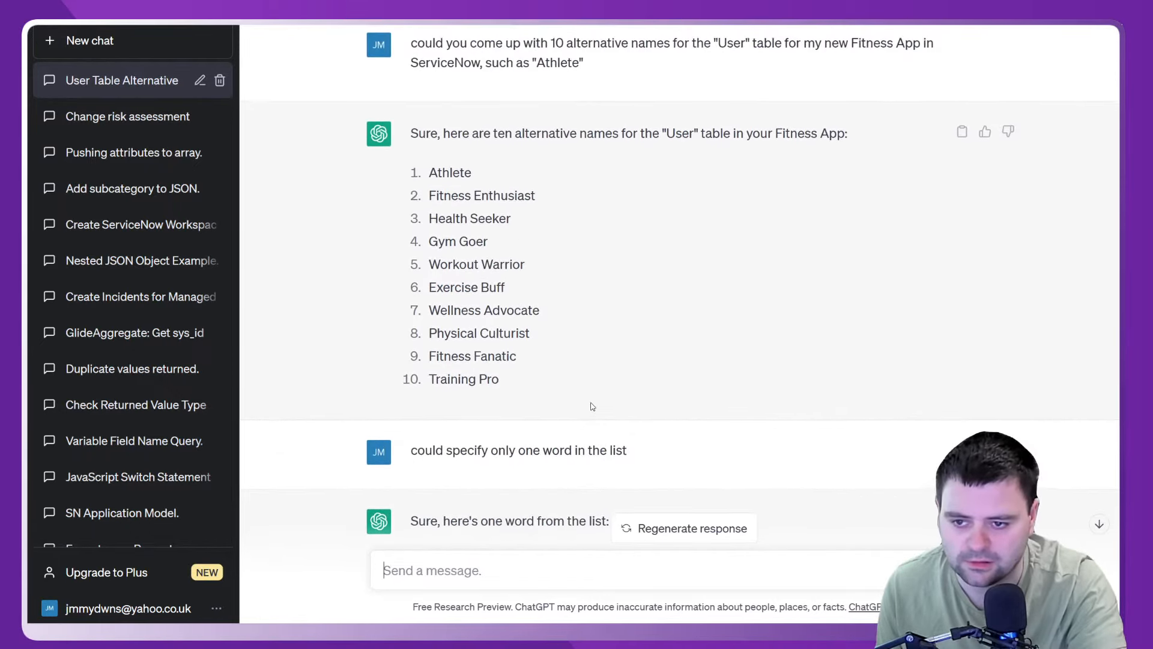
{"action": "left_click_drag", "start_coordinate": [602, 67], "coordinate": [412, 48]}
{"action": "key", "text": "ctrl+c"}
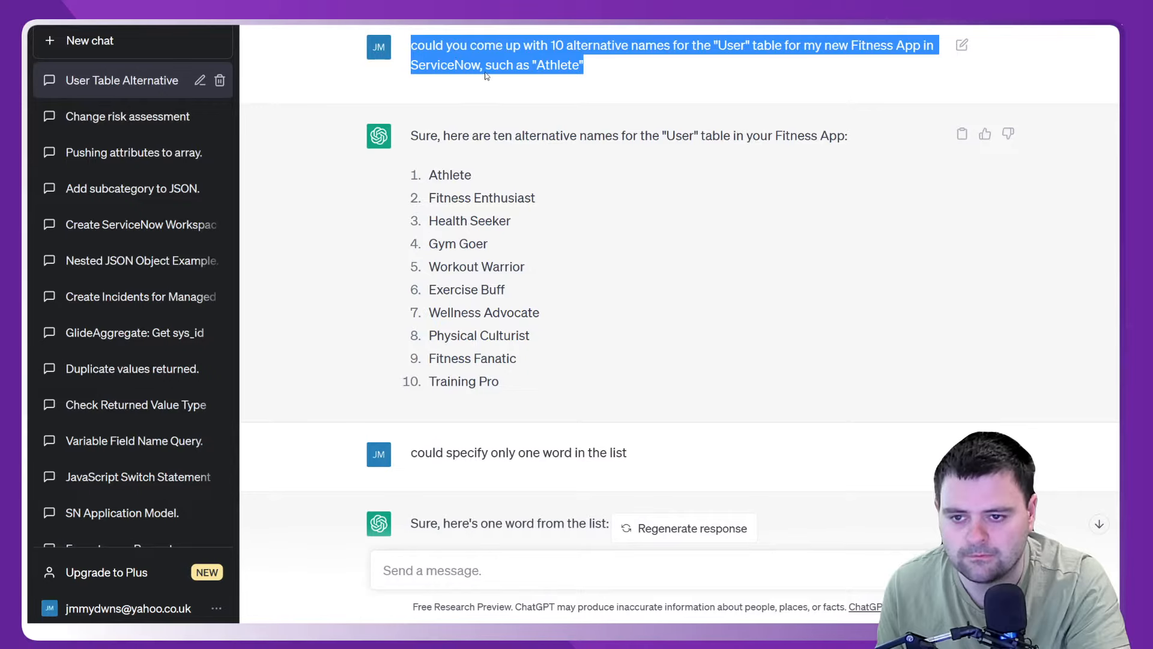
Reuse the copied table-naming prompt as a new message, replacing "User" with "Task" and "Athlete" with "Activity".
{"action": "scroll", "coordinate": [528, 541], "scroll_direction": "down", "scroll_amount": 13}
{"action": "left_click", "coordinate": [512, 564]}
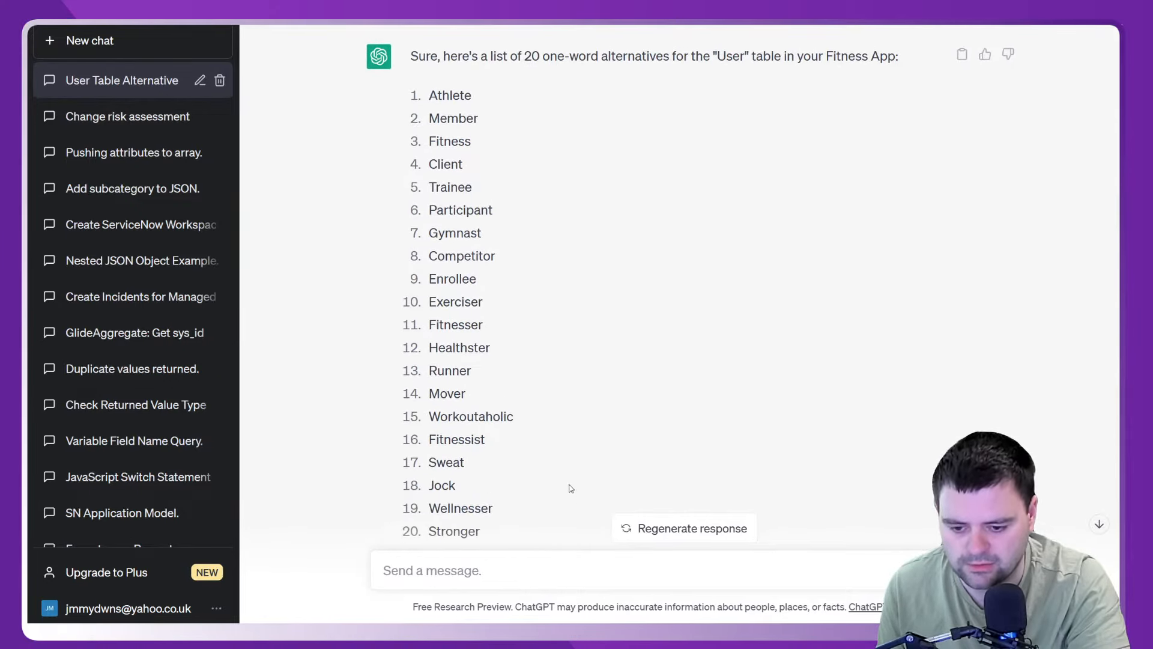
{"action": "key", "text": "ctrl+v"}
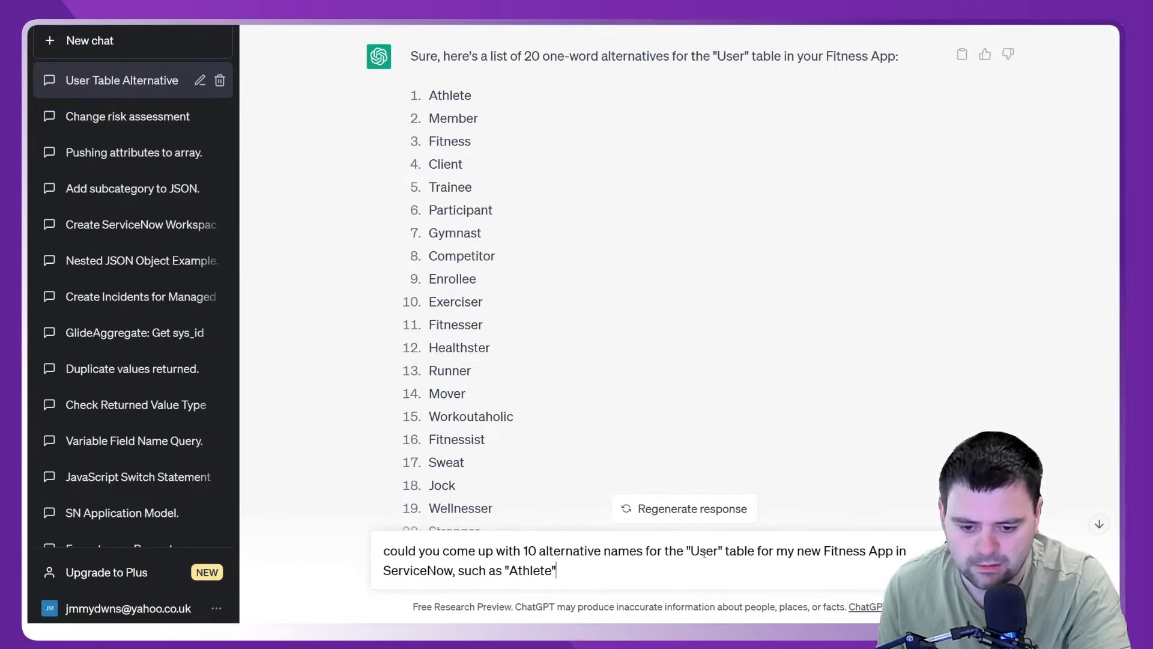
{"action": "left_click_drag", "start_coordinate": [718, 552], "coordinate": [691, 551]}
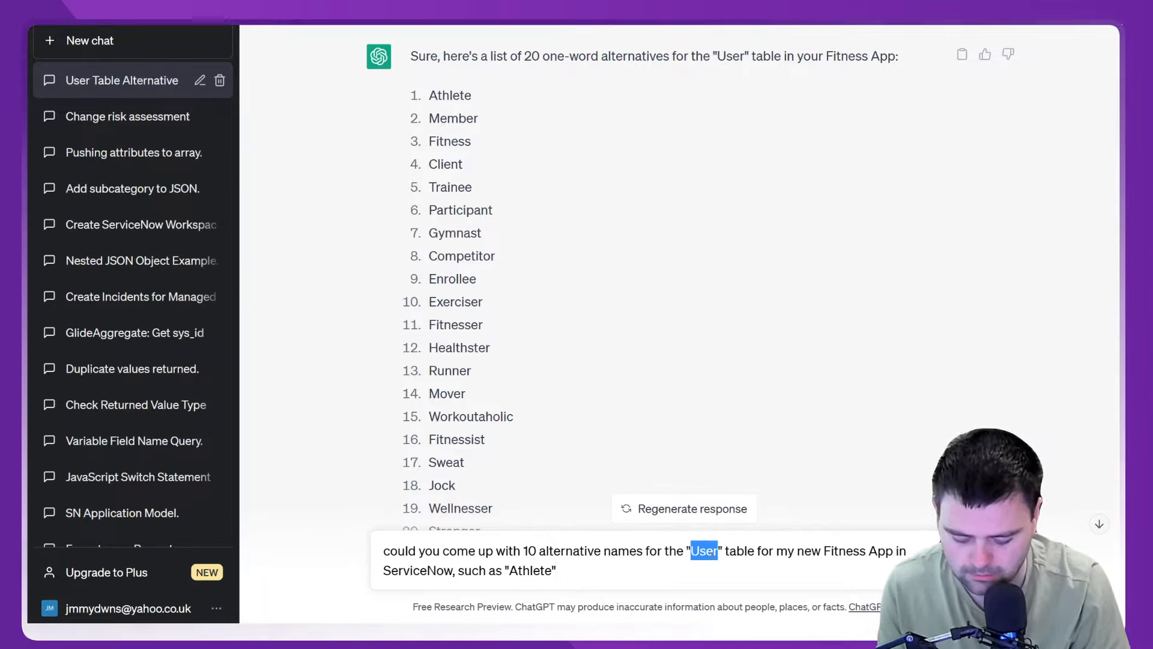
{"action": "type", "text": "Task"}
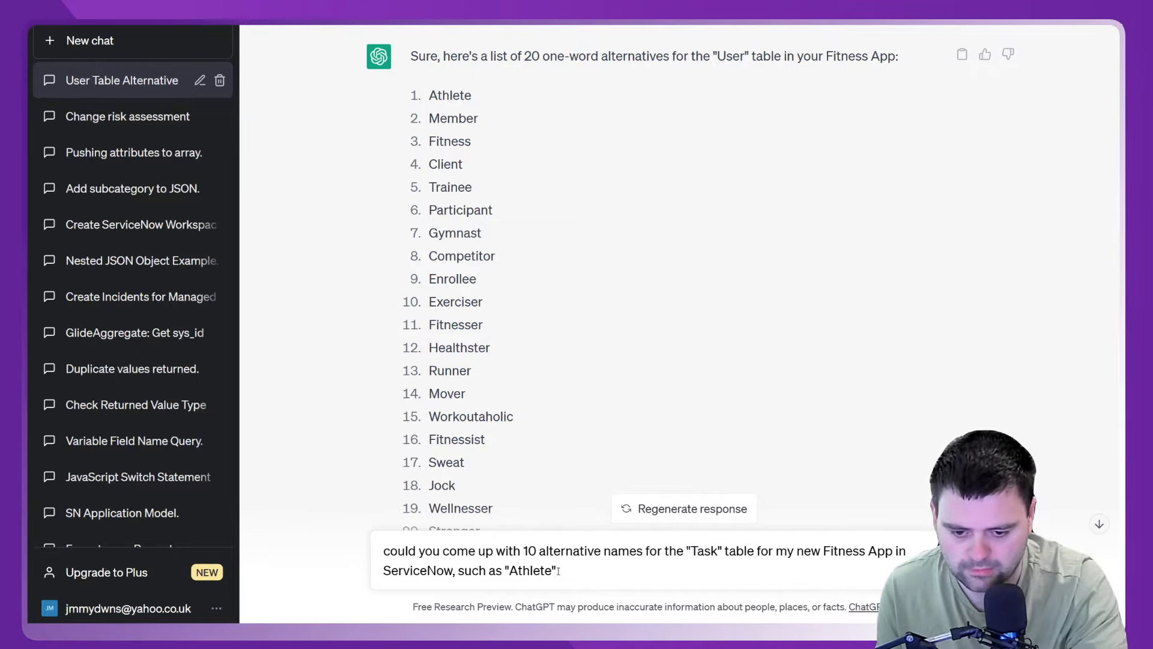
{"action": "left_click_drag", "start_coordinate": [551, 571], "coordinate": [520, 571]}
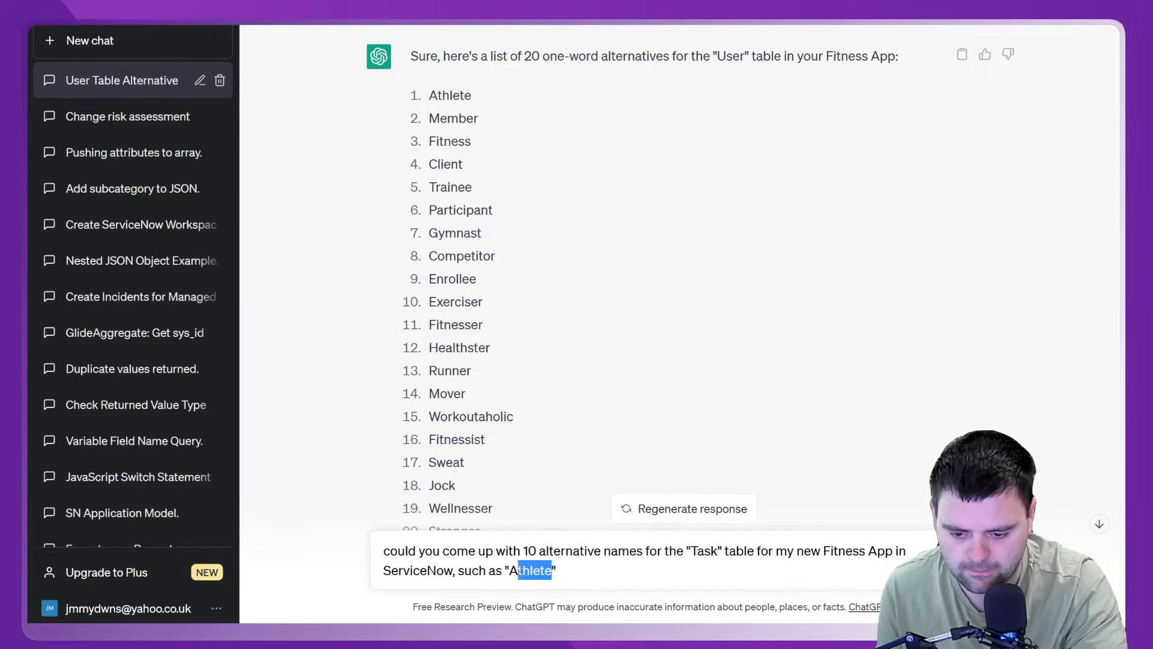
{"action": "type", "text": "ctivity"}
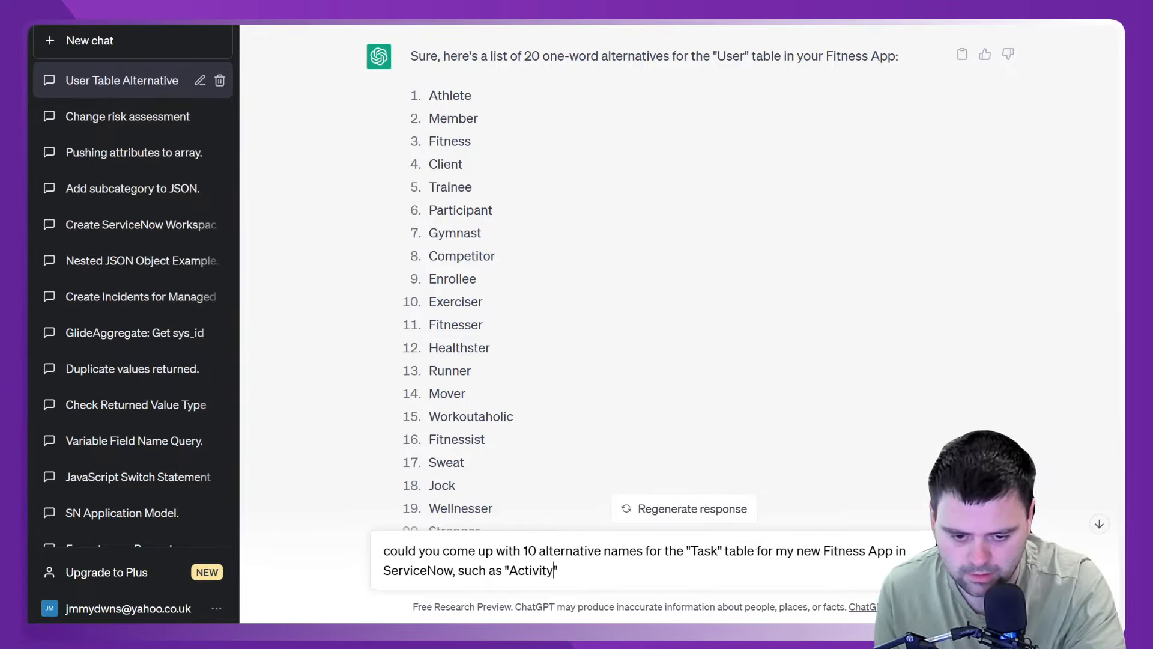
Insert "to track Fitness Activities" after the word "table" in the draft prompt.
{"action": "type", "text": "to track "}
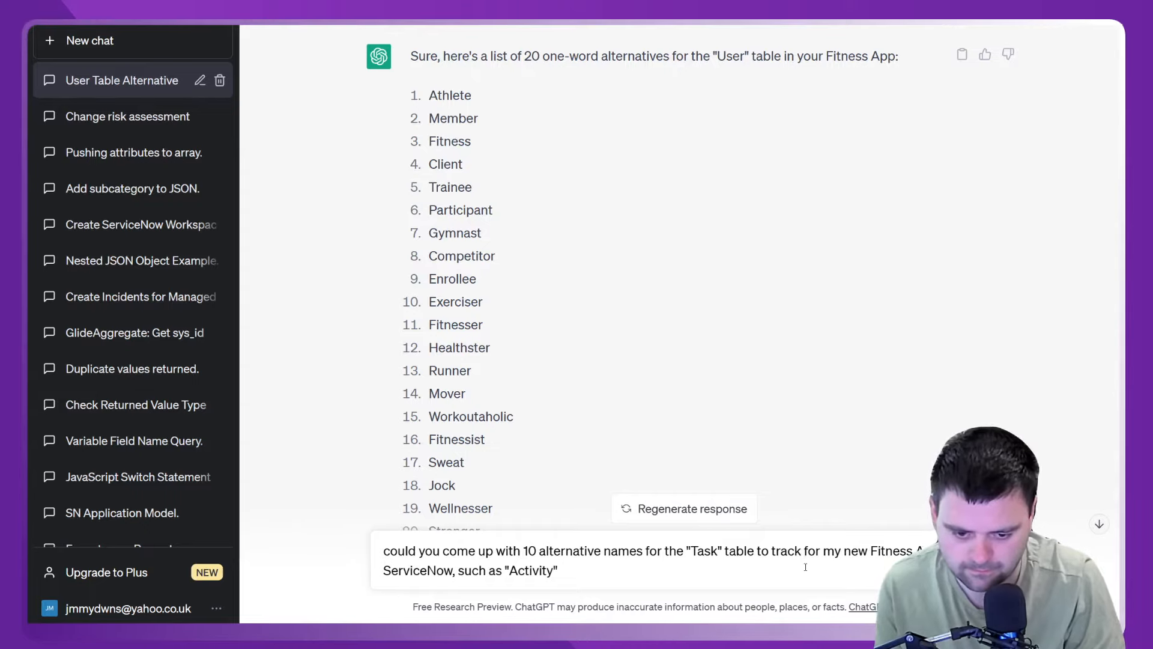
{"action": "type", "text": "Fitne"}
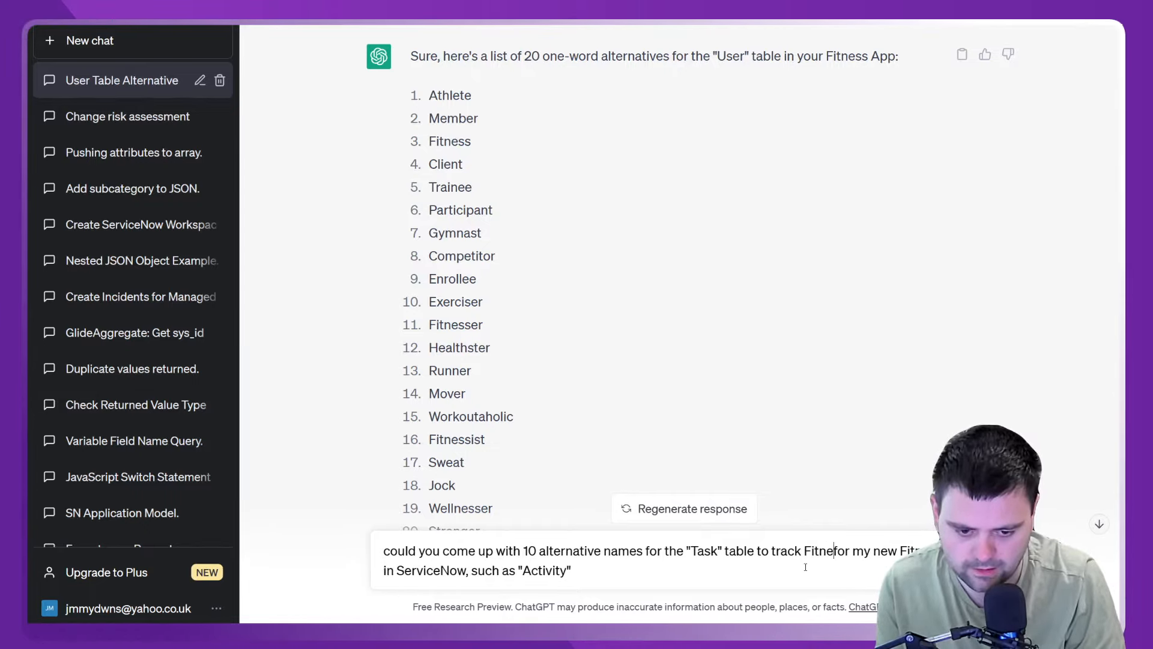
{"action": "type", "text": "ss Activities"}
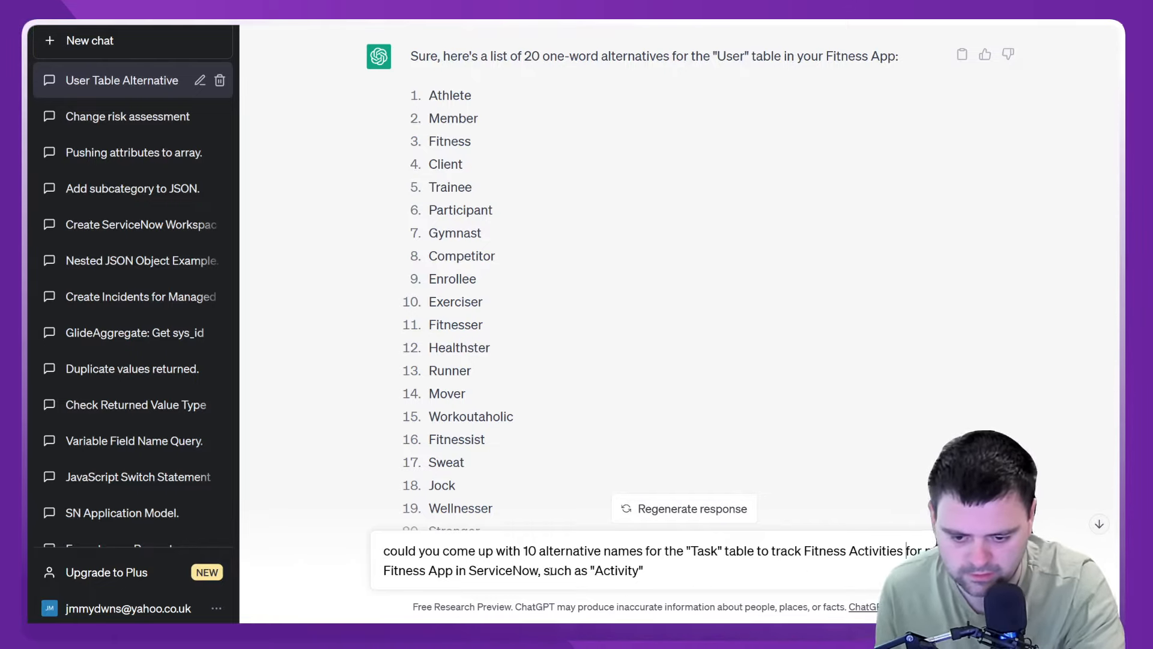
Append ", please restrict answers to" at the end of the draft prompt.
{"action": "left_click", "coordinate": [667, 570]}
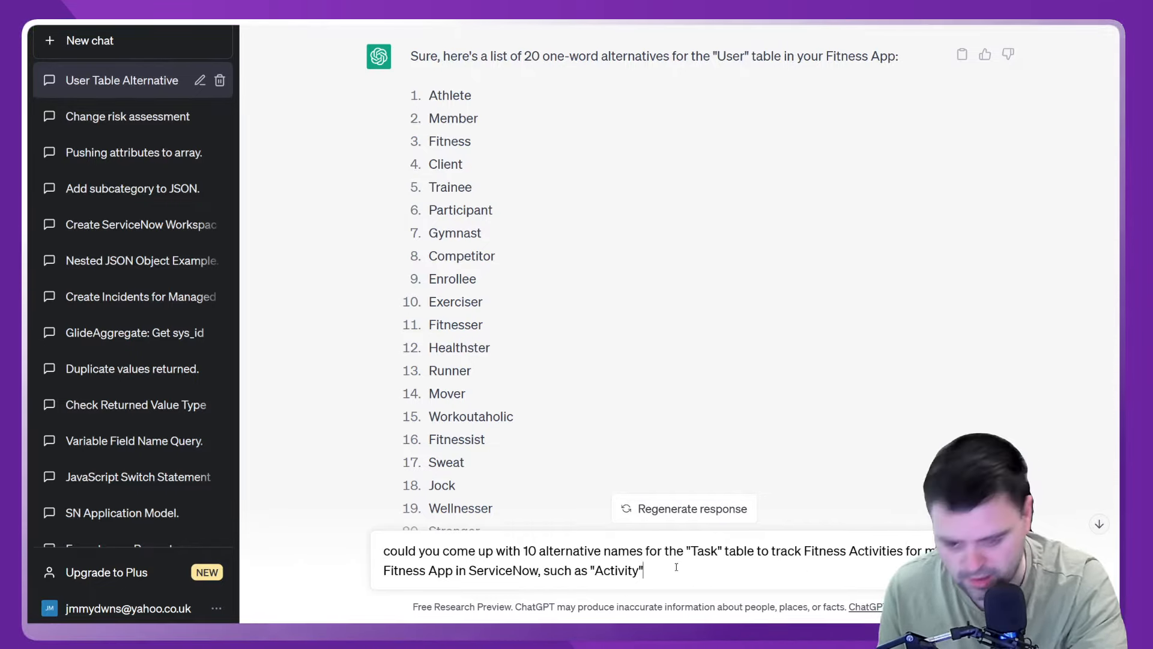
{"action": "type", "text": ", pleas"}
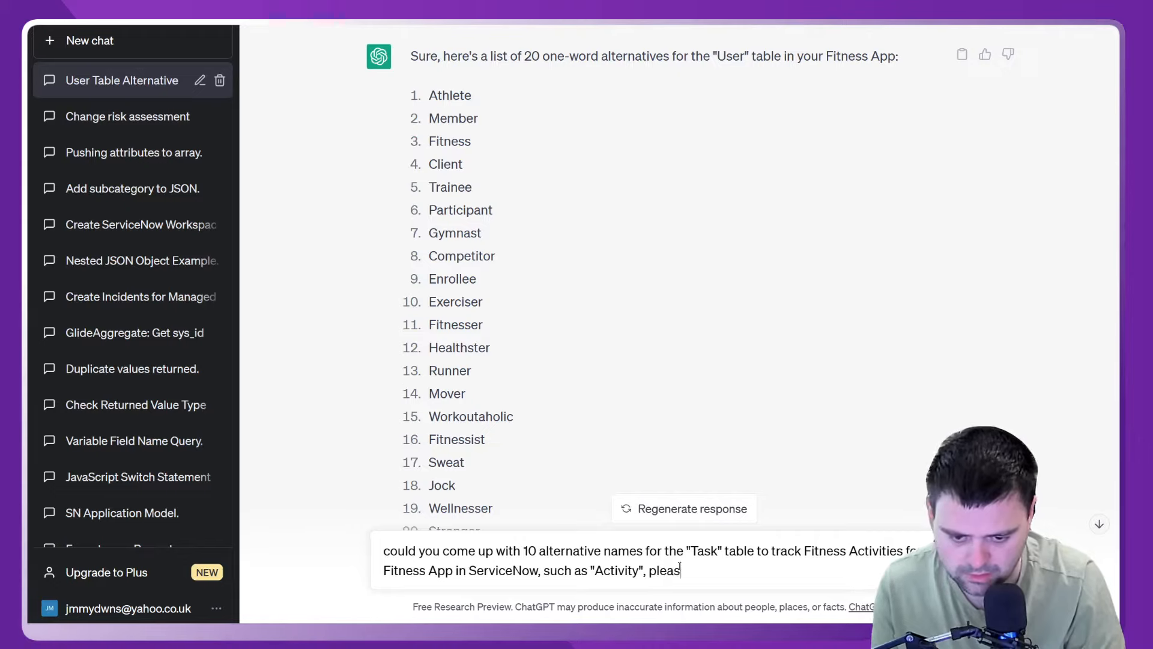
{"action": "type", "text": "e restrct"}
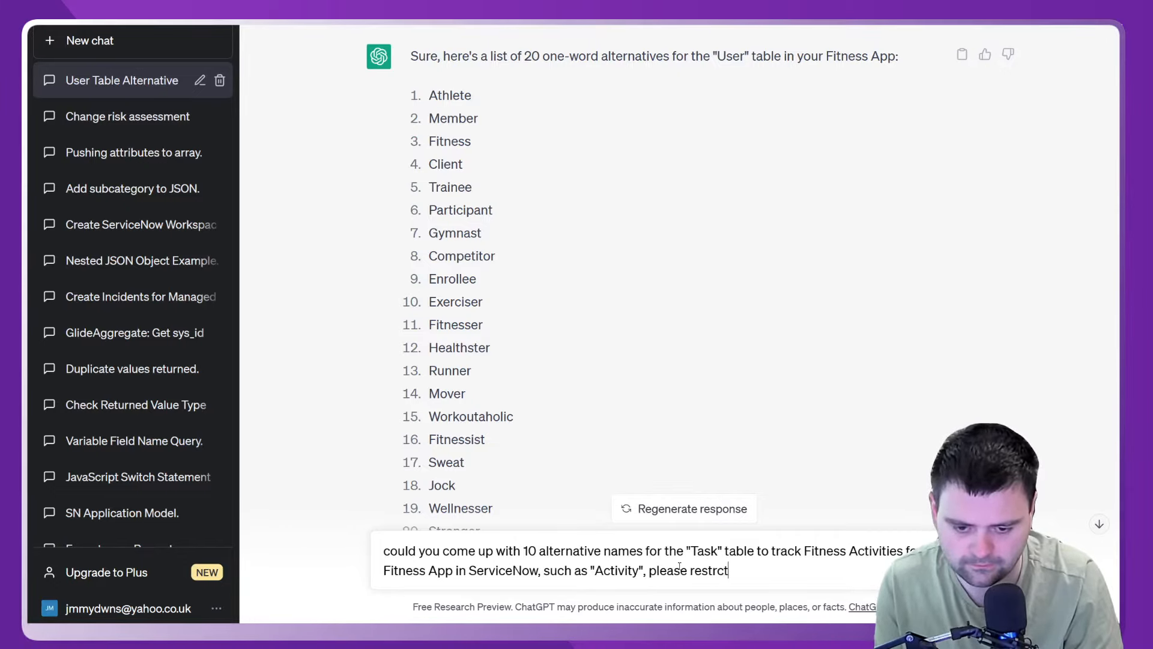
{"action": "key", "text": "BackSpace"}
{"action": "type", "text": "ic a"}
{"action": "key", "text": "BackSpace"}
{"action": "key", "text": "BackSpace"}
{"action": "type", "text": "t "}
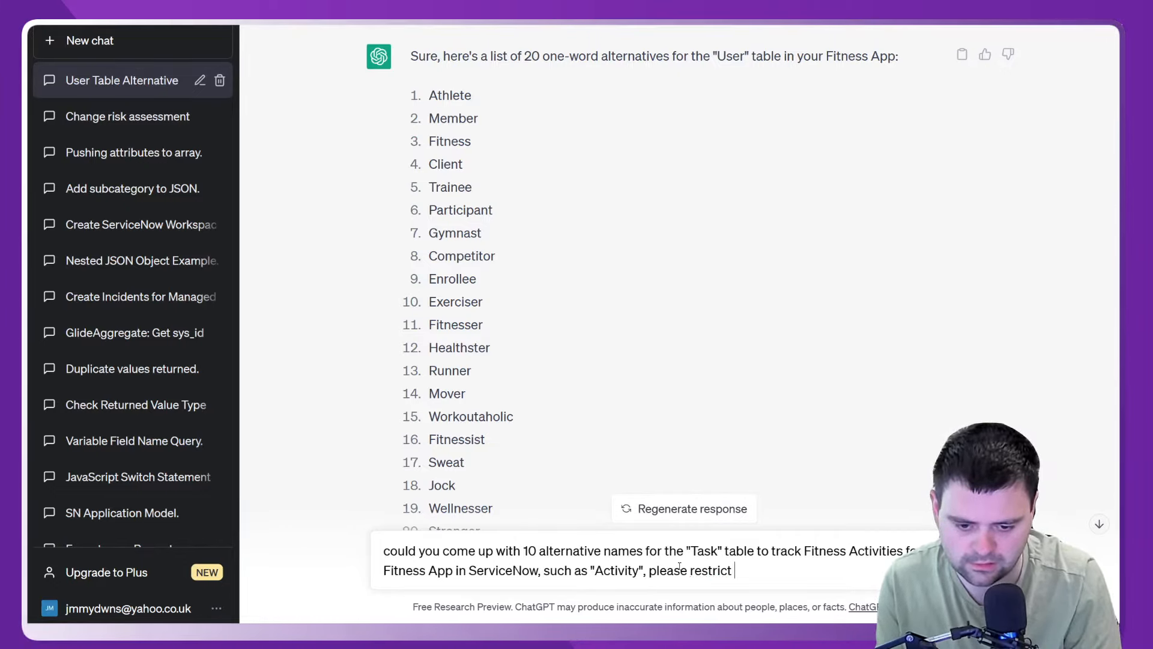
{"action": "type", "text": "answers to"}
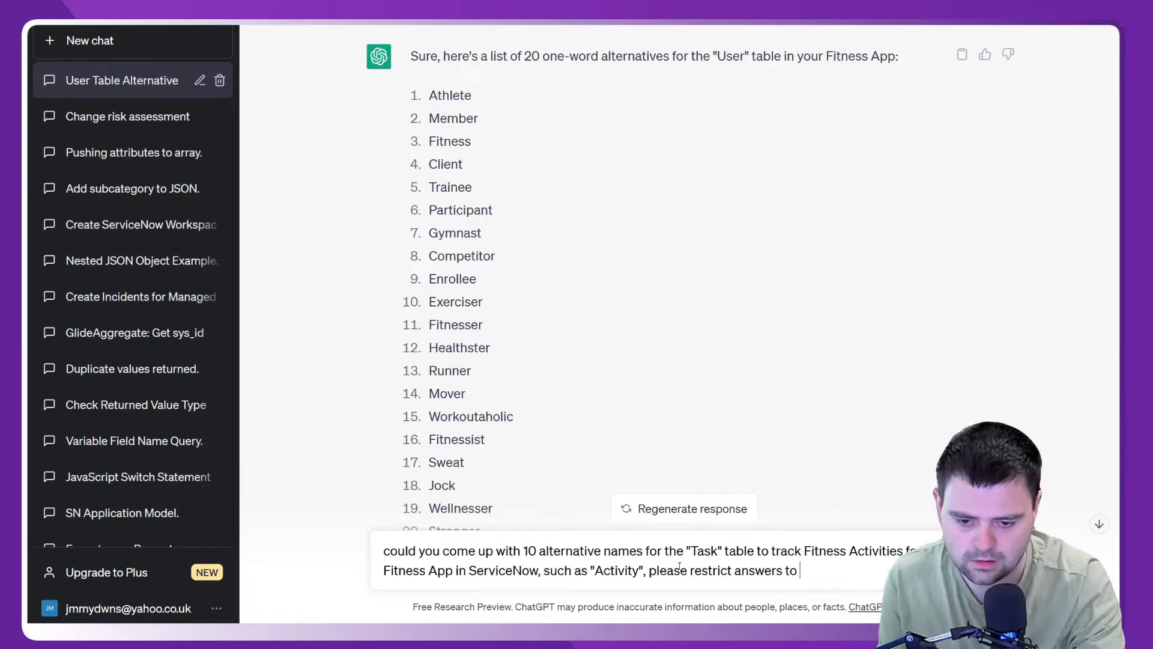
Set the number of alternative names requested in the draft prompt to 20.
{"action": "left_click", "coordinate": [530, 551]}
{"action": "key", "text": "BackSpace"}
{"action": "type", "text": "2"}
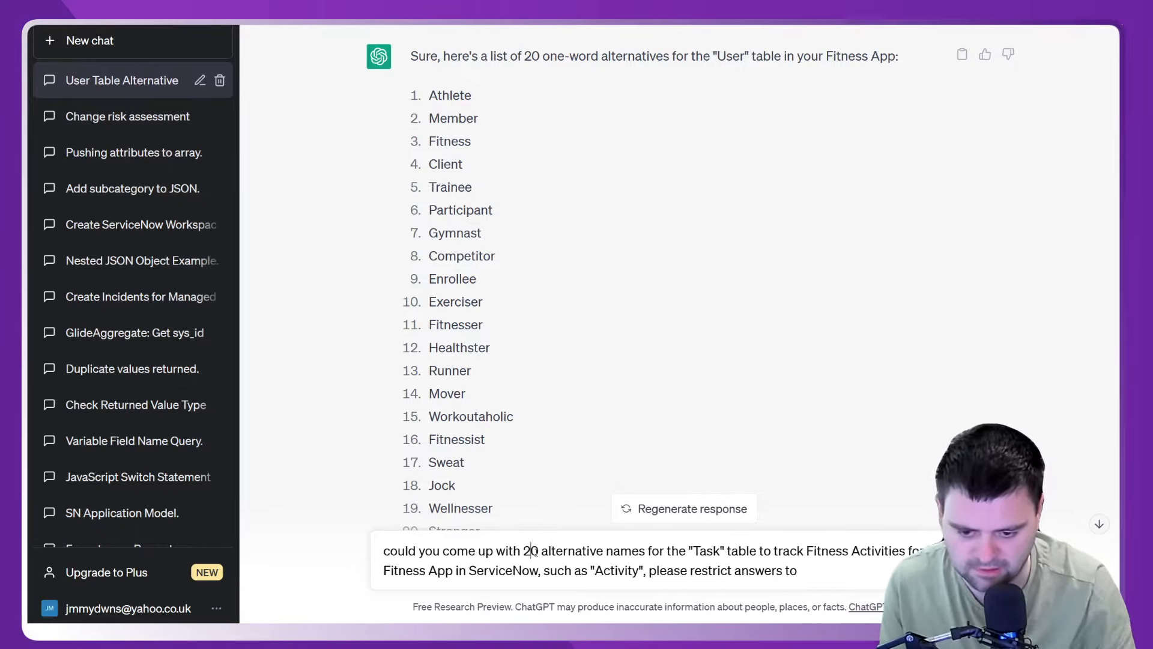
Finish the prompt with "one word only", send it, and look through the suggested table names.
{"action": "left_click", "coordinate": [815, 573]}
{"action": "type", "text": "one wor"}
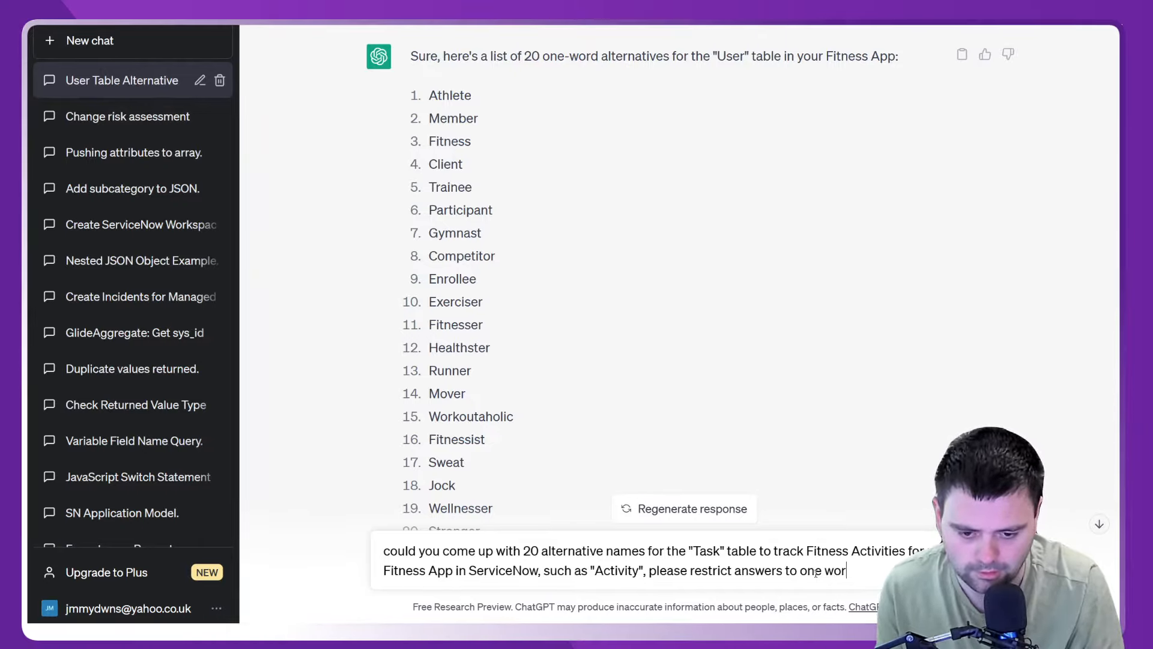
{"action": "type", "text": "d only"}
{"action": "key", "text": "Return"}
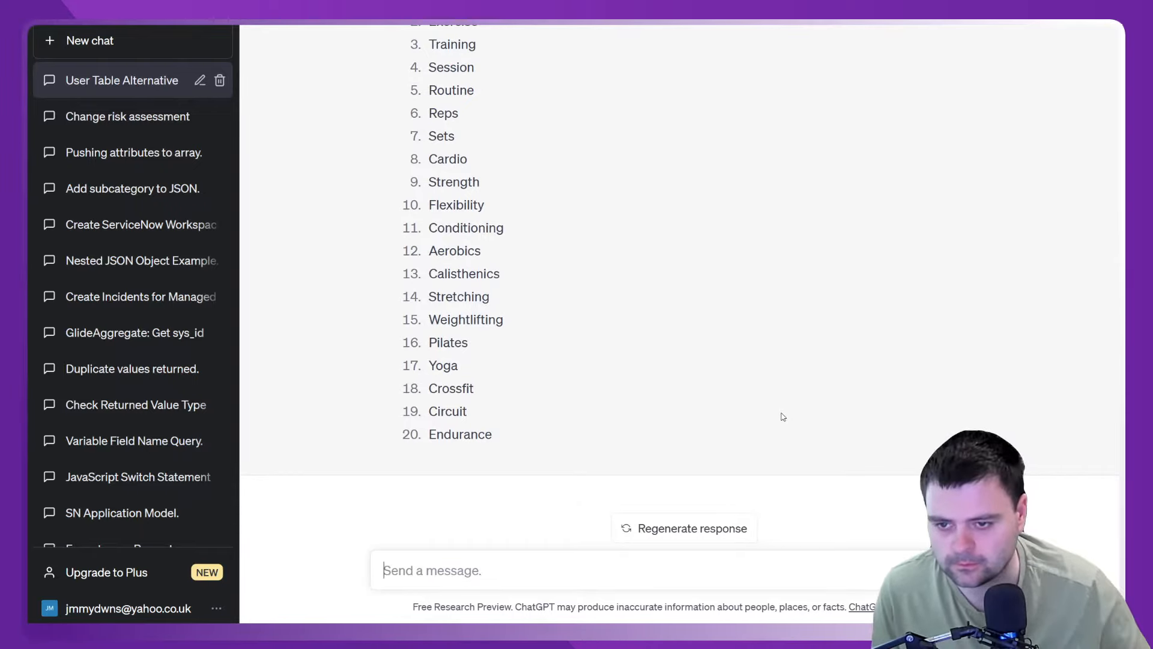
{"action": "scroll", "coordinate": [546, 221], "scroll_direction": "up", "scroll_amount": 2}
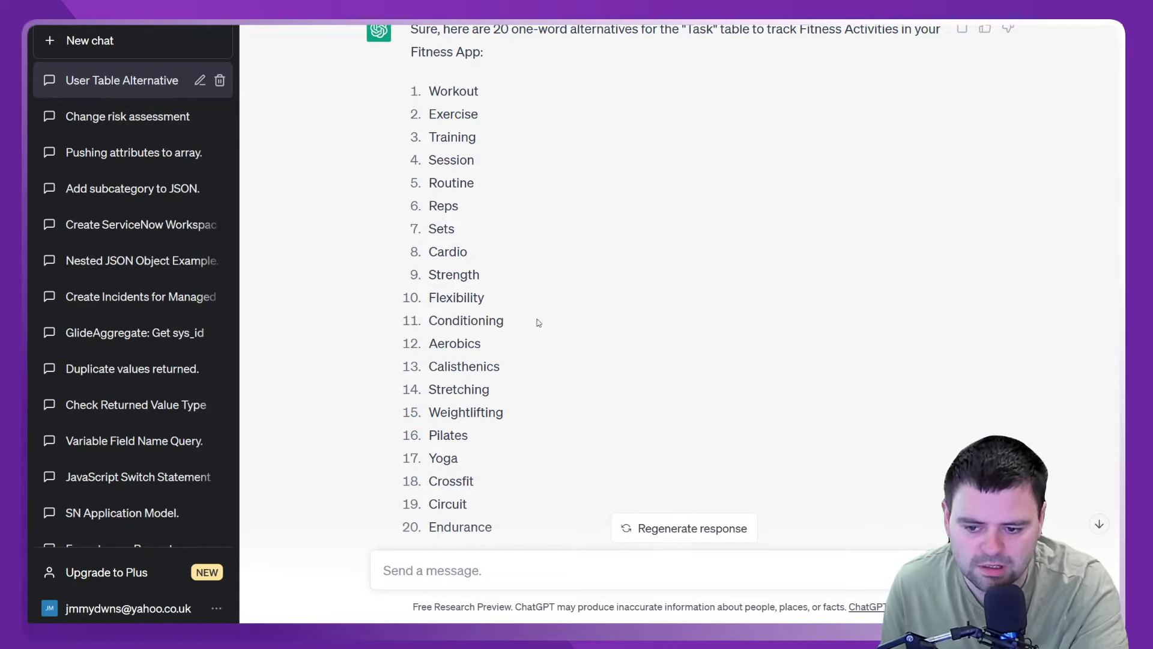
{"action": "scroll", "coordinate": [535, 322], "scroll_direction": "down", "scroll_amount": 2}
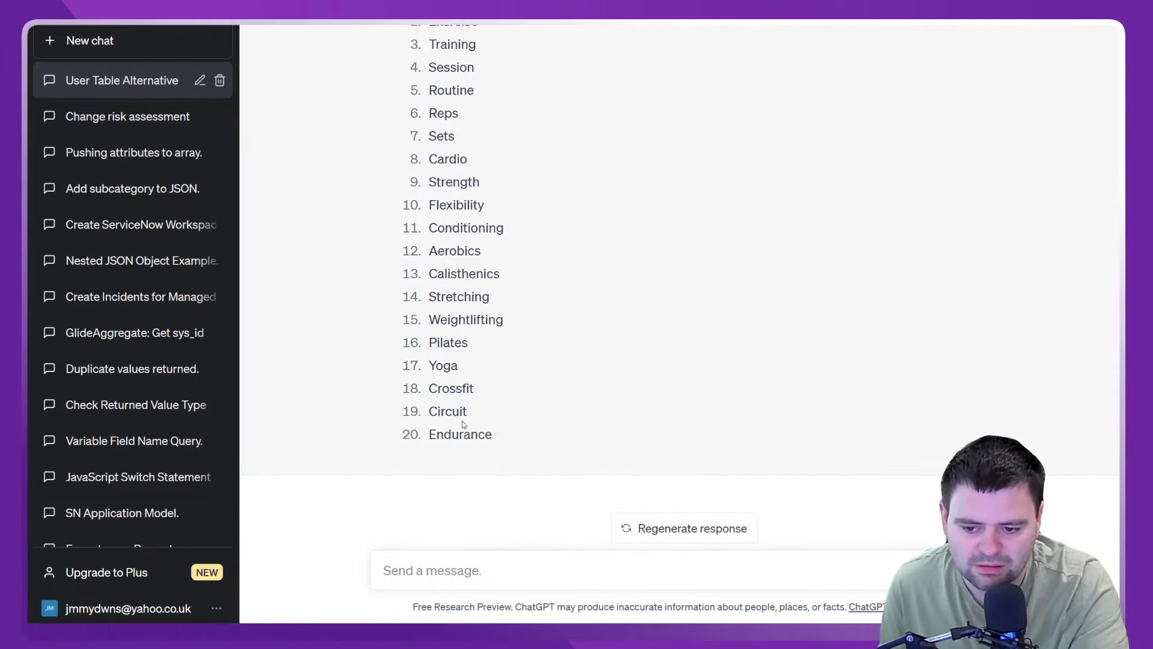
{"action": "scroll", "coordinate": [561, 367], "scroll_direction": "up", "scroll_amount": 4}
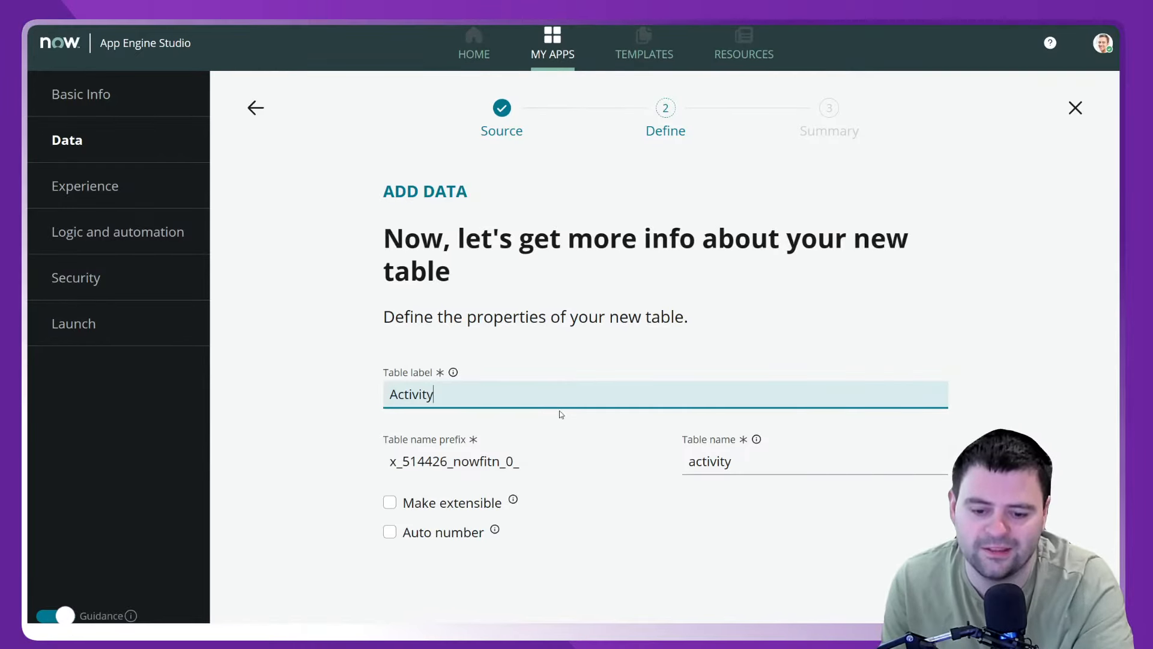
In App Engine Studio, turn on auto numbering for the new Activity table and proceed to its permissions.
{"action": "scroll", "coordinate": [1022, 381], "scroll_direction": "down", "scroll_amount": 1}
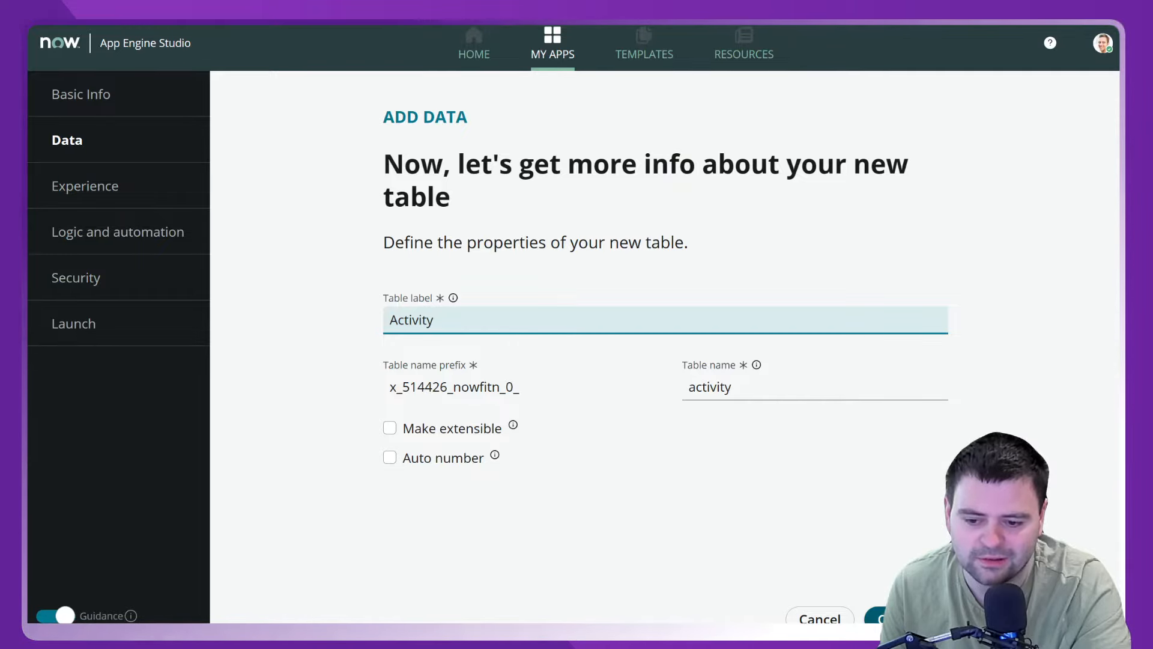
{"action": "left_click", "coordinate": [905, 618]}
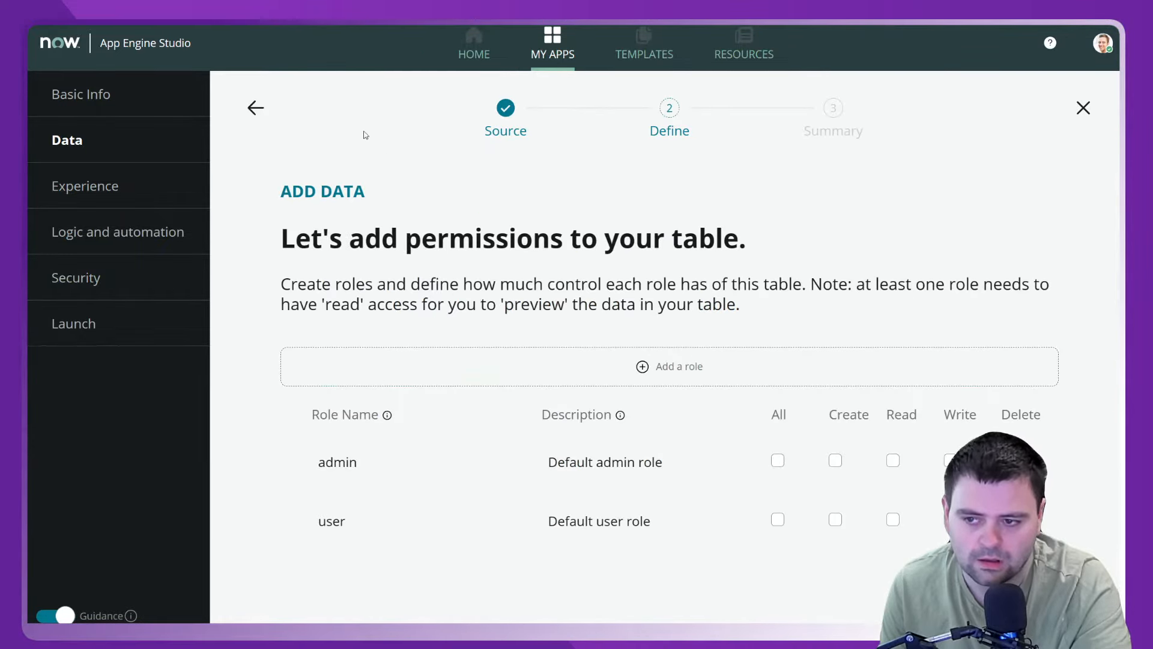
{"action": "left_click", "coordinate": [255, 107]}
{"action": "left_click", "coordinate": [403, 535]}
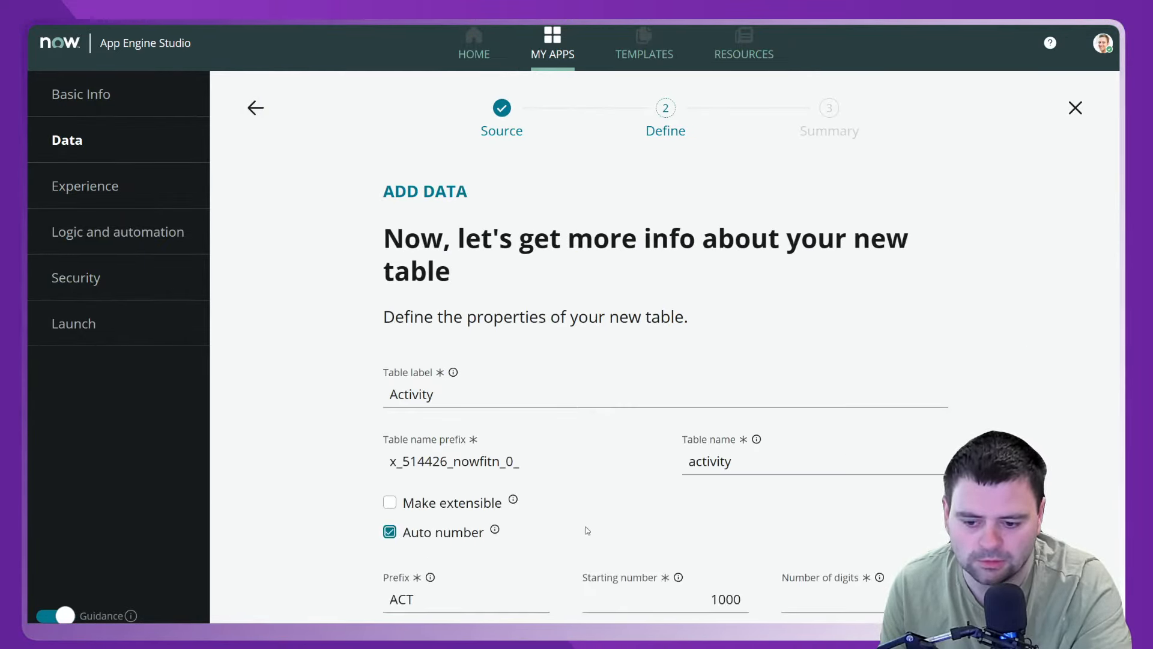
{"action": "scroll", "coordinate": [444, 532], "scroll_direction": "down", "scroll_amount": 2}
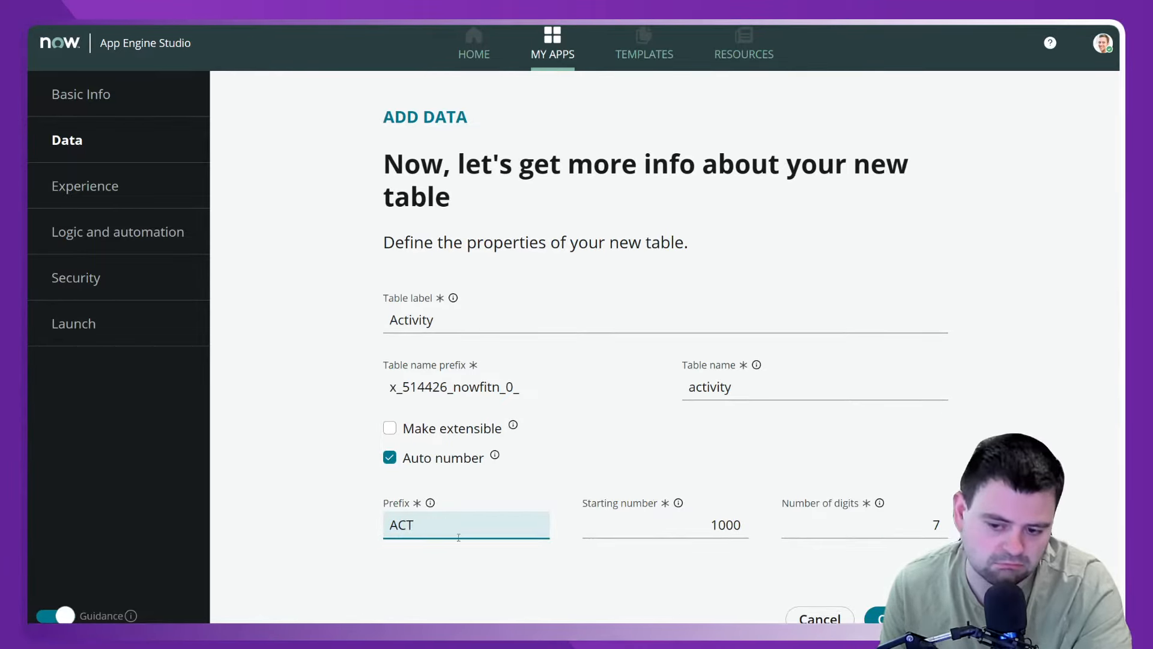
{"action": "left_click", "coordinate": [904, 618]}
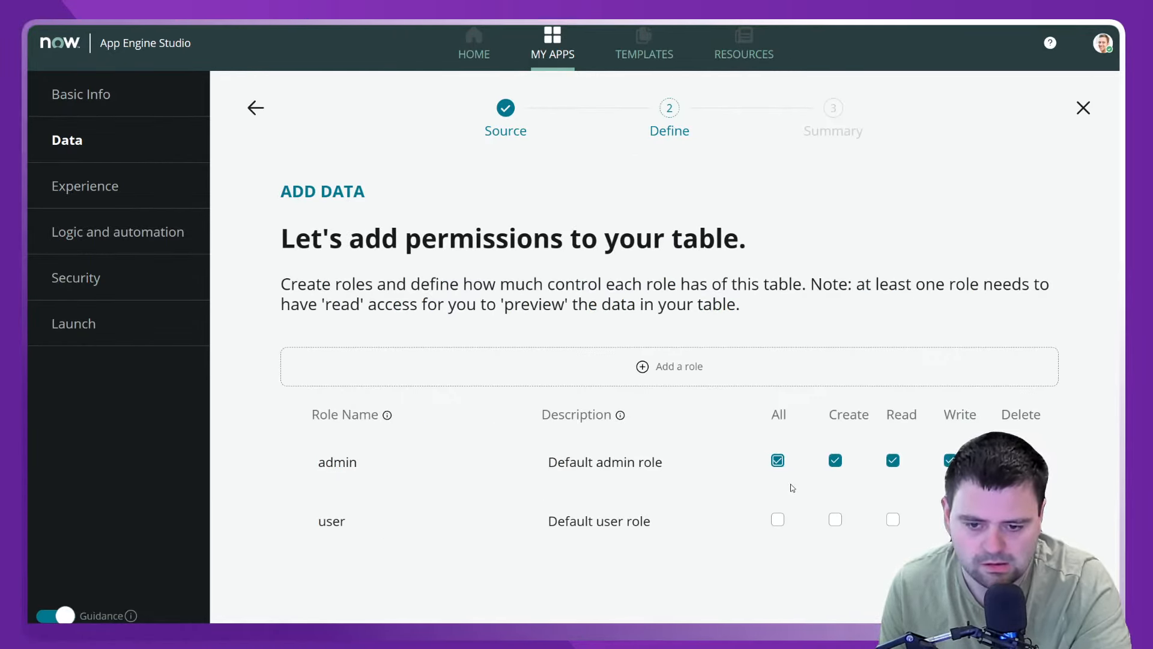
Grant the admin and user roles all permissions on the Activity table, and continue to create the table.
{"action": "left_click", "coordinate": [835, 519]}
{"action": "left_click", "coordinate": [893, 520]}
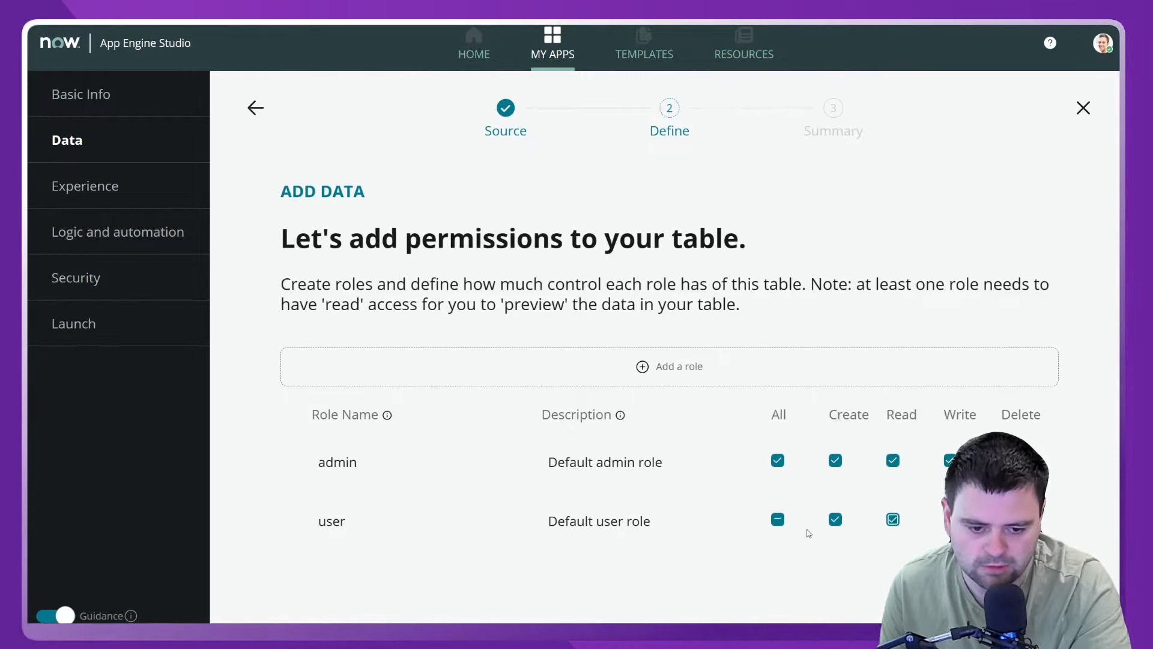
{"action": "left_click", "coordinate": [778, 521]}
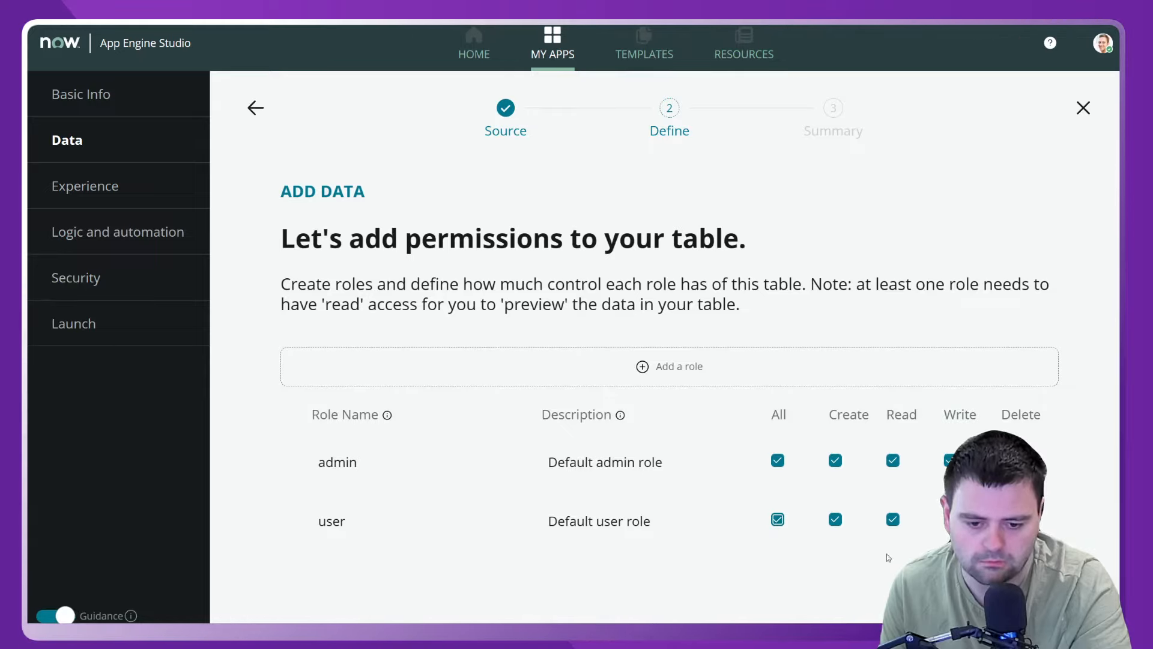
{"action": "left_click", "coordinate": [1023, 591]}
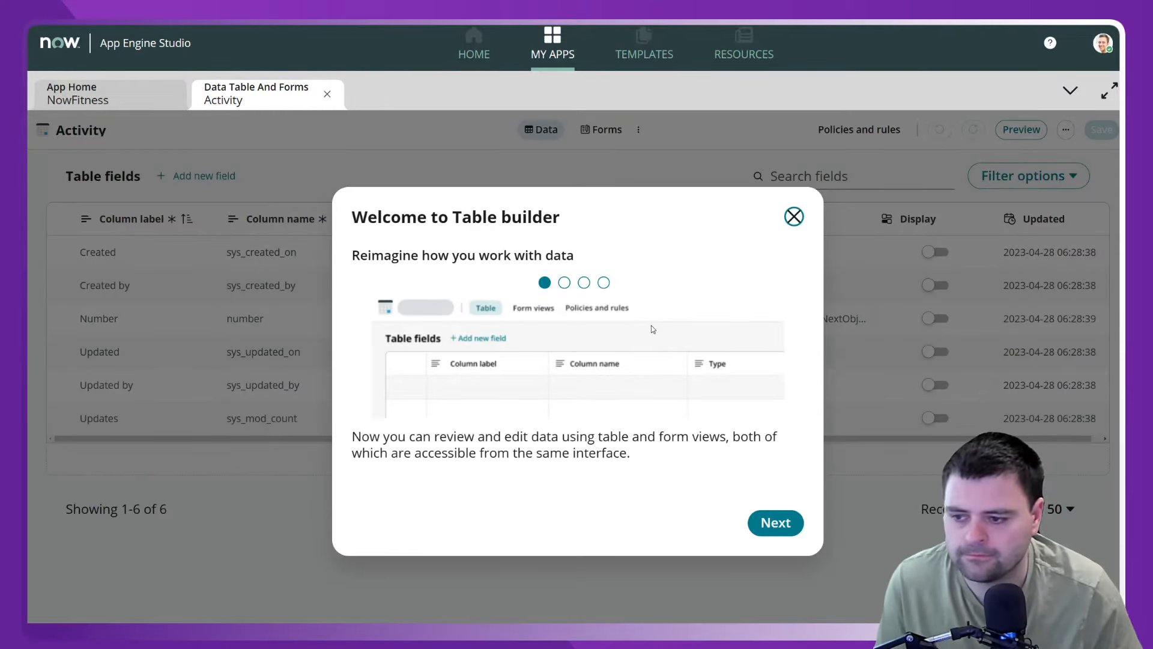
Dismiss the Table builder welcome and examine the Activity table's fields, form layout, record preview and additional options.
{"action": "left_click", "coordinate": [794, 217]}
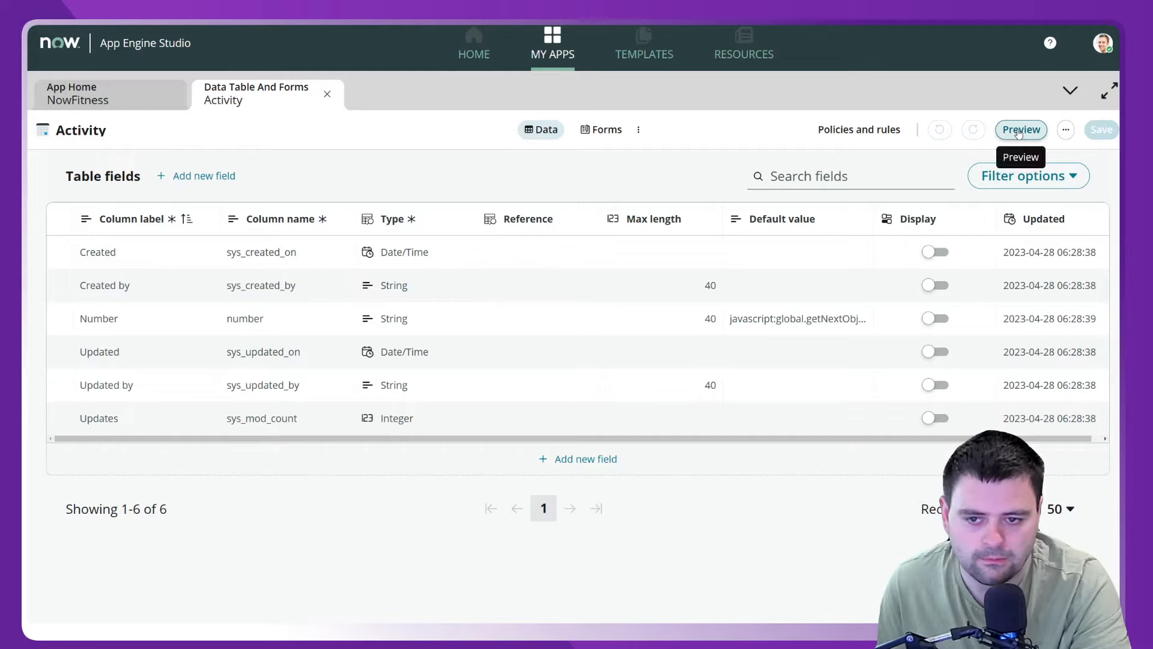
{"action": "left_click", "coordinate": [599, 132]}
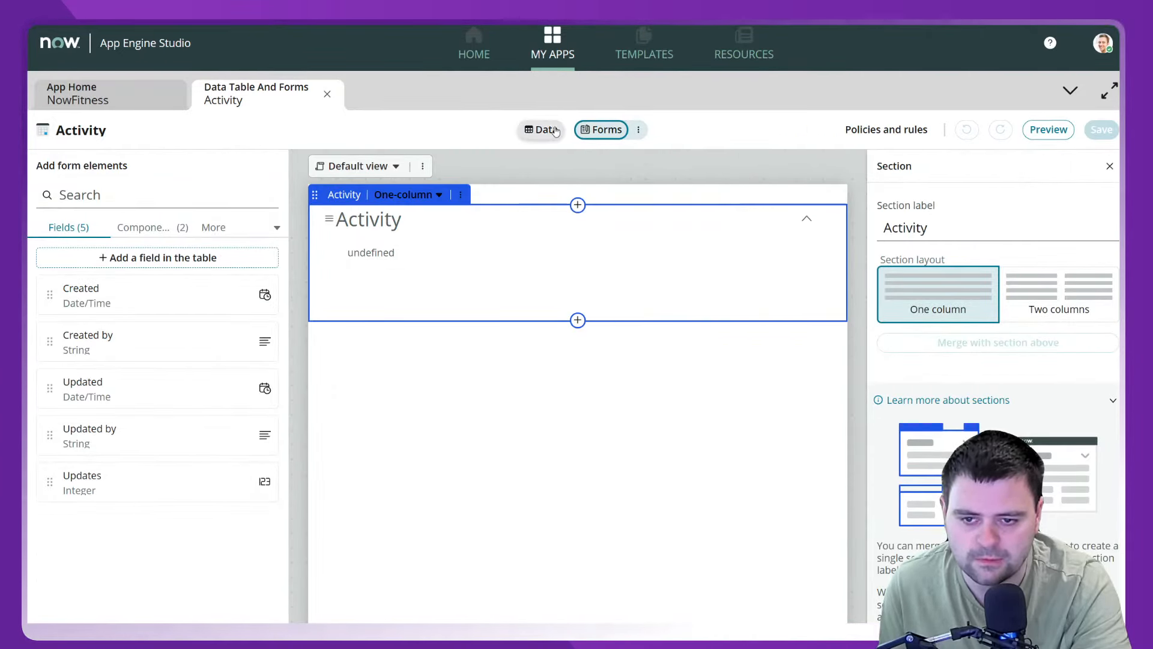
{"action": "left_click", "coordinate": [549, 132]}
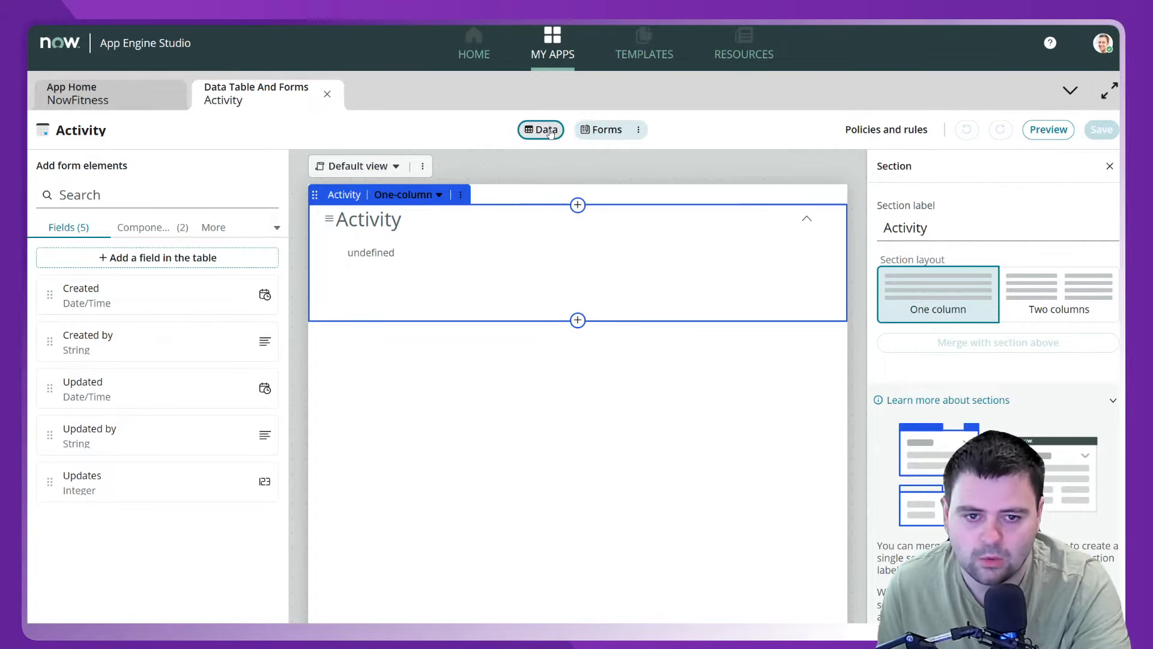
{"action": "left_click", "coordinate": [1008, 131]}
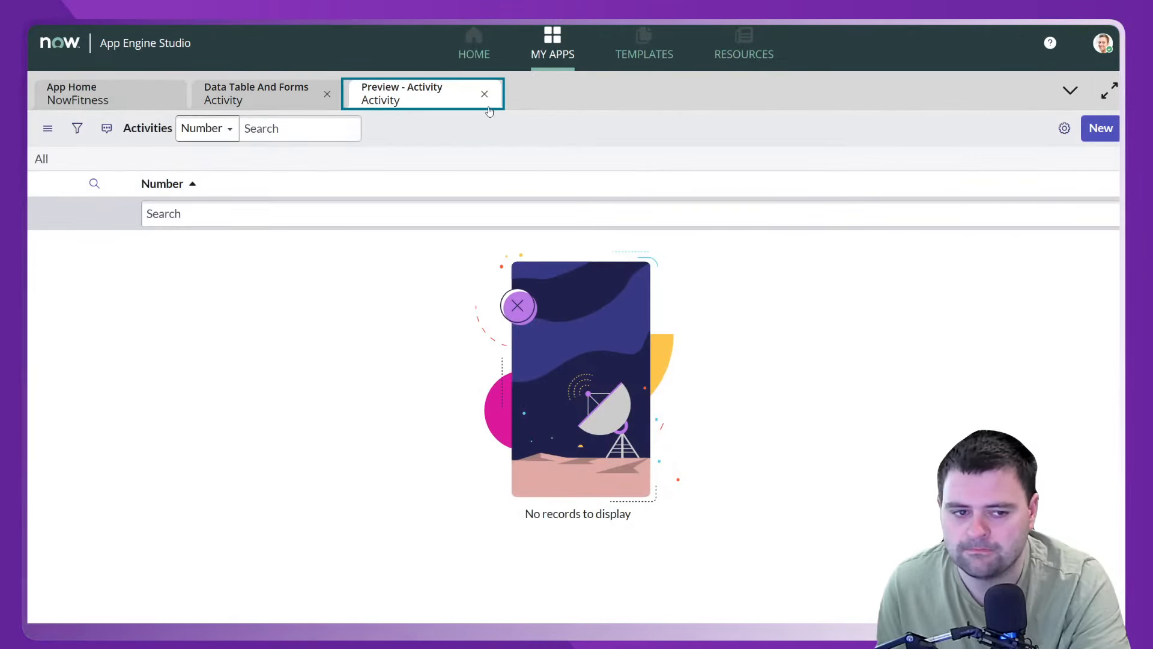
{"action": "left_click", "coordinate": [484, 96]}
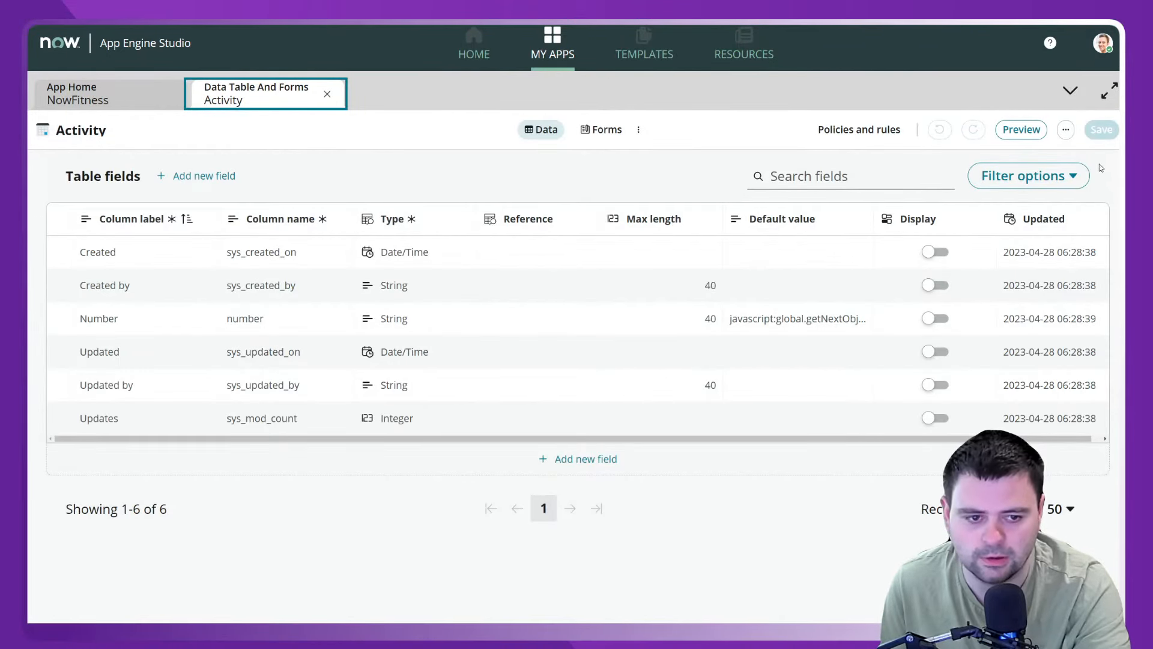
{"action": "left_click", "coordinate": [1066, 130]}
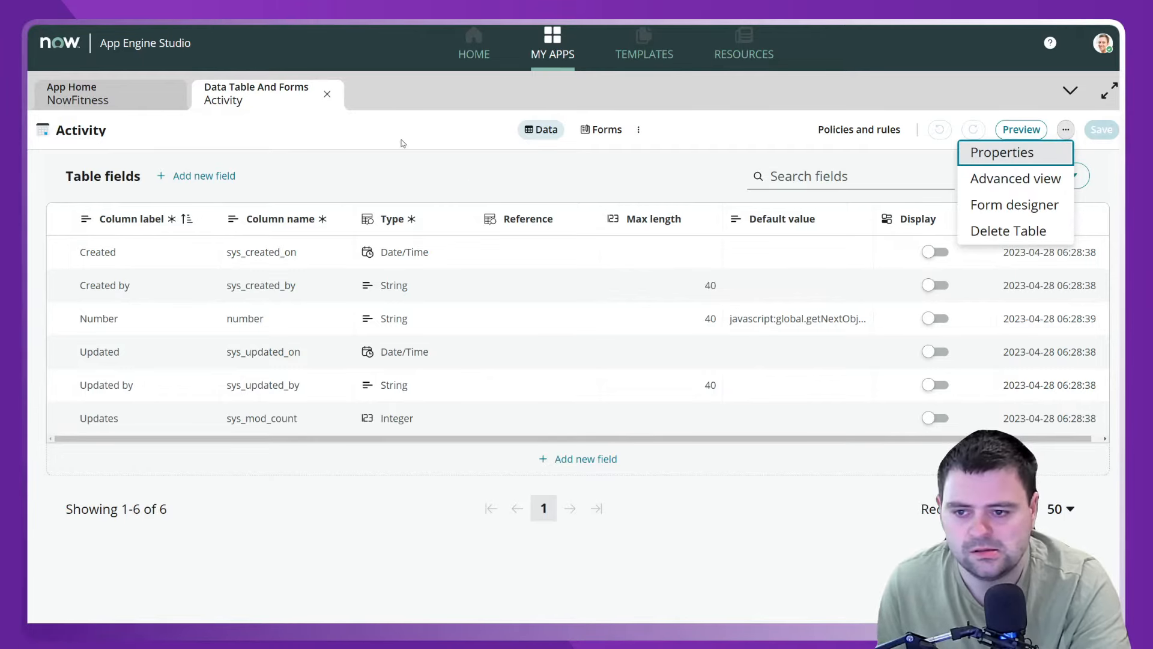
{"action": "left_click", "coordinate": [407, 126]}
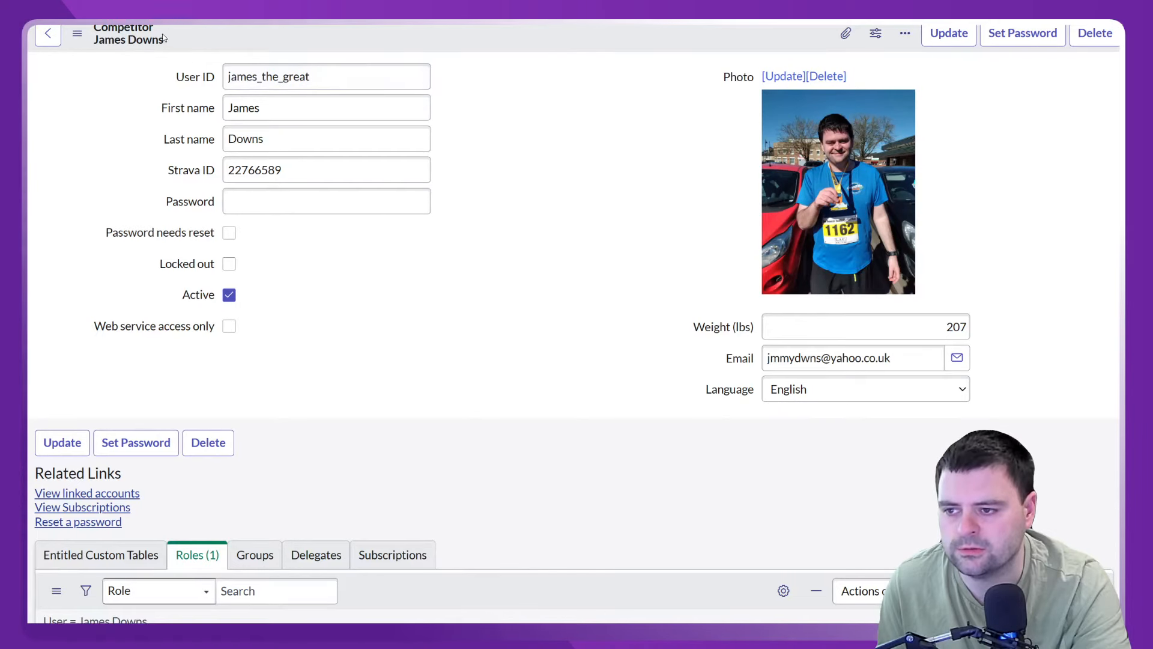
Search the application navigator for "activity" and look through the matching modules.
{"action": "double_click", "coordinate": [385, 88]}
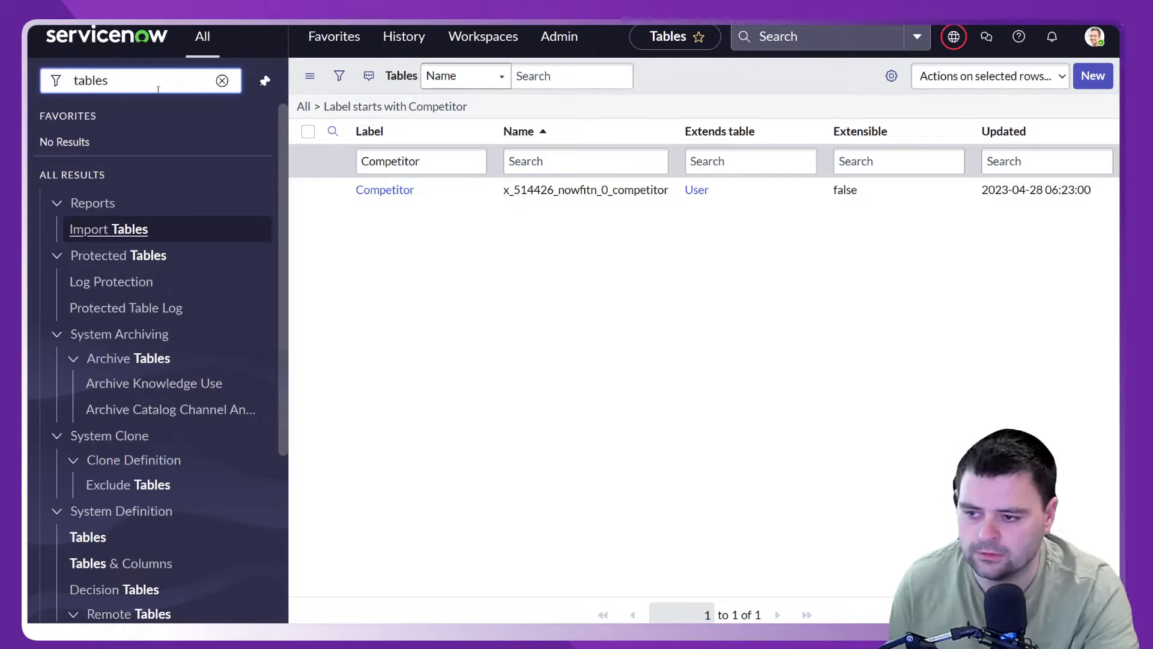
{"action": "left_click_drag", "start_coordinate": [158, 89], "coordinate": [48, 68]}
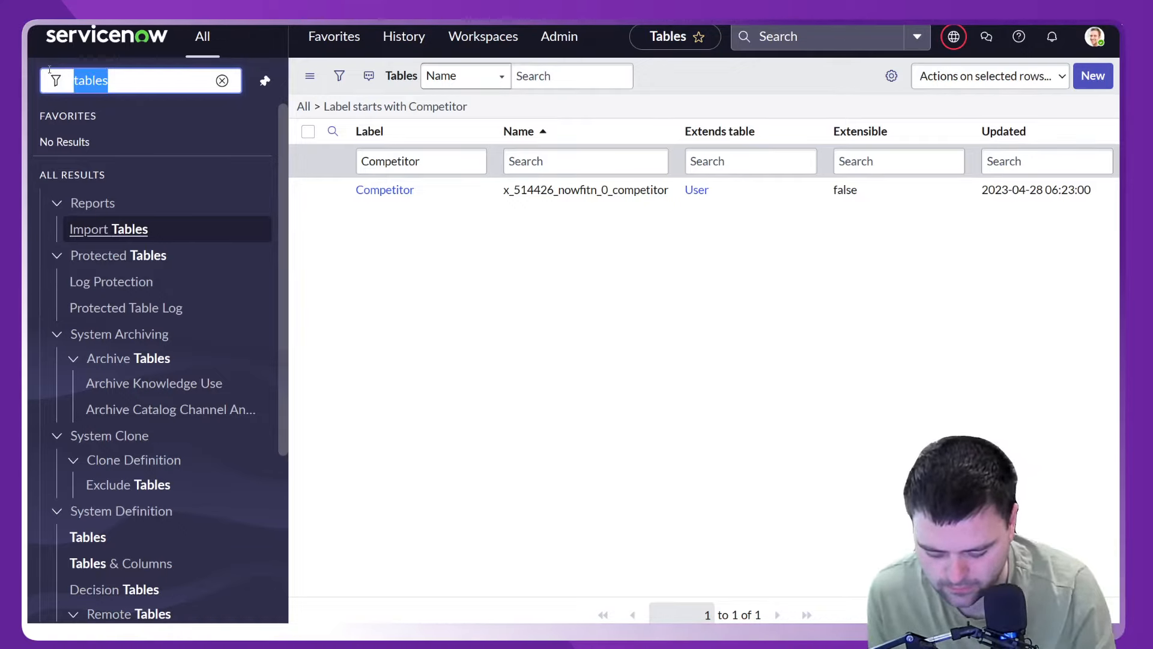
{"action": "type", "text": "activi"}
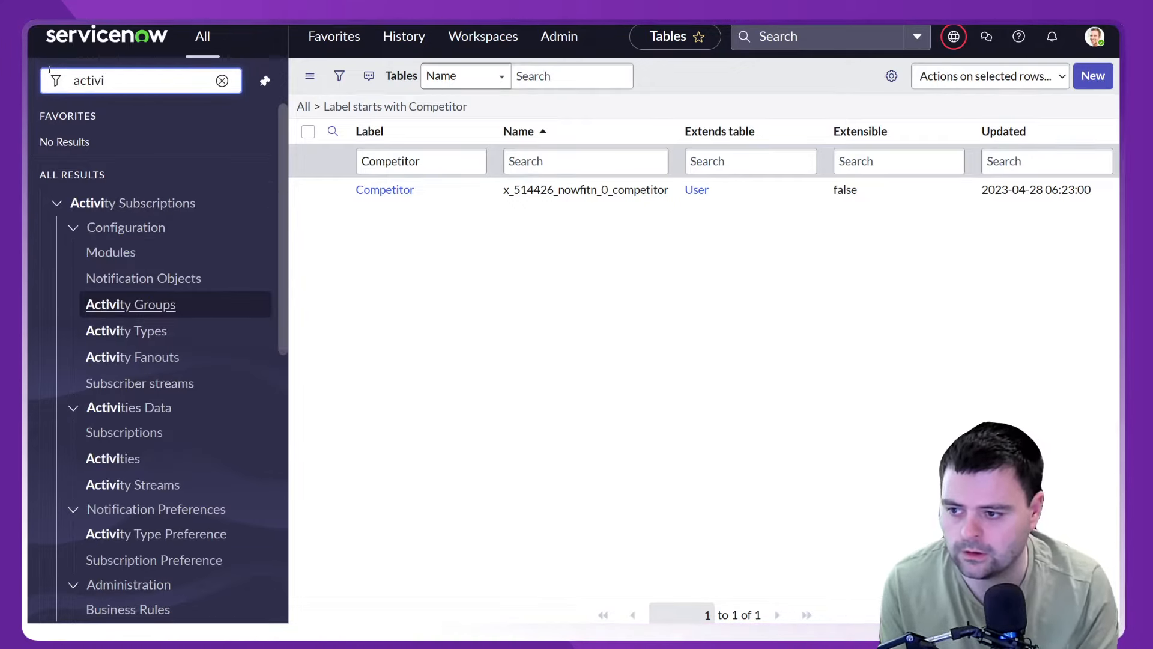
{"action": "type", "text": "ty"}
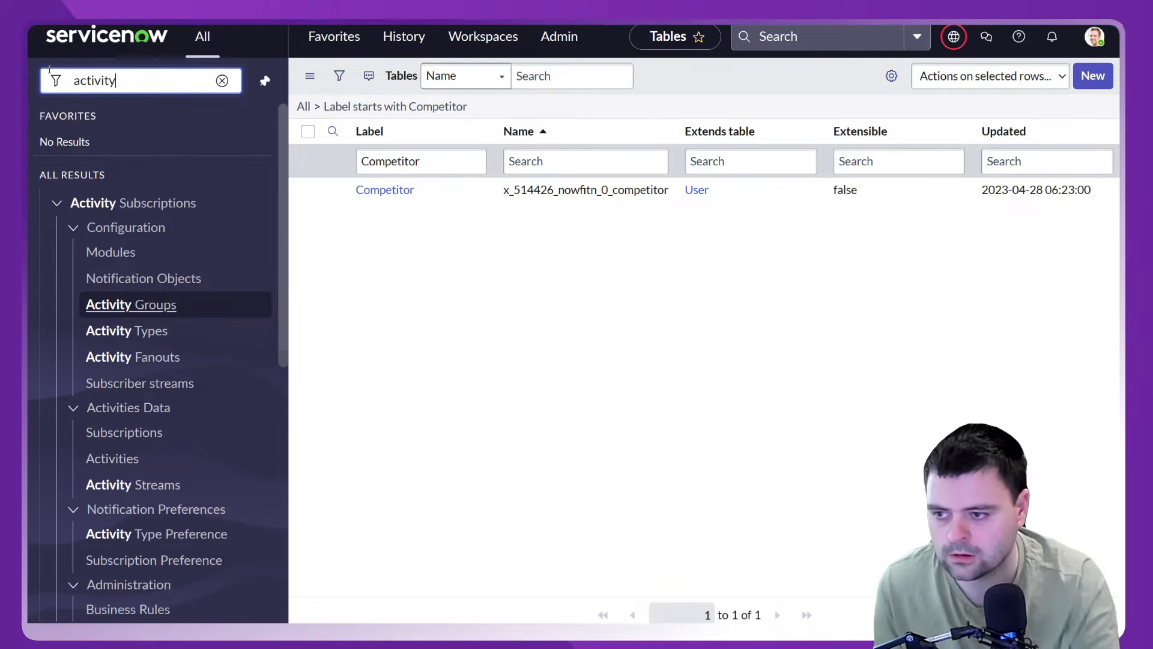
{"action": "scroll", "coordinate": [221, 386], "scroll_direction": "down", "scroll_amount": 6}
{"action": "scroll", "coordinate": [200, 404], "scroll_direction": "up", "scroll_amount": 1}
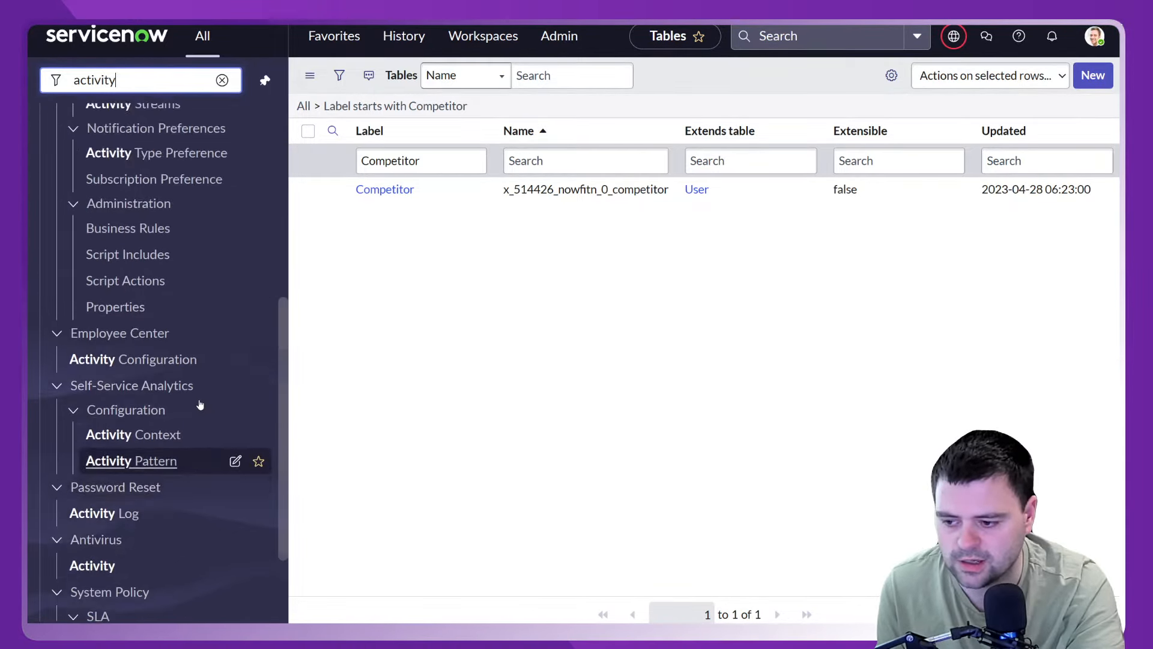
{"action": "scroll", "coordinate": [200, 404], "scroll_direction": "up", "scroll_amount": 5}
{"action": "left_click_drag", "start_coordinate": [130, 88], "coordinate": [38, 95]}
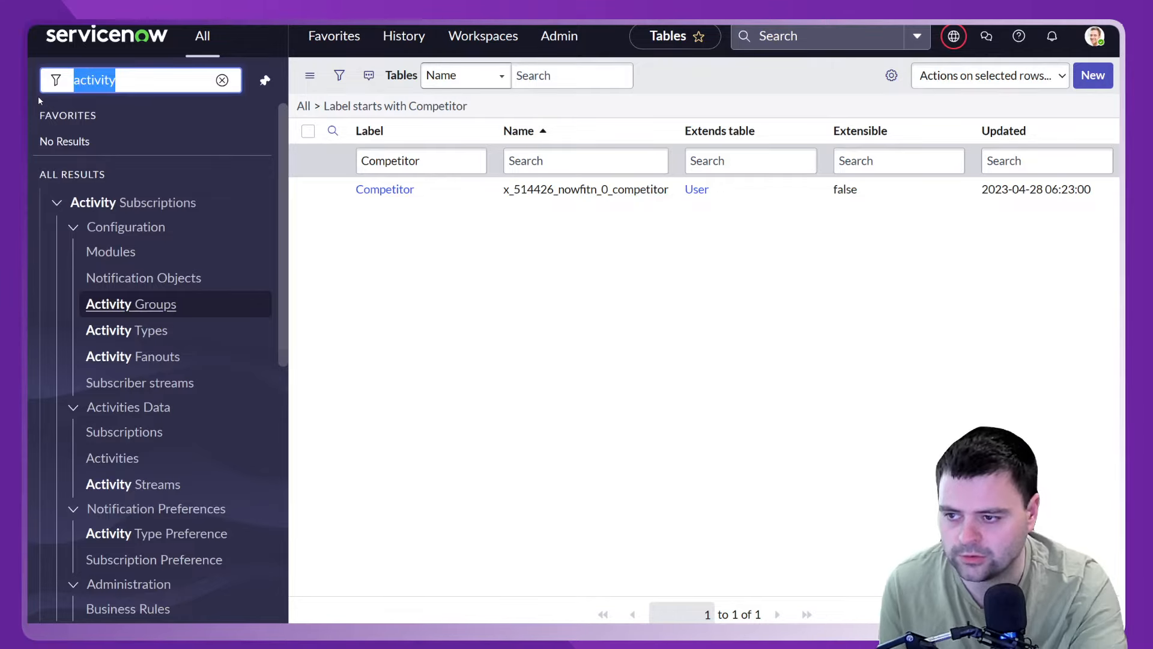
Open the System Definition Tables list, clear its default filter, and filter it to labels starting with "Activity".
{"action": "type", "text": "tables"}
{"action": "scroll", "coordinate": [95, 243], "scroll_direction": "down", "scroll_amount": 6}
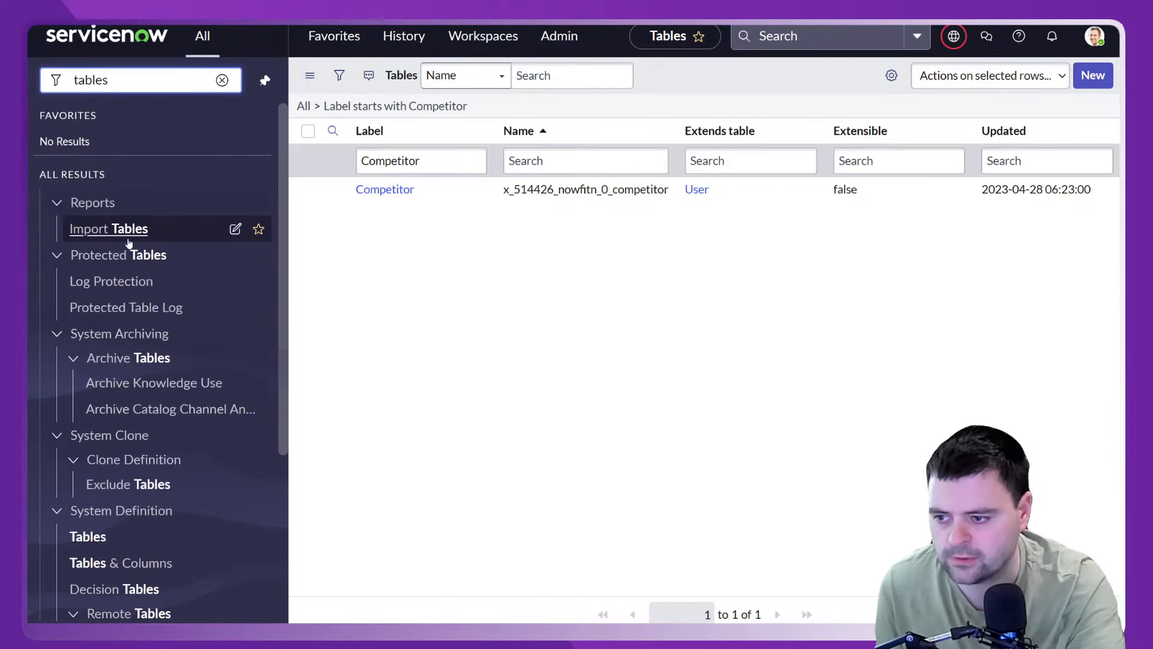
{"action": "left_click", "coordinate": [91, 305]}
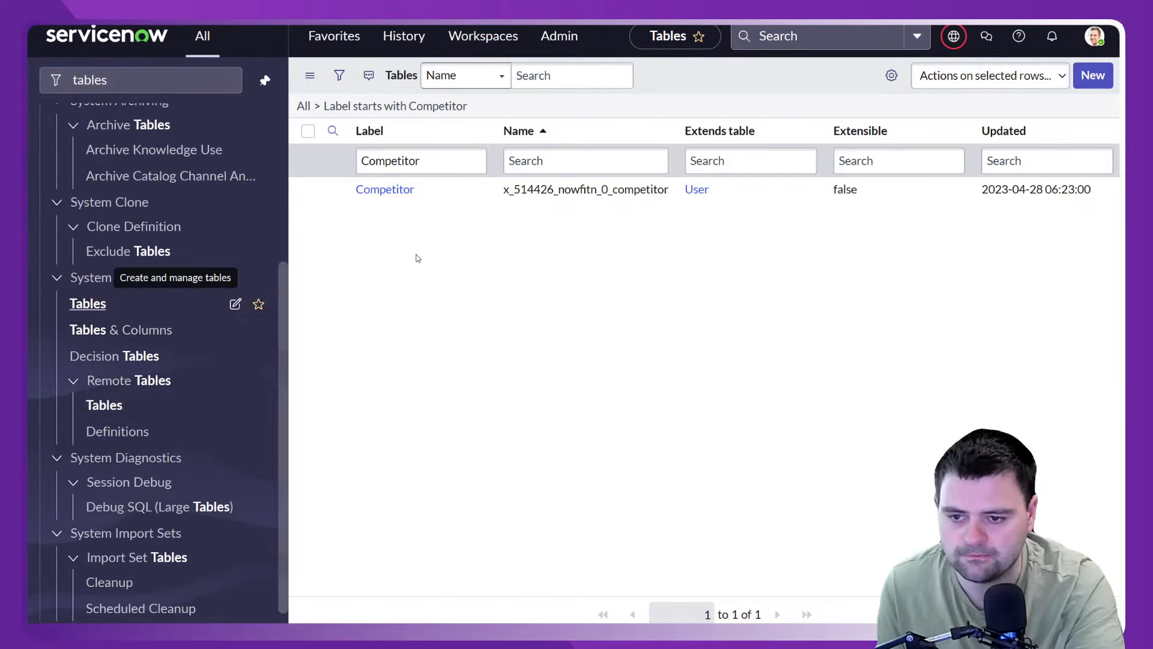
{"action": "left_click", "coordinate": [429, 161]}
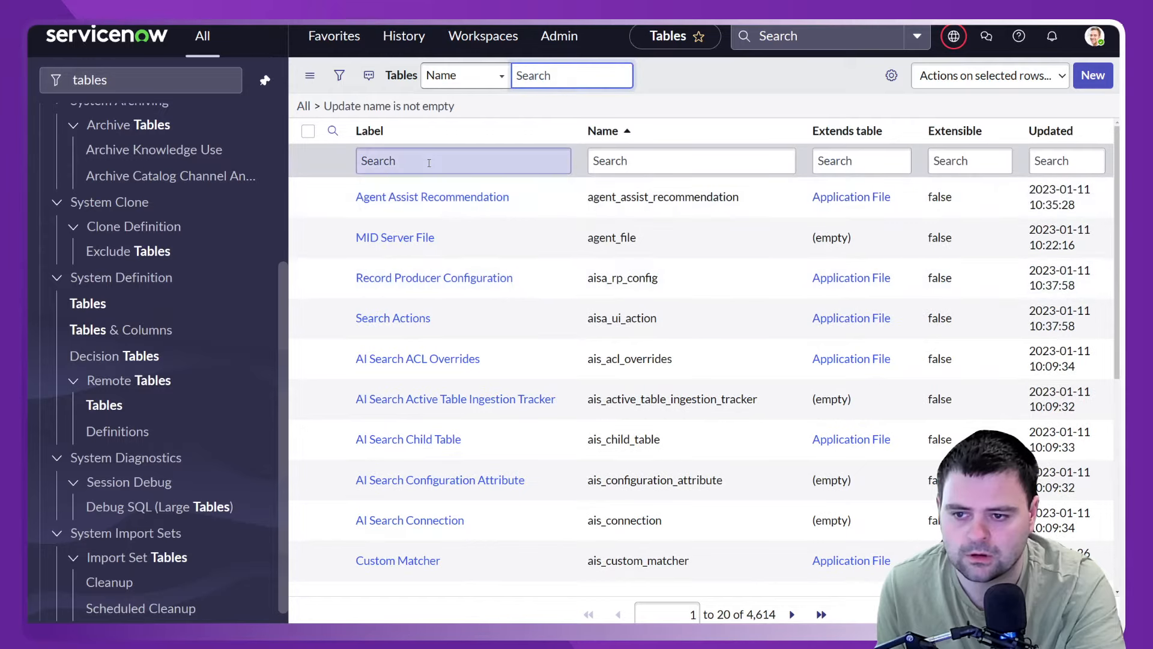
{"action": "left_click", "coordinate": [305, 107]}
{"action": "left_click", "coordinate": [455, 168]}
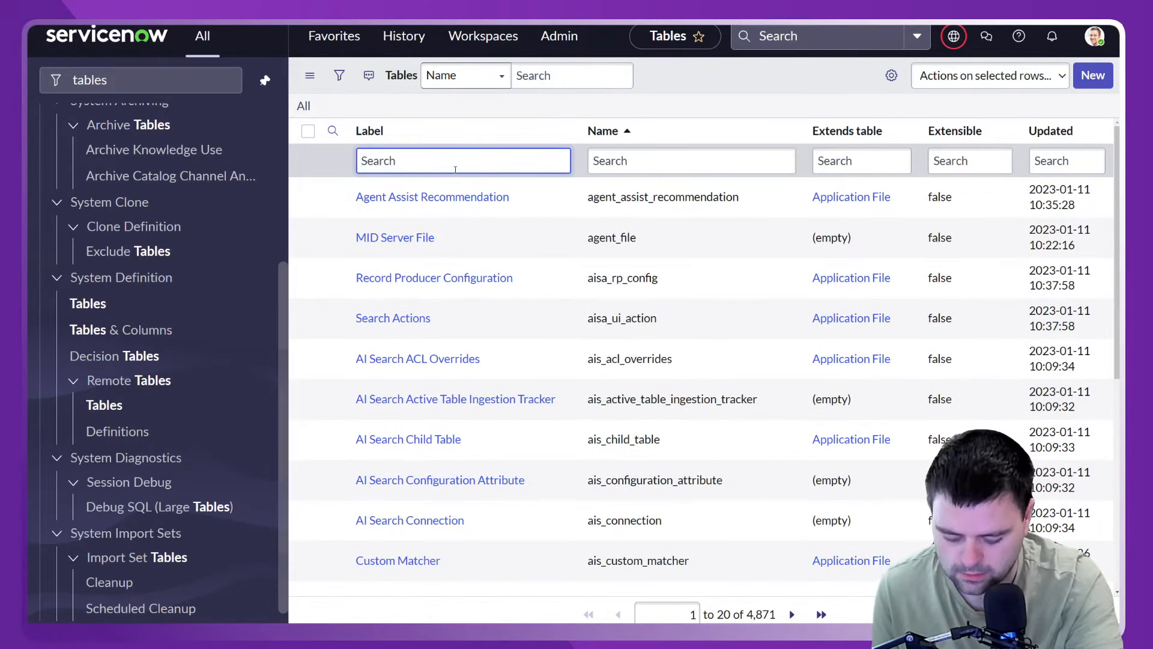
{"action": "type", "text": "Activity"}
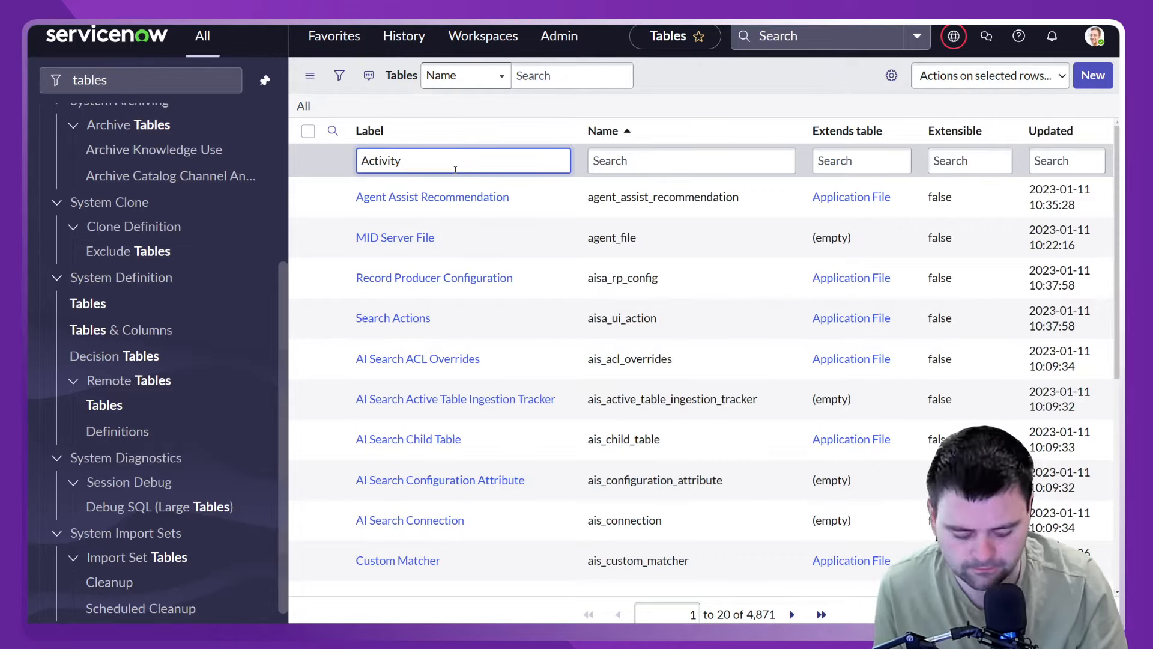
{"action": "key", "text": "Return"}
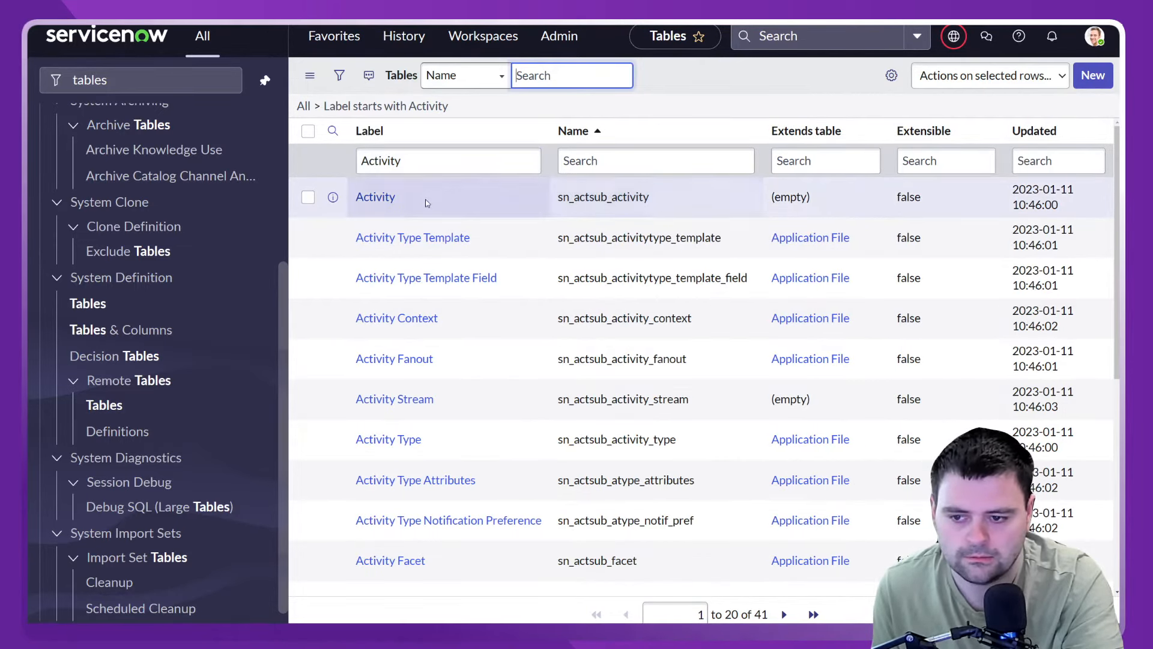
Look through the matching tables and narrow the list to those labelled exactly "Activity".
{"action": "scroll", "coordinate": [517, 379], "scroll_direction": "down", "scroll_amount": 5}
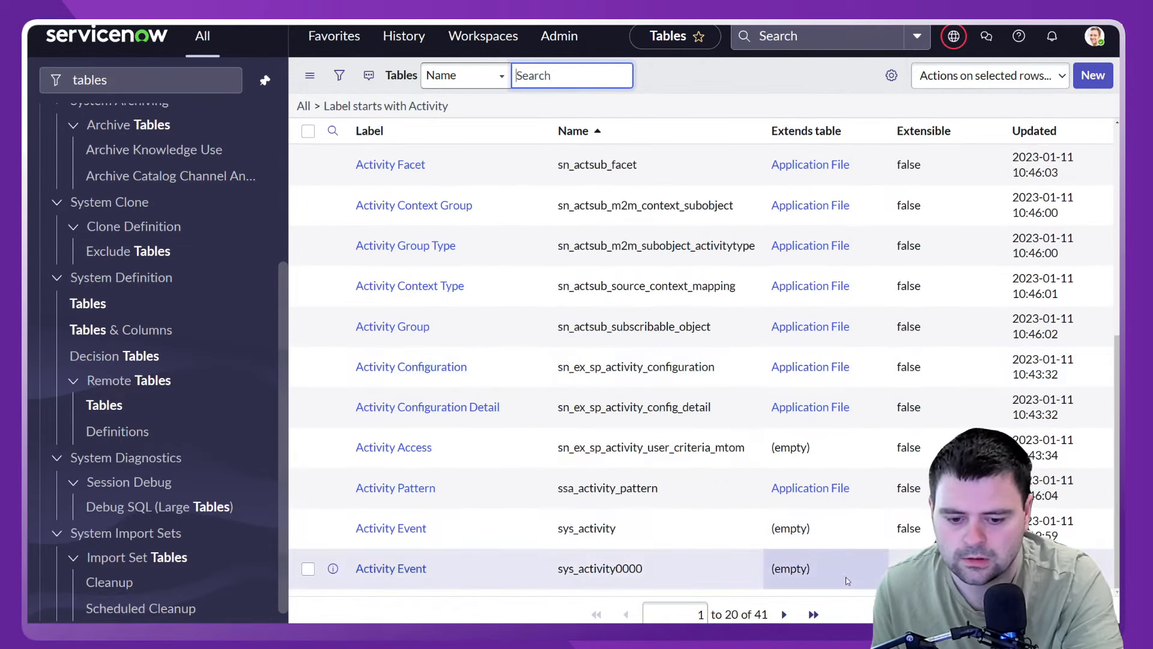
{"action": "left_click", "coordinate": [784, 614]}
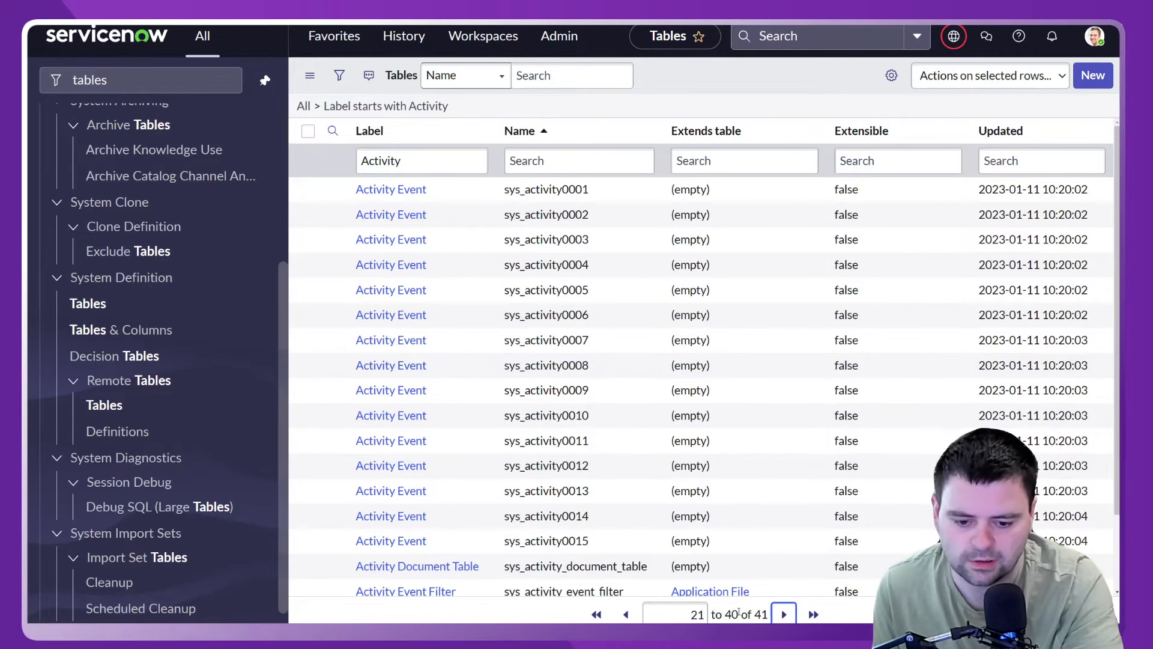
{"action": "left_click", "coordinate": [627, 614]}
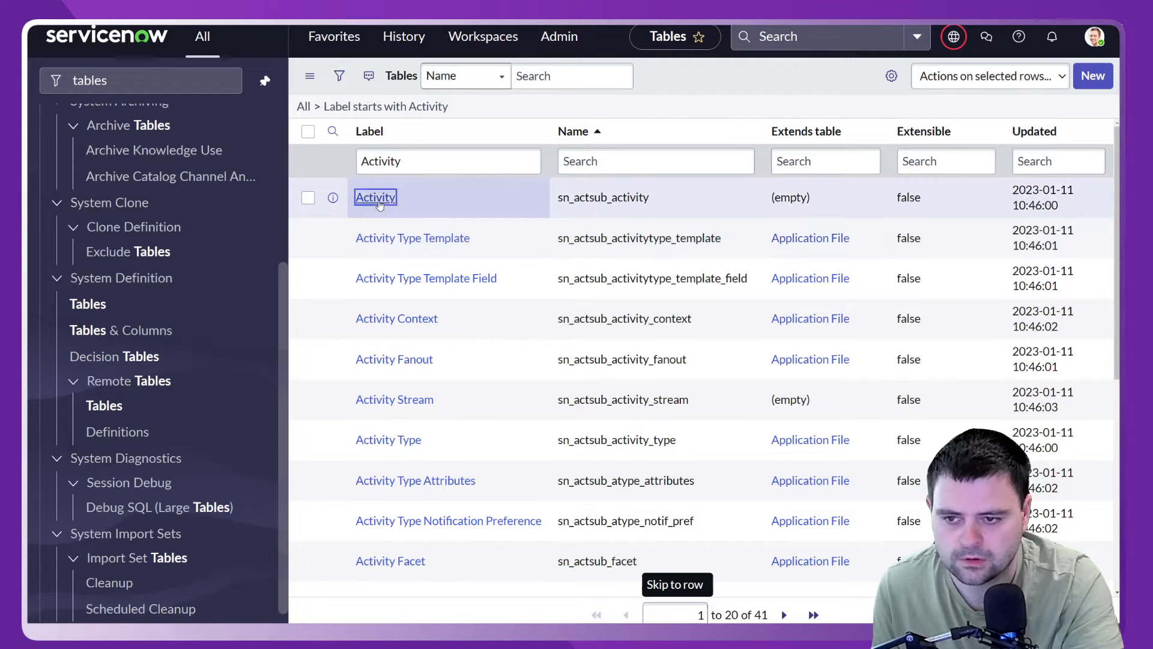
{"action": "right_click", "coordinate": [392, 210]}
{"action": "left_click", "coordinate": [414, 211]}
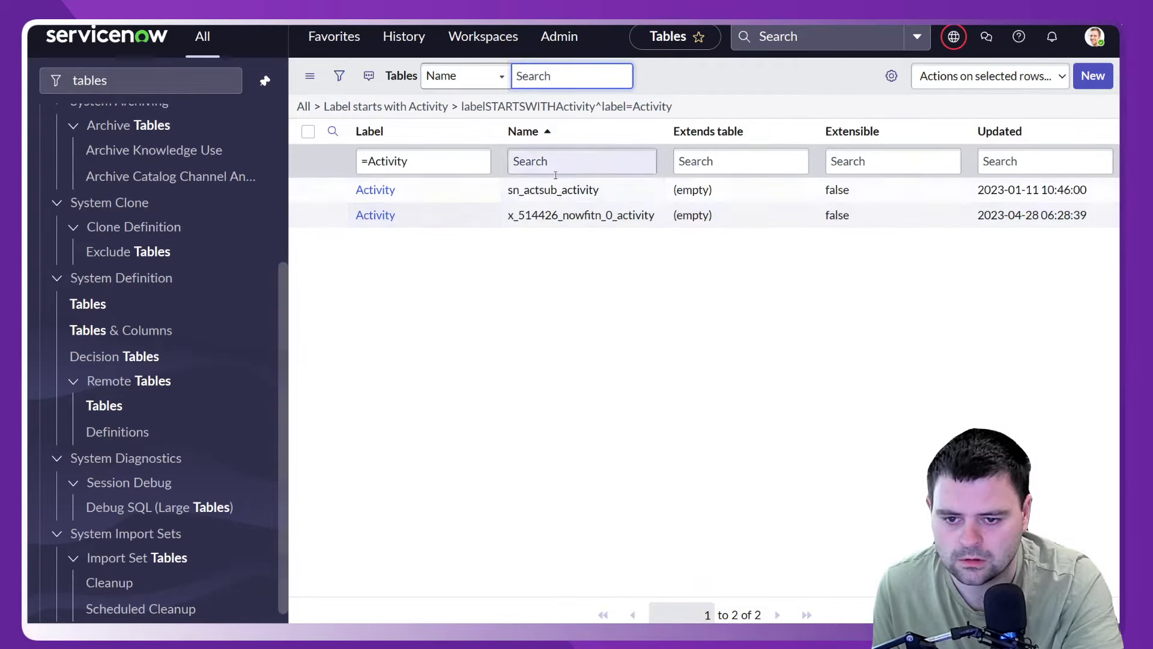
Open a new record form for the NowFitness Activity table with "x_514426_nowfitn_0_activity.do".
{"action": "left_click_drag", "start_coordinate": [657, 215], "coordinate": [525, 215]}
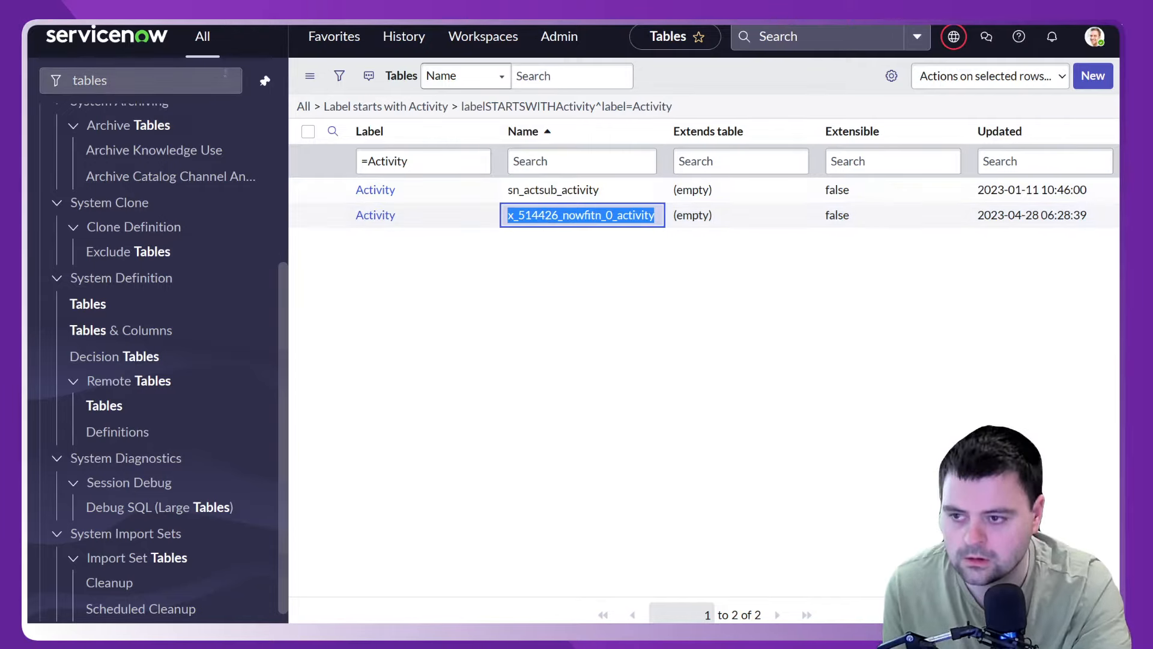
{"action": "left_click", "coordinate": [171, 74]}
{"action": "key", "text": "ctrl+a"}
{"action": "type", "text": "x_514426_nowfitn_0_activity"}
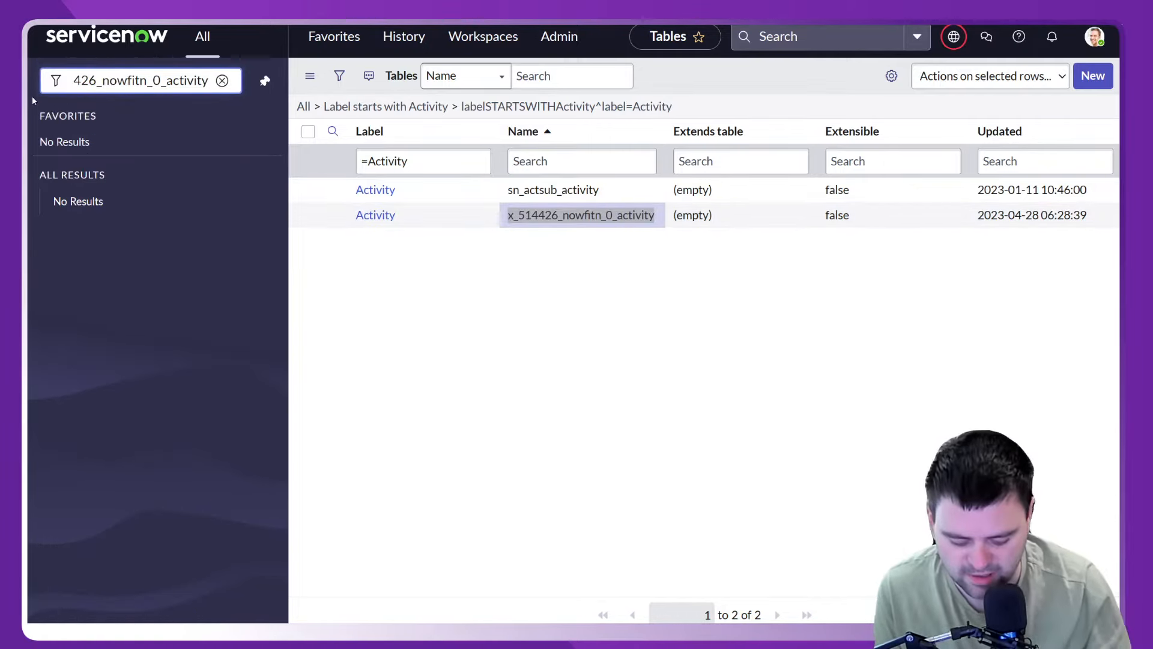
{"action": "type", "text": ".do"}
{"action": "key", "text": "Return"}
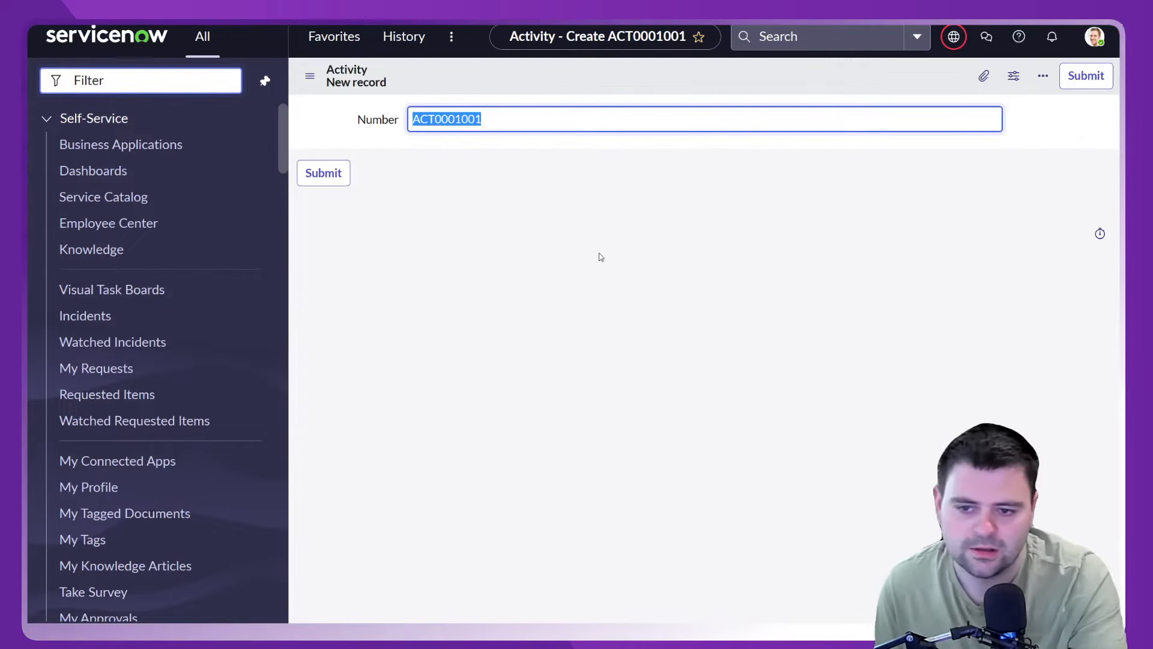
Try a two-column layout for the Activity form by adding begin_split, split and end_split, with Number in the first column.
{"action": "left_click", "coordinate": [603, 258]}
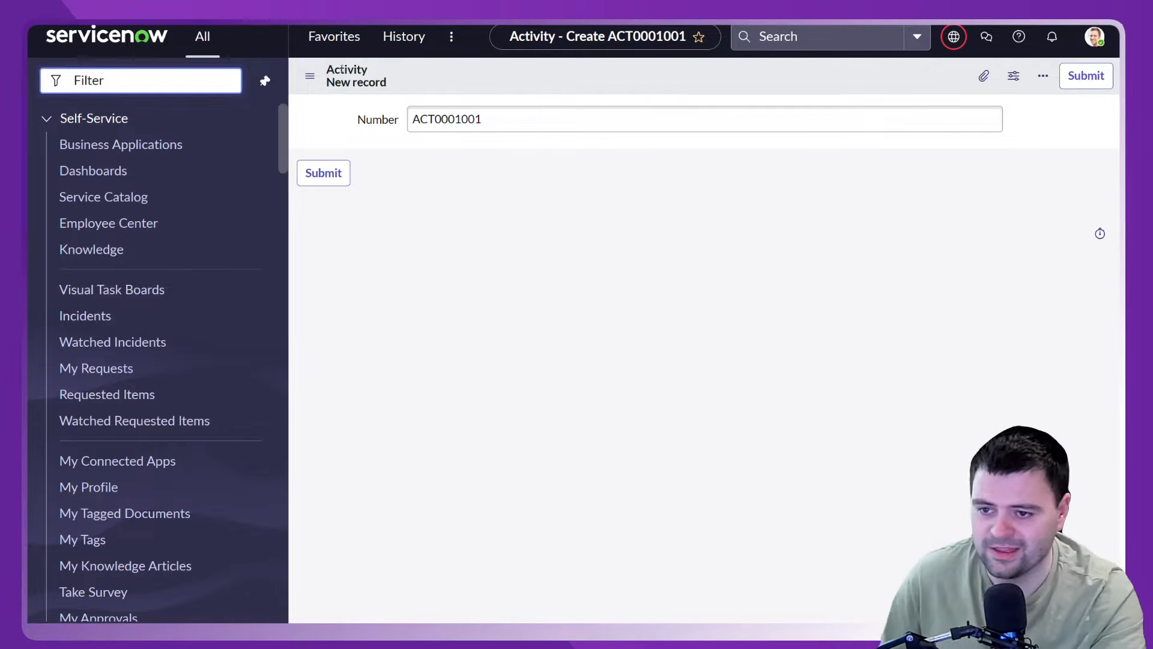
{"action": "right_click", "coordinate": [536, 92]}
{"action": "mouse_move", "coordinate": [627, 114]}
{"action": "left_click", "coordinate": [708, 135]}
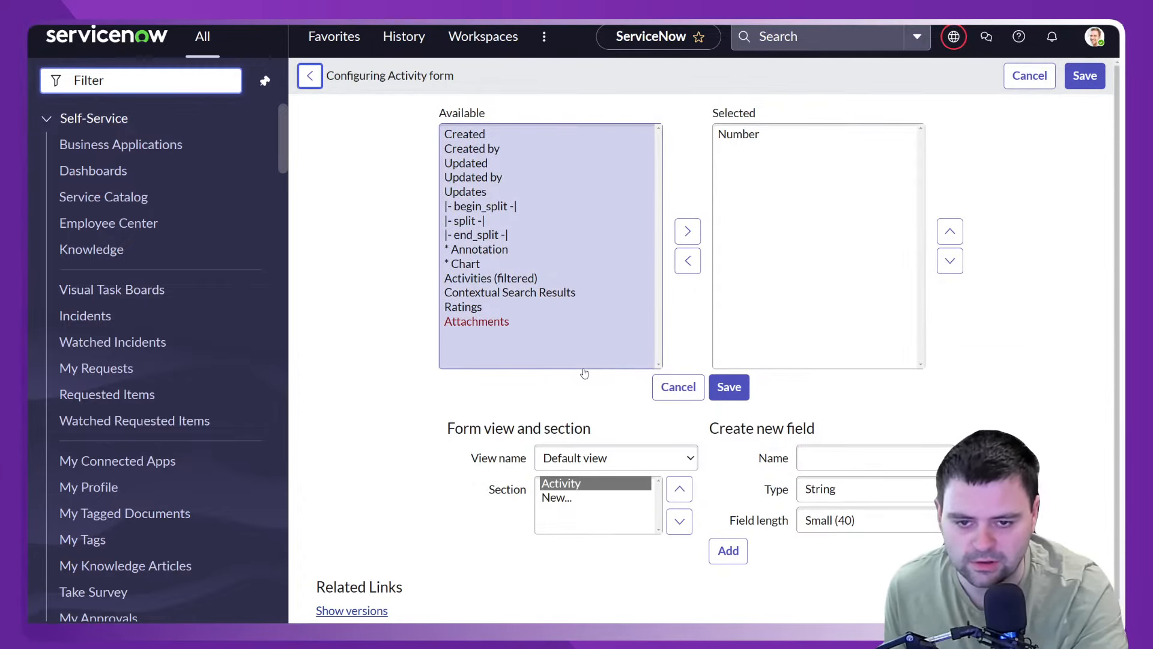
{"action": "left_click", "coordinate": [494, 208]}
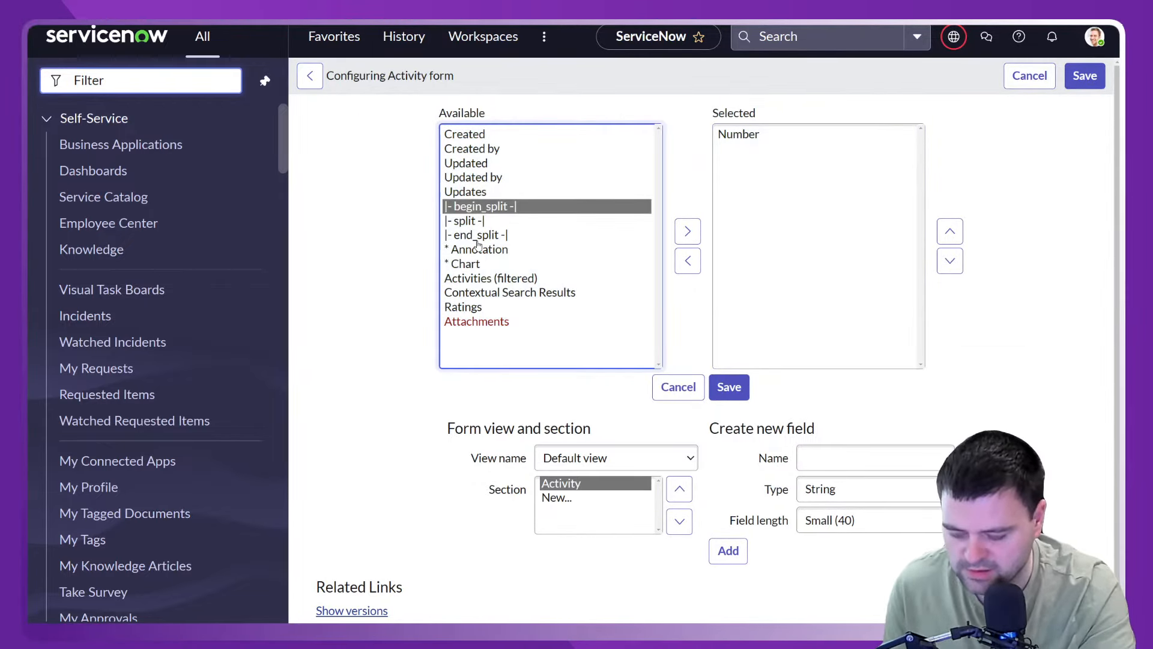
{"action": "left_click", "coordinate": [477, 235], "text": "shift"}
{"action": "left_click", "coordinate": [688, 231]}
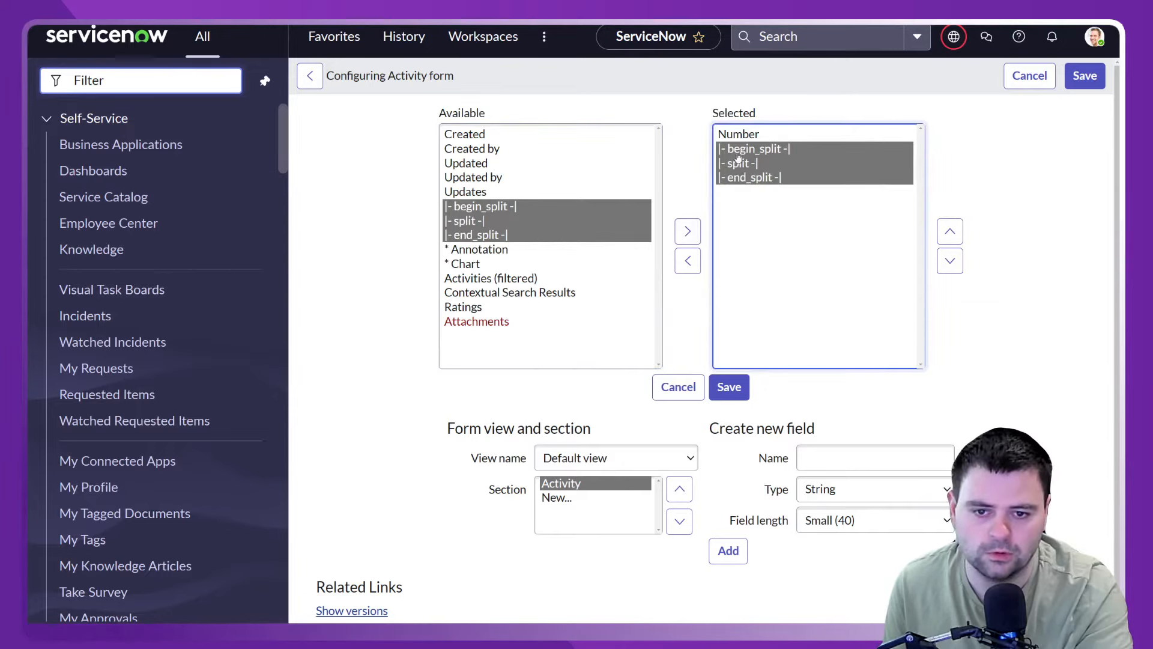
{"action": "left_click", "coordinate": [738, 137]}
{"action": "left_click", "coordinate": [949, 261]}
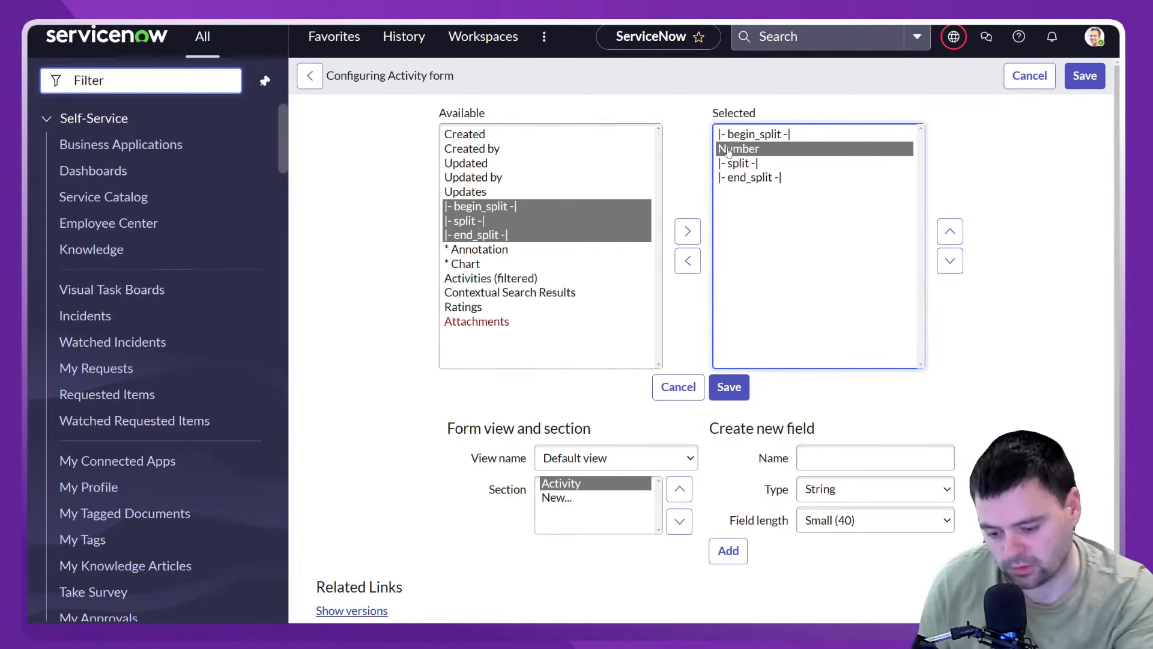
Look over the available form fields and discard the Activity form layout changes.
{"action": "left_click", "coordinate": [531, 192]}
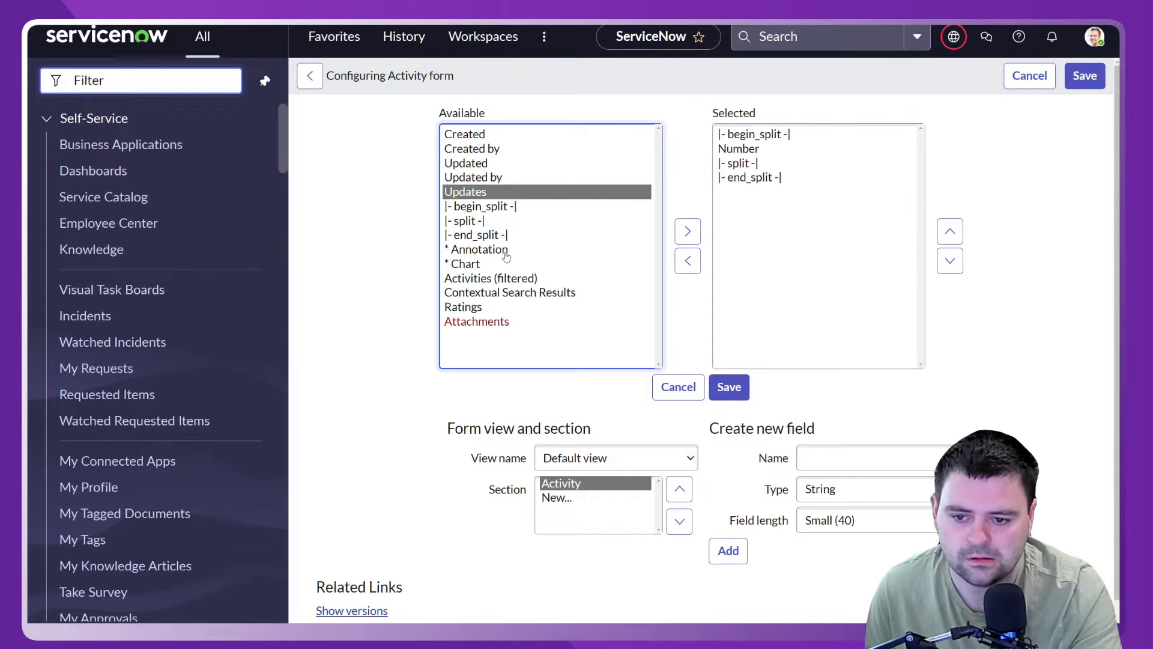
{"action": "scroll", "coordinate": [360, 317], "scroll_direction": "down", "scroll_amount": 1}
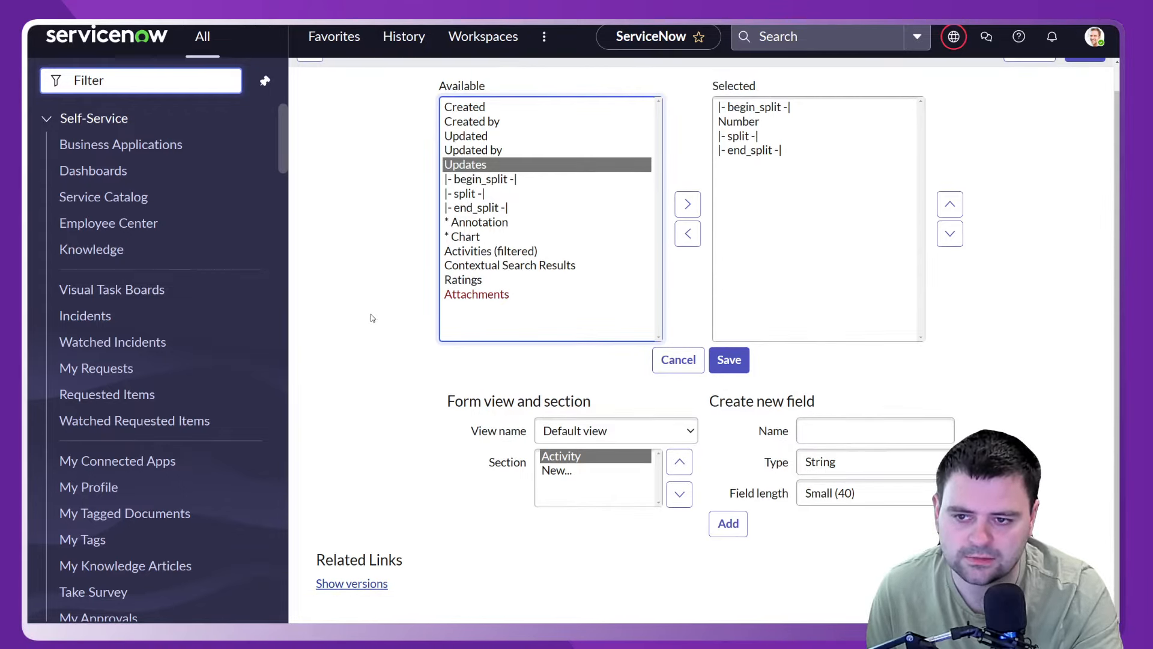
{"action": "scroll", "coordinate": [376, 312], "scroll_direction": "up", "scroll_amount": 1}
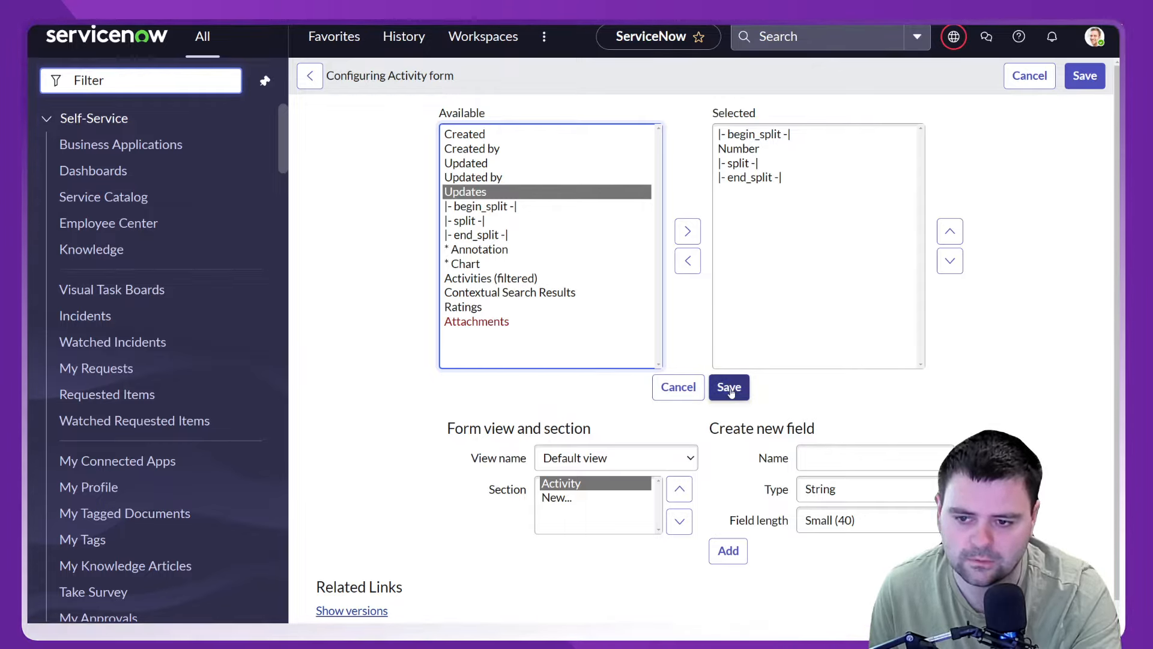
{"action": "left_click", "coordinate": [691, 391]}
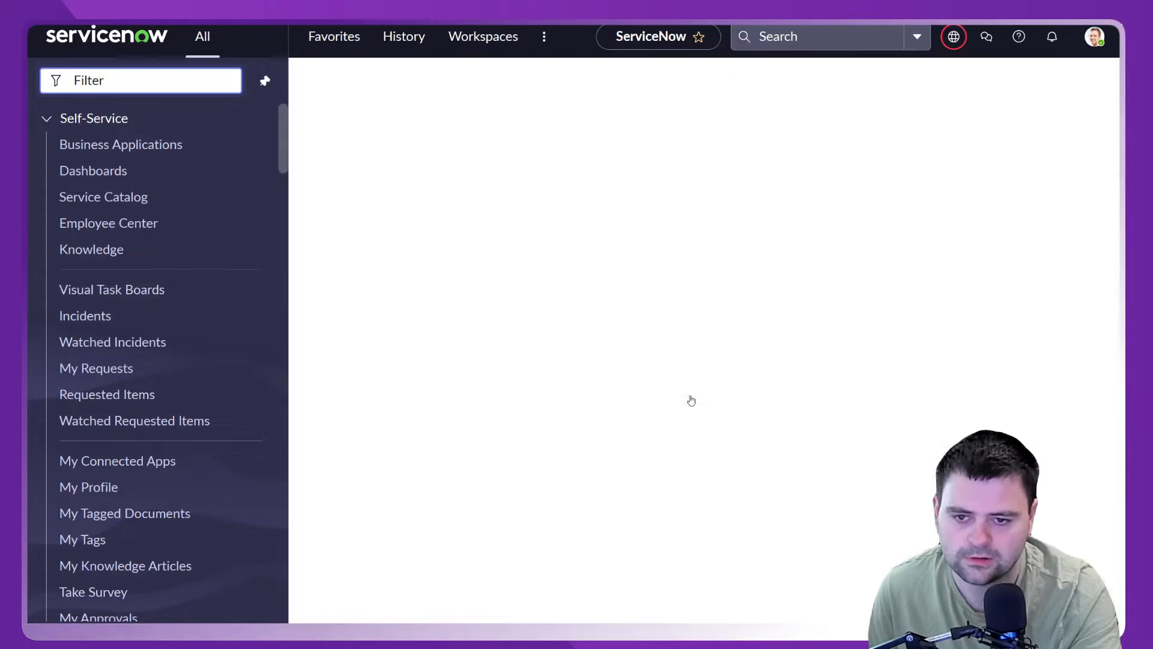
Return to the filtered Tables list and open the definition of the x_514426_nowfitn_0_activity table.
{"action": "left_click", "coordinate": [197, 80]}
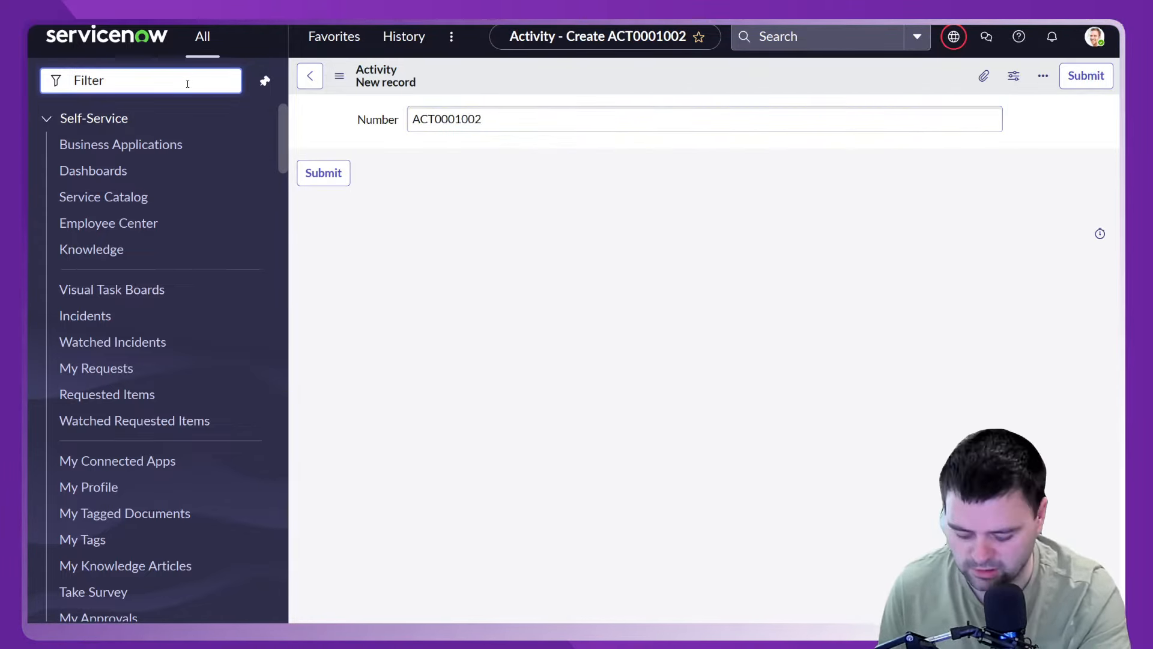
{"action": "type", "text": "tab"}
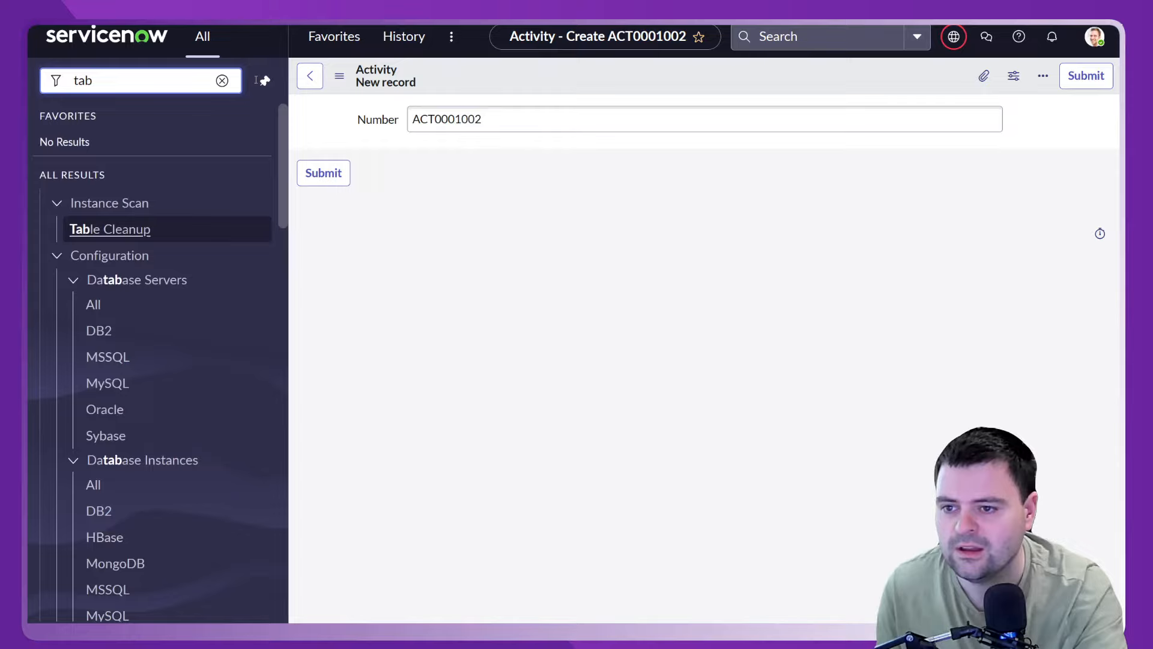
{"action": "left_click", "coordinate": [404, 36]}
{"action": "left_click", "coordinate": [354, 193]}
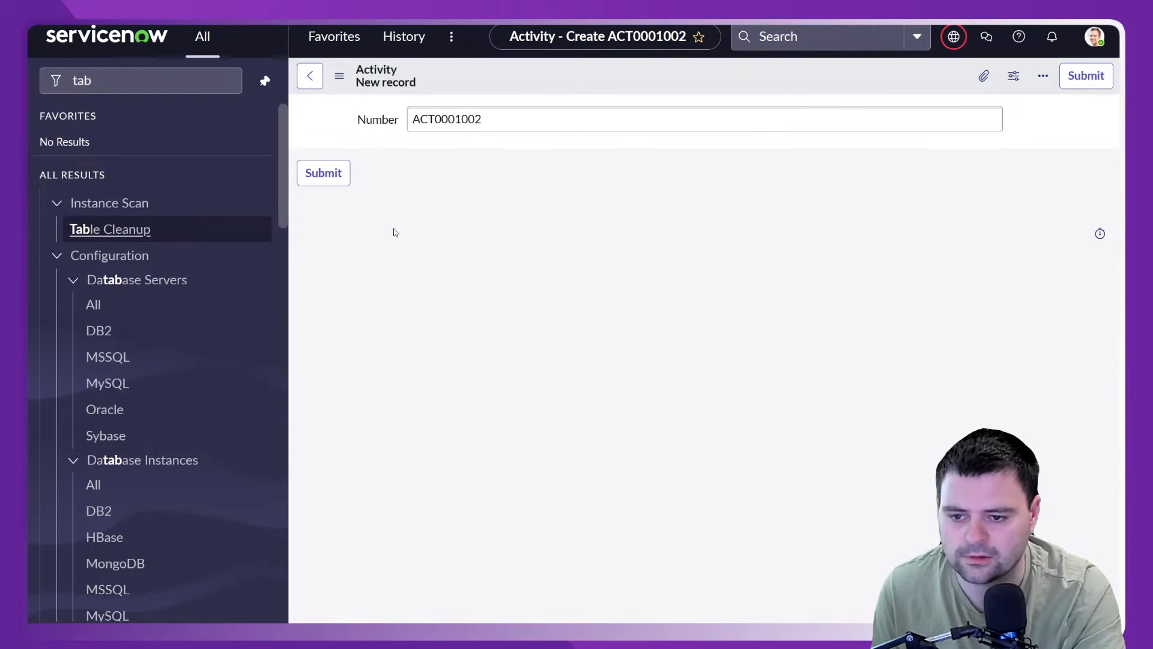
{"action": "left_click", "coordinate": [376, 216]}
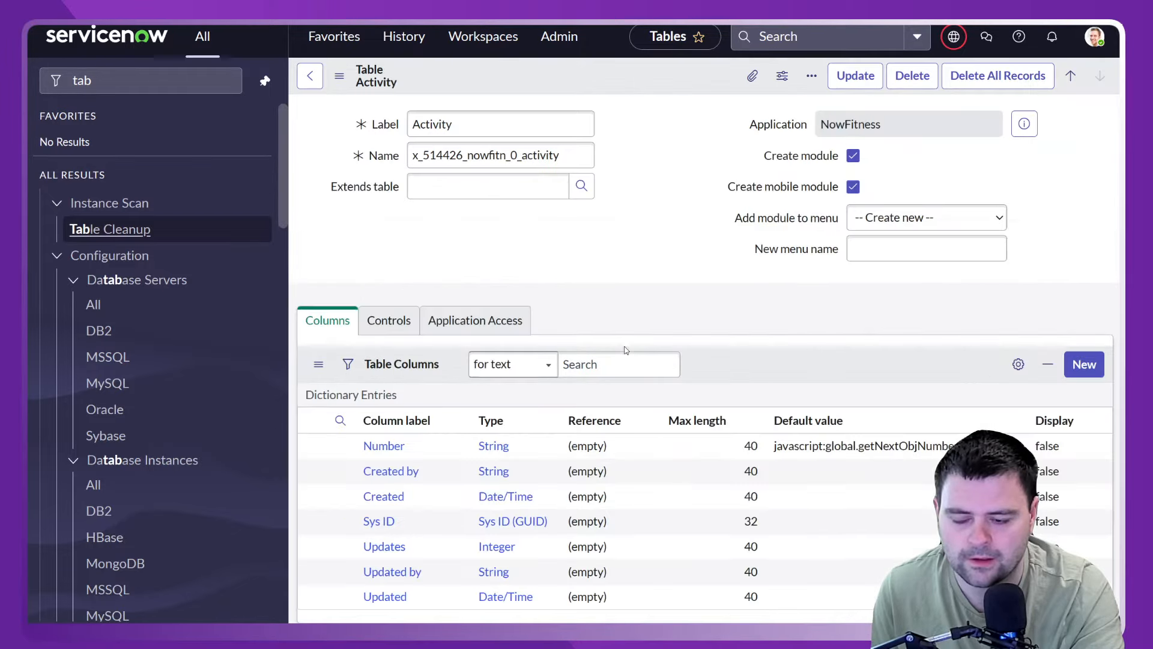
Delete the x_514426_nowfitn_0_activity table, confirming the deletion with "delete".
{"action": "scroll", "coordinate": [425, 302], "scroll_direction": "down", "scroll_amount": 3}
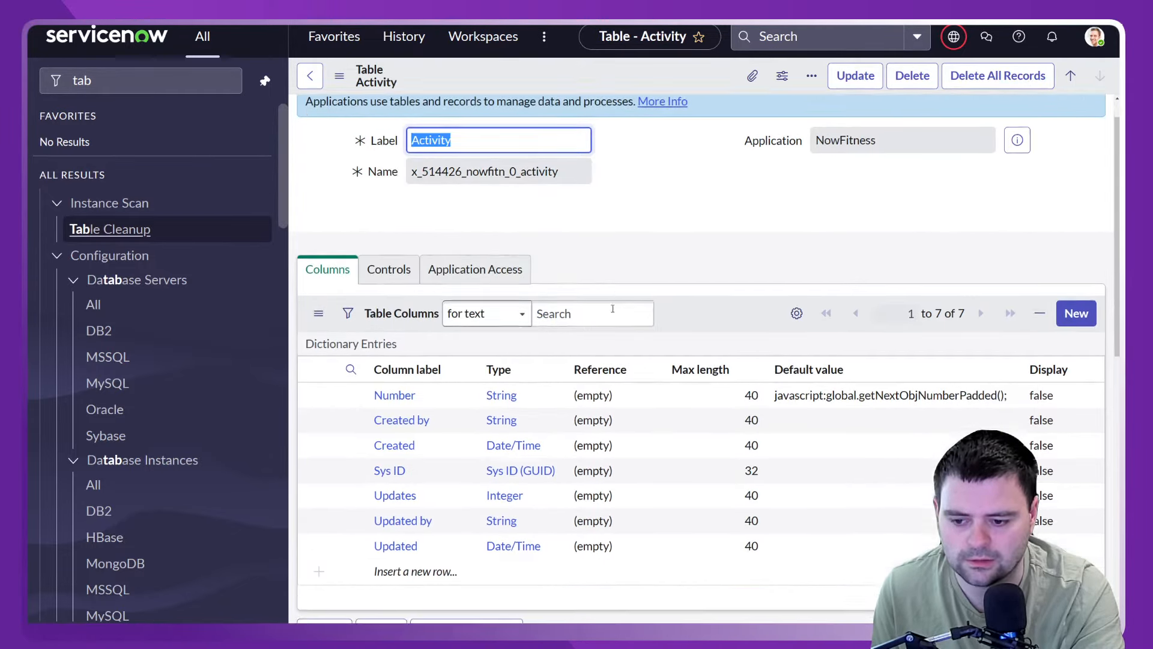
{"action": "scroll", "coordinate": [922, 146], "scroll_direction": "up", "scroll_amount": 3}
{"action": "left_click", "coordinate": [913, 76]}
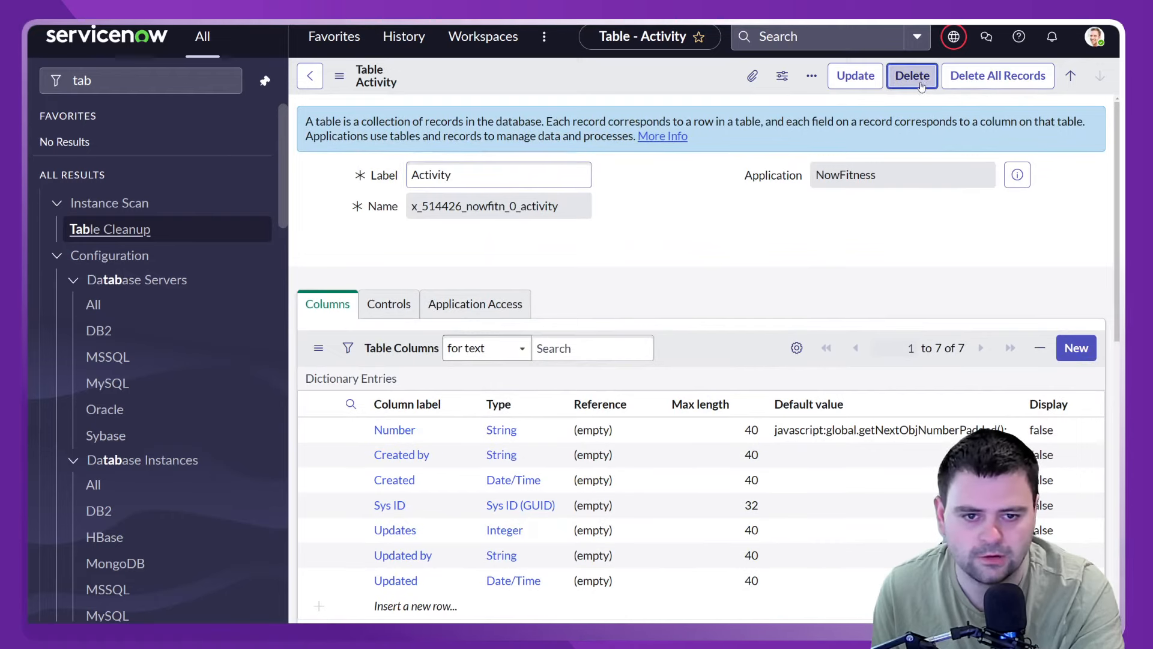
{"action": "type", "text": "delete"}
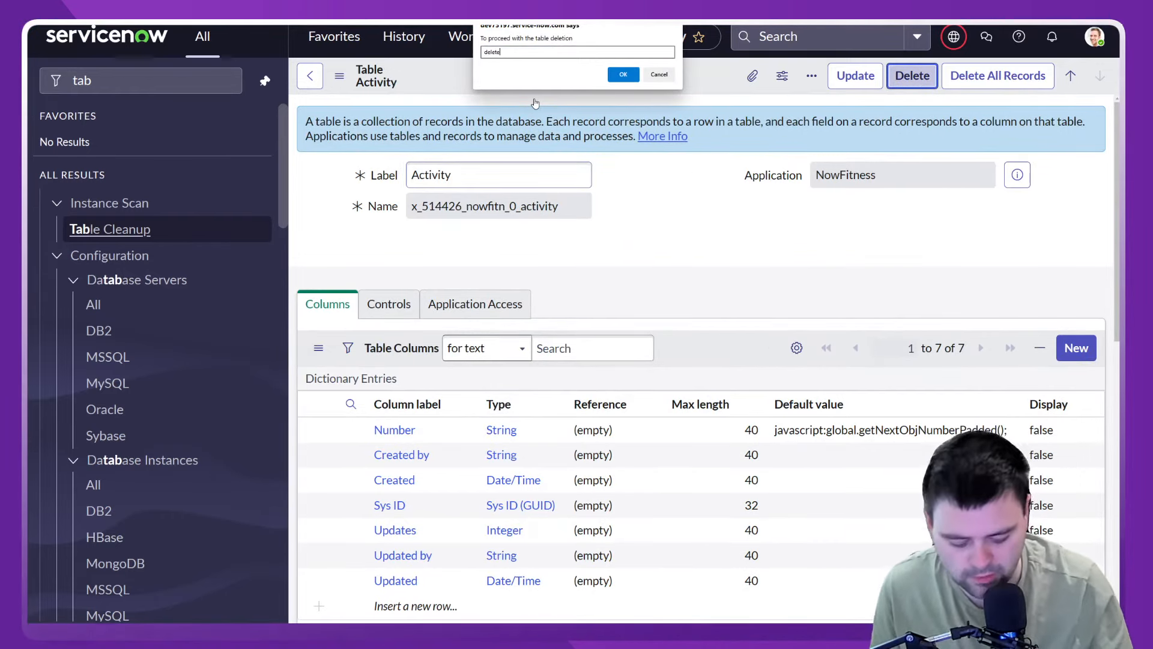
{"action": "key", "text": "Return"}
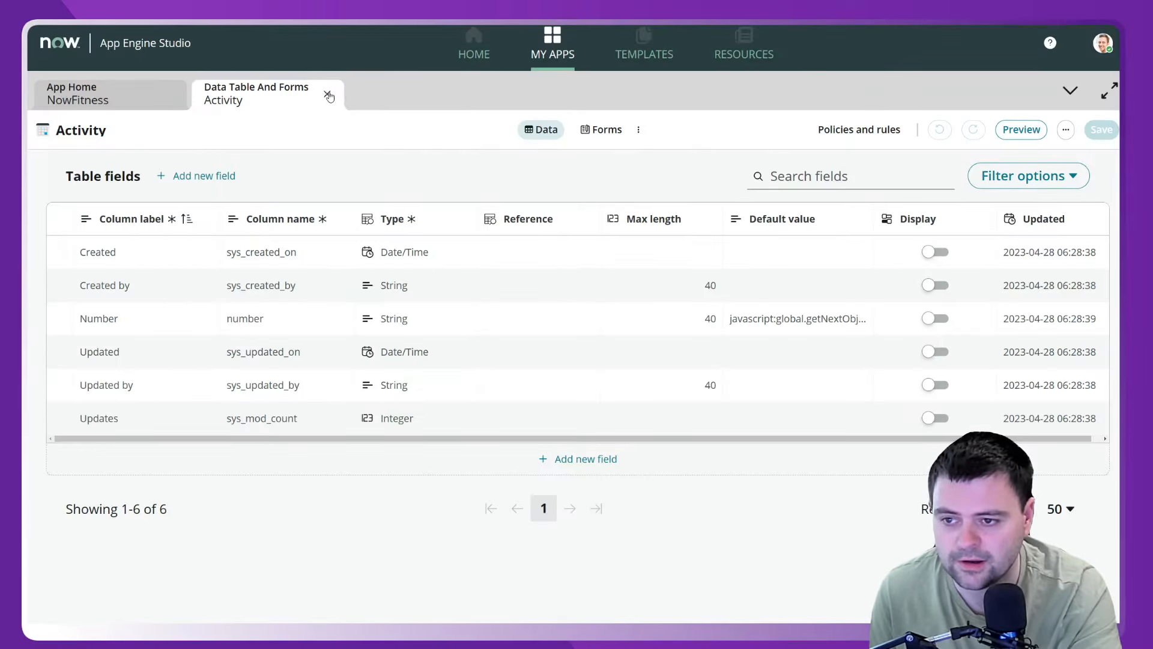
In App Engine Studio, close the deleted Activity table and start a new blank NowFitness table extended from Task.
{"action": "left_click", "coordinate": [327, 94]}
{"action": "left_click", "coordinate": [400, 317]}
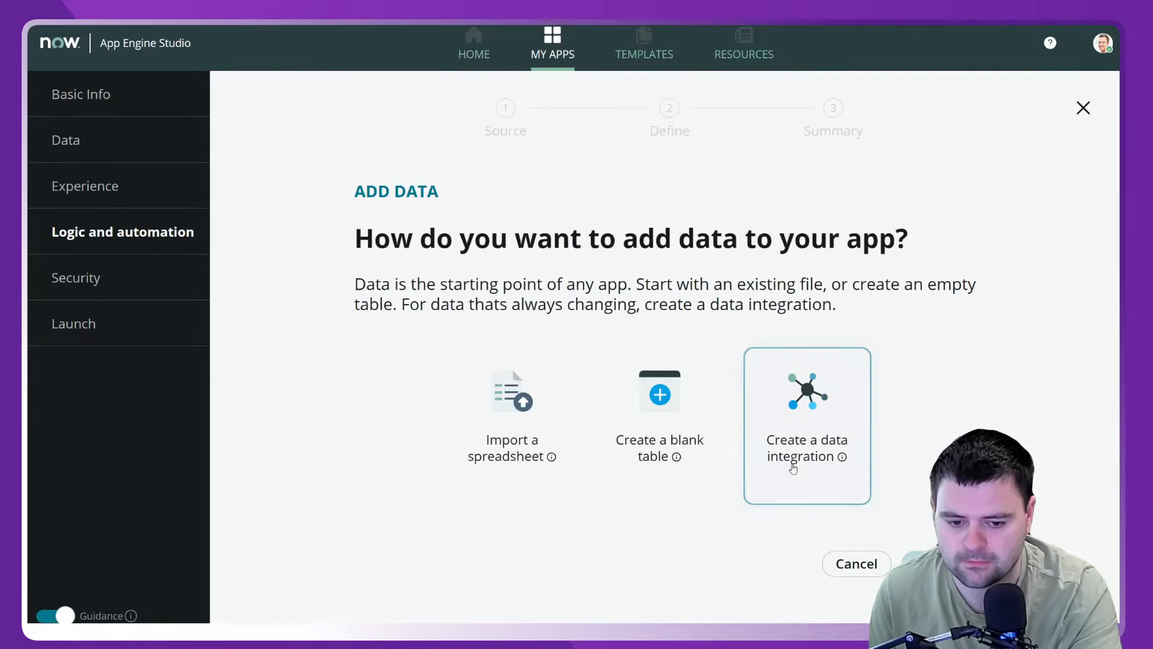
{"action": "left_click", "coordinate": [687, 466]}
{"action": "left_click", "coordinate": [937, 563]}
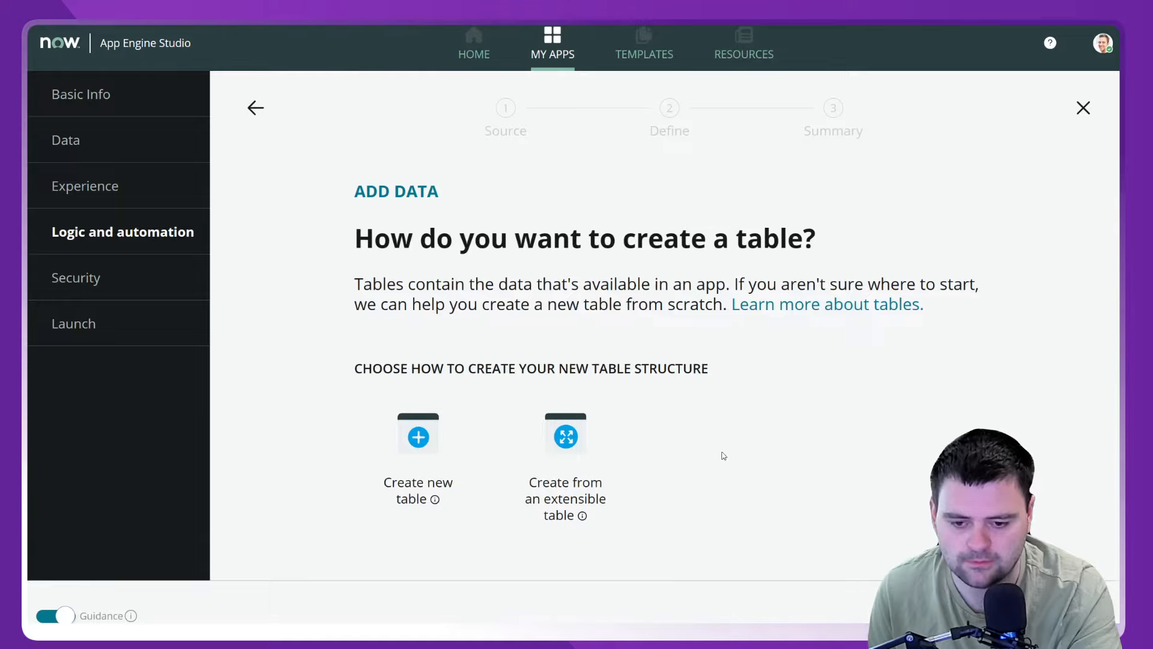
{"action": "left_click", "coordinate": [574, 473]}
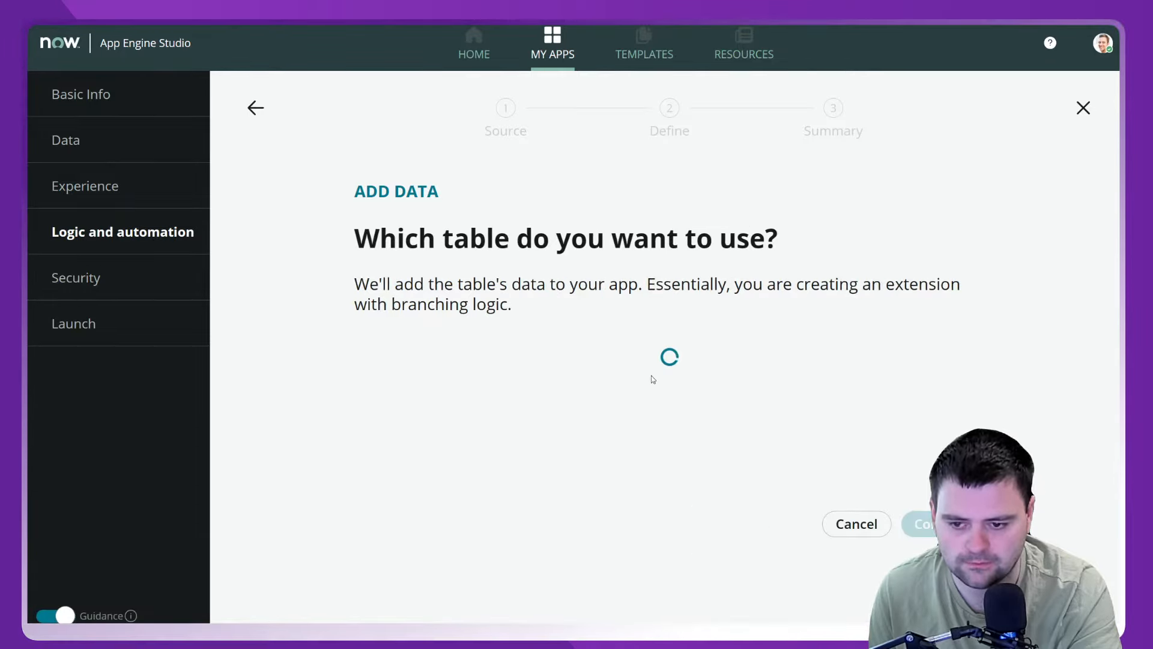
{"action": "left_click", "coordinate": [521, 382]}
{"action": "type", "text": "task"}
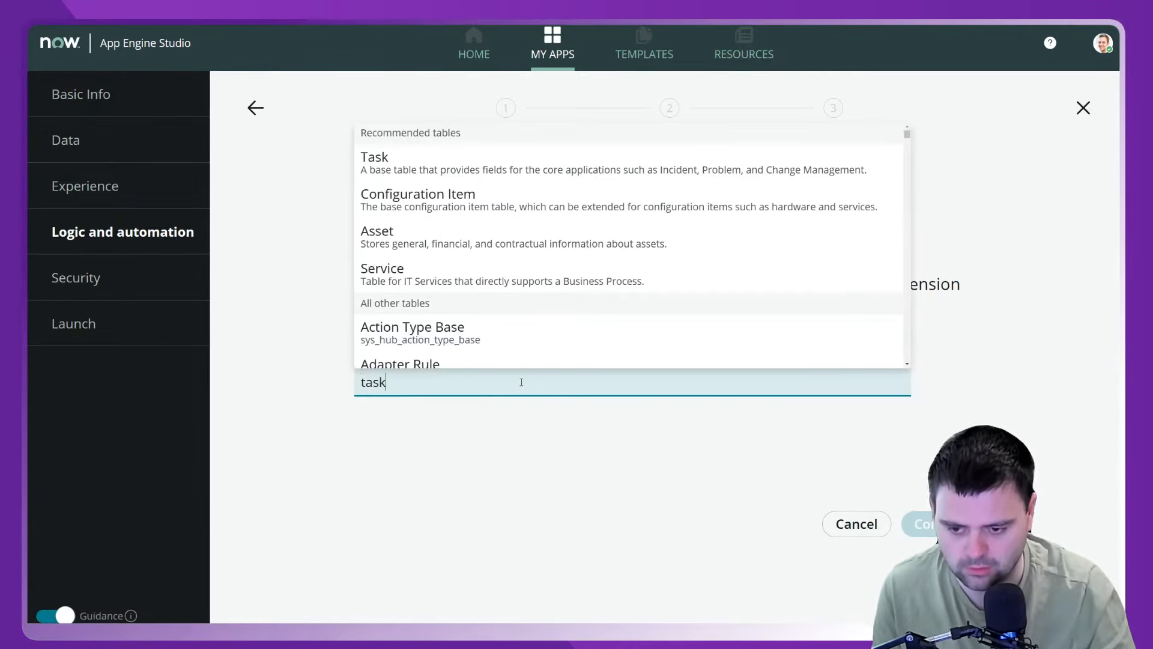
{"action": "left_click", "coordinate": [425, 190]}
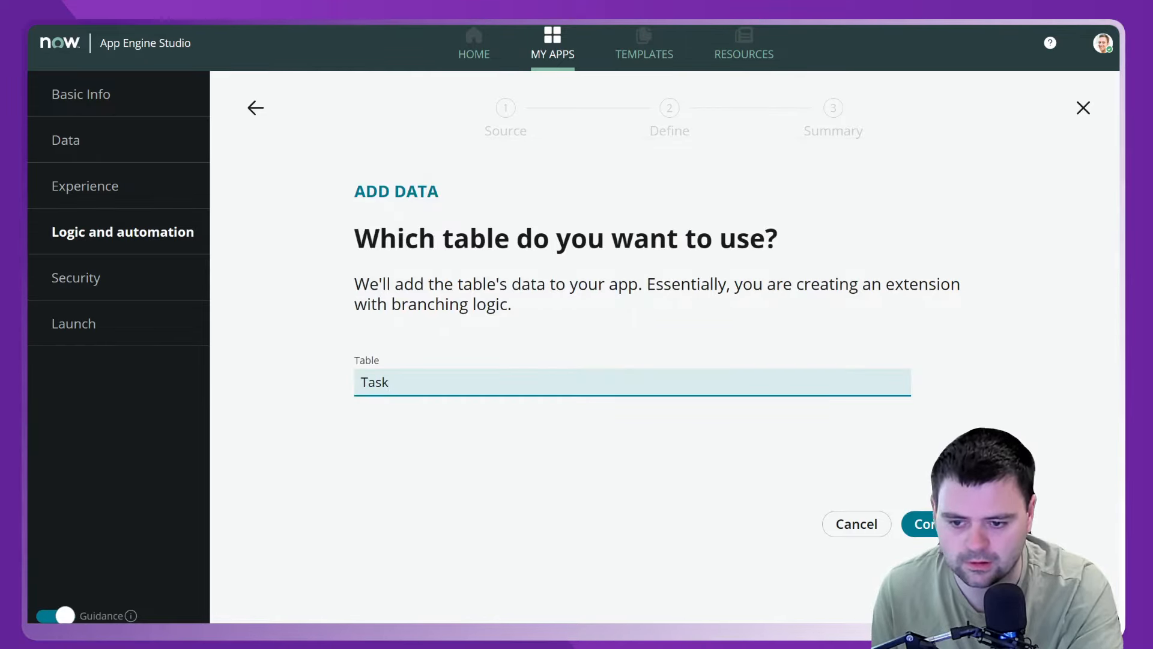
{"action": "left_click", "coordinate": [944, 523]}
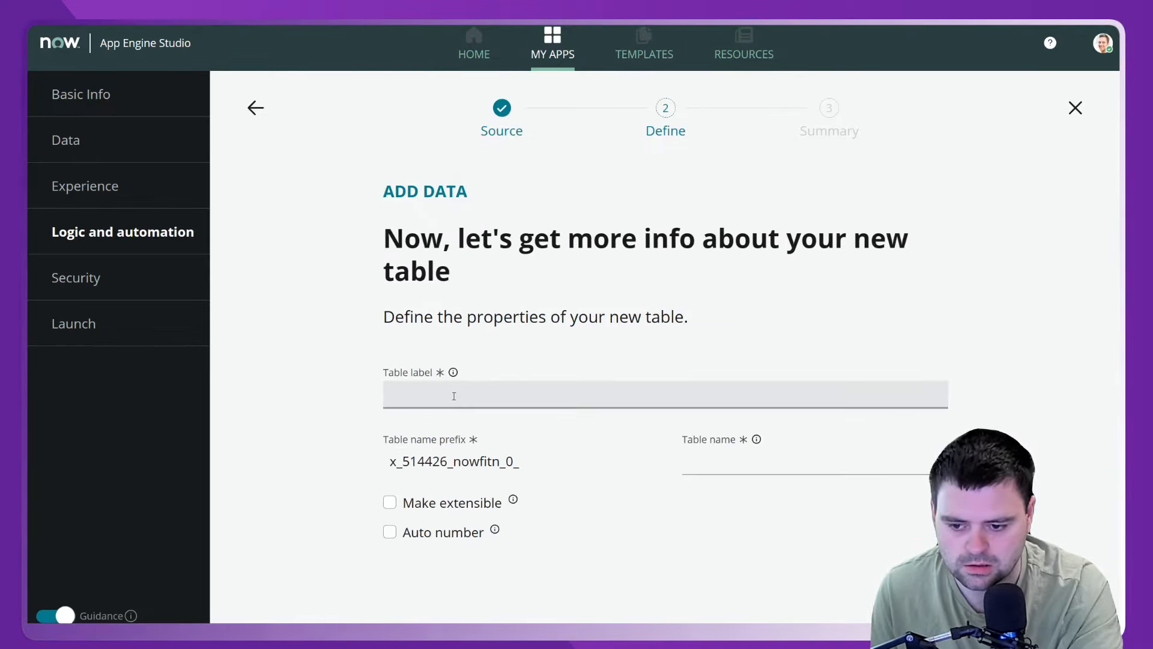
Label the new table Activity, turn on auto numbering with prefix ACT, and continue to the permissions.
{"action": "left_click", "coordinate": [390, 536]}
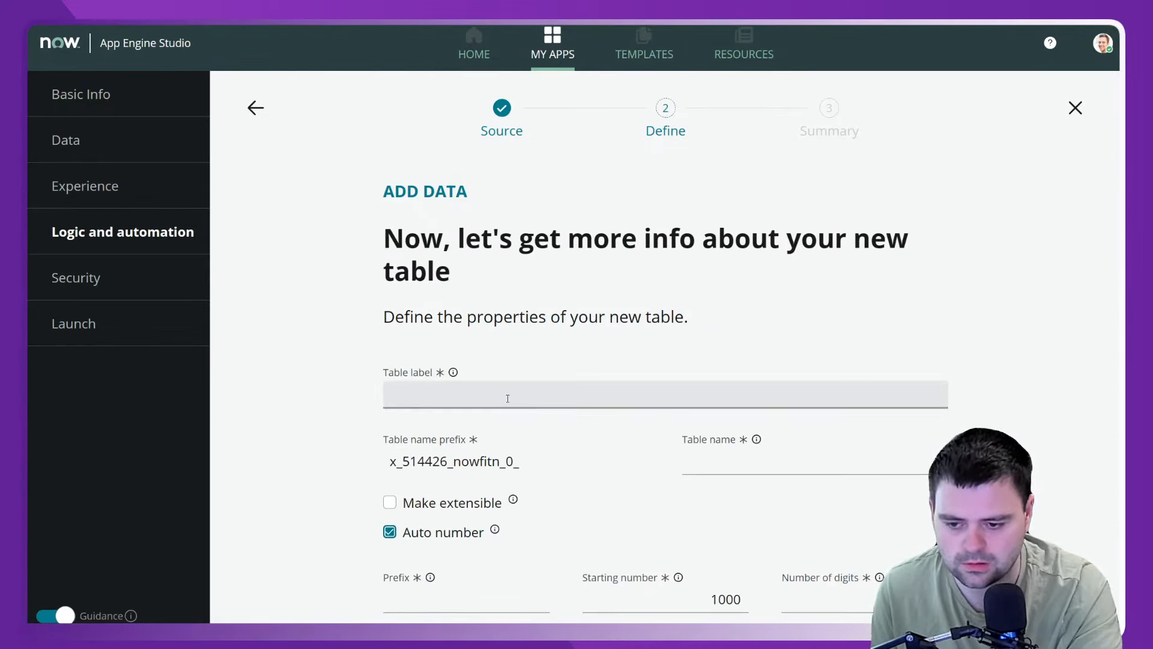
{"action": "left_click", "coordinate": [508, 398]}
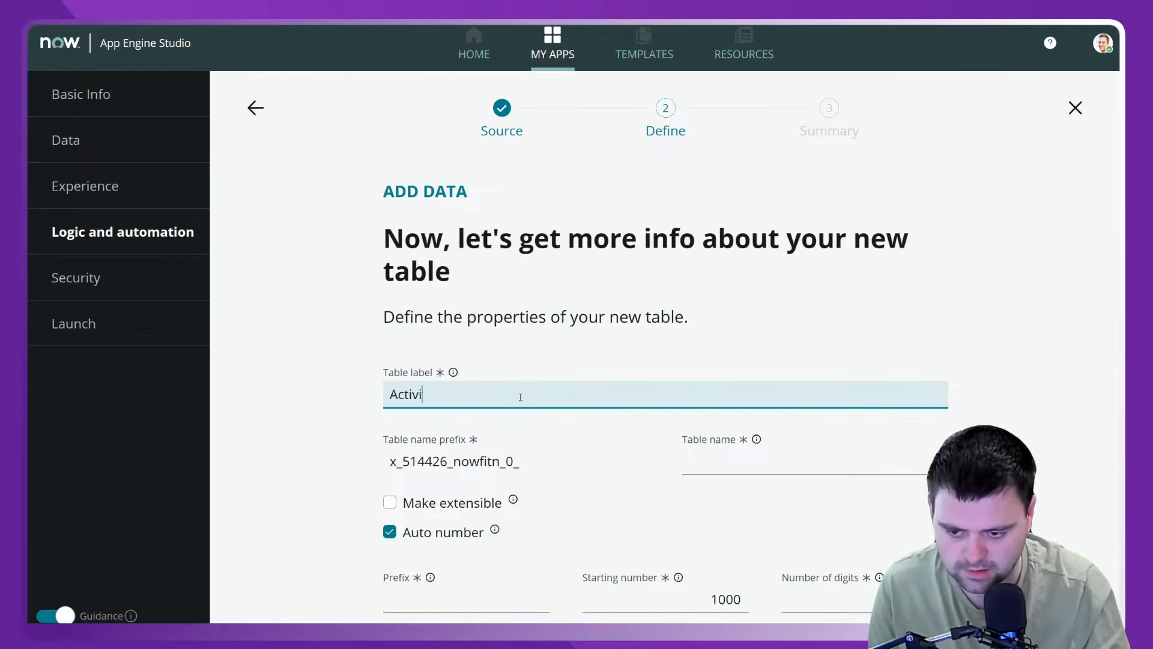
{"action": "left_click", "coordinate": [767, 467]}
{"action": "left_click", "coordinate": [985, 414]}
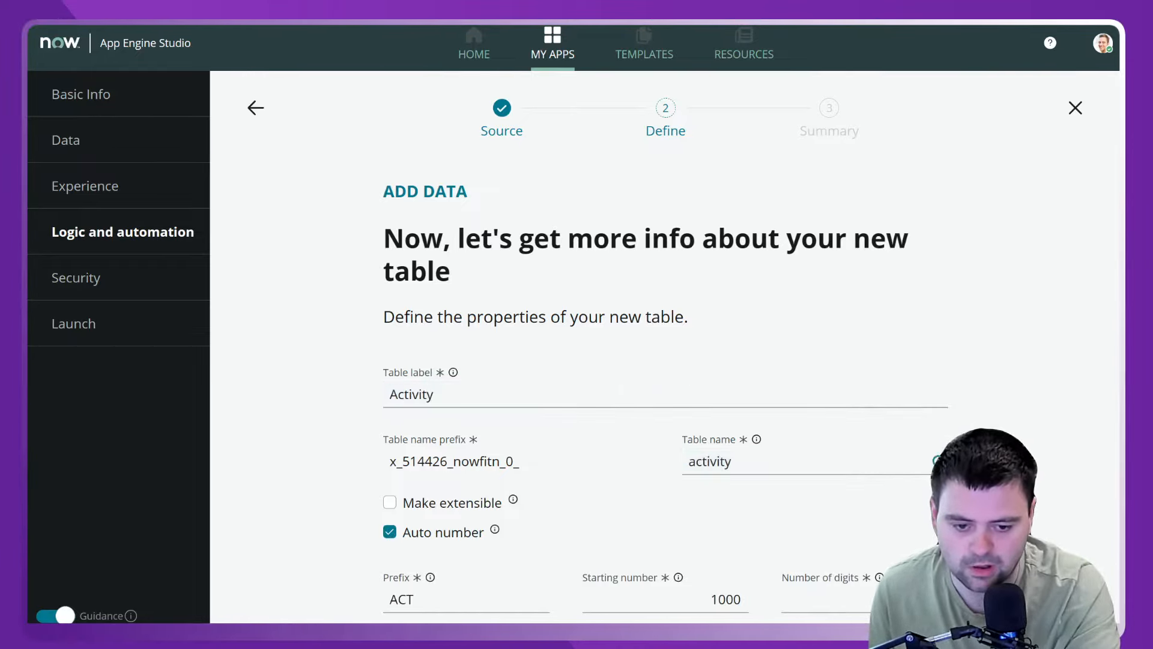
{"action": "scroll", "coordinate": [981, 389], "scroll_direction": "down", "scroll_amount": 2}
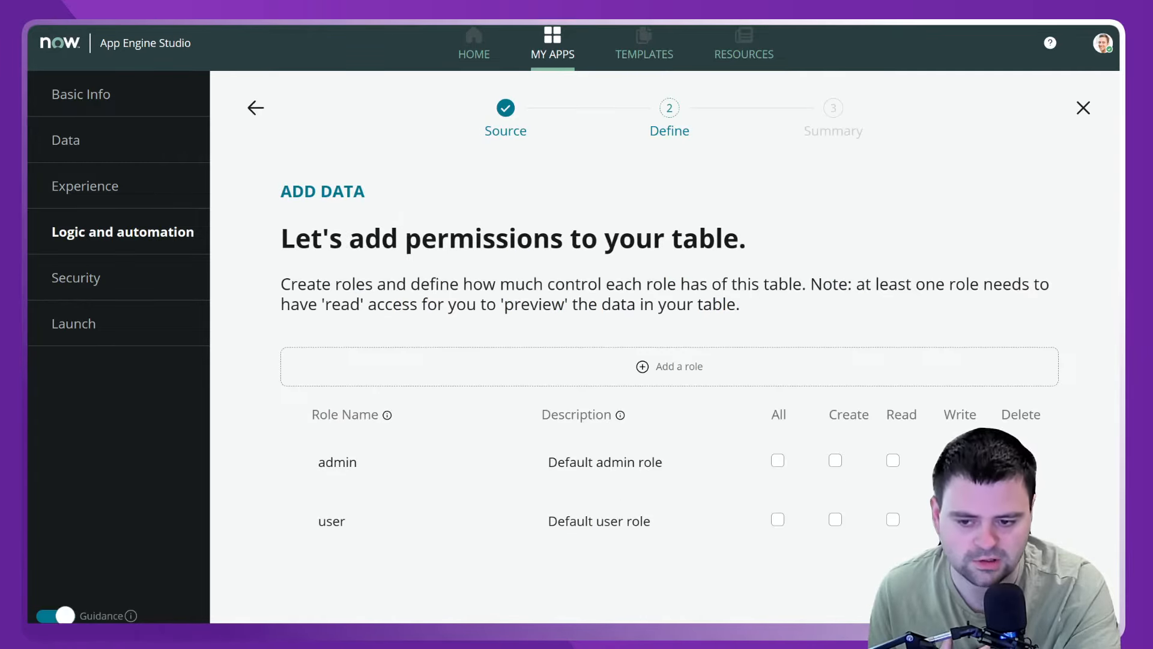
Grant all permissions on the Activity table to the admin and user roles and return to the NowFitness app home.
{"action": "left_click", "coordinate": [777, 461]}
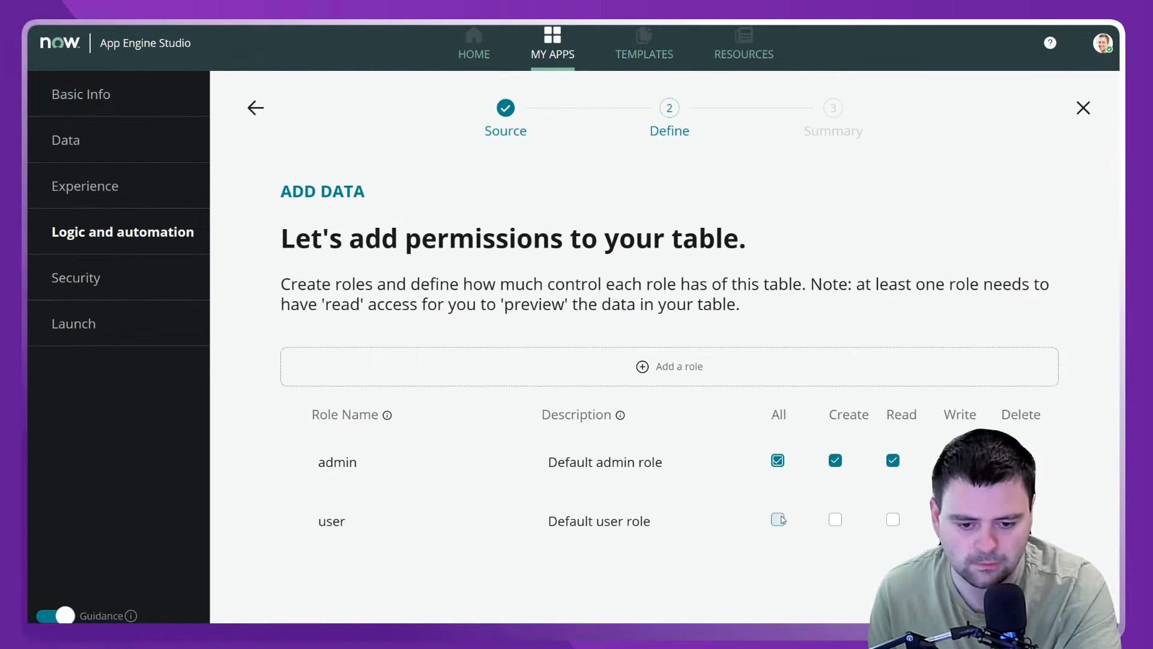
{"action": "left_click", "coordinate": [777, 519]}
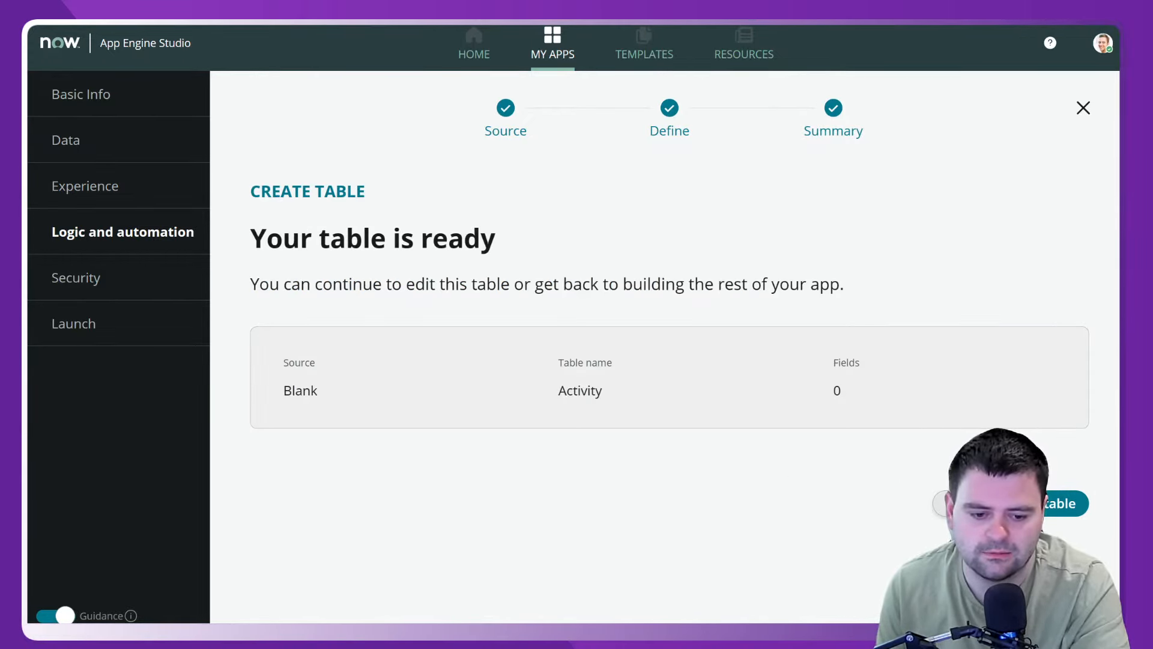
{"action": "left_click", "coordinate": [962, 503]}
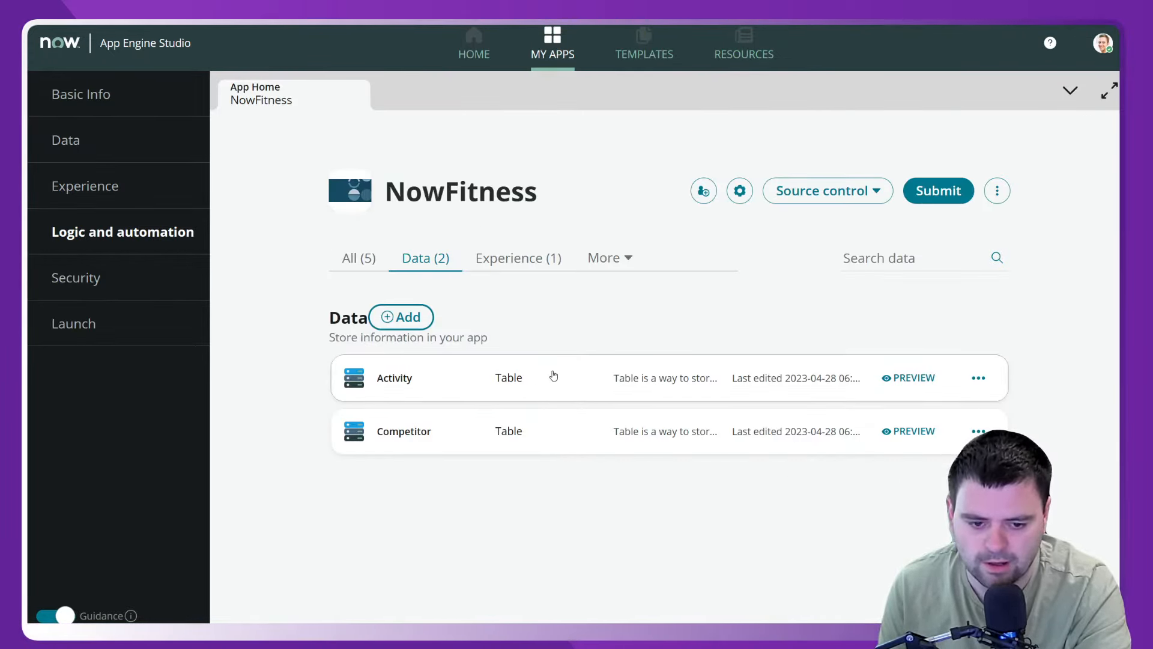
Open the new Activity table in Table builder, dismiss the welcome guide and look over the fields inherited from Task.
{"action": "left_click", "coordinate": [553, 379]}
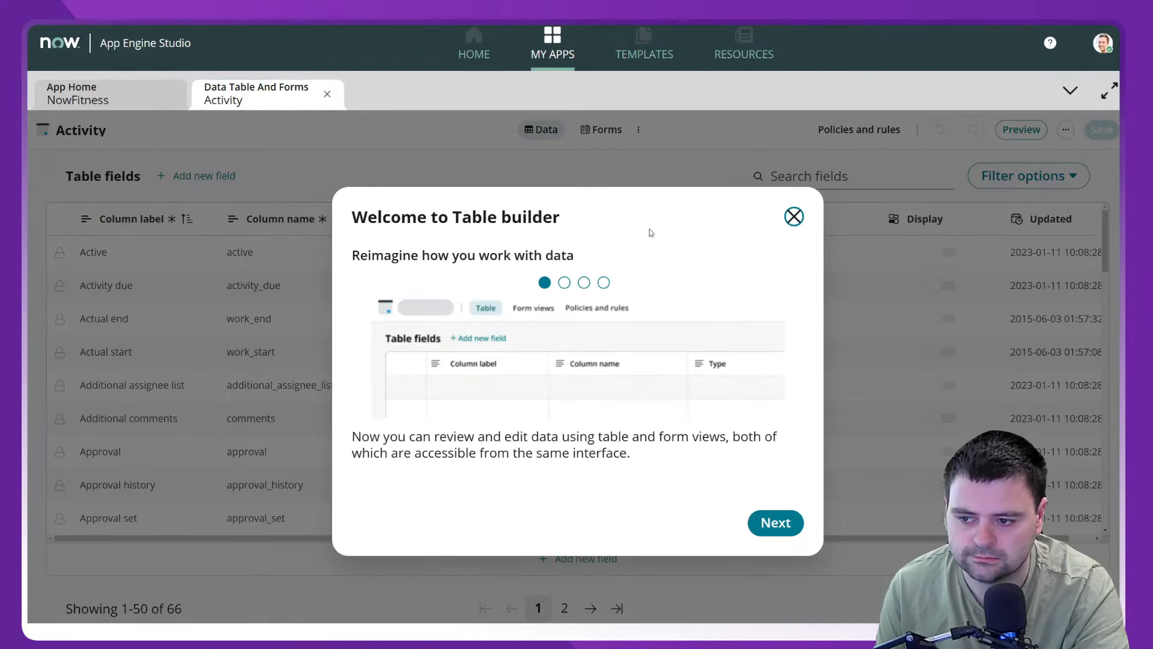
{"action": "left_click", "coordinate": [793, 216]}
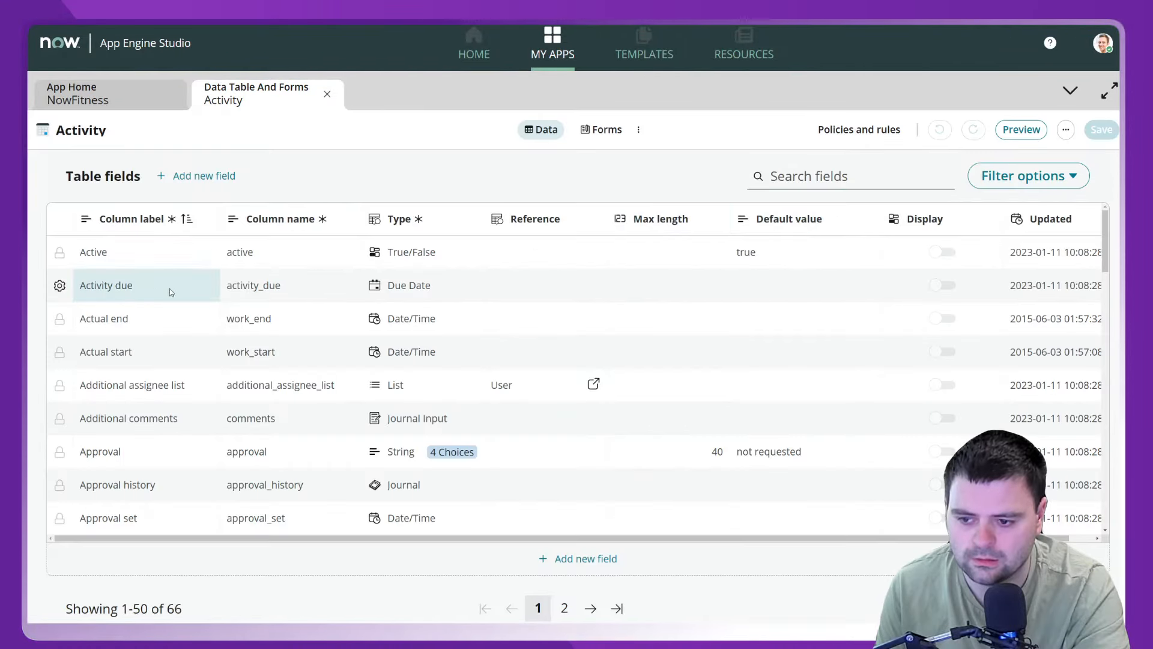
{"action": "scroll", "coordinate": [175, 293], "scroll_direction": "down", "scroll_amount": 8}
{"action": "scroll", "coordinate": [178, 311], "scroll_direction": "down", "scroll_amount": 15}
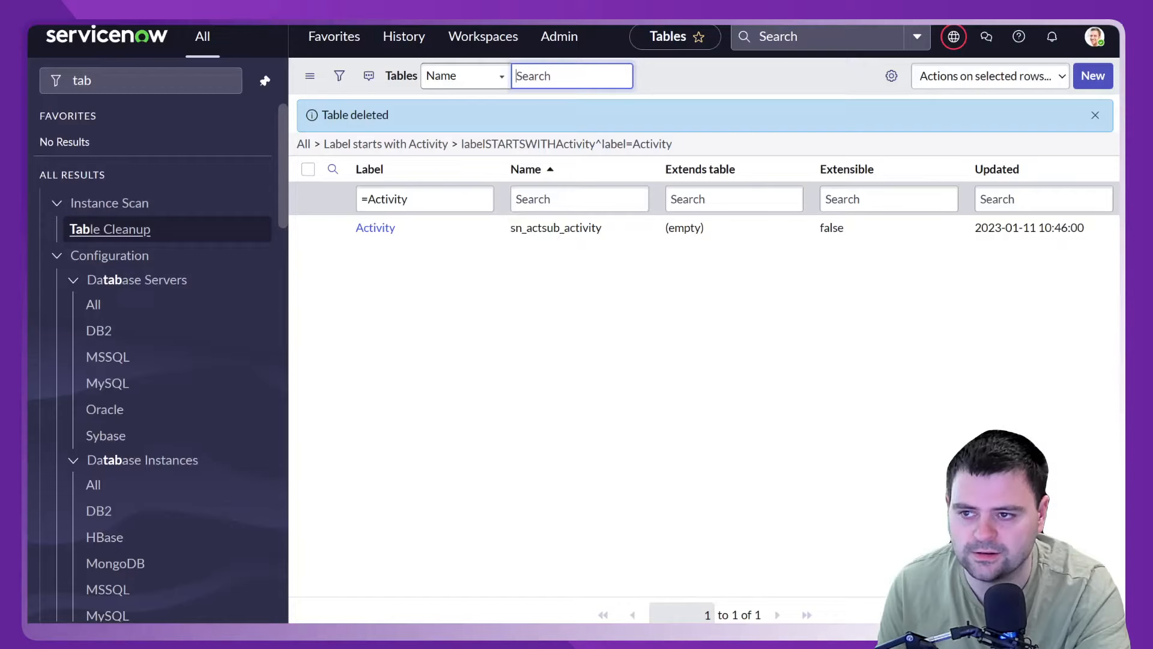
Back in the ServiceNow Tables list, refresh the Activity filter and open the Task-based NowFitness table to copy its name.
{"action": "left_click", "coordinate": [444, 208]}
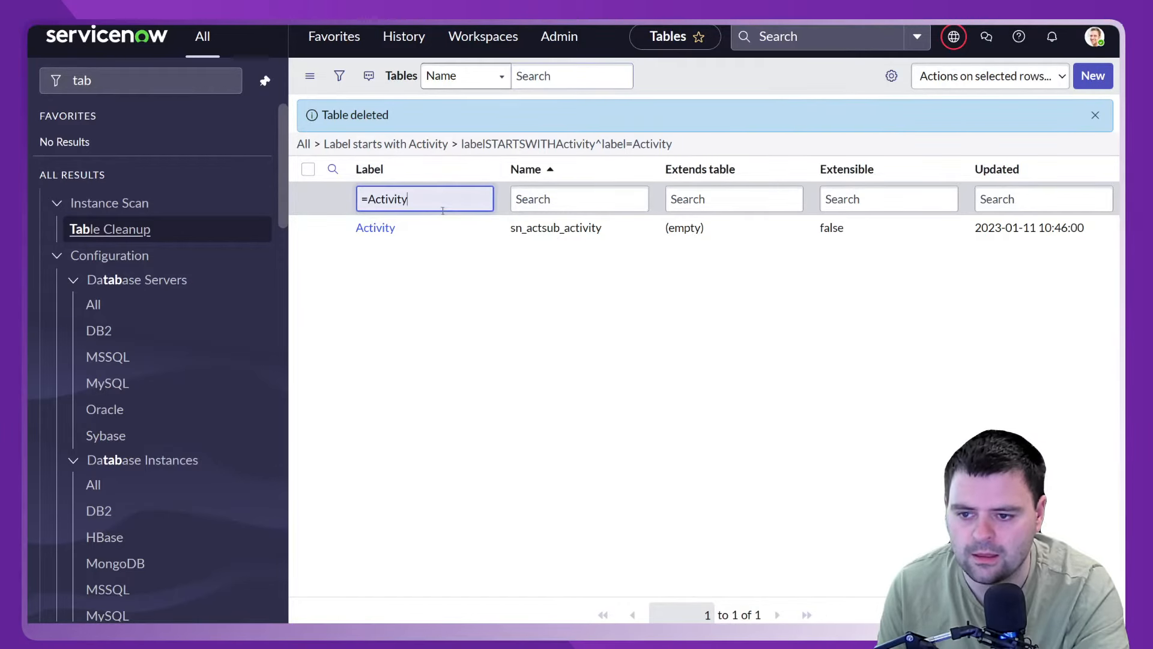
{"action": "key", "text": "Return"}
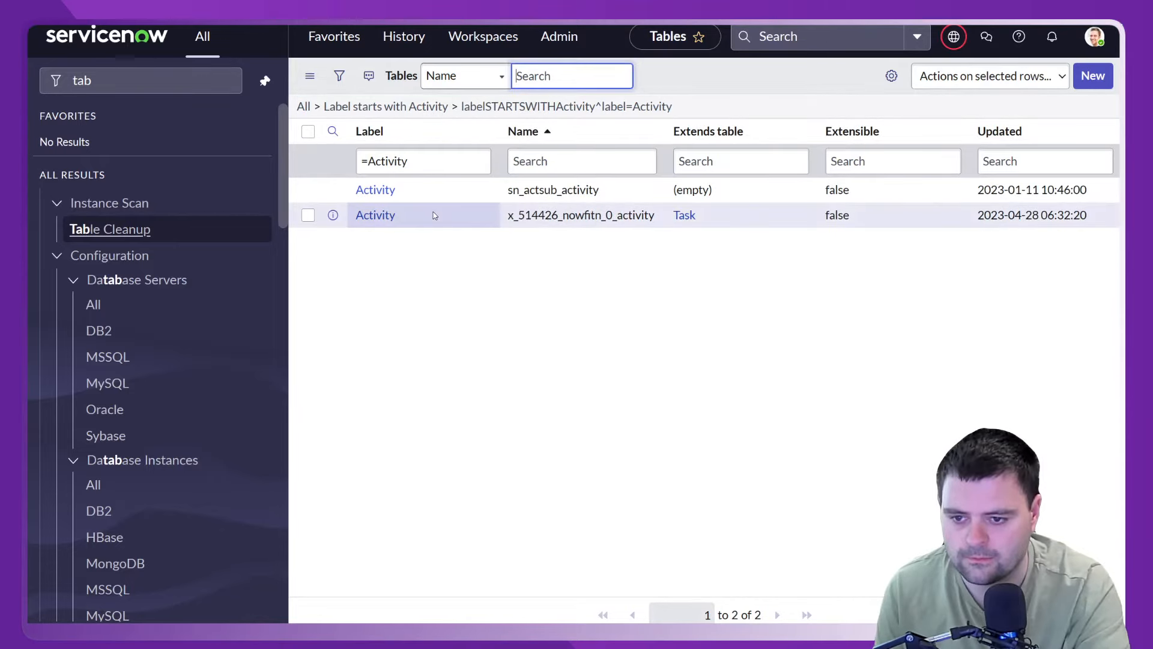
{"action": "left_click_drag", "start_coordinate": [654, 215], "coordinate": [472, 330]}
{"action": "key", "text": "ctrl+c"}
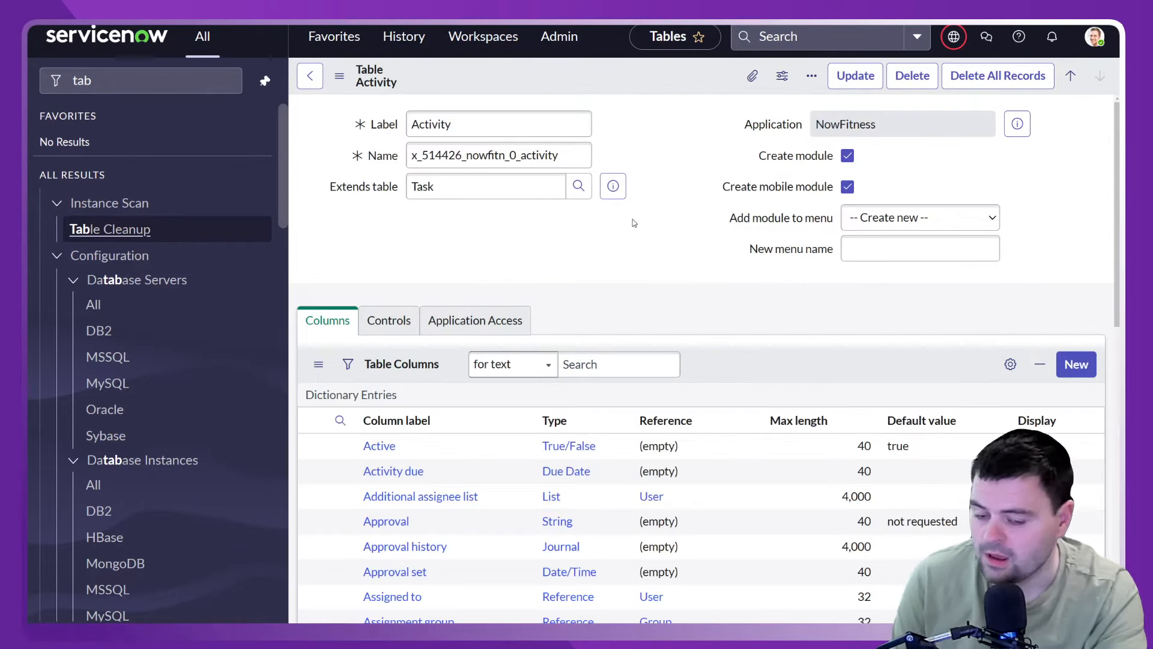
{"action": "left_click_drag", "start_coordinate": [560, 206], "coordinate": [425, 207]}
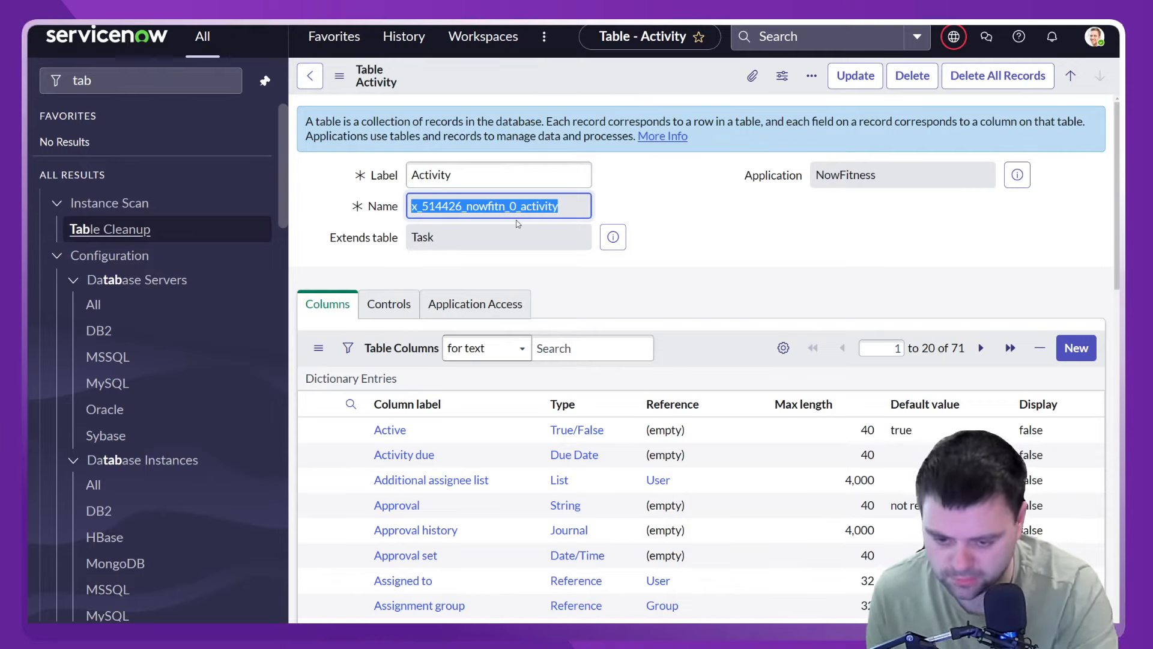
Open a new record form for the recreated Activity table with "x_514426_nowfitn_0_activity.do".
{"action": "left_click_drag", "start_coordinate": [154, 82], "coordinate": [42, 88]}
{"action": "key", "text": "ctrl+v"}
{"action": "type", "text": ".do"}
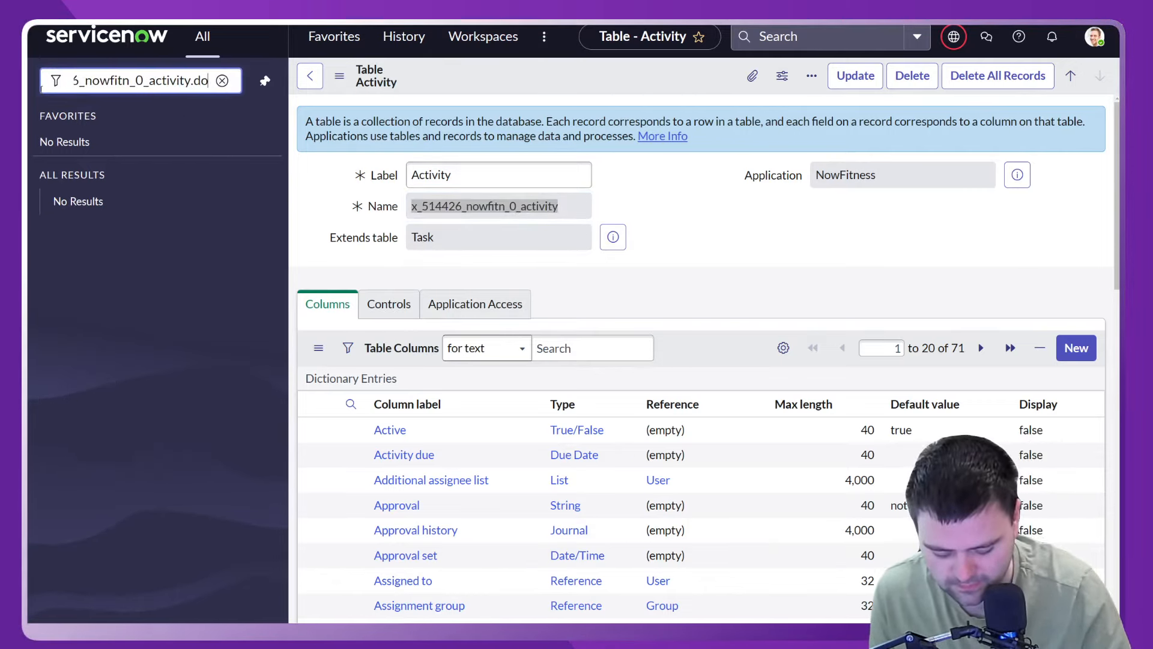
{"action": "key", "text": "Return"}
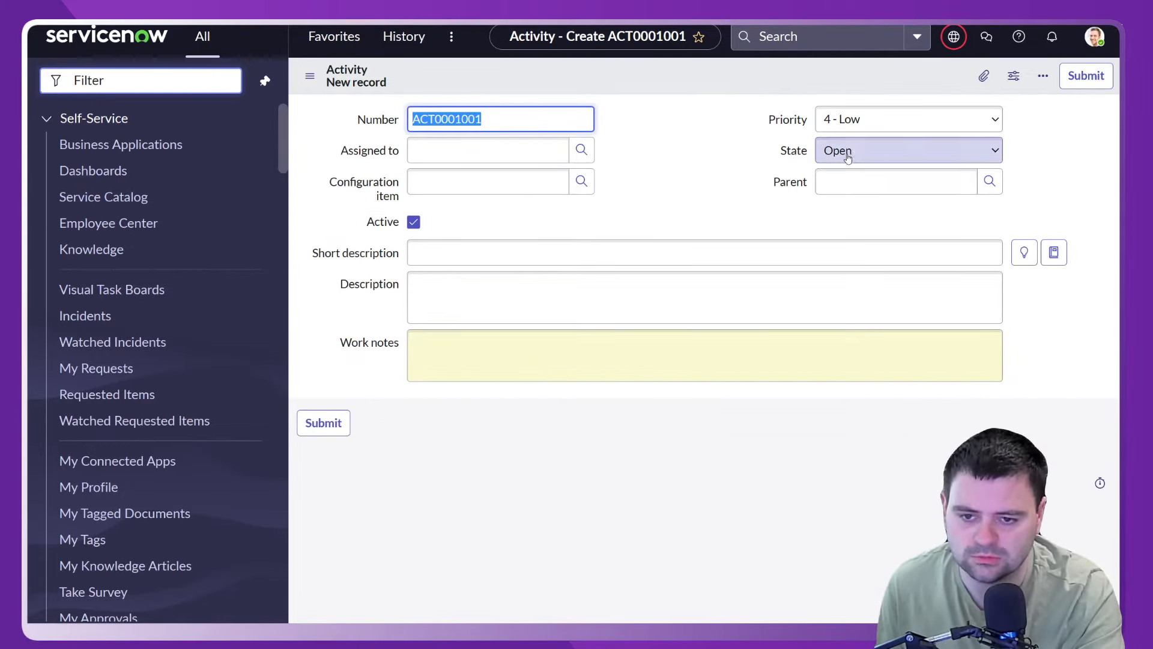
Open the Form Layout configuration for the Activity form.
{"action": "left_click", "coordinate": [623, 129]}
{"action": "right_click", "coordinate": [609, 86]}
{"action": "mouse_move", "coordinate": [647, 113]}
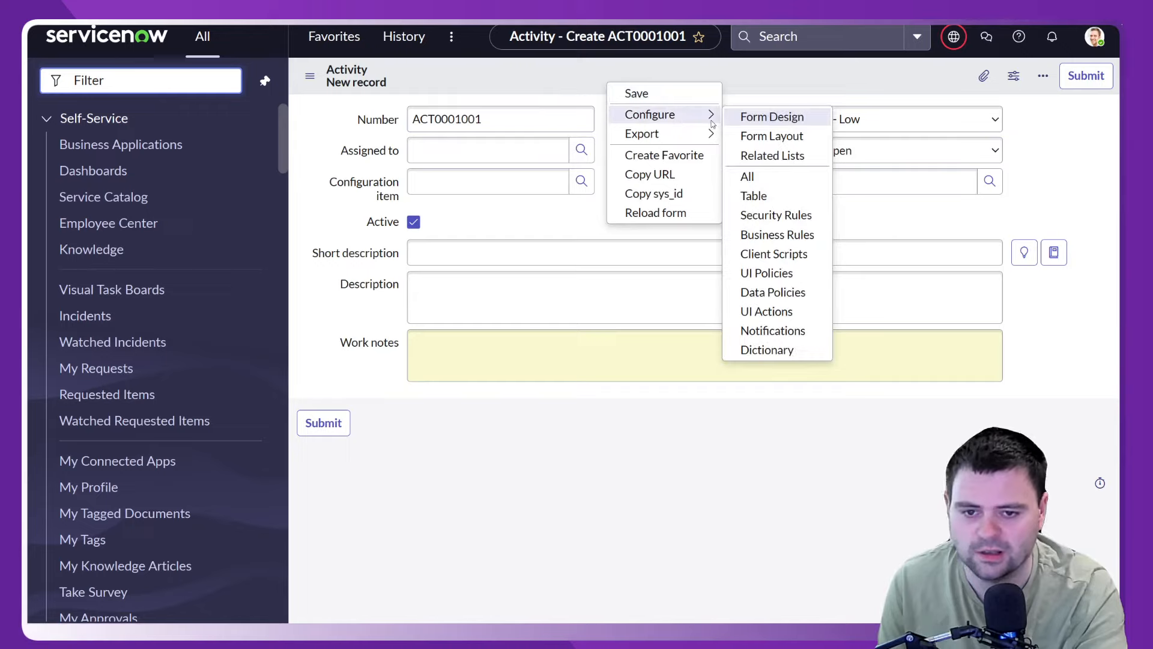
{"action": "left_click", "coordinate": [768, 141]}
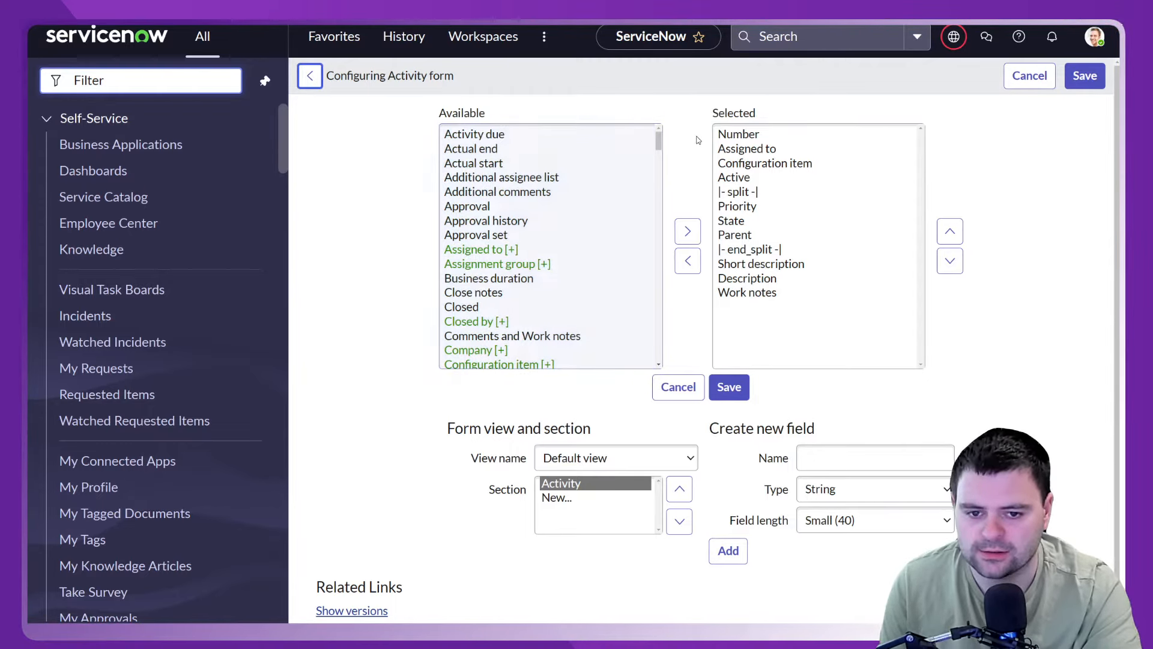
Remove Configuration item, Active, Priority, State and Parent from the Activity form's selected fields.
{"action": "left_click", "coordinate": [752, 151]}
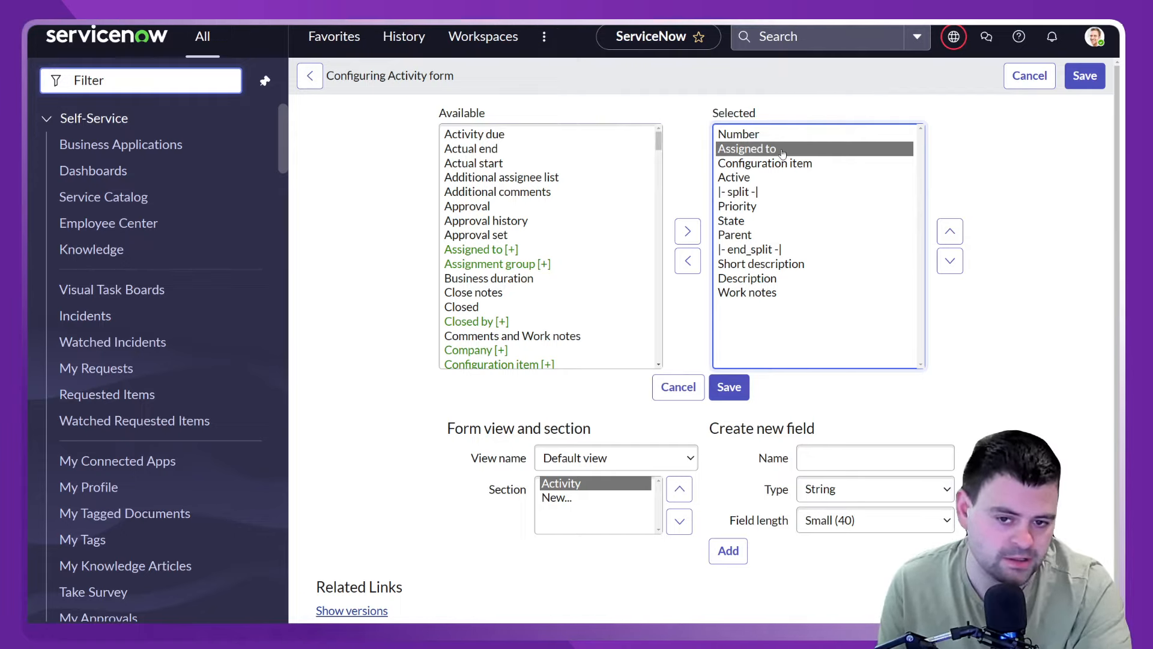
{"action": "left_click", "coordinate": [752, 167]}
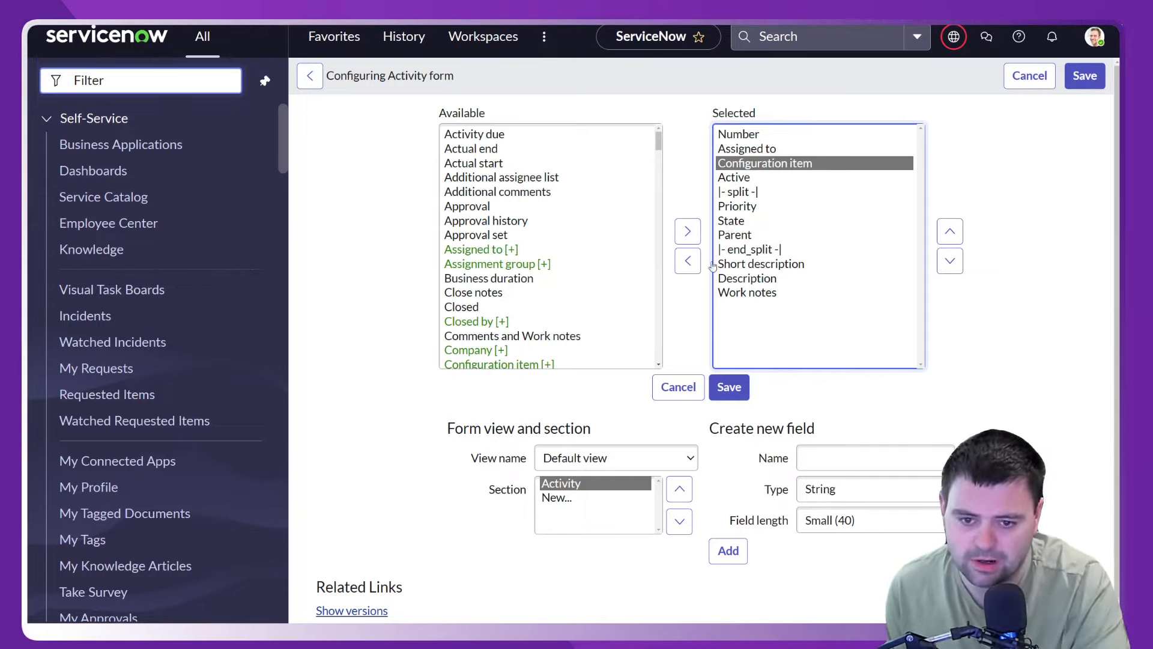
{"action": "left_click", "coordinate": [688, 260]}
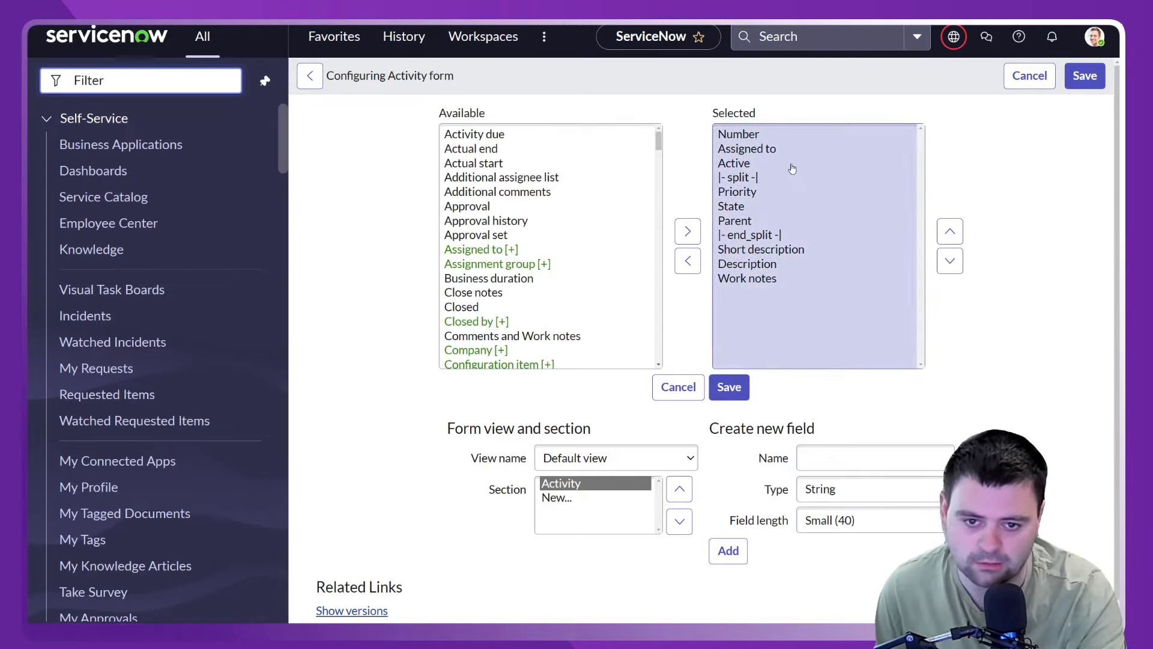
{"action": "left_click", "coordinate": [726, 165]}
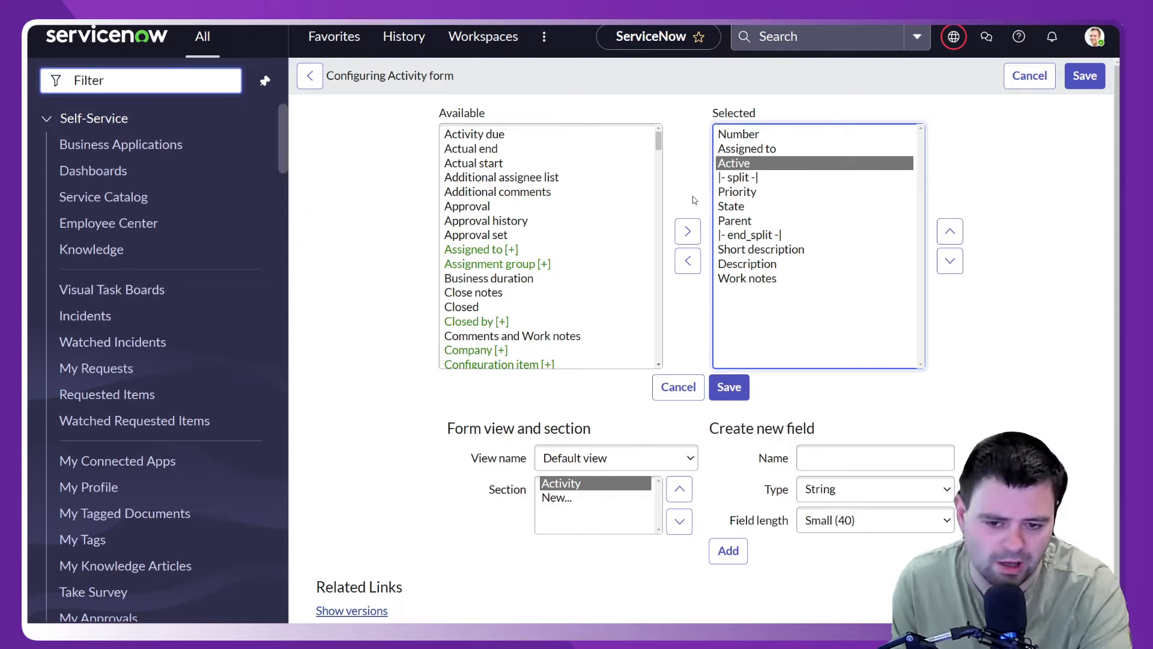
{"action": "left_click", "coordinate": [688, 260]}
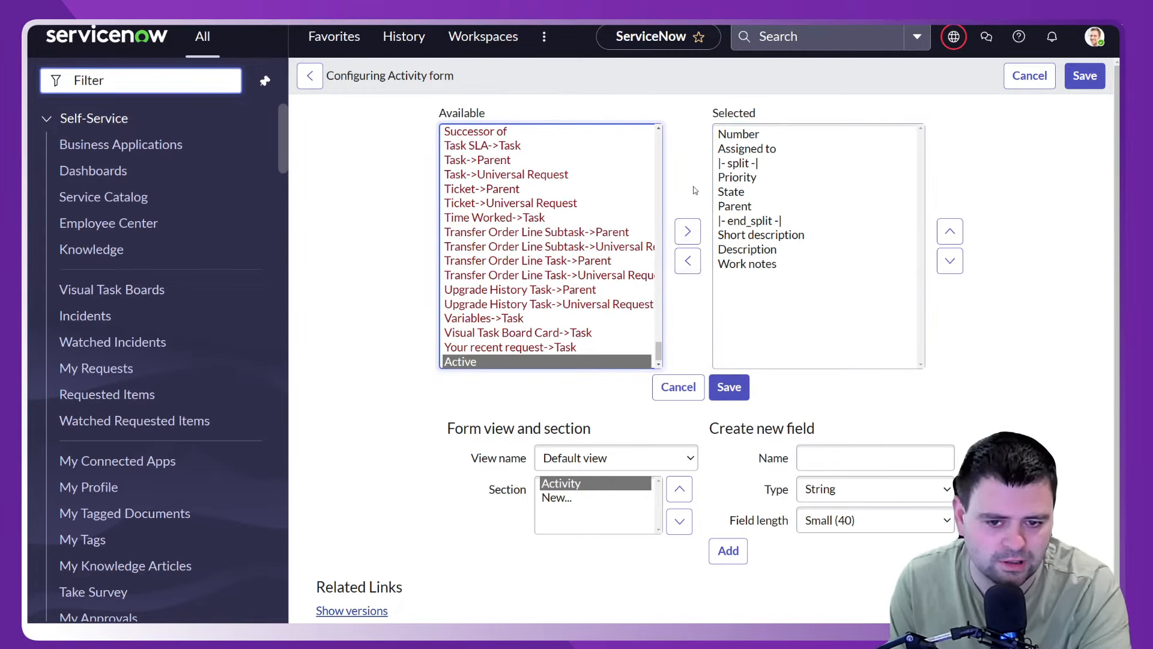
{"action": "left_click", "coordinate": [737, 177]}
{"action": "left_click", "coordinate": [687, 260]}
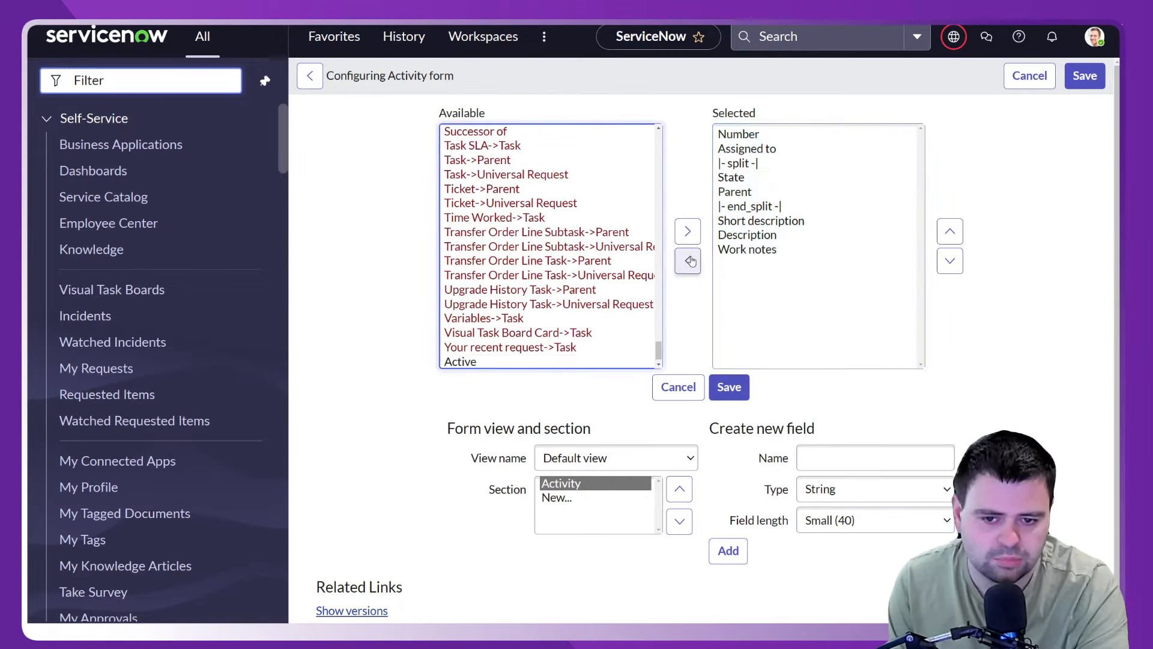
{"action": "left_click", "coordinate": [738, 181]}
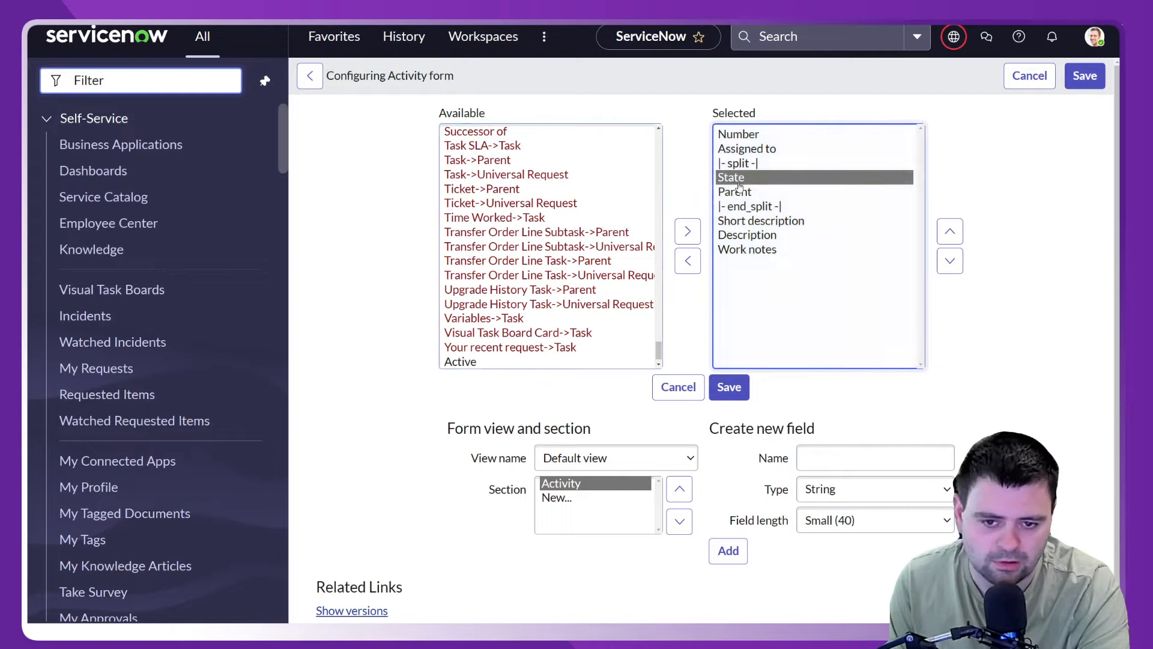
{"action": "left_click", "coordinate": [688, 263]}
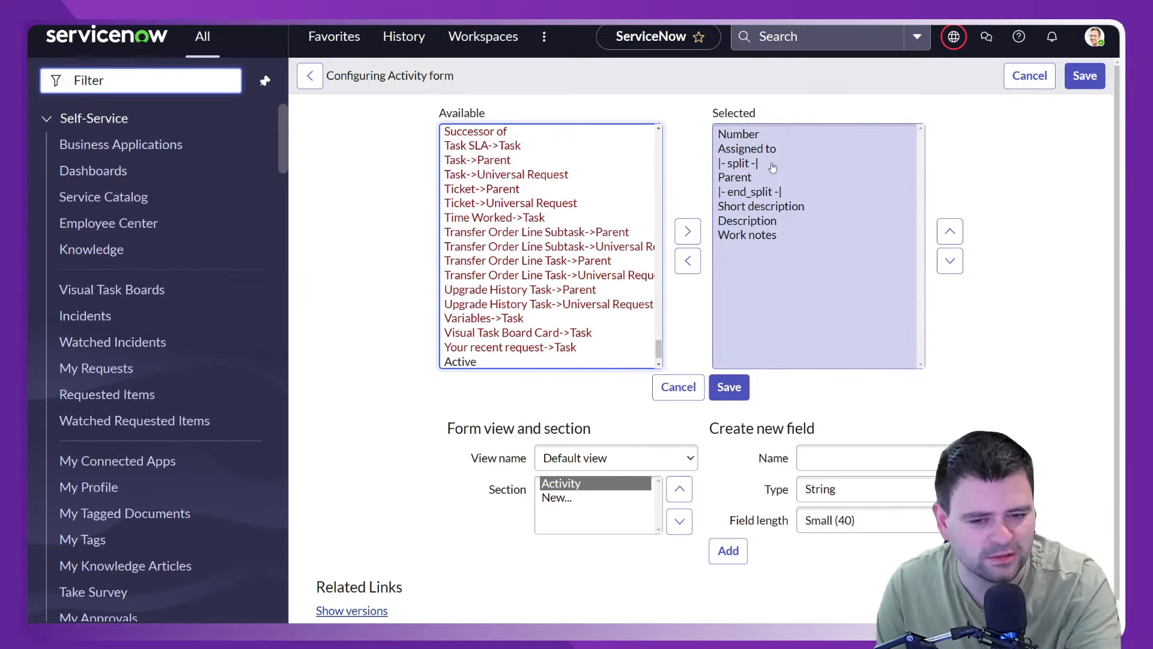
{"action": "left_click", "coordinate": [743, 180]}
{"action": "left_click", "coordinate": [688, 261]}
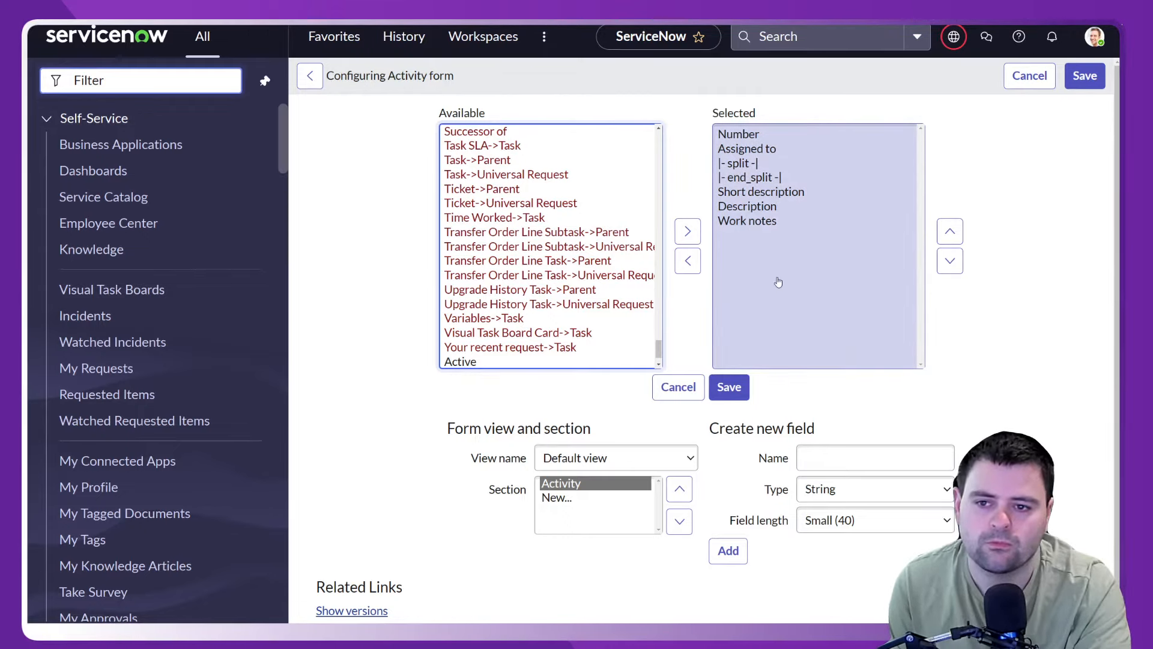
Create a new Choice field named "Activity type" on the Activity form.
{"action": "left_click_drag", "start_coordinate": [668, 354], "coordinate": [652, 137]}
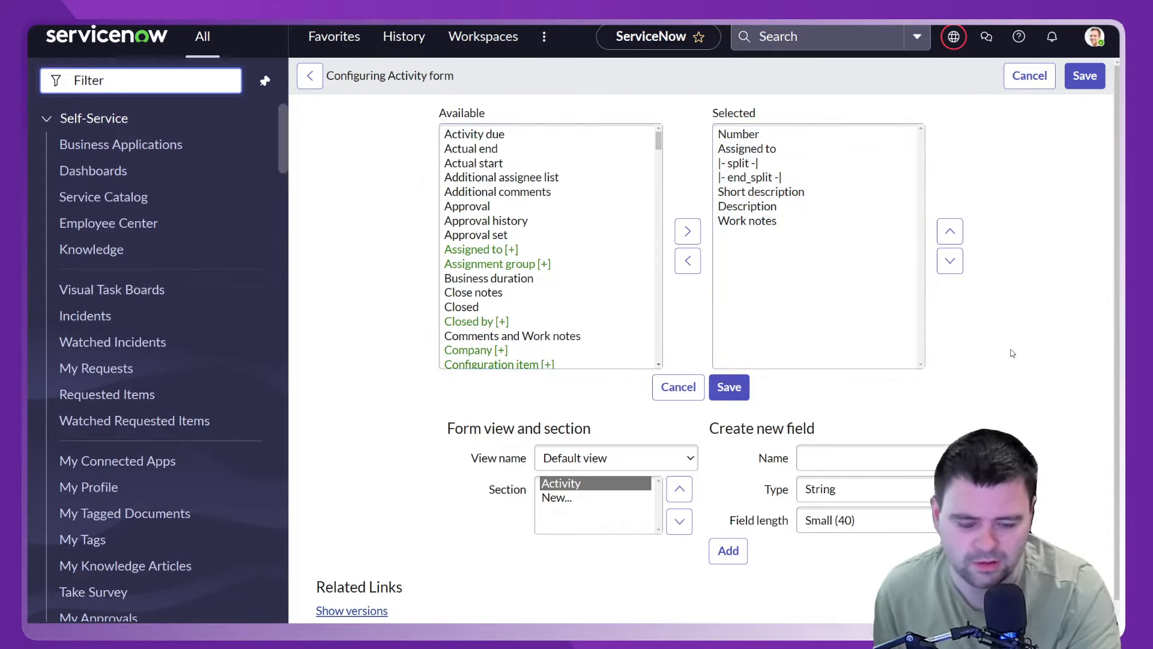
{"action": "left_click", "coordinate": [932, 493]}
{"action": "key", "text": "c"}
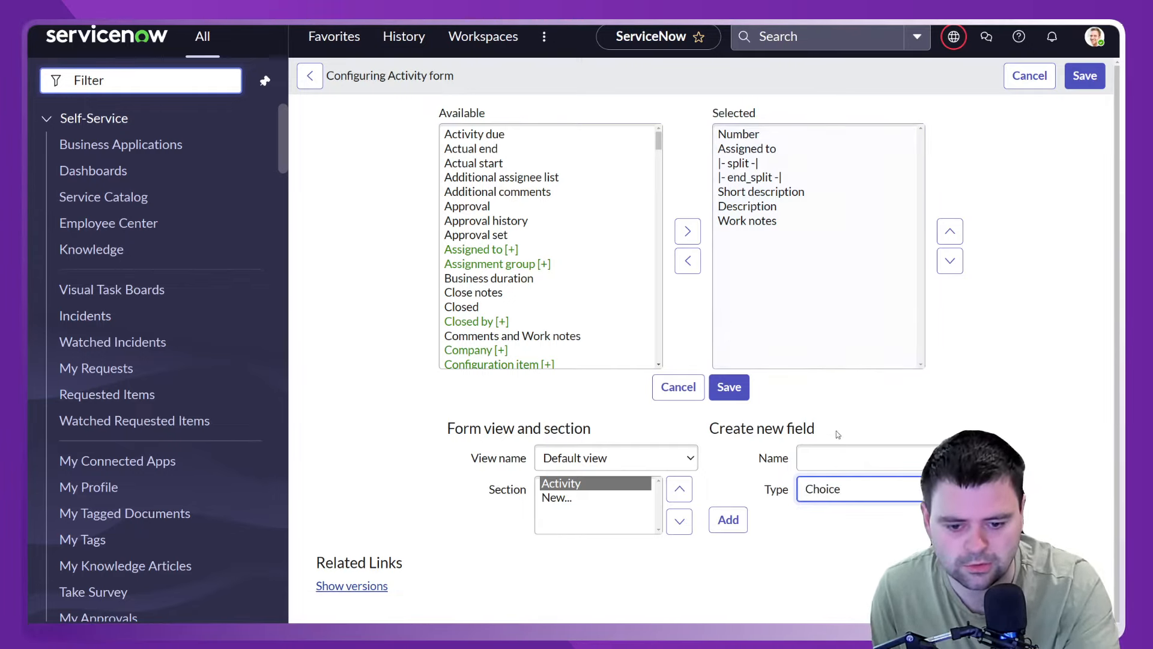
{"action": "left_click", "coordinate": [836, 457]}
{"action": "type", "text": "Activity type"}
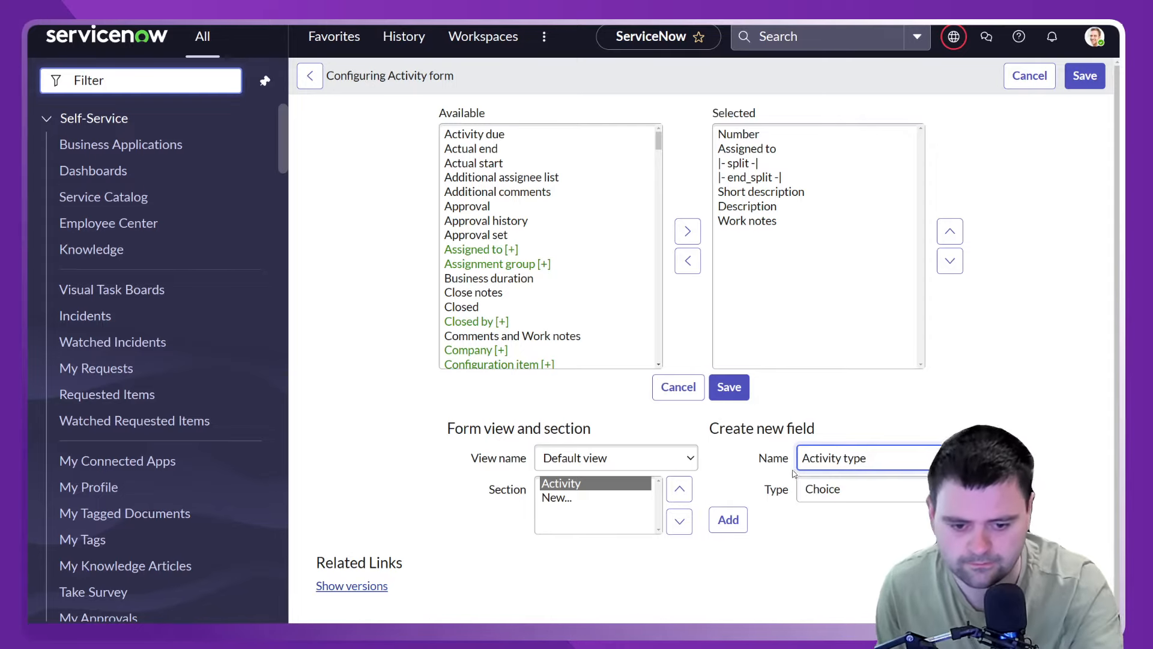
{"action": "left_click", "coordinate": [728, 519]}
Move Activity type up the selected fields to sit directly below Assigned to, before the split.
{"action": "left_click", "coordinate": [750, 235]}
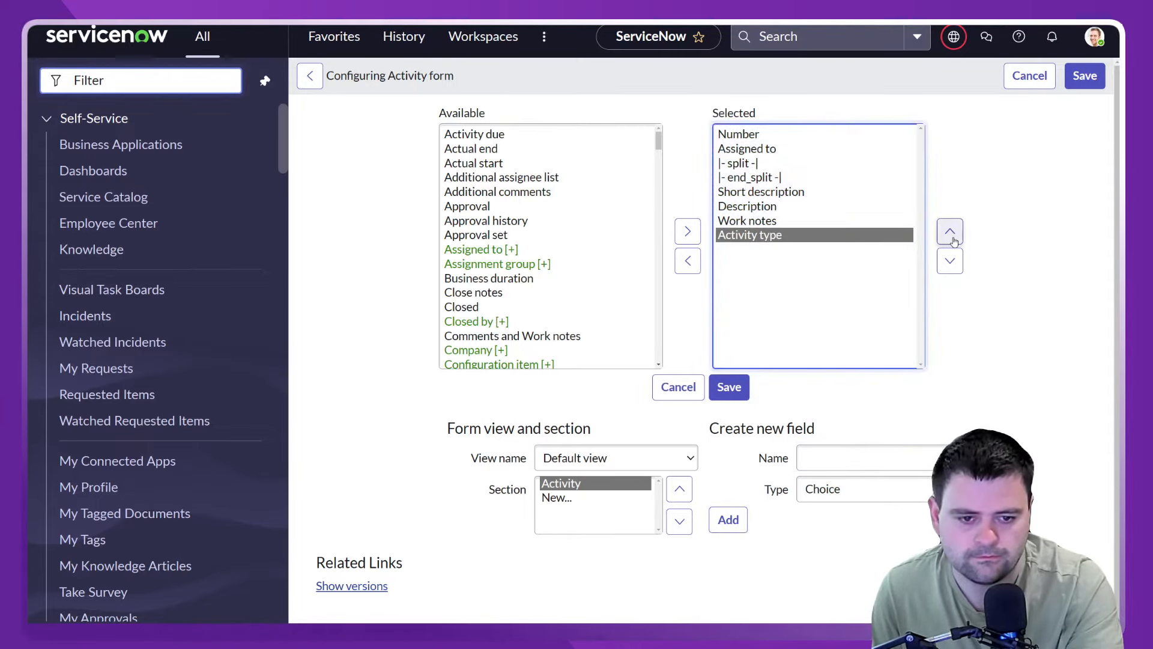
{"action": "left_click", "coordinate": [951, 233]}
{"action": "left_click", "coordinate": [951, 233]}
{"action": "left_click", "coordinate": [951, 233]}
{"action": "left_click", "coordinate": [951, 233]}
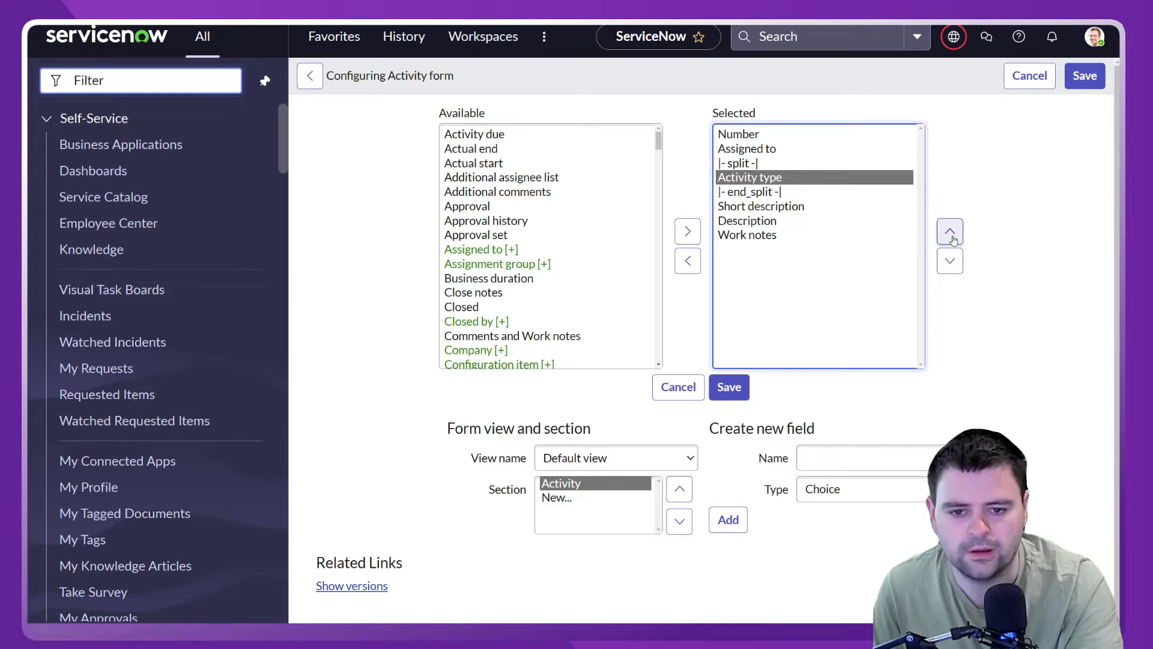
{"action": "left_click", "coordinate": [951, 233]}
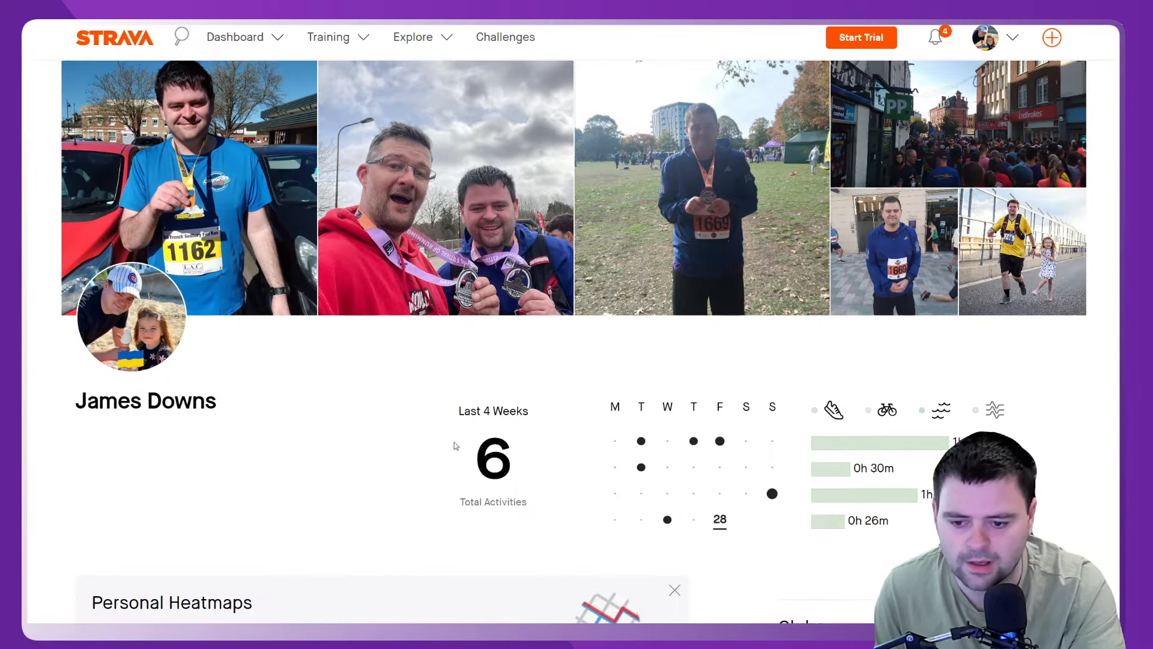
Switch to Strava, open the "5k PB Baby!!!!!!" run for editing and check its Sport and Type of Run options.
{"action": "scroll", "coordinate": [455, 445], "scroll_direction": "down", "scroll_amount": 20}
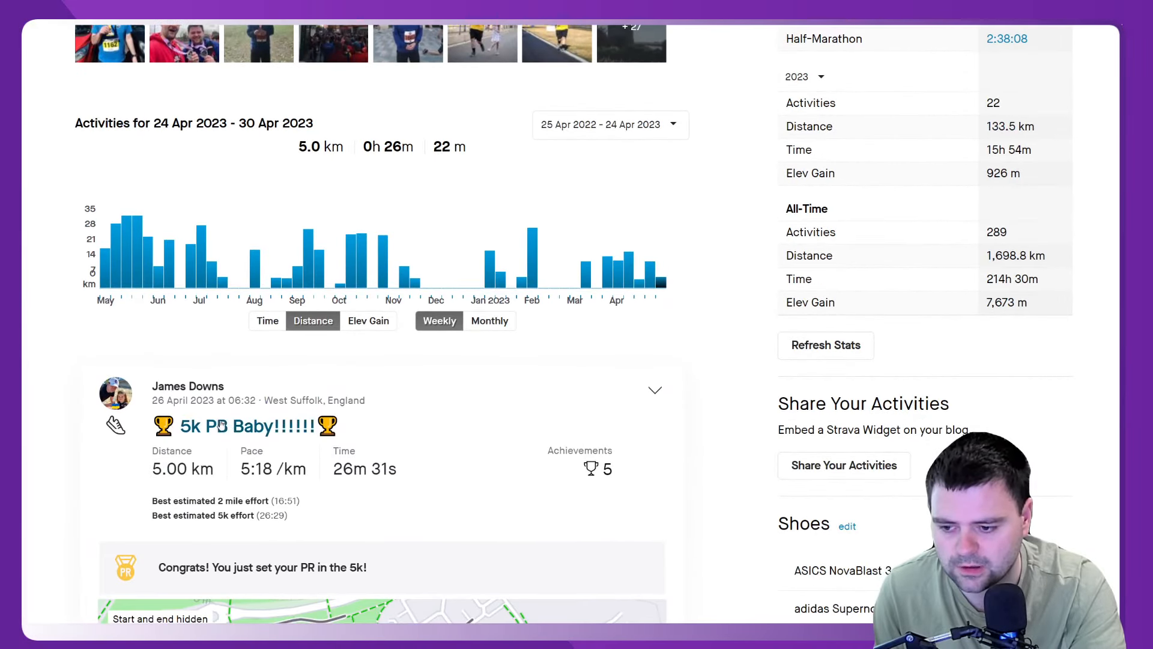
{"action": "left_click", "coordinate": [231, 429]}
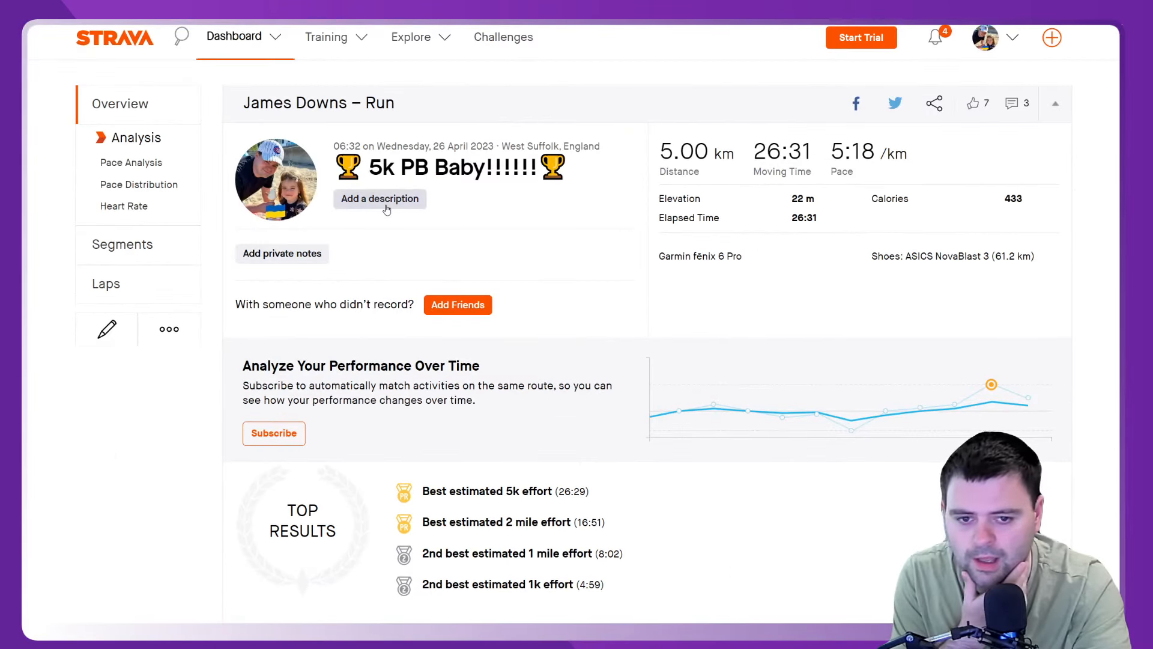
{"action": "left_click", "coordinate": [387, 208]}
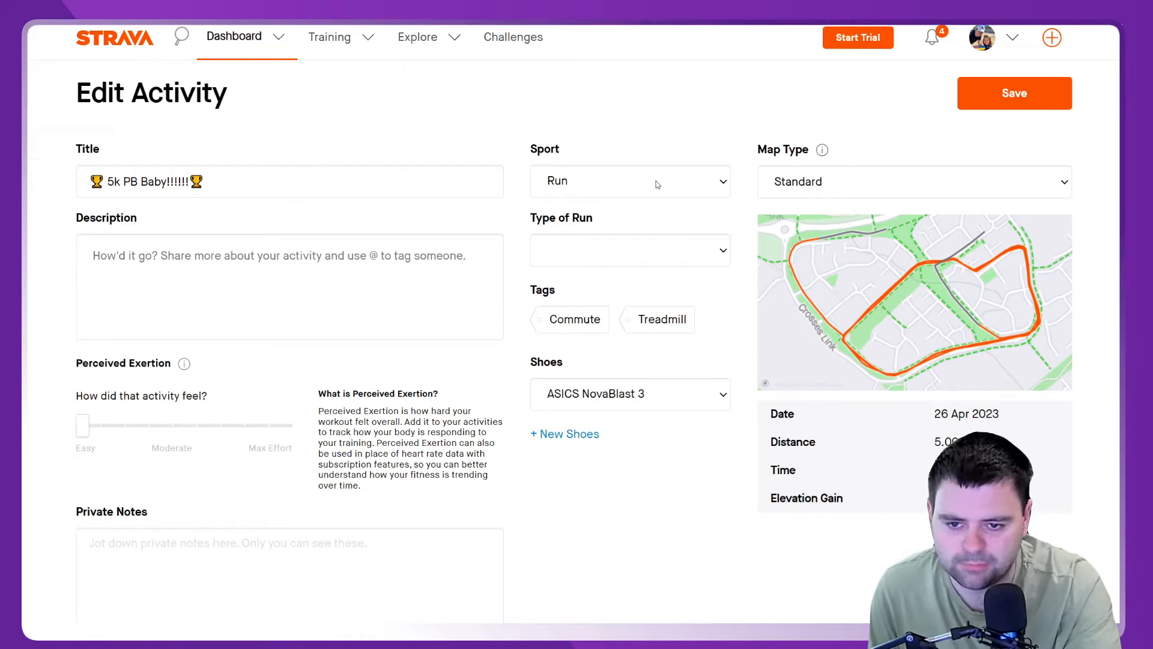
{"action": "left_click", "coordinate": [722, 187]}
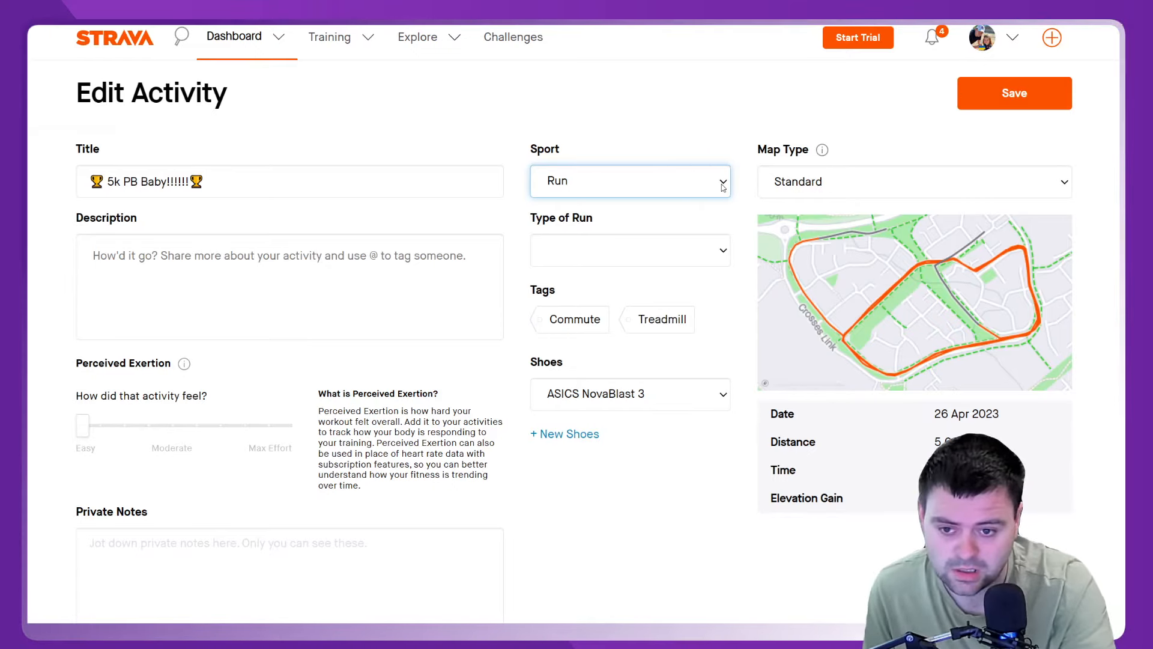
{"action": "left_click", "coordinate": [723, 252]}
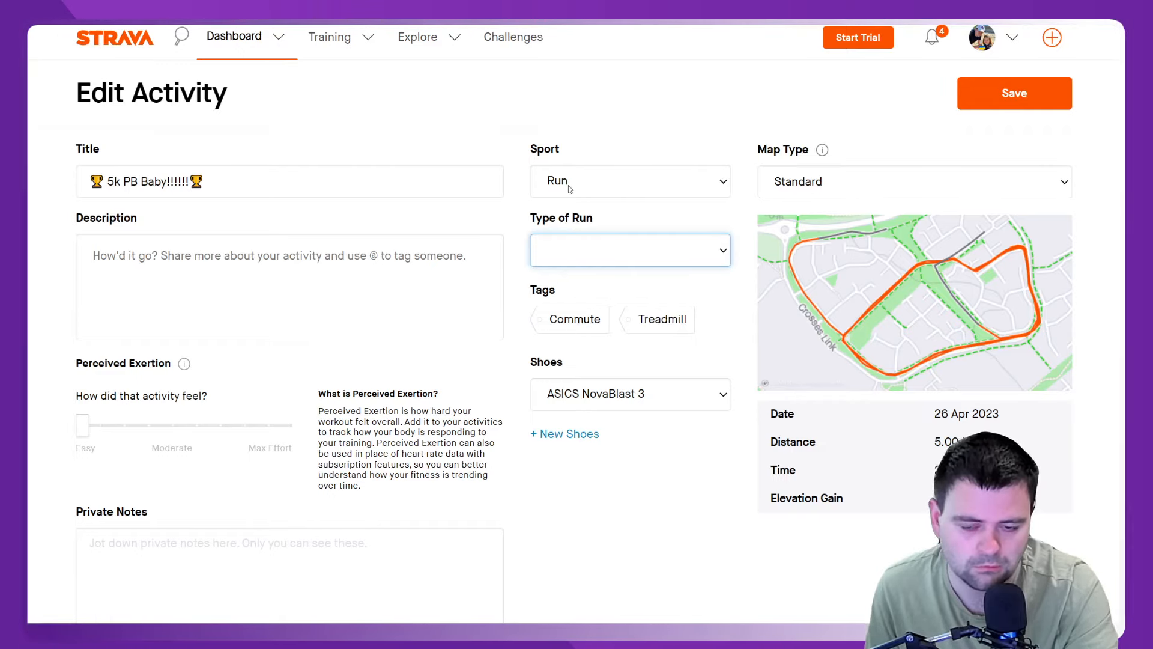
{"action": "left_click", "coordinate": [620, 223]}
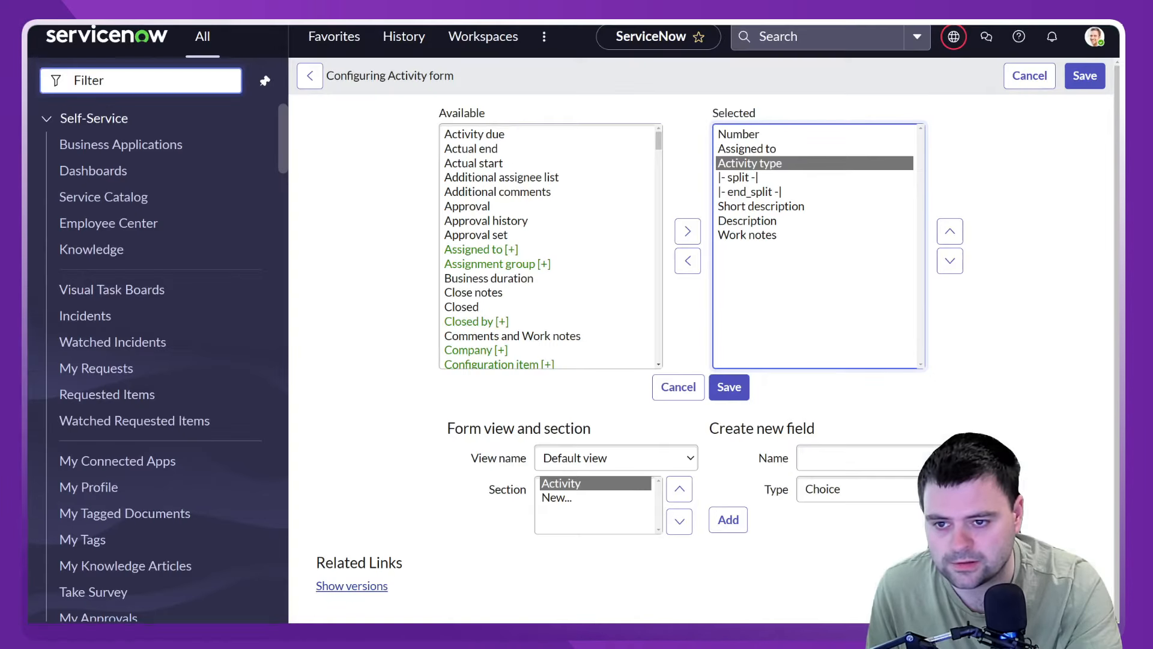
Back in the ServiceNow form configuration, create a Choice field named "Activity subtype".
{"action": "left_click", "coordinate": [848, 460]}
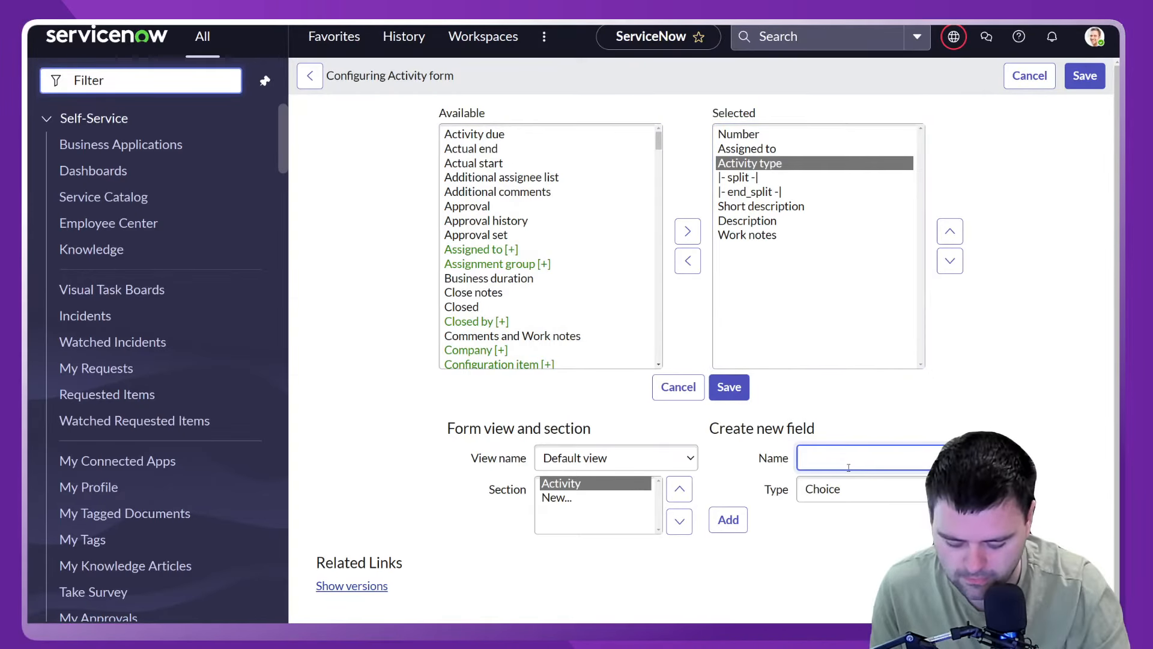
{"action": "type", "text": "Activity subtype"}
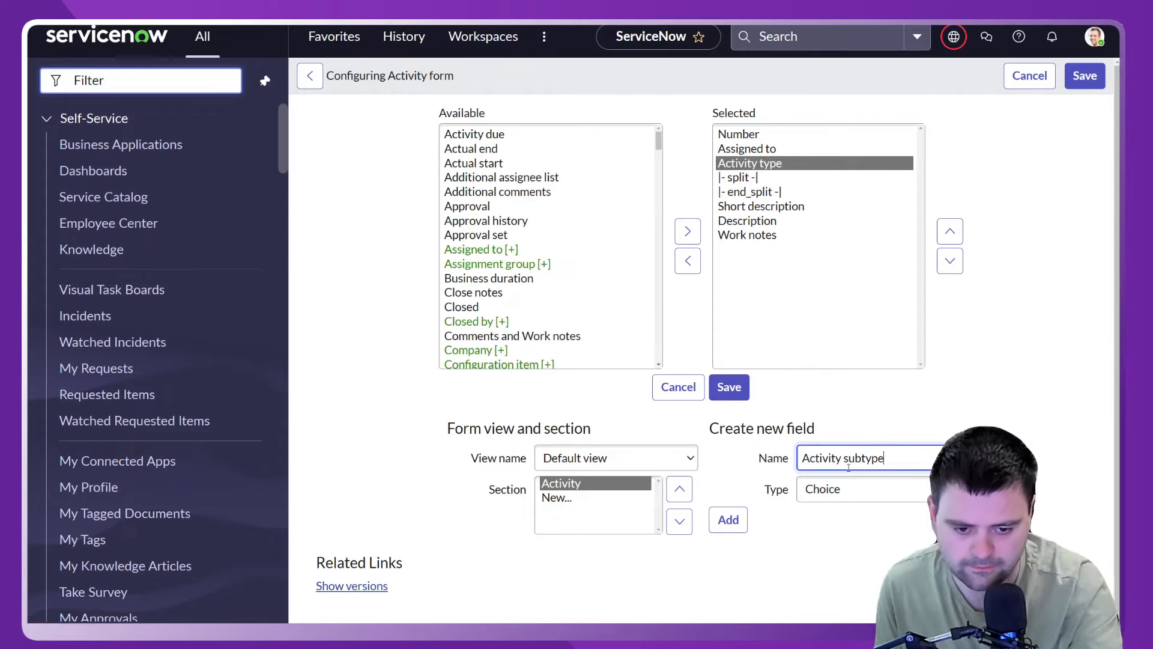
{"action": "left_click", "coordinate": [727, 520]}
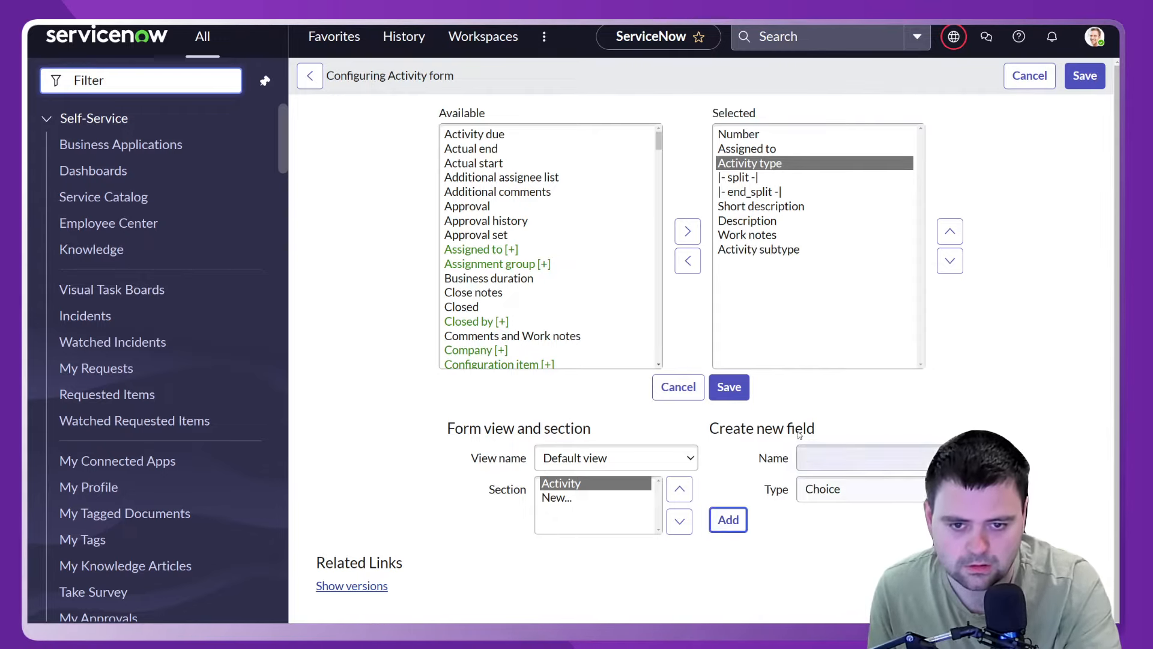
Move Activity subtype up the selected fields to sit directly below Activity type.
{"action": "left_click", "coordinate": [759, 249]}
{"action": "left_click", "coordinate": [949, 231]}
{"action": "left_click", "coordinate": [950, 231]}
{"action": "left_click", "coordinate": [950, 232]}
{"action": "left_click", "coordinate": [950, 231]}
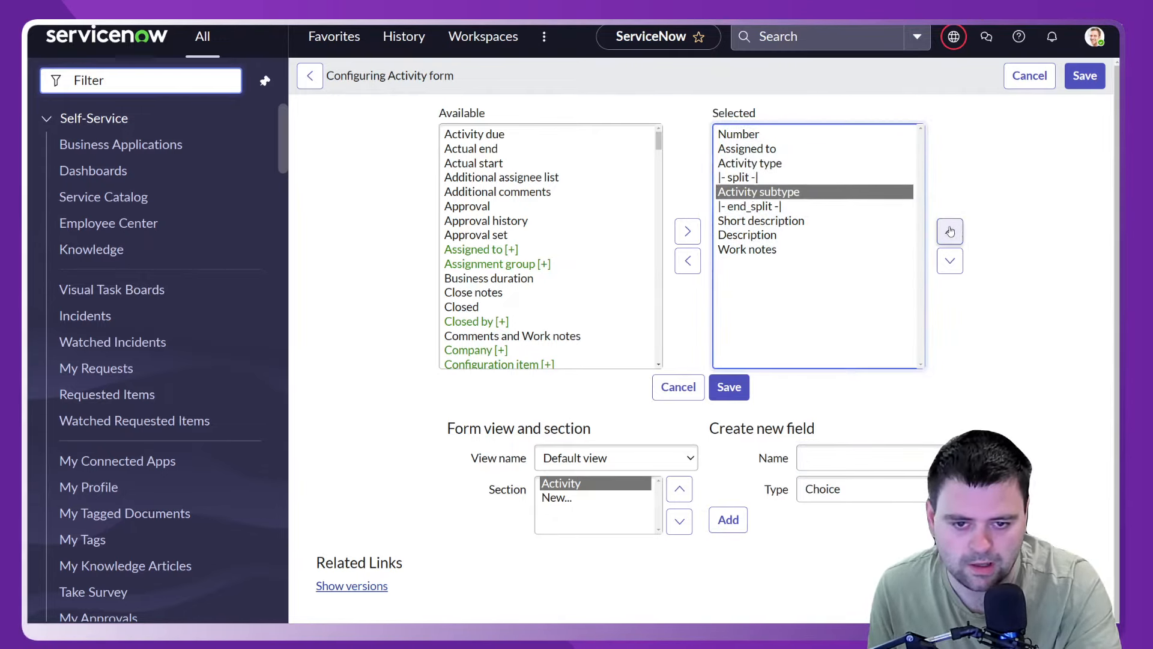
{"action": "left_click", "coordinate": [950, 231]}
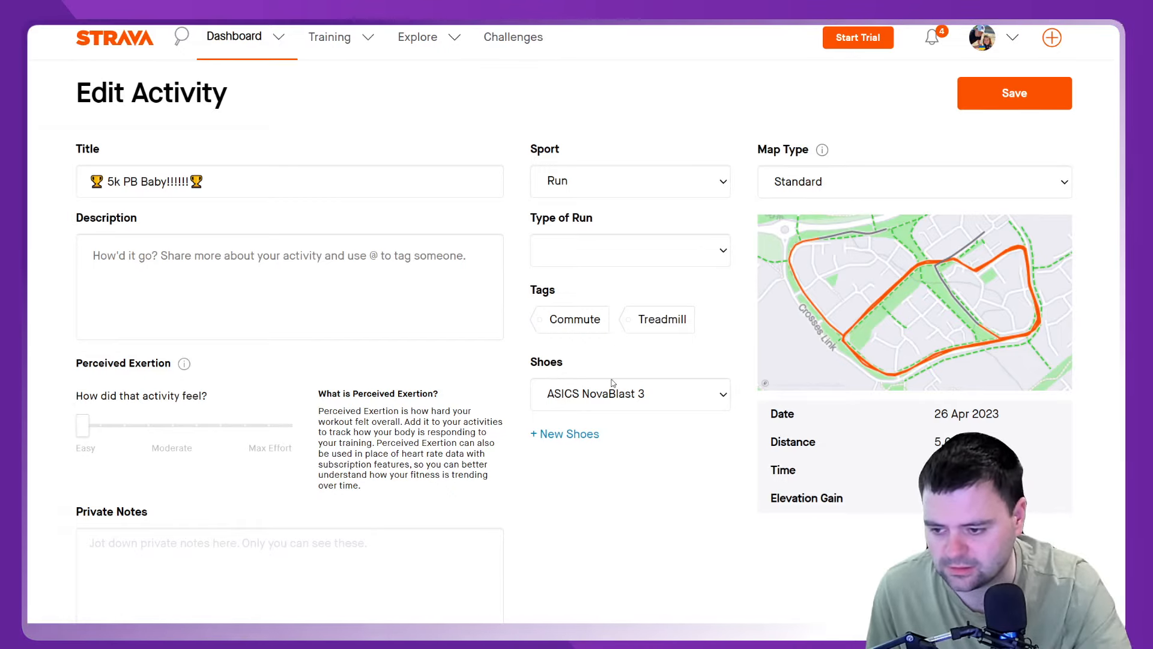
Return to Strava's Edit Activity page and review its remaining fields, from exertion and private notes to media and map type.
{"action": "scroll", "coordinate": [224, 373], "scroll_direction": "down", "scroll_amount": 3}
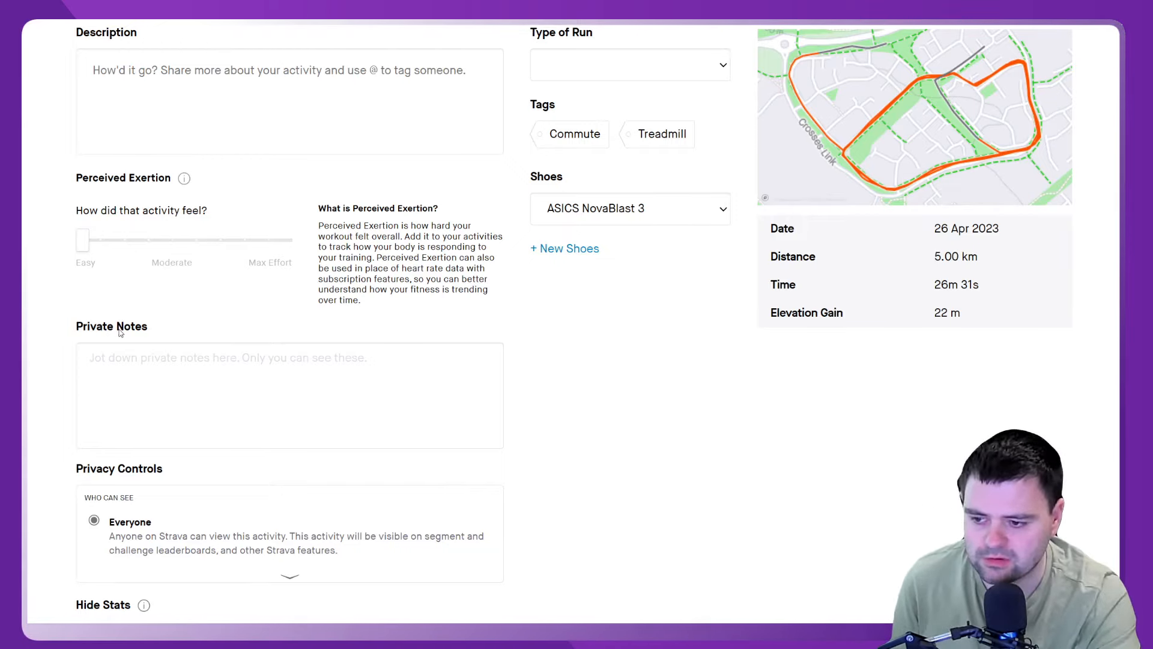
{"action": "scroll", "coordinate": [265, 341], "scroll_direction": "down", "scroll_amount": 3}
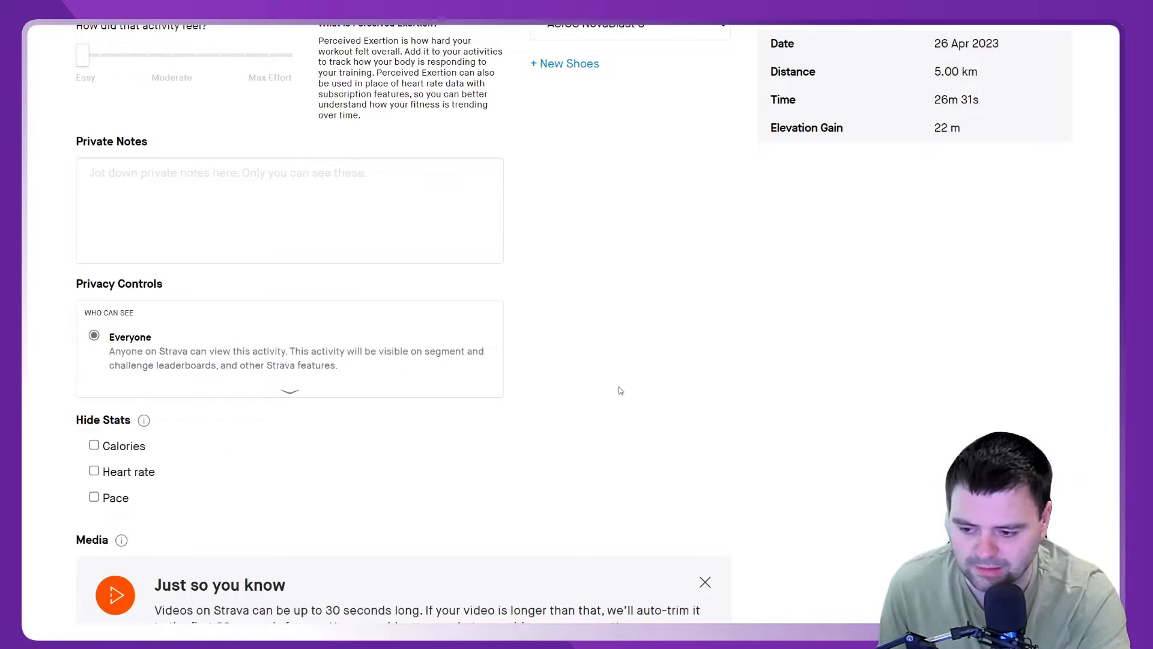
{"action": "scroll", "coordinate": [618, 391], "scroll_direction": "down", "scroll_amount": 5}
{"action": "scroll", "coordinate": [772, 378], "scroll_direction": "up", "scroll_amount": 10}
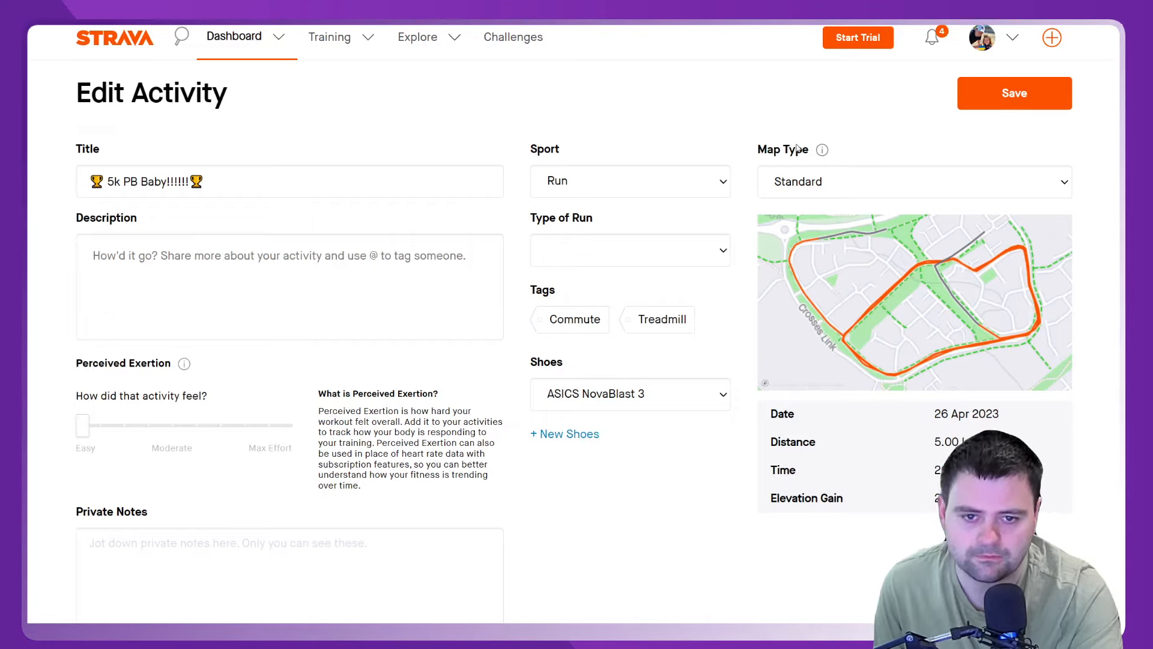
{"action": "left_click", "coordinate": [867, 181]}
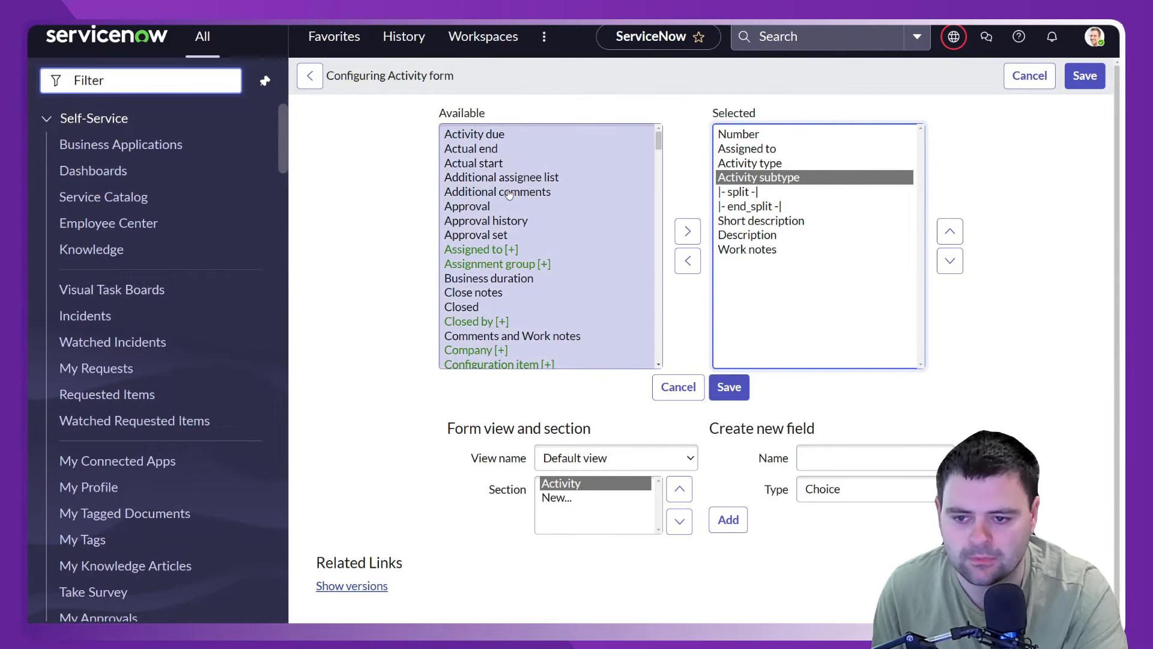
Back in ServiceNow, add the Created field to the Activity form and place it between the split and end_split markers.
{"action": "left_click", "coordinate": [507, 192]}
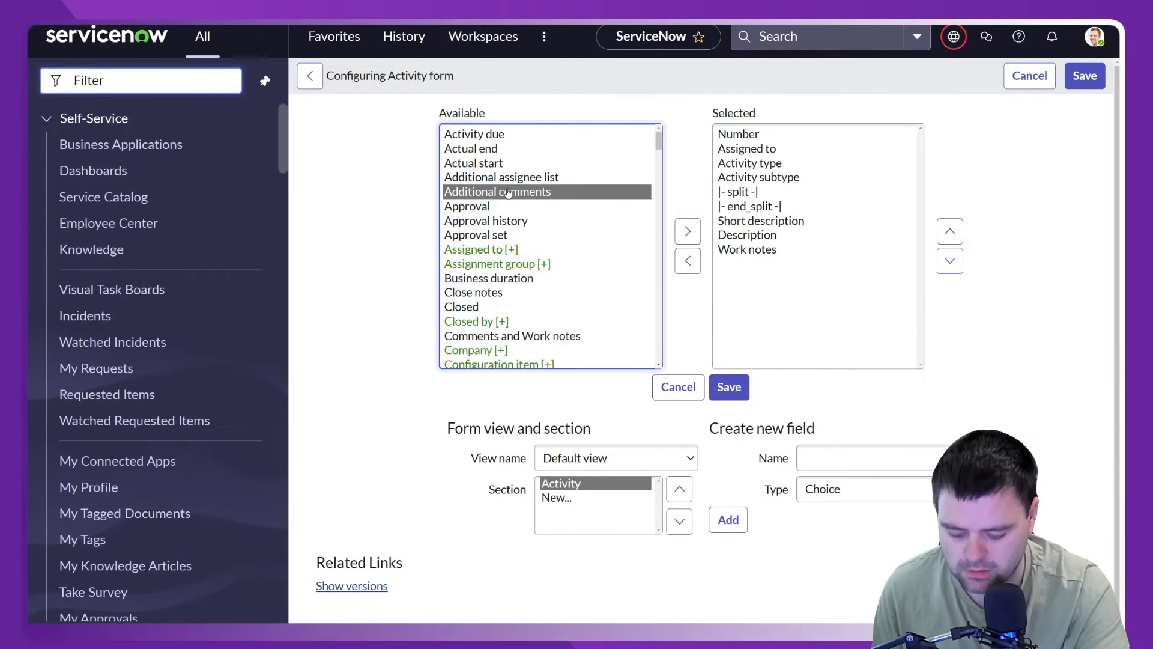
{"action": "type", "text": "cr"}
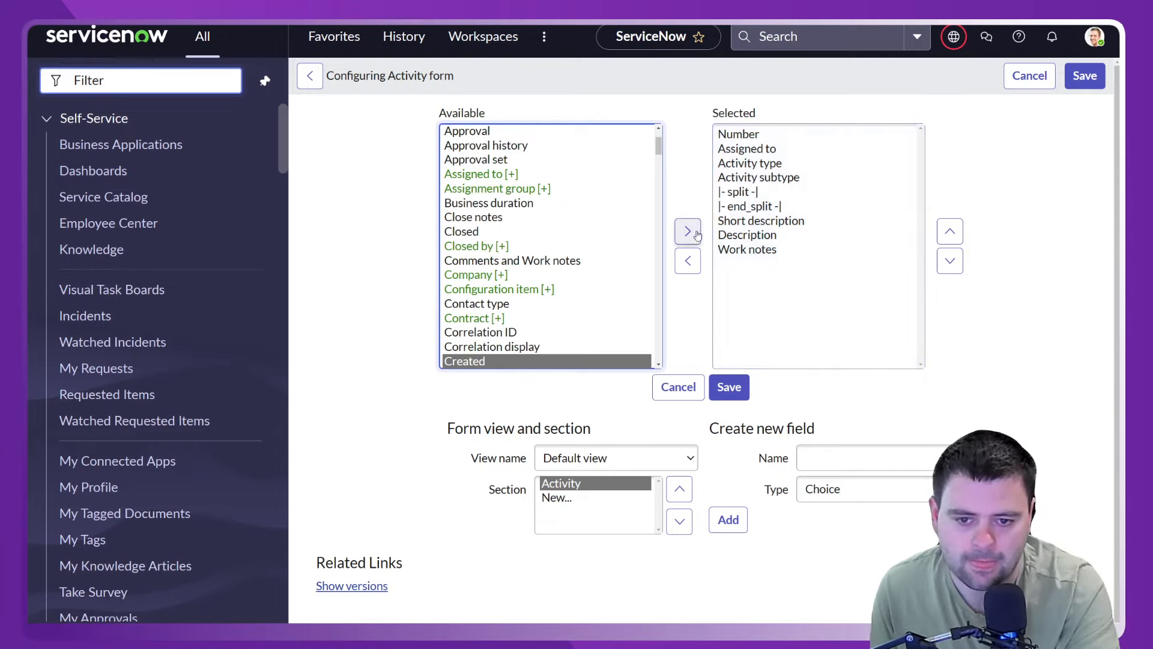
{"action": "left_click", "coordinate": [688, 232]}
{"action": "left_click", "coordinate": [950, 232]}
{"action": "left_click", "coordinate": [950, 232]}
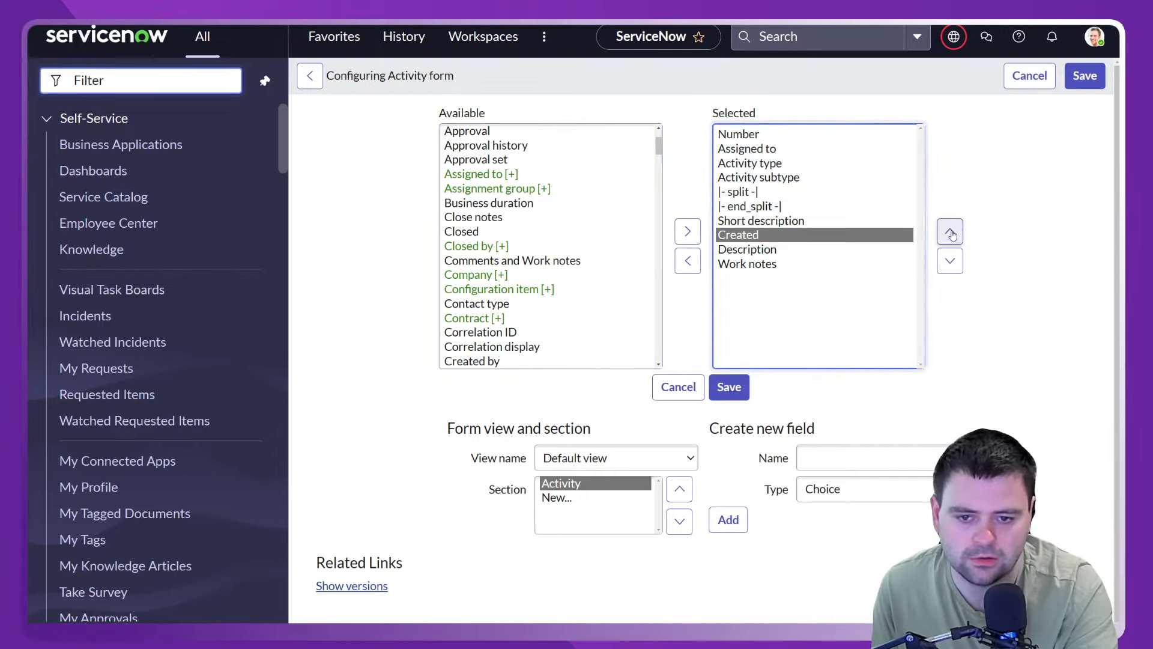
{"action": "left_click", "coordinate": [950, 233]}
{"action": "left_click", "coordinate": [950, 232]}
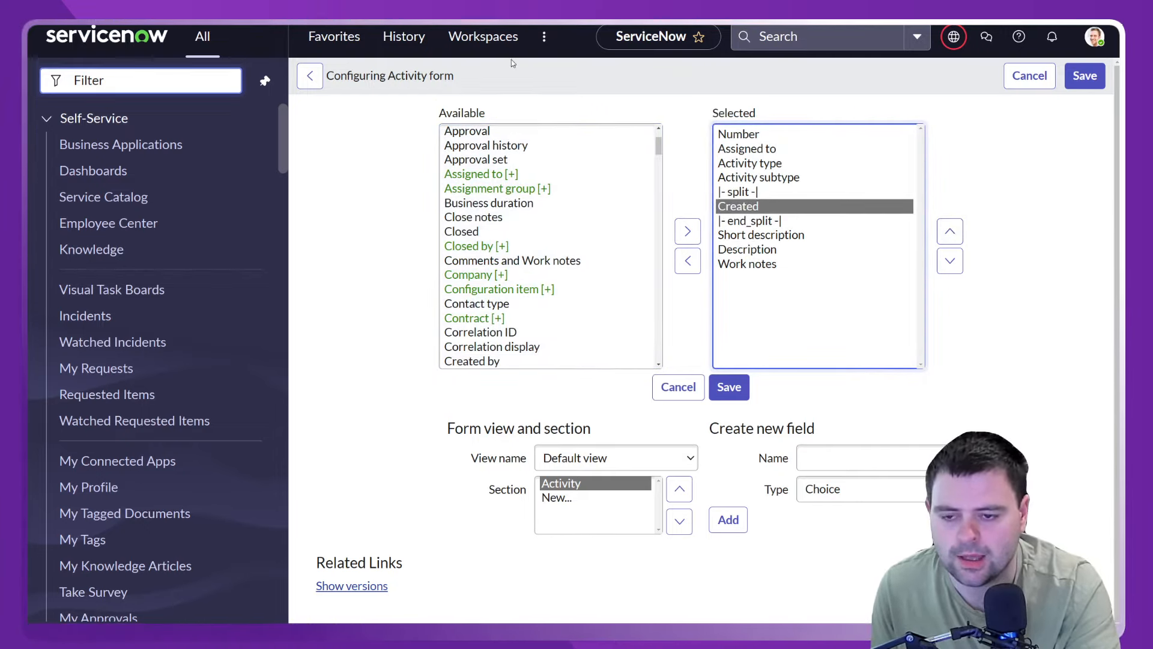
Create an Image field named "Map" on the Activity form.
{"action": "left_click", "coordinate": [898, 491]}
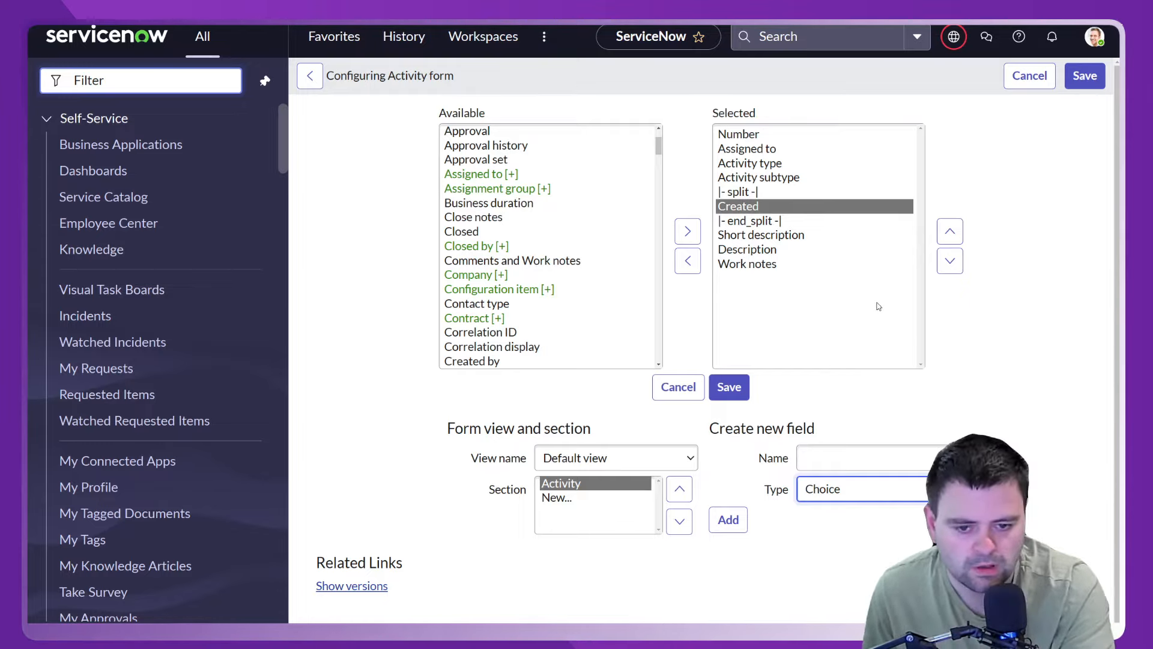
{"action": "left_click", "coordinate": [857, 328]}
{"action": "left_click", "coordinate": [844, 458]}
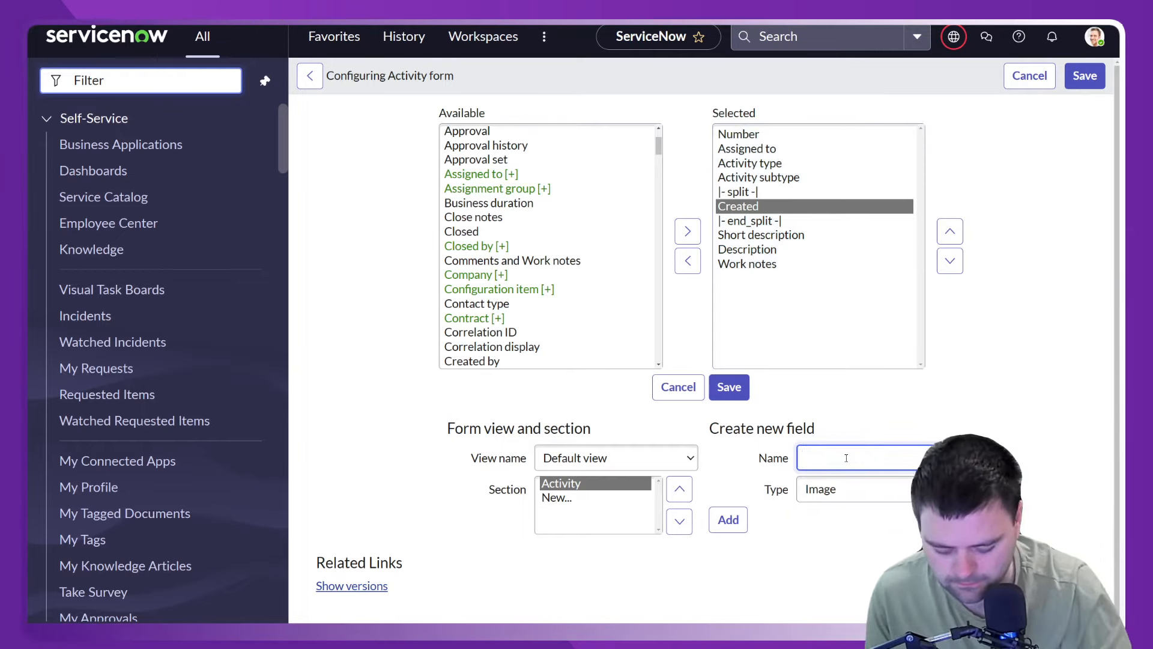
{"action": "type", "text": "Map"}
{"action": "left_click", "coordinate": [727, 519]}
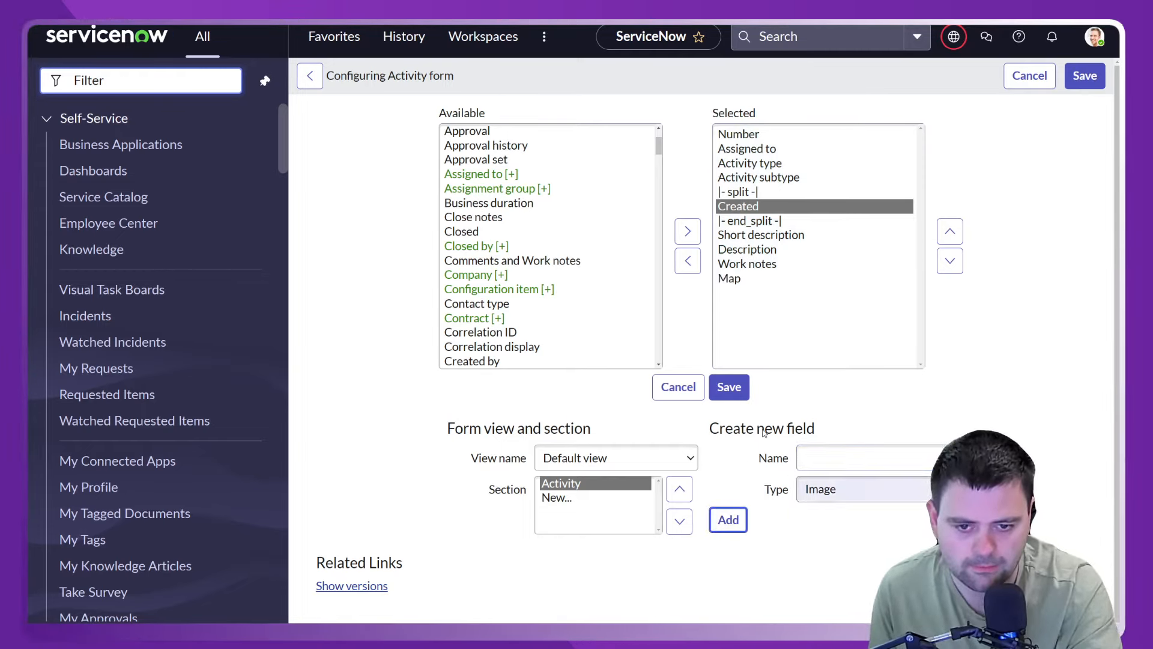
Move Map up the selected fields to sit between Created and the end_split marker.
{"action": "left_click", "coordinate": [751, 278]}
{"action": "left_click", "coordinate": [955, 232]}
{"action": "left_click", "coordinate": [954, 232]}
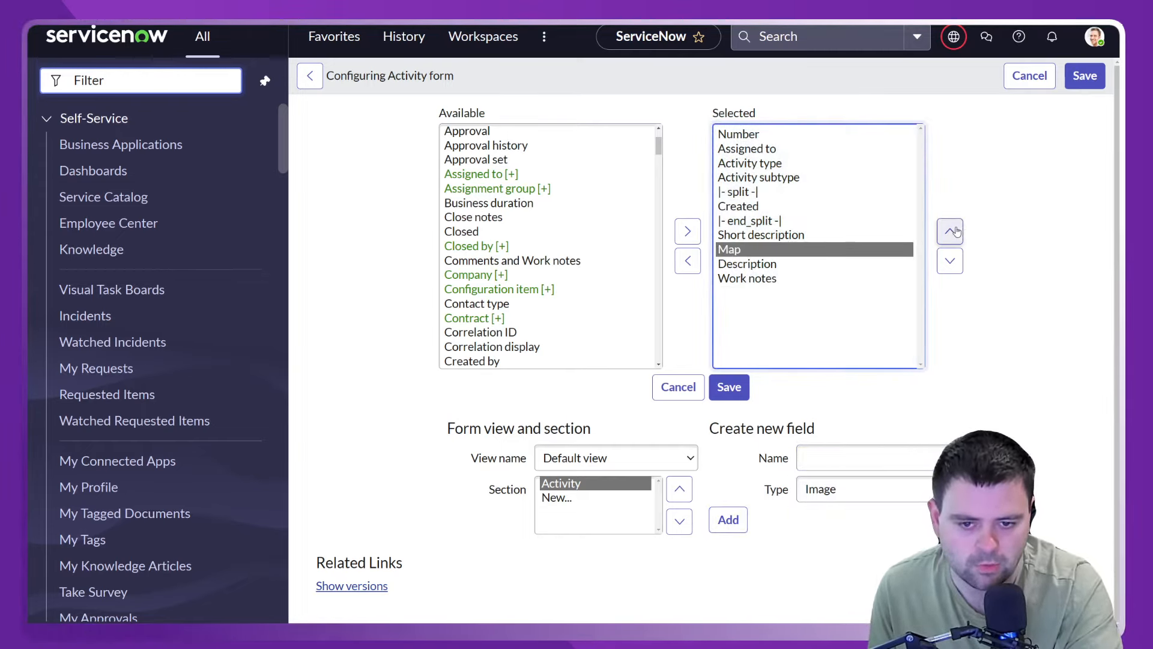
{"action": "left_click", "coordinate": [953, 231]}
{"action": "left_click", "coordinate": [953, 232]}
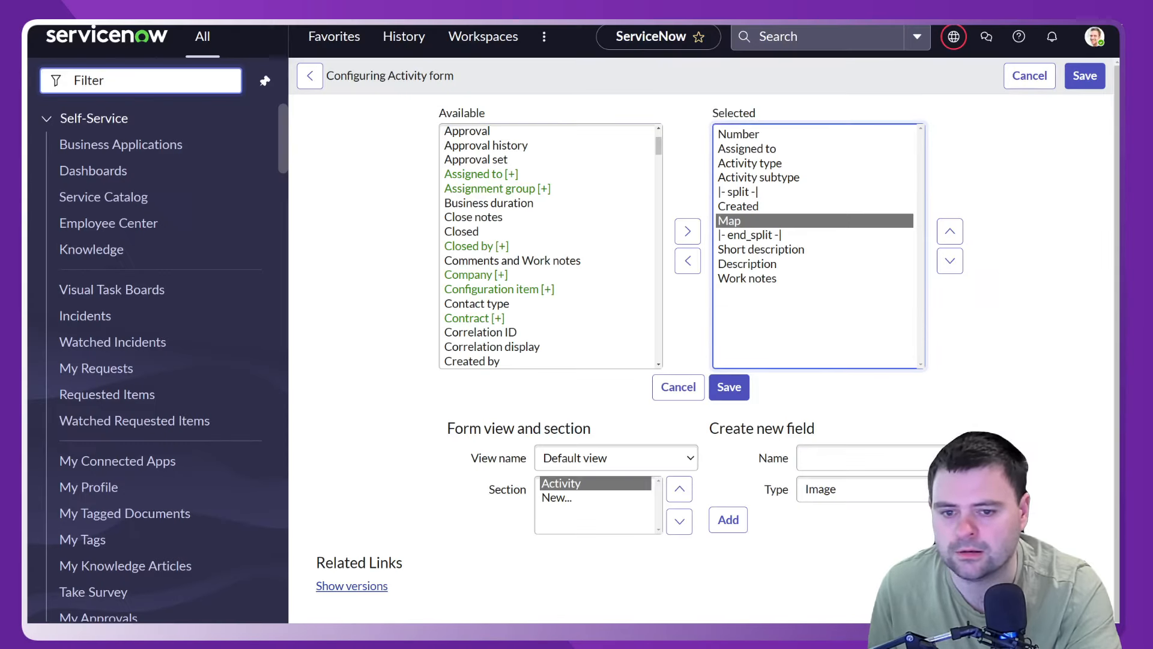
Create an Integer field named "Distance (km)" on the Activity form.
{"action": "key", "text": "Tab"}
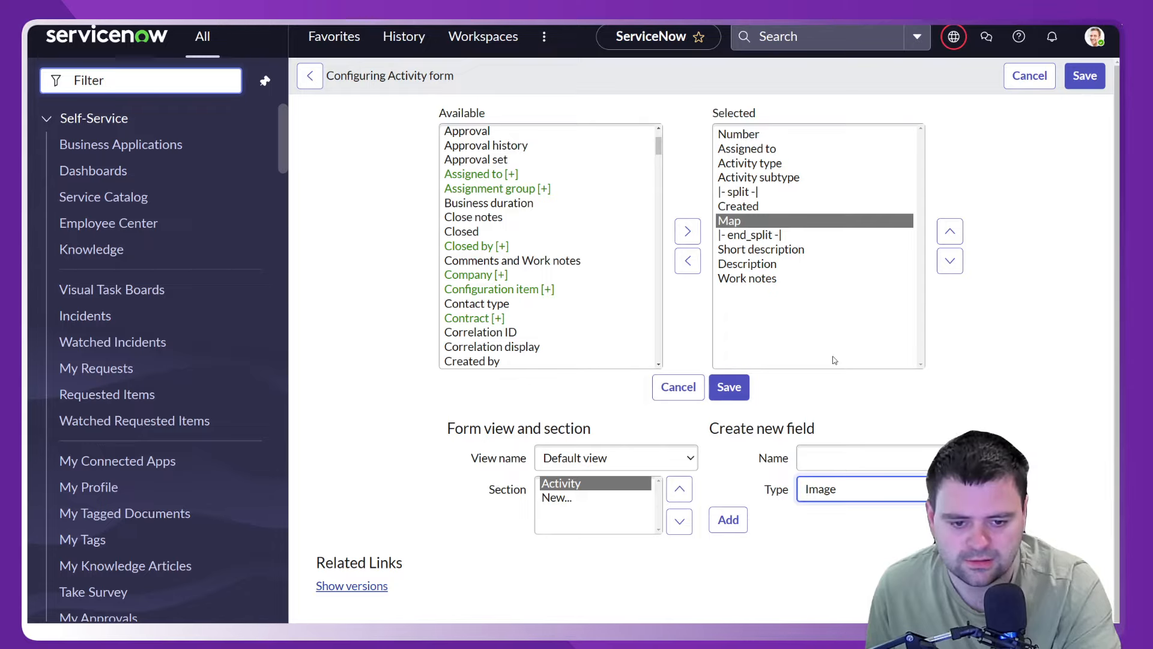
{"action": "key", "text": "Down"}
{"action": "left_click", "coordinate": [860, 456]}
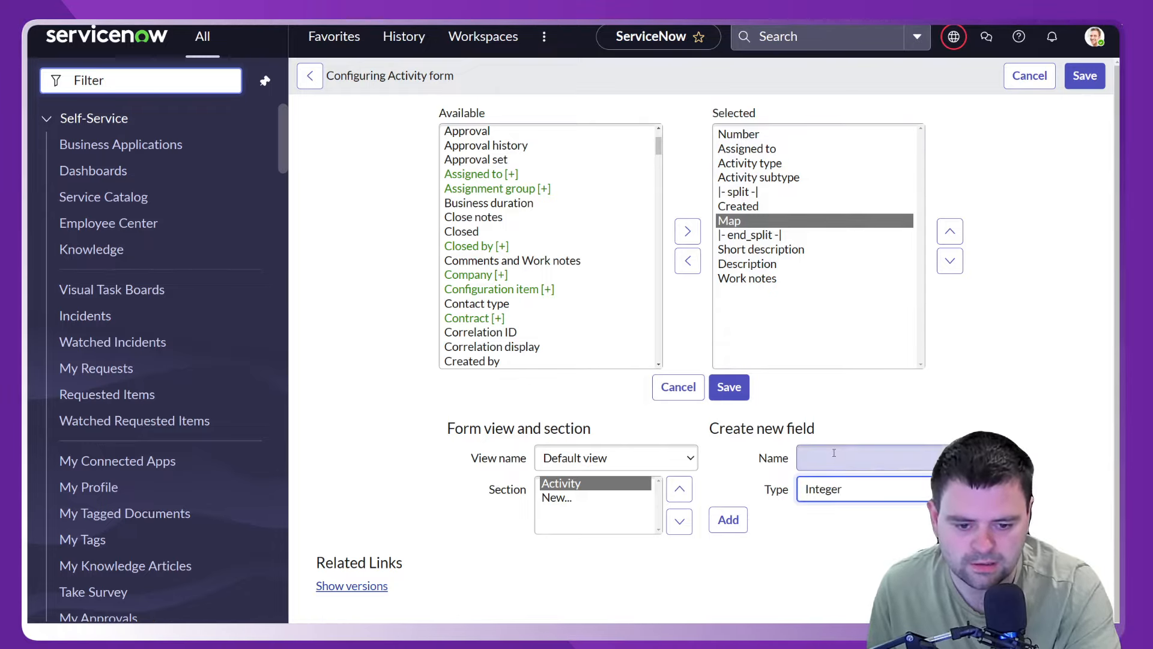
{"action": "type", "text": "Dist"}
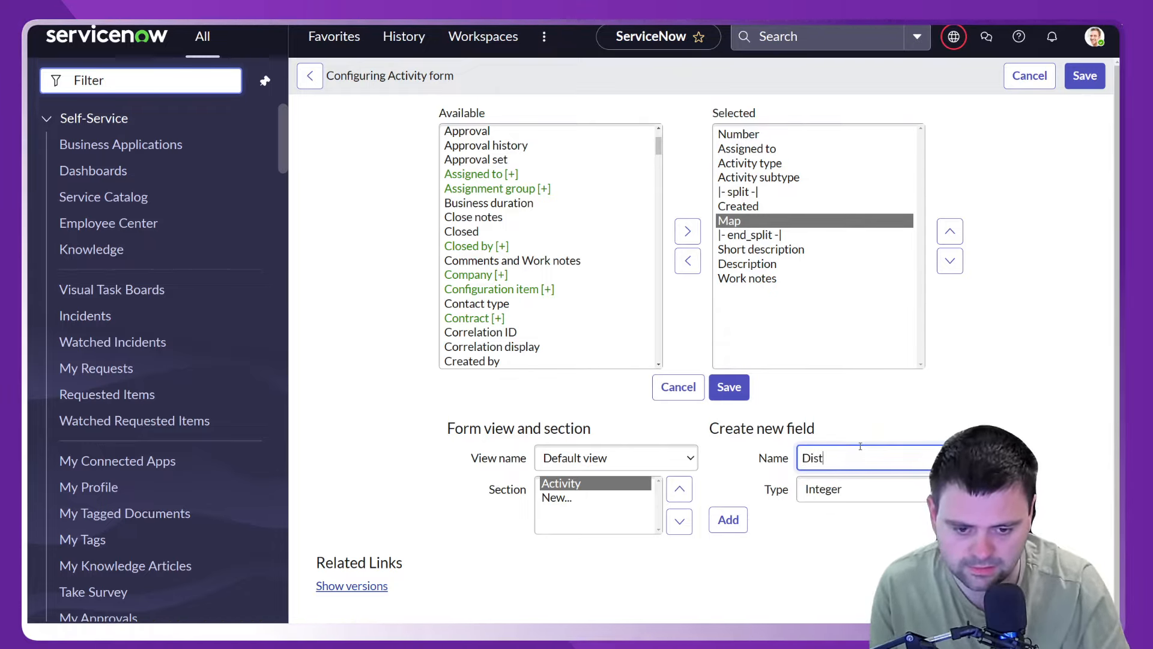
{"action": "type", "text": "ance (km)"}
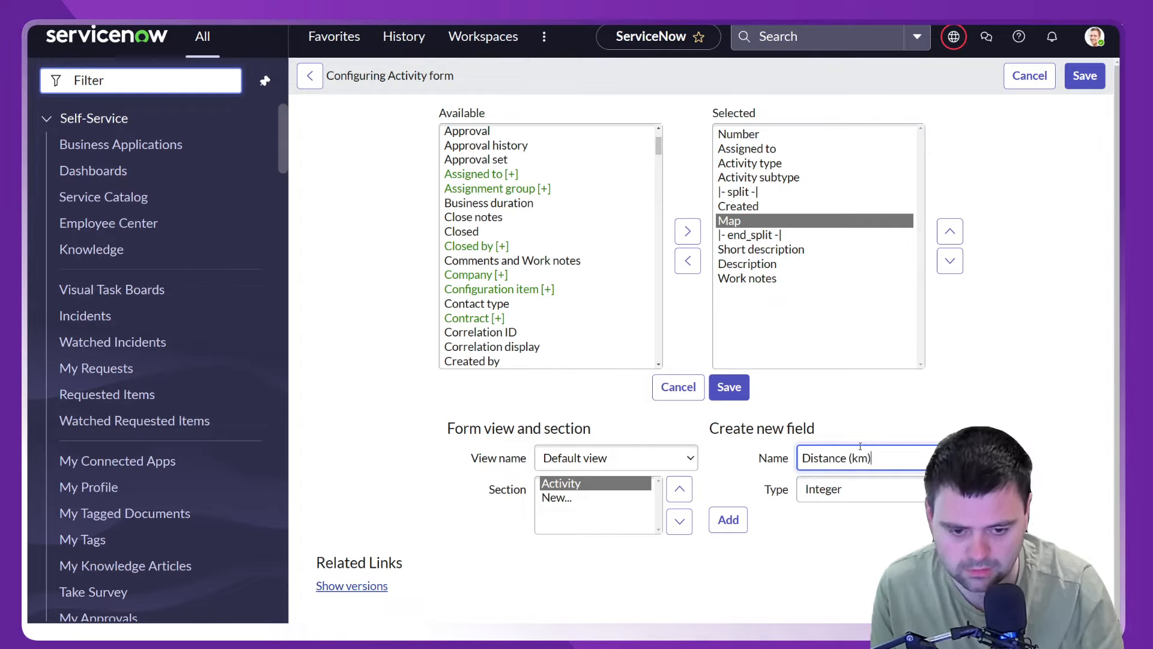
{"action": "left_click", "coordinate": [743, 524]}
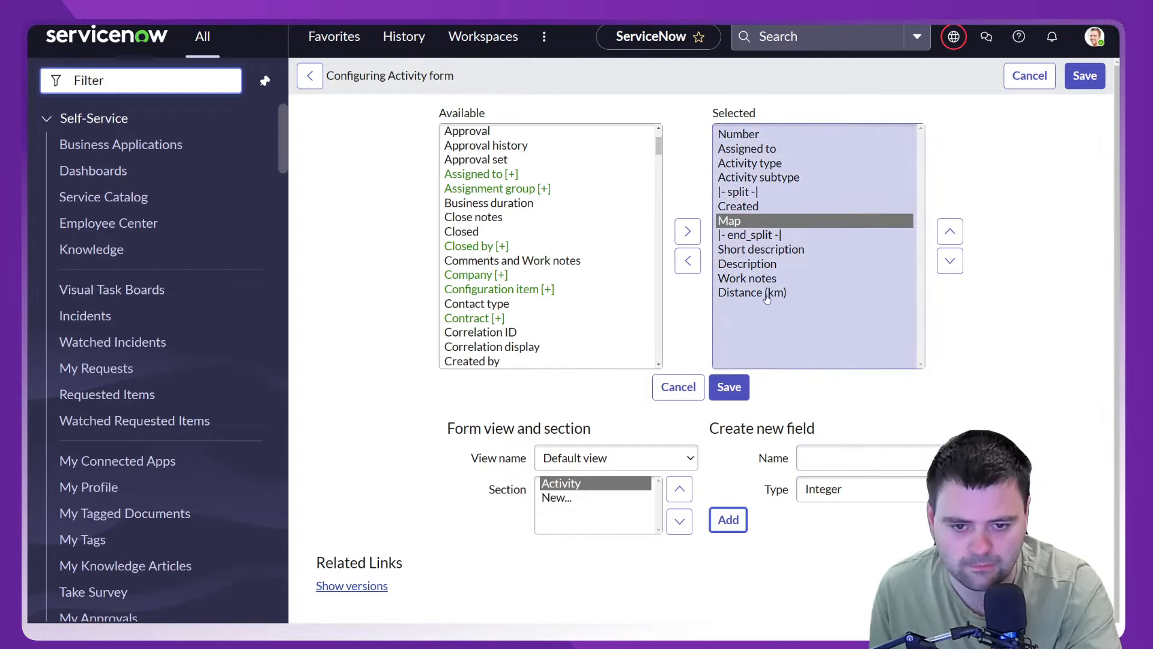
Move Distance (km) up the selected fields to sit directly below Map.
{"action": "left_click", "coordinate": [960, 236]}
{"action": "left_click", "coordinate": [960, 236]}
{"action": "left_click", "coordinate": [959, 235]}
{"action": "left_click", "coordinate": [960, 235]}
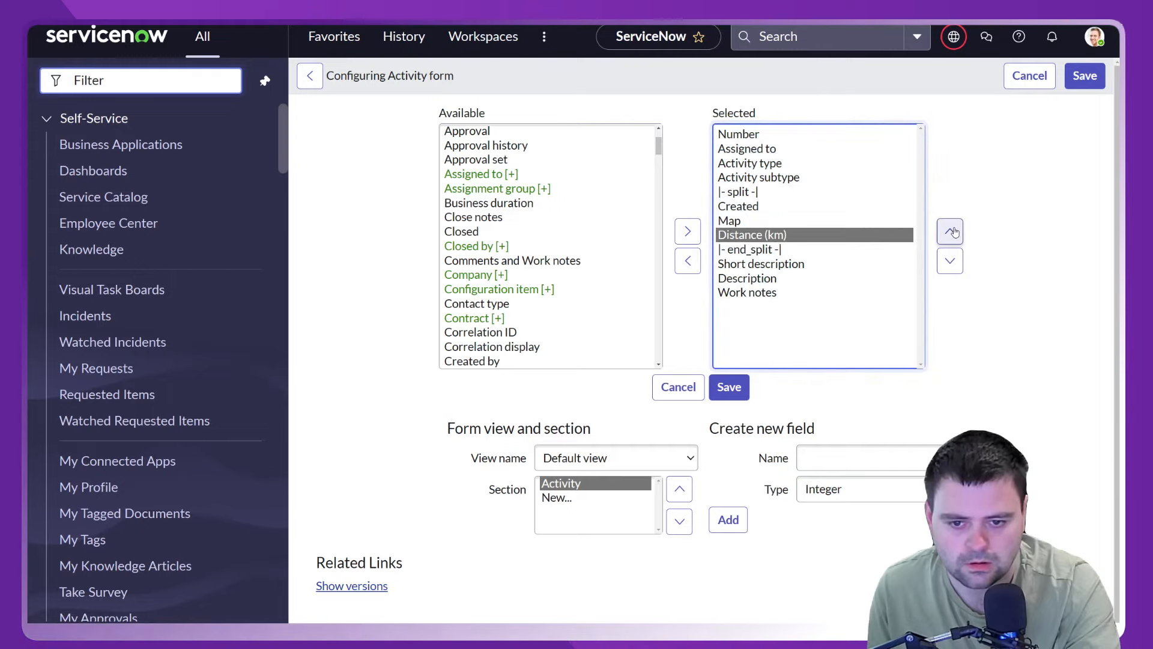
Create a field named "Time" of type Time on the Activity form.
{"action": "left_click", "coordinate": [861, 463]}
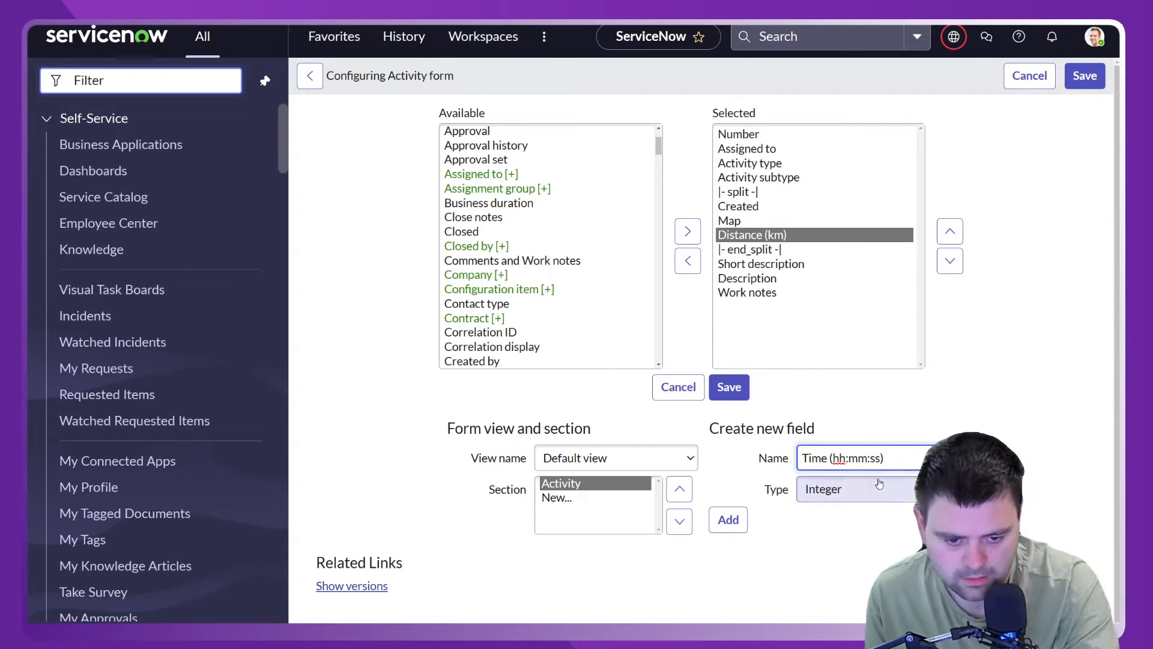
{"action": "left_click", "coordinate": [890, 493]}
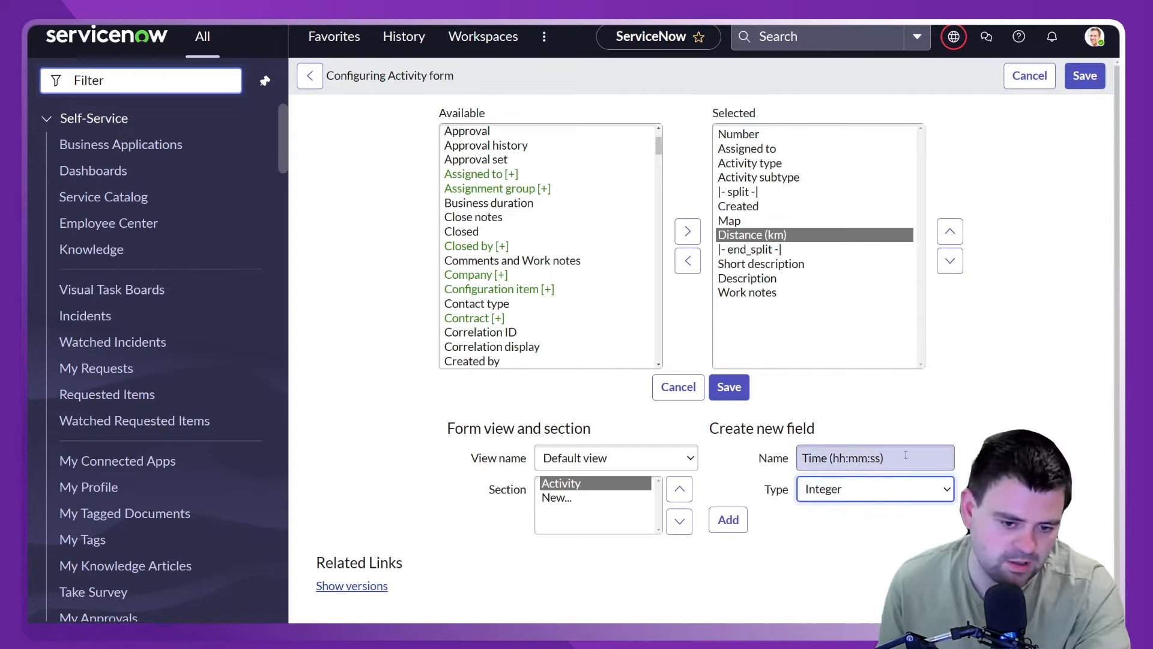
{"action": "left_click_drag", "start_coordinate": [906, 454], "coordinate": [830, 458]}
{"action": "key", "text": "BackSpace"}
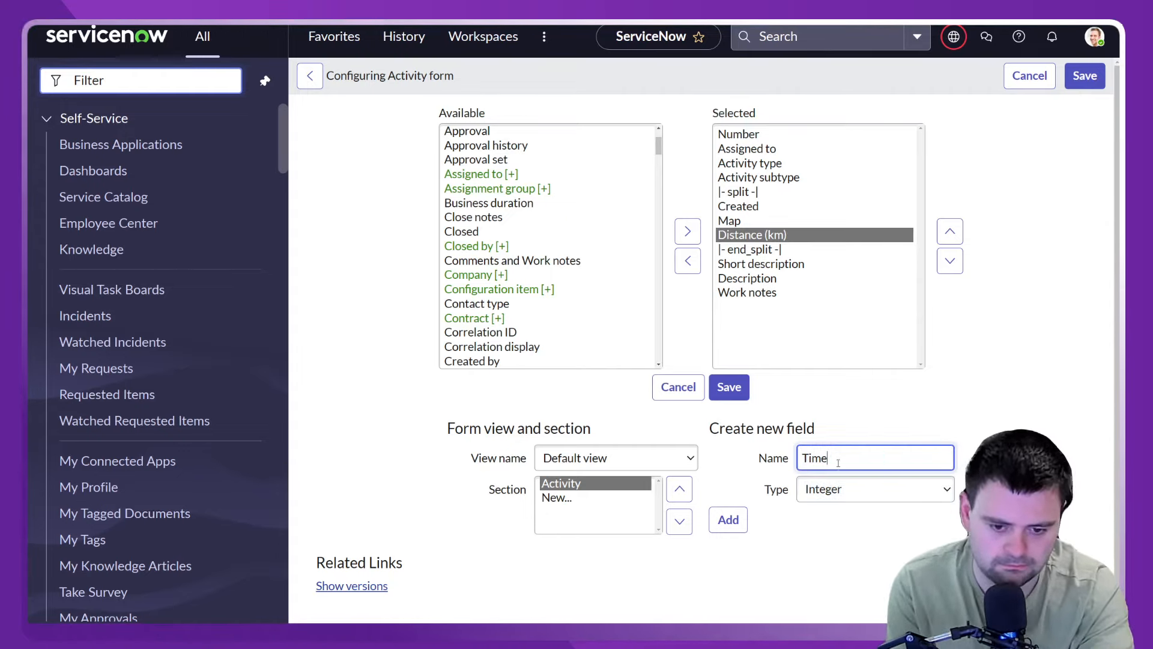
{"action": "left_click", "coordinate": [868, 489]}
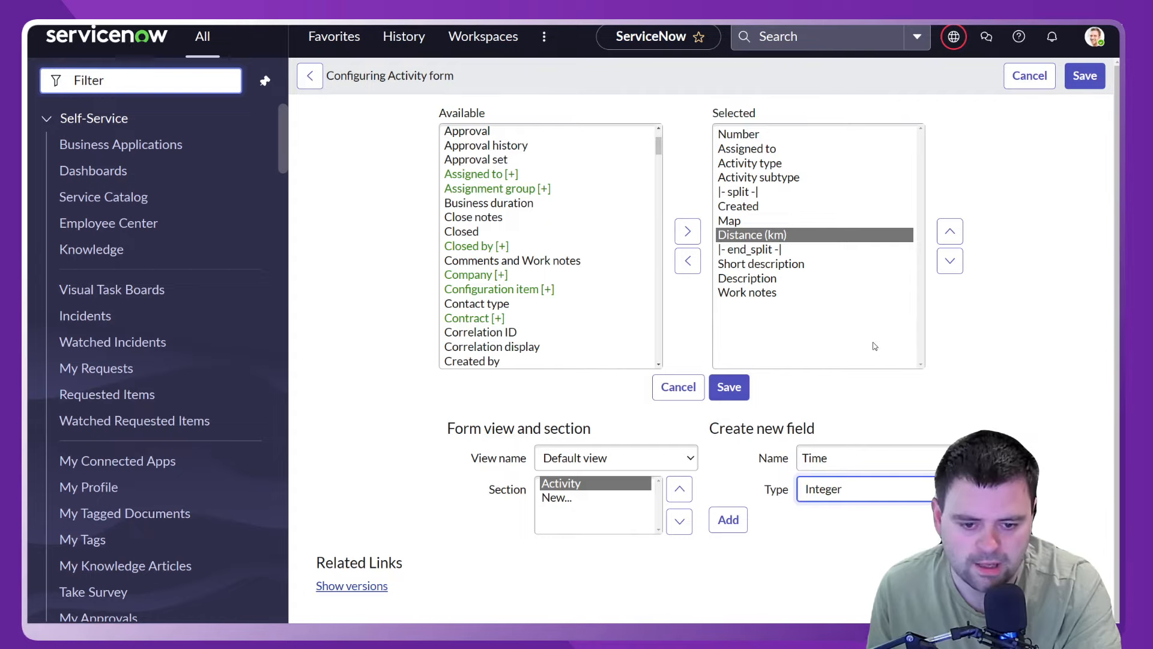
{"action": "key", "text": "t"}
{"action": "left_click", "coordinate": [728, 519]}
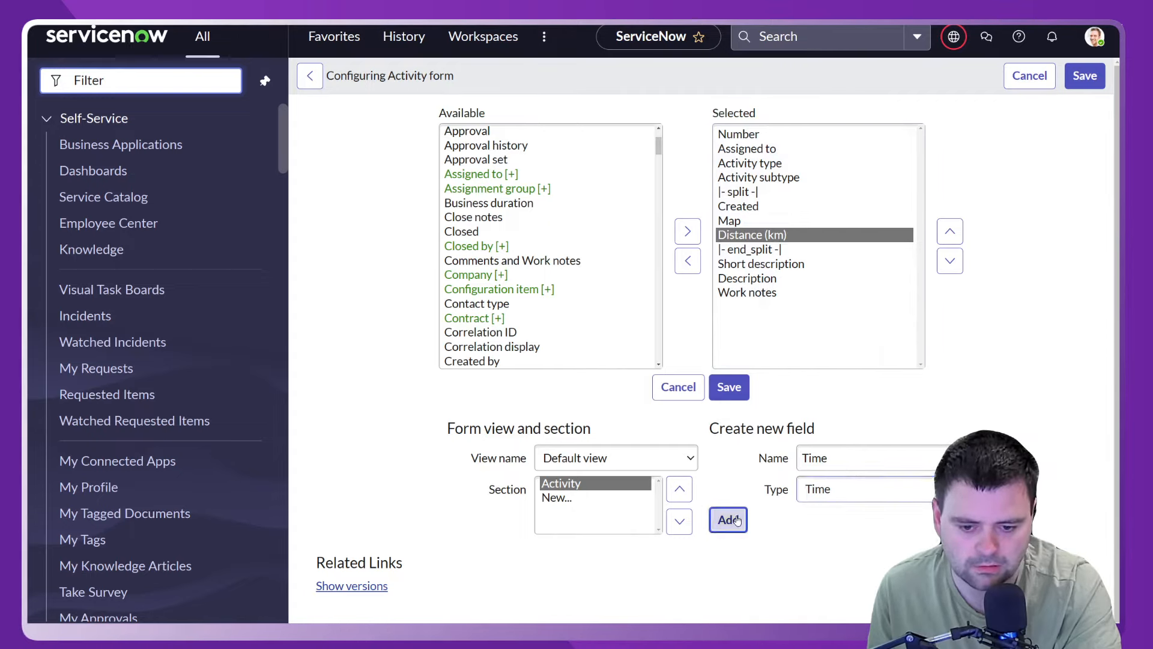
Move Time up the selected fields to sit directly below Distance (km).
{"action": "left_click", "coordinate": [738, 306]}
{"action": "left_click", "coordinate": [949, 233]}
{"action": "left_click", "coordinate": [950, 233]}
{"action": "left_click", "coordinate": [949, 233]}
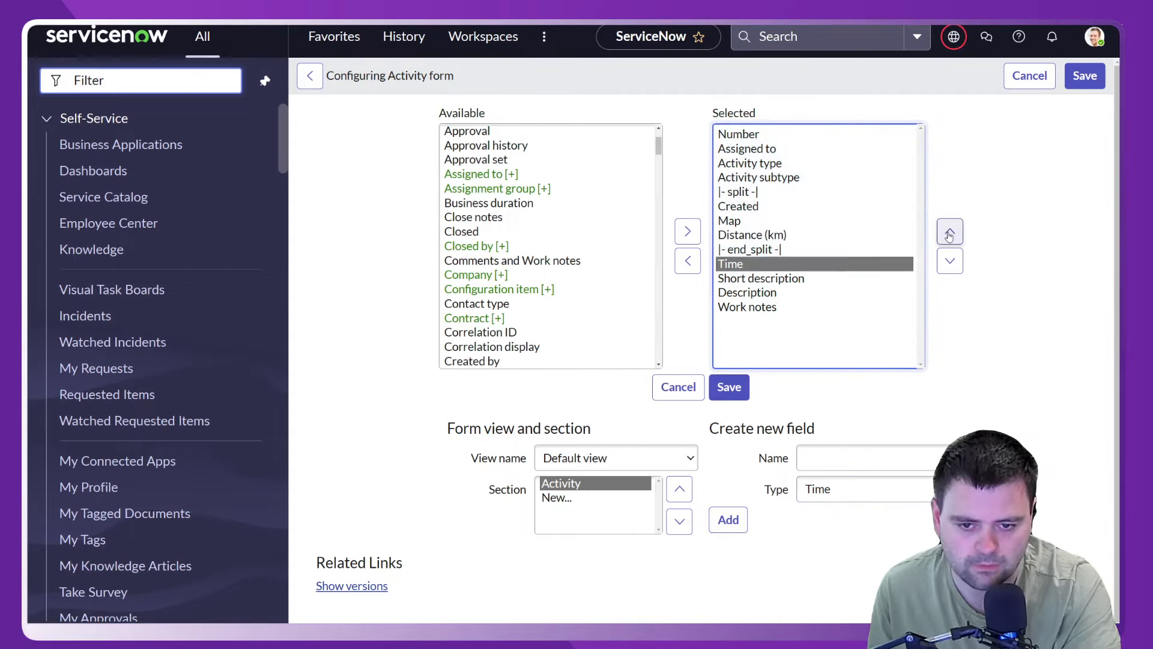
{"action": "left_click", "coordinate": [950, 233]}
Create an Integer field named "Elevation (m)" on the Activity form.
{"action": "left_click", "coordinate": [862, 488]}
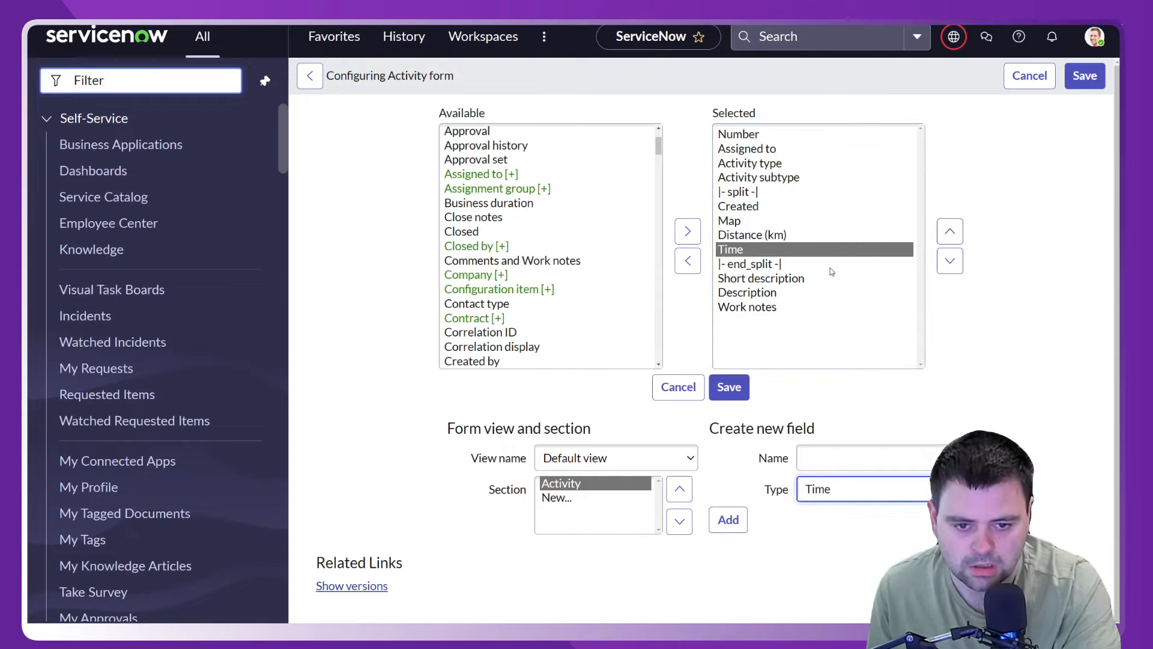
{"action": "left_click", "coordinate": [837, 281]}
{"action": "left_click", "coordinate": [845, 457]}
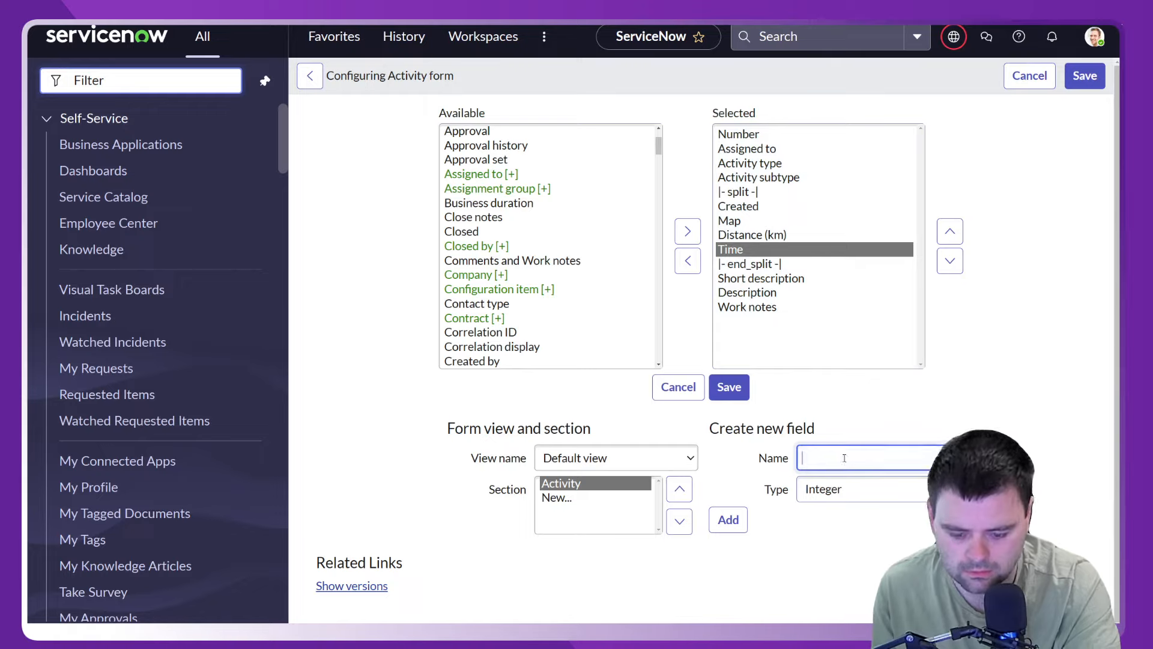
{"action": "type", "text": "Elevation"}
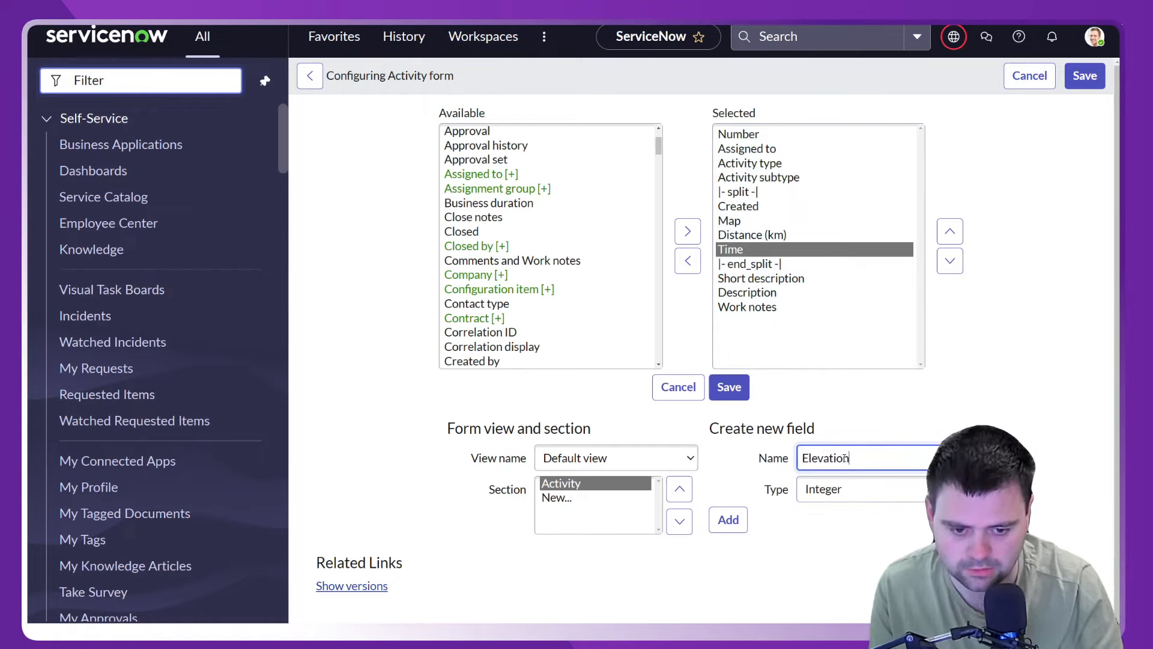
{"action": "type", "text": " (m)"}
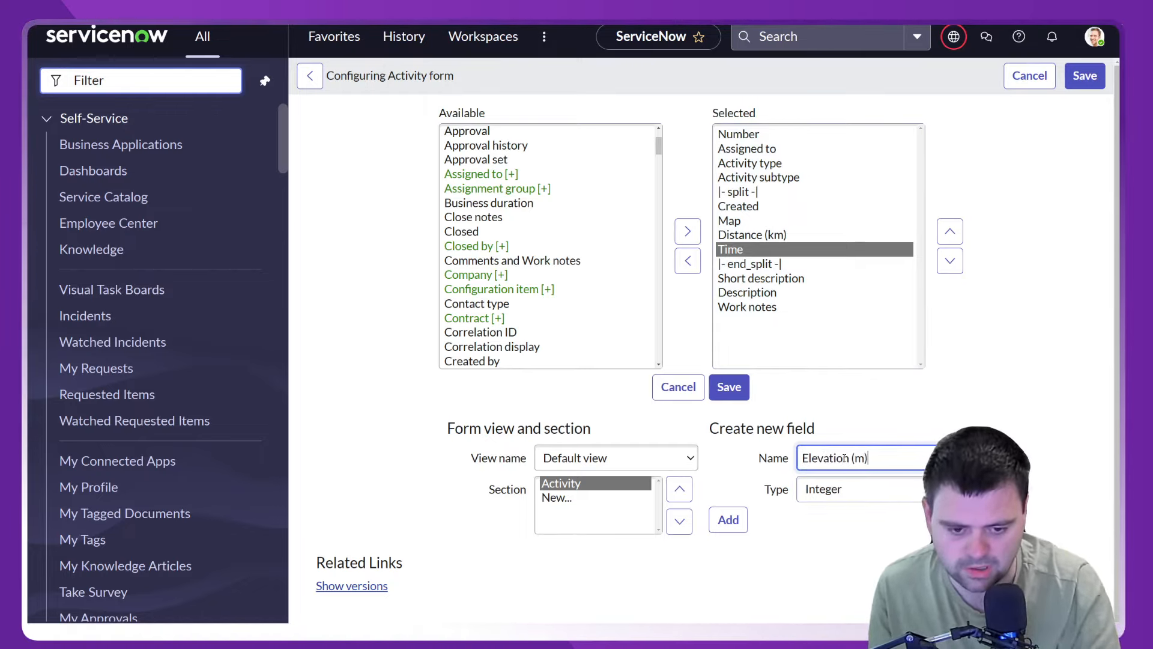
{"action": "left_click", "coordinate": [728, 519]}
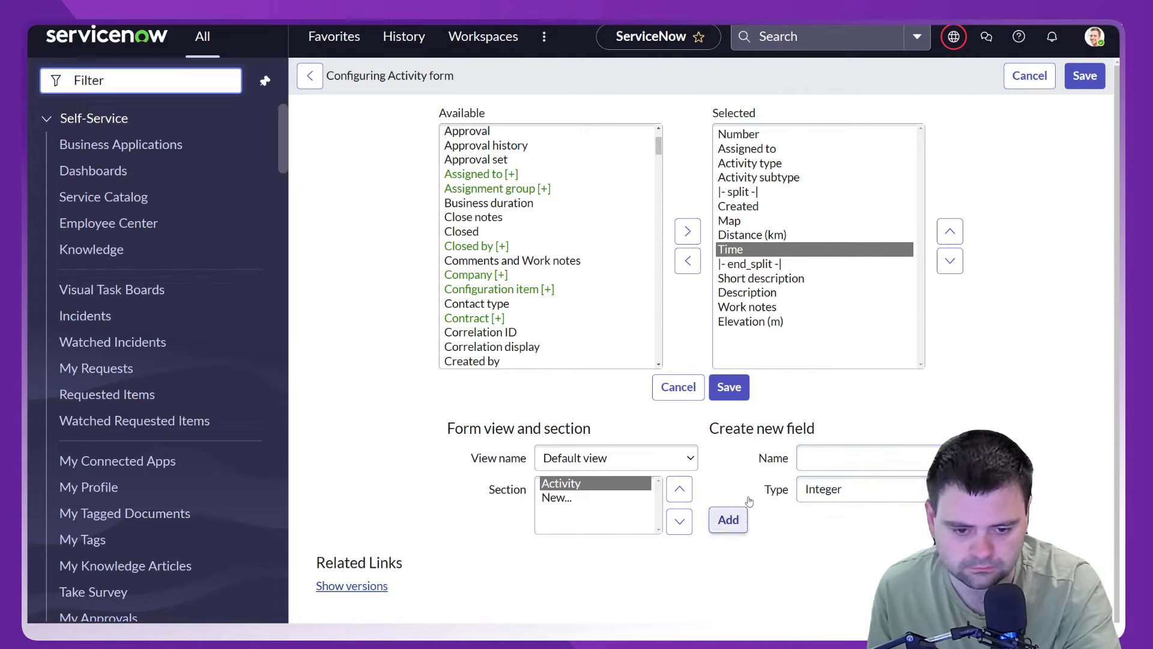
Move Elevation (m) up the selected fields to sit directly below Time, inside the split section.
{"action": "left_click", "coordinate": [752, 322]}
{"action": "left_click", "coordinate": [949, 231]}
{"action": "left_click", "coordinate": [950, 232]}
{"action": "left_click", "coordinate": [949, 231]}
{"action": "left_click", "coordinate": [949, 231]}
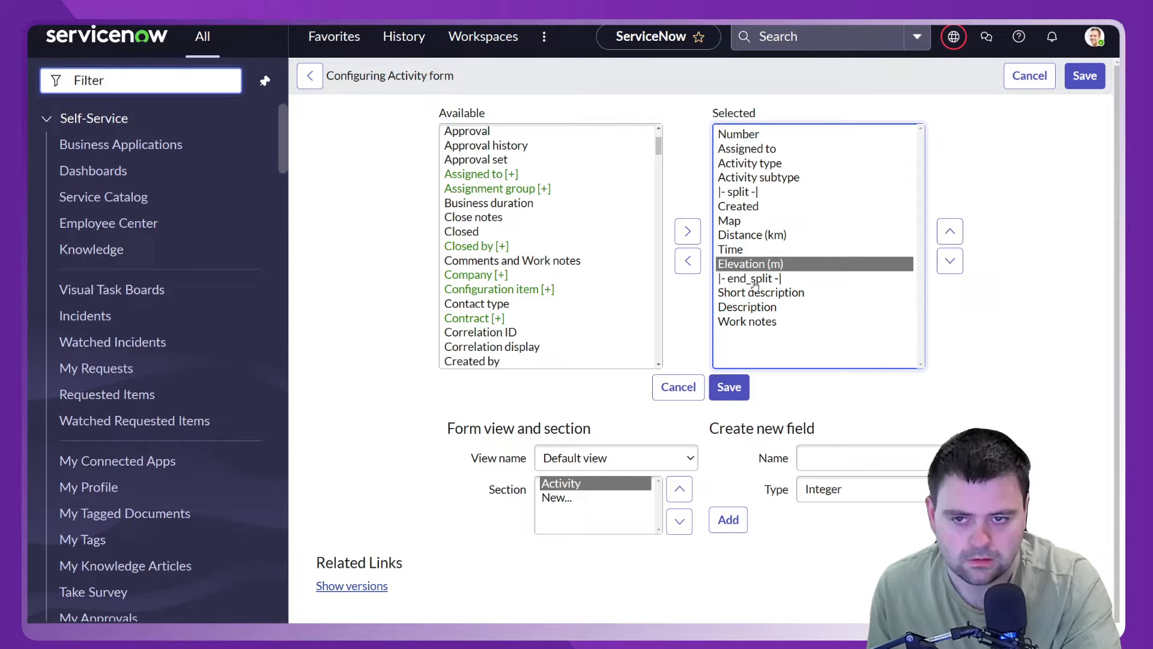
Recheck the fields on Strava's Edit Activity page, and save the Activity form layout back in ServiceNow.
{"action": "left_click", "coordinate": [729, 389]}
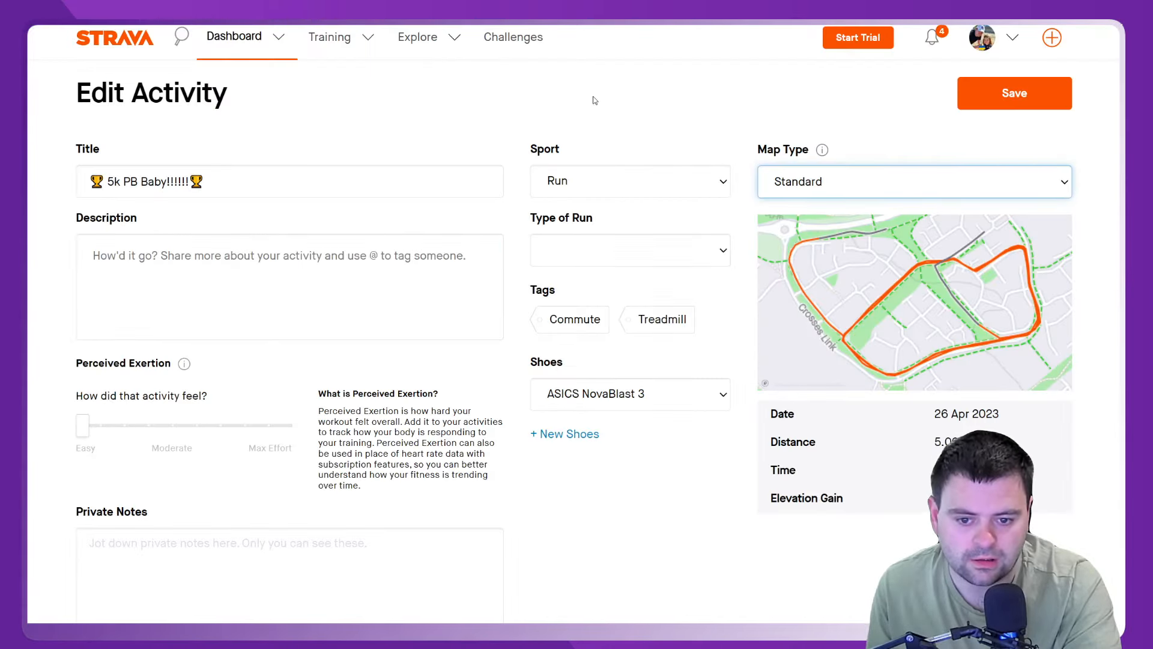
{"action": "scroll", "coordinate": [663, 499], "scroll_direction": "down", "scroll_amount": 8}
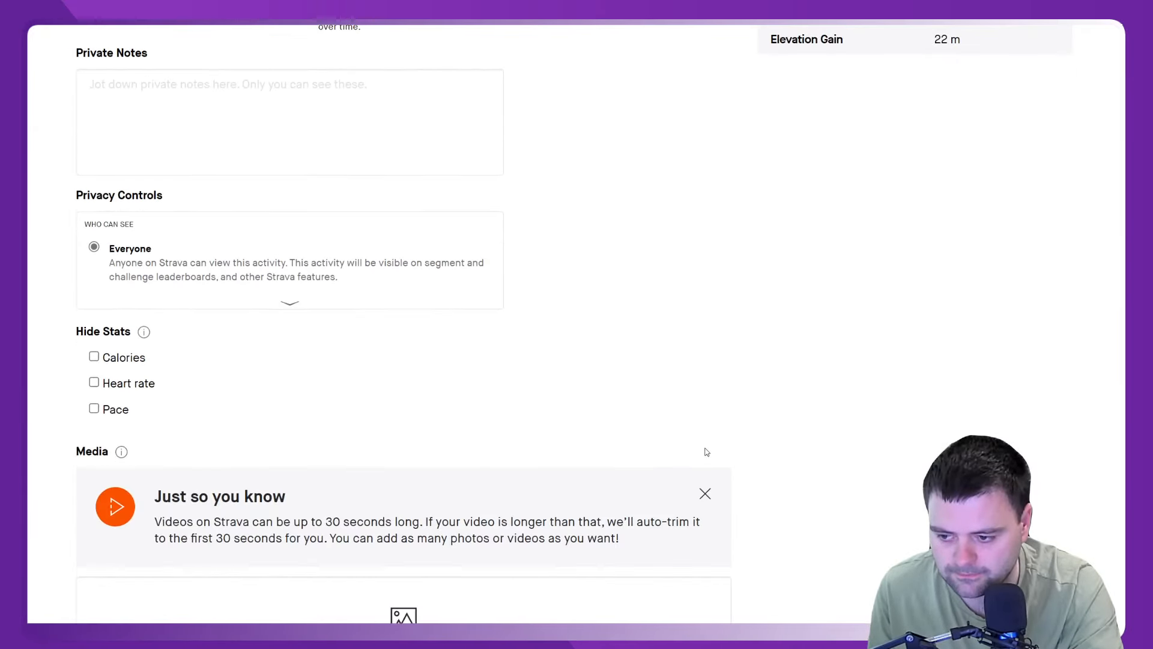
{"action": "scroll", "coordinate": [703, 445], "scroll_direction": "up", "scroll_amount": 8}
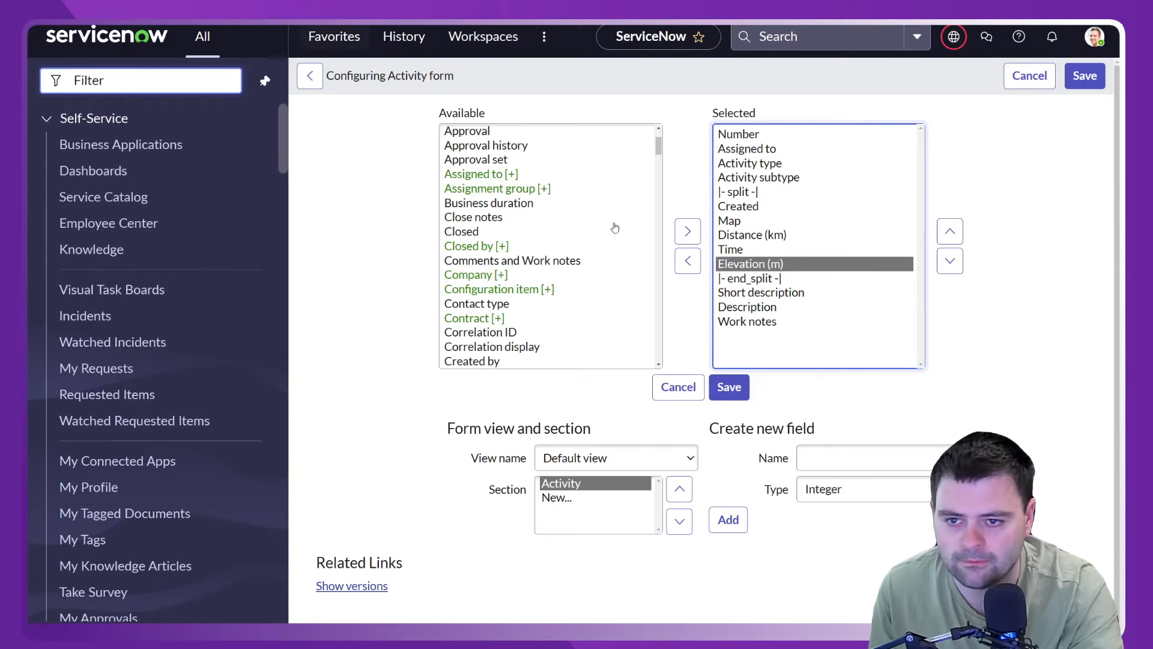
{"action": "left_click", "coordinate": [728, 386]}
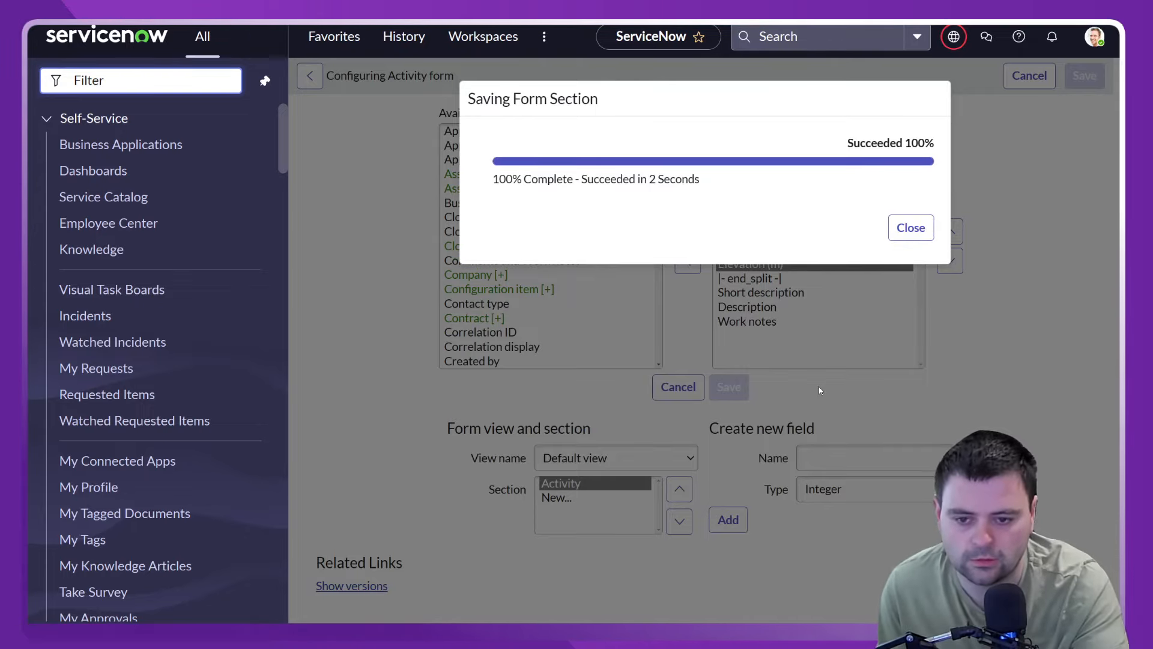
{"action": "left_click", "coordinate": [910, 228]}
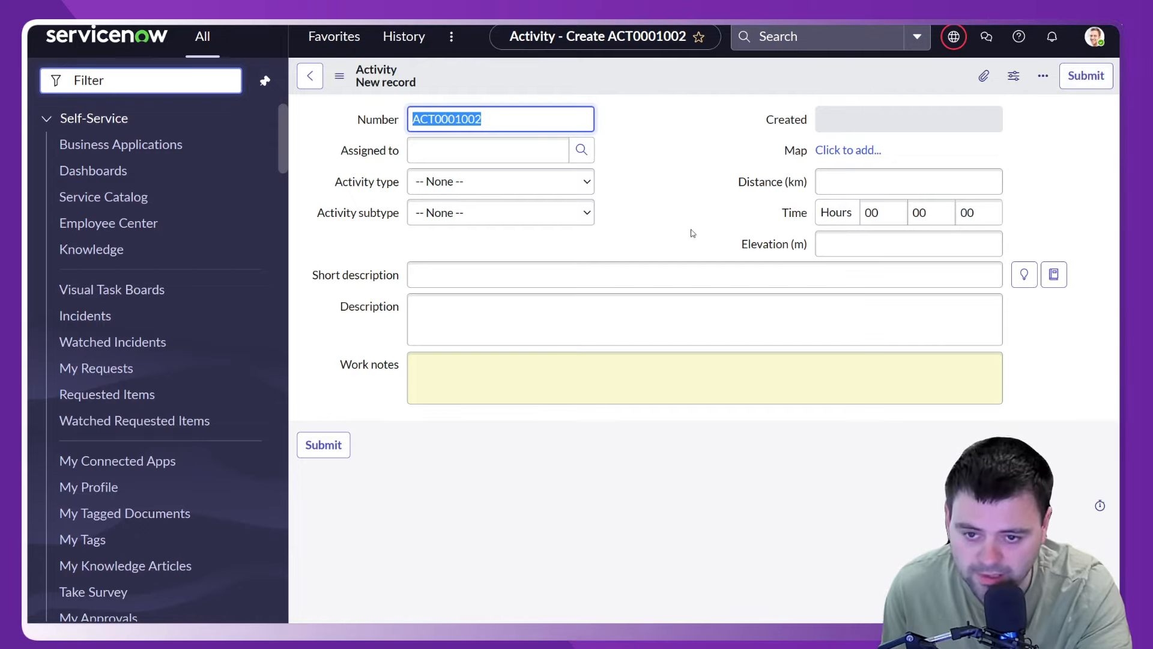
{"action": "right_click", "coordinate": [373, 154]}
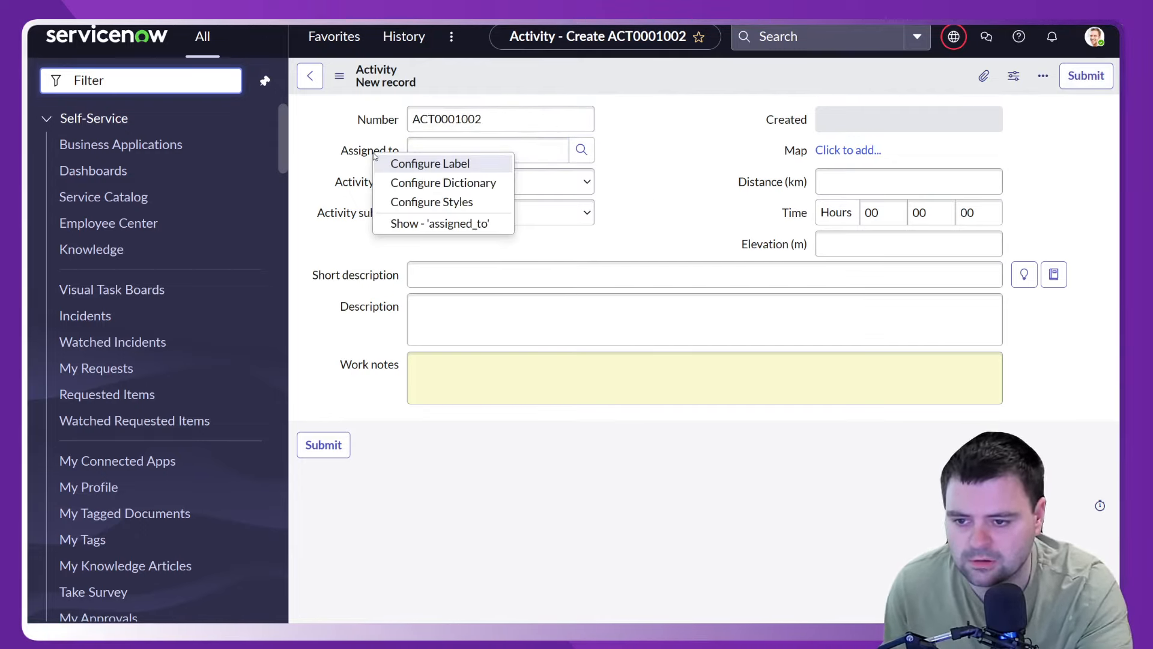
{"action": "left_click", "coordinate": [433, 168]}
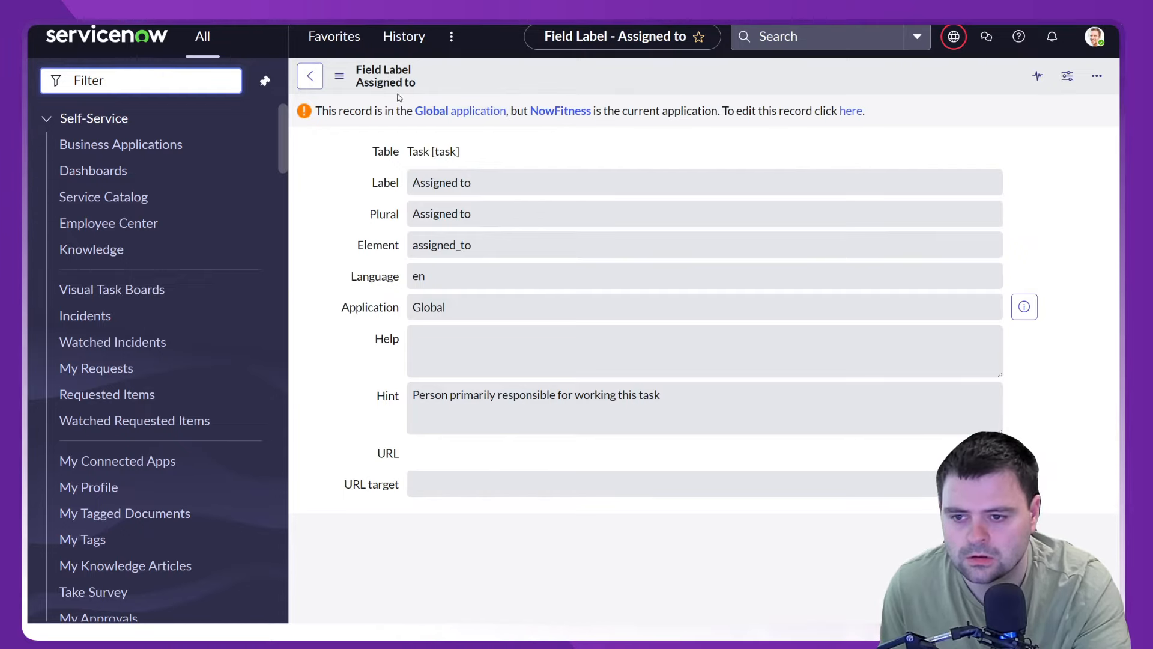
{"action": "left_click", "coordinate": [310, 76]}
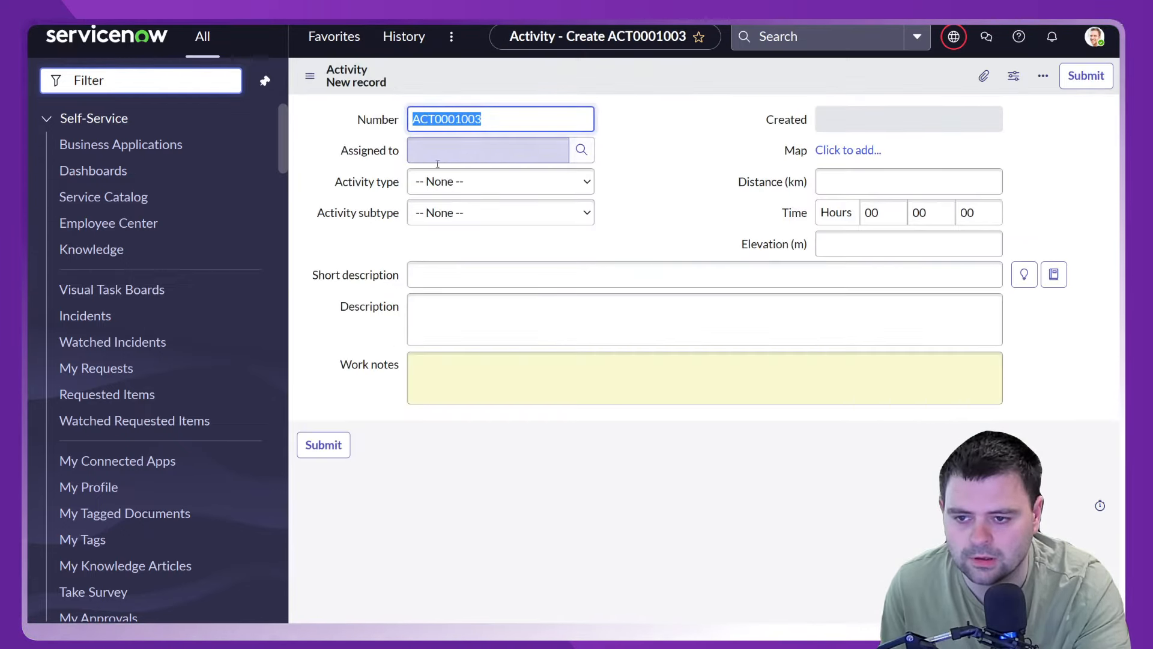
Add a field label for Assigned to on the NowFitness Activity table, using the label Competitor, and return to the Activity form.
{"action": "right_click", "coordinate": [371, 155]}
{"action": "left_click", "coordinate": [413, 191]}
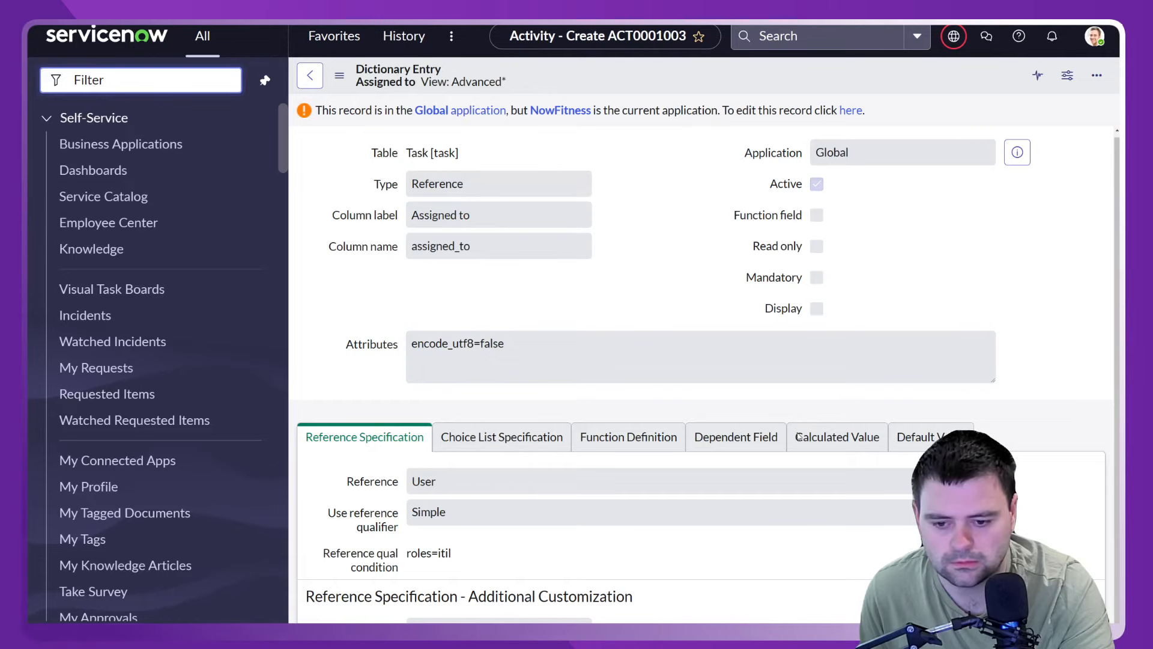
{"action": "scroll", "coordinate": [1036, 305], "scroll_direction": "down", "scroll_amount": 10}
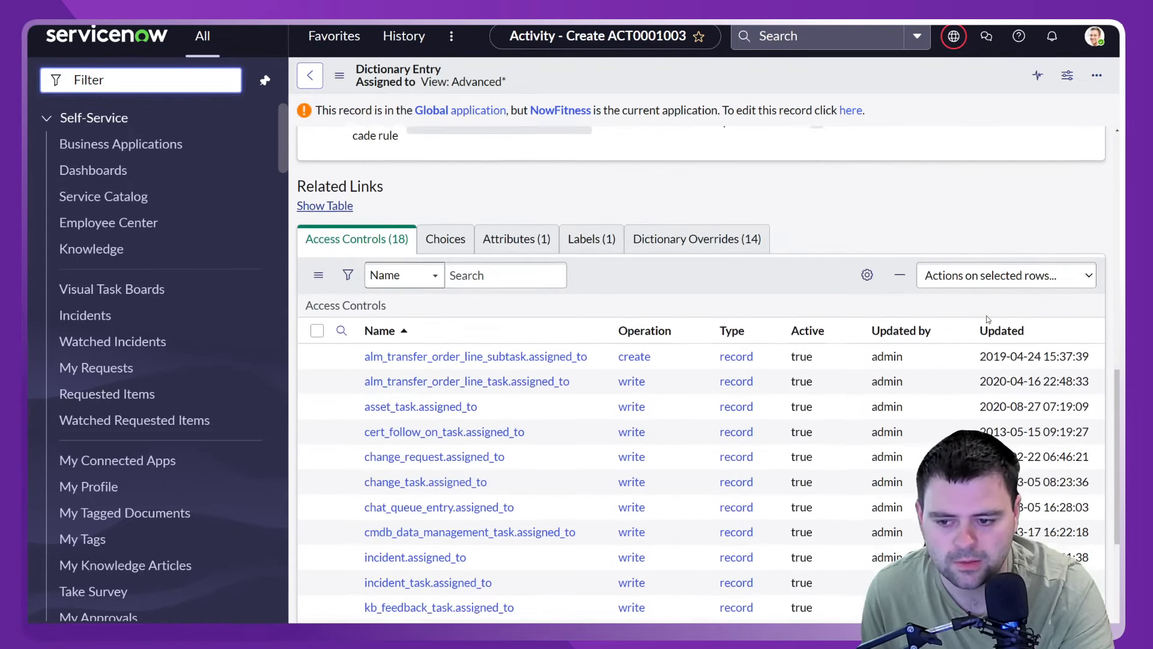
{"action": "left_click", "coordinate": [594, 237]}
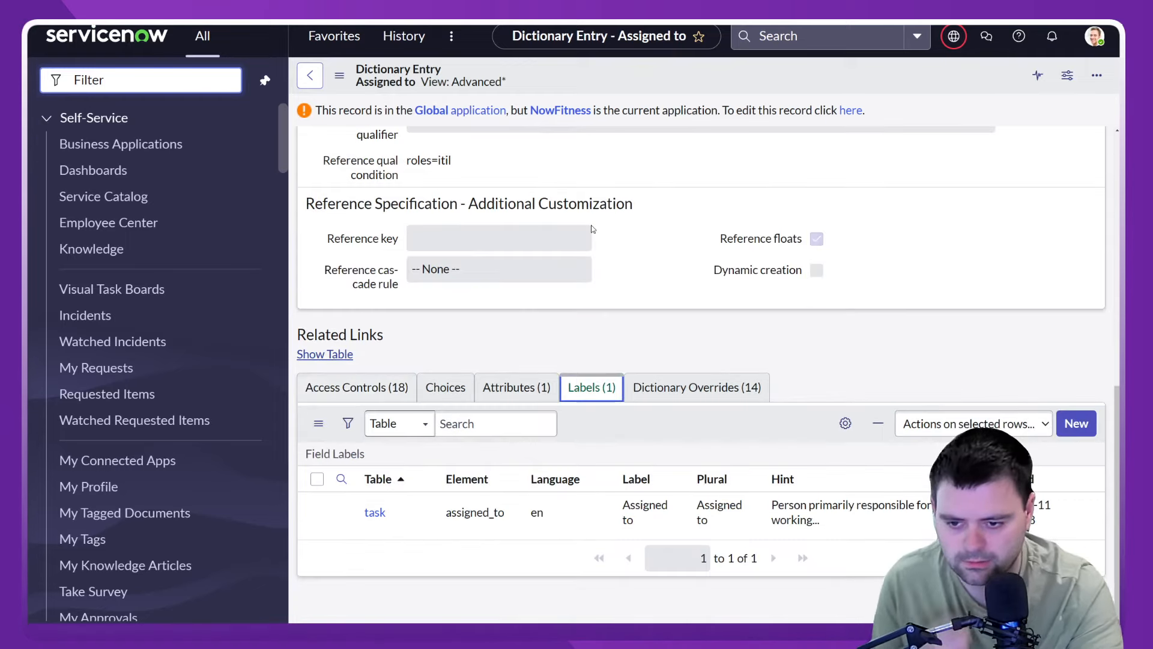
{"action": "left_click", "coordinate": [1071, 428]}
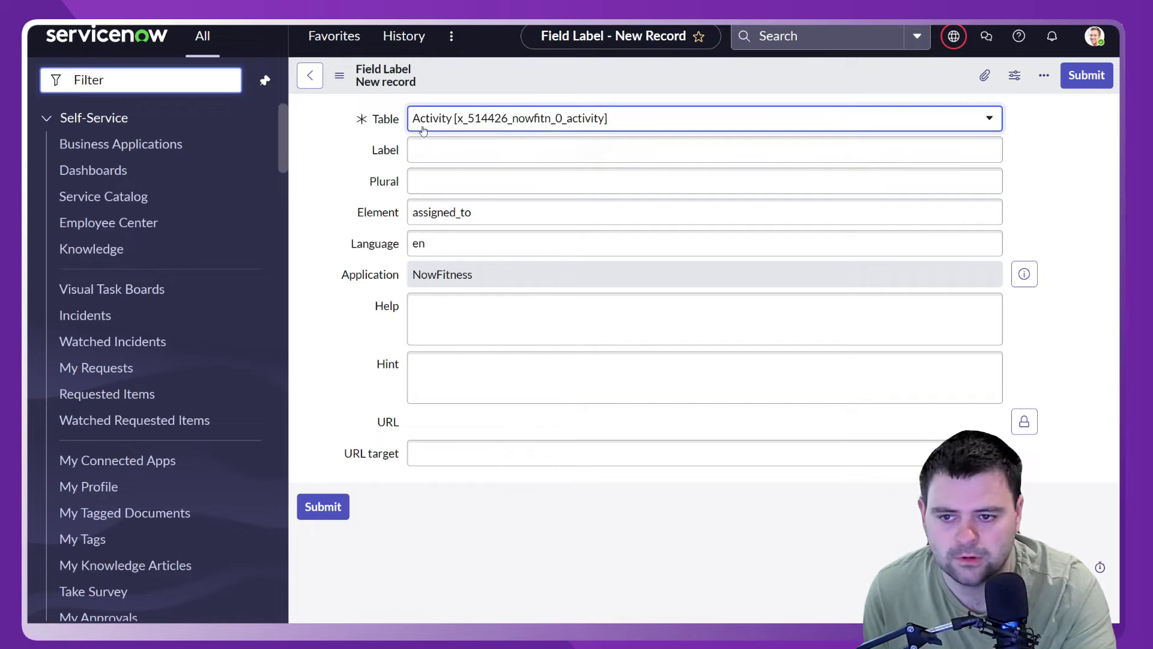
{"action": "left_click", "coordinate": [460, 157]}
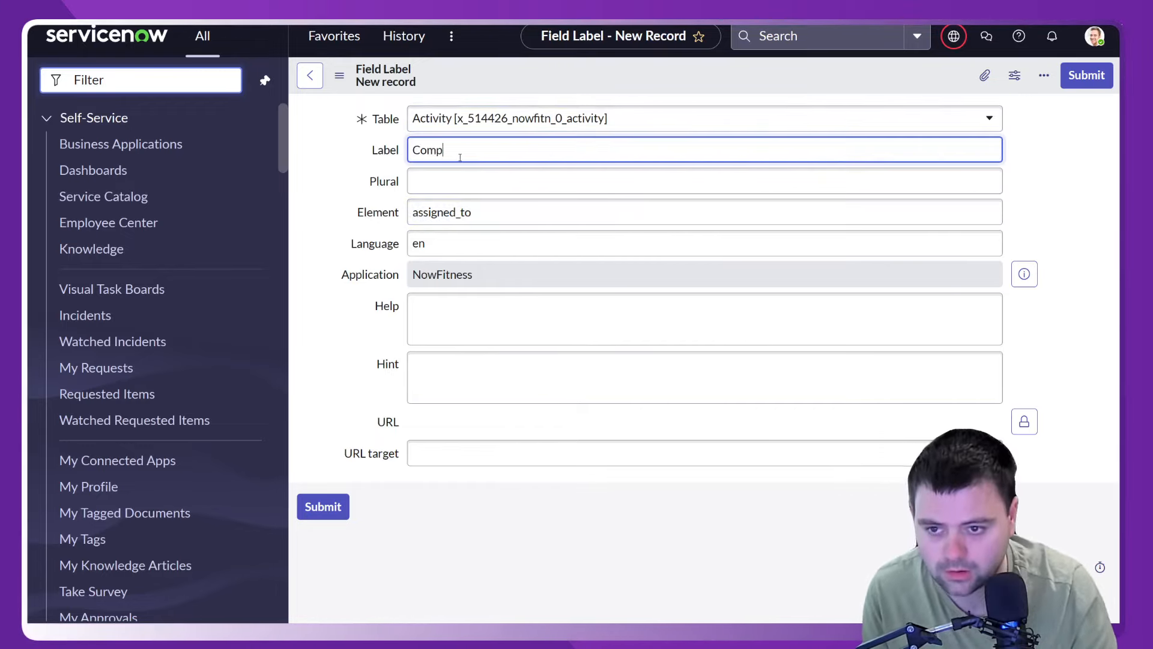
{"action": "left_click", "coordinate": [503, 179]}
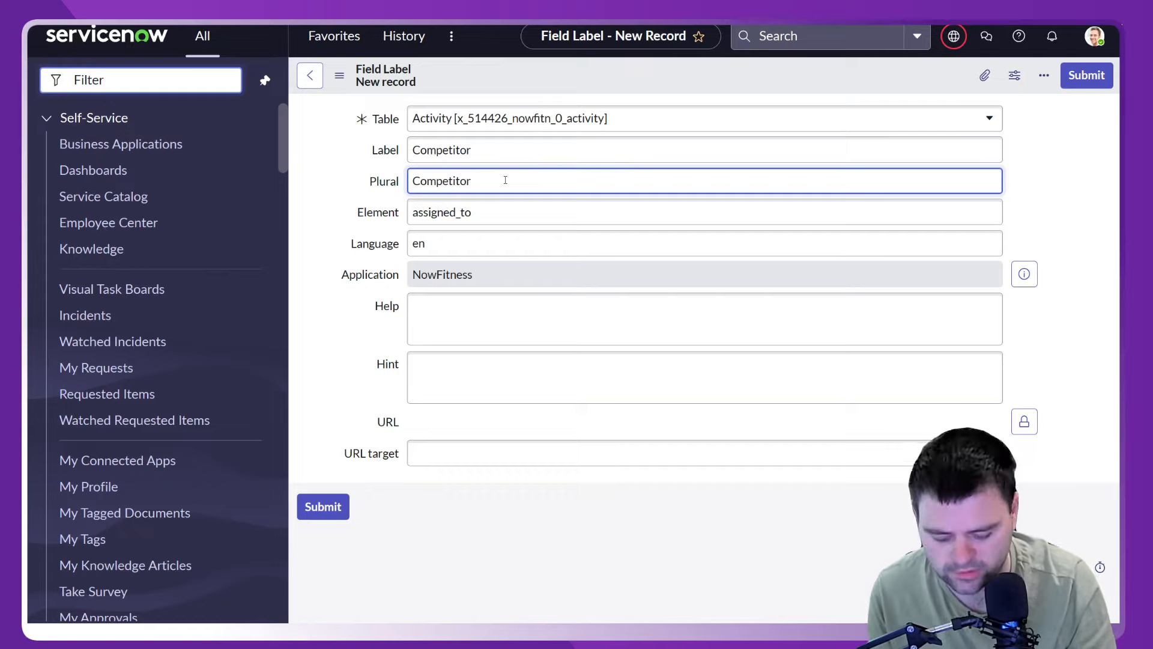
{"action": "left_click", "coordinate": [1099, 76]}
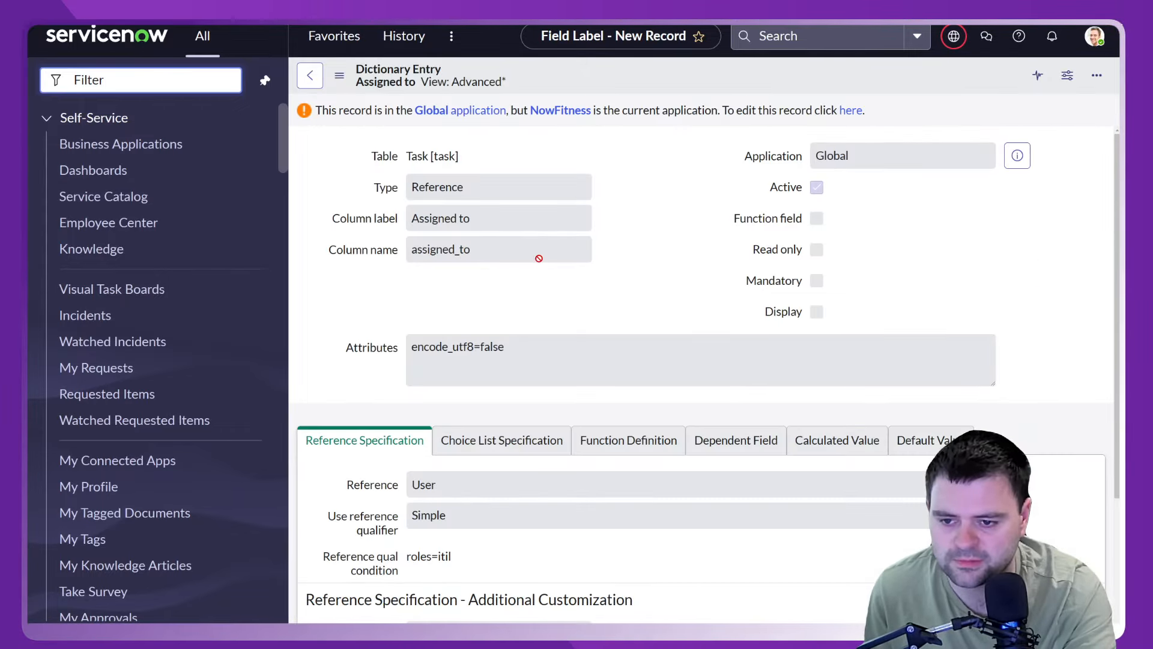
{"action": "left_click", "coordinate": [320, 83]}
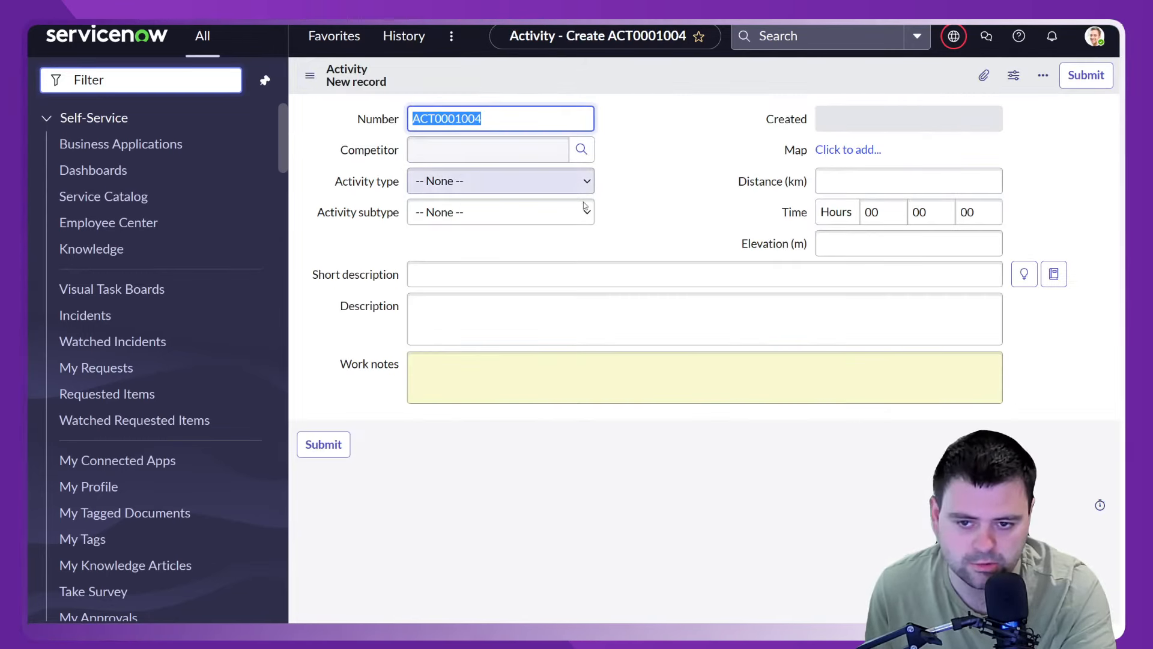
Configure the choices of the empty Activity type field, adding Run and Cycle.
{"action": "left_click", "coordinate": [661, 185]}
{"action": "left_click", "coordinate": [470, 190]}
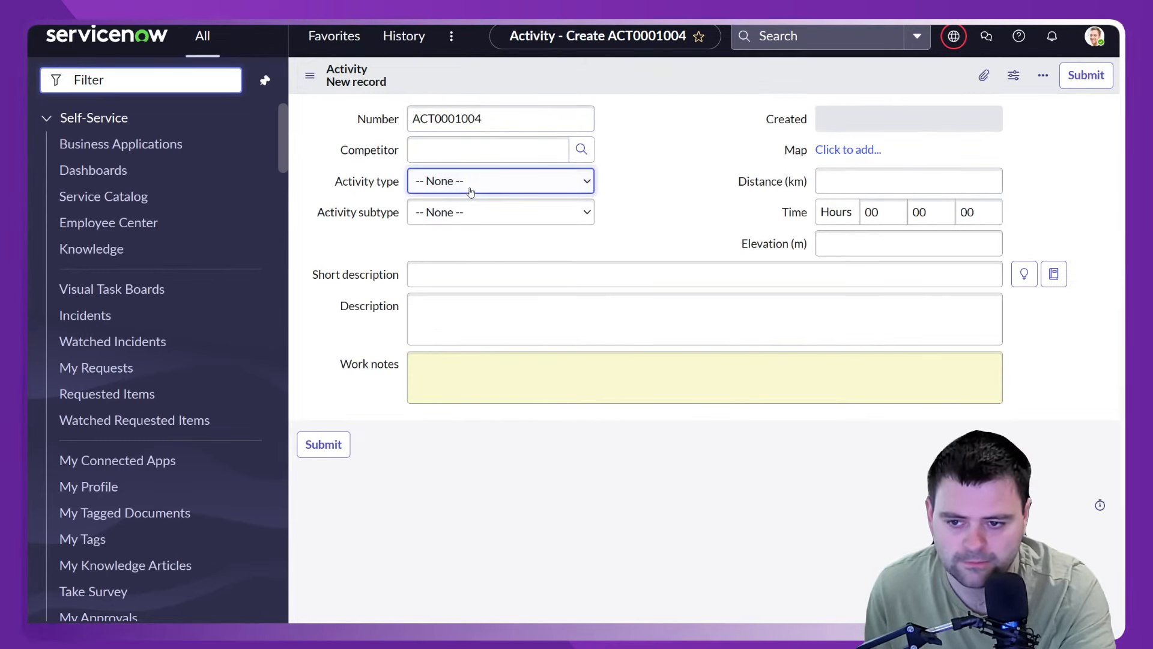
{"action": "right_click", "coordinate": [378, 182]}
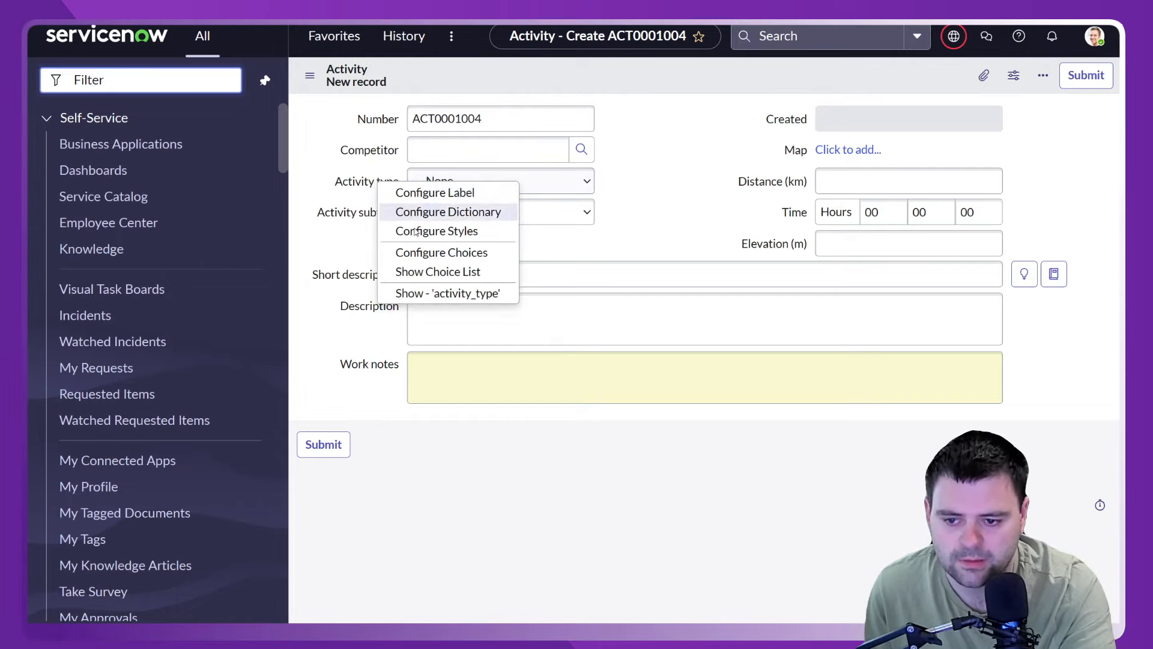
{"action": "left_click", "coordinate": [442, 253]}
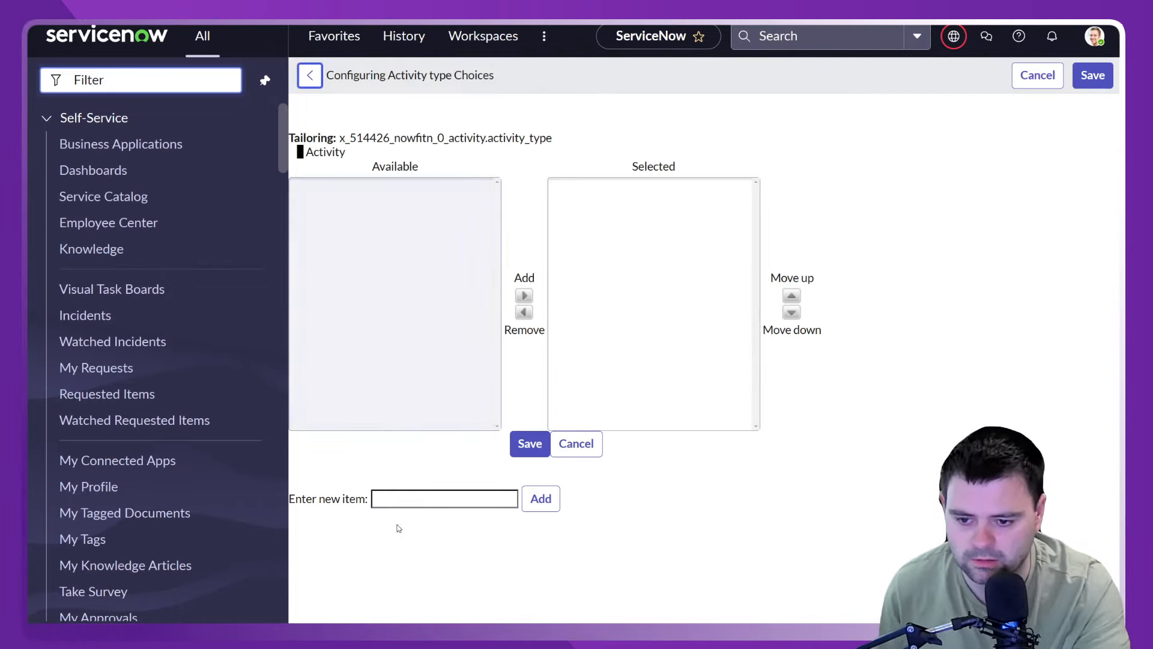
{"action": "left_click", "coordinate": [414, 503]}
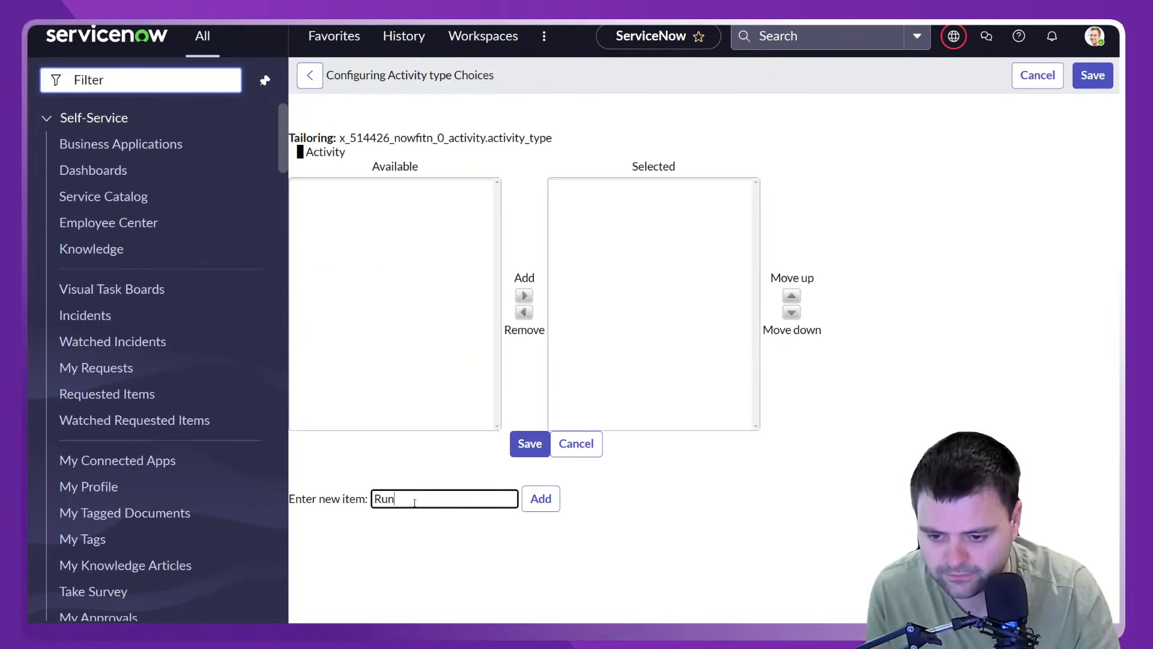
{"action": "type", "text": "Run"}
{"action": "key", "text": "Tab"}
{"action": "key", "text": "Return"}
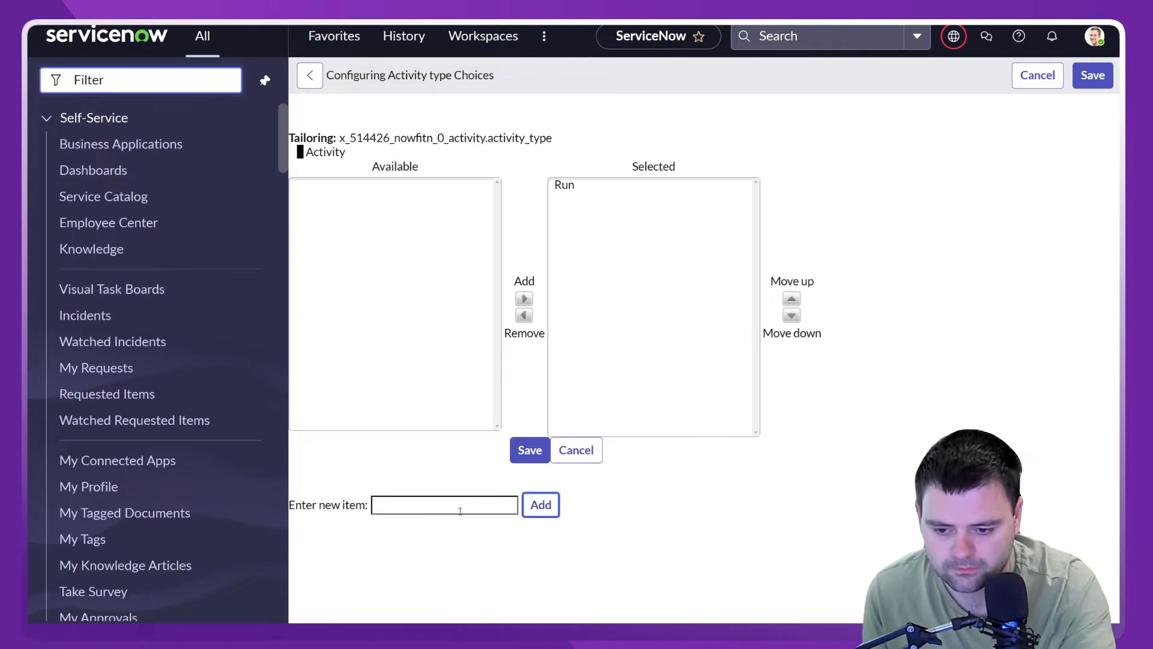
{"action": "left_click", "coordinate": [460, 511]}
{"action": "type", "text": "Cycle"}
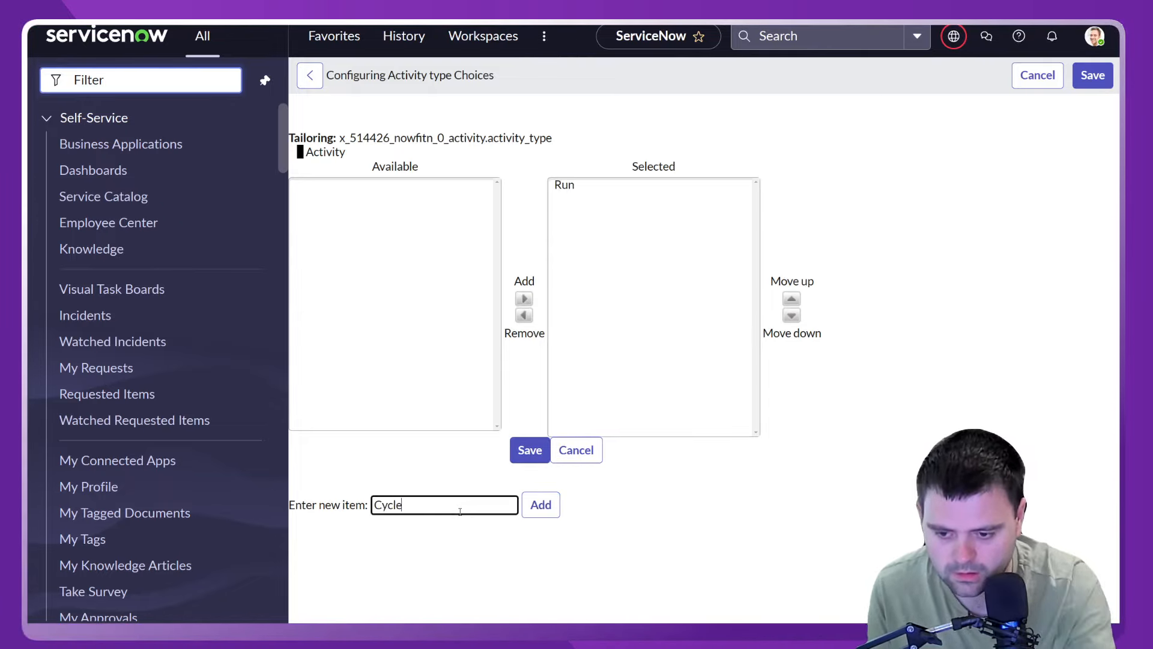
{"action": "key", "text": "Tab"}
{"action": "key", "text": "Return"}
Add Rowing, Weight Training and Walk to the Activity type choices and save them.
{"action": "left_click", "coordinate": [463, 507]}
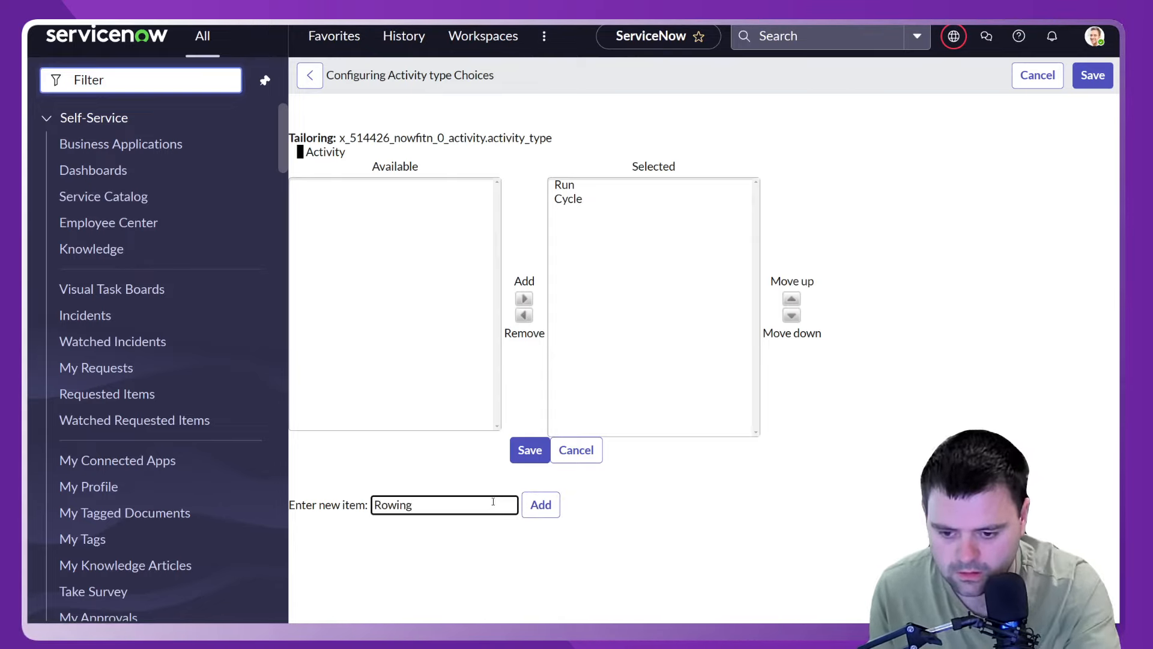
{"action": "key", "text": "Tab"}
{"action": "key", "text": "Return"}
{"action": "left_click", "coordinate": [443, 503]}
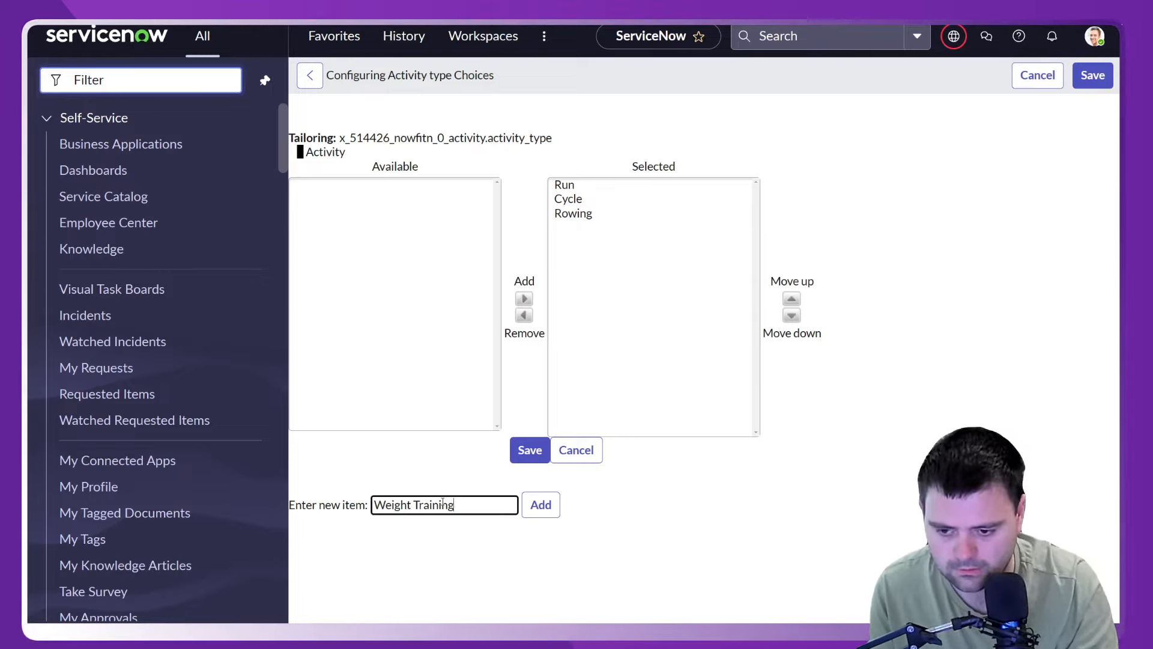
{"action": "left_click", "coordinate": [548, 507]}
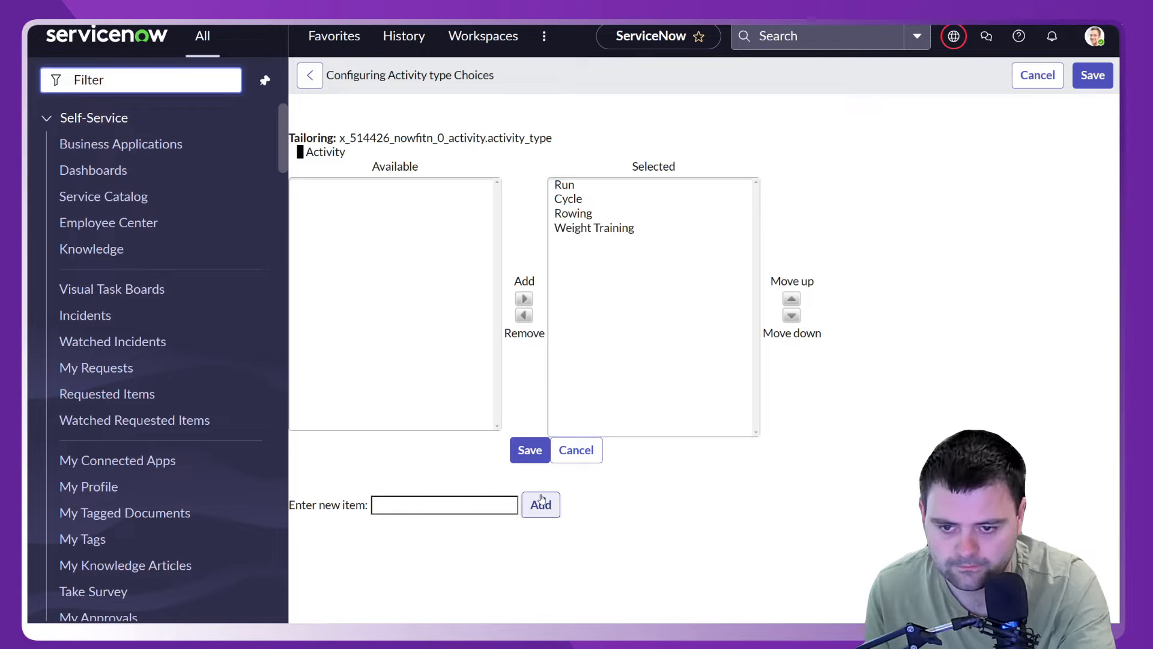
{"action": "left_click", "coordinate": [439, 508]}
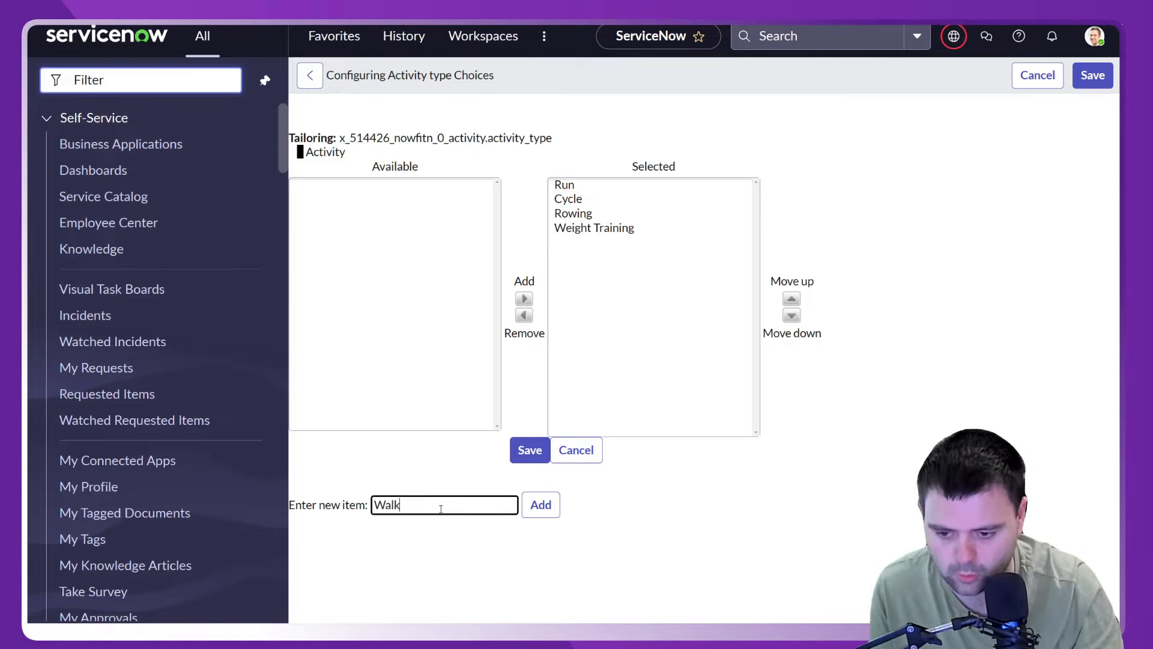
{"action": "left_click", "coordinate": [540, 504]}
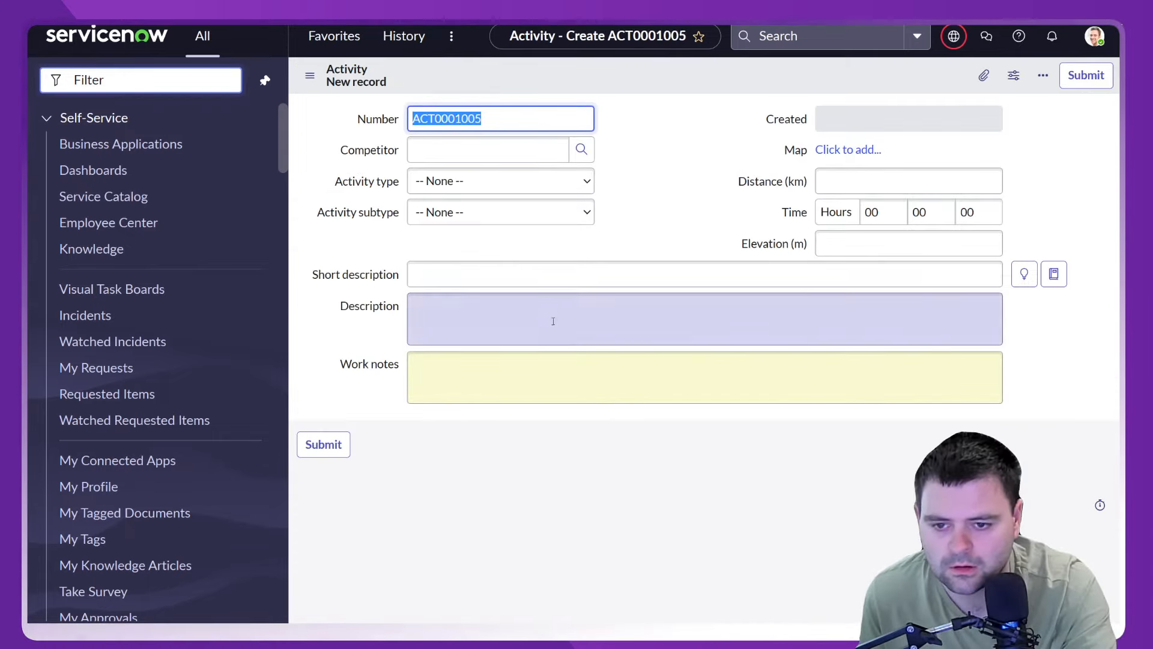
Test the Activity type choices by picking Run, and check what Activity subtype offers.
{"action": "left_click", "coordinate": [513, 189]}
{"action": "left_click", "coordinate": [620, 202]}
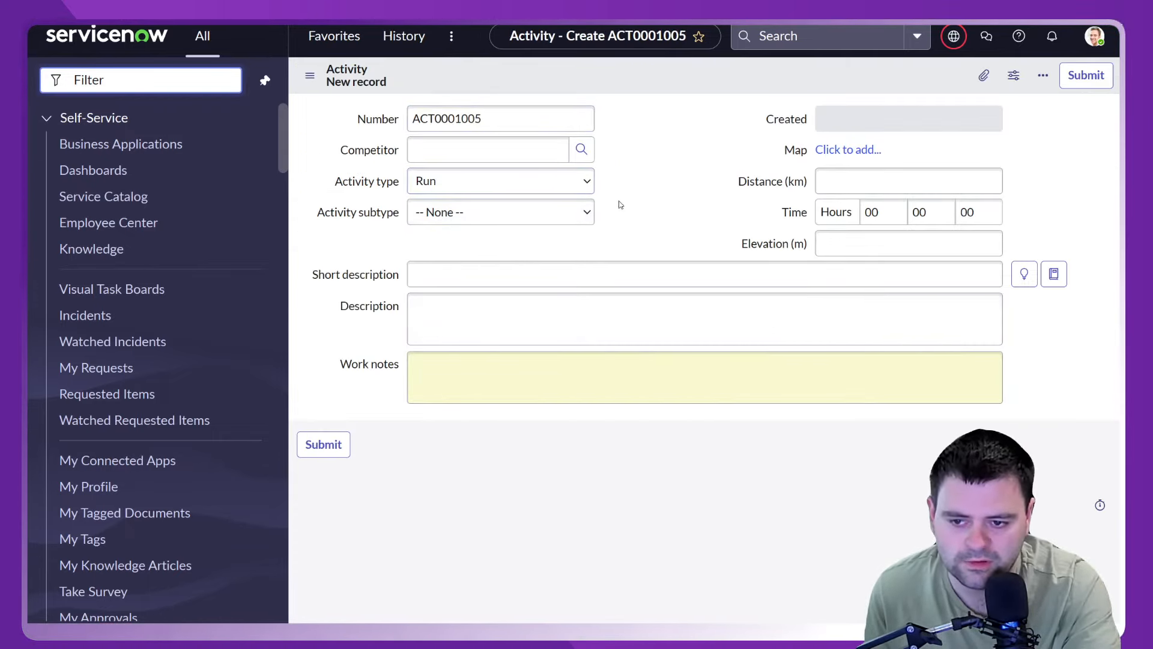
{"action": "right_click", "coordinate": [367, 215]}
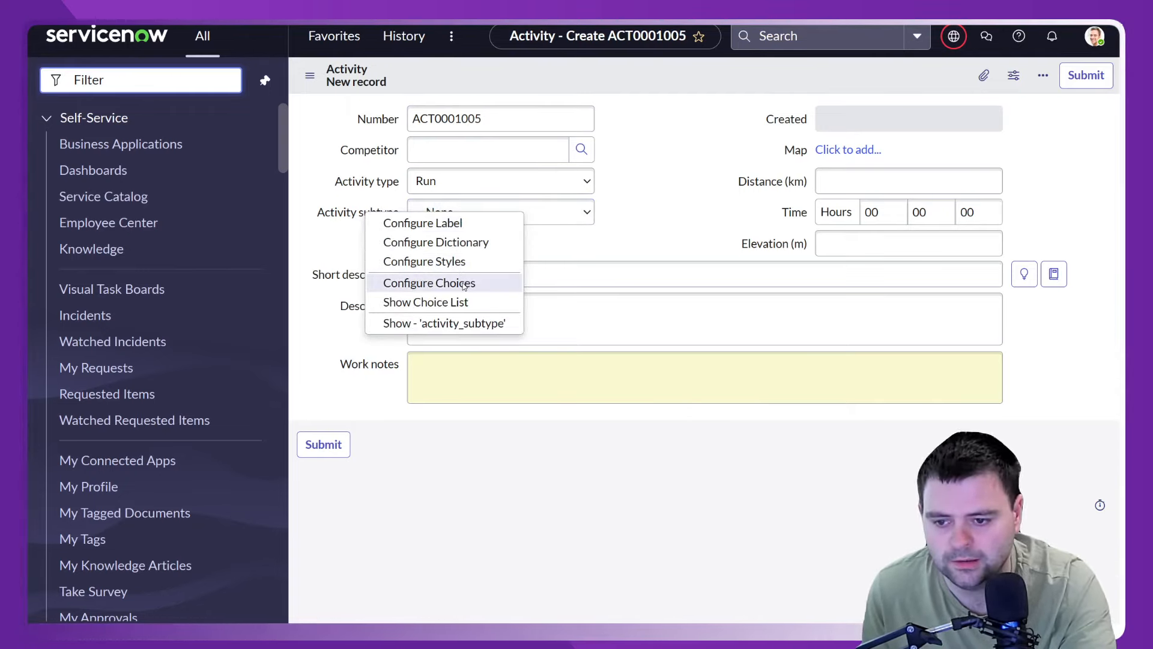
{"action": "left_click", "coordinate": [654, 184]}
{"action": "left_click", "coordinate": [446, 215]}
{"action": "left_click", "coordinate": [451, 184]}
{"action": "left_click", "coordinate": [675, 174]}
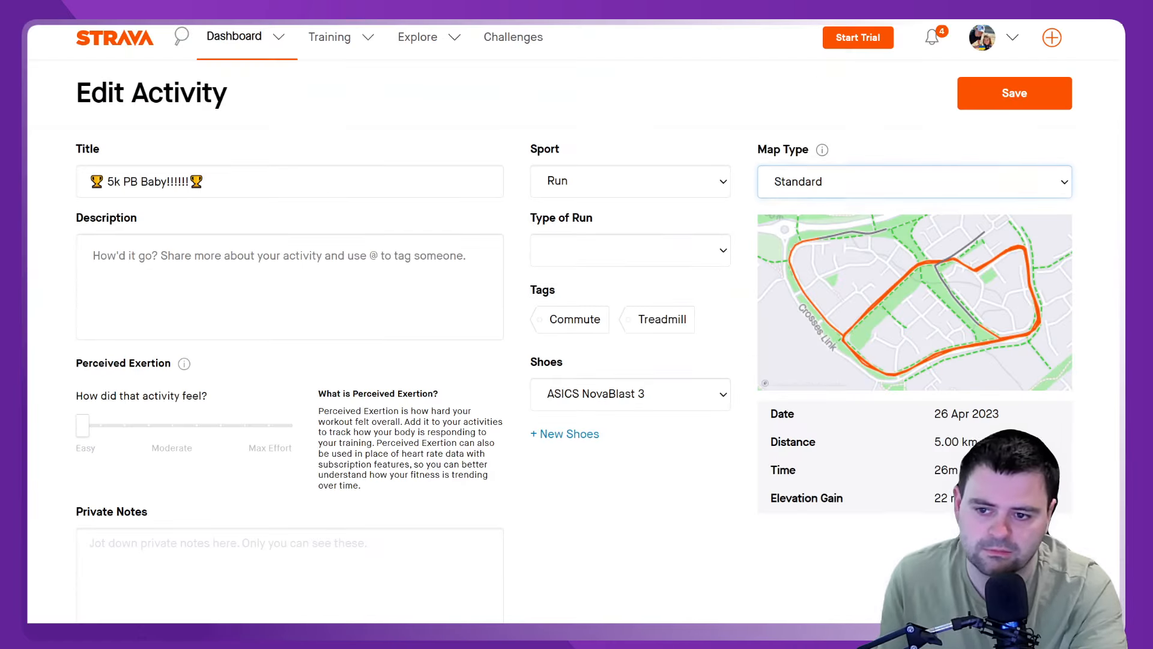
On Strava's Edit Activity page, switch Sport through Walk, Swim and Ride to compare which ones offer a type field.
{"action": "left_click", "coordinate": [623, 179]}
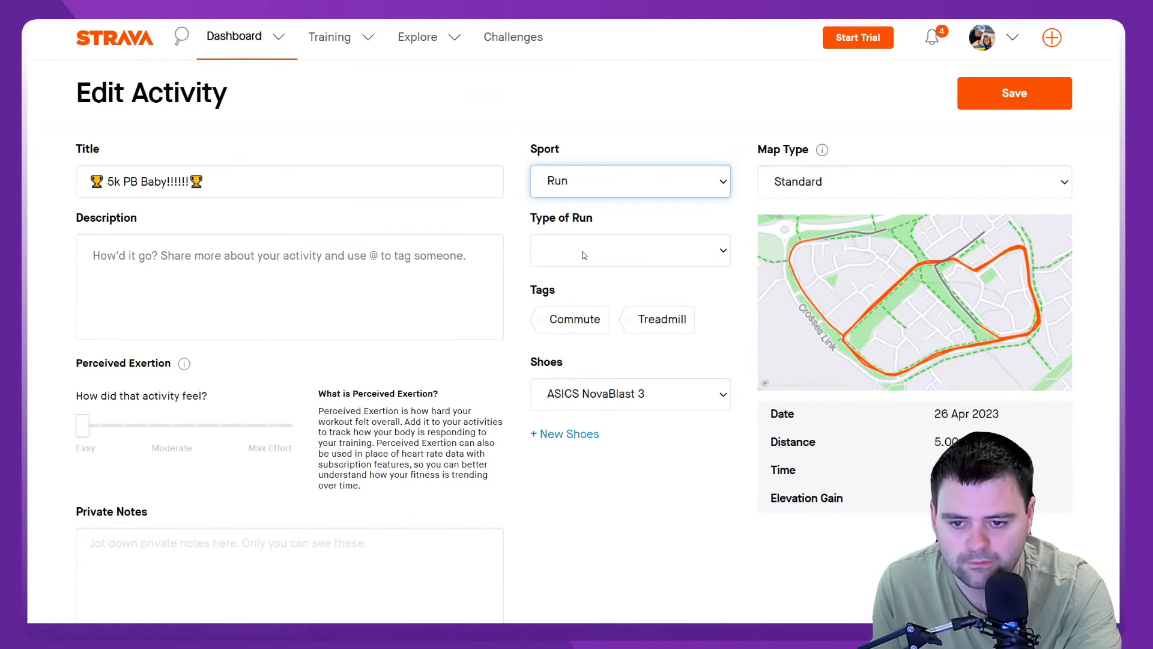
{"action": "key", "text": "w"}
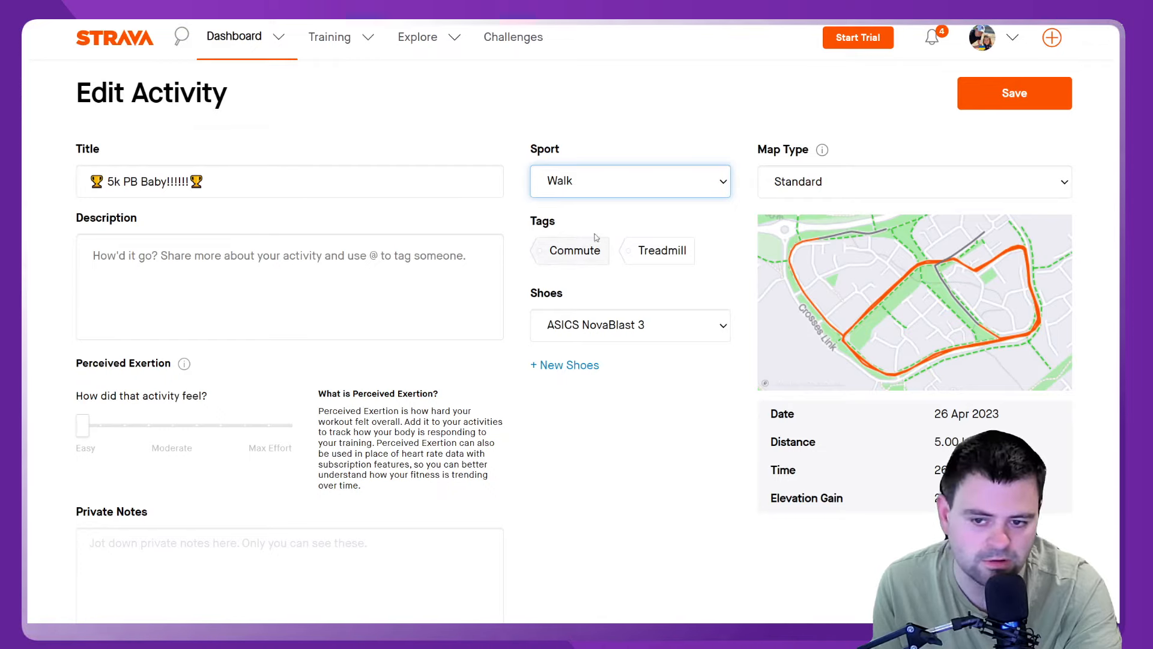
{"action": "key", "text": "s"}
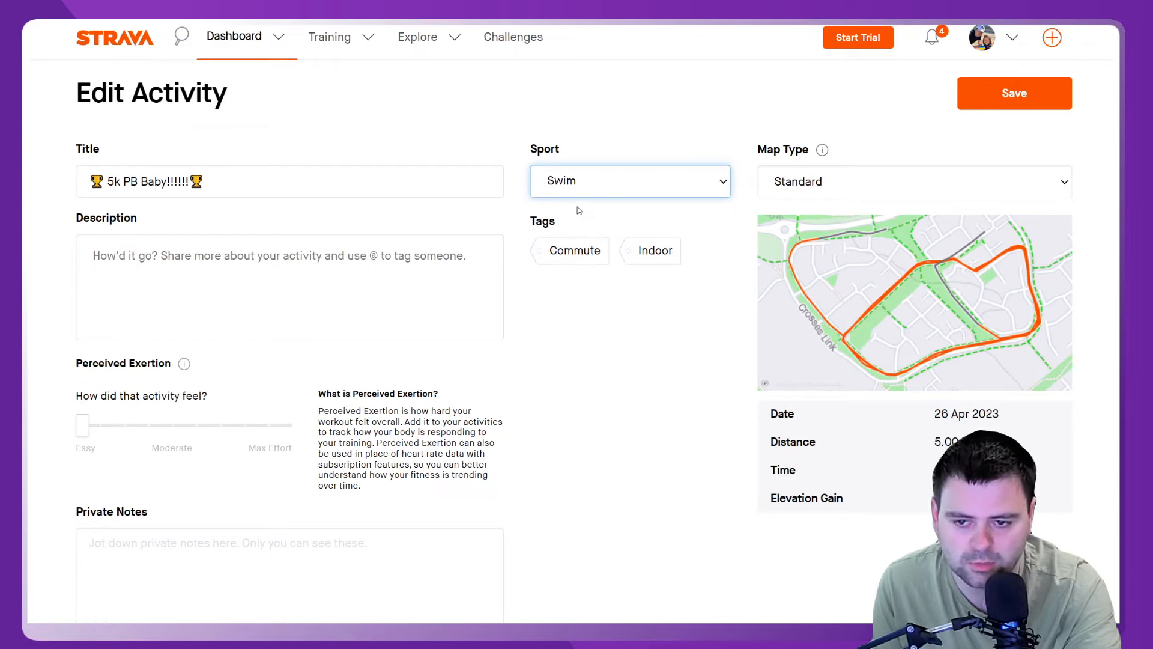
{"action": "key", "text": "r"}
{"action": "key", "text": "Tab"}
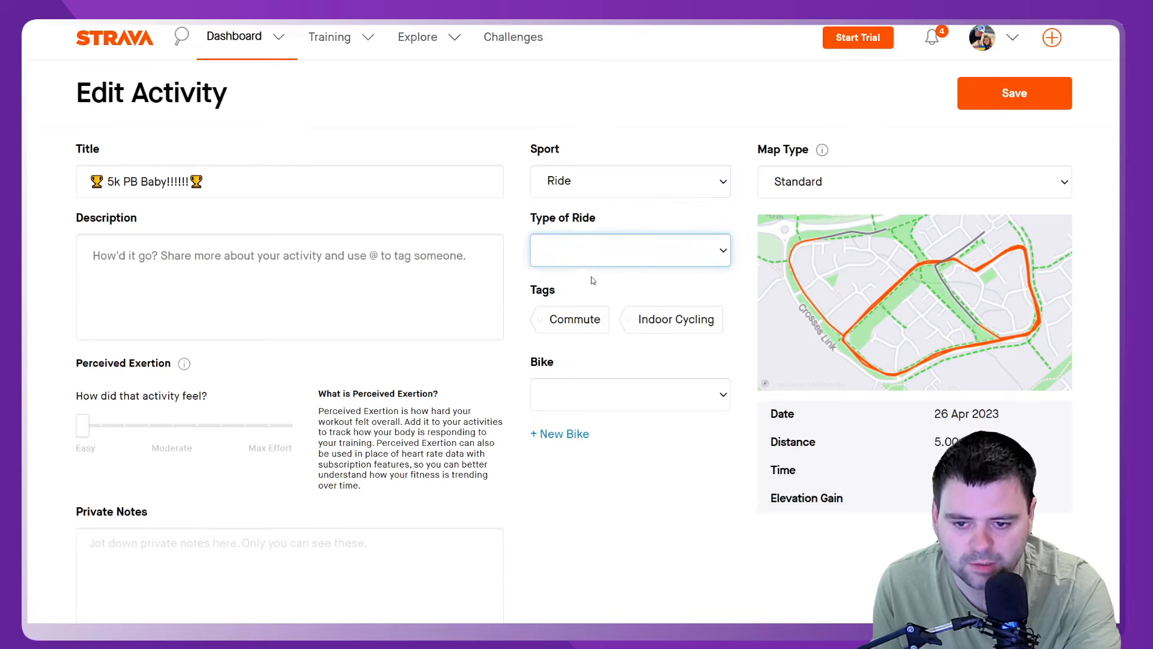
{"action": "left_click", "coordinate": [561, 95]}
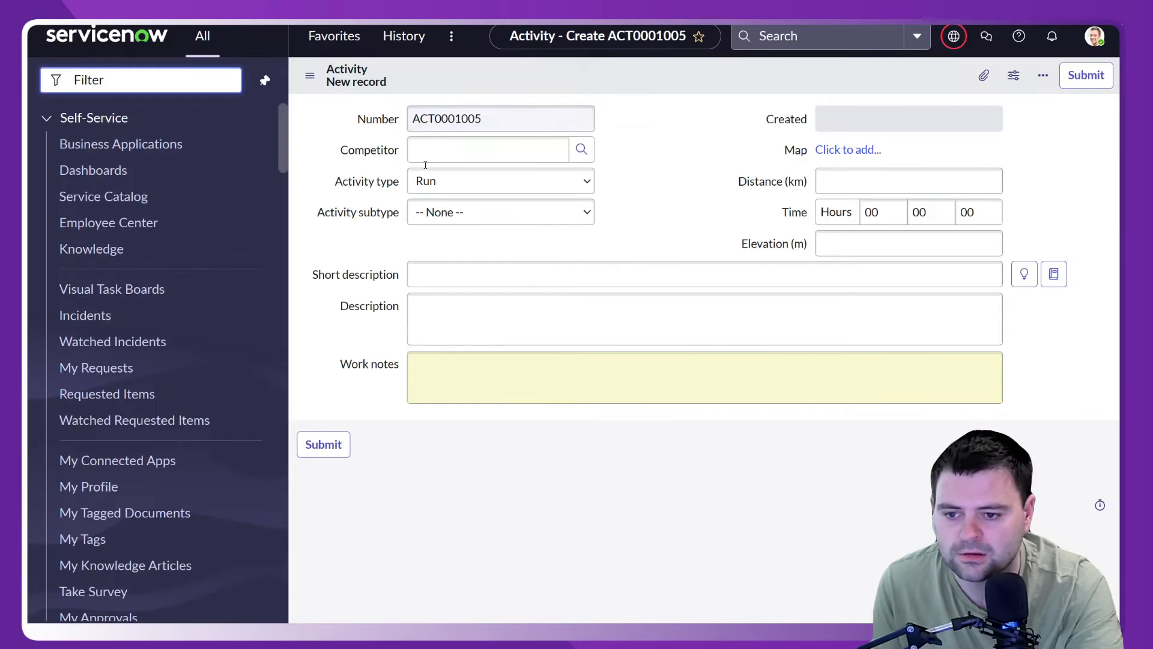
Back in ServiceNow, add Race and Workout as the Activity subtype choices and save them.
{"action": "right_click", "coordinate": [385, 212]}
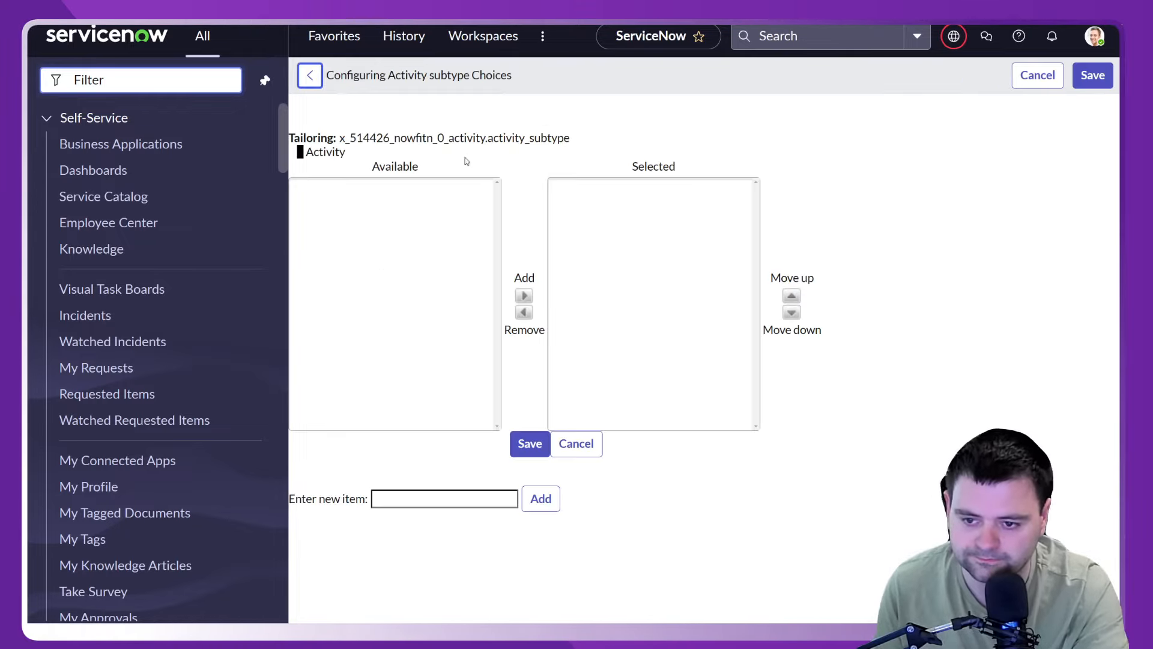
{"action": "left_click", "coordinate": [430, 493]}
{"action": "type", "text": "Race"}
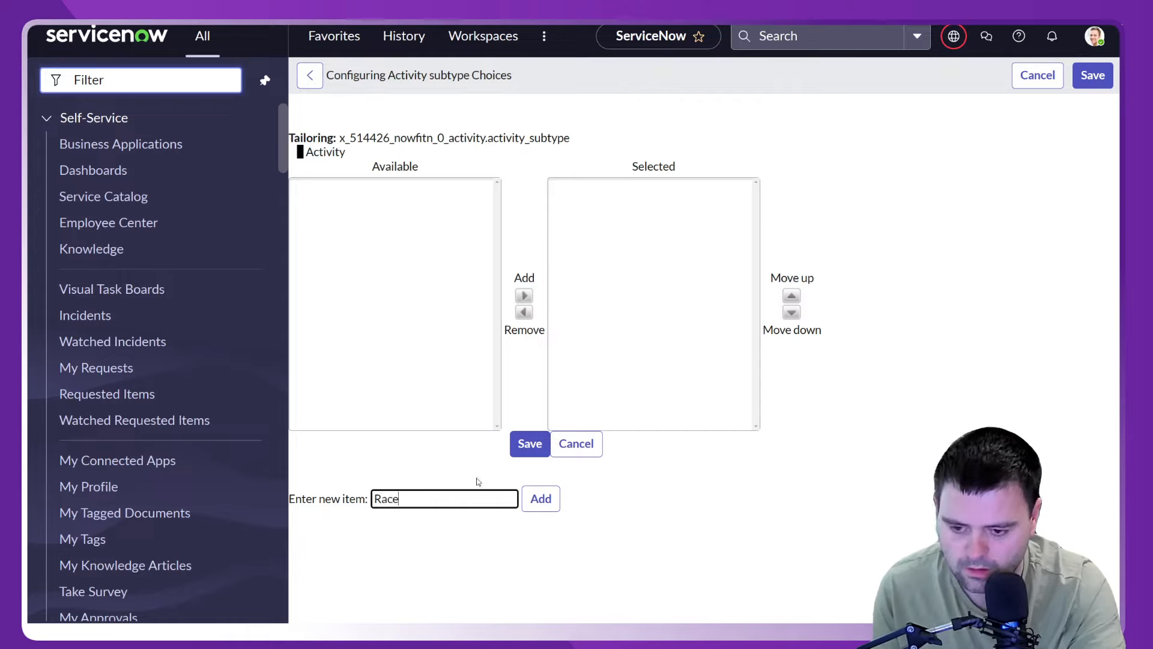
{"action": "left_click", "coordinate": [540, 498]}
{"action": "left_click", "coordinate": [451, 502]}
{"action": "type", "text": "Work"}
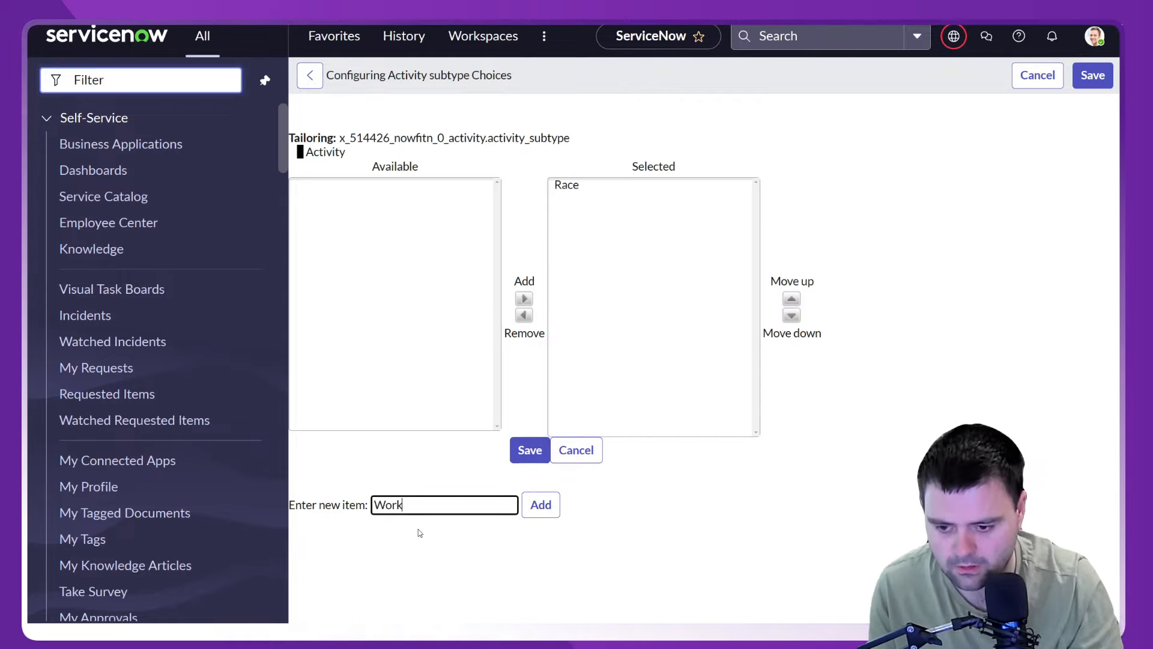
{"action": "type", "text": "out"}
{"action": "left_click", "coordinate": [540, 505]}
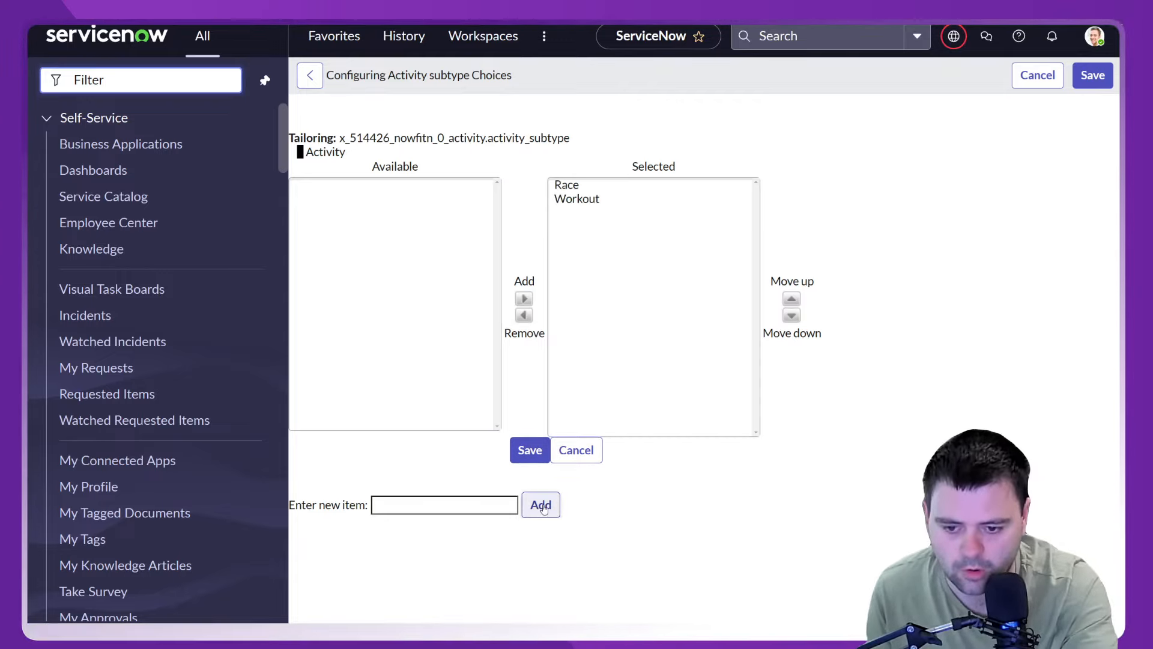
{"action": "left_click", "coordinate": [529, 450]}
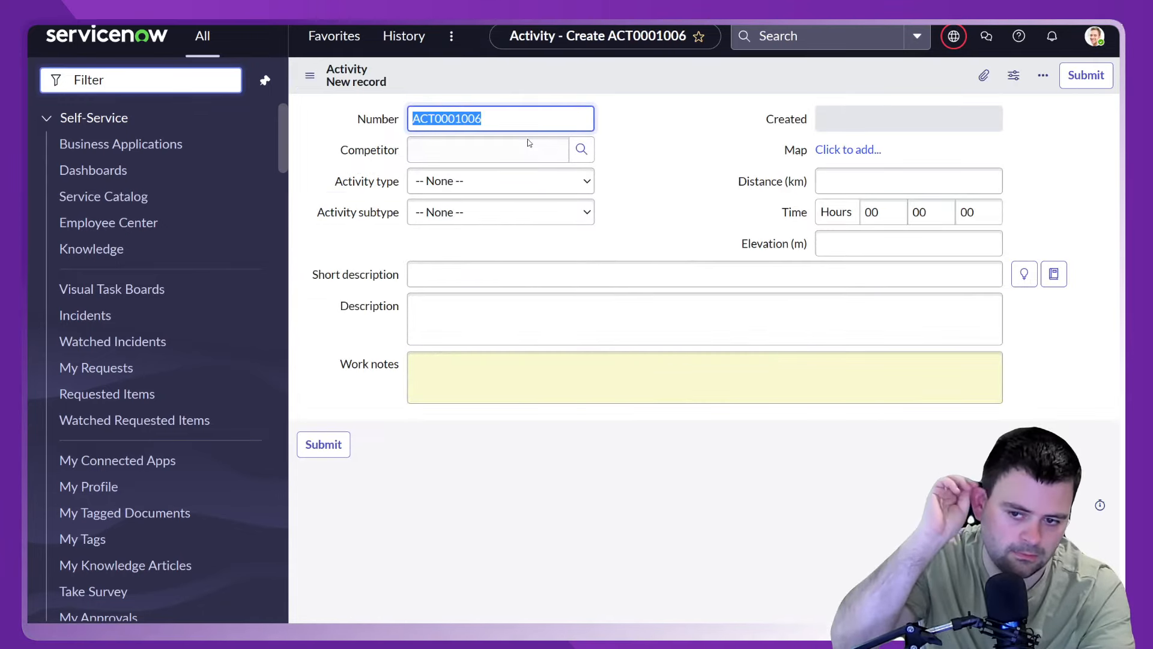
Test the new choices on the activity form by setting Activity type to Run and Activity subtype to Race.
{"action": "left_click", "coordinate": [518, 183]}
{"action": "left_click", "coordinate": [497, 214]}
{"action": "left_click", "coordinate": [489, 215]}
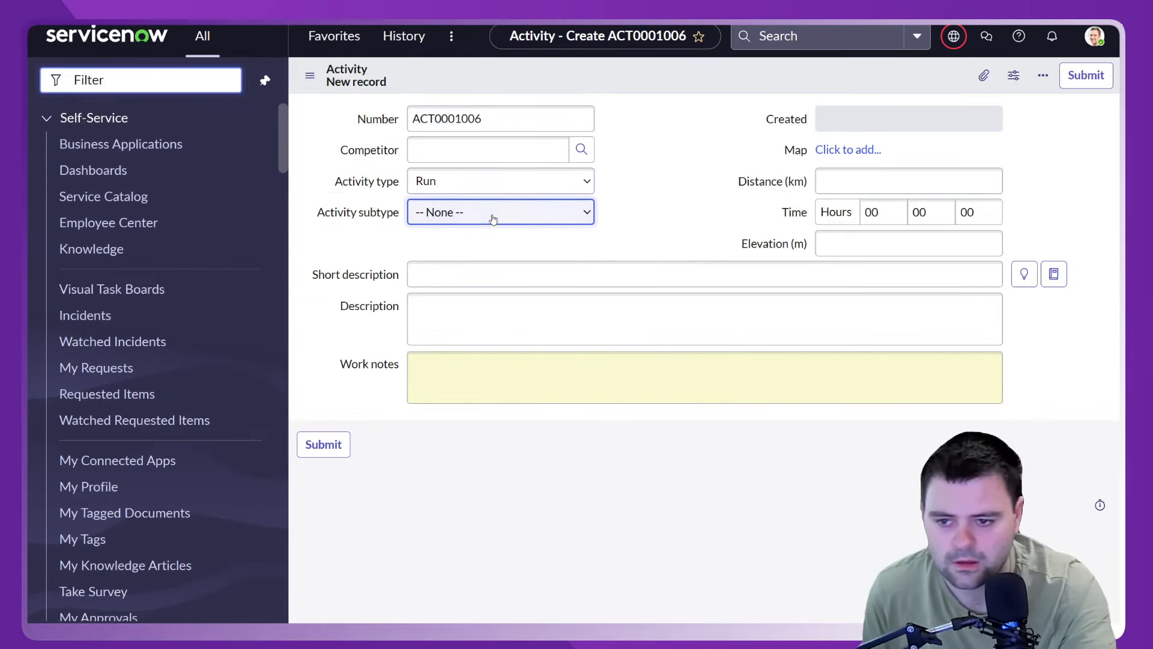
{"action": "left_click", "coordinate": [473, 248]}
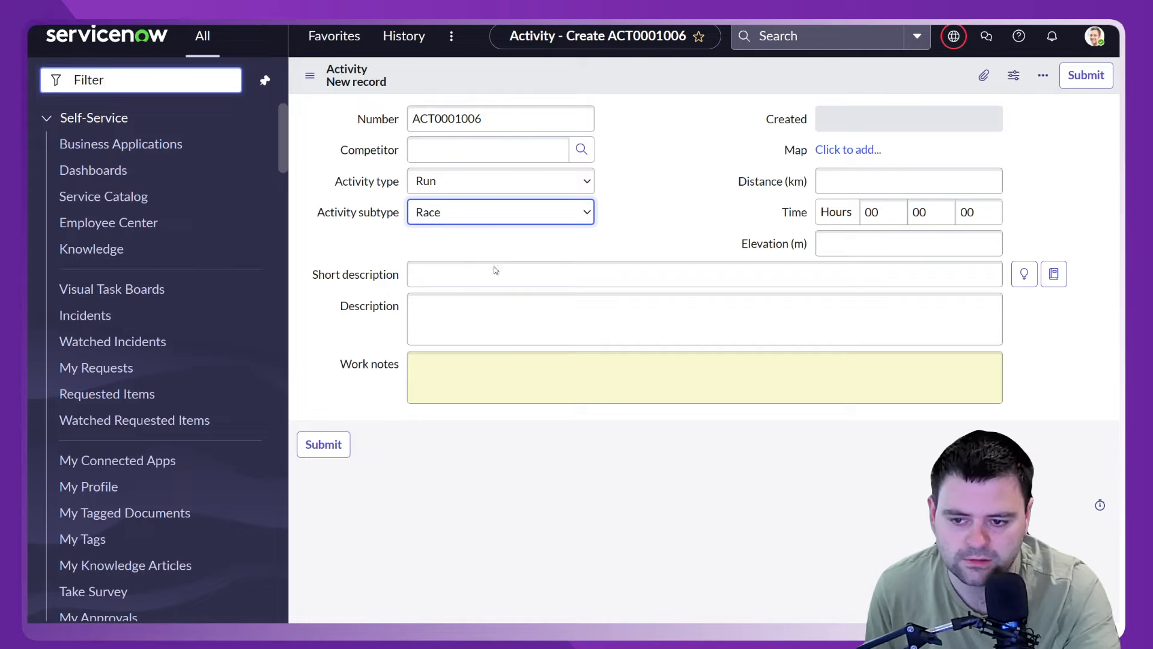
Try entering a person's name as the Competitor, and clear the field again.
{"action": "left_click", "coordinate": [526, 155]}
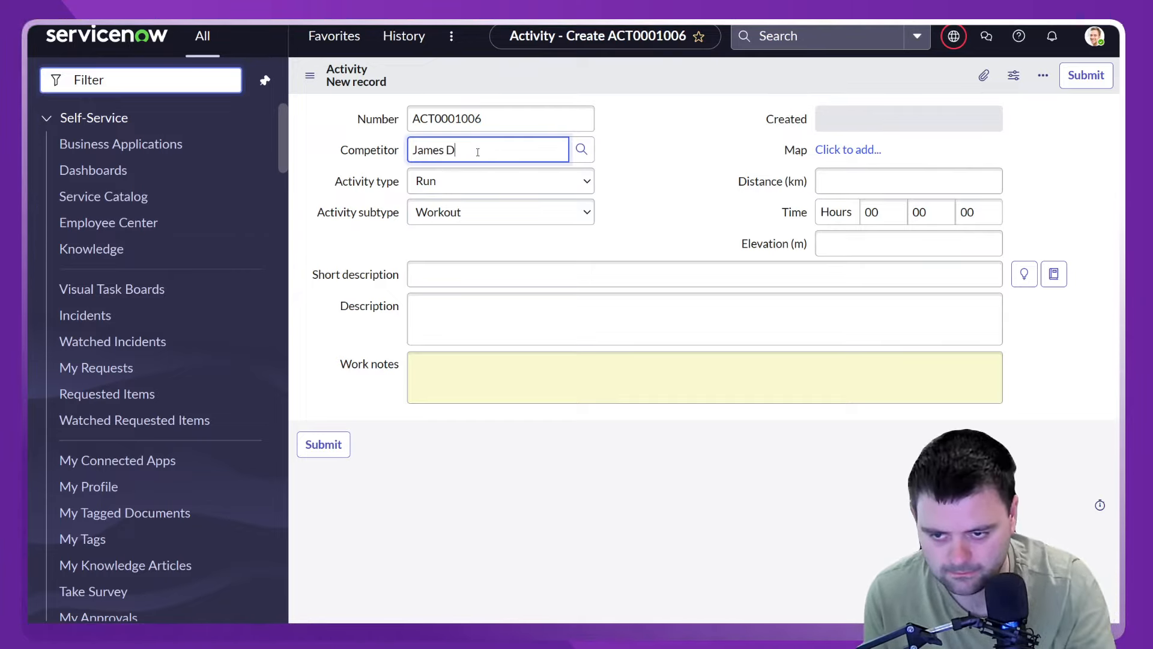
{"action": "left_click_drag", "start_coordinate": [481, 150], "coordinate": [358, 126]}
{"action": "key", "text": "BackSpace"}
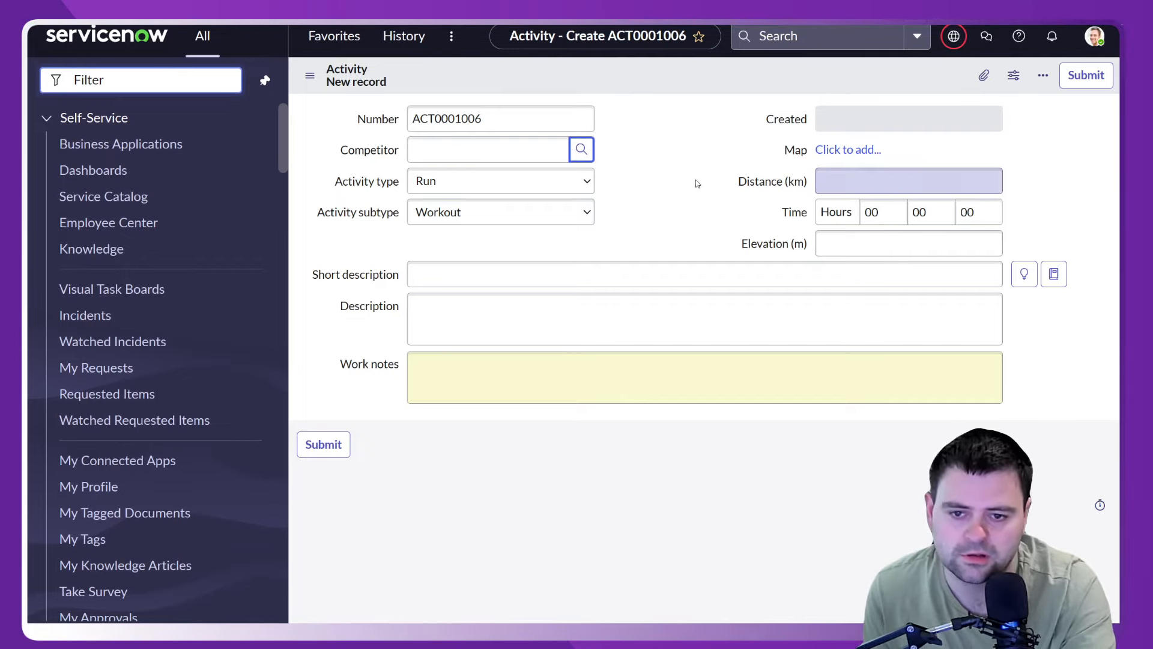
Open the dictionary entry behind the Competitor field and review its existing dictionary overrides.
{"action": "right_click", "coordinate": [369, 155]}
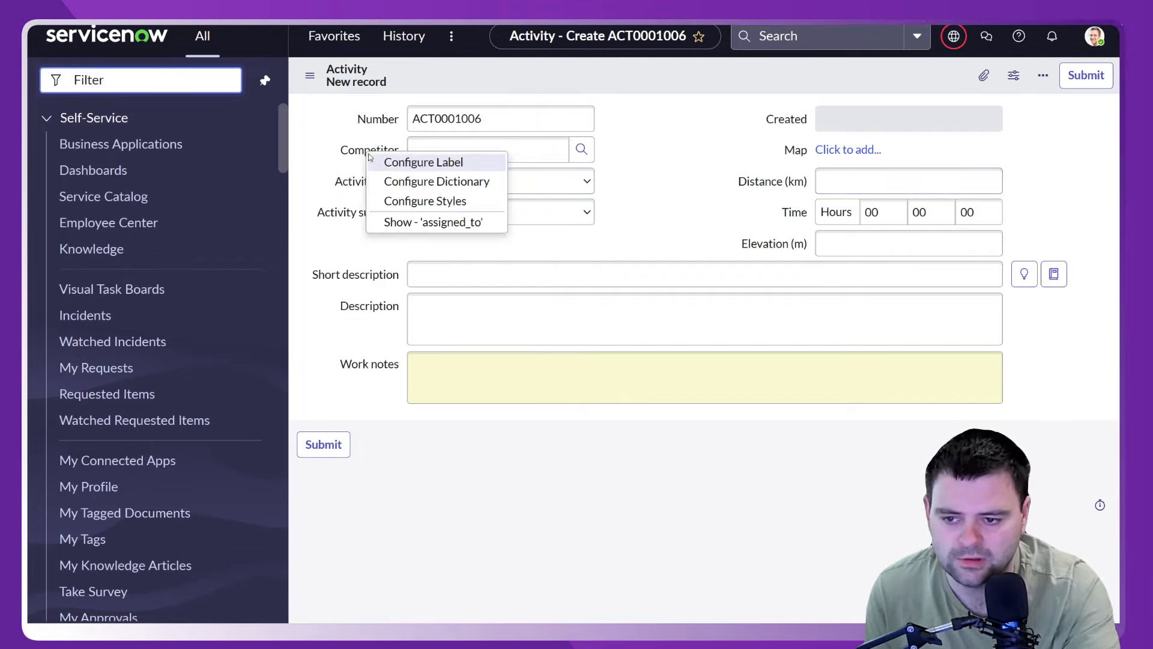
{"action": "left_click", "coordinate": [457, 187]}
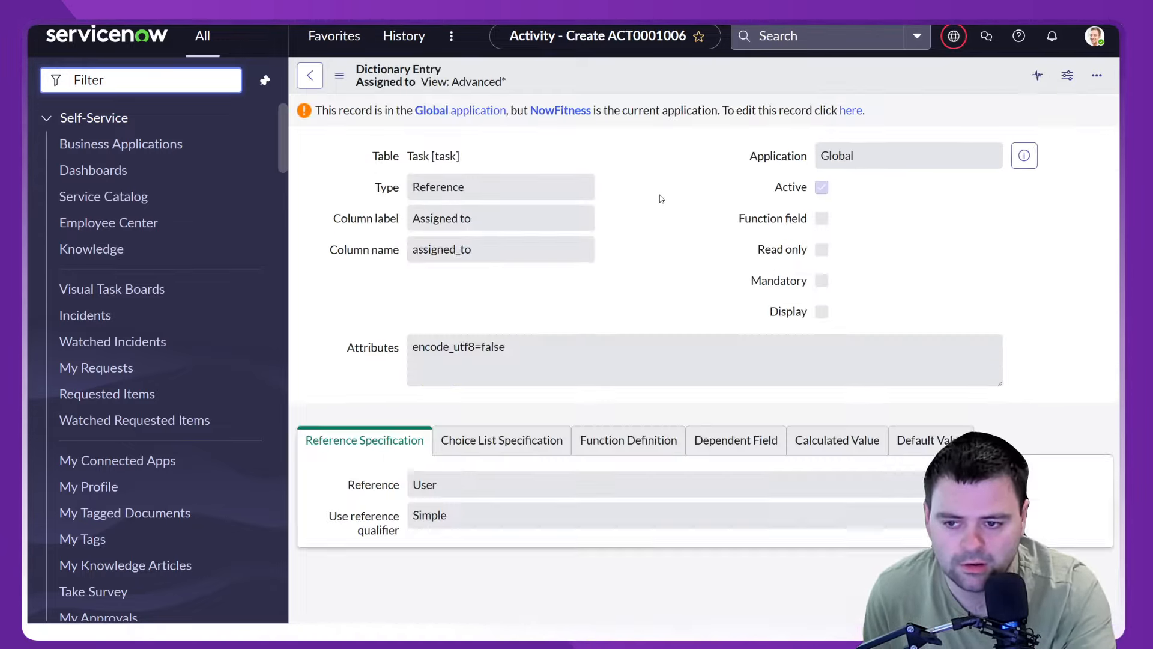
{"action": "scroll", "coordinate": [930, 309], "scroll_direction": "down", "scroll_amount": 10}
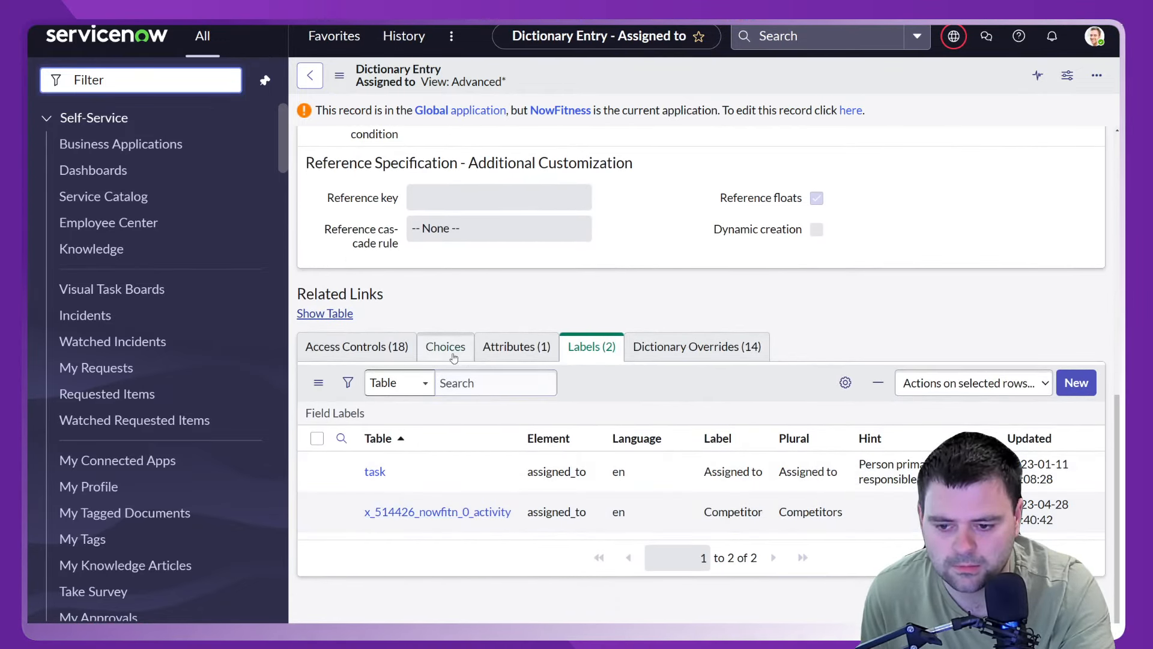
{"action": "left_click", "coordinate": [697, 346]}
{"action": "scroll", "coordinate": [616, 422], "scroll_direction": "down", "scroll_amount": 4}
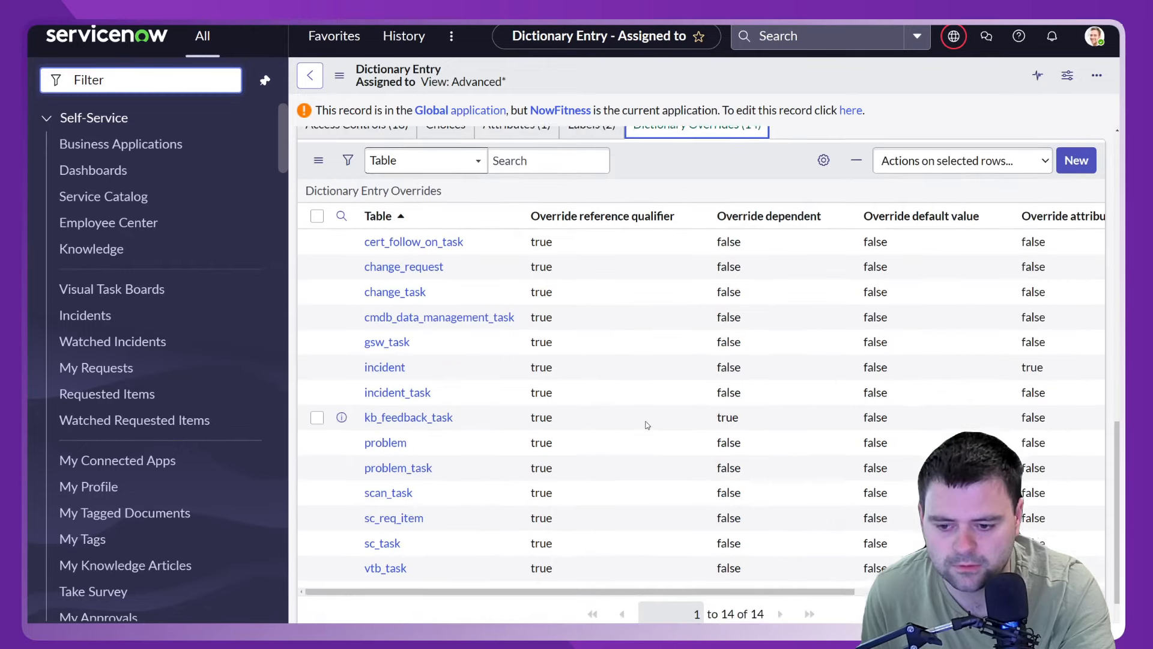
{"action": "scroll", "coordinate": [660, 390], "scroll_direction": "up", "scroll_amount": 3}
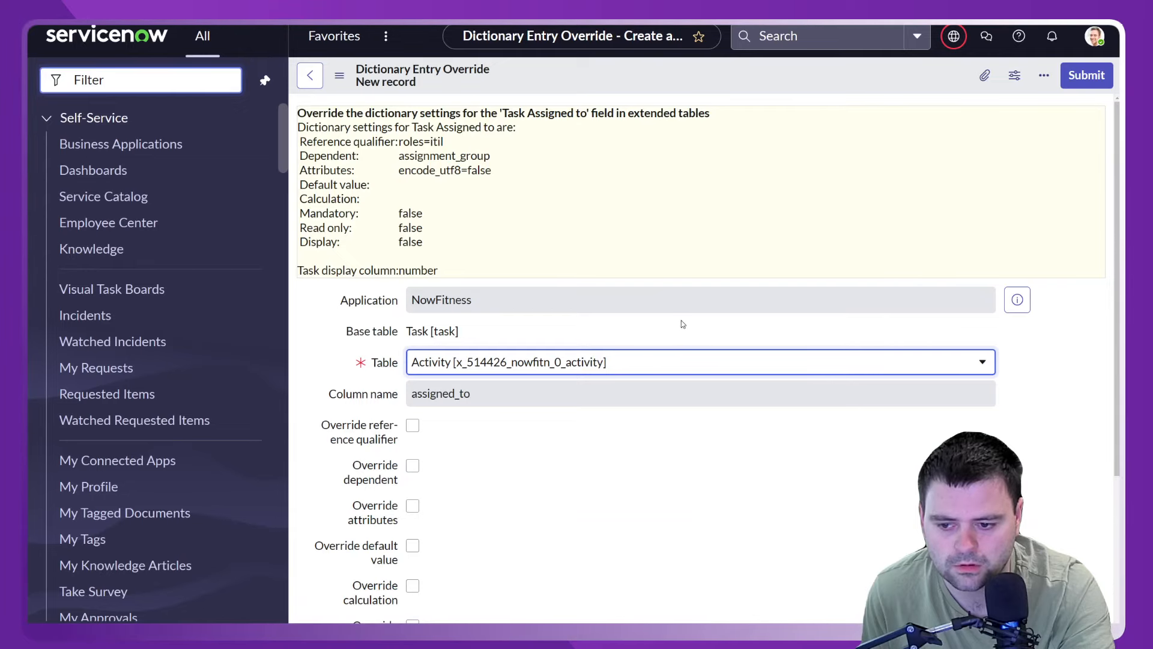
Try the reference qualifier option in a new assigned_to override for the Activity table, and leave without saving.
{"action": "scroll", "coordinate": [682, 325], "scroll_direction": "down", "scroll_amount": 3}
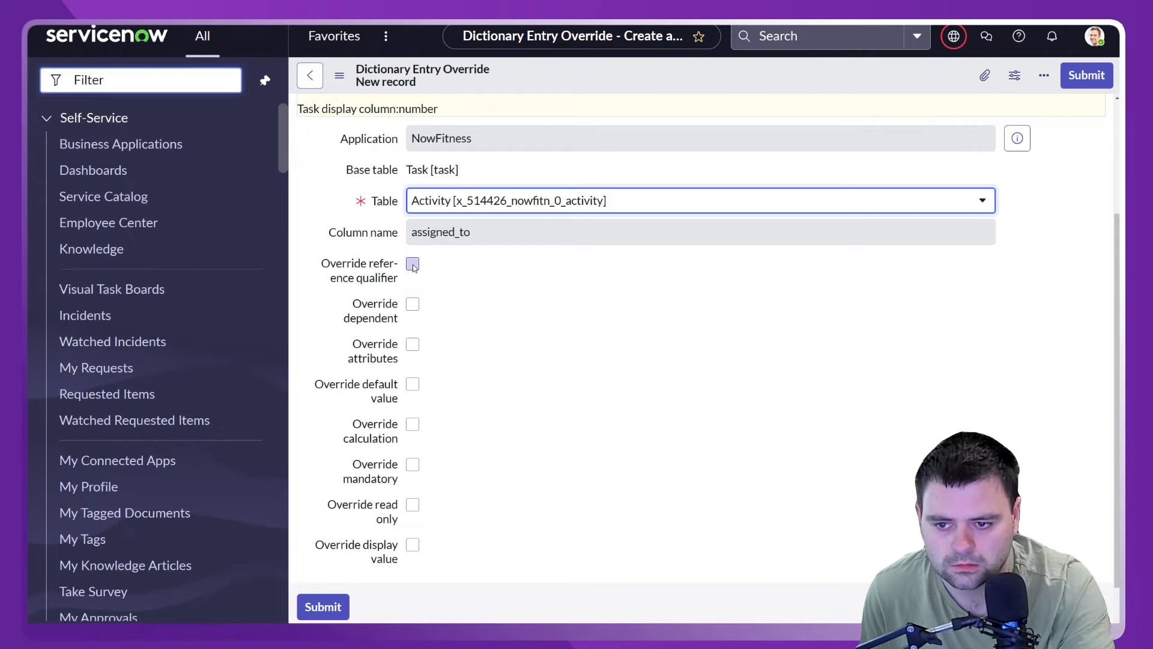
{"action": "left_click", "coordinate": [413, 265]}
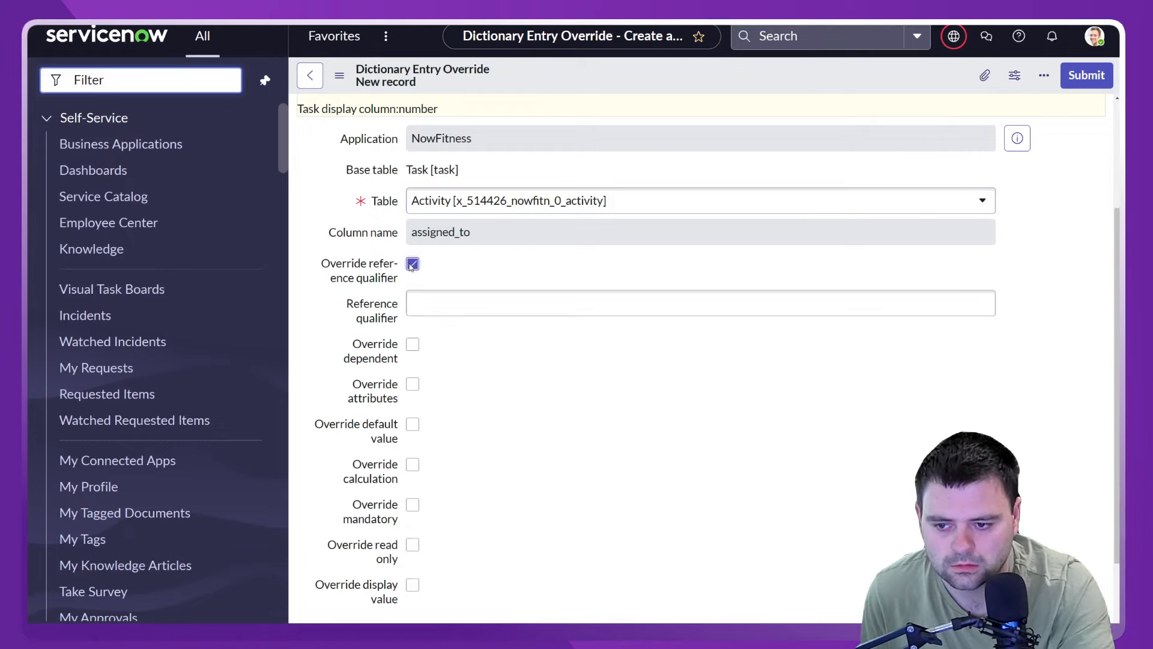
{"action": "left_click", "coordinate": [413, 265]}
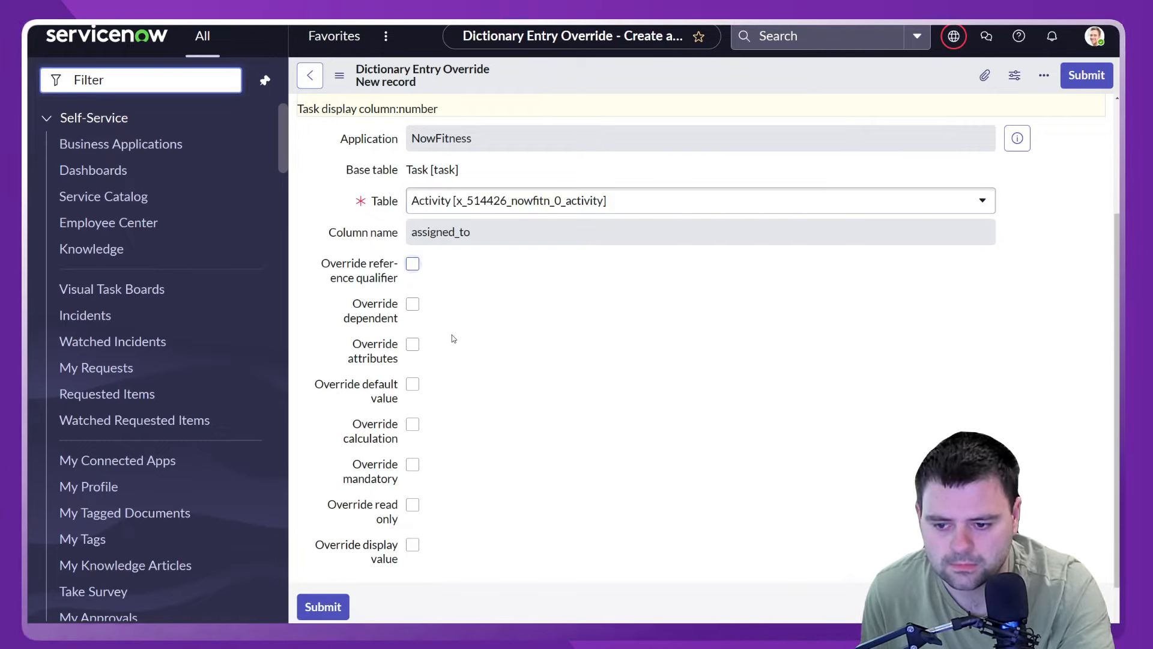
{"action": "scroll", "coordinate": [452, 334], "scroll_direction": "down", "scroll_amount": 1}
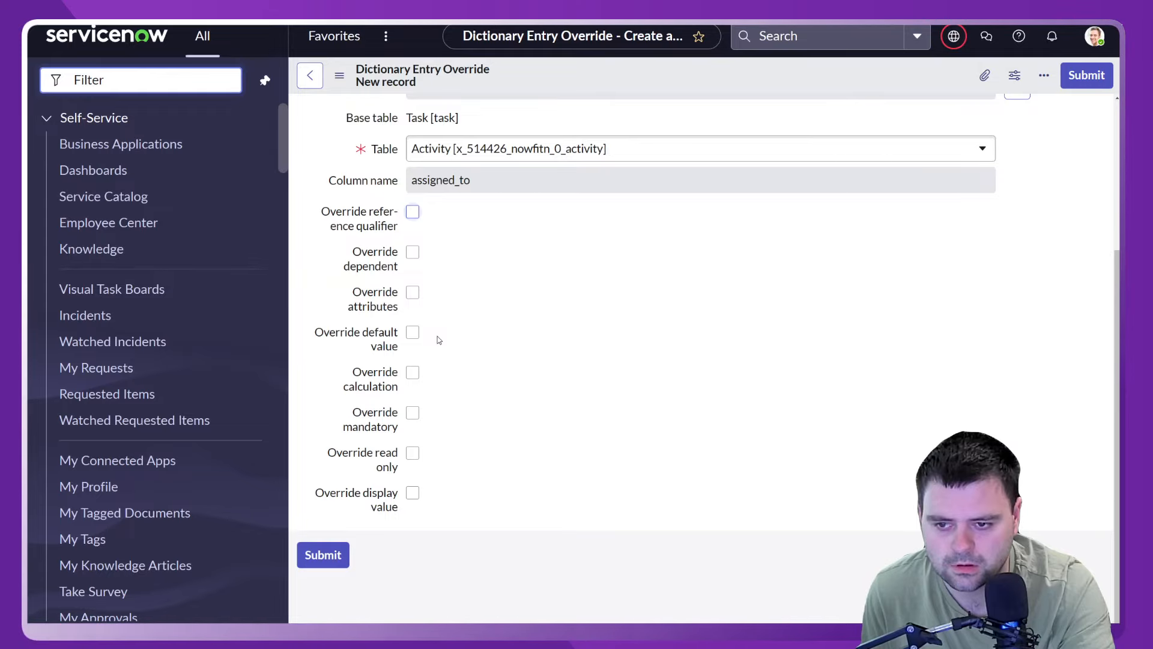
{"action": "scroll", "coordinate": [439, 340], "scroll_direction": "up", "scroll_amount": 3}
{"action": "scroll", "coordinate": [474, 379], "scroll_direction": "down", "scroll_amount": 3}
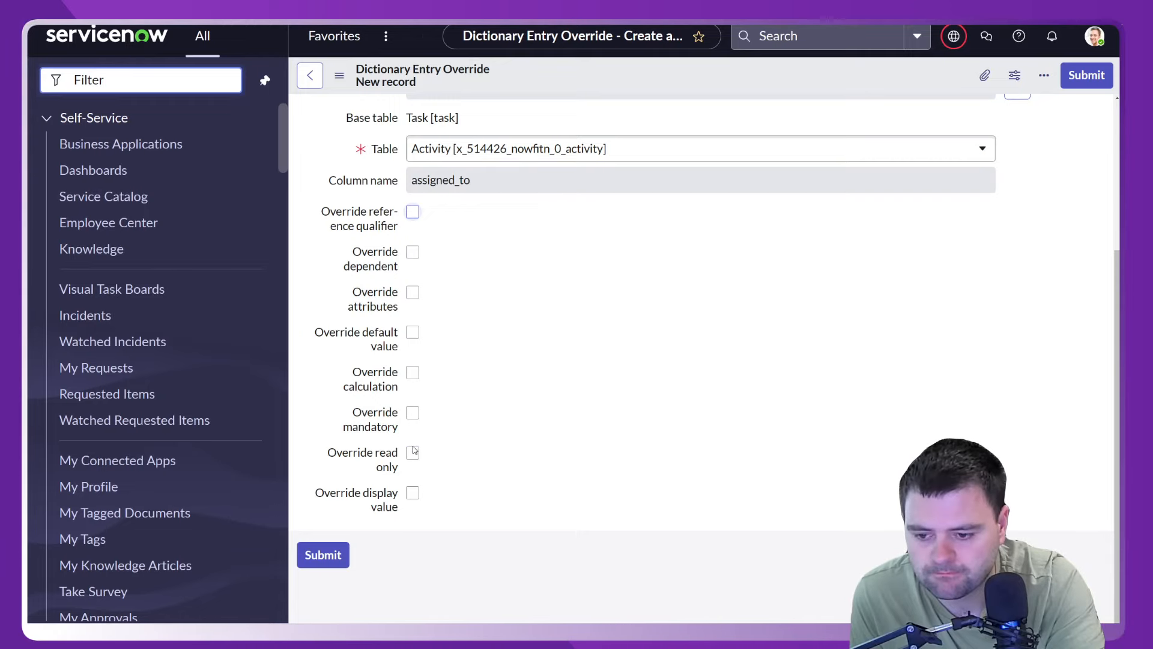
{"action": "scroll", "coordinate": [555, 434], "scroll_direction": "up", "scroll_amount": 3}
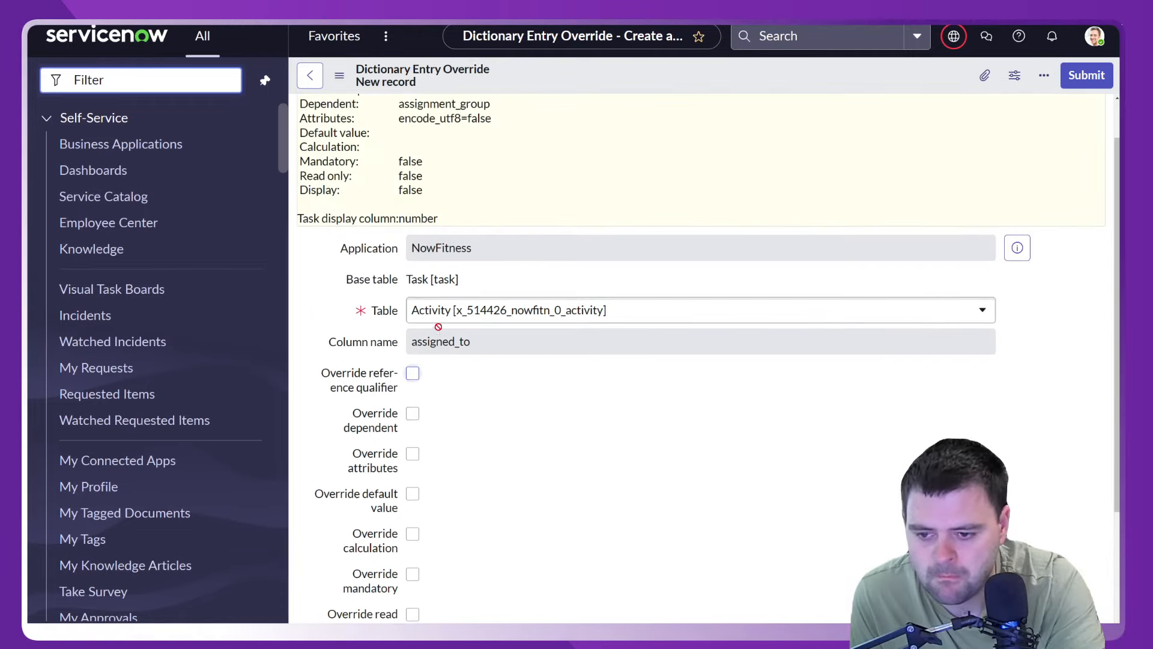
{"action": "left_click", "coordinate": [310, 75]}
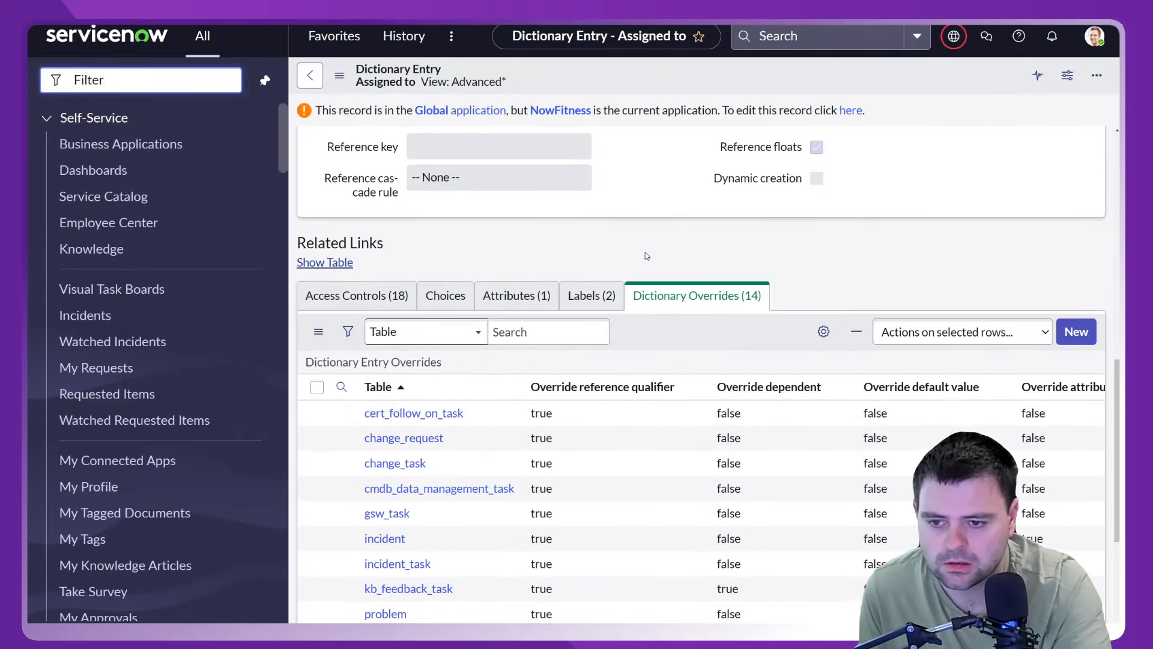
Examine the assigned_to entry's reference specification and its list of overrides, and return to the new activity form.
{"action": "scroll", "coordinate": [660, 296], "scroll_direction": "up", "scroll_amount": 10}
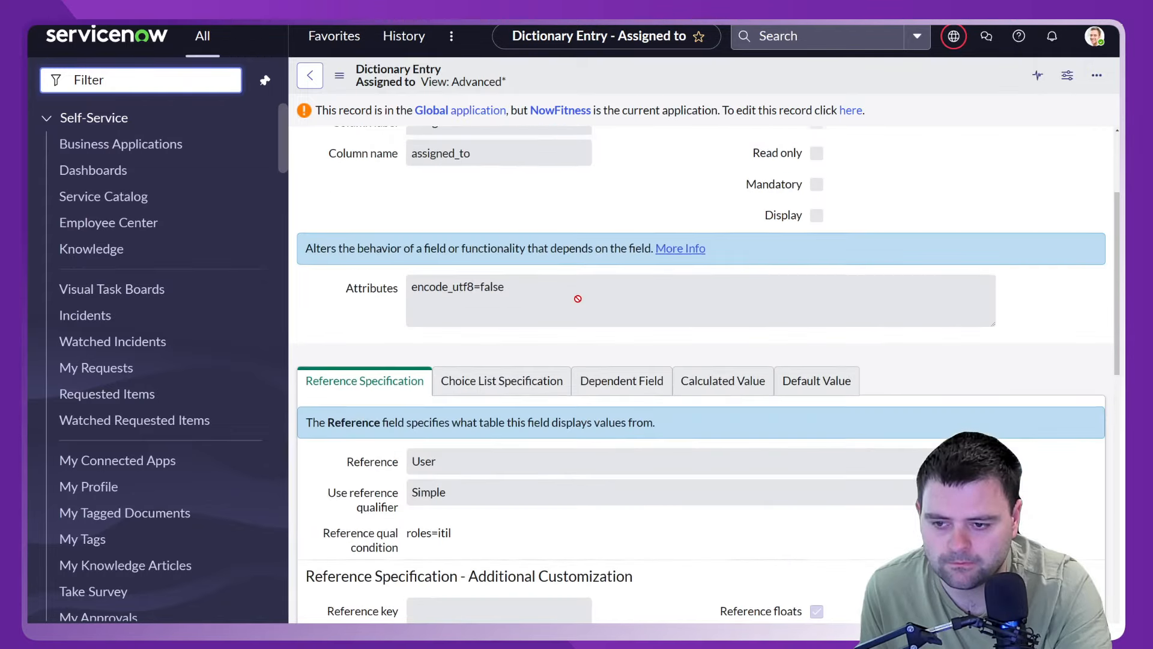
{"action": "scroll", "coordinate": [374, 438], "scroll_direction": "down", "scroll_amount": 3}
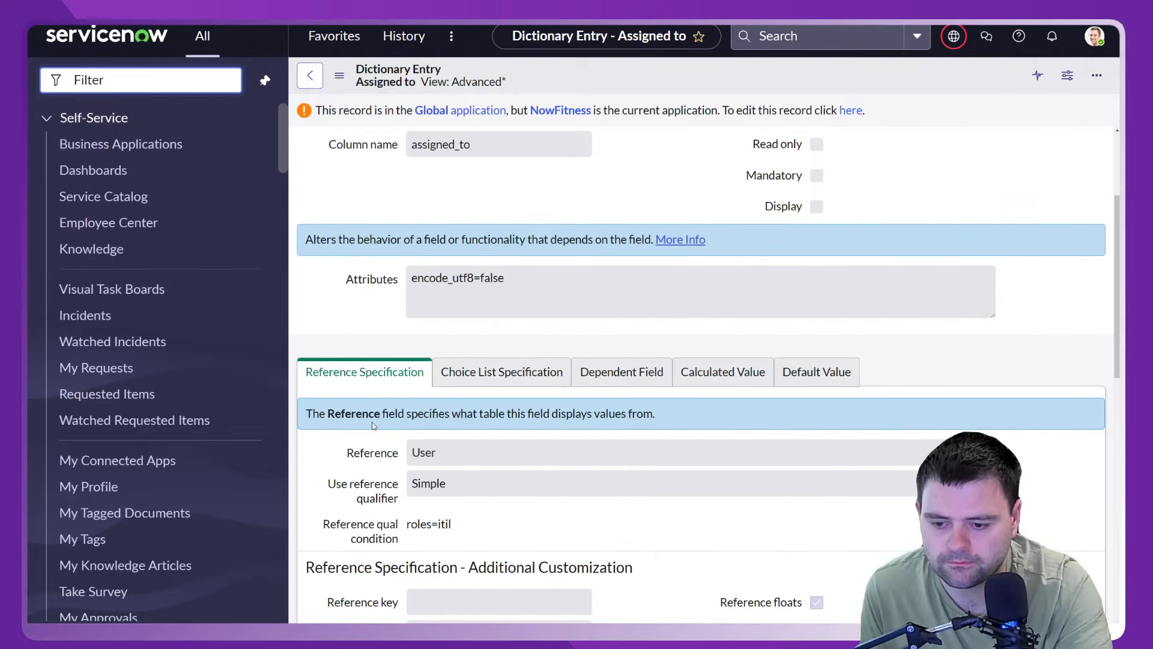
{"action": "scroll", "coordinate": [495, 439], "scroll_direction": "down", "scroll_amount": 3}
{"action": "scroll", "coordinate": [528, 376], "scroll_direction": "up", "scroll_amount": 4}
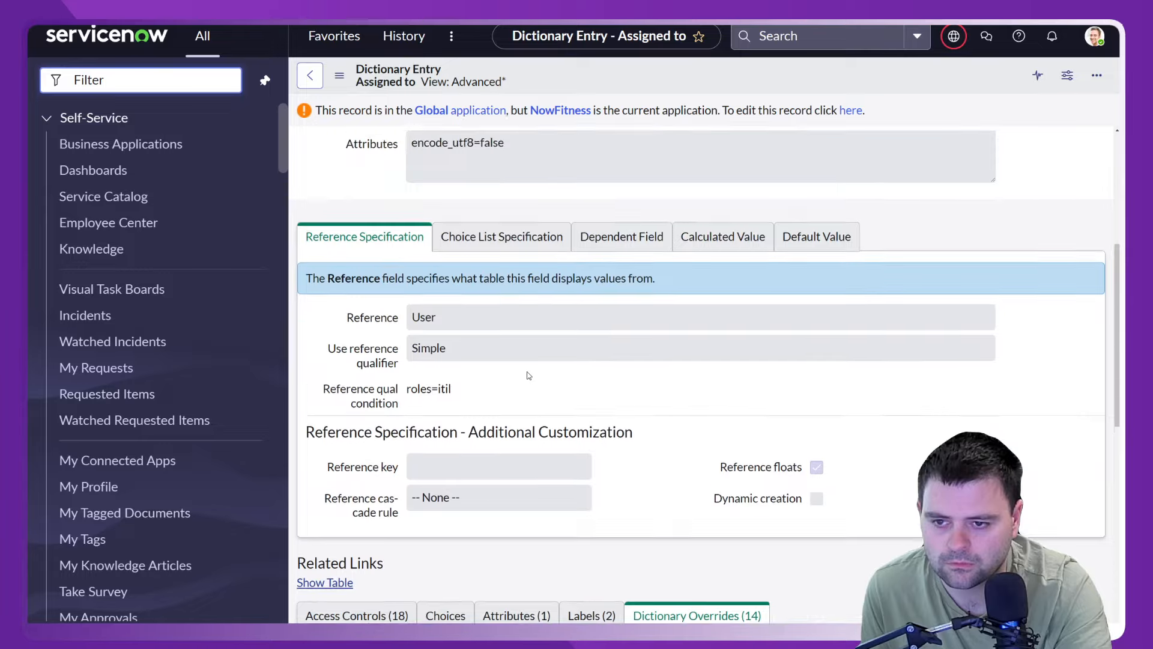
{"action": "scroll", "coordinate": [528, 376], "scroll_direction": "up", "scroll_amount": 2}
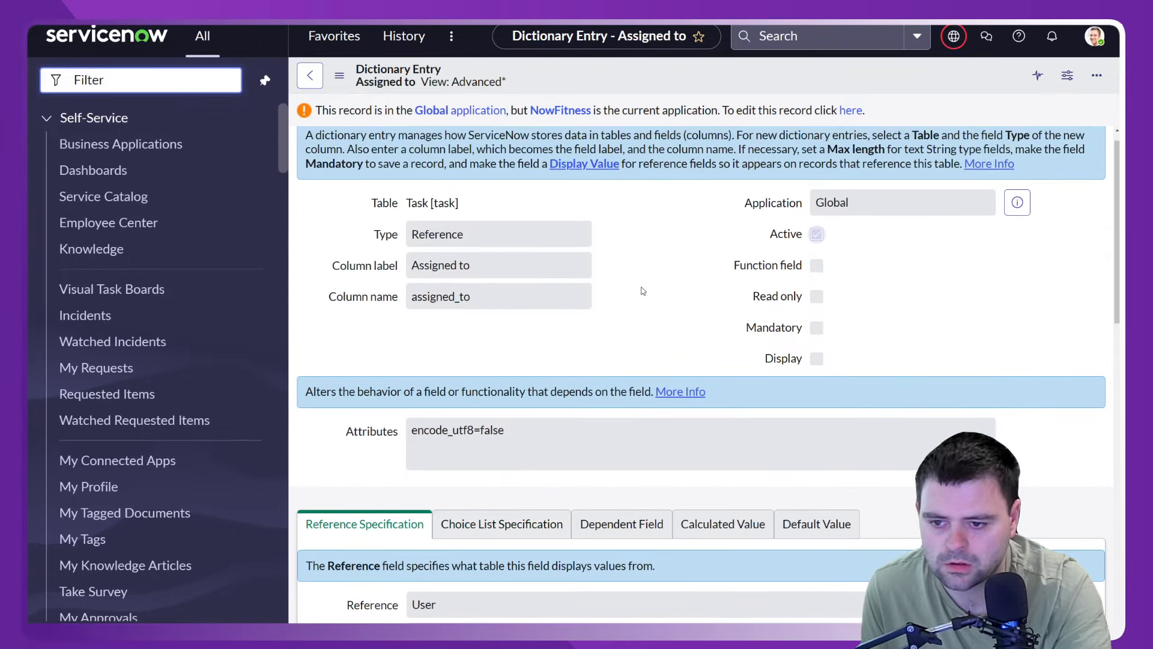
{"action": "scroll", "coordinate": [642, 287], "scroll_direction": "down", "scroll_amount": 7}
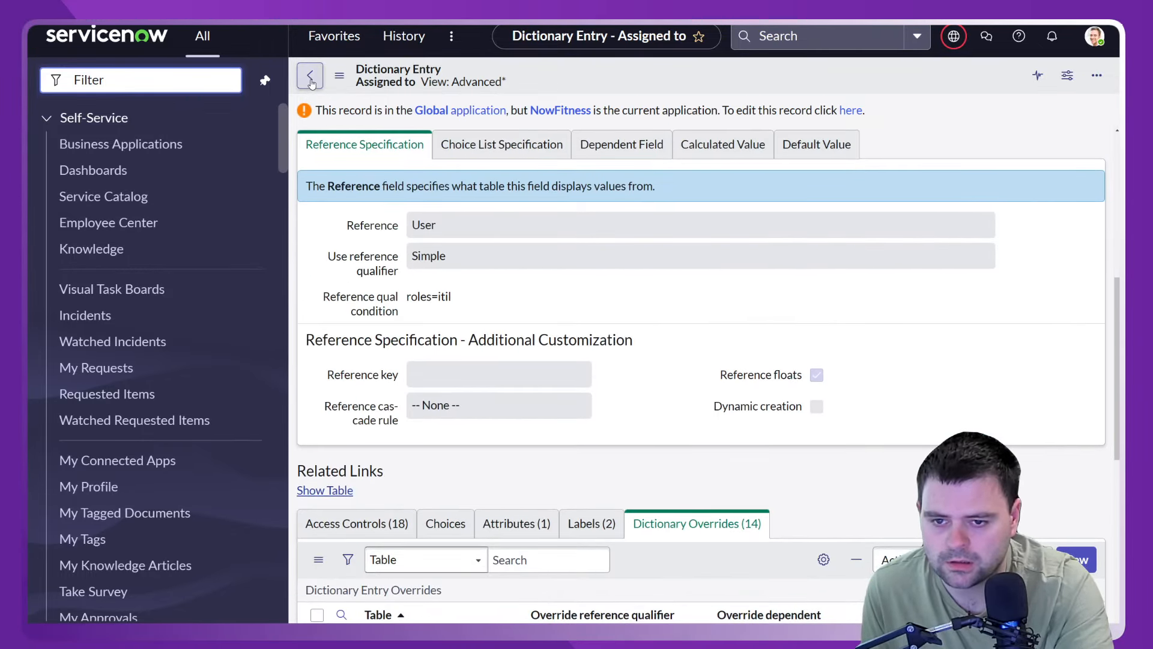
{"action": "scroll", "coordinate": [684, 307], "scroll_direction": "down", "scroll_amount": 8}
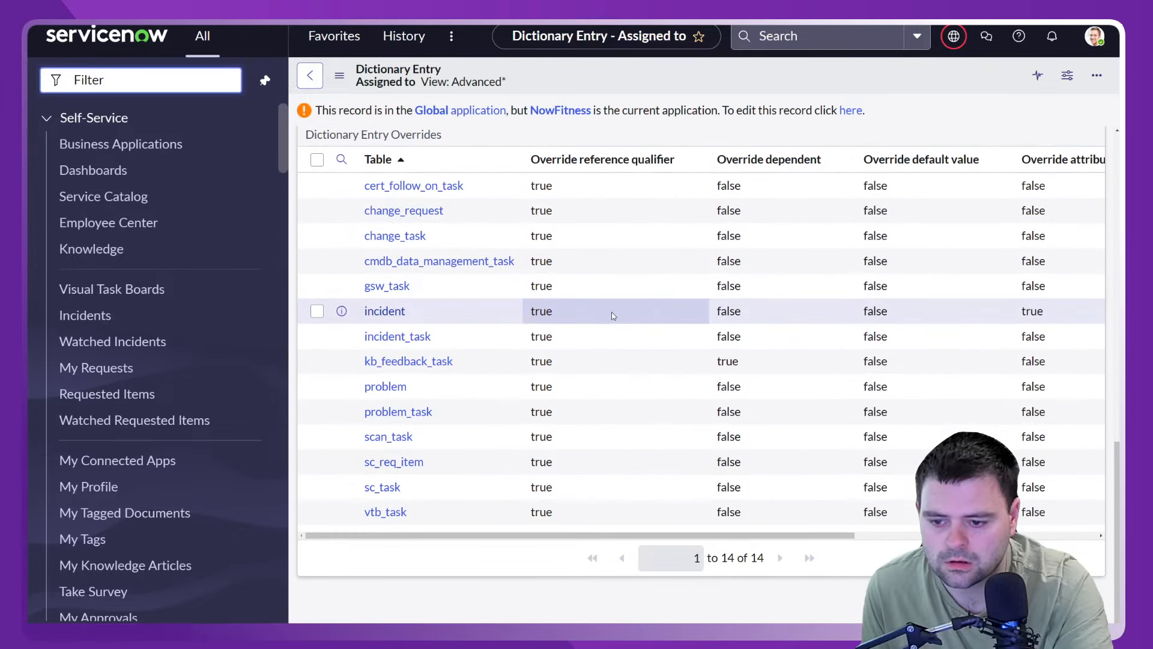
{"action": "scroll", "coordinate": [611, 312], "scroll_direction": "up", "scroll_amount": 3}
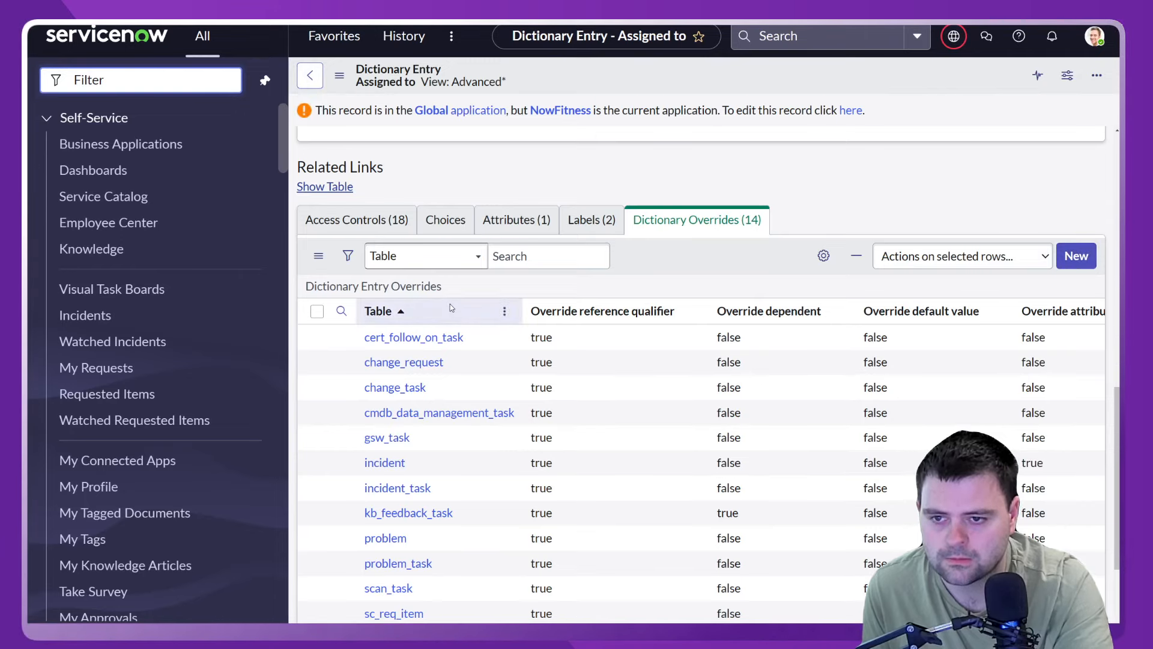
{"action": "left_click", "coordinate": [314, 81]}
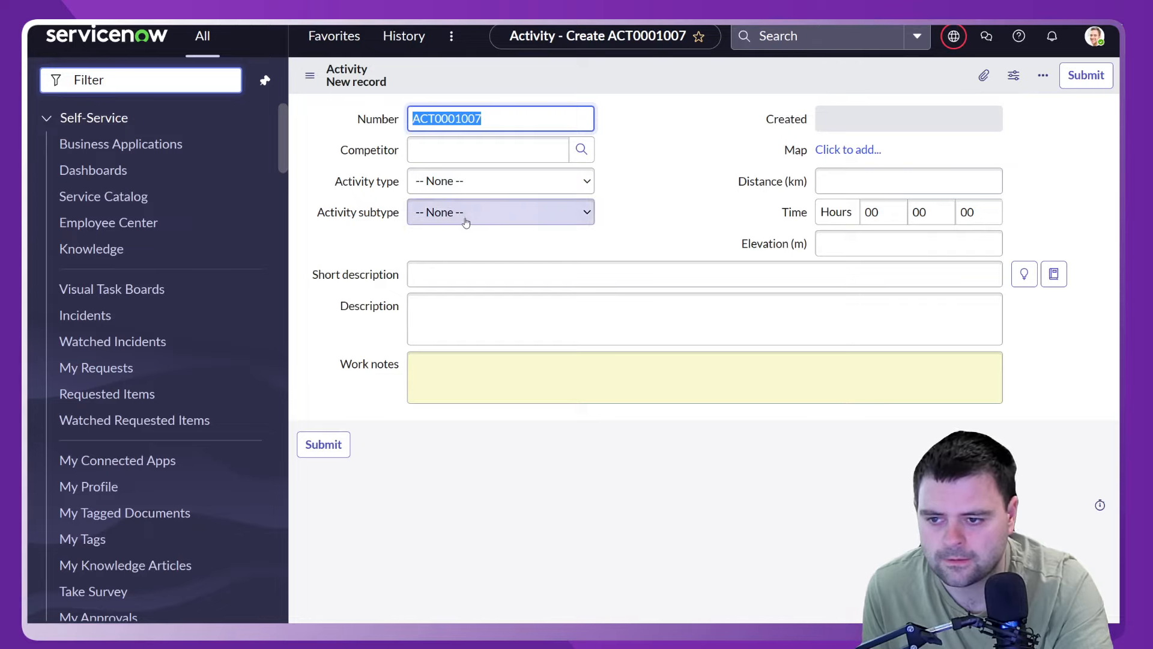
Open the system Dictionary list and filter its Table column by *activity.
{"action": "left_click", "coordinate": [138, 86]}
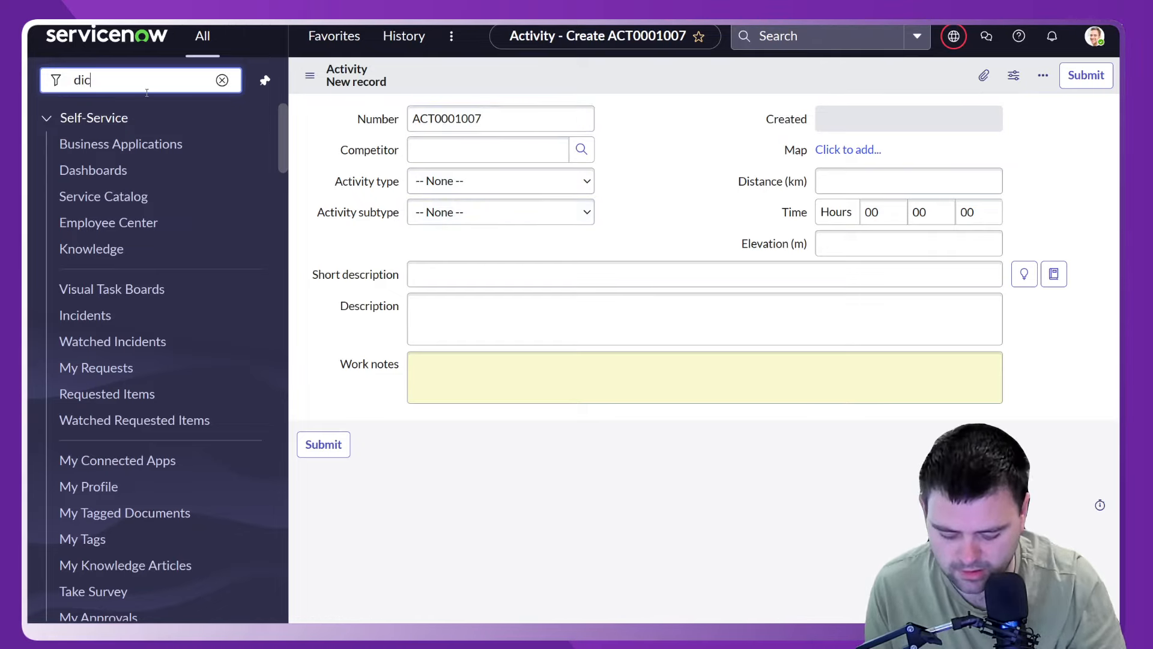
{"action": "type", "text": "dictionary"}
{"action": "left_click", "coordinate": [114, 229]}
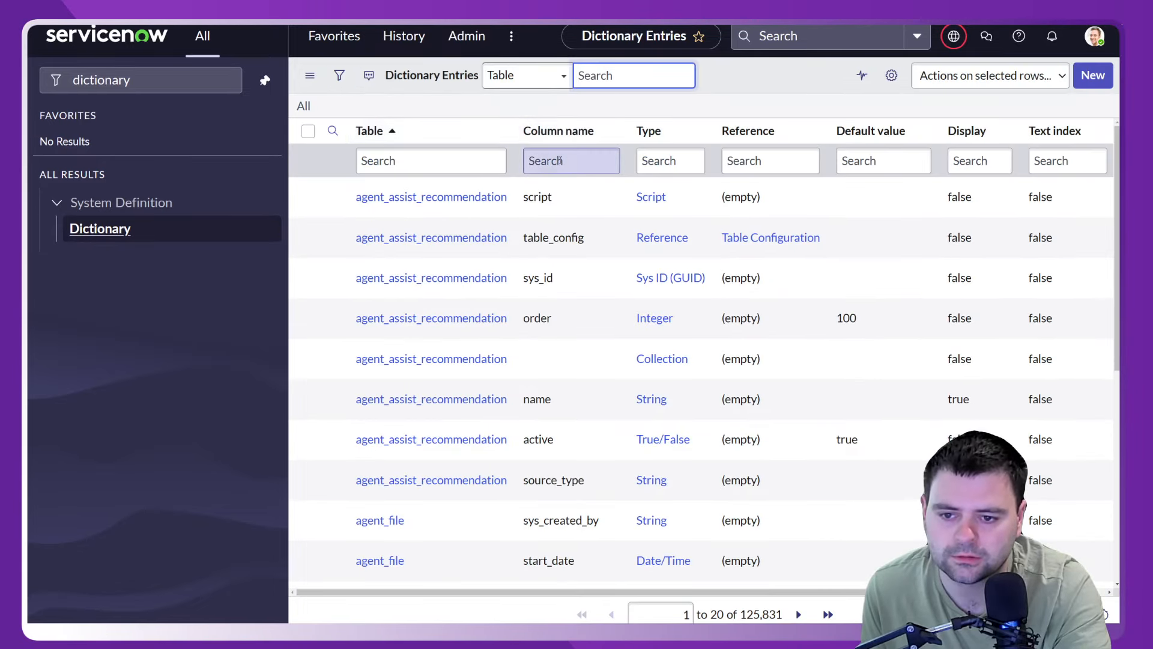
{"action": "left_click", "coordinate": [448, 168]}
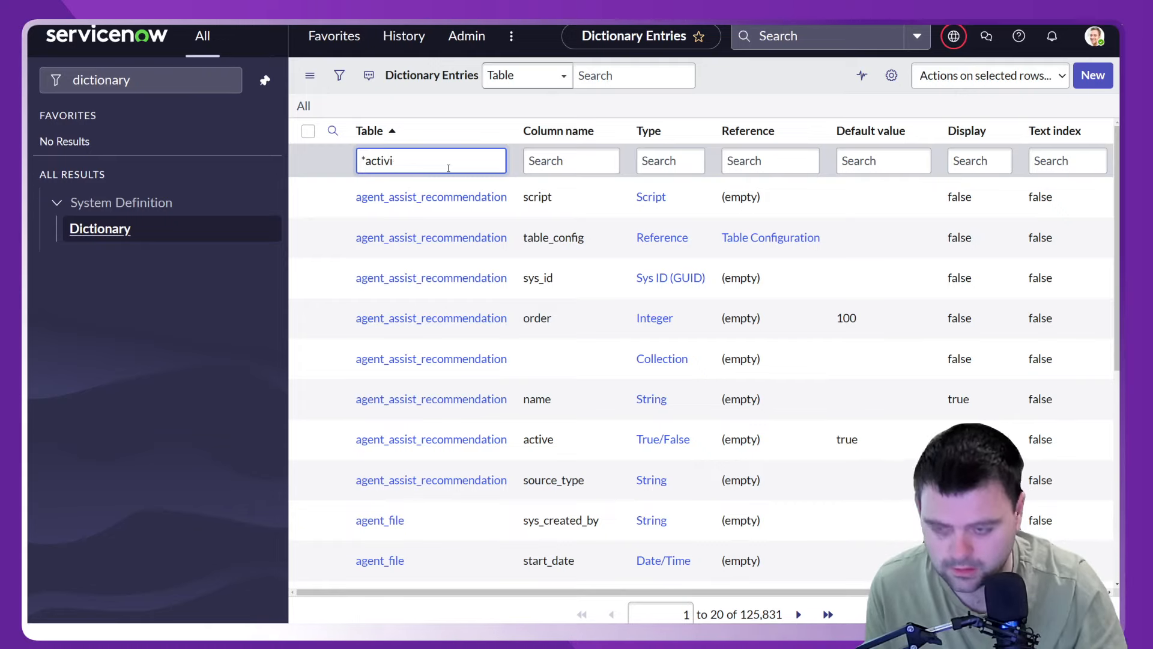
{"action": "type", "text": "*activity"}
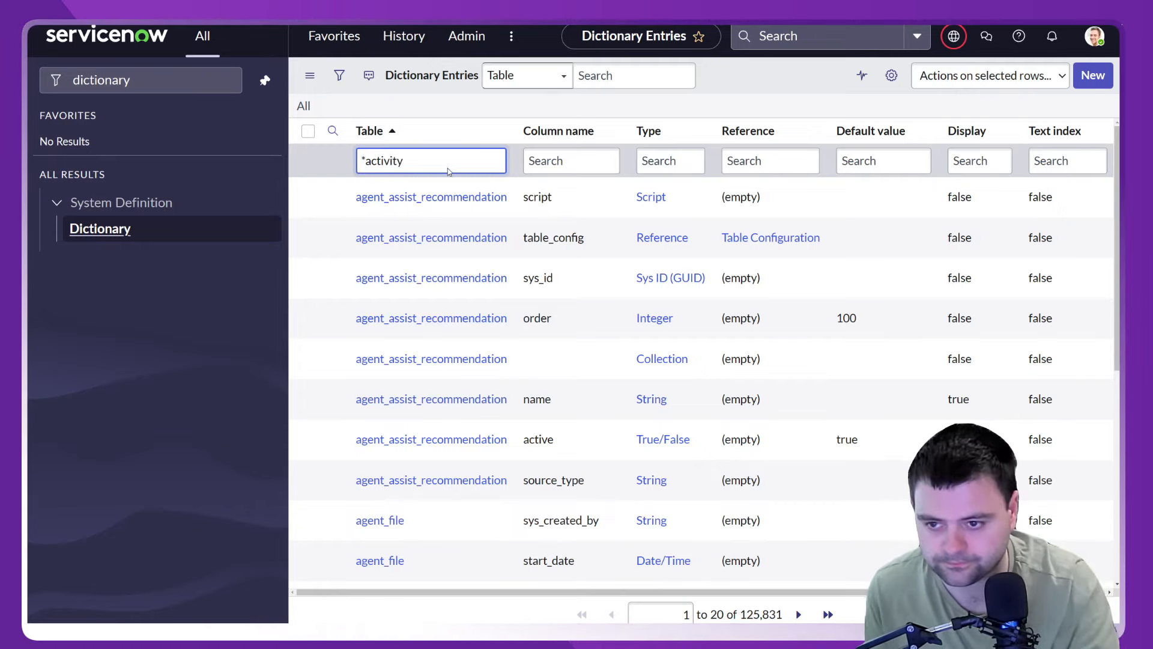
{"action": "key", "text": "Return"}
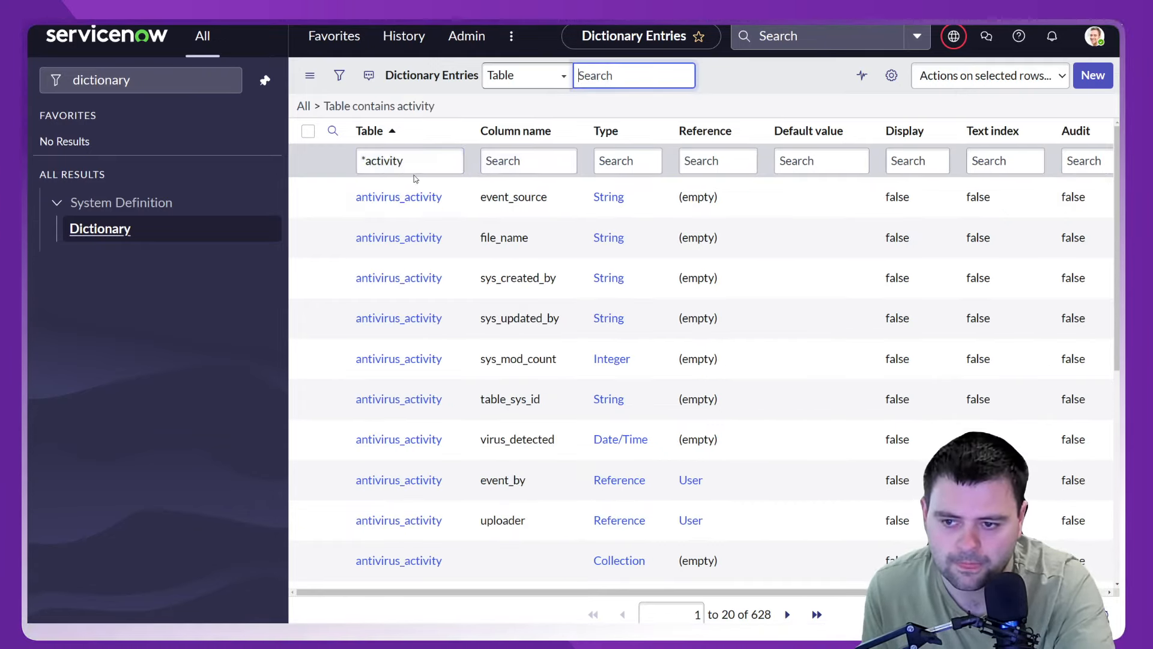
{"action": "scroll", "coordinate": [523, 349], "scroll_direction": "down", "scroll_amount": 5}
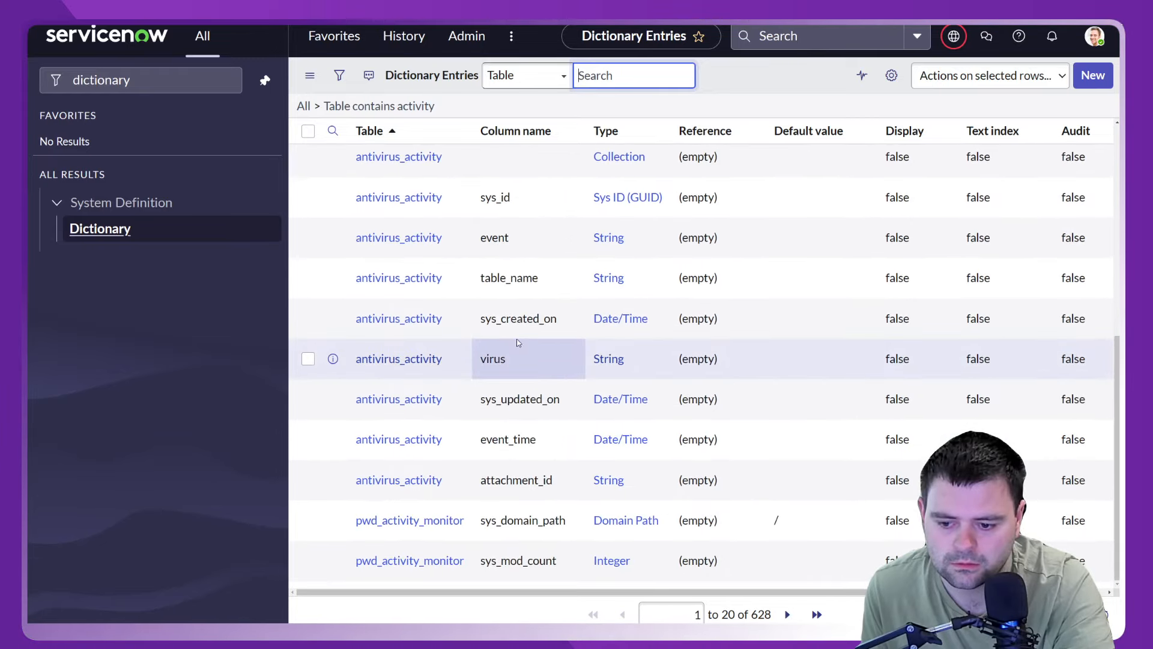
{"action": "scroll", "coordinate": [523, 346], "scroll_direction": "up", "scroll_amount": 5}
Narrow the dictionary entries to the column name assigned_to.
{"action": "left_click", "coordinate": [543, 161]}
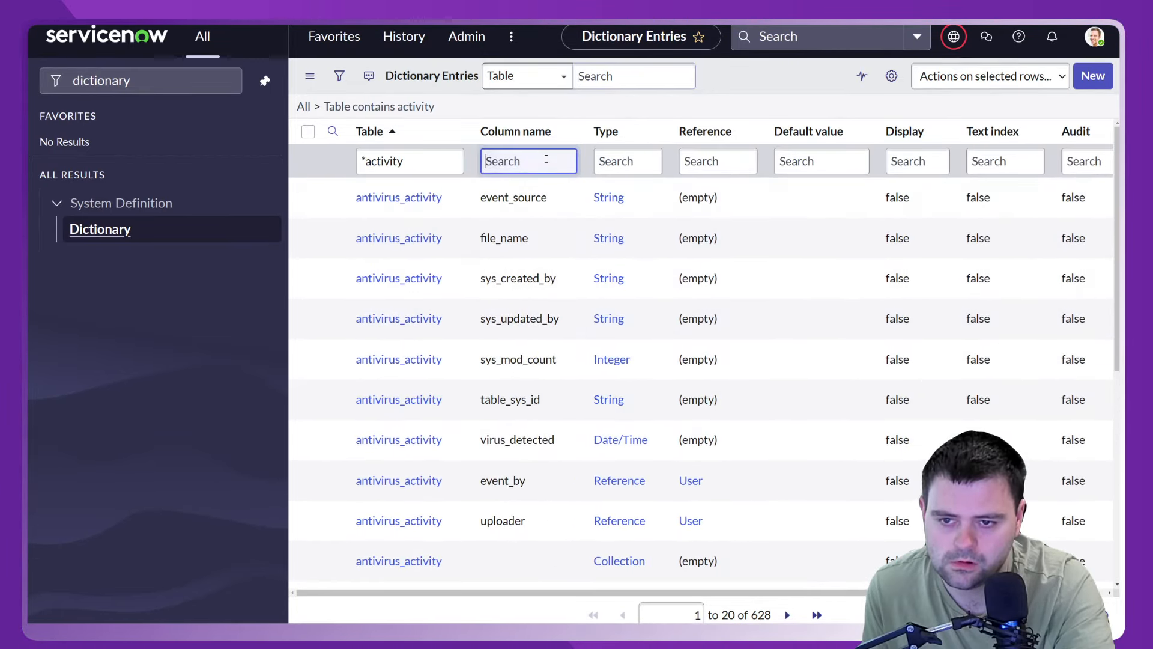
{"action": "type", "text": "assgne"}
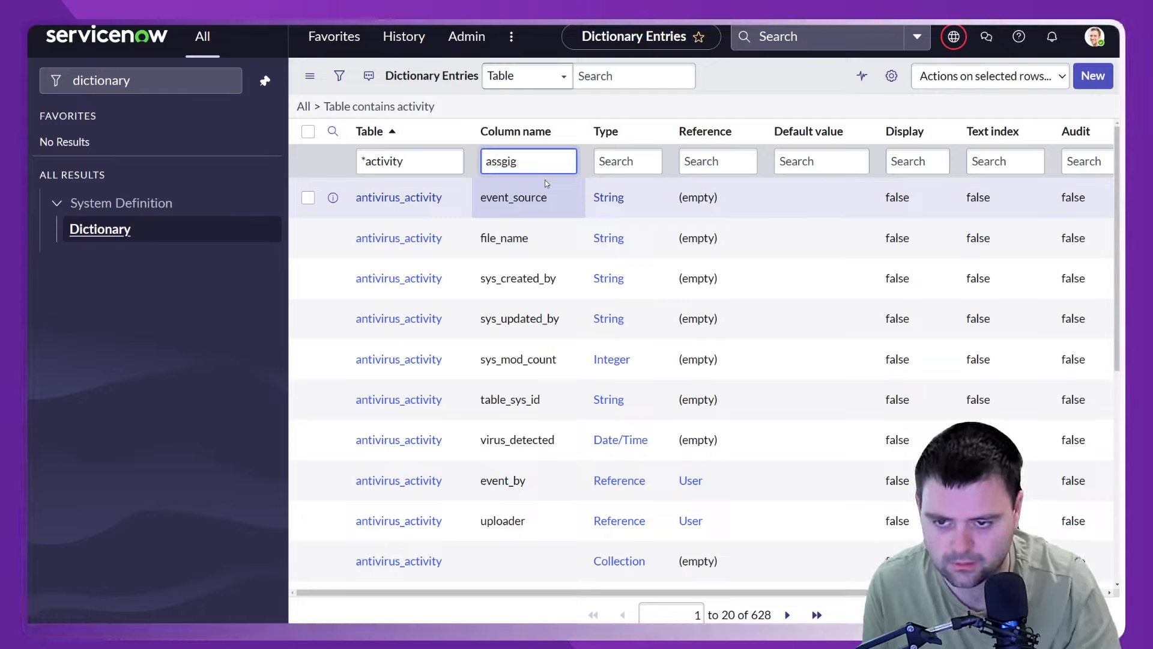
{"action": "key", "text": "BackSpace"}
{"action": "key", "text": "BackSpace"}
{"action": "key", "text": "BackSpace"}
{"action": "type", "text": "igned"}
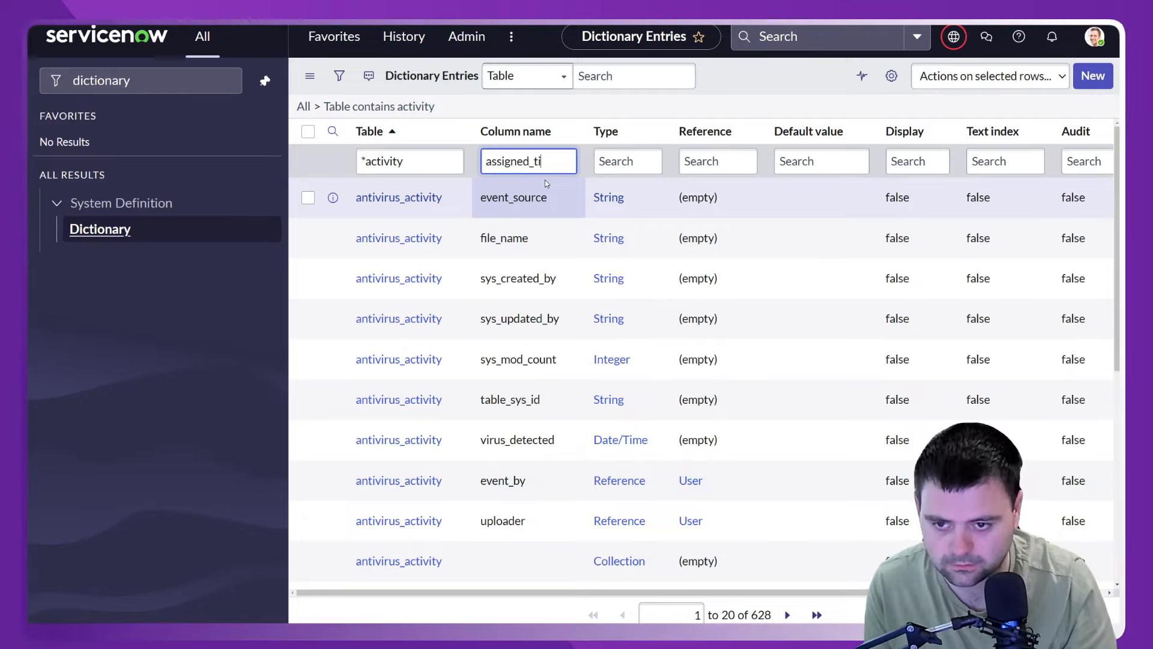
{"action": "type", "text": "_to"}
{"action": "key", "text": "Return"}
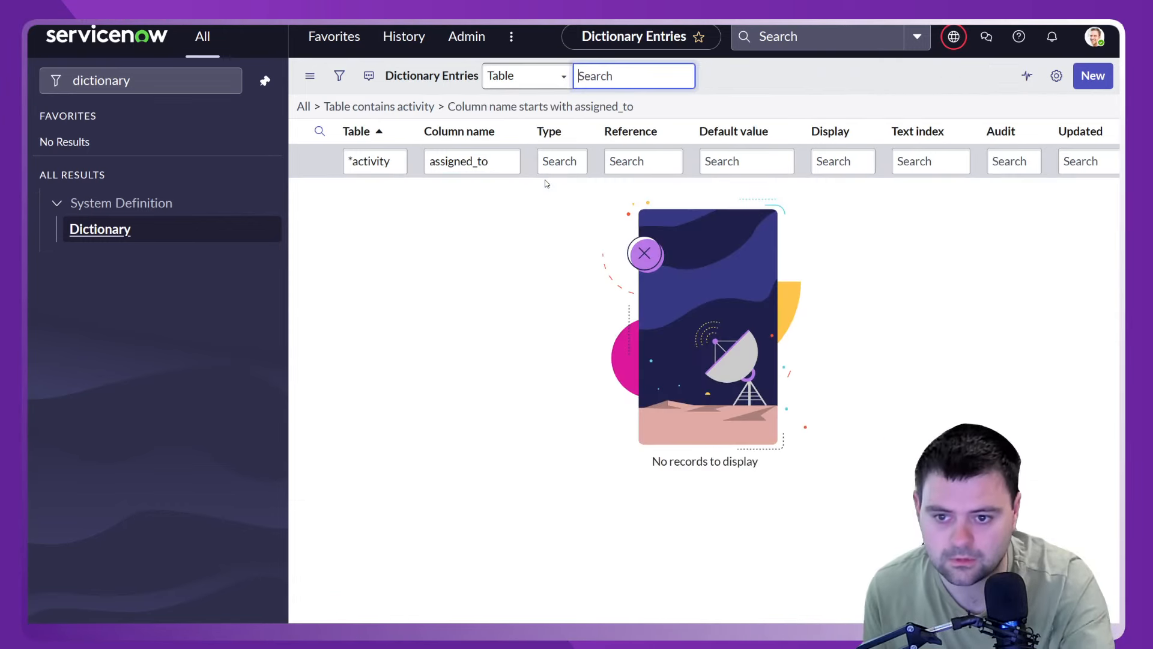
Broaden the dictionary list's Table filter to *acti while keeping the assigned_to column name filter.
{"action": "left_click", "coordinate": [396, 163]}
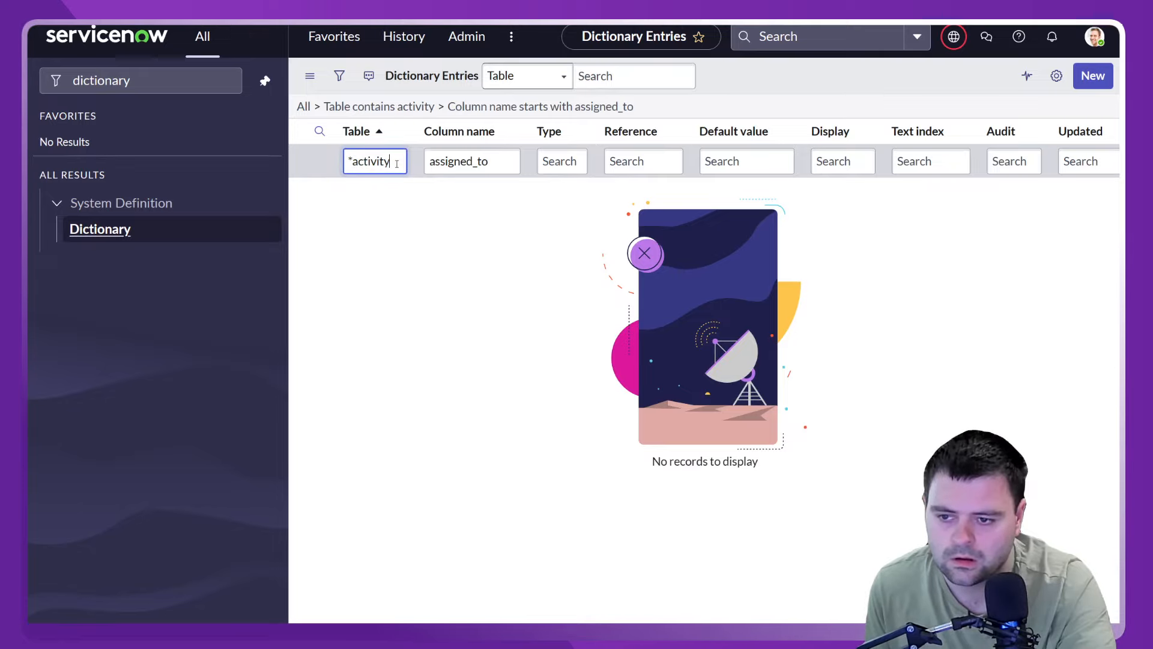
{"action": "key", "text": "BackSpace"}
{"action": "key", "text": "BackSpace"}
{"action": "key", "text": "BackSpace"}
{"action": "key", "text": "BackSpace"}
{"action": "type", "text": "#"}
{"action": "key", "text": "BackSpace"}
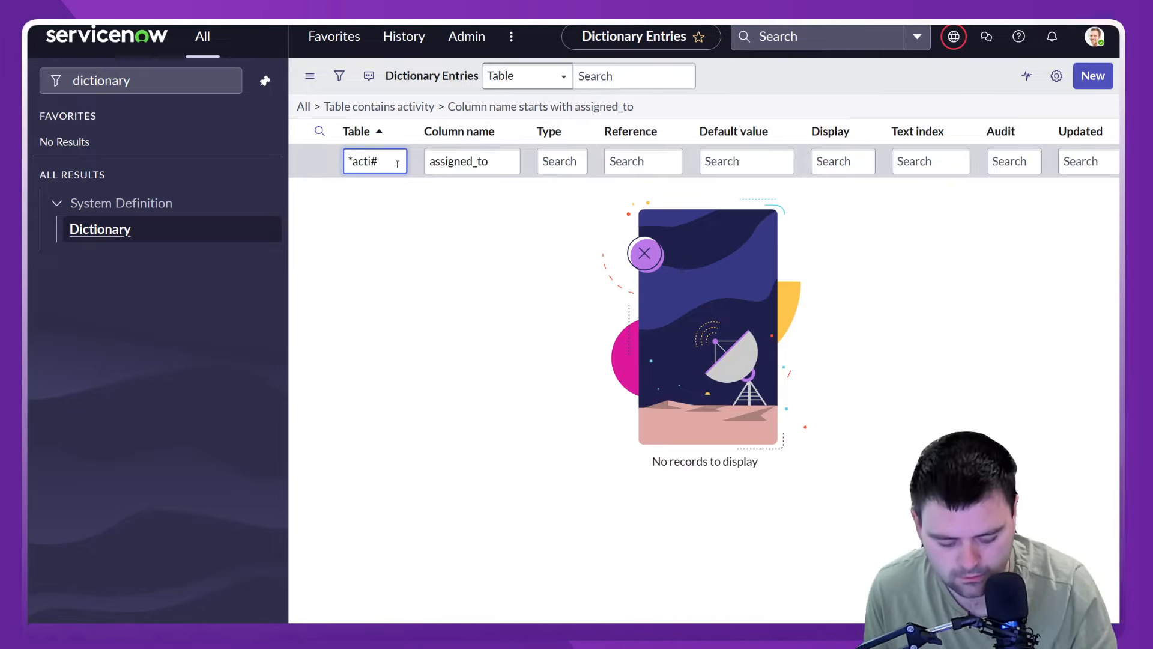
{"action": "key", "text": "Return"}
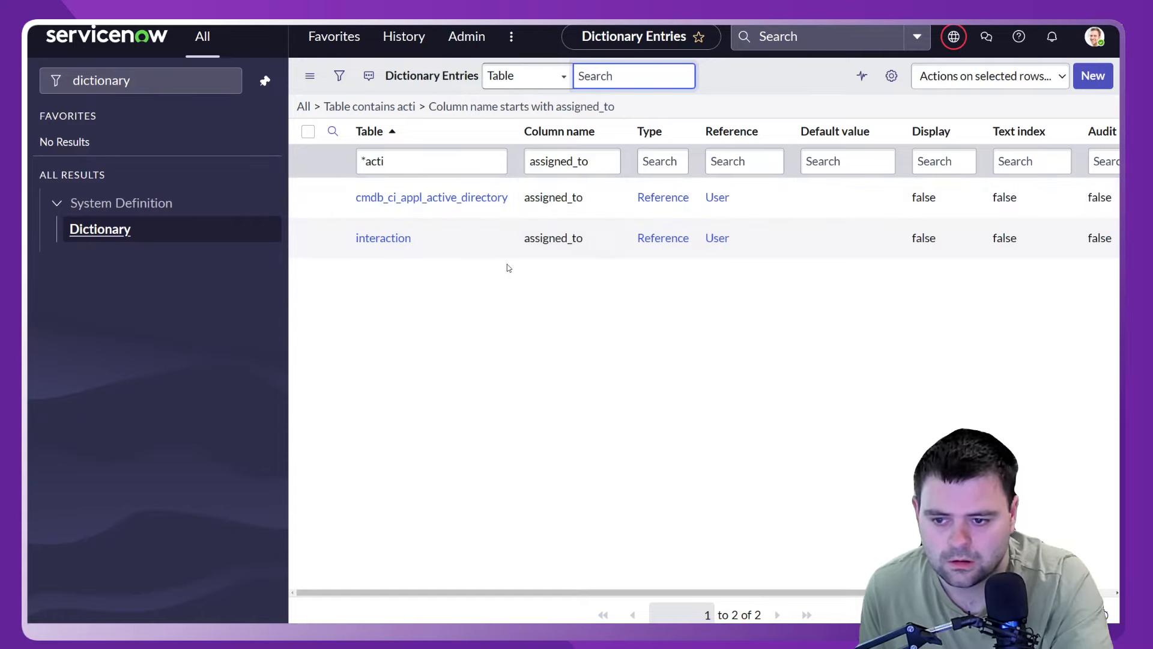
Broaden the Table filter further to *act and *ac, and scan the listed dictionary entries.
{"action": "left_click", "coordinate": [388, 164]}
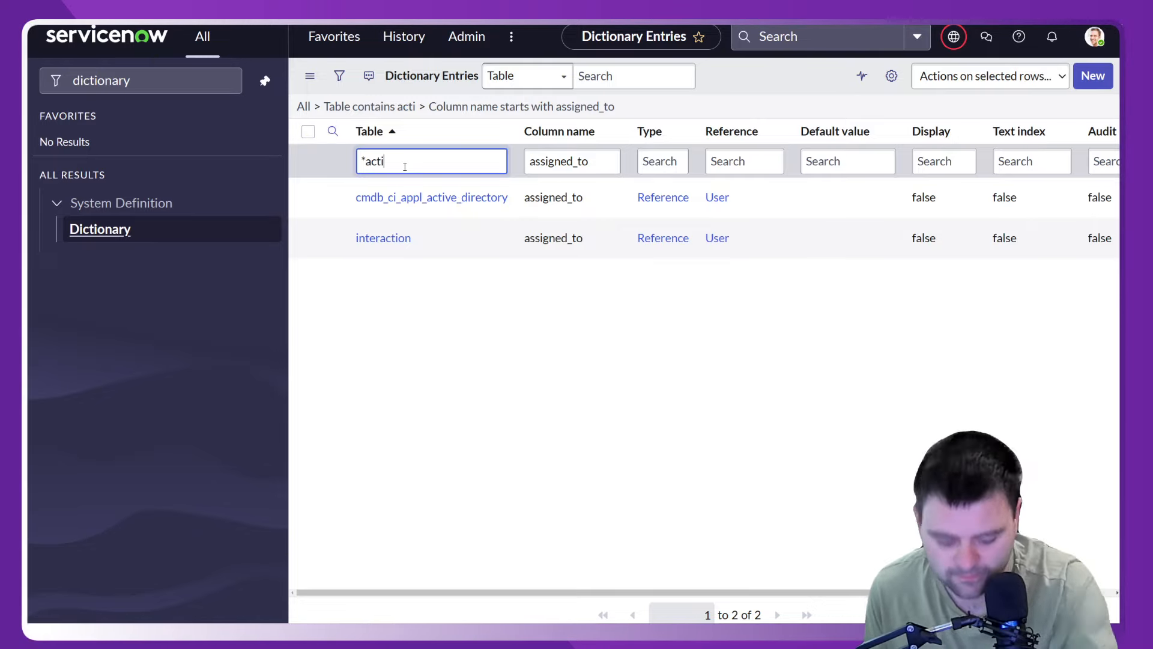
{"action": "key", "text": "Return"}
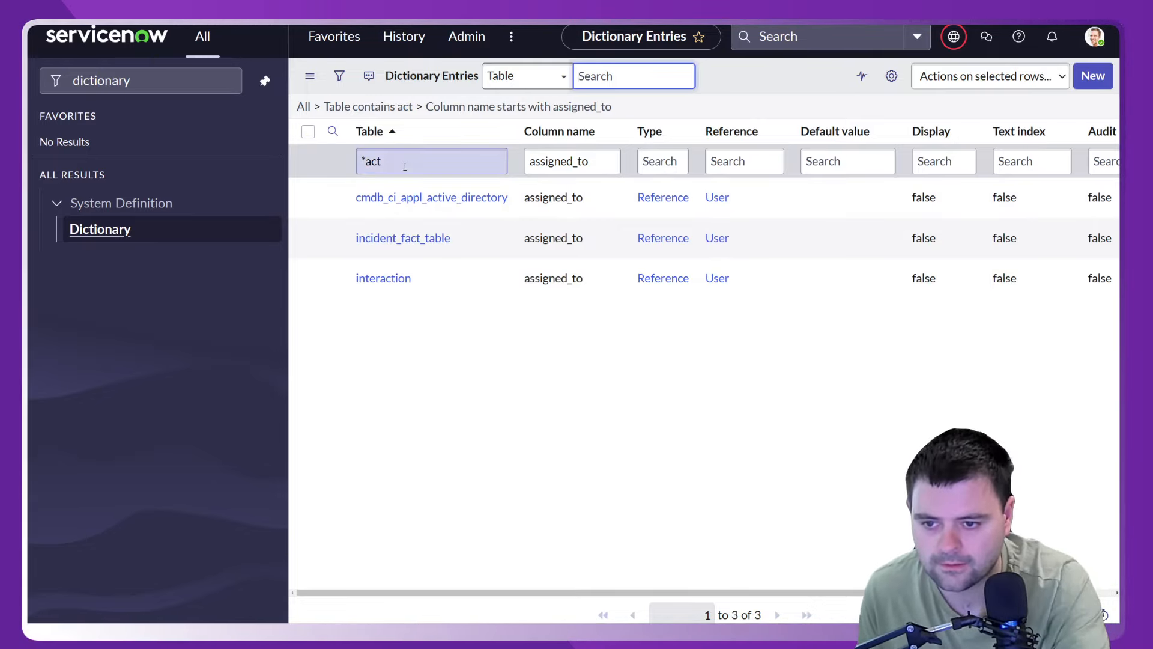
{"action": "left_click", "coordinate": [405, 166]}
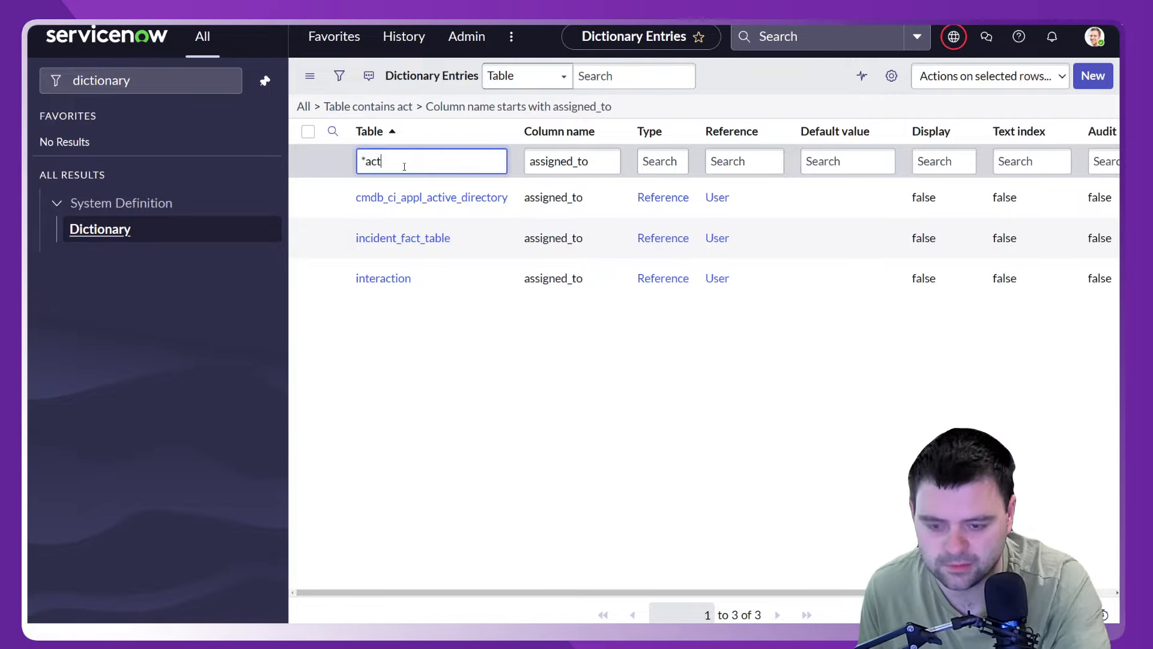
{"action": "key", "text": "Return"}
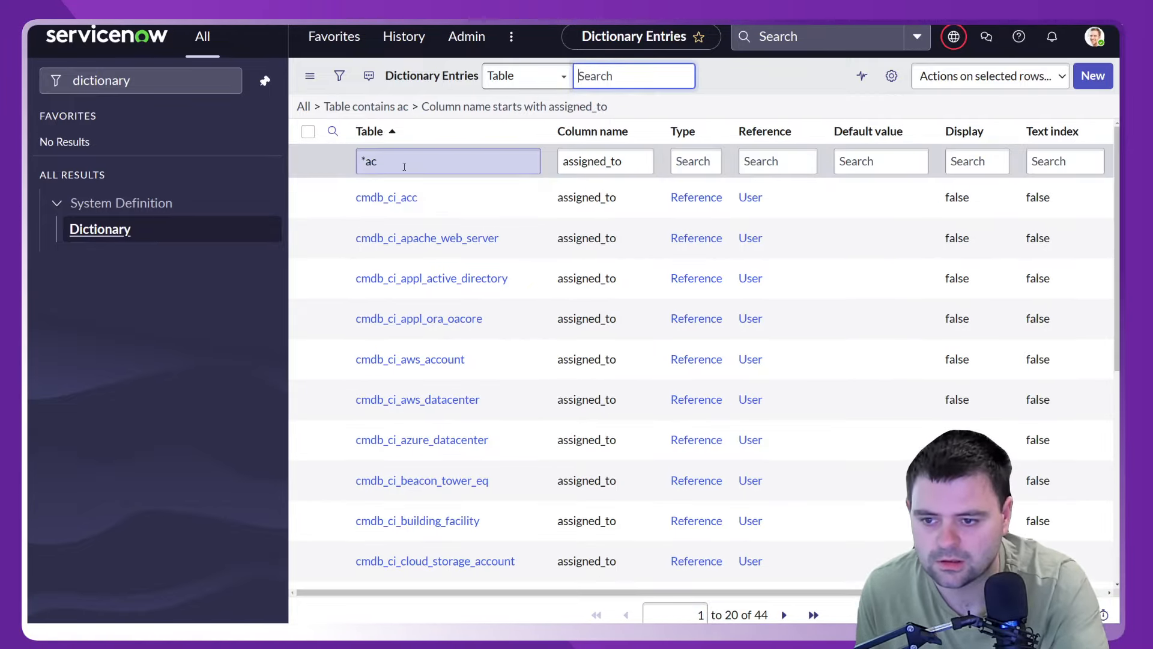
{"action": "scroll", "coordinate": [568, 304], "scroll_direction": "down", "scroll_amount": 5}
{"action": "scroll", "coordinate": [568, 304], "scroll_direction": "up", "scroll_amount": 5}
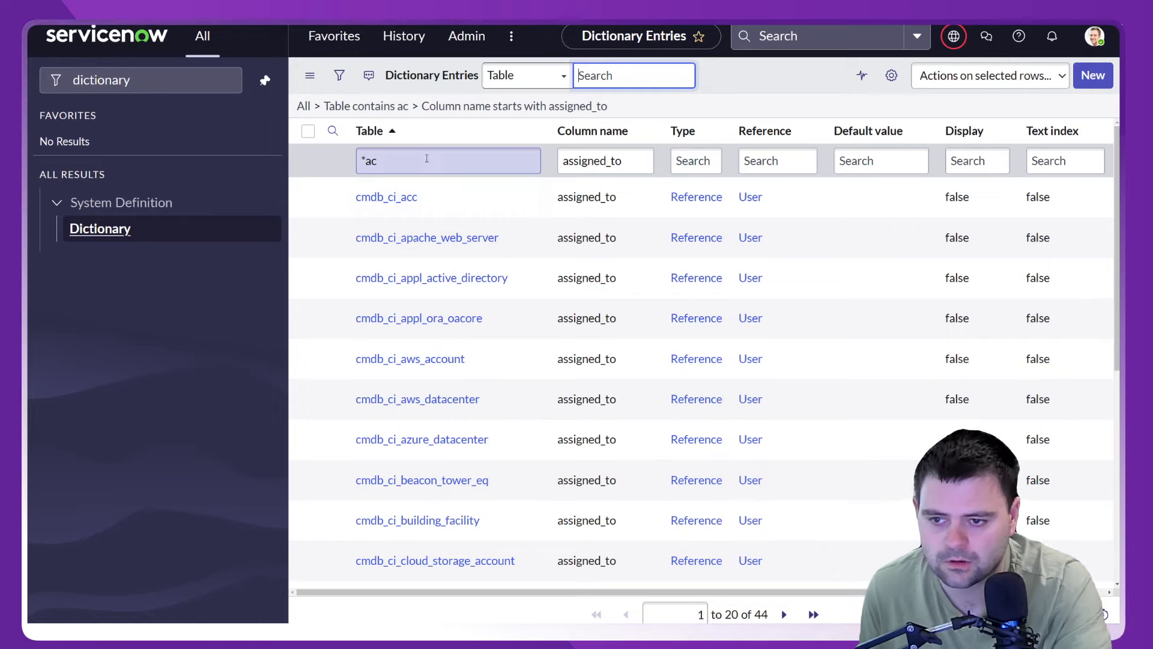
Filter the Table column by *x and scan the entries in descending table order, restoring the ascending order.
{"action": "left_click_drag", "start_coordinate": [426, 161], "coordinate": [252, 166]}
{"action": "type", "text": "*x"}
{"action": "key", "text": "Return"}
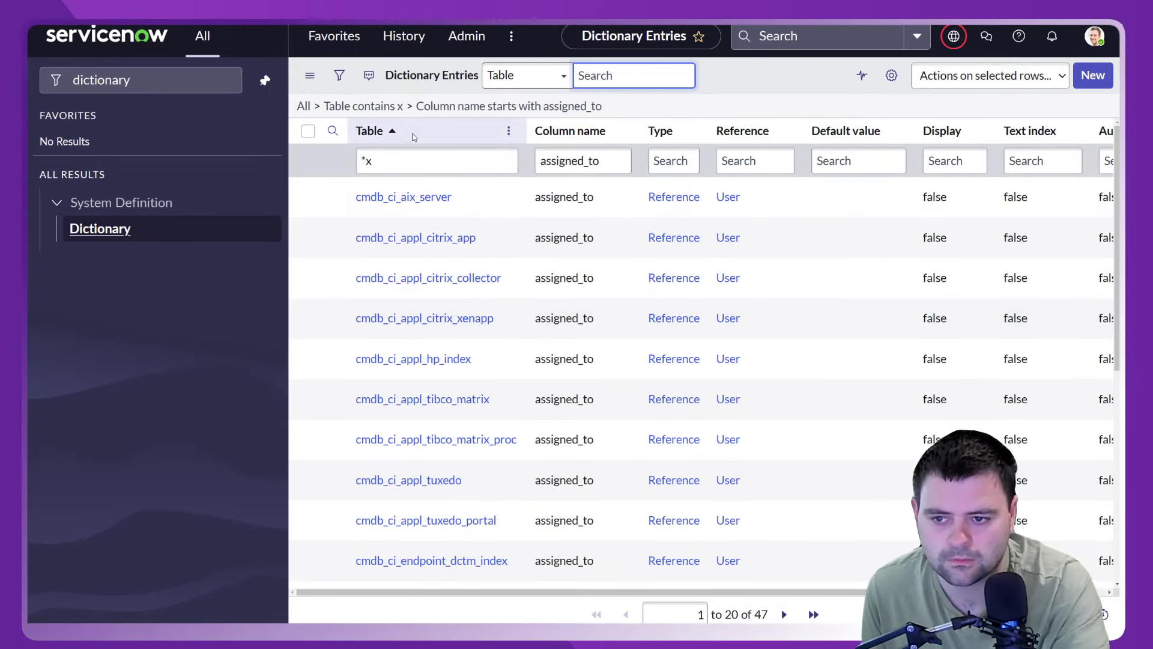
{"action": "left_click", "coordinate": [391, 137]}
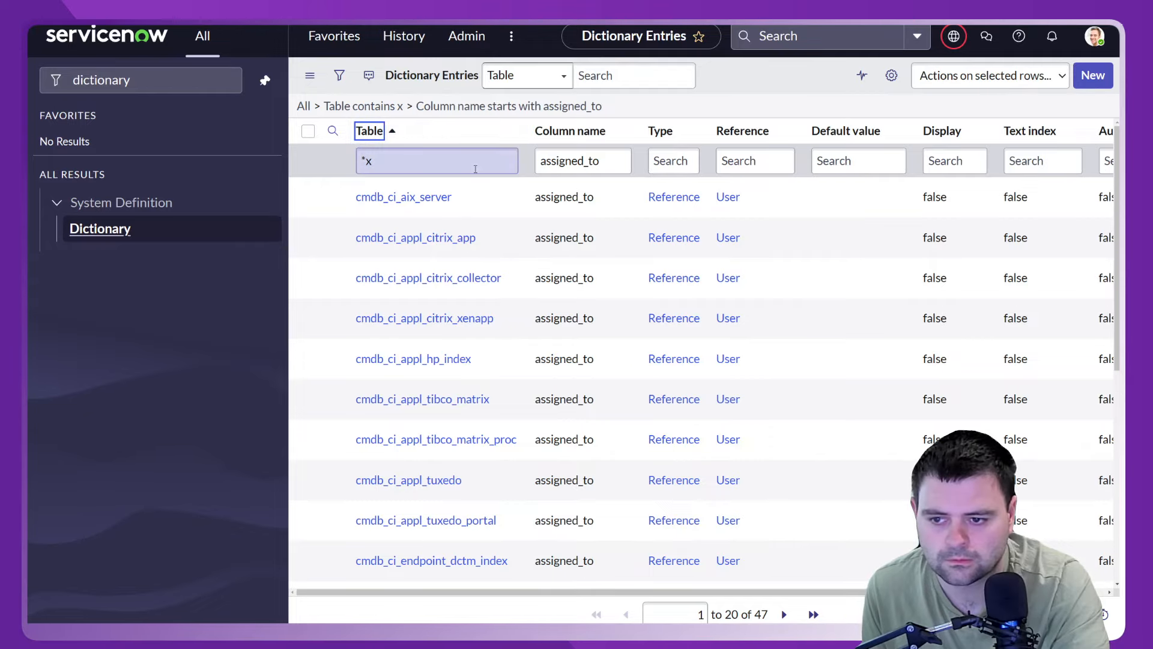
{"action": "scroll", "coordinate": [476, 243], "scroll_direction": "down", "scroll_amount": 3}
{"action": "scroll", "coordinate": [477, 246], "scroll_direction": "down", "scroll_amount": 5}
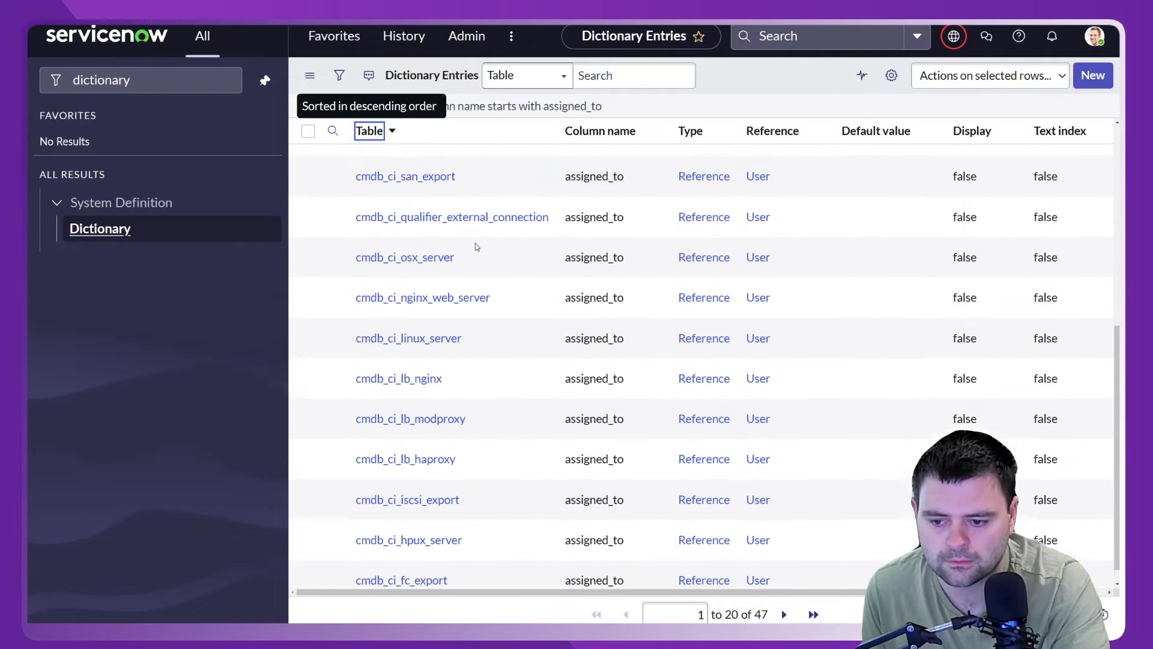
{"action": "scroll", "coordinate": [476, 243], "scroll_direction": "up", "scroll_amount": 10}
{"action": "left_click", "coordinate": [371, 131]}
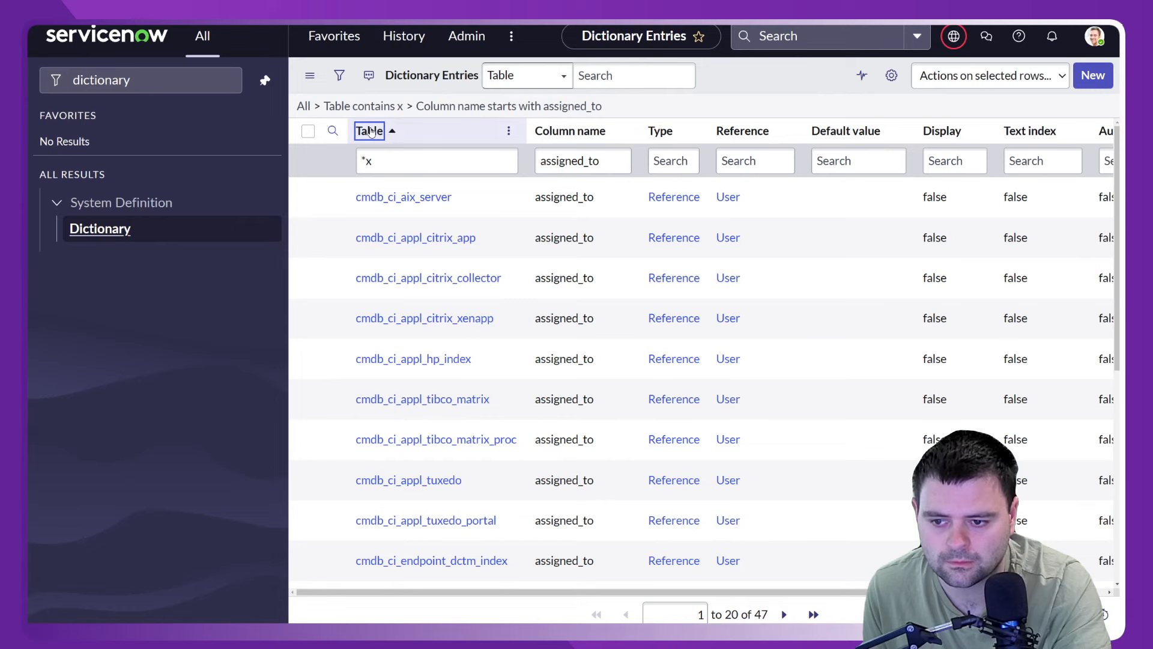
Open the System Definition Tables list and filter its Label column by Activity.
{"action": "left_click", "coordinate": [168, 77]}
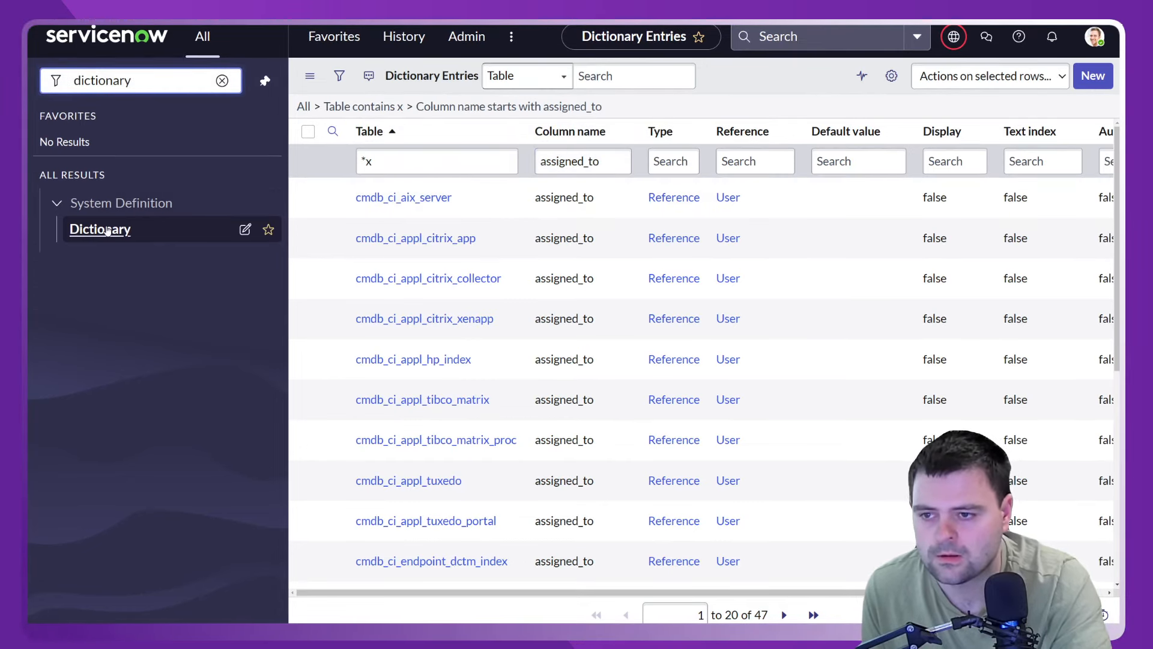
{"action": "left_click_drag", "start_coordinate": [131, 80], "coordinate": [42, 80]}
{"action": "type", "text": "tables"}
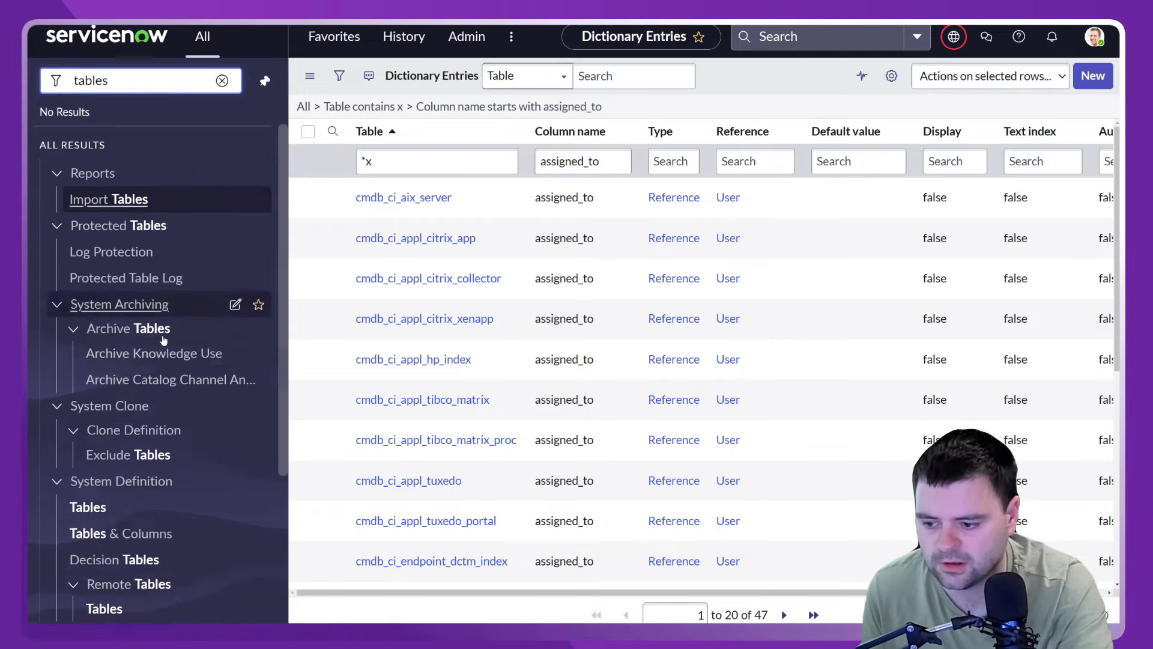
{"action": "scroll", "coordinate": [164, 341], "scroll_direction": "down", "scroll_amount": 3}
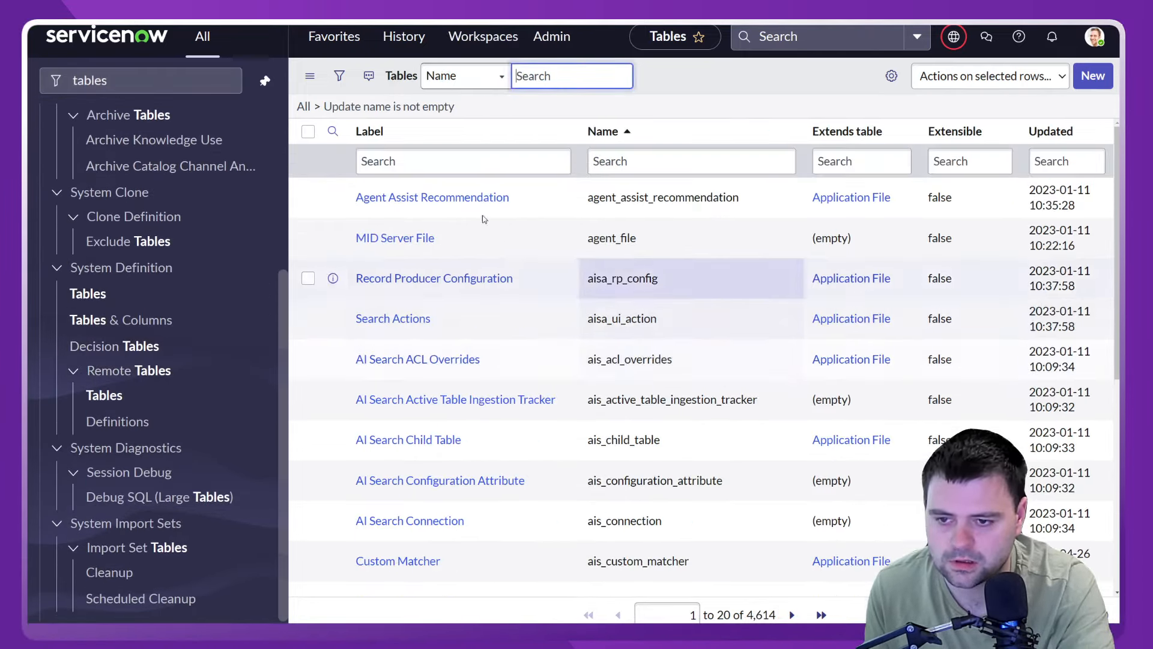
{"action": "left_click", "coordinate": [422, 163]}
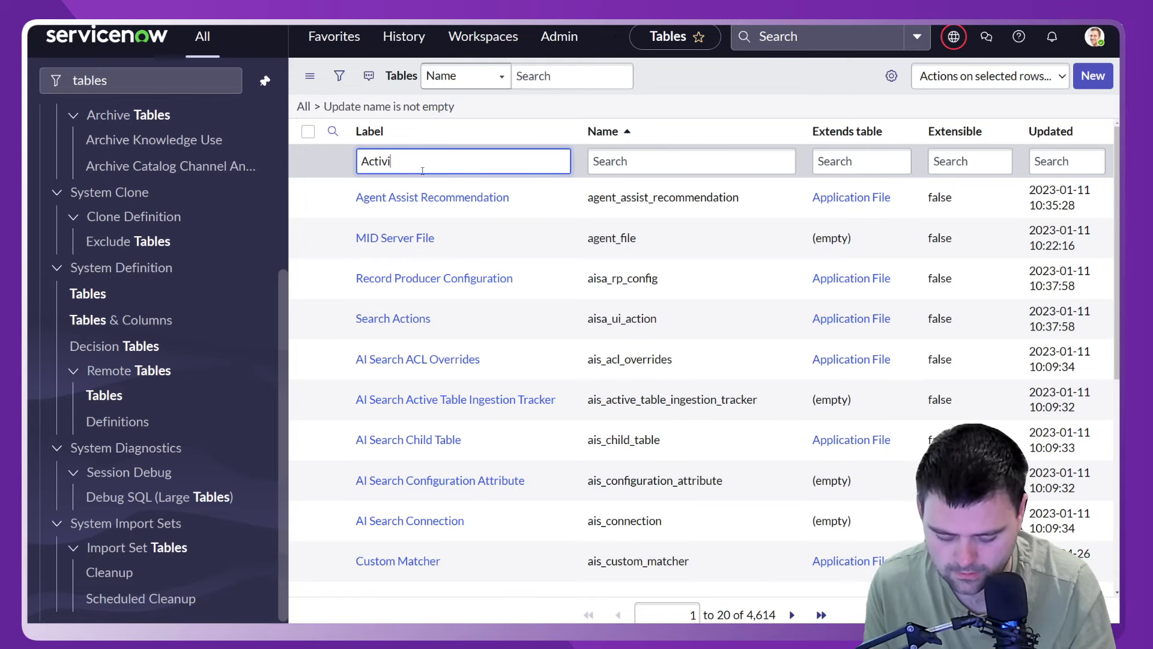
{"action": "key", "text": "Return"}
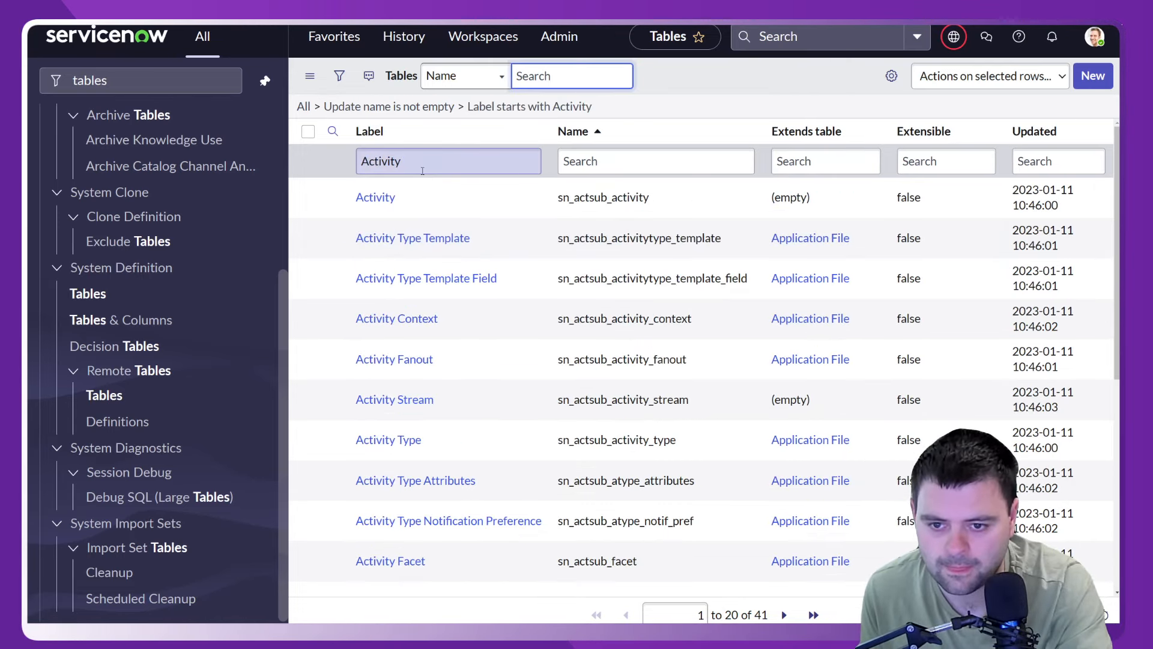
Sort the tables by name in descending order and open the record of the Activity table that extends Task.
{"action": "scroll", "coordinate": [430, 189], "scroll_direction": "down", "scroll_amount": 6}
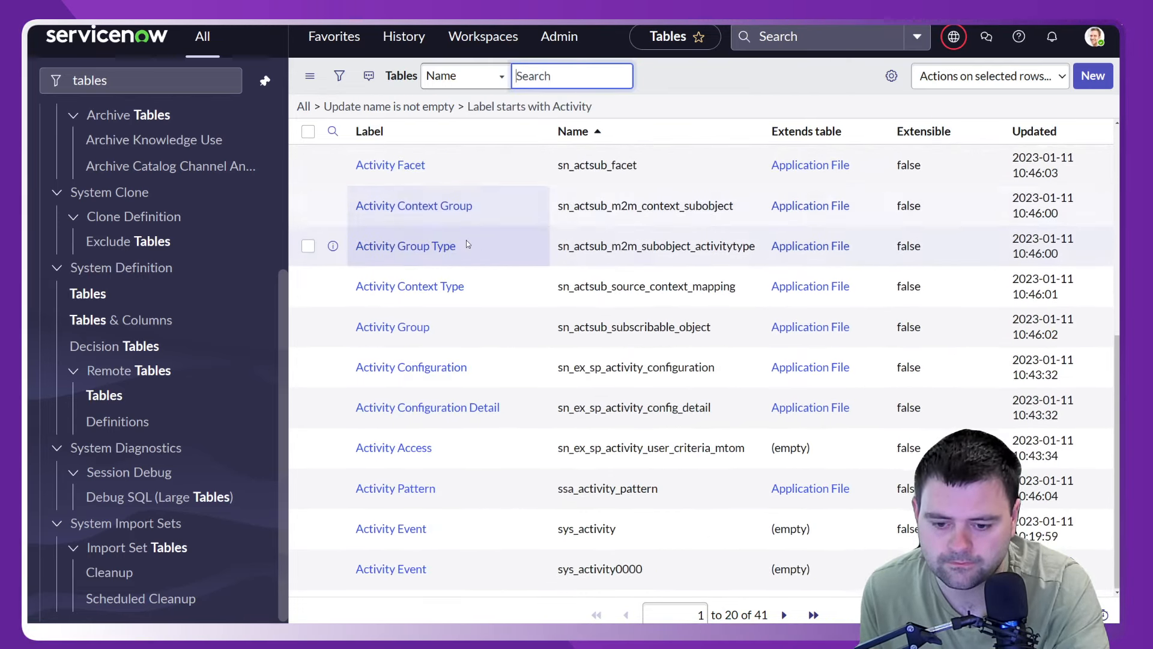
{"action": "scroll", "coordinate": [494, 281], "scroll_direction": "up", "scroll_amount": 5}
{"action": "scroll", "coordinate": [532, 275], "scroll_direction": "up", "scroll_amount": 2}
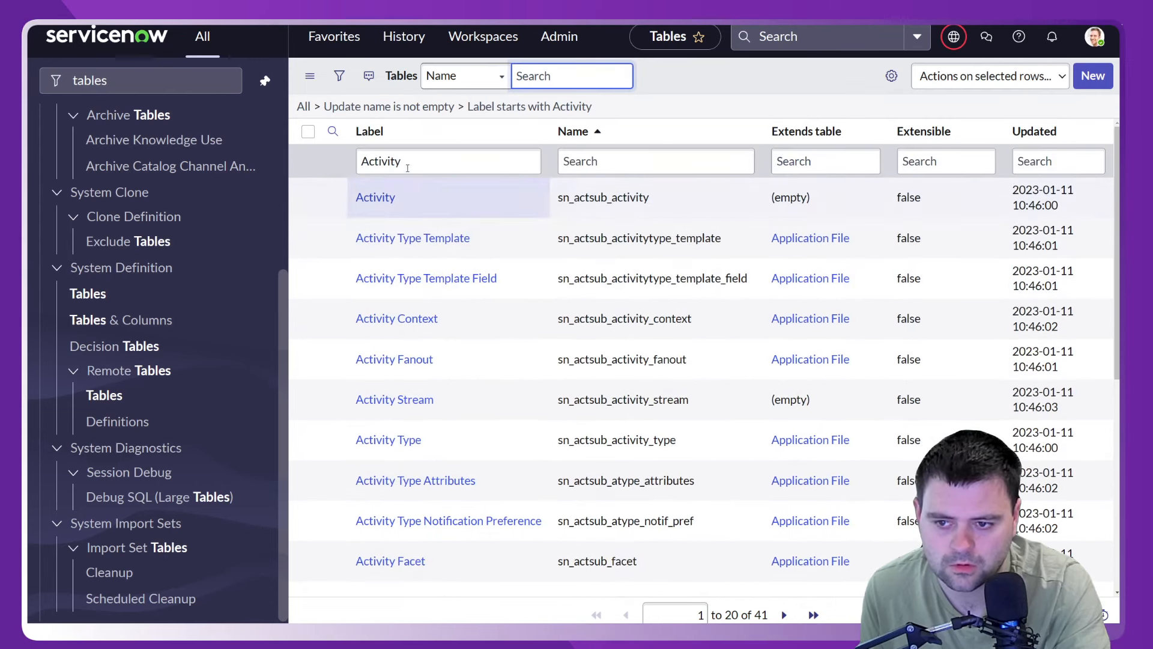
{"action": "left_click", "coordinate": [573, 131]}
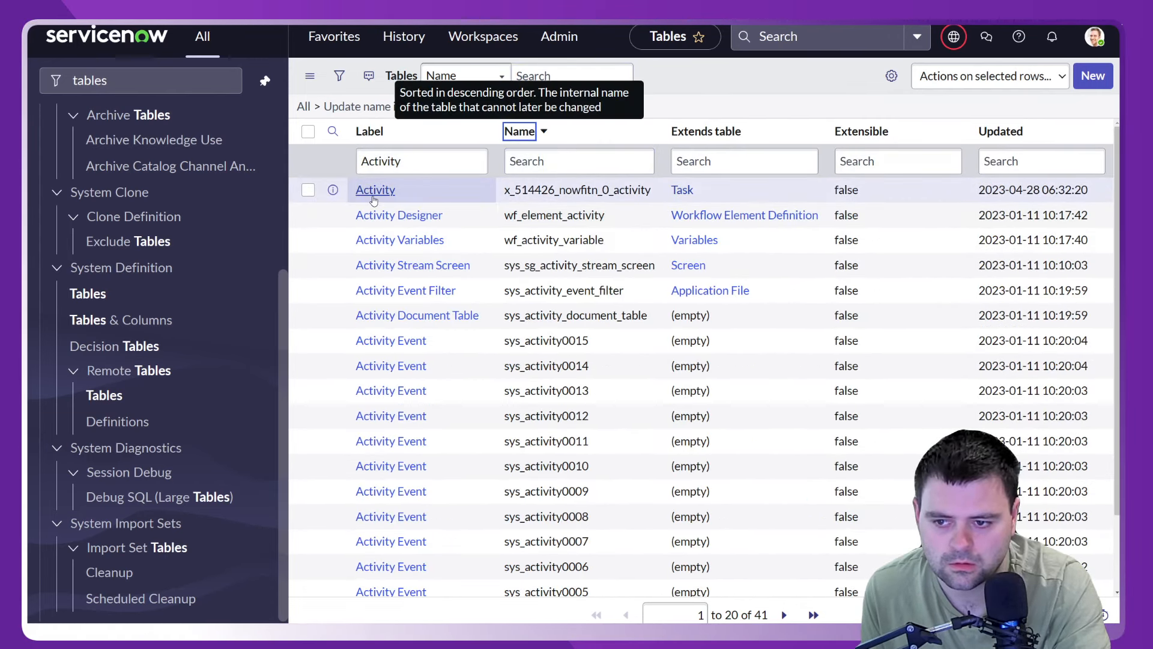
{"action": "left_click", "coordinate": [333, 190]}
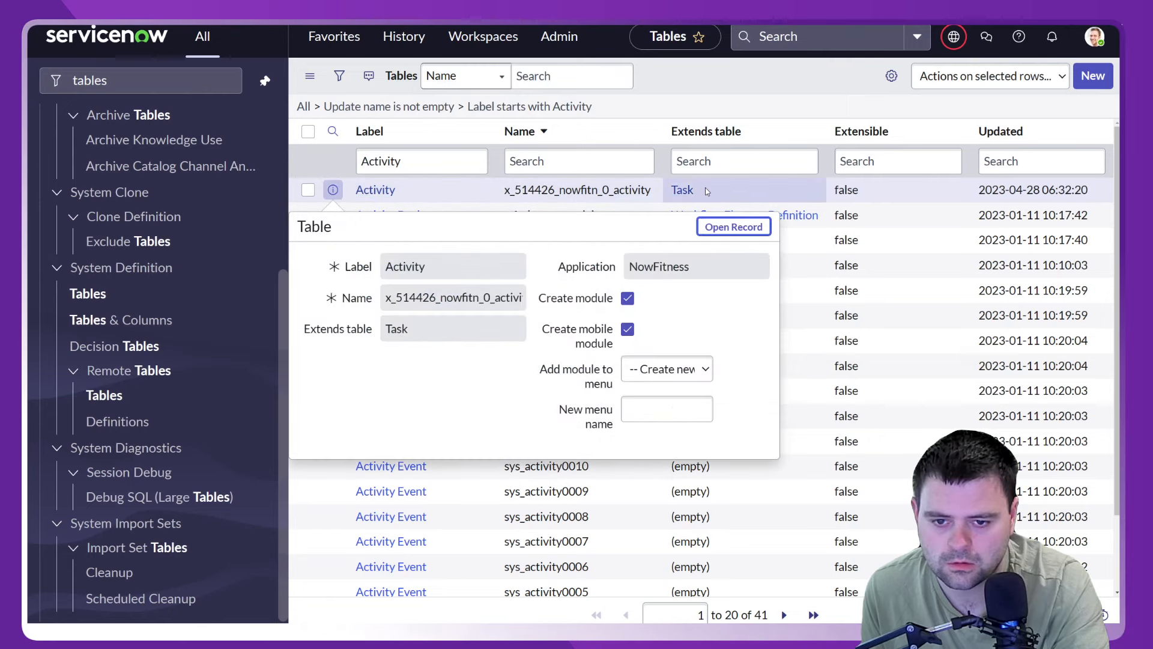
{"action": "left_click", "coordinate": [735, 228]}
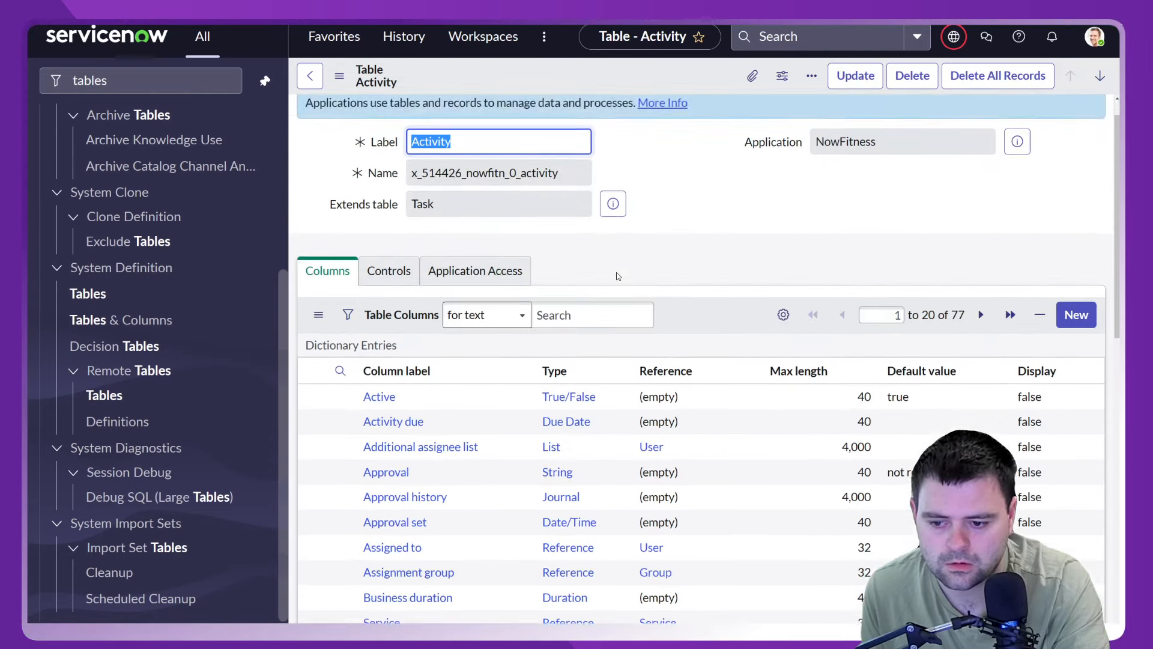
Preview the Activity table's Assigned to column, check which table it belongs to, and open its dictionary entry.
{"action": "scroll", "coordinate": [610, 276], "scroll_direction": "down", "scroll_amount": 5}
{"action": "left_click", "coordinate": [351, 327]}
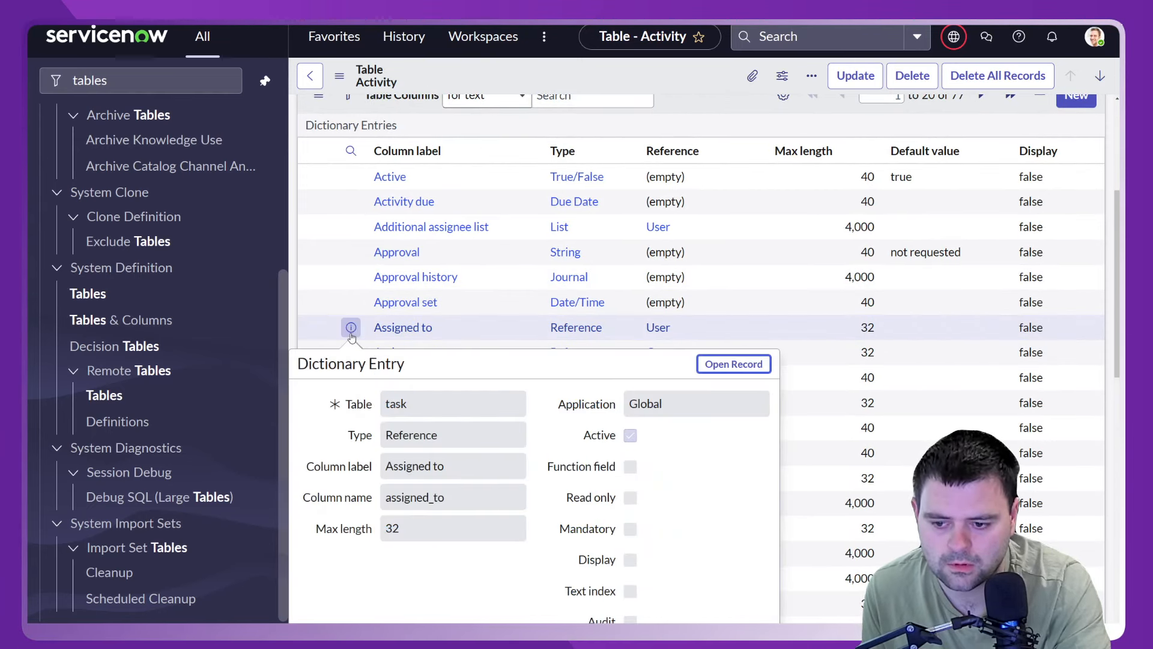
{"action": "left_click_drag", "start_coordinate": [403, 402], "coordinate": [385, 404]}
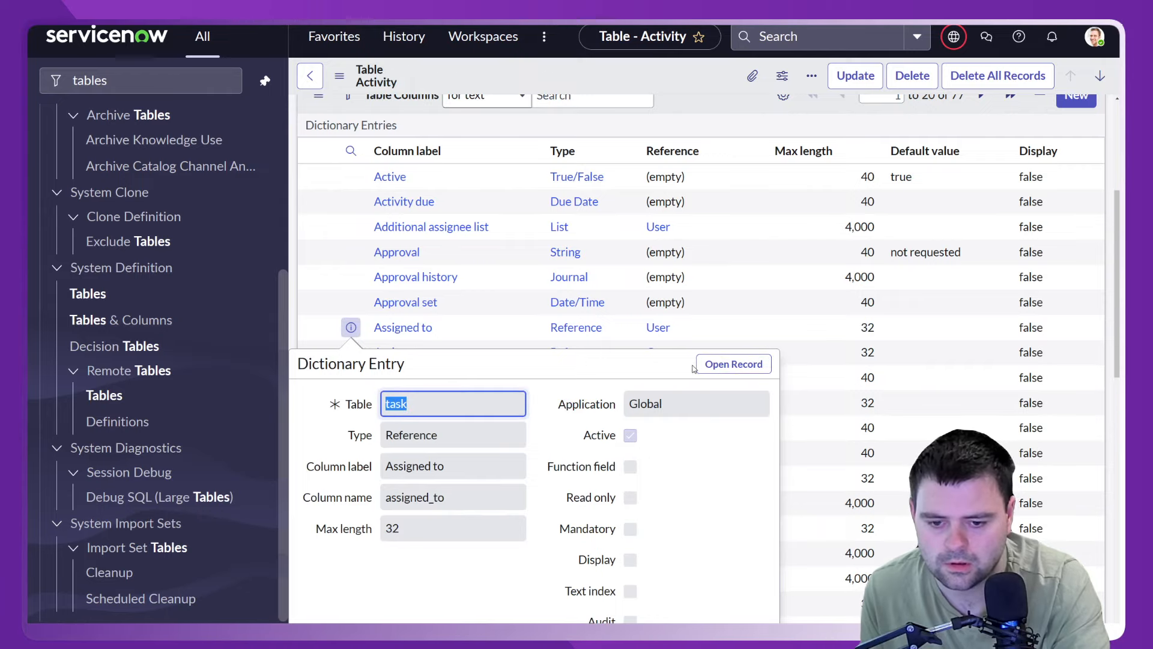
{"action": "key", "text": "Escape"}
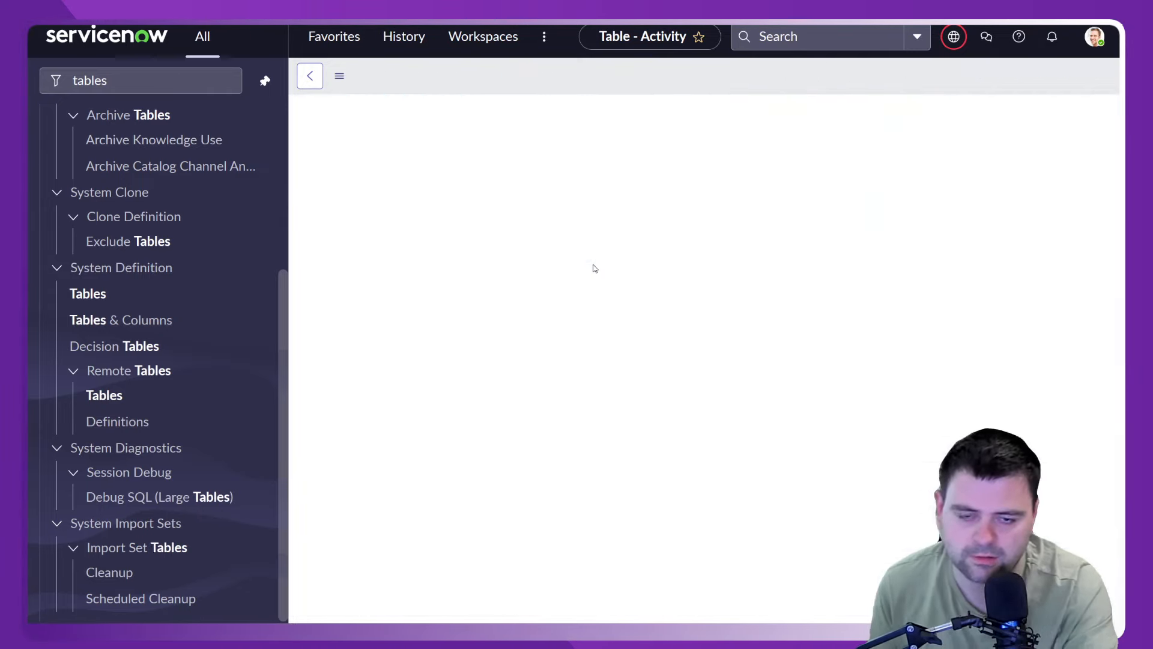
Examine the Assigned to entry's dictionary overrides, including the change_request one, and its reference specification, and return to the previous page.
{"action": "scroll", "coordinate": [622, 272], "scroll_direction": "down", "scroll_amount": 10}
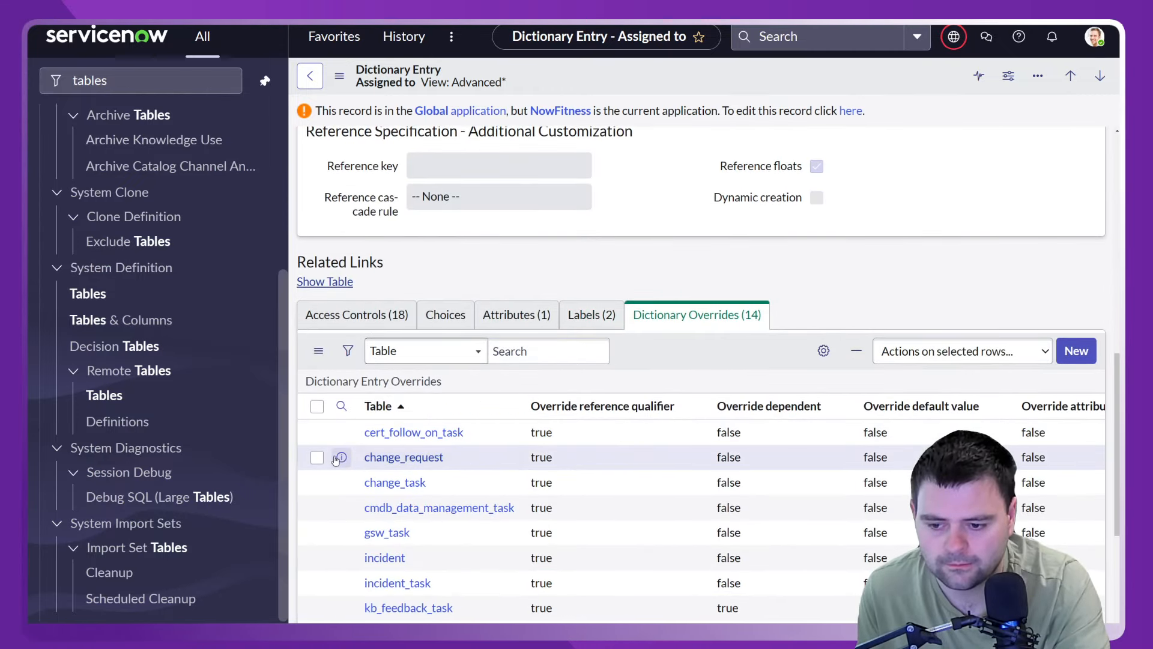
{"action": "left_click", "coordinate": [340, 459]}
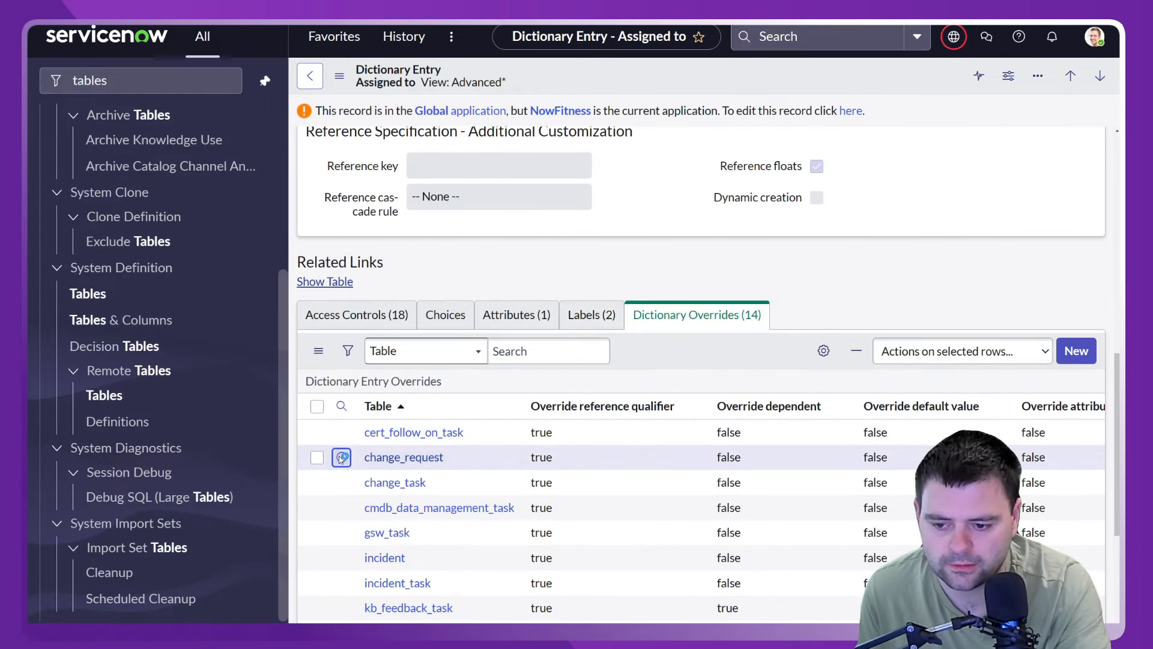
{"action": "left_click", "coordinate": [840, 299]}
{"action": "scroll", "coordinate": [829, 304], "scroll_direction": "down", "scroll_amount": 4}
{"action": "scroll", "coordinate": [817, 308], "scroll_direction": "up", "scroll_amount": 3}
{"action": "scroll", "coordinate": [804, 318], "scroll_direction": "up", "scroll_amount": 10}
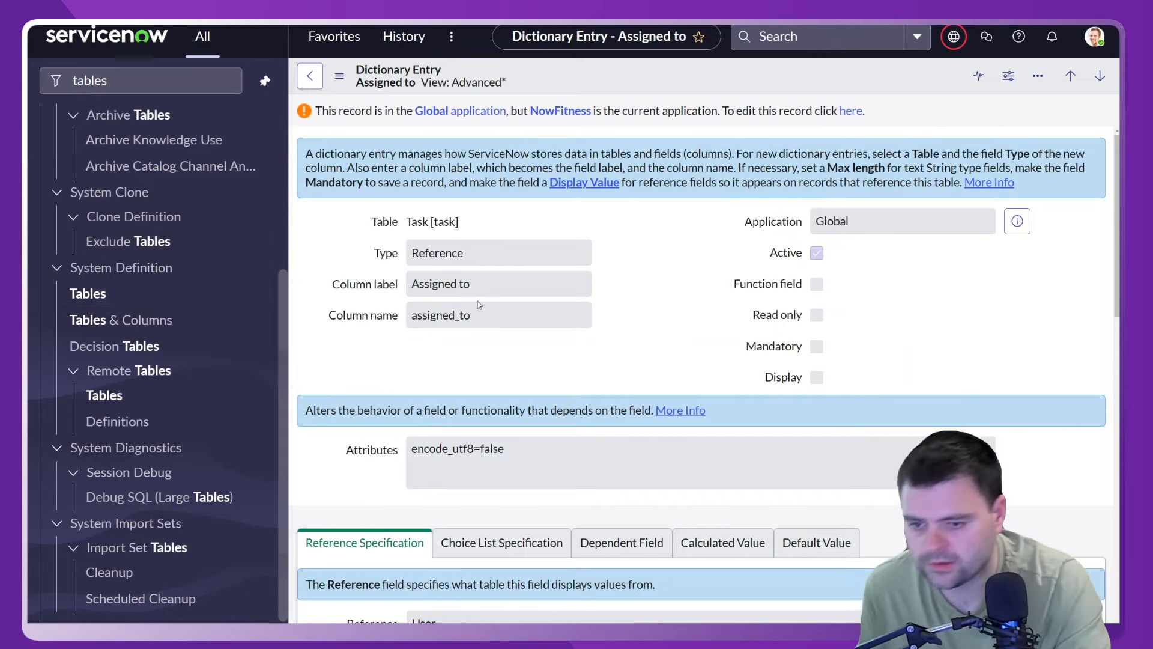
{"action": "scroll", "coordinate": [654, 319], "scroll_direction": "down", "scroll_amount": 3}
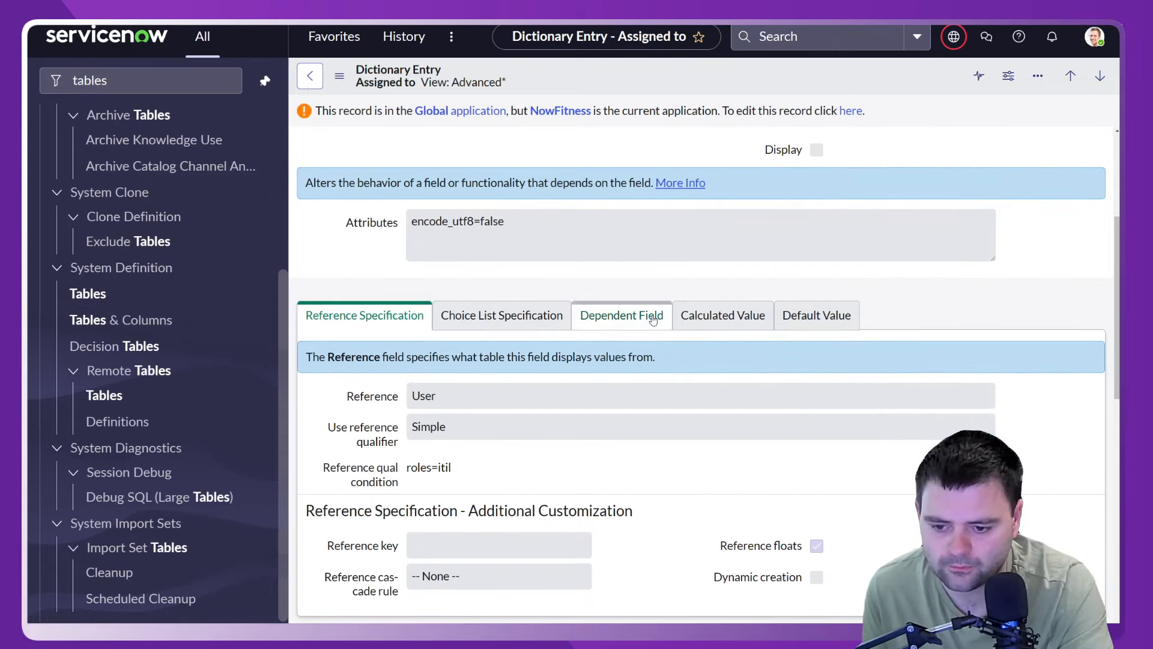
{"action": "scroll", "coordinate": [654, 319], "scroll_direction": "up", "scroll_amount": 3}
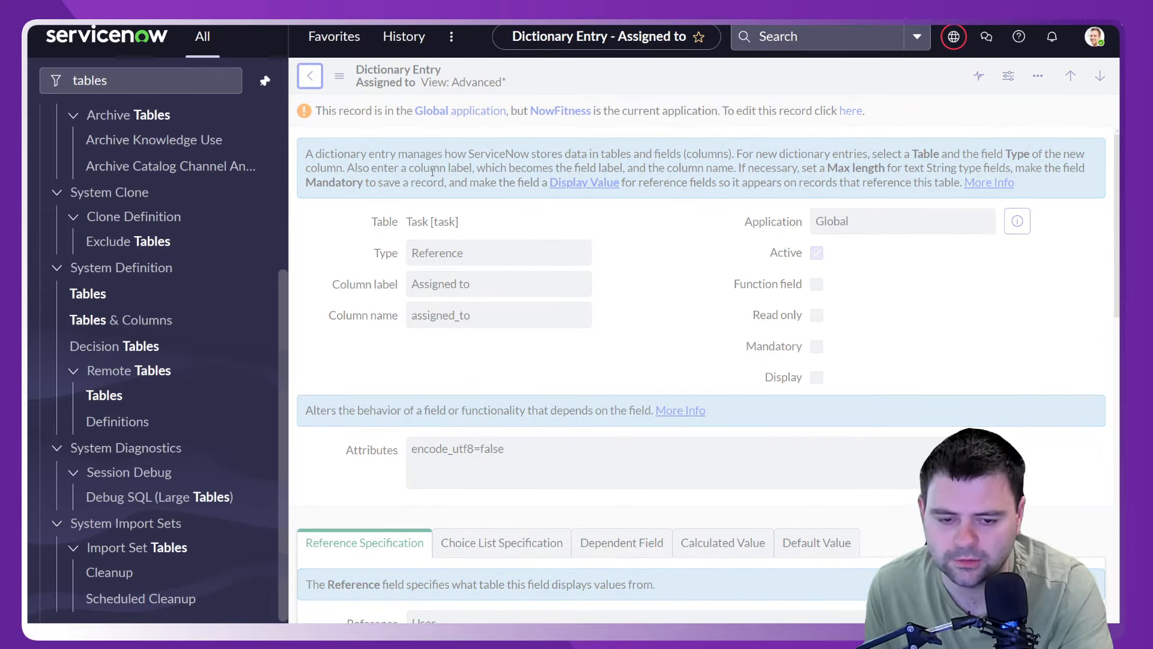
{"action": "left_click", "coordinate": [310, 76]}
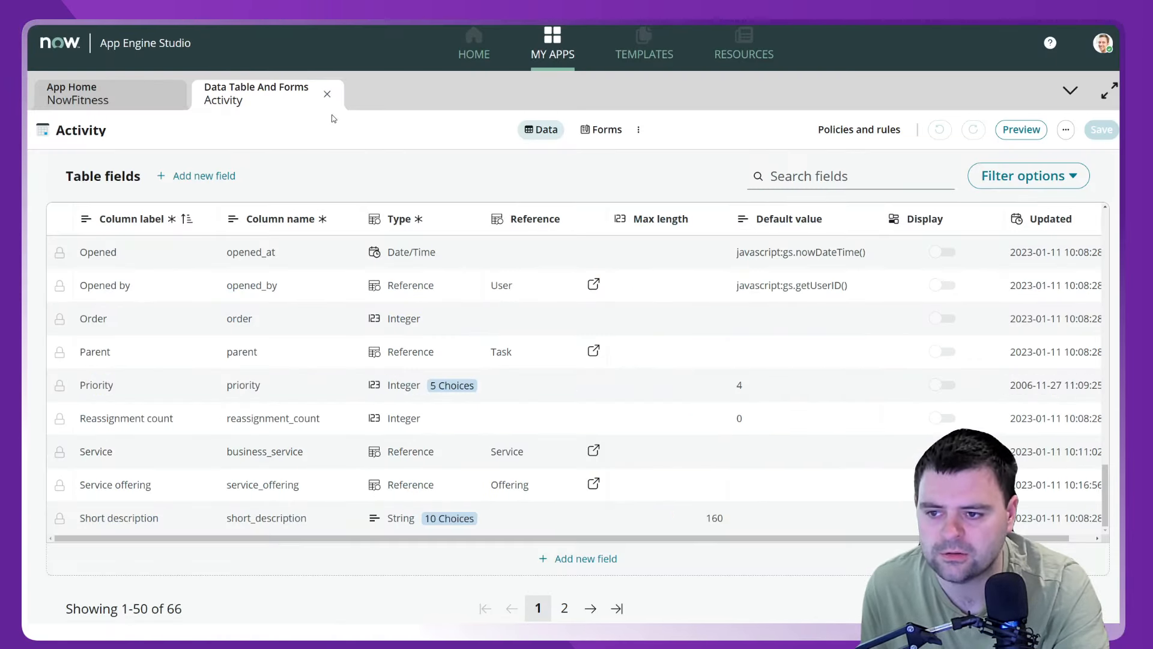
Switch to App Engine Studio, close and reopen the NowFitness Activity table, and show its form layout.
{"action": "left_click", "coordinate": [327, 98]}
{"action": "left_click", "coordinate": [505, 117]}
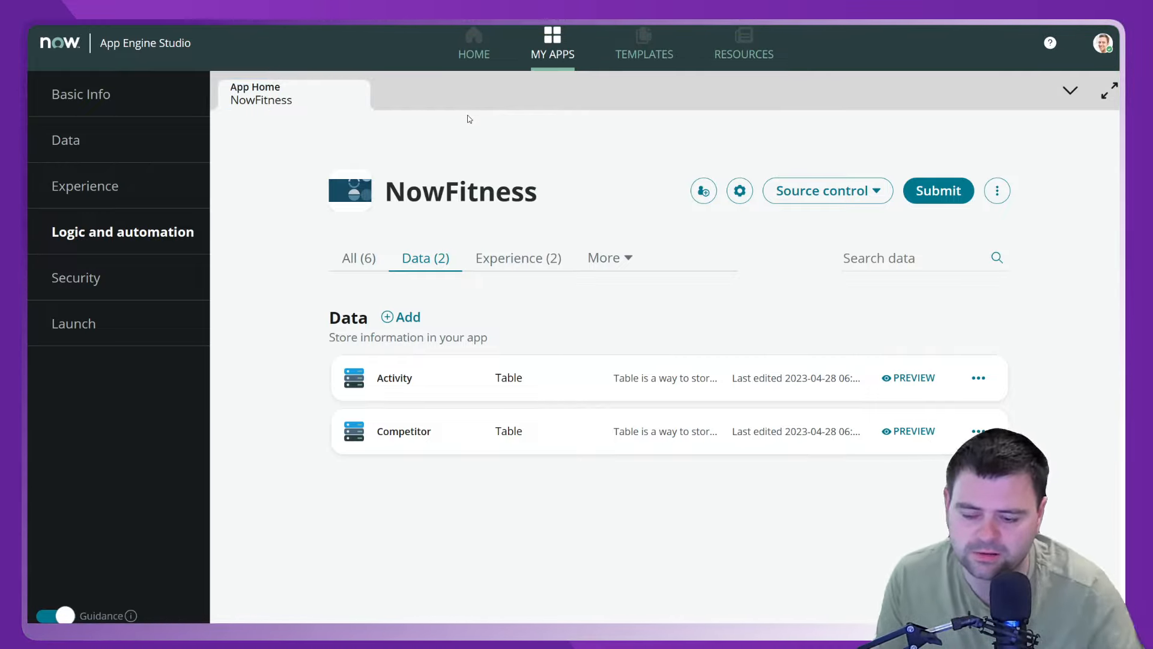
{"action": "left_click", "coordinate": [431, 391]}
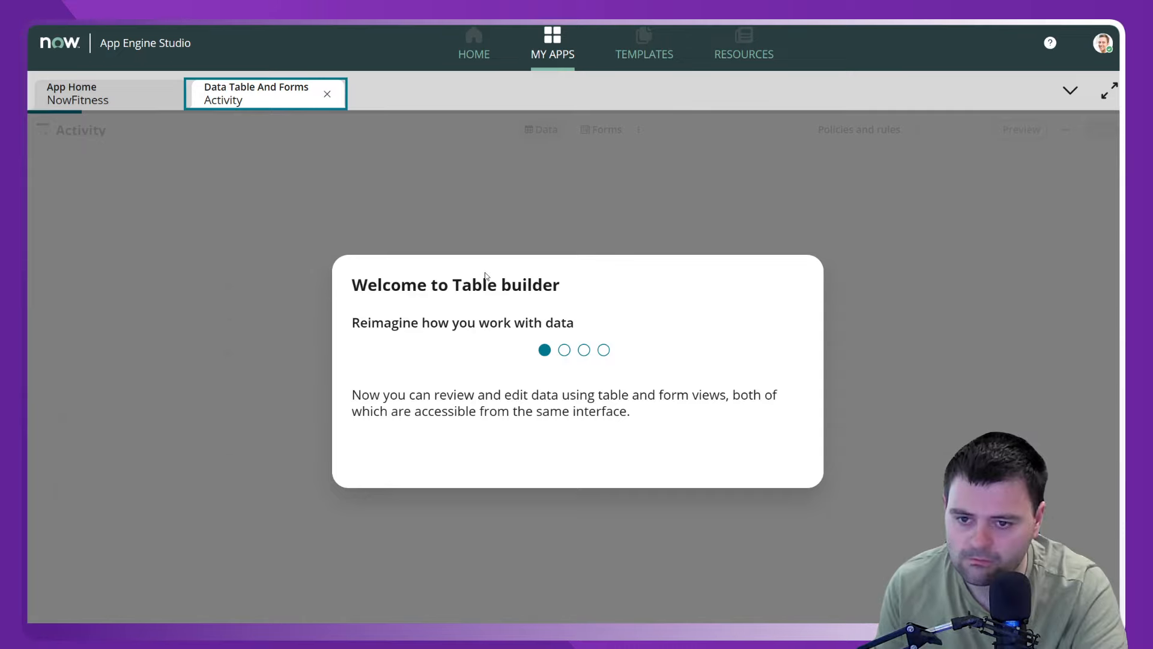
{"action": "left_click", "coordinate": [794, 217]}
{"action": "left_click", "coordinate": [610, 133]}
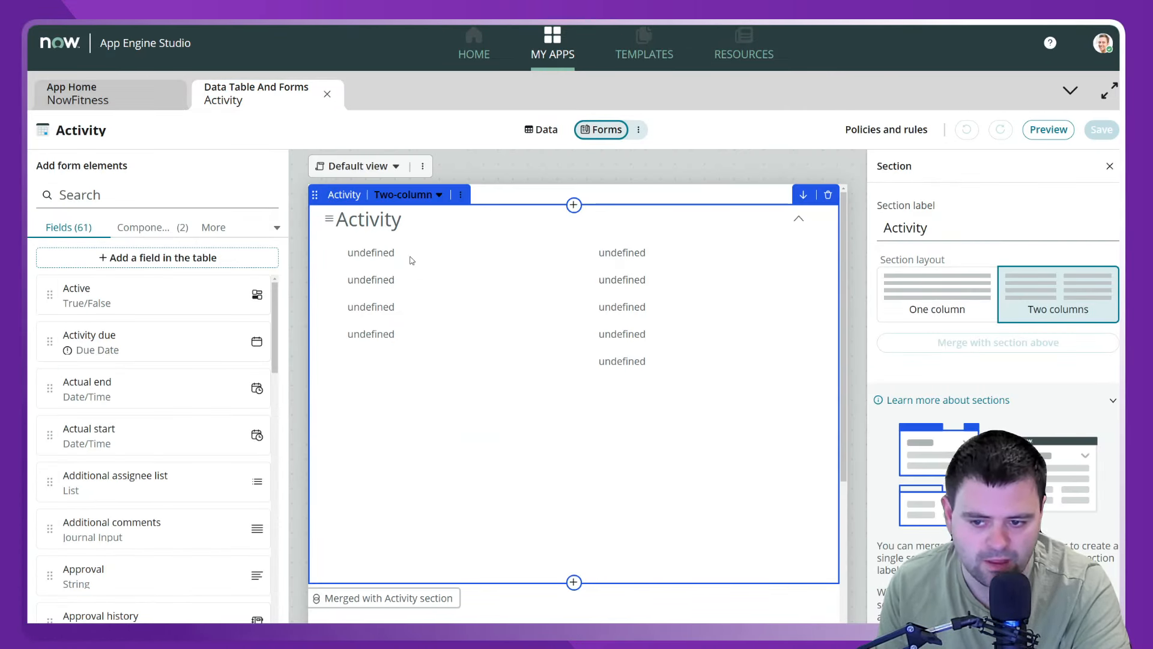
Review the Activity form's sections and the table's field list, and return to the NowFitness app home.
{"action": "scroll", "coordinate": [385, 469], "scroll_direction": "down", "scroll_amount": 2}
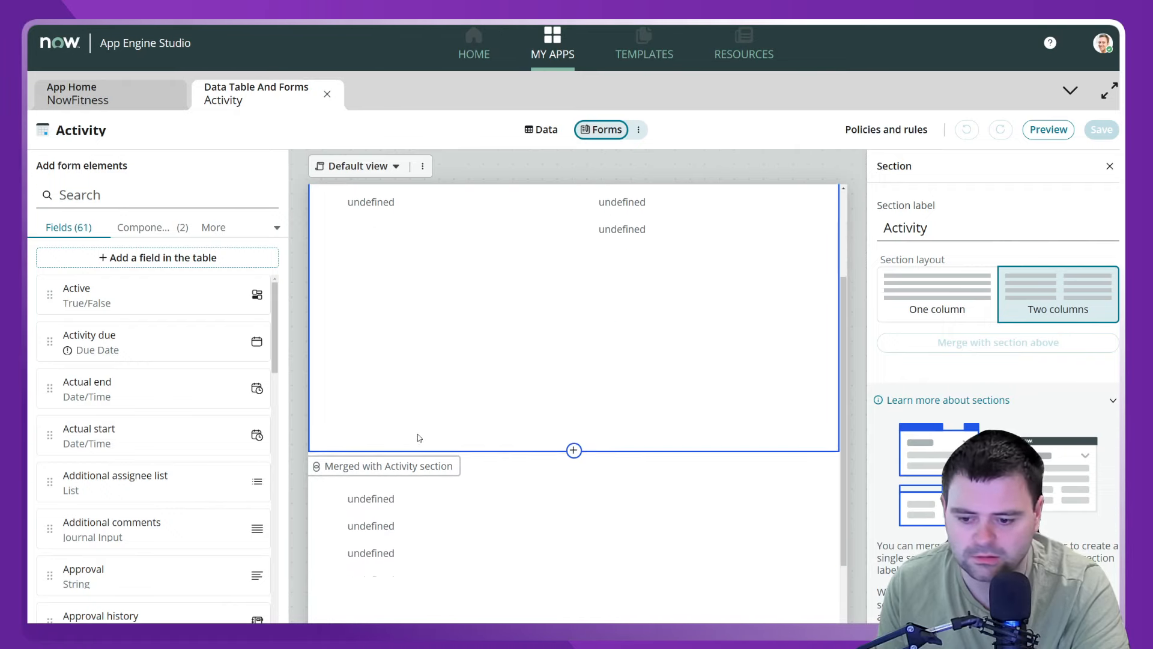
{"action": "scroll", "coordinate": [474, 381], "scroll_direction": "up", "scroll_amount": 2}
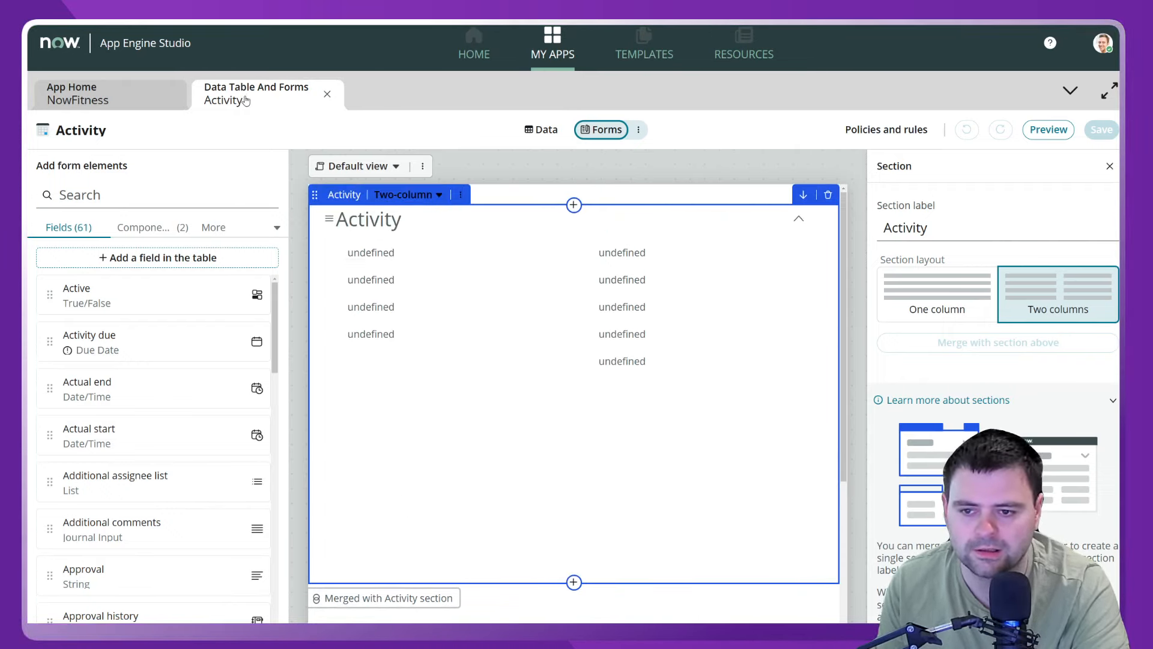
{"action": "left_click", "coordinate": [540, 129]}
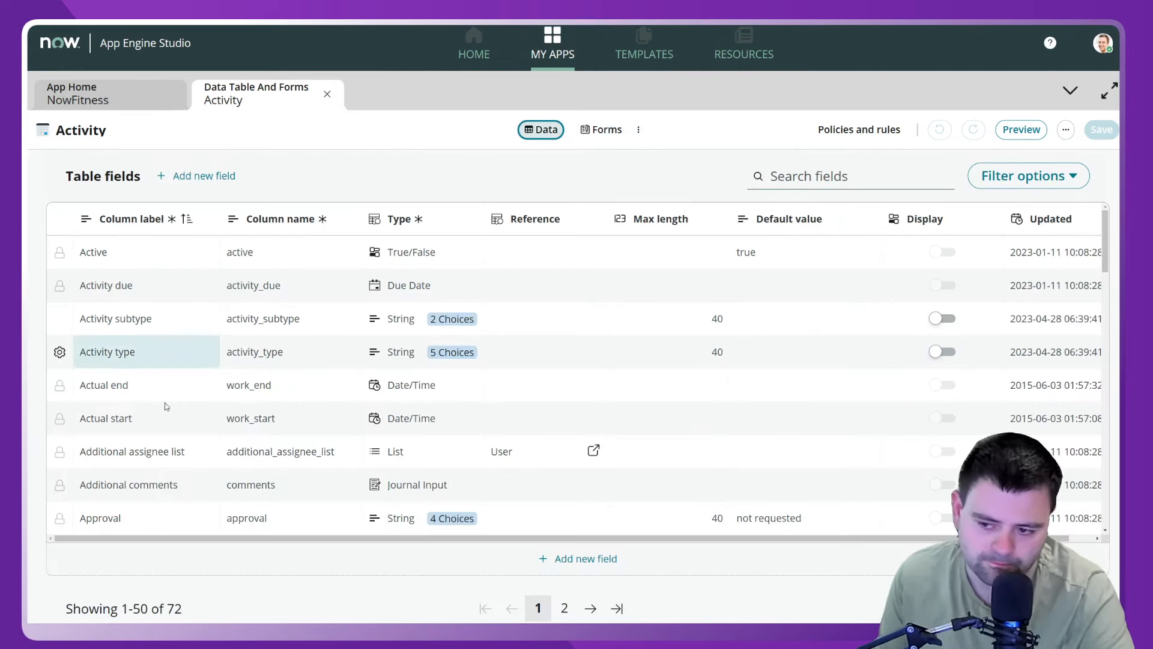
{"action": "left_click", "coordinate": [290, 391]}
{"action": "scroll", "coordinate": [301, 392], "scroll_direction": "down", "scroll_amount": 1}
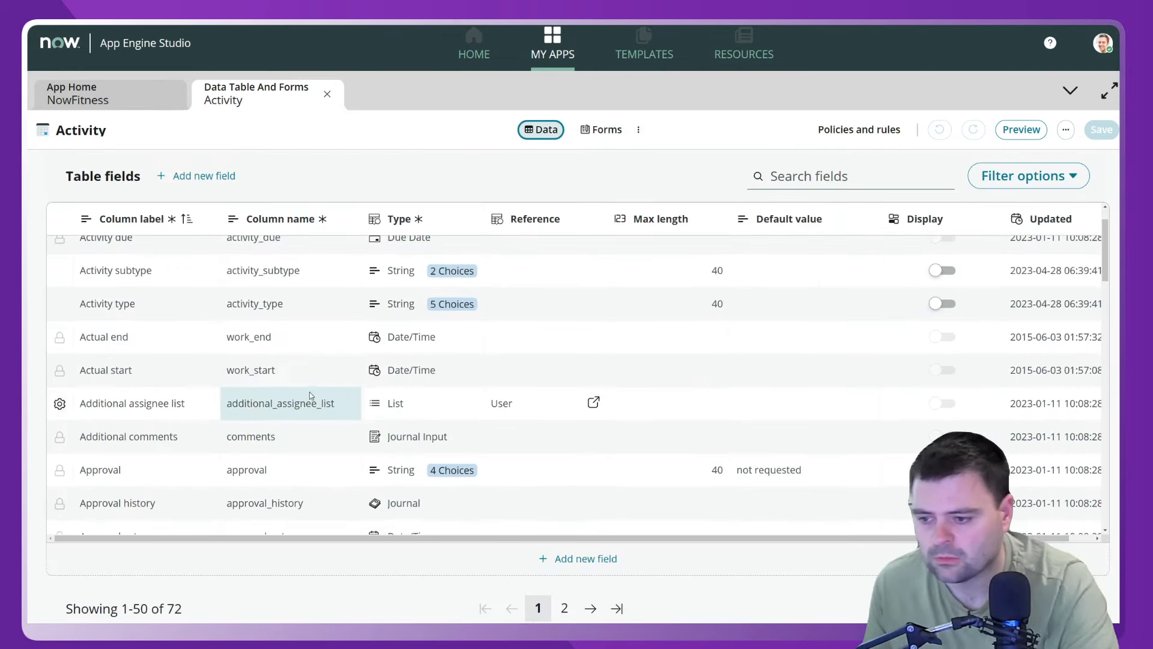
{"action": "scroll", "coordinate": [452, 359], "scroll_direction": "up", "scroll_amount": 1}
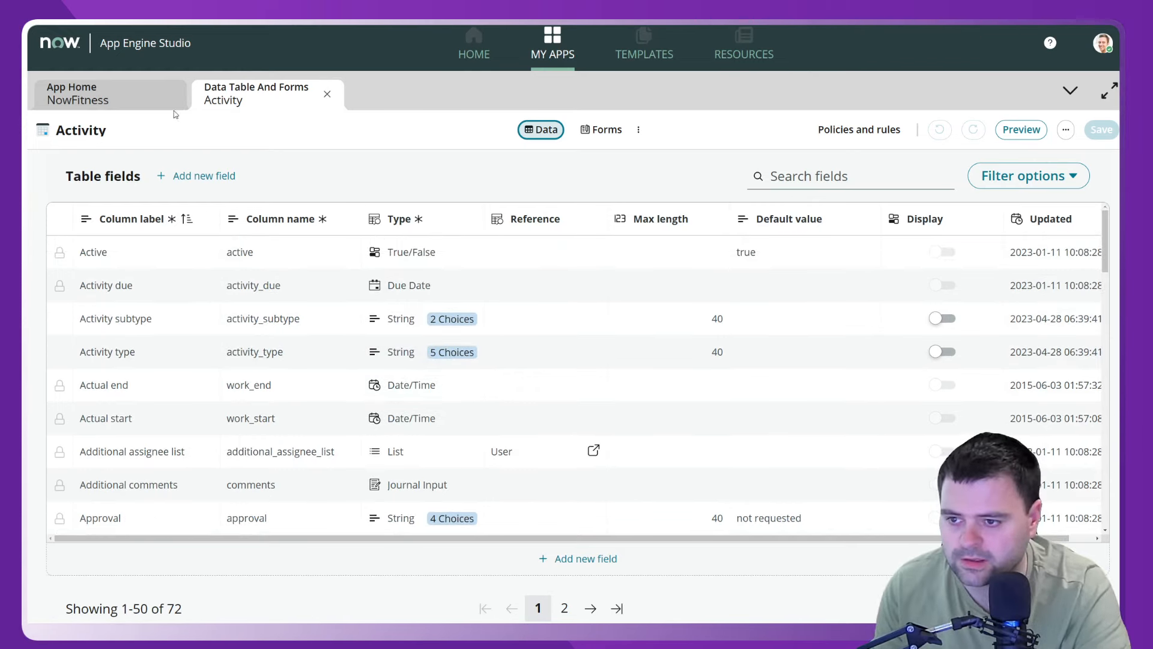
{"action": "left_click", "coordinate": [86, 103]}
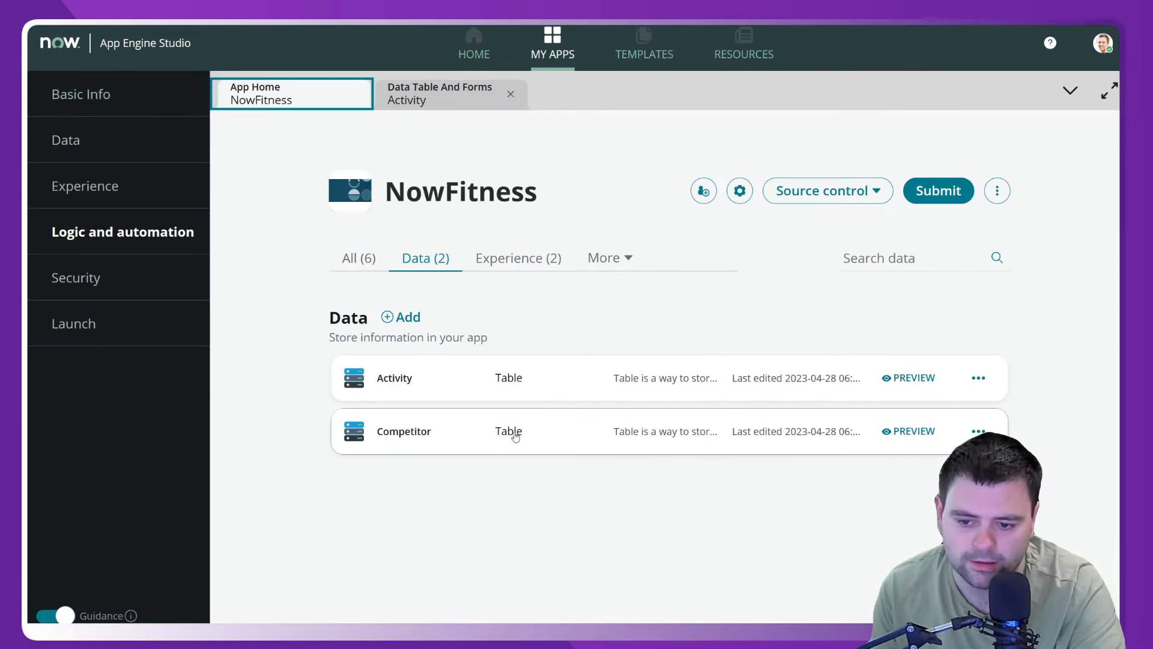